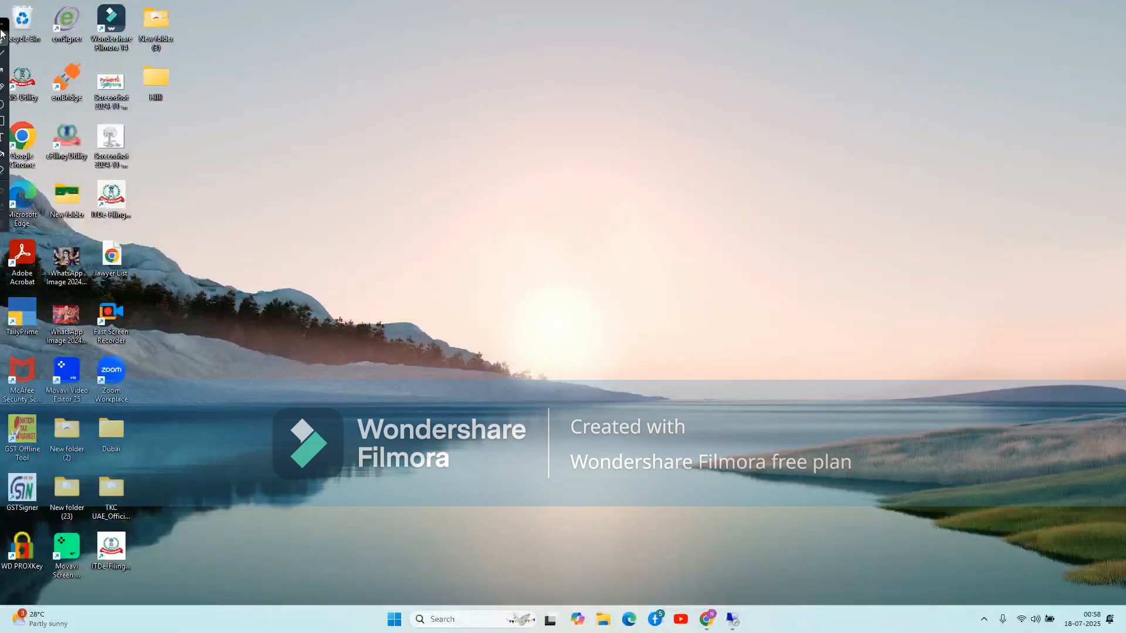
# Step: Switch to the income tax e-filing portal in Chrome and open the File Income Tax Return page
pyautogui.hotkey('alt', 'Tab')
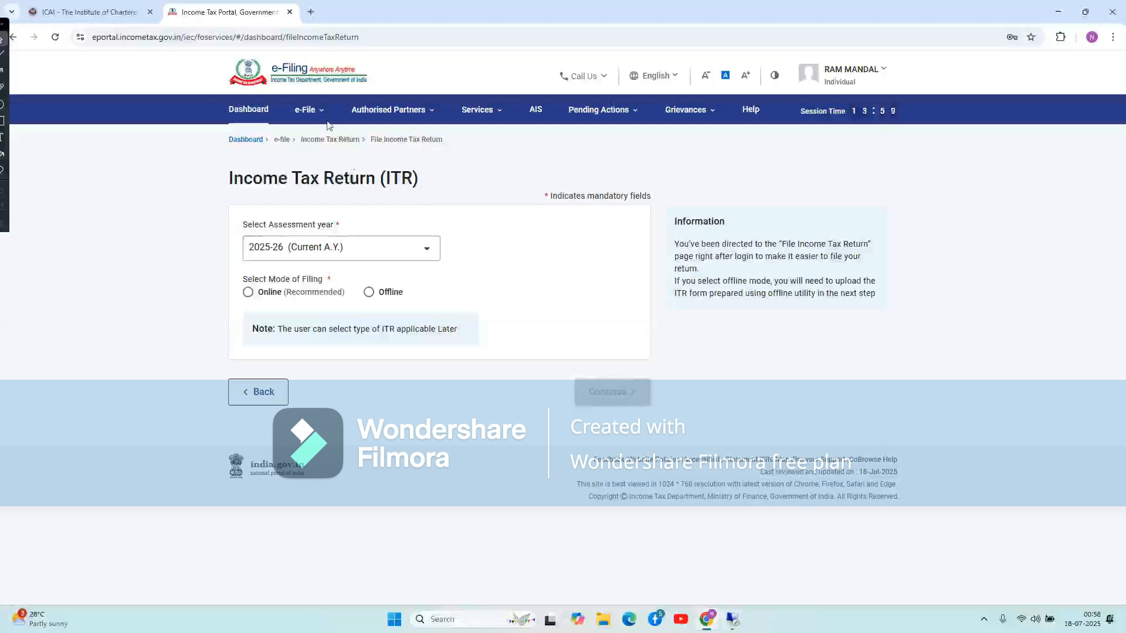
pyautogui.moveTo(317, 117)
pyautogui.moveTo(361, 145)
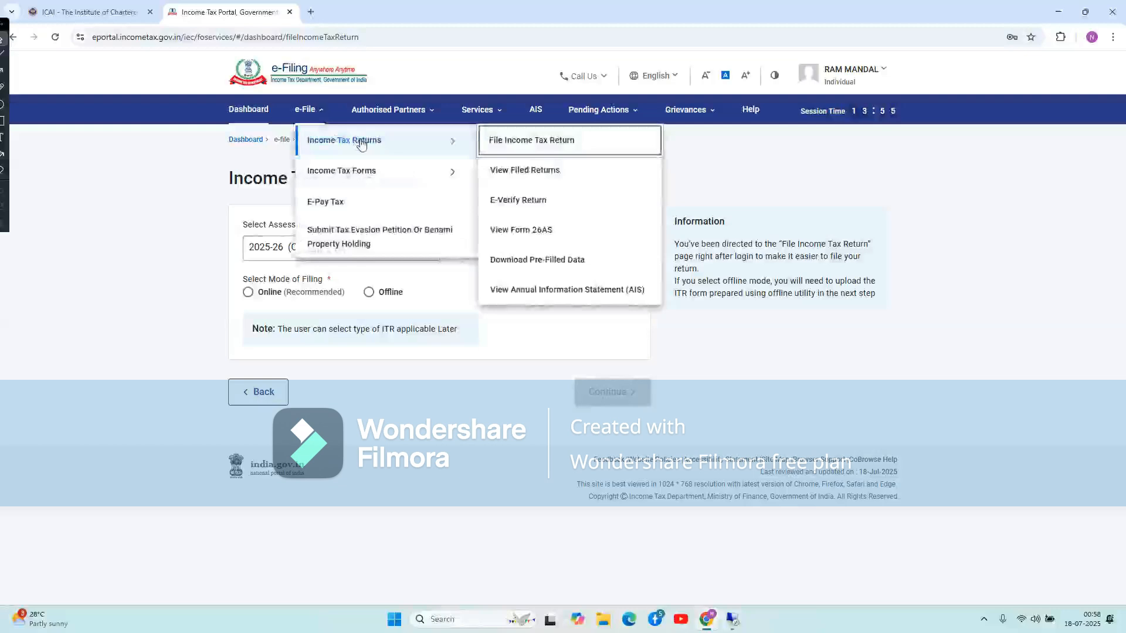
pyautogui.click(544, 153)
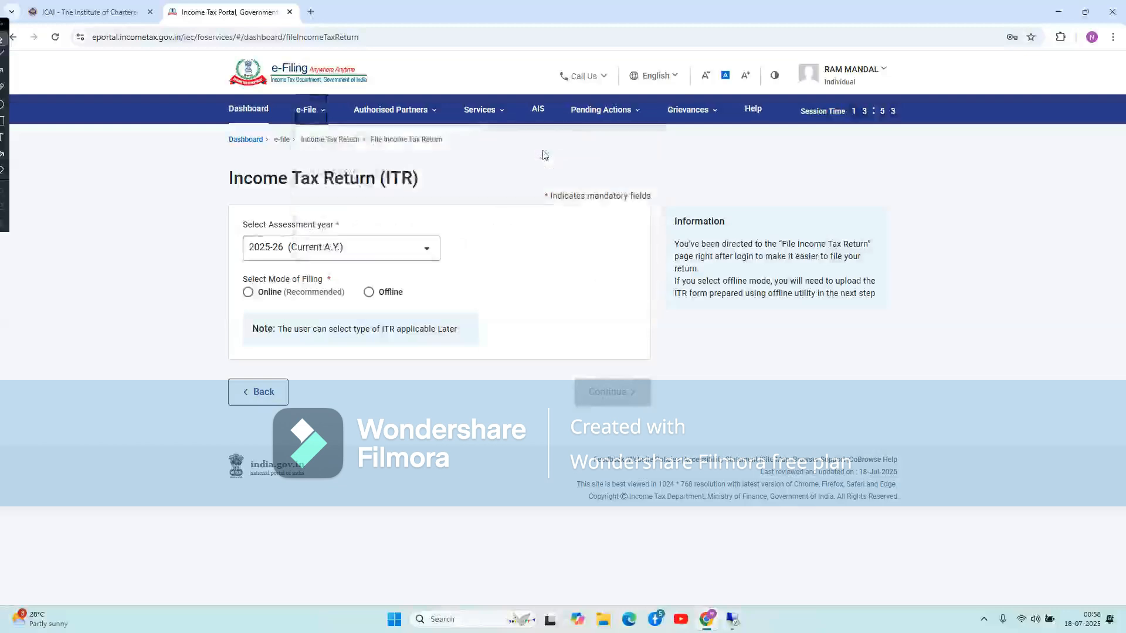
# Step: Choose assessment year 2025-26 with the online mode of filing and continue
pyautogui.click(271, 258)
pyautogui.click(311, 305)
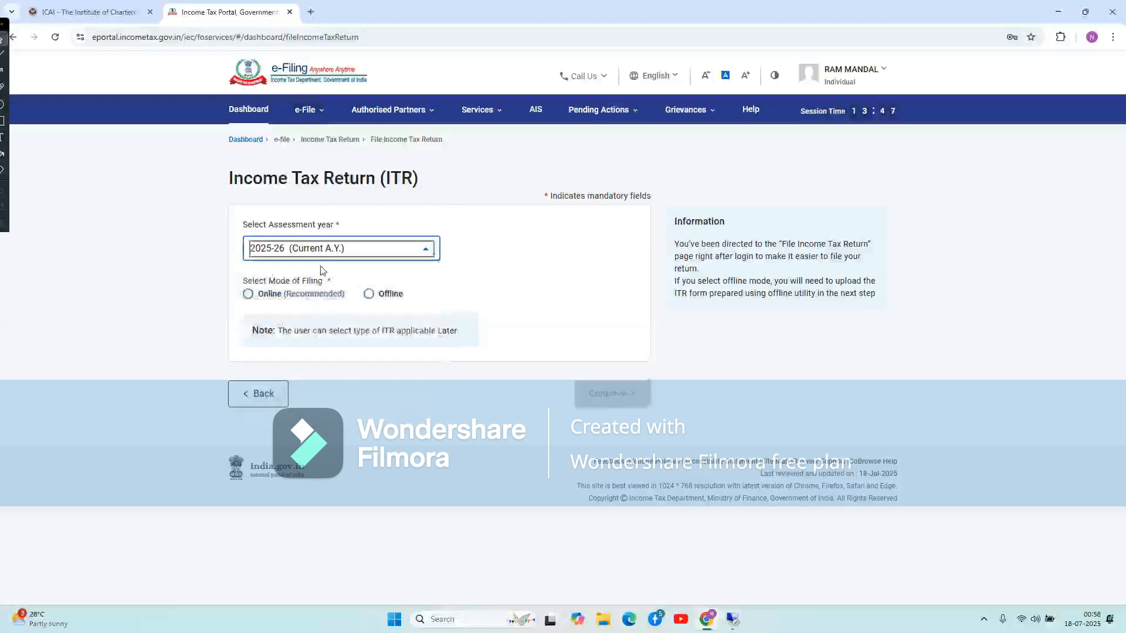
pyautogui.click(248, 295)
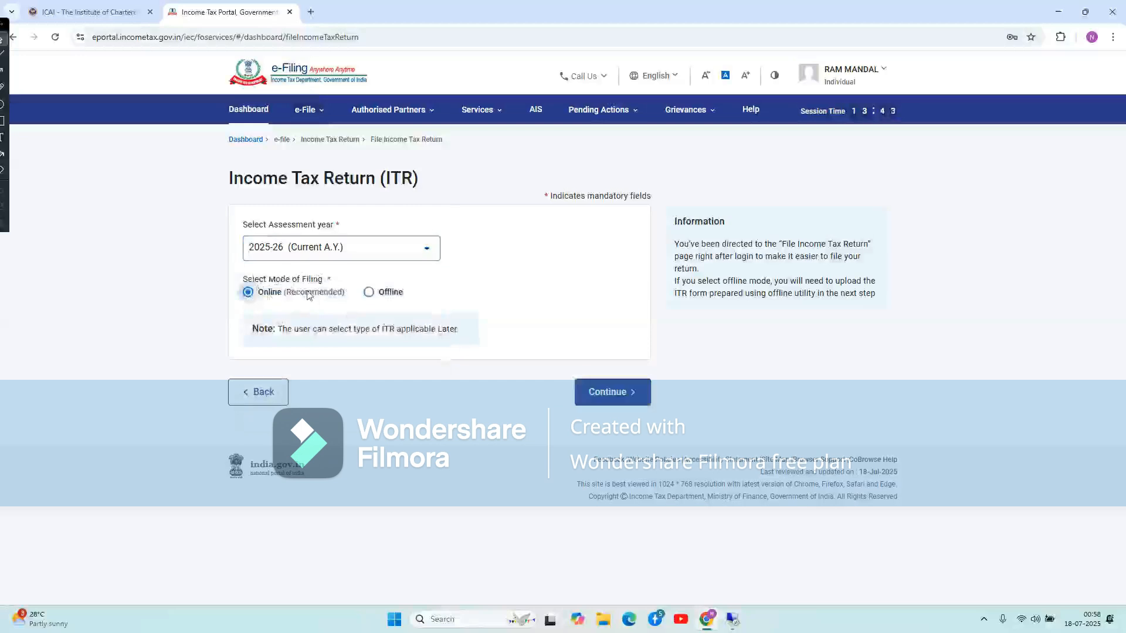
pyautogui.click(606, 393)
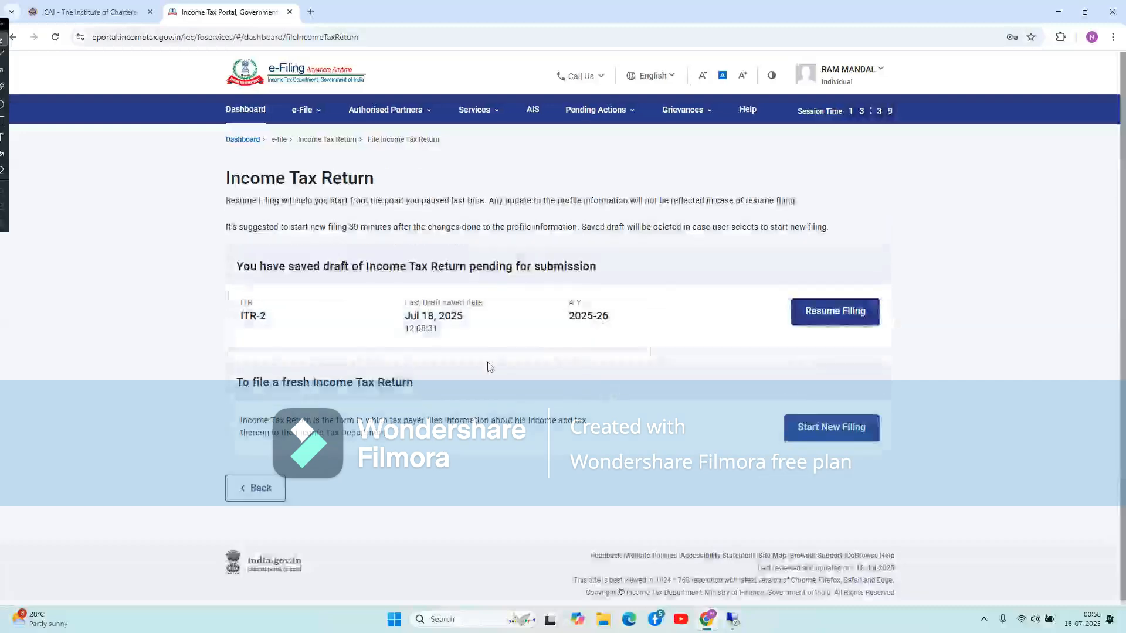
# Step: Start a new filing with the Individual status and proceed with form ITR-2
pyautogui.click(810, 432)
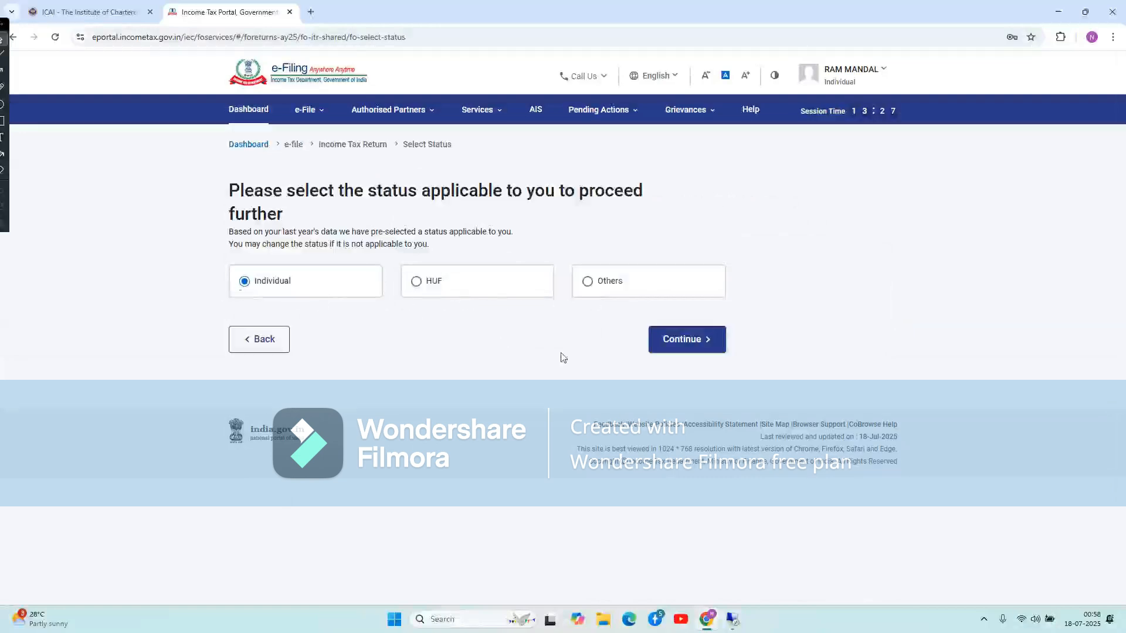
pyautogui.click(677, 342)
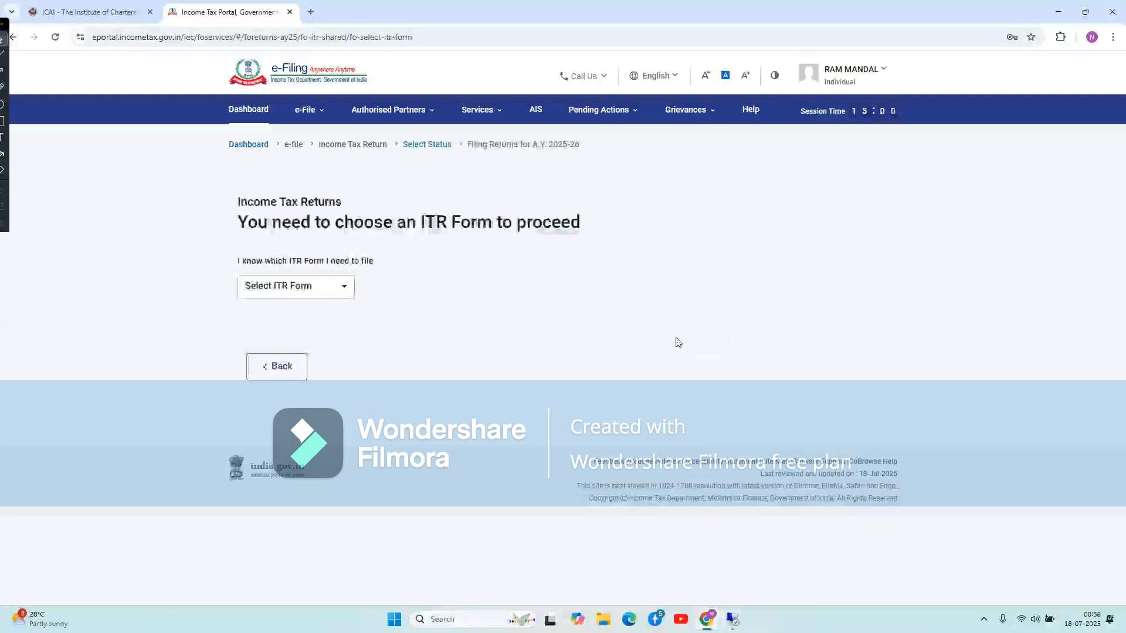
pyautogui.click(320, 289)
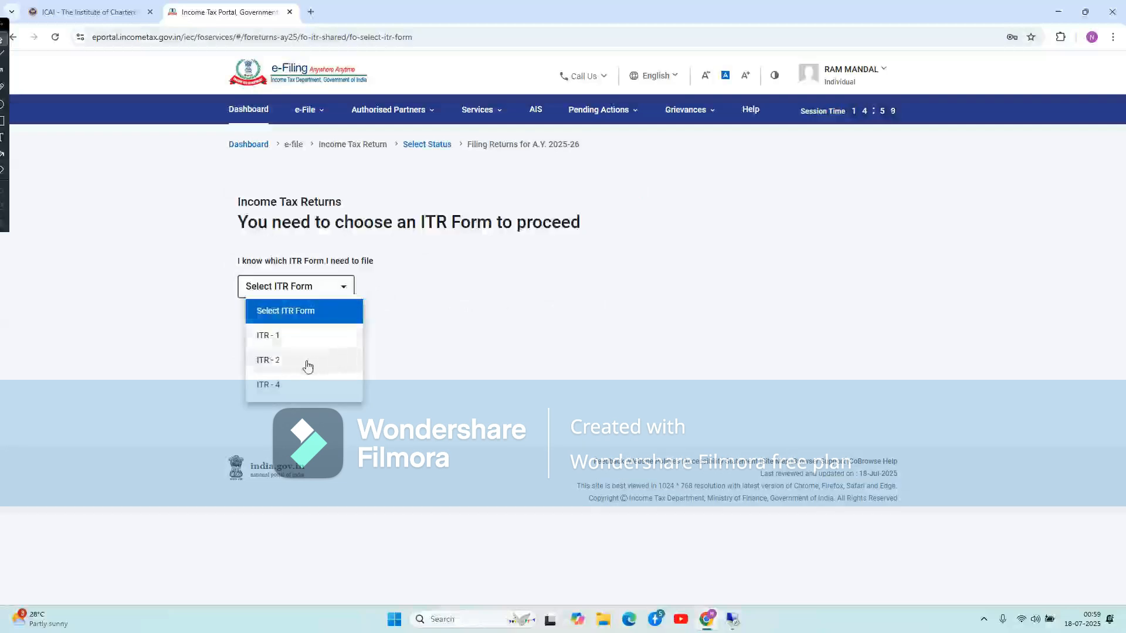
pyautogui.click(278, 361)
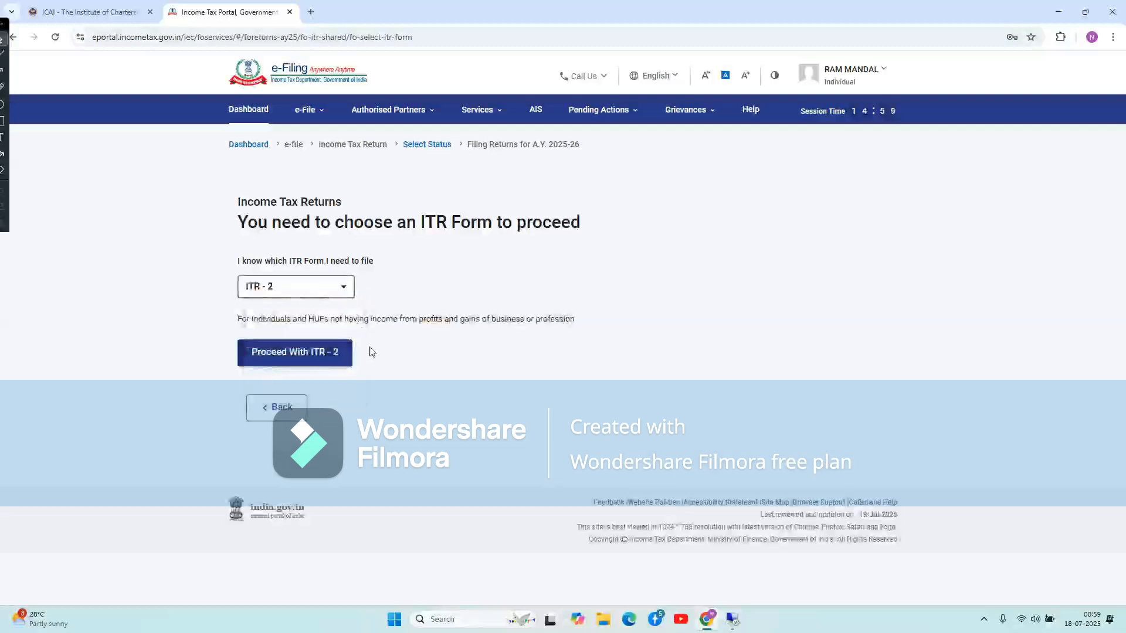
pyautogui.click(285, 356)
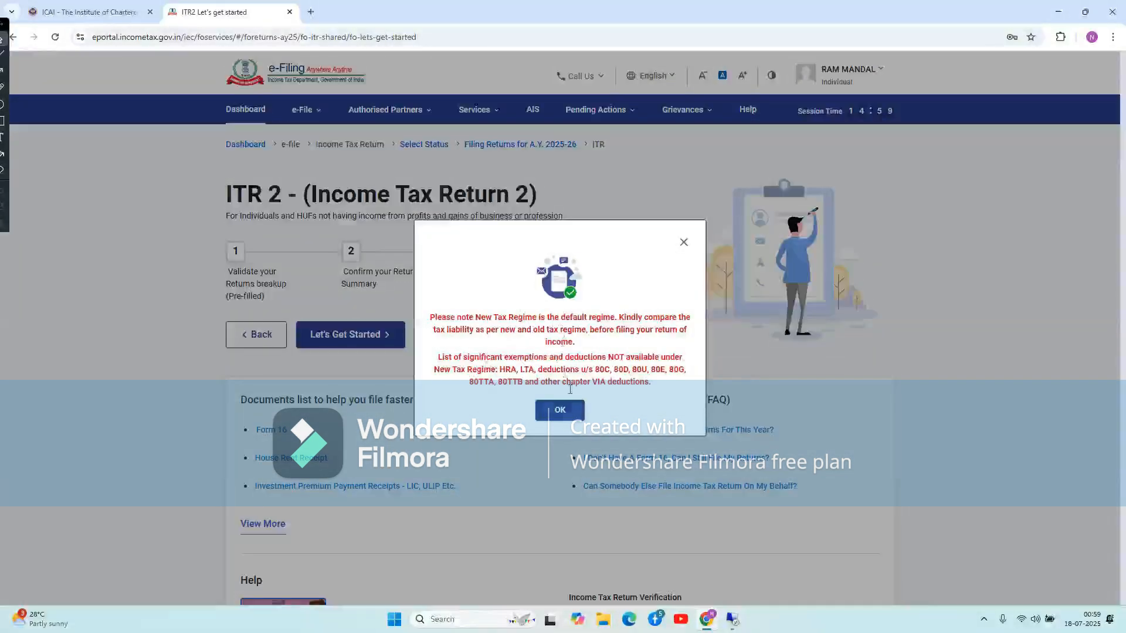
# Step: Dismiss the tax regime notice and start the return, keeping taxable income above the basic exemption limit as the filing reason
pyautogui.click(559, 410)
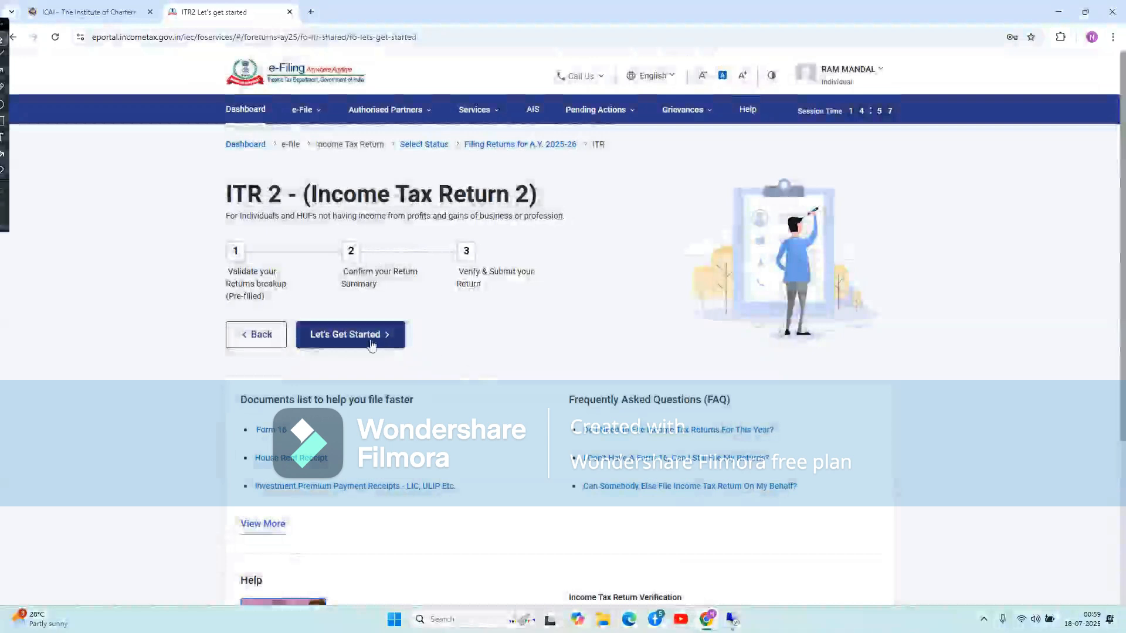
pyautogui.click(347, 339)
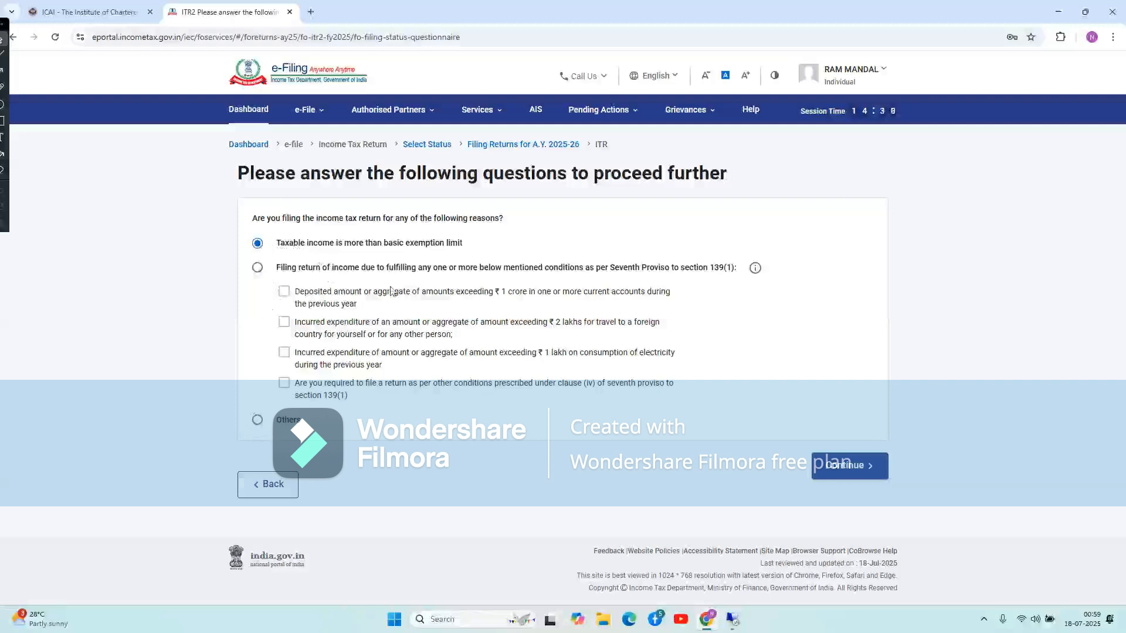
pyautogui.click(860, 469)
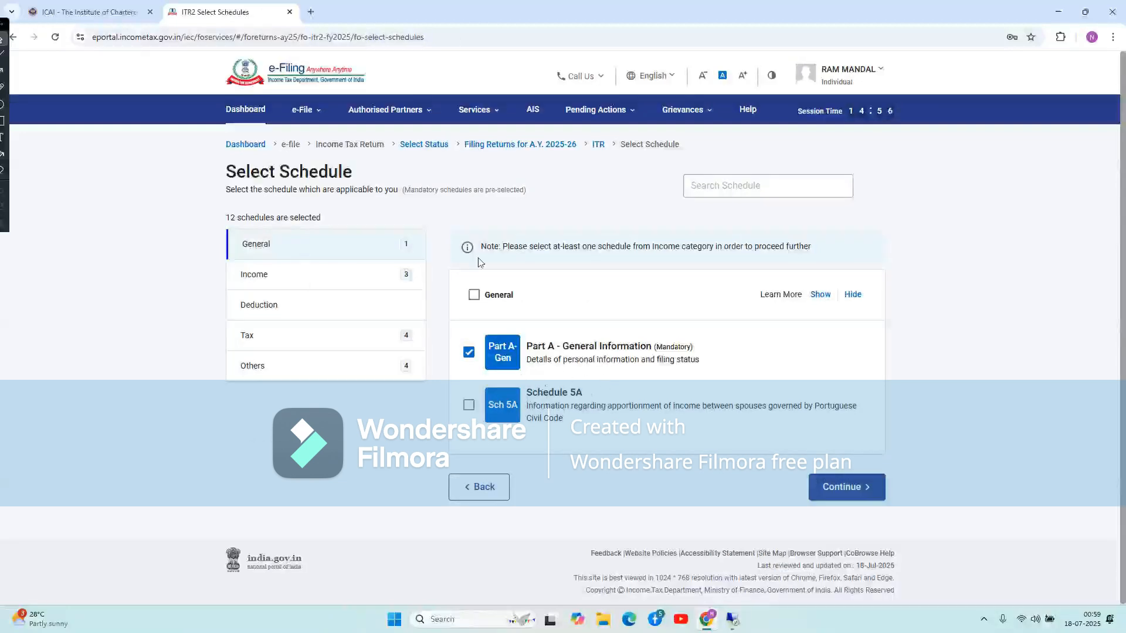
# Step: Add Schedule Capital Gains, Schedule 112A and Schedule VDA to the selected income schedules
pyautogui.click(268, 246)
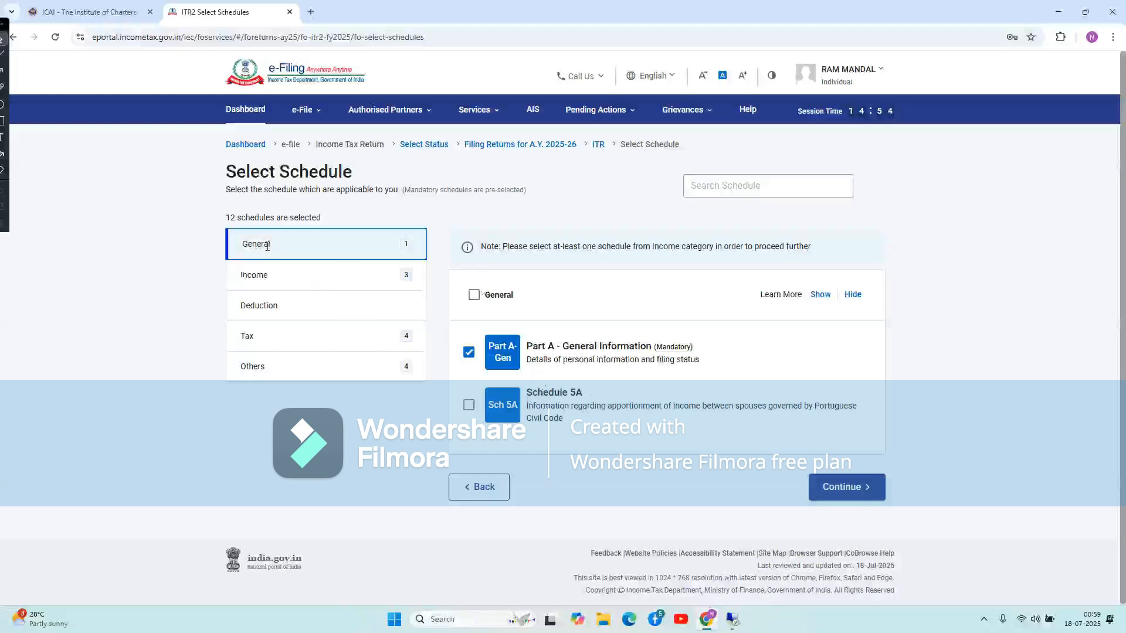
pyautogui.click(281, 285)
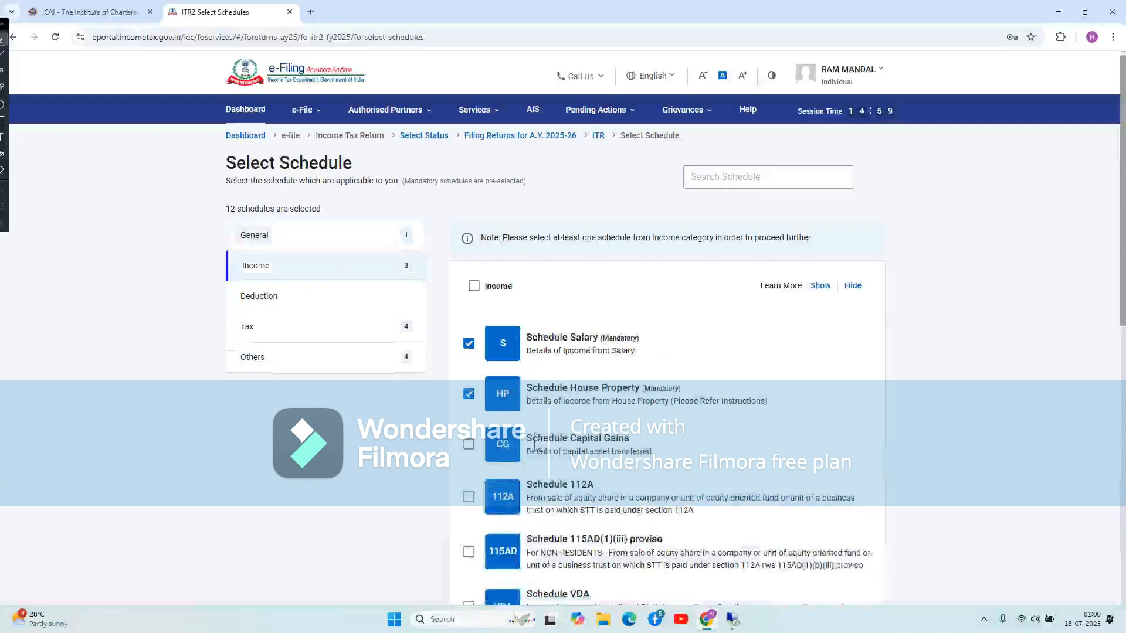
pyautogui.scroll(-1, 478, 386)
pyautogui.click(469, 378)
pyautogui.click(468, 432)
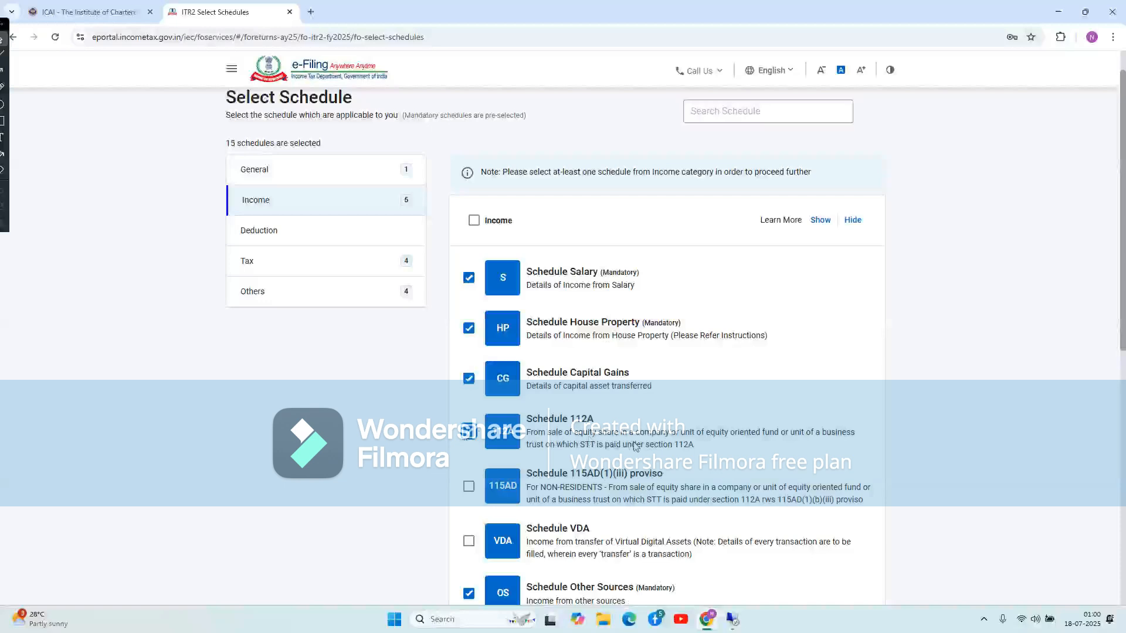
pyautogui.scroll(-2, 635, 446)
pyautogui.click(469, 428)
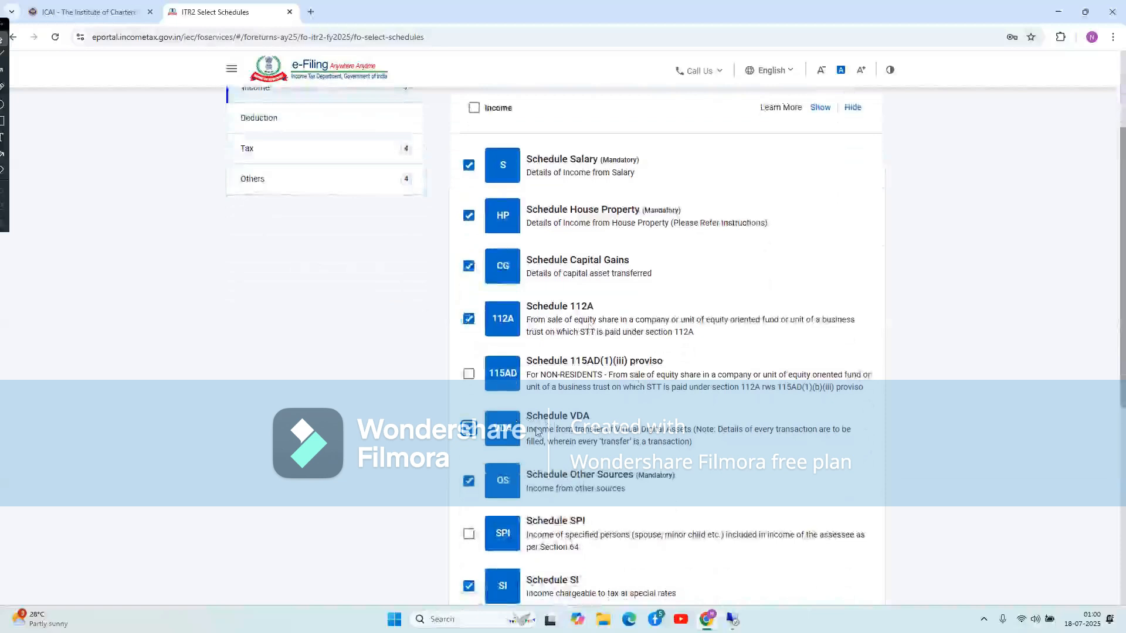
pyautogui.scroll(-2, 617, 431)
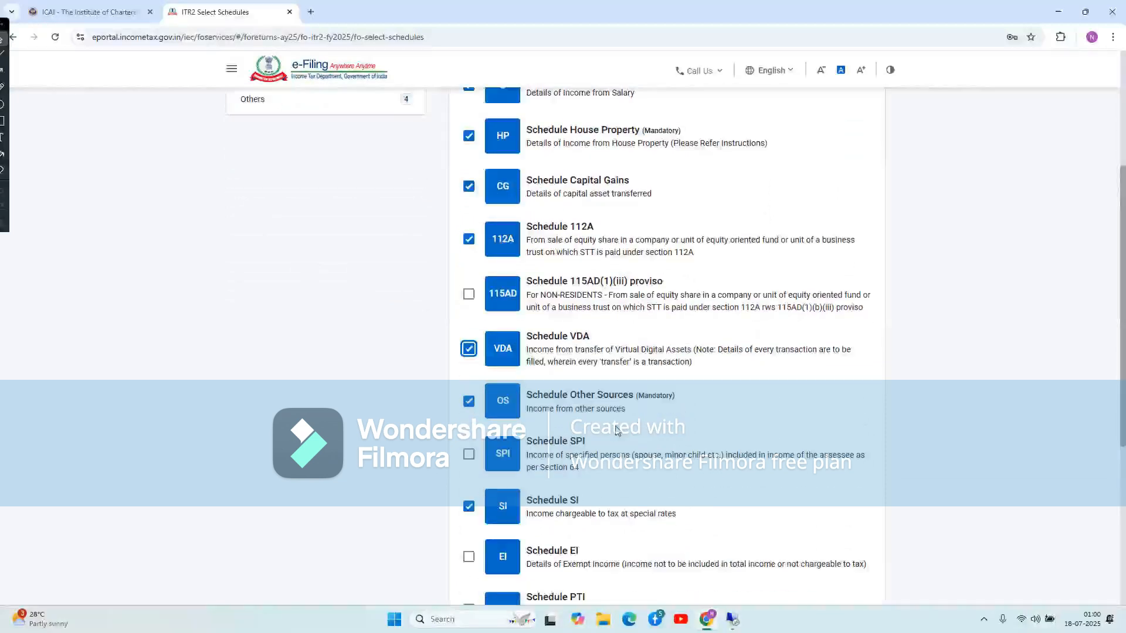
pyautogui.scroll(-2, 568, 328)
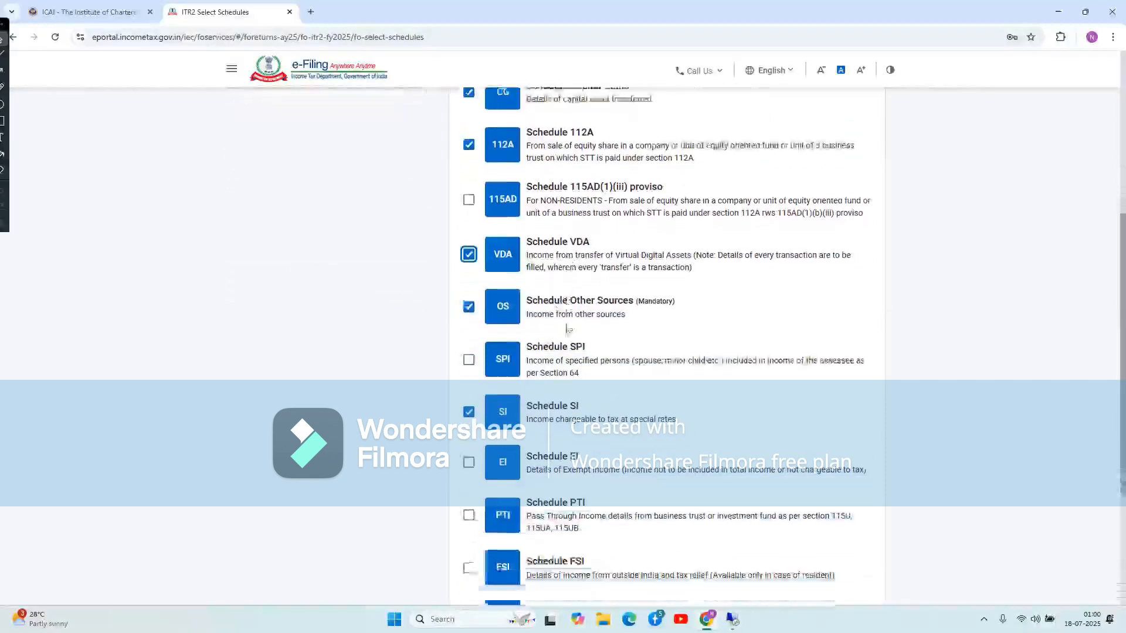
pyautogui.scroll(-3, 568, 437)
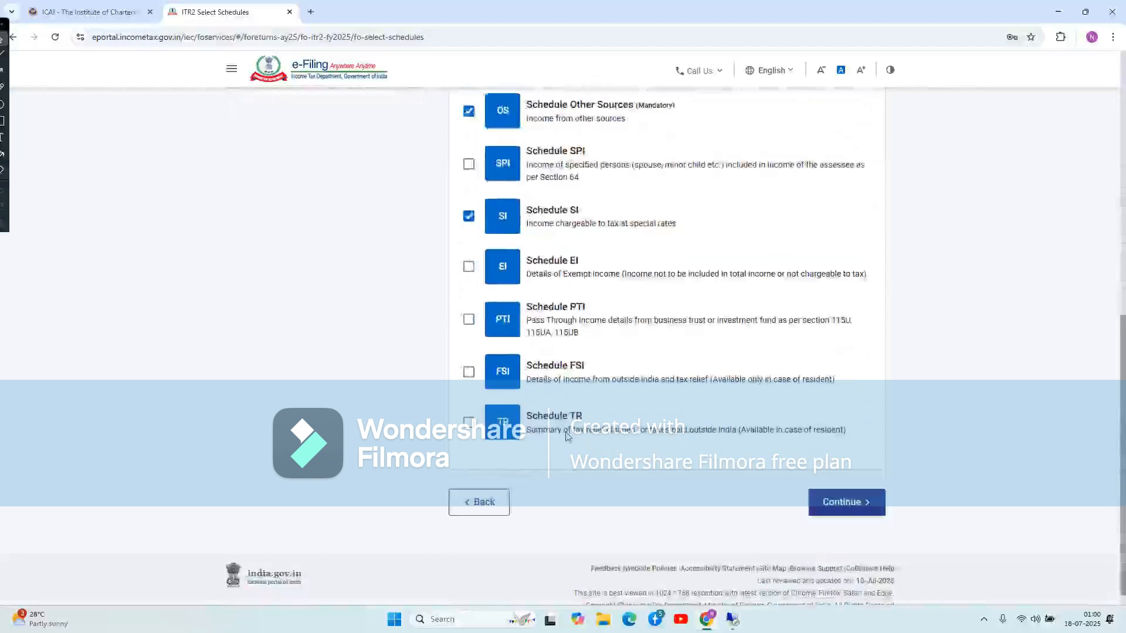
pyautogui.scroll(15, 625, 392)
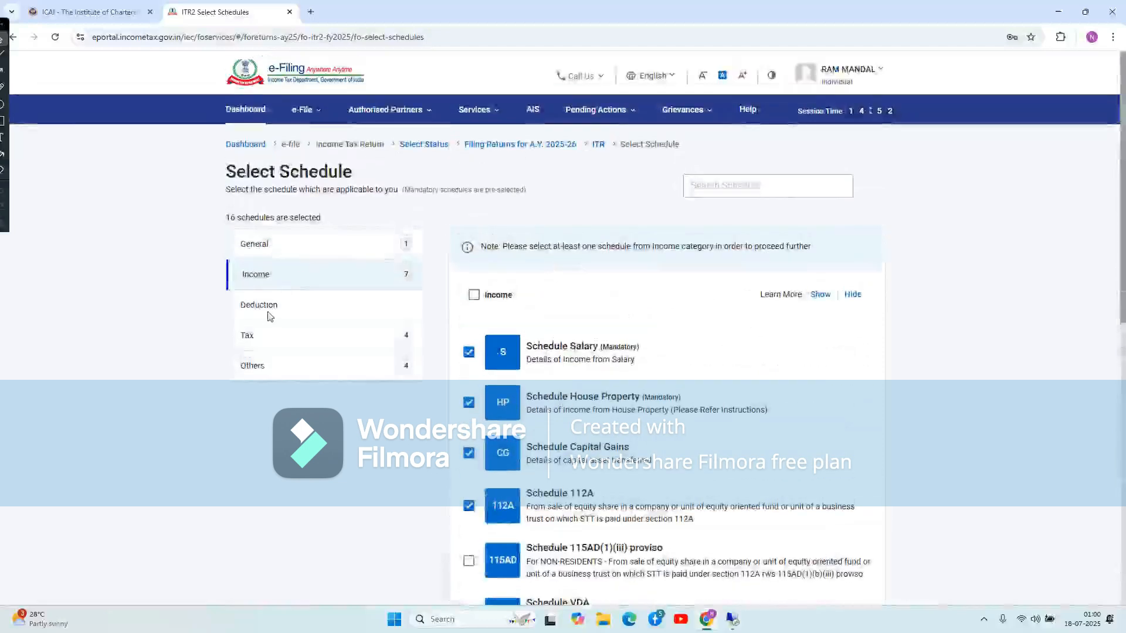
# Step: Add Schedule 80G, Schedule 80D and Schedule 80C from the deduction schedules
pyautogui.click(267, 317)
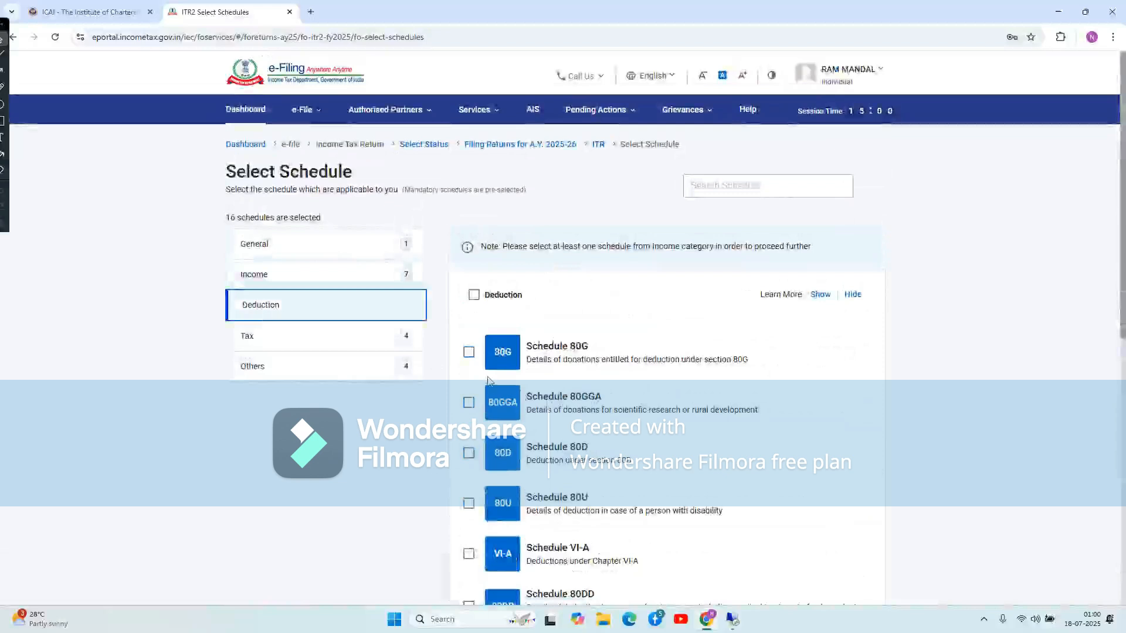
pyautogui.click(469, 353)
pyautogui.click(469, 450)
pyautogui.scroll(-3, 516, 492)
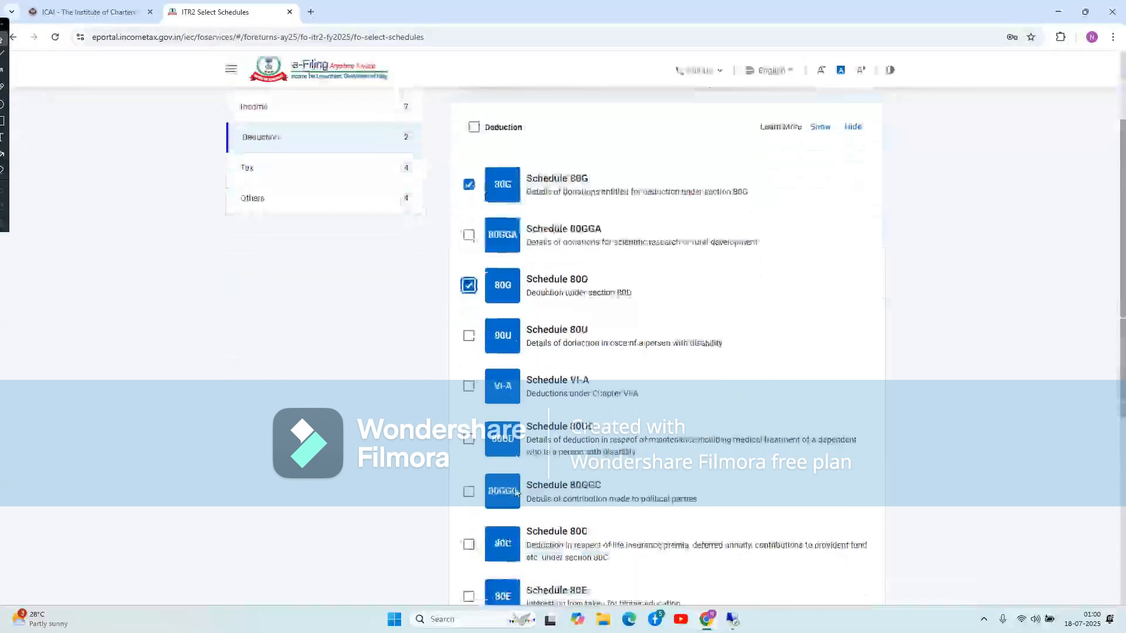
pyautogui.click(469, 543)
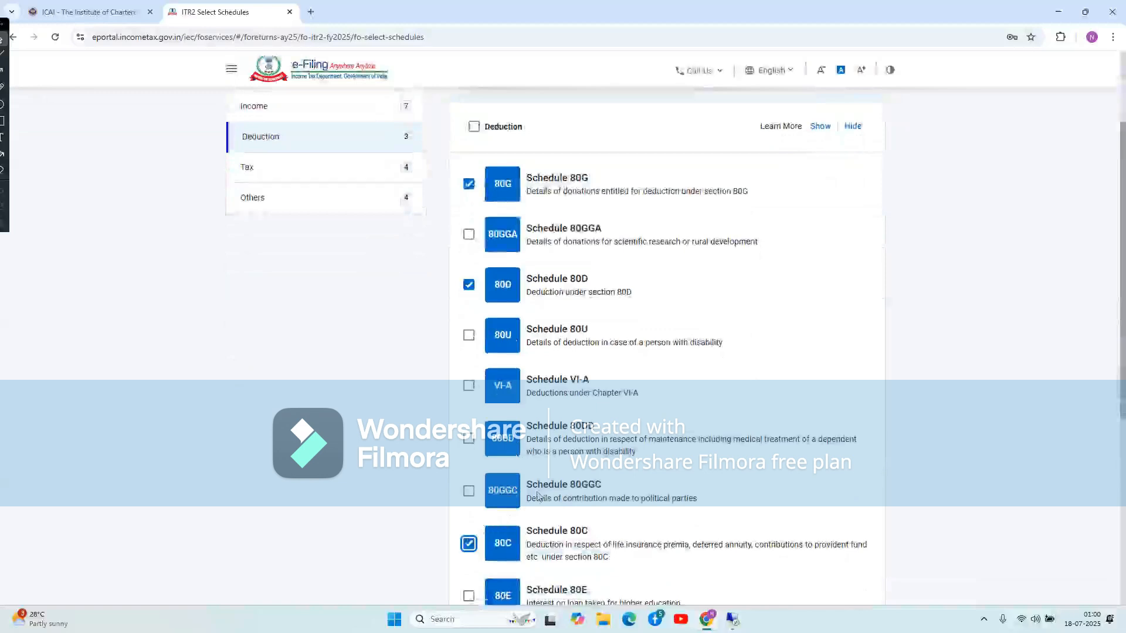
pyautogui.scroll(-3, 537, 496)
pyautogui.scroll(6, 357, 368)
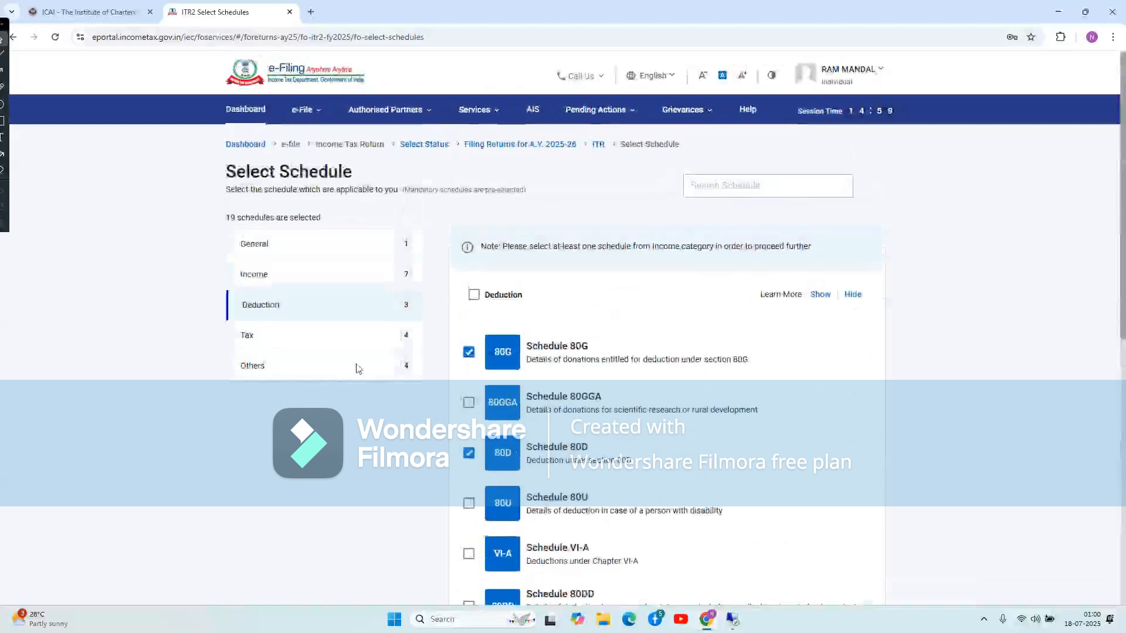
# Step: Add Schedule AL from the Others category, keep the preselected tax schedules, and continue to the schedule questions
pyautogui.click(303, 338)
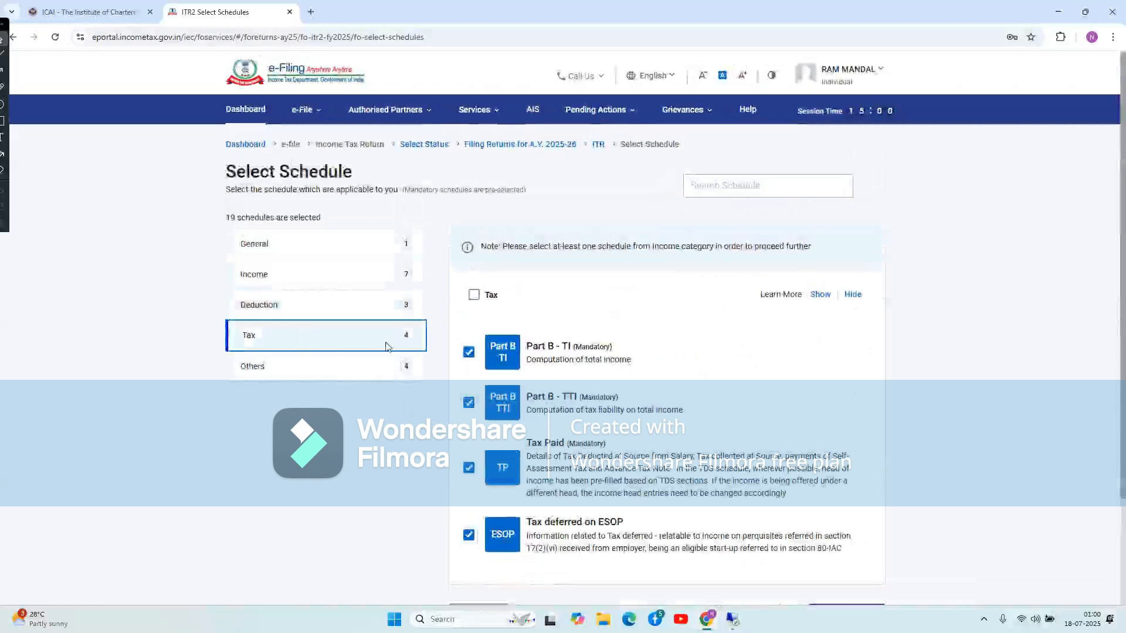
pyautogui.scroll(-2, 591, 359)
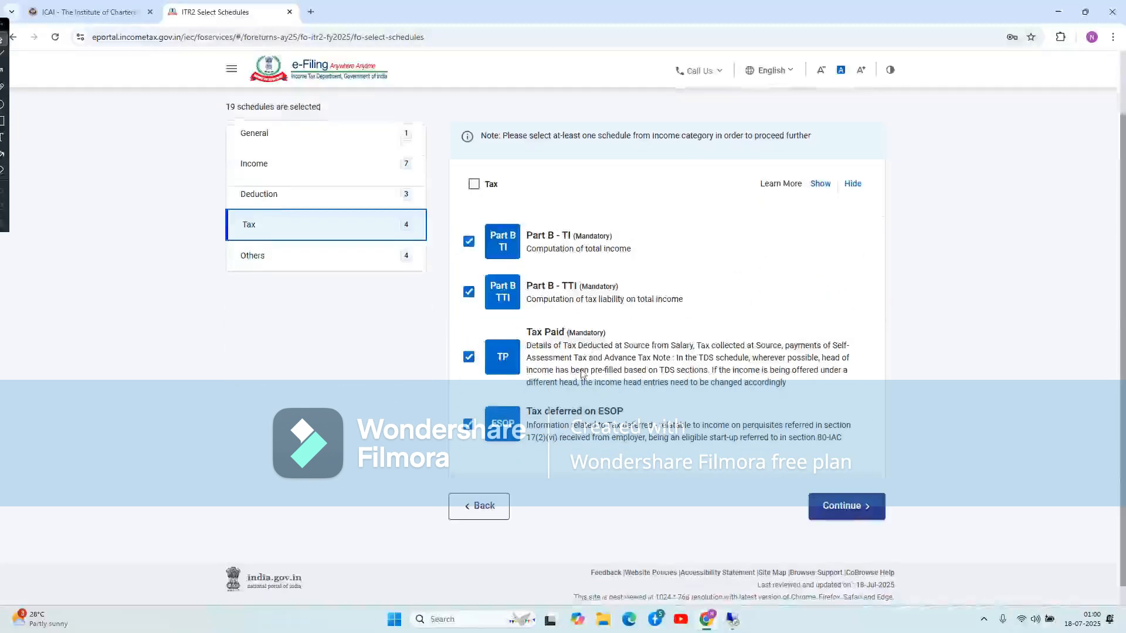
pyautogui.scroll(2, 378, 276)
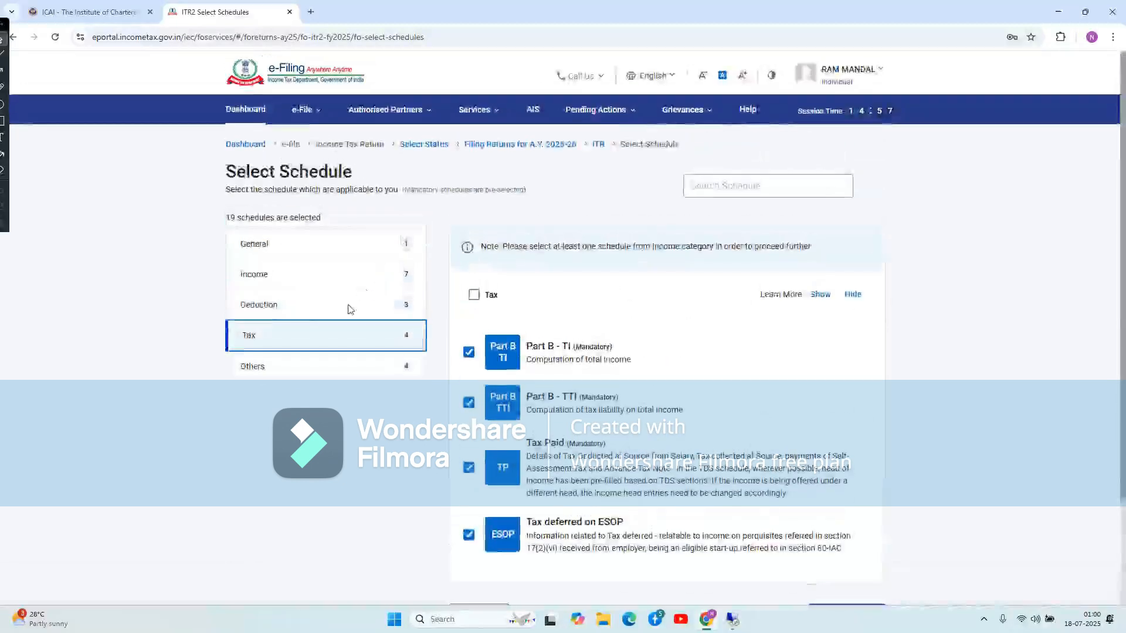
pyautogui.click(268, 369)
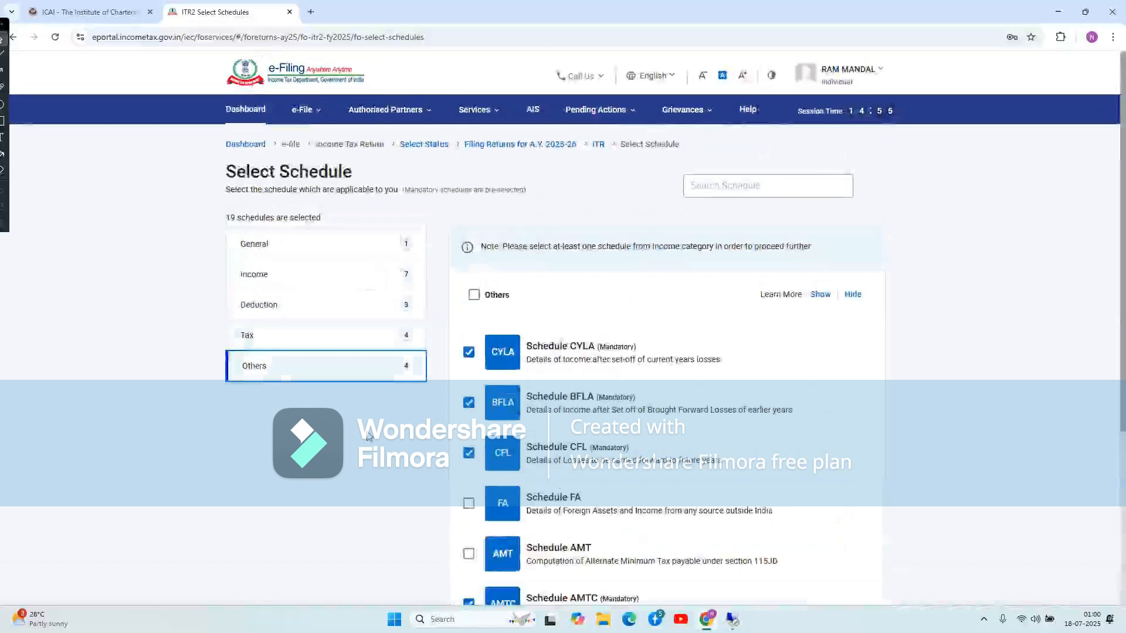
pyautogui.scroll(-3, 368, 436)
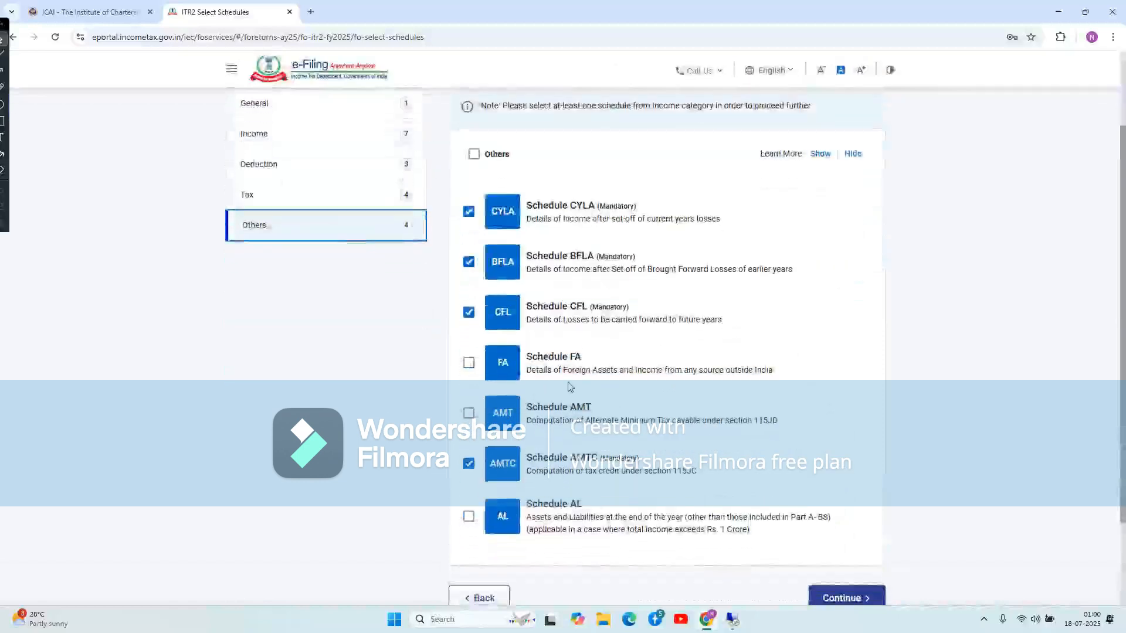
pyautogui.click(470, 518)
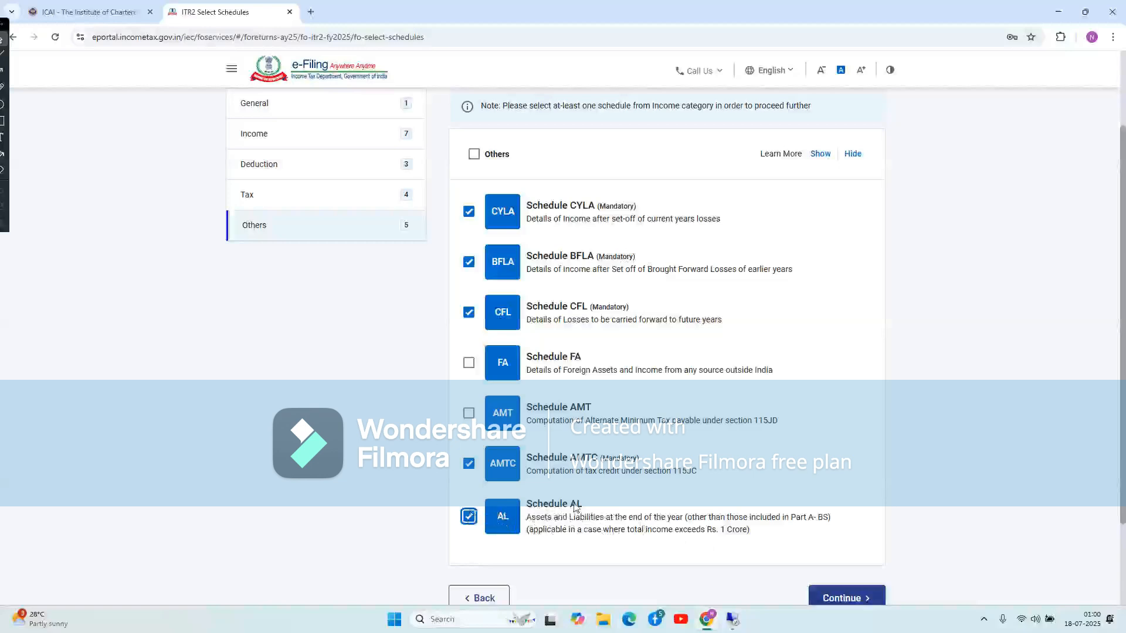
pyautogui.scroll(3, 771, 480)
pyautogui.scroll(-5, 771, 479)
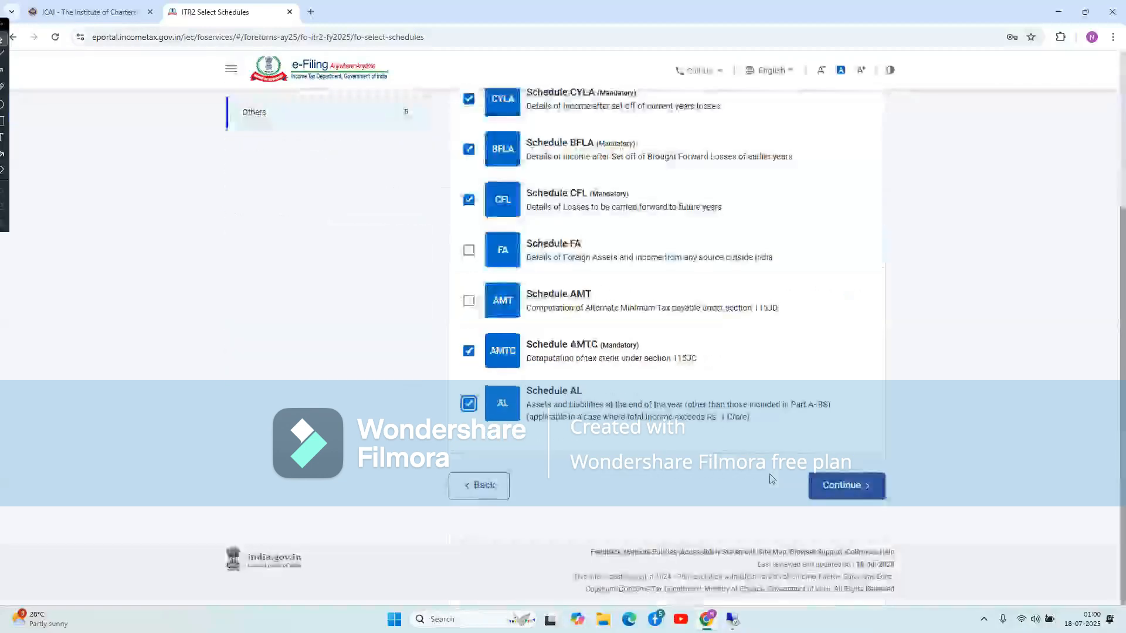
pyautogui.click(847, 486)
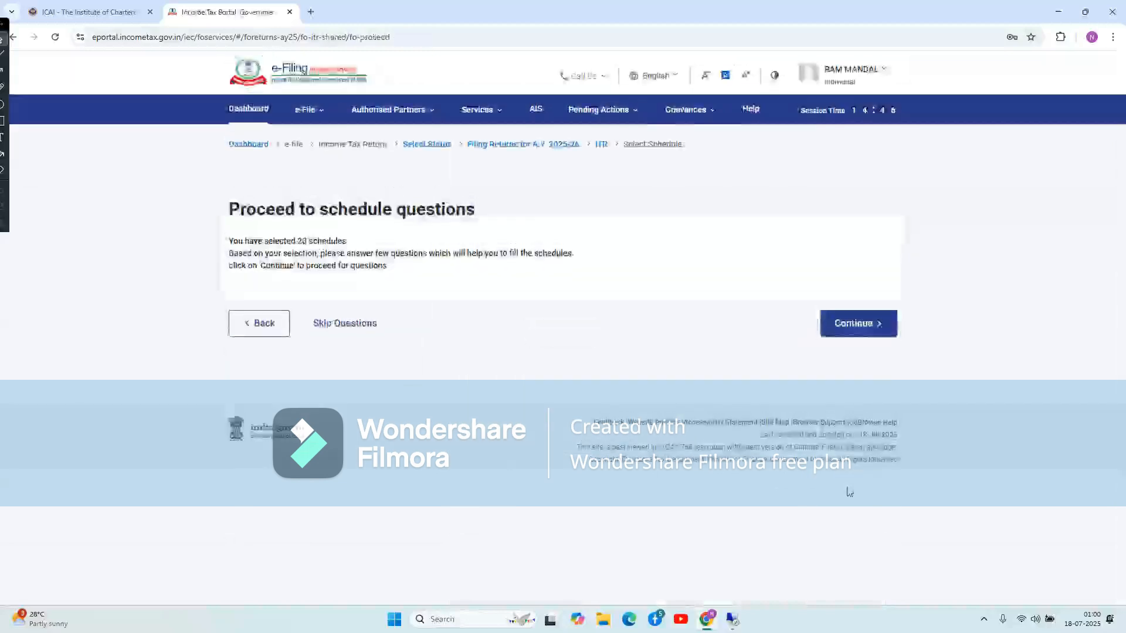
pyautogui.click(860, 332)
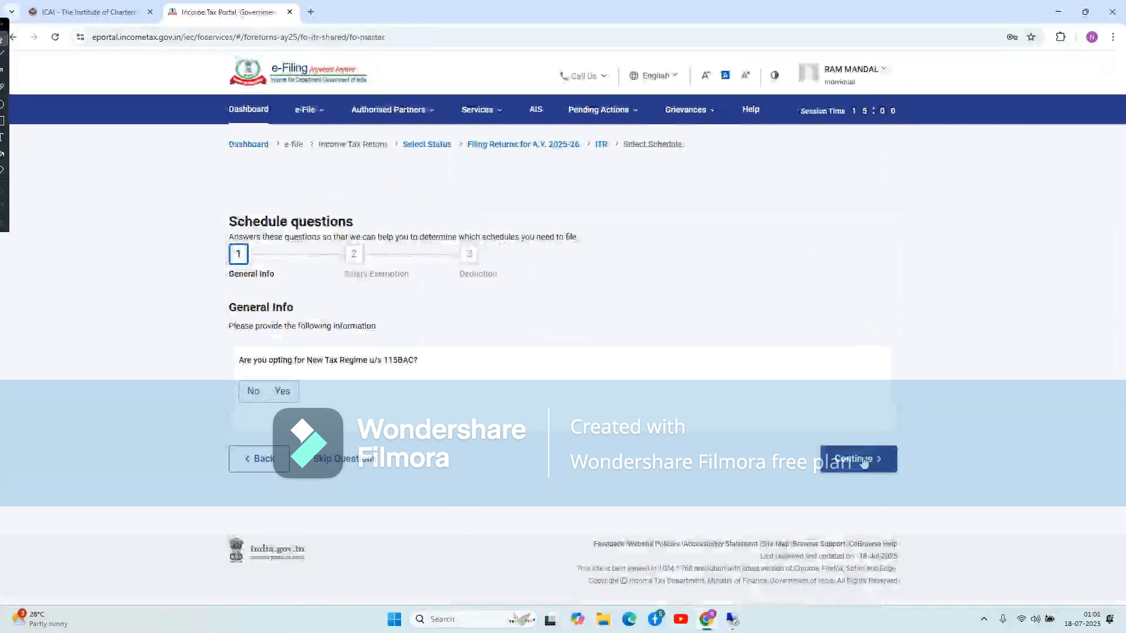
# Step: Continue through the General Info, Salary Exemption and Deduction questions without changing answers, and acknowledge the pre-filled data notice
pyautogui.click(874, 458)
pyautogui.scroll(-5, 626, 463)
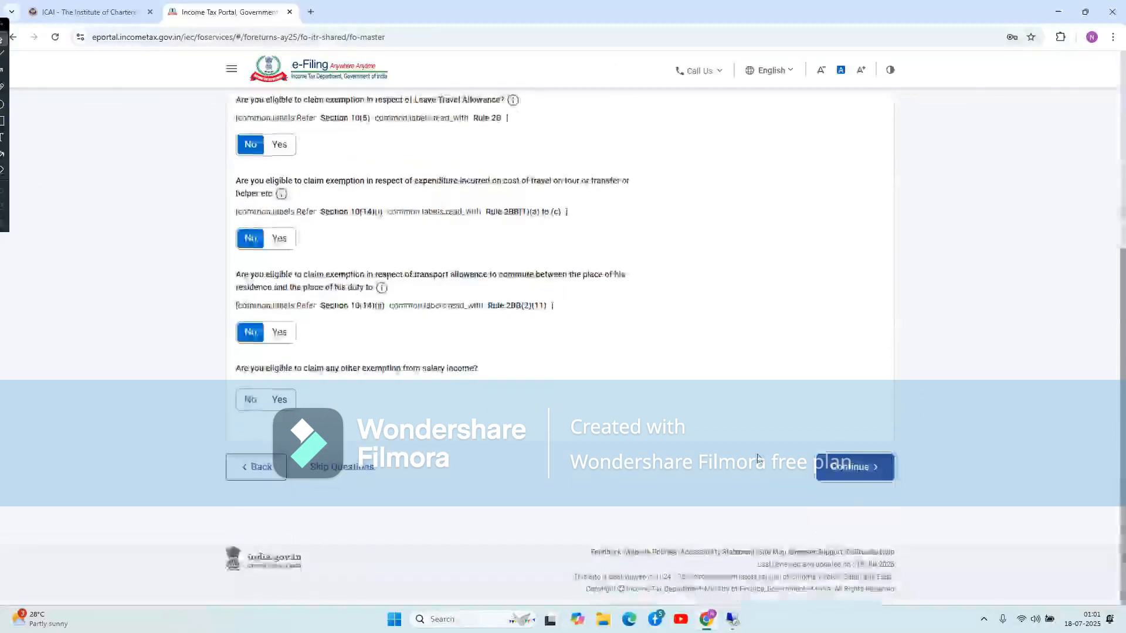
pyautogui.click(856, 467)
pyautogui.click(856, 467)
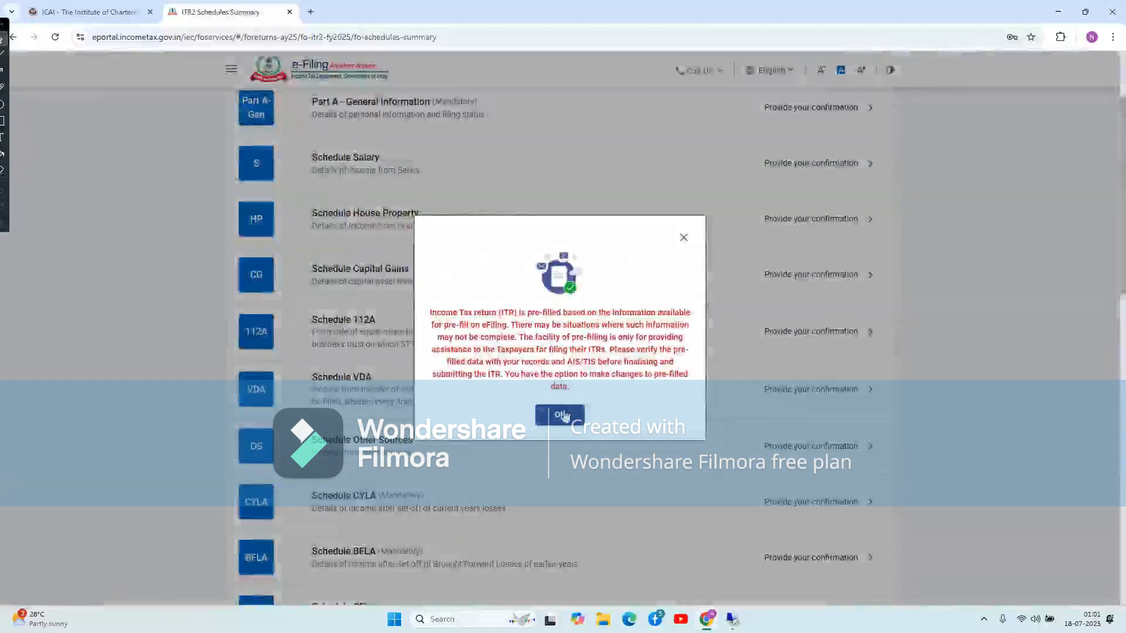
pyautogui.click(572, 417)
pyautogui.scroll(3, 576, 250)
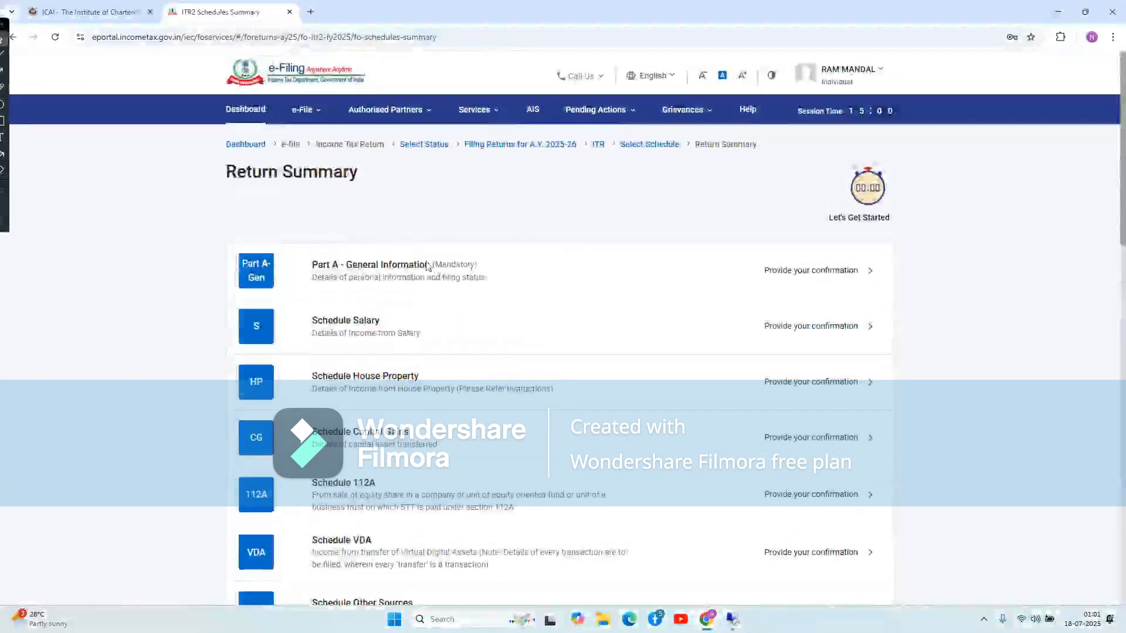
# Step: In the filing status of Part A - General Information, select filing under section 139(1) and answer Yes to opting out of the new tax regime
pyautogui.click(428, 274)
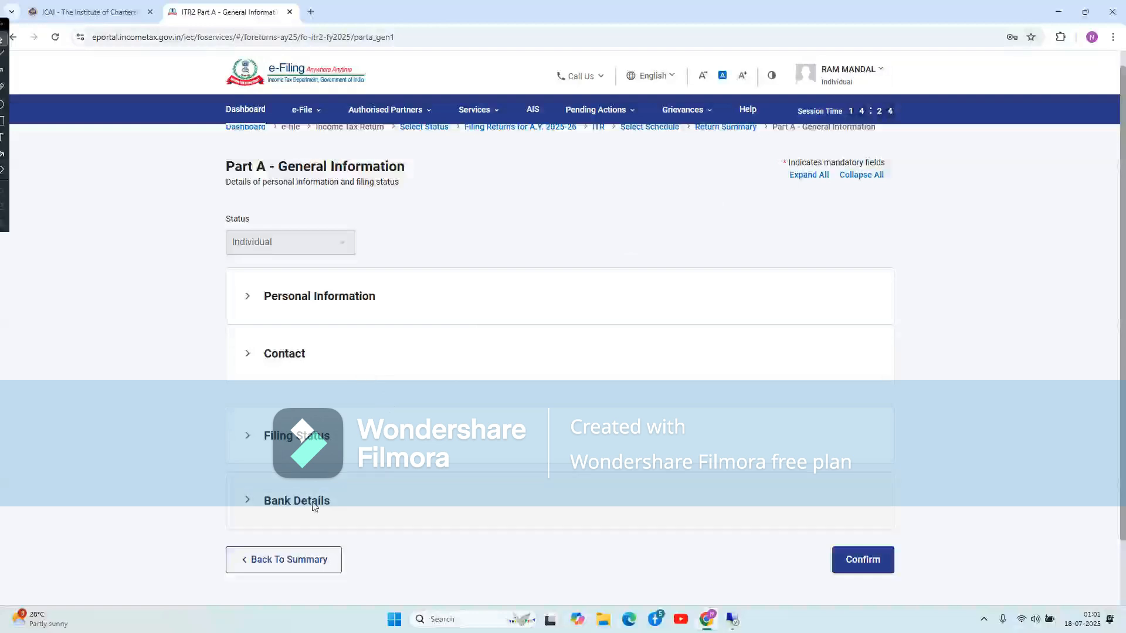
pyautogui.click(312, 437)
pyautogui.scroll(-4, 267, 337)
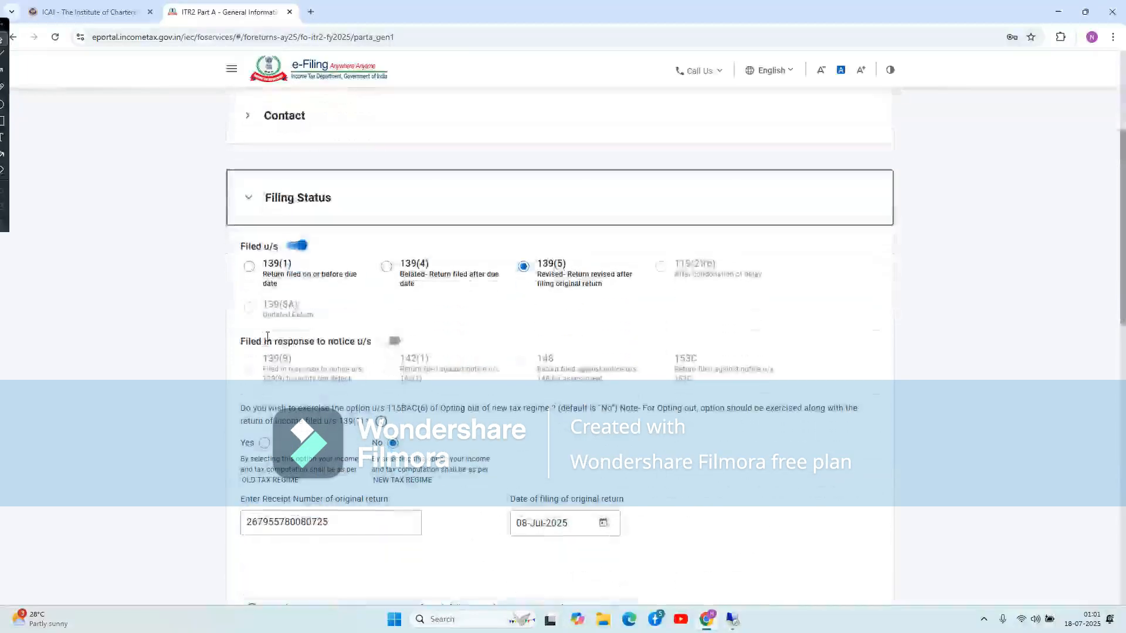
pyautogui.click(249, 267)
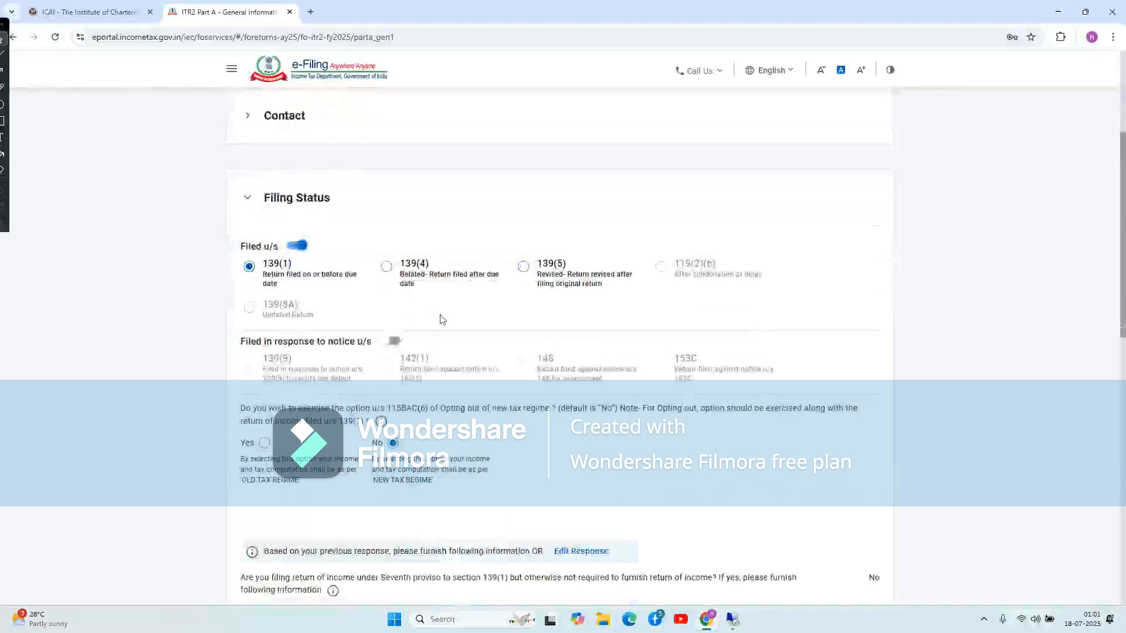
pyautogui.scroll(-2, 442, 319)
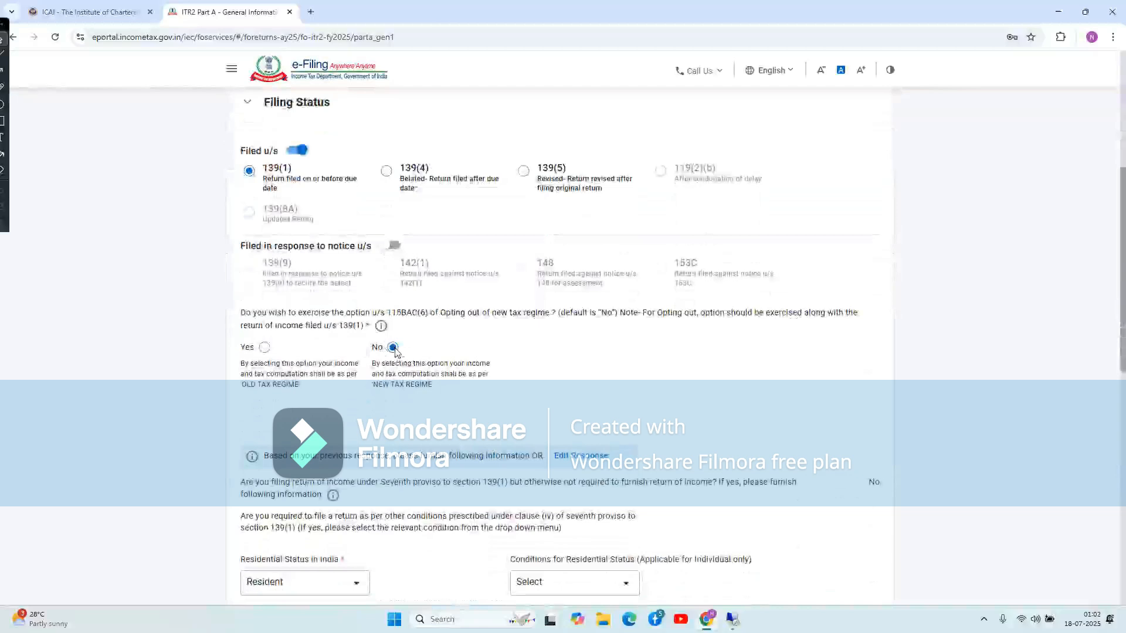
pyautogui.click(264, 349)
# Step: Keep the residential status as Resident and choose the condition of being in India 182 days or more during the previous year, section 6(1)(a)
pyautogui.scroll(-3, 460, 392)
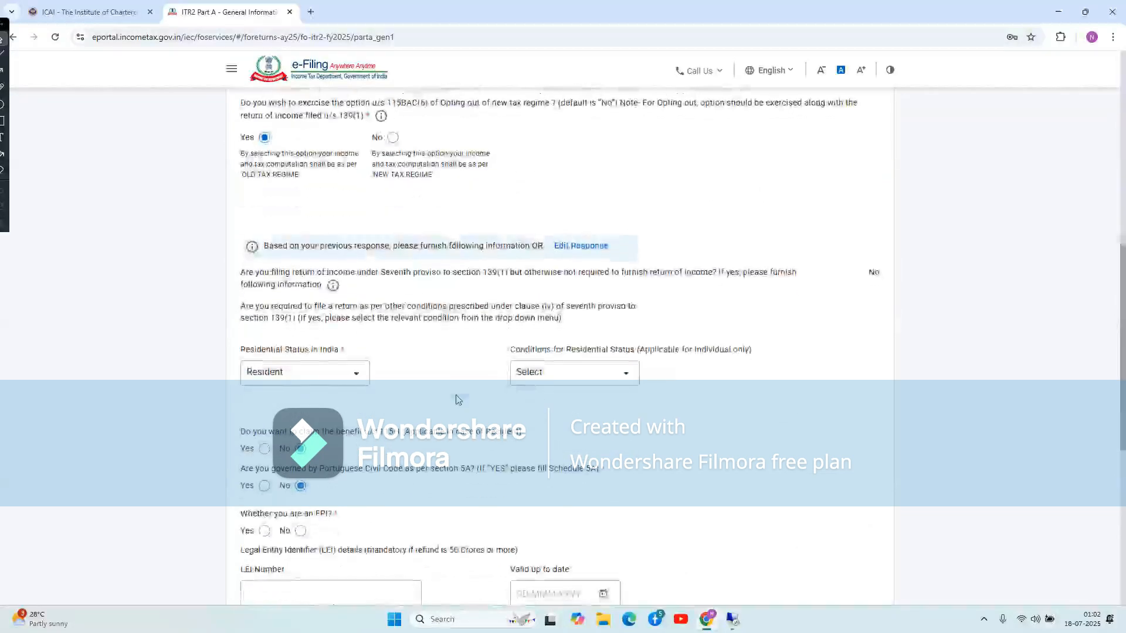
pyautogui.click(334, 371)
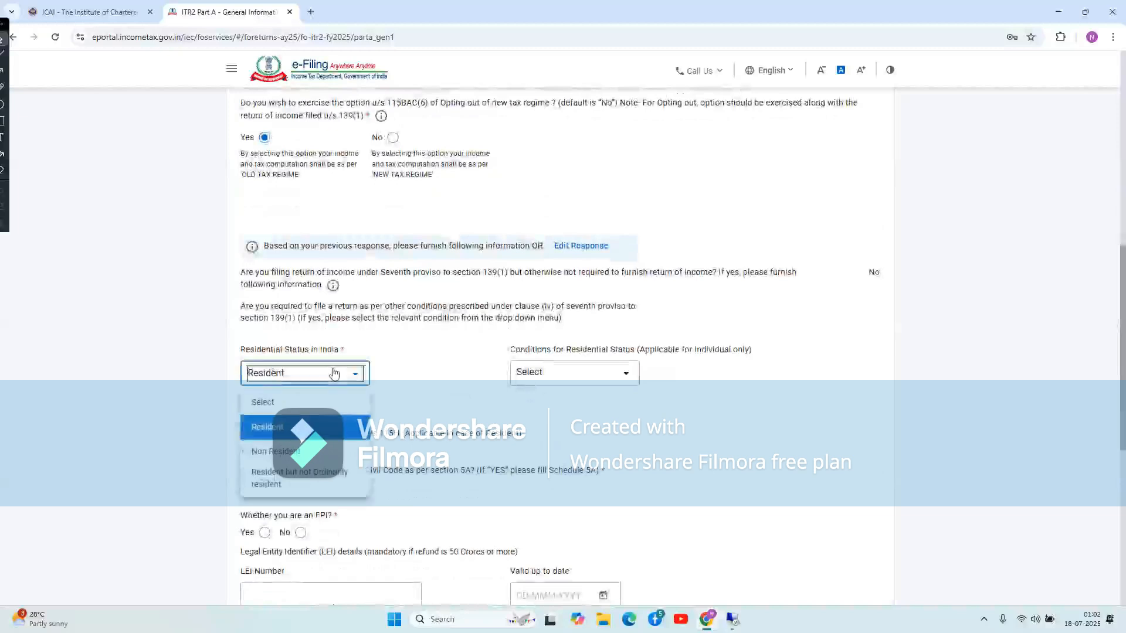
pyautogui.click(299, 433)
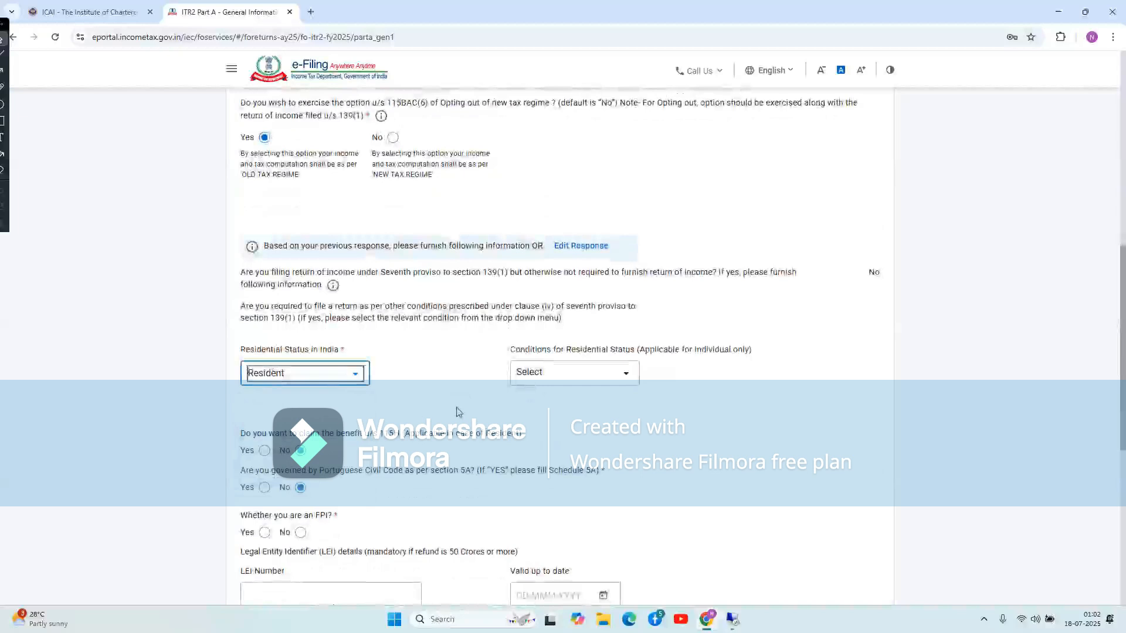
pyautogui.click(585, 374)
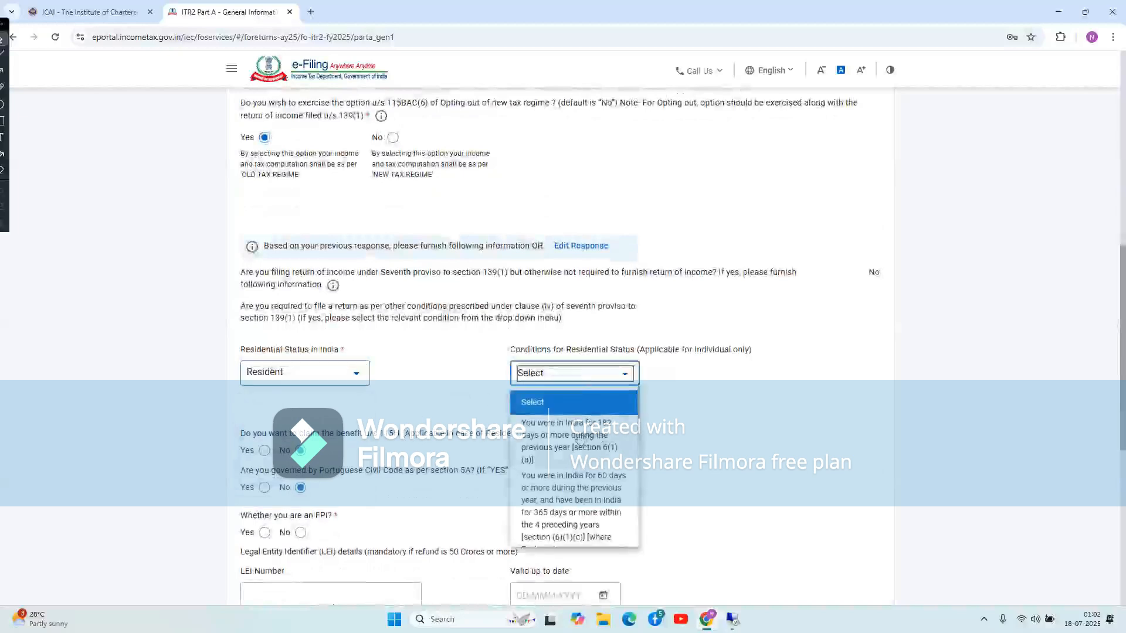
pyautogui.scroll(-3, 579, 438)
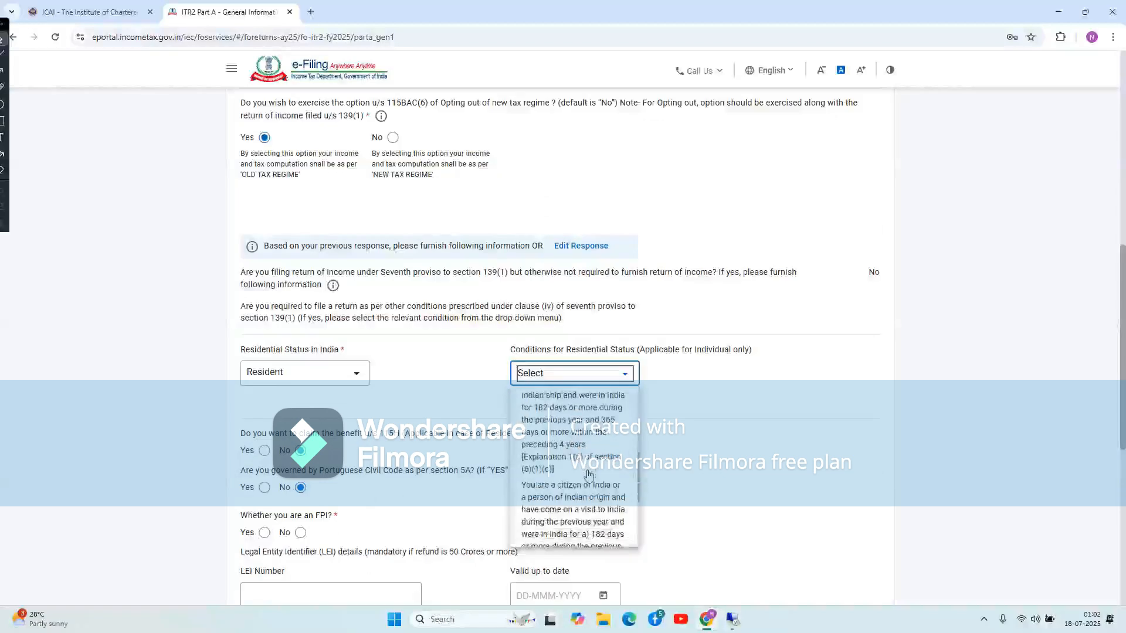
pyautogui.scroll(5, 576, 410)
pyautogui.scroll(-4, 576, 404)
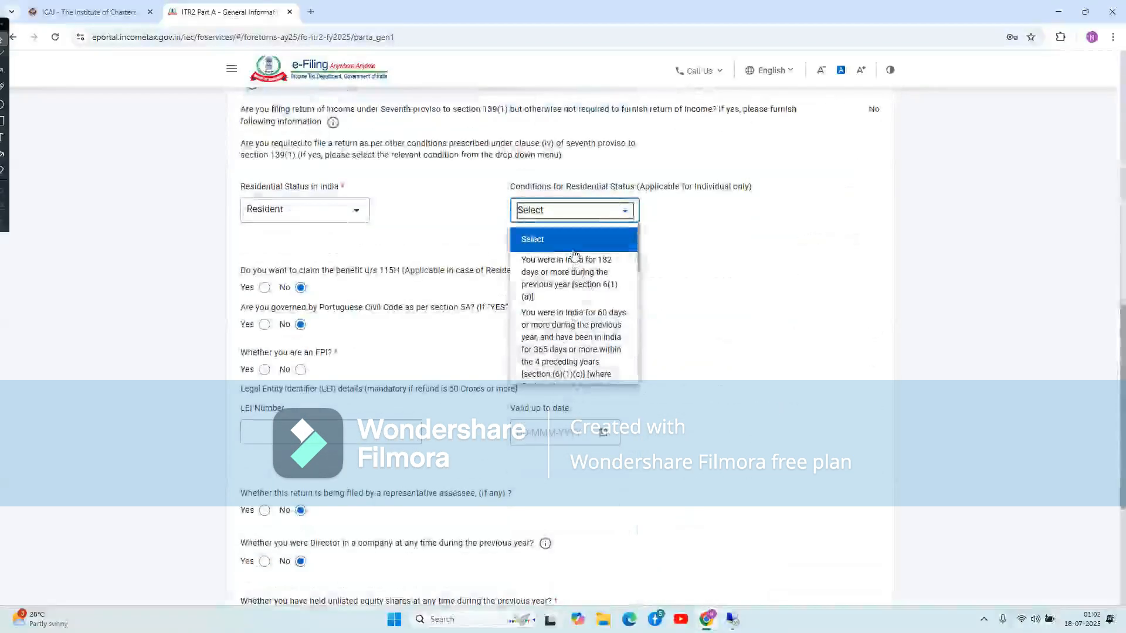
pyautogui.click(566, 269)
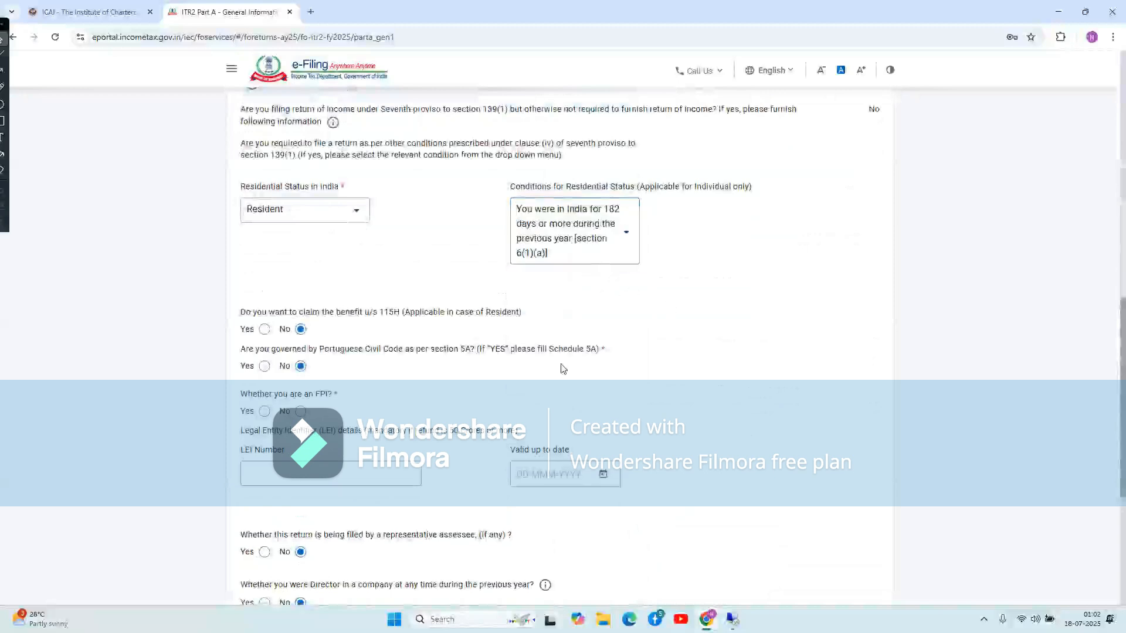
# Step: Answer No to being an FPI, keep the remaining filing status answers, and confirm Part A - General Information
pyautogui.scroll(-1, 561, 368)
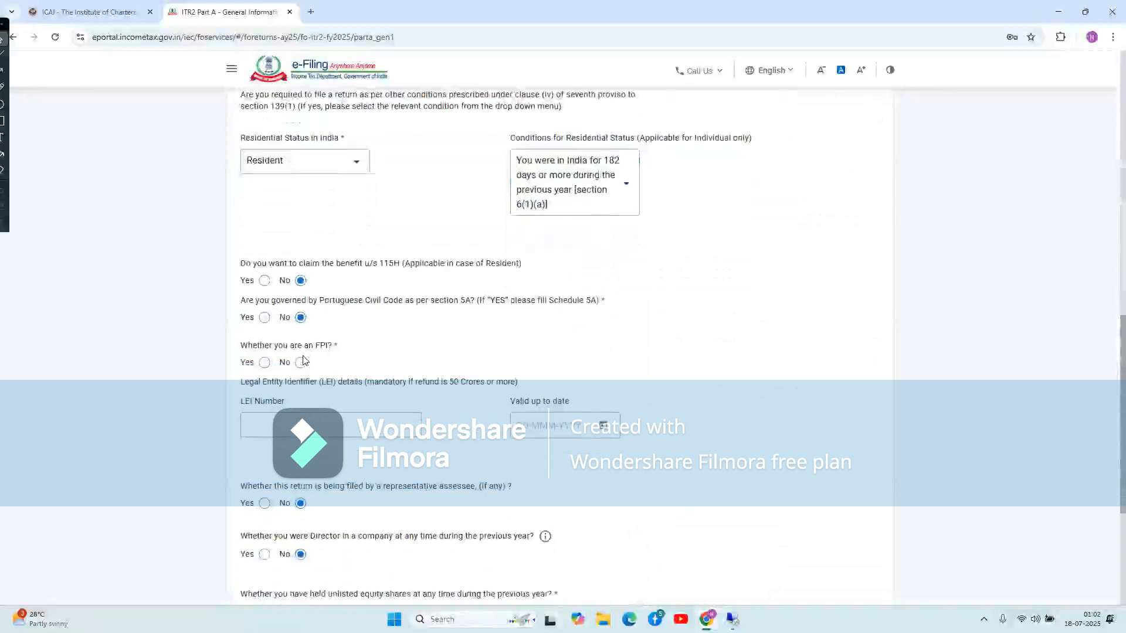
pyautogui.scroll(-1, 428, 411)
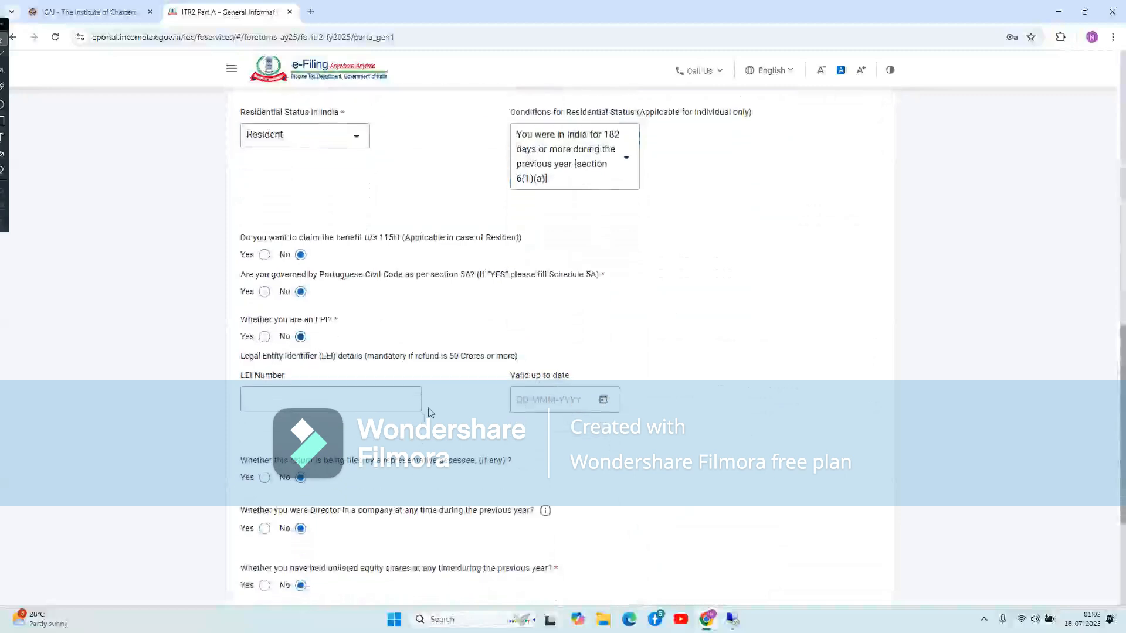
pyautogui.scroll(-3, 428, 410)
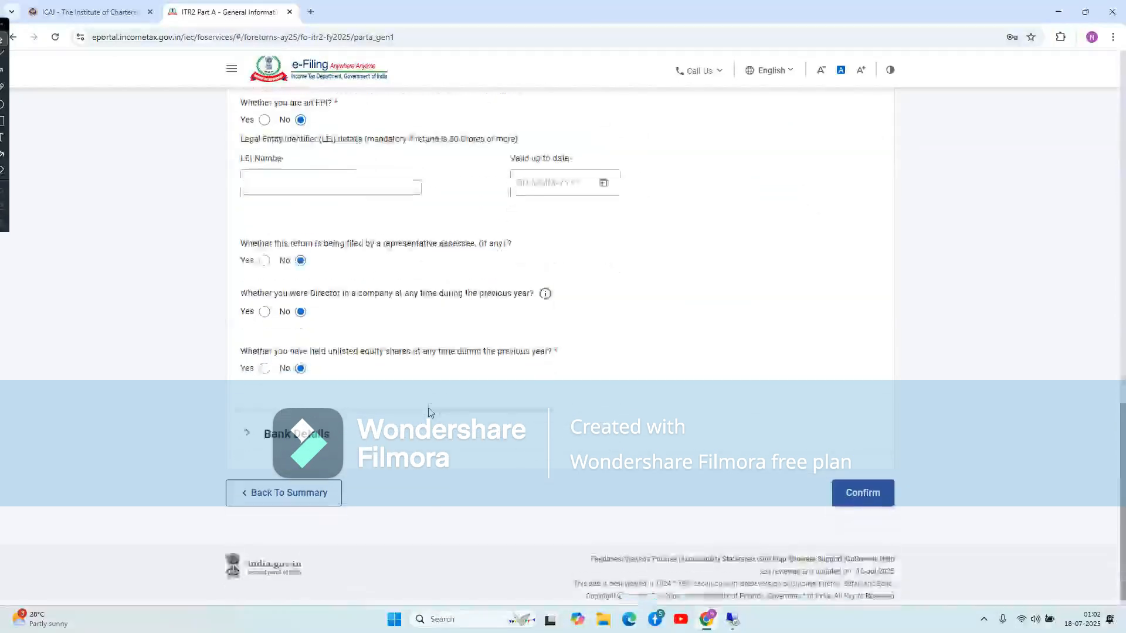
pyautogui.click(862, 488)
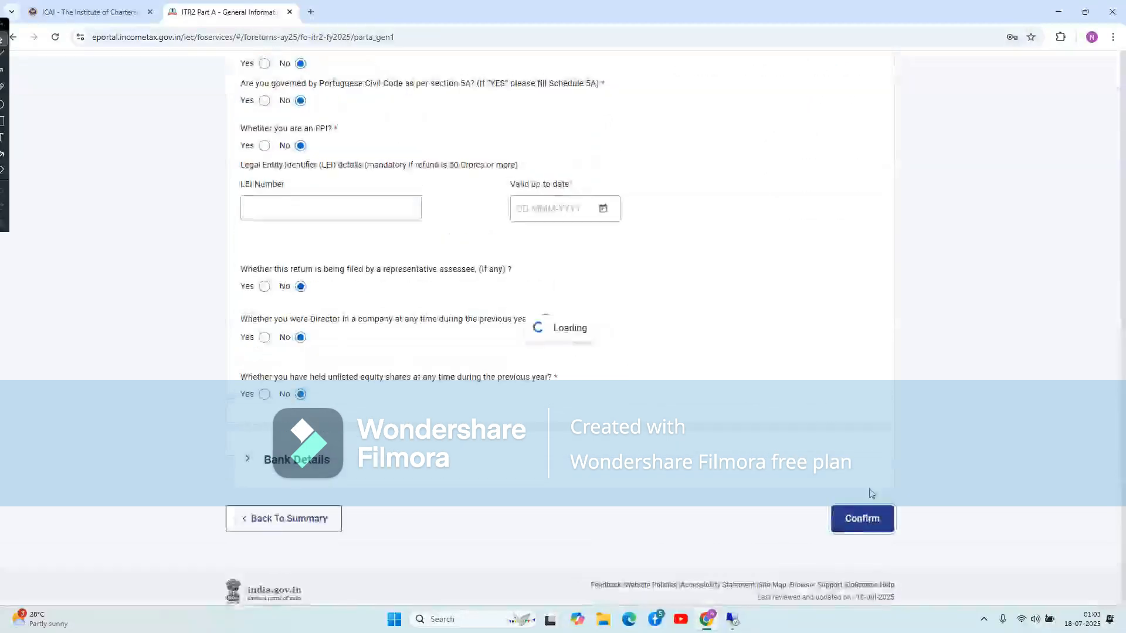
# Step: Open Schedule Salary and start editing the Basic Salary amount in the first employer's gross salary entry
pyautogui.scroll(11, 685, 415)
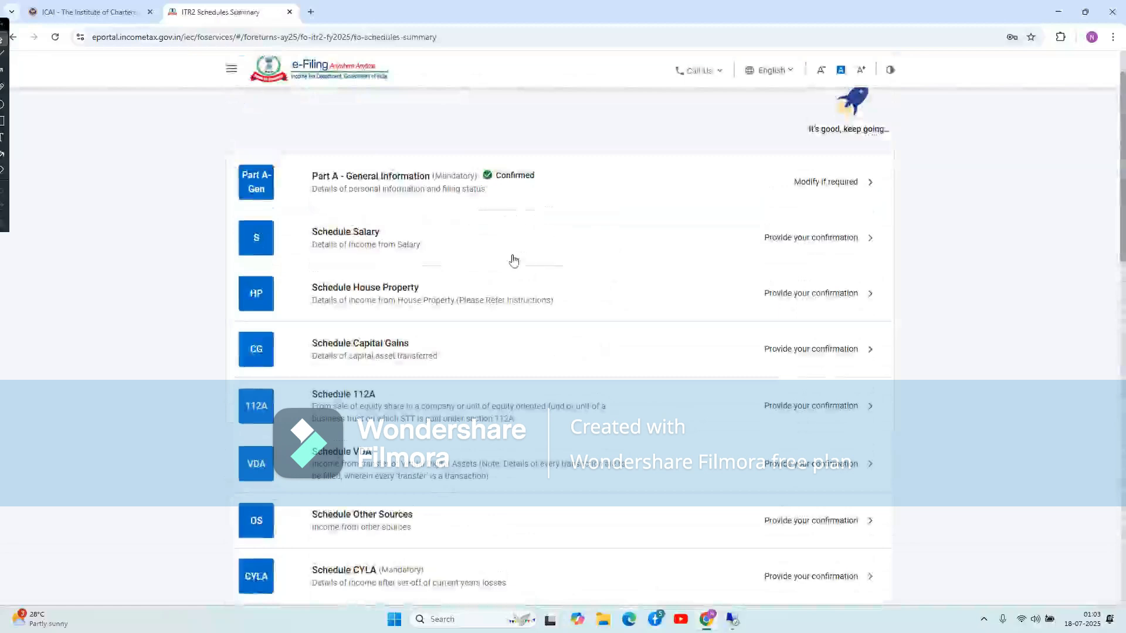
pyautogui.click(459, 249)
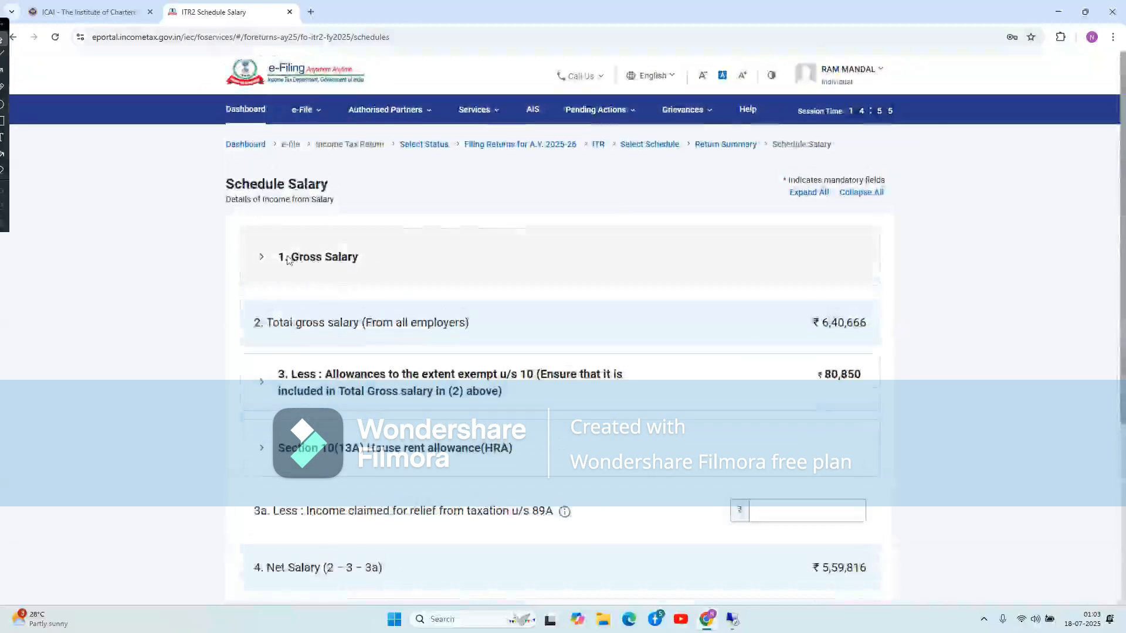
pyautogui.click(326, 260)
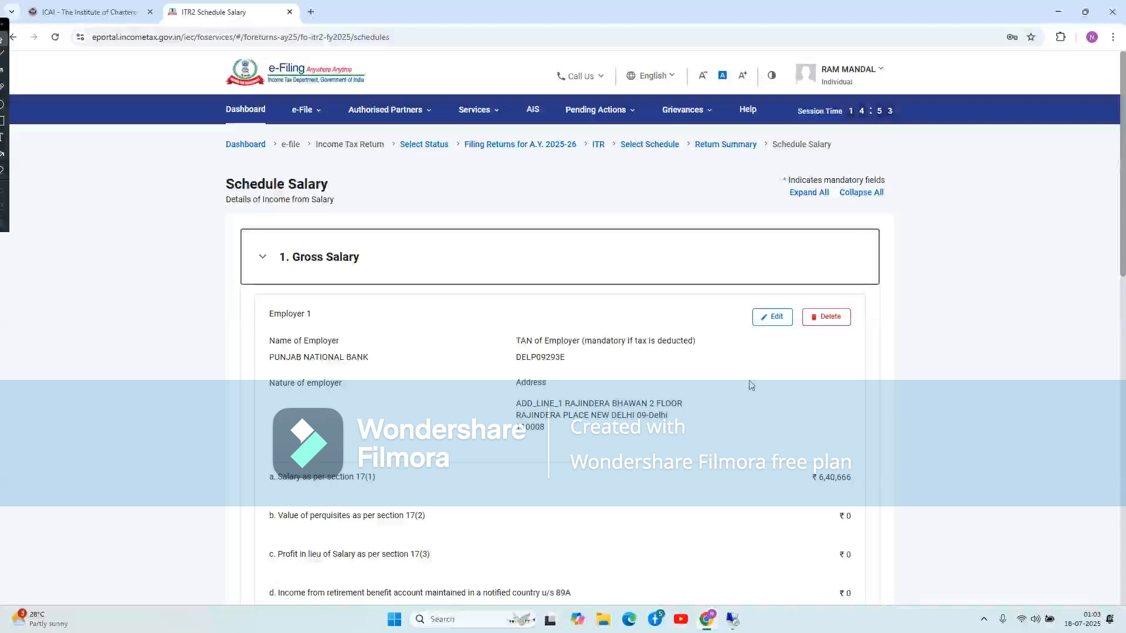
pyautogui.scroll(-3, 757, 392)
pyautogui.scroll(3, 757, 393)
pyautogui.click(773, 320)
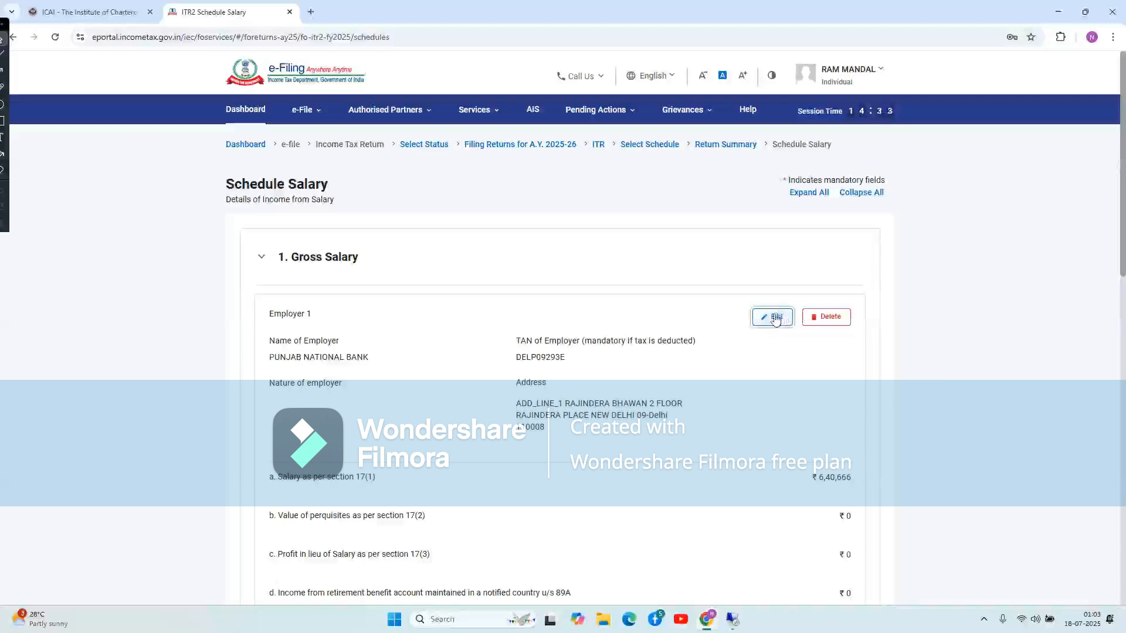
pyautogui.scroll(-1, 691, 344)
pyautogui.scroll(-6, 690, 344)
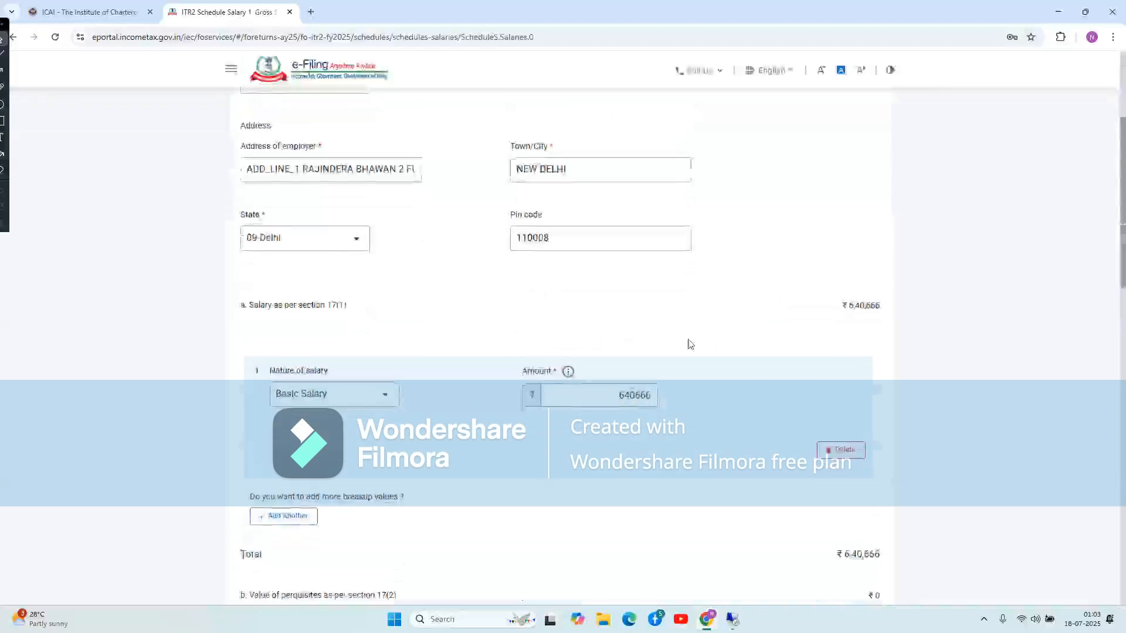
pyautogui.scroll(1, 711, 311)
pyautogui.click(614, 361)
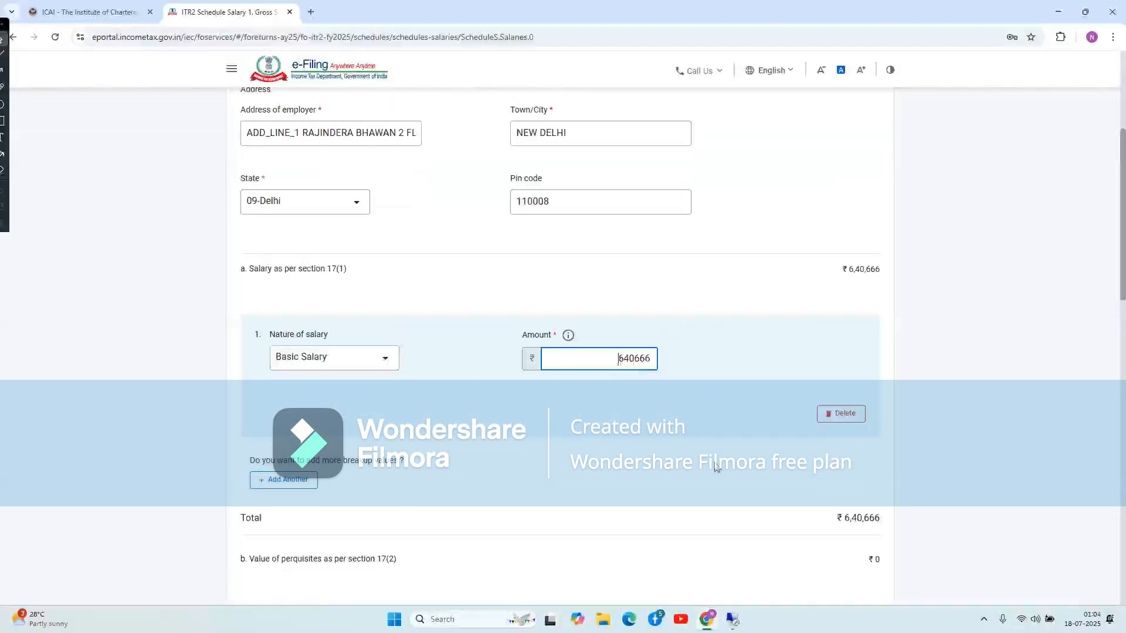
# Step: Switch to the income computation in Word, examine the salary, allowance and gross total figures, and return to the tax portal
pyautogui.hotkey('alt', 'Tab')
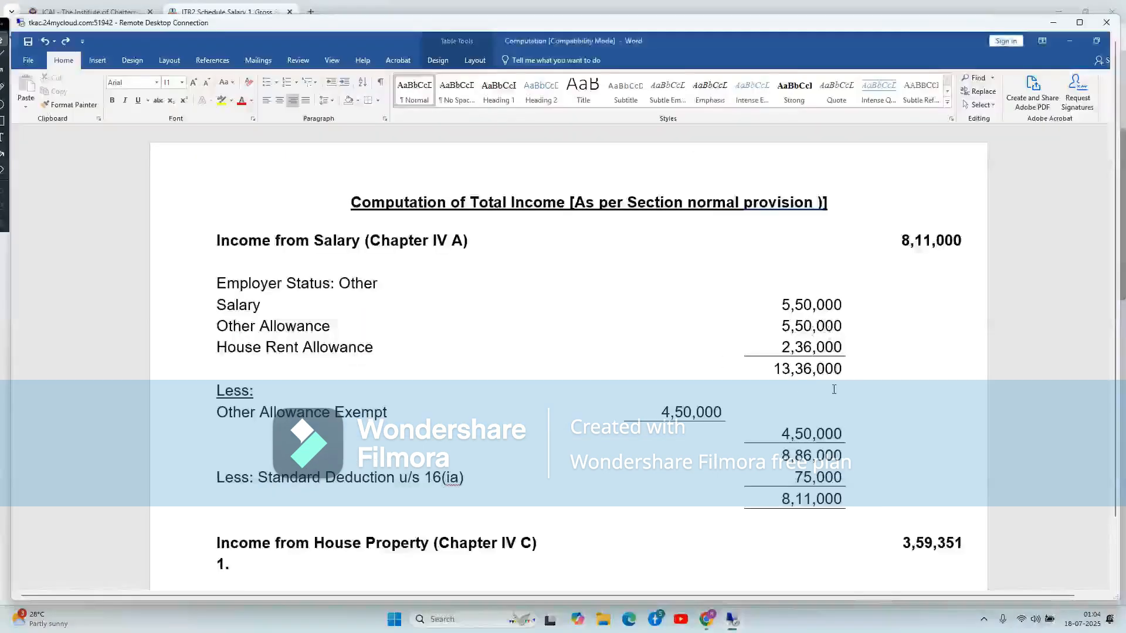
pyautogui.moveTo(771, 371); pyautogui.dragTo(855, 370)
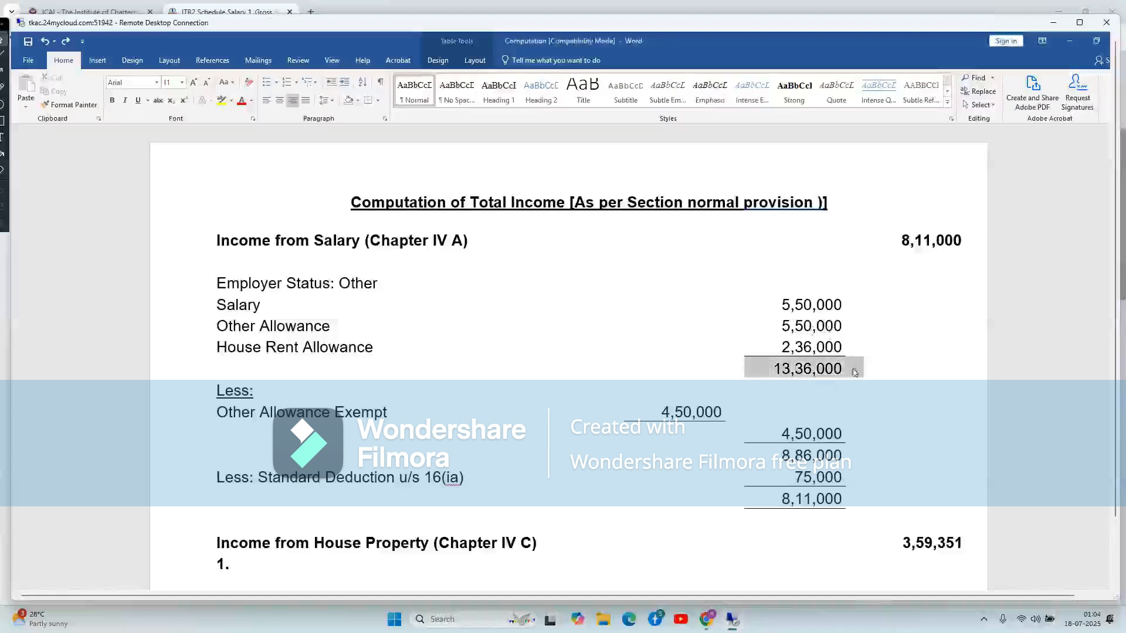
pyautogui.click(817, 305)
pyautogui.tripleClick(789, 302)
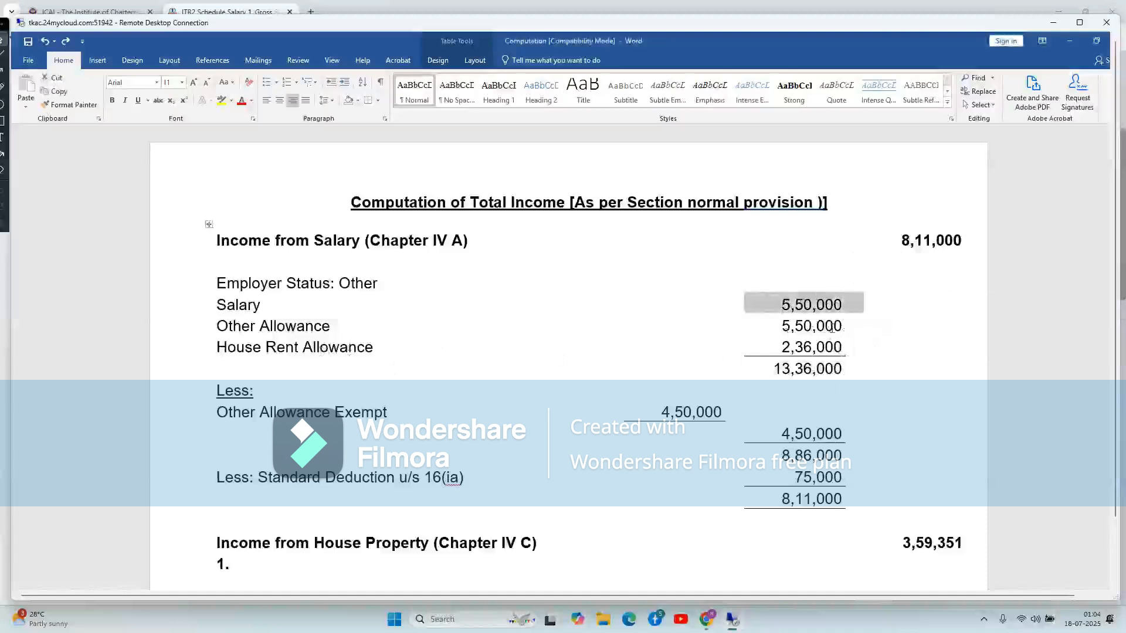
pyautogui.click(853, 326)
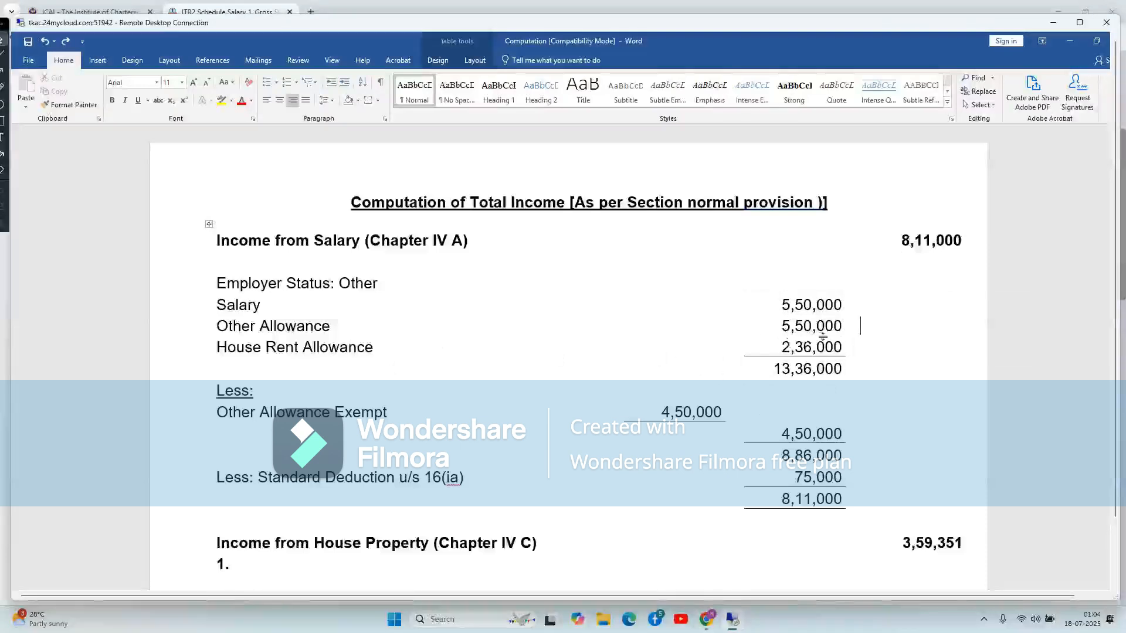
pyautogui.click(814, 385)
pyautogui.hotkey('alt', 'Tab')
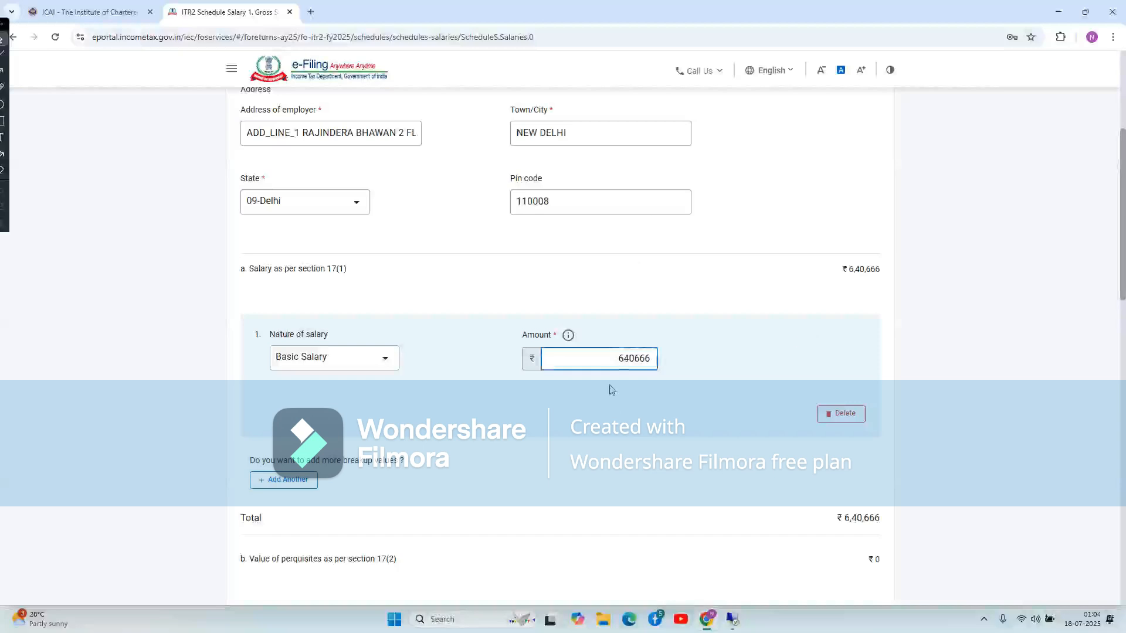
# Step: Set the Basic Salary amount to 550000
pyautogui.moveTo(610, 356); pyautogui.dragTo(665, 364)
pyautogui.write('5')
pyautogui.click(705, 374)
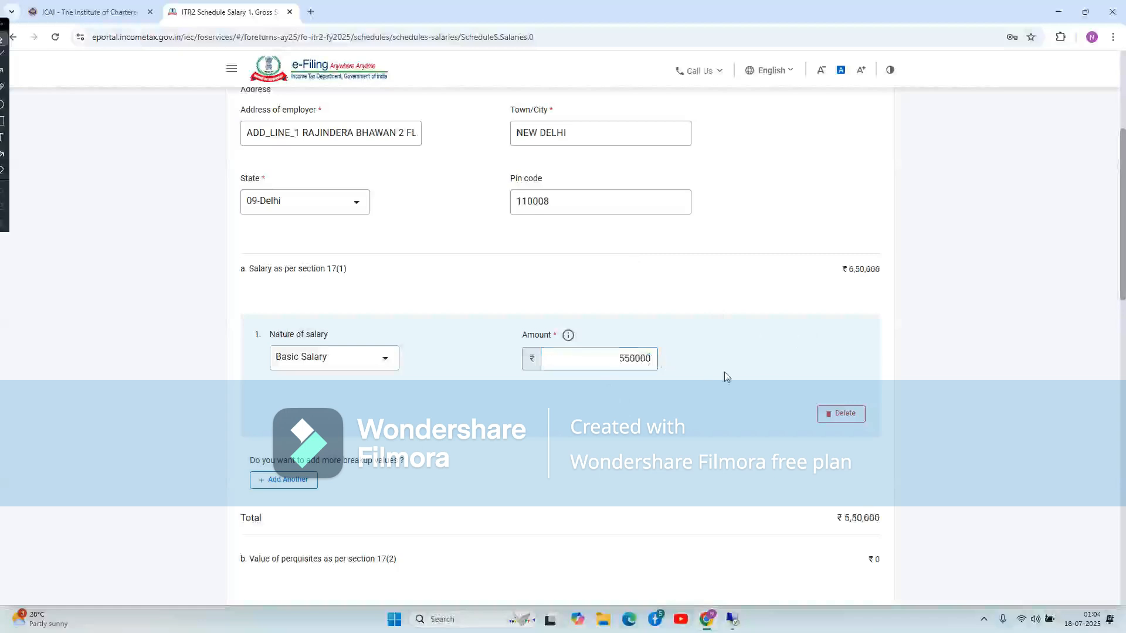
# Step: Add a second salary breakup entry for House Rent Allowance (HRA) with an amount of 236000
pyautogui.click(302, 482)
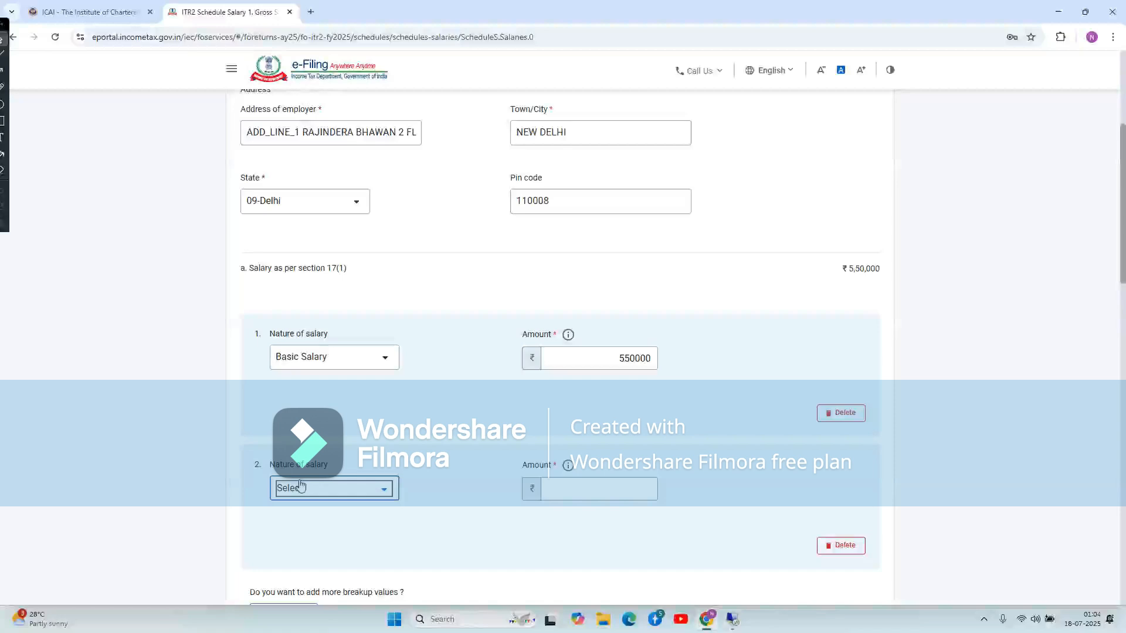
pyautogui.click(355, 490)
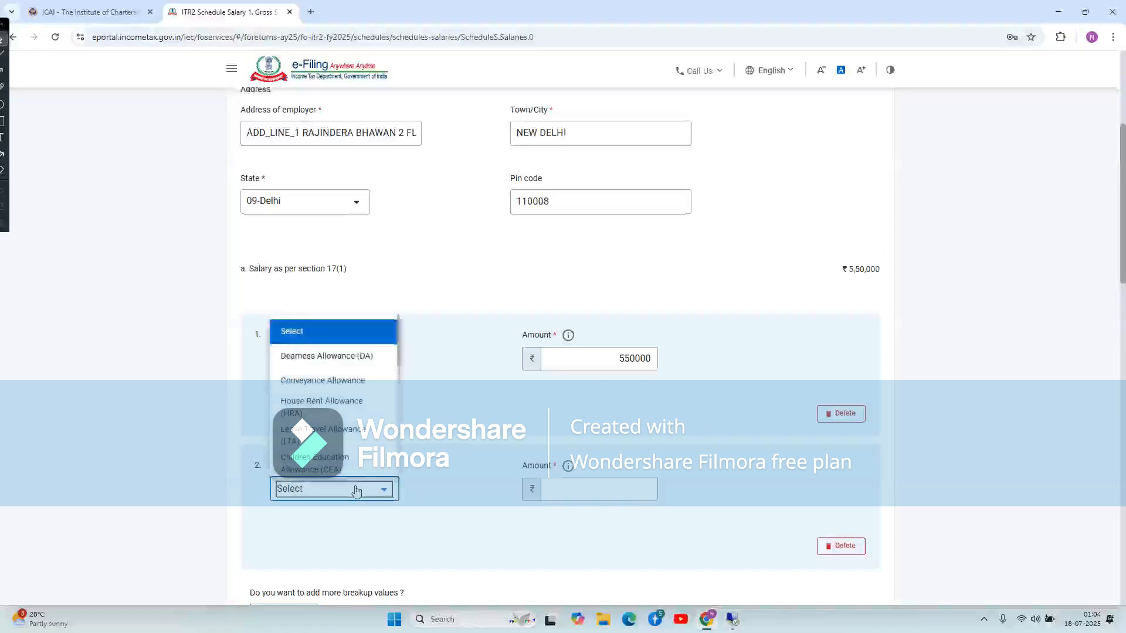
pyautogui.click(330, 405)
pyautogui.click(587, 491)
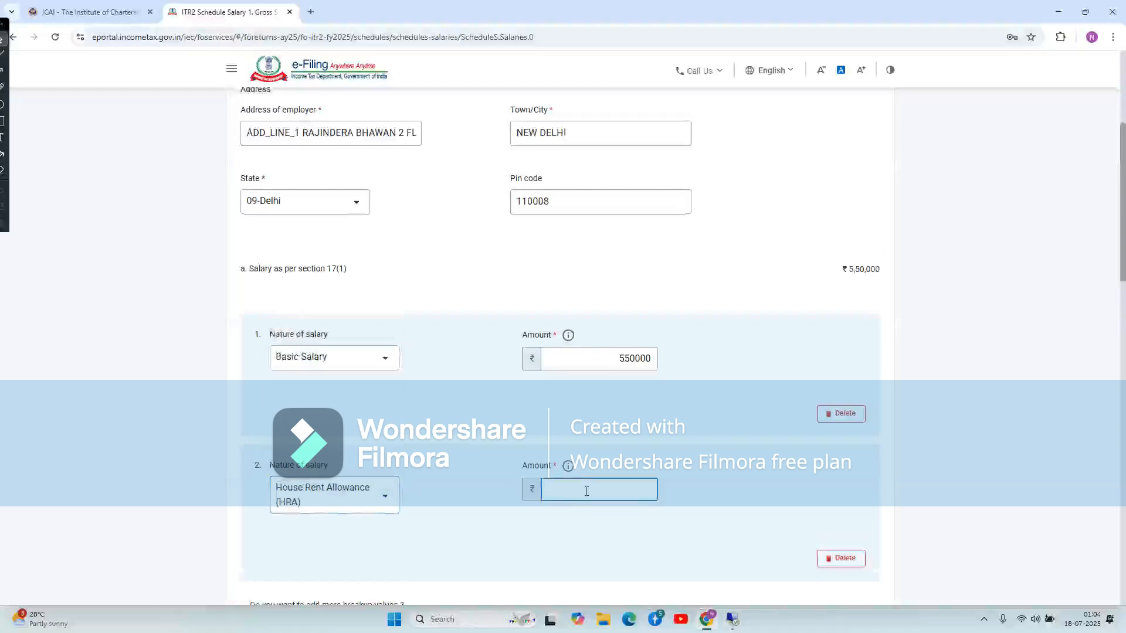
pyautogui.write('236000')
pyautogui.click(685, 509)
# Step: Add a third salary breakup entry for Other Allowance with an amount of 550000
pyautogui.scroll(-3, 686, 508)
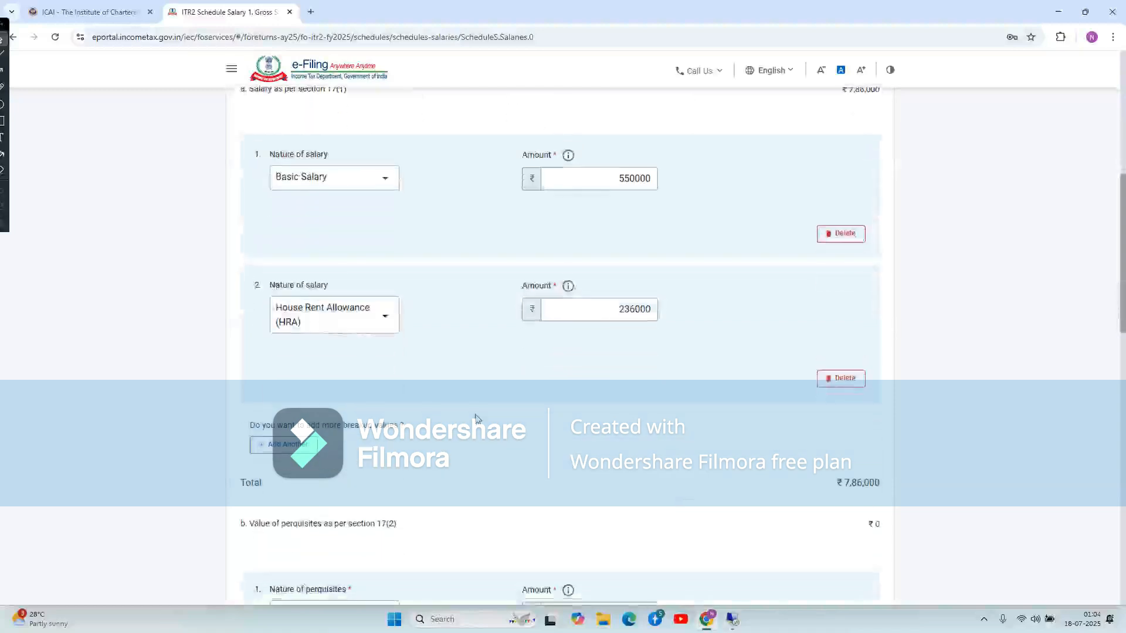
pyautogui.click(308, 447)
pyautogui.click(381, 466)
pyautogui.scroll(-5, 347, 332)
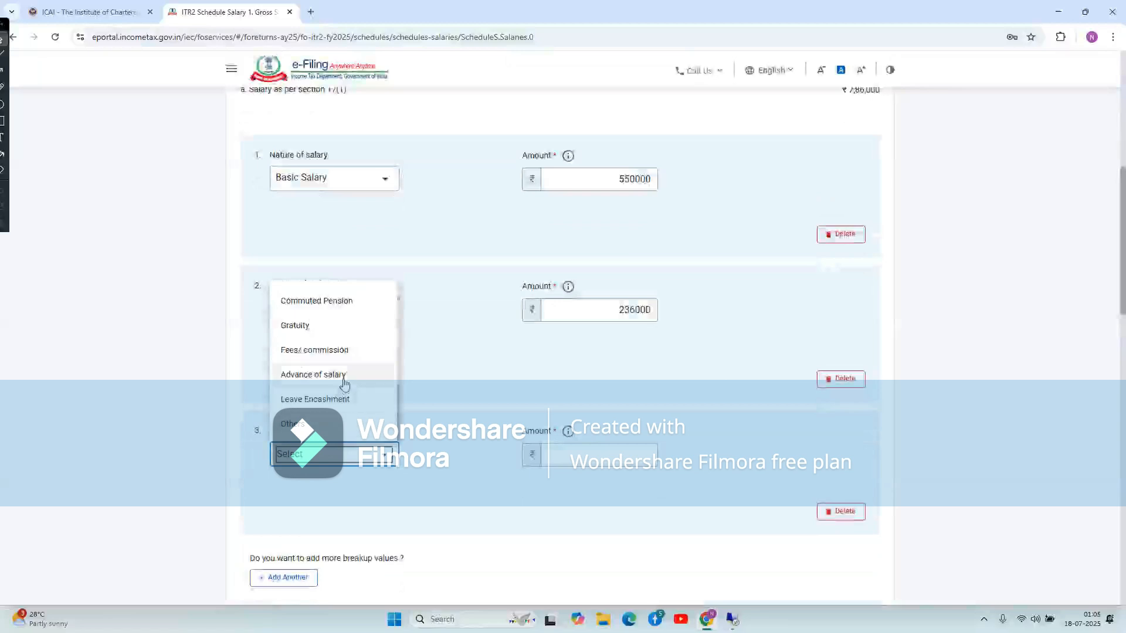
pyautogui.click(312, 422)
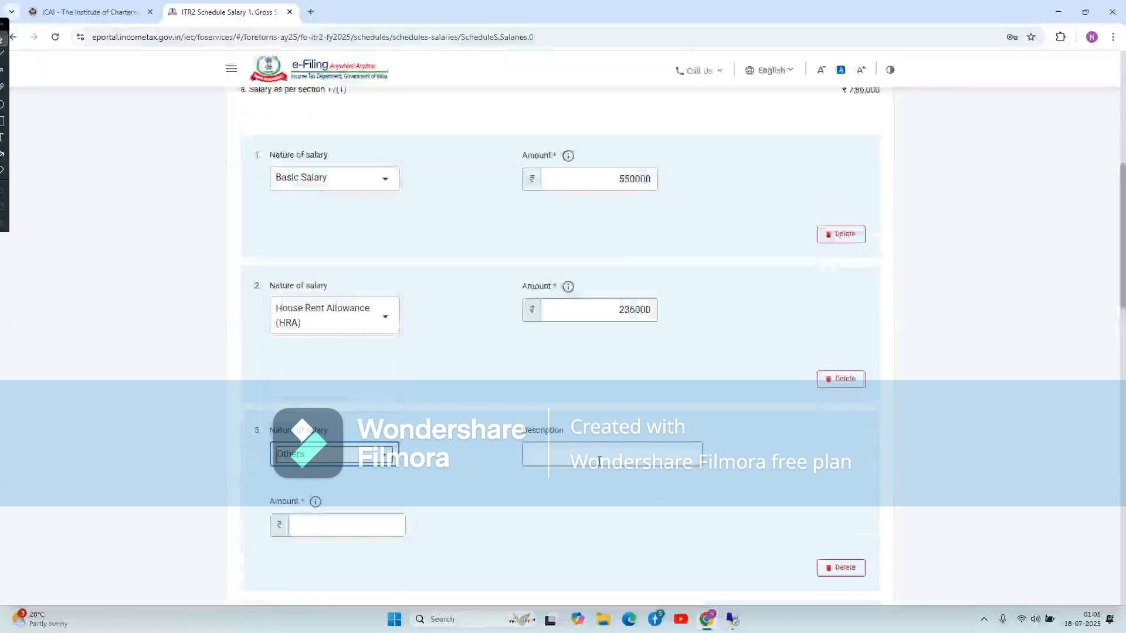
pyautogui.click(352, 454)
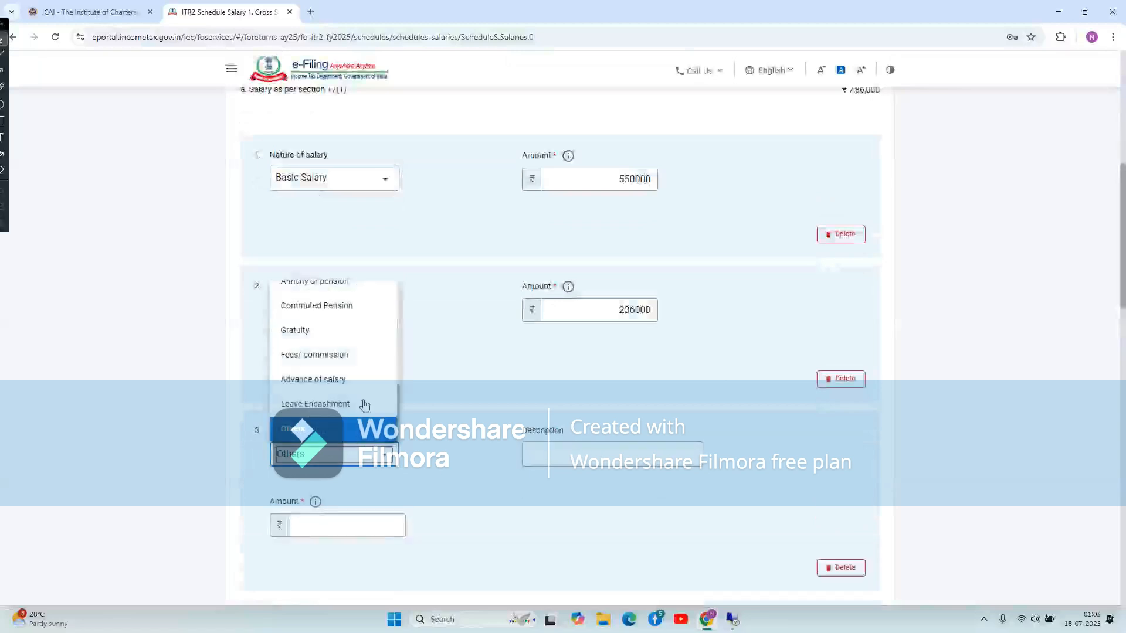
pyautogui.scroll(8, 348, 355)
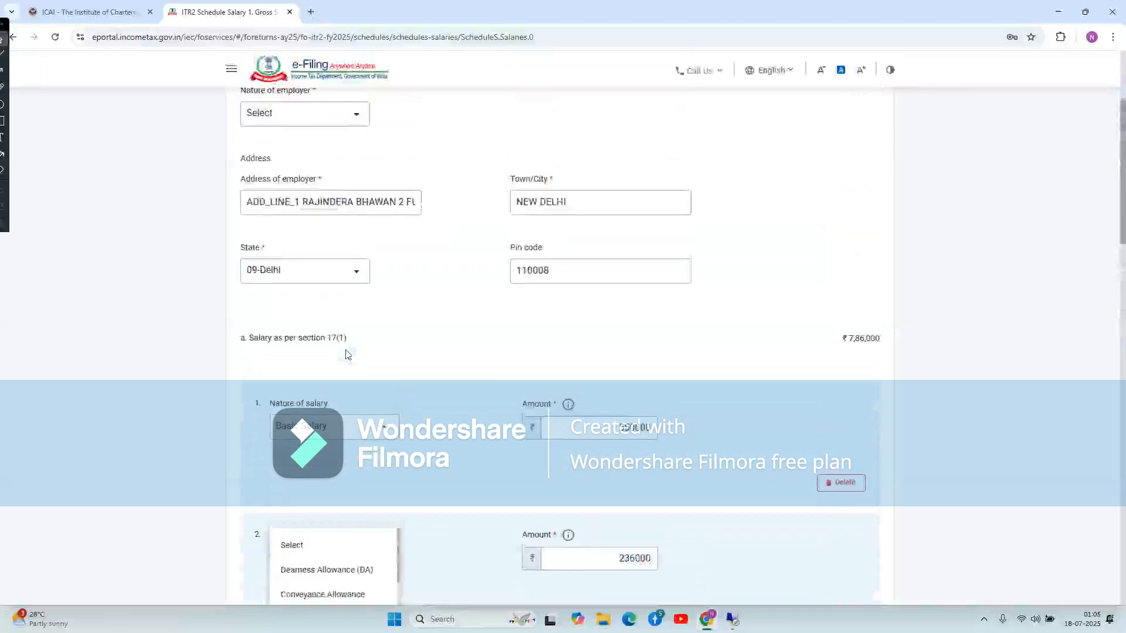
pyautogui.scroll(-5, 347, 514)
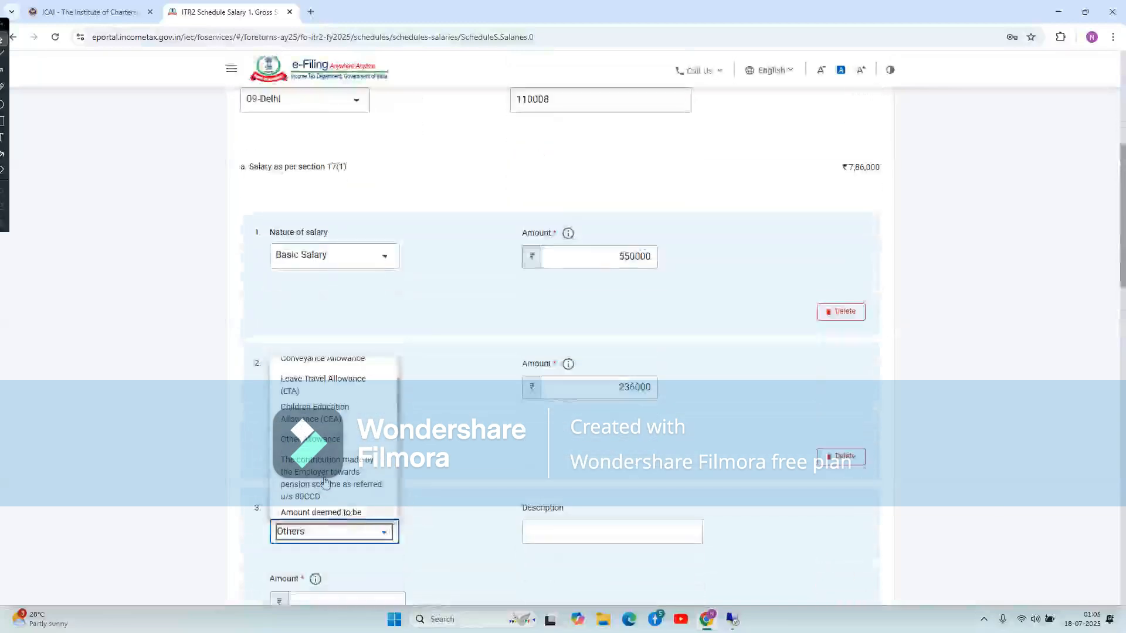
pyautogui.click(311, 439)
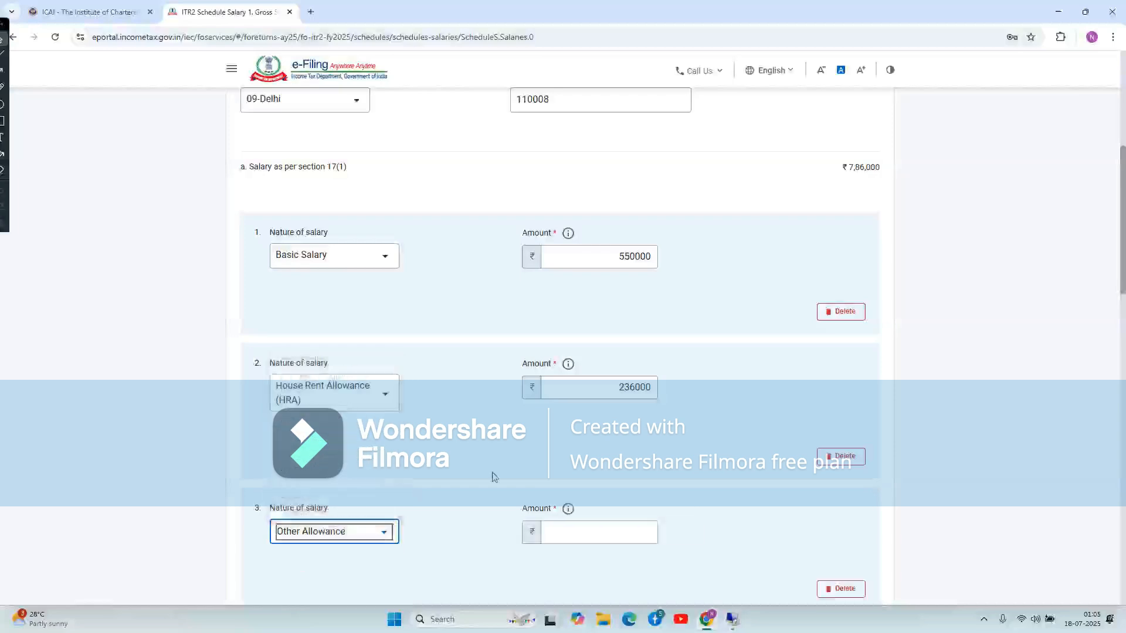
pyautogui.click(598, 528)
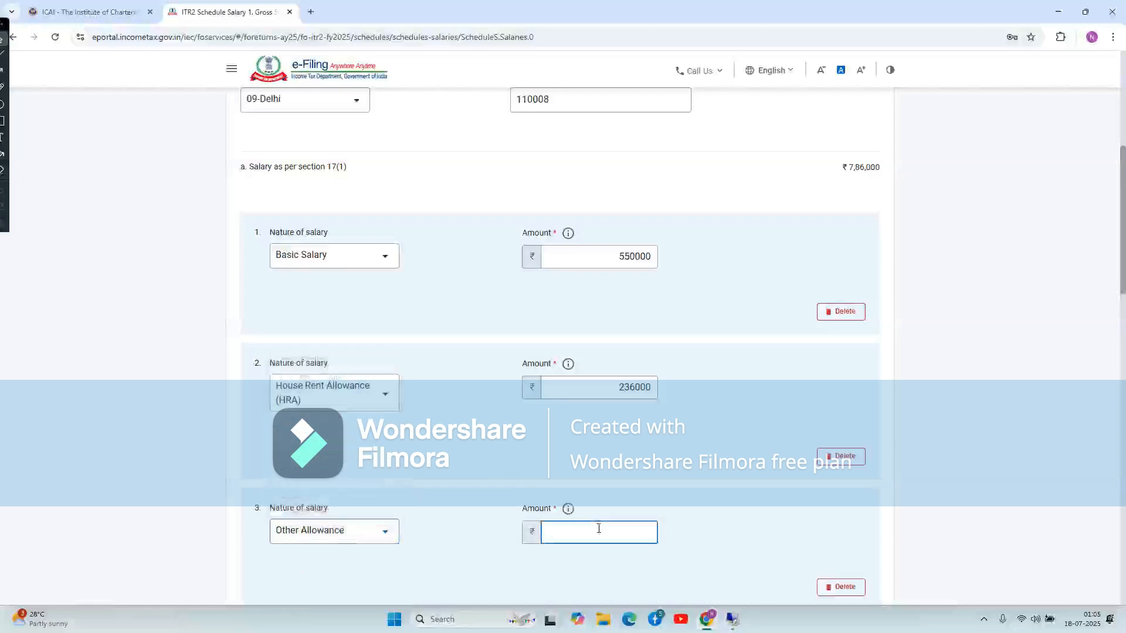
pyautogui.write('550000')
pyautogui.click(769, 489)
# Step: Compare the three salary breakup entries and their total with the income computation in Word, returning to the tax portal
pyautogui.hotkey('alt', 'Tab')
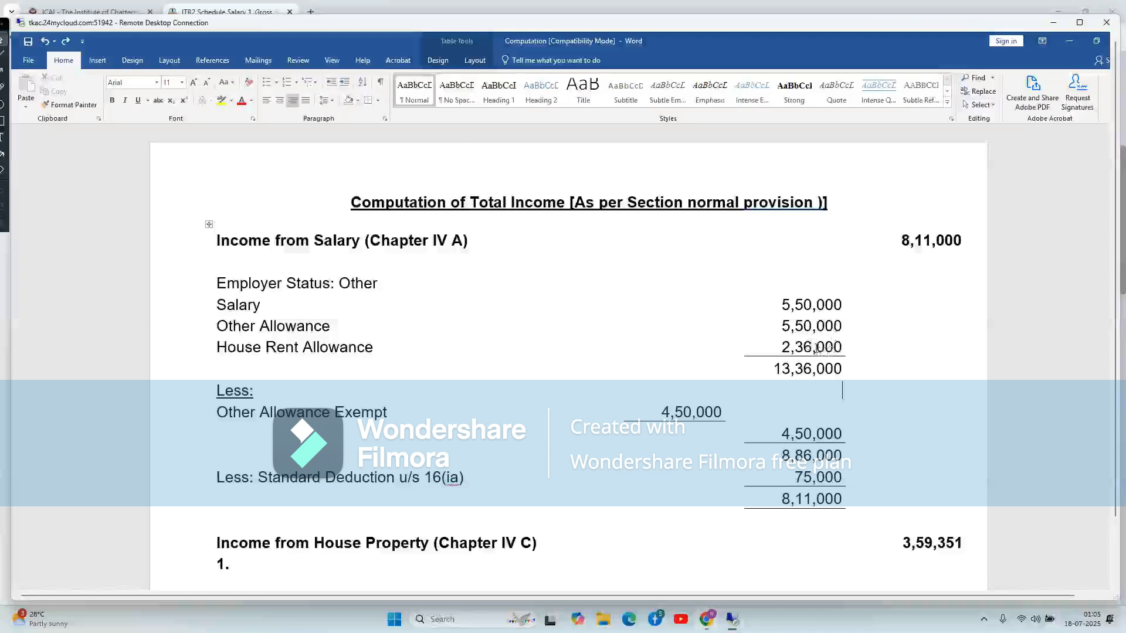
pyautogui.hotkey('alt', 'Tab')
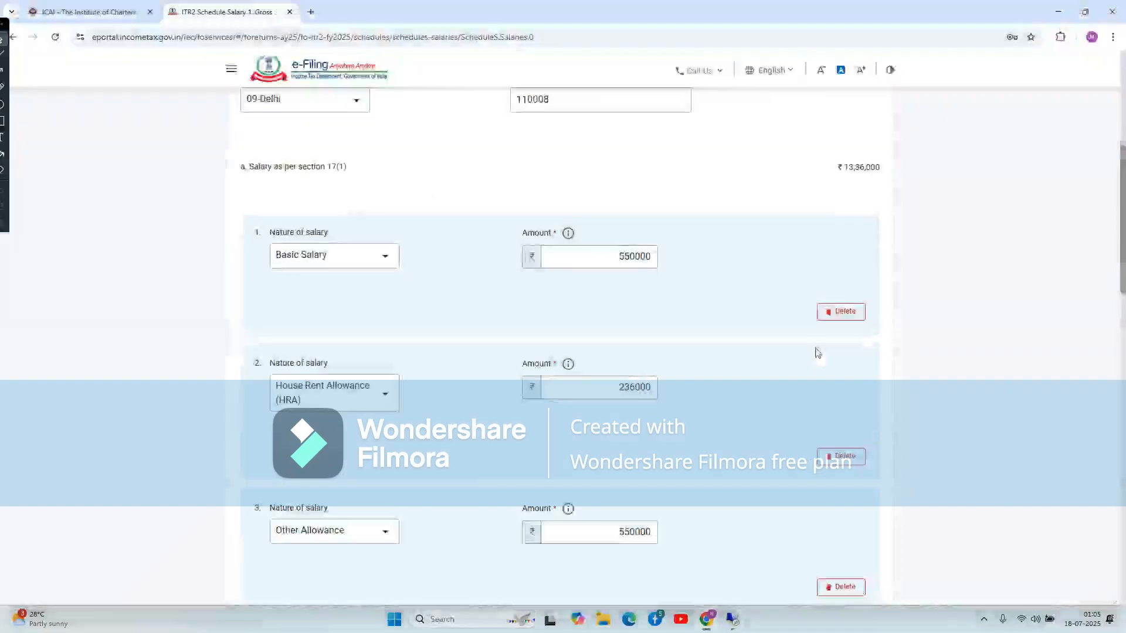
pyautogui.scroll(-4, 703, 367)
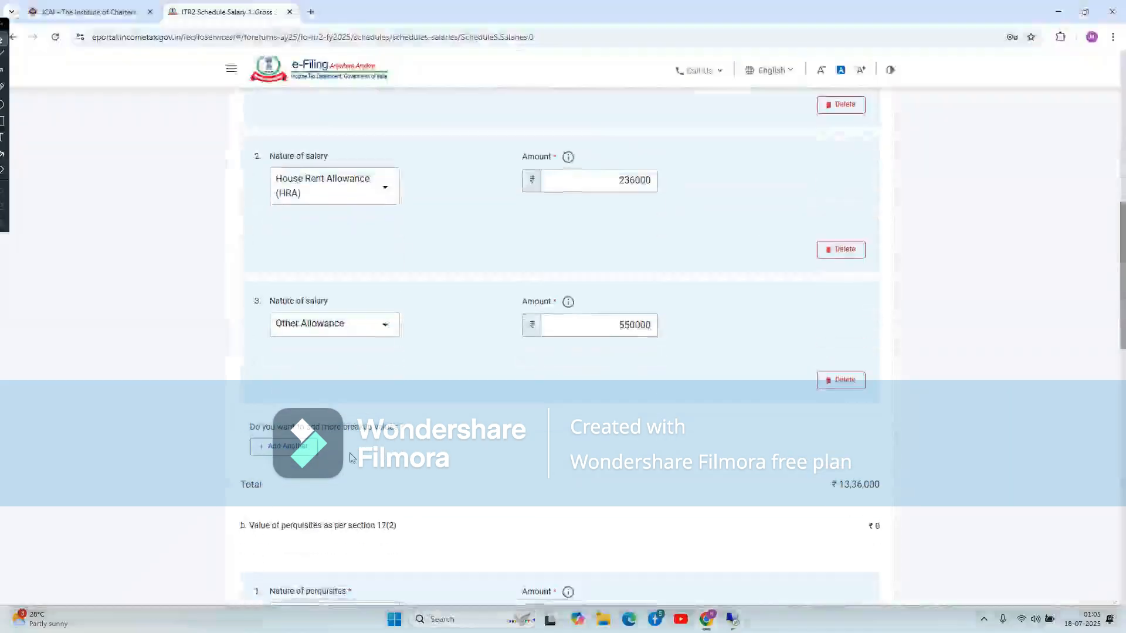
pyautogui.scroll(5, 355, 345)
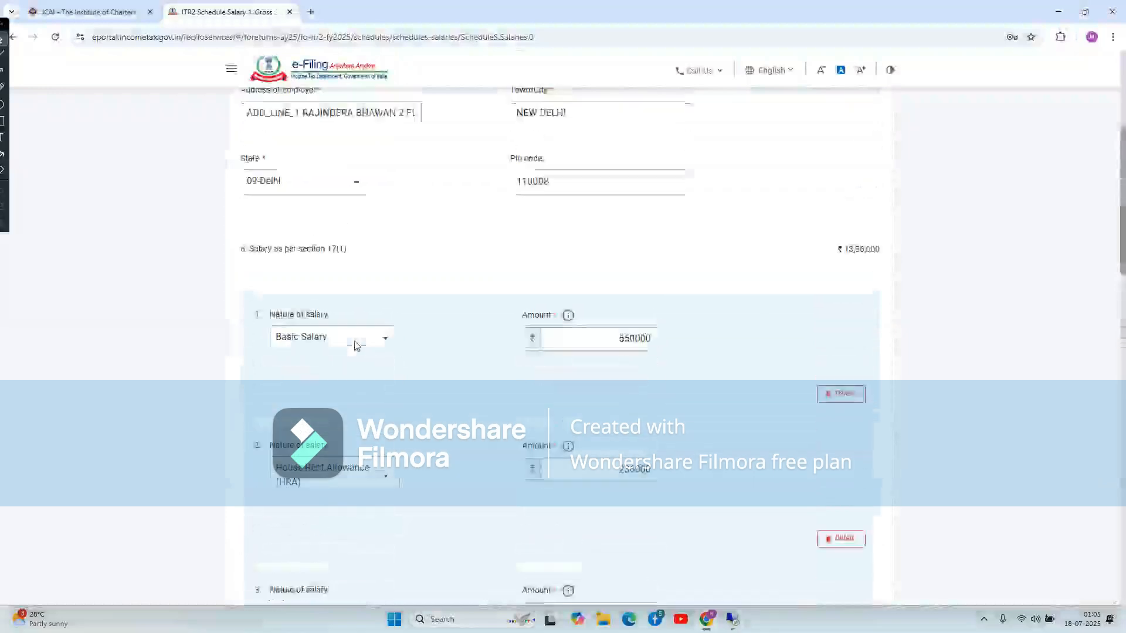
pyautogui.scroll(-4, 356, 345)
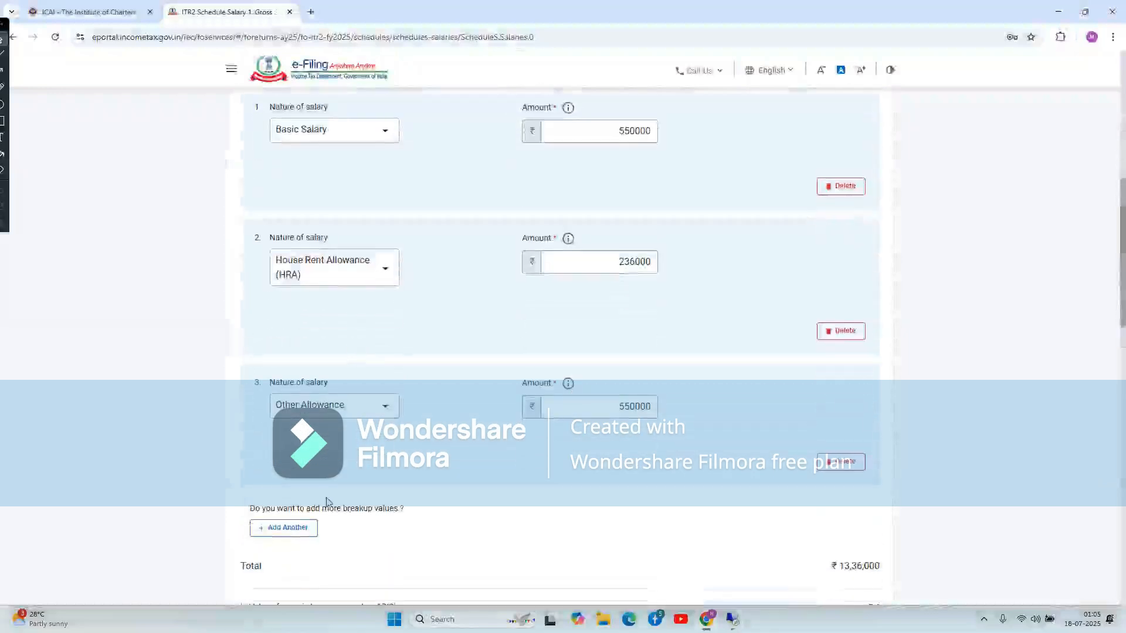
# Step: Add a fourth salary breakup entry of nature Others with the description gift and an amount of 5000
pyautogui.click(279, 529)
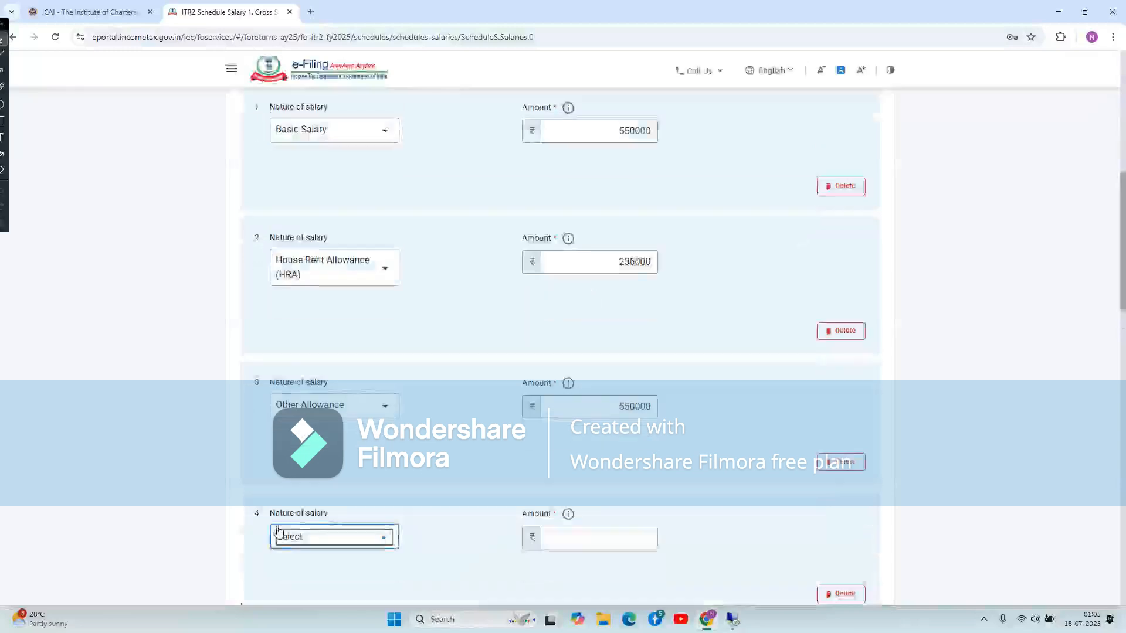
pyautogui.scroll(-2, 401, 493)
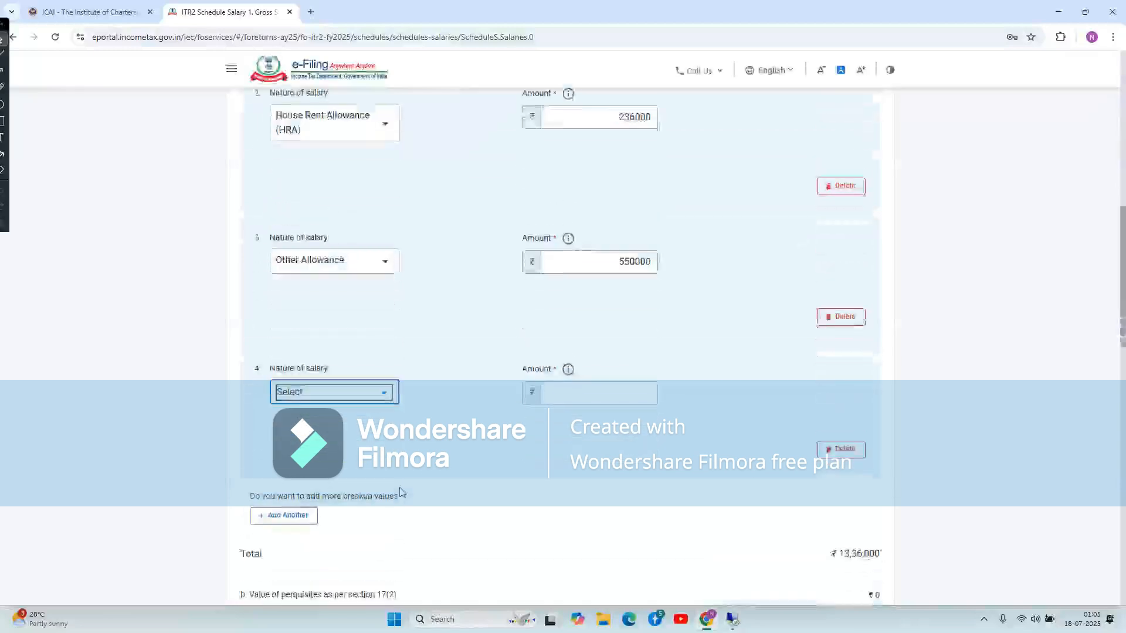
pyautogui.click(367, 385)
pyautogui.scroll(-5, 333, 508)
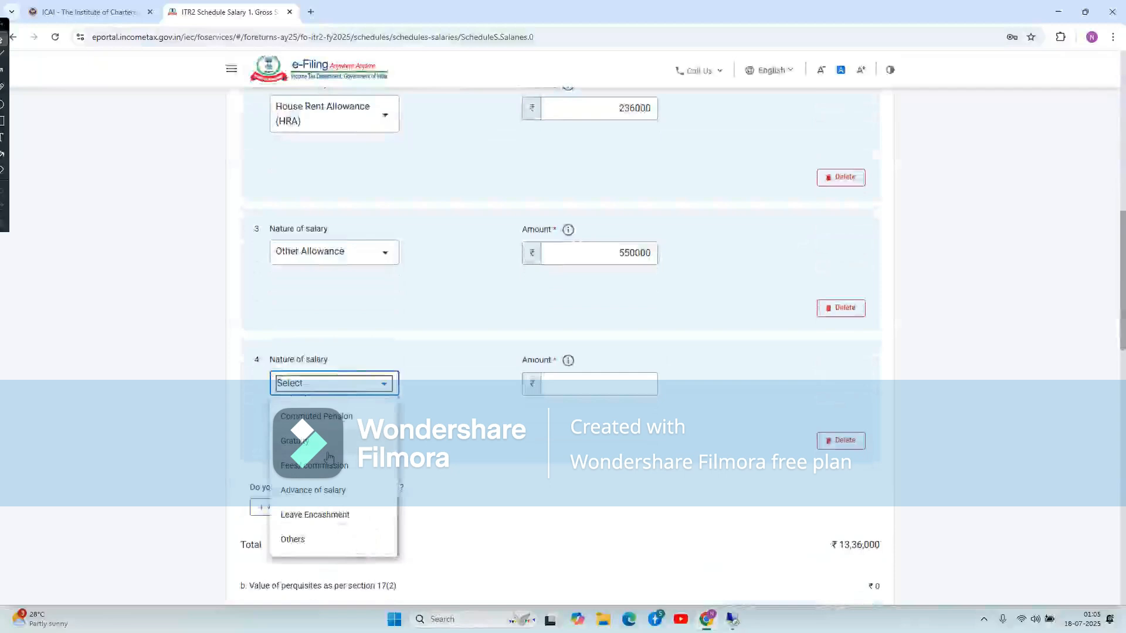
pyautogui.click(305, 546)
pyautogui.click(588, 384)
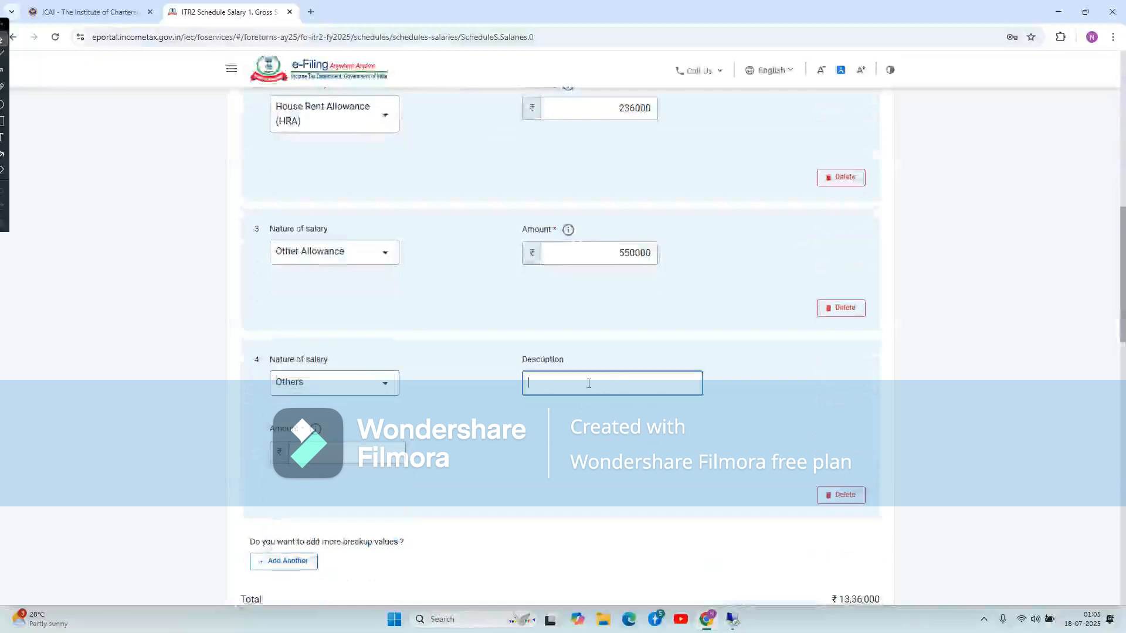
pyautogui.click(348, 453)
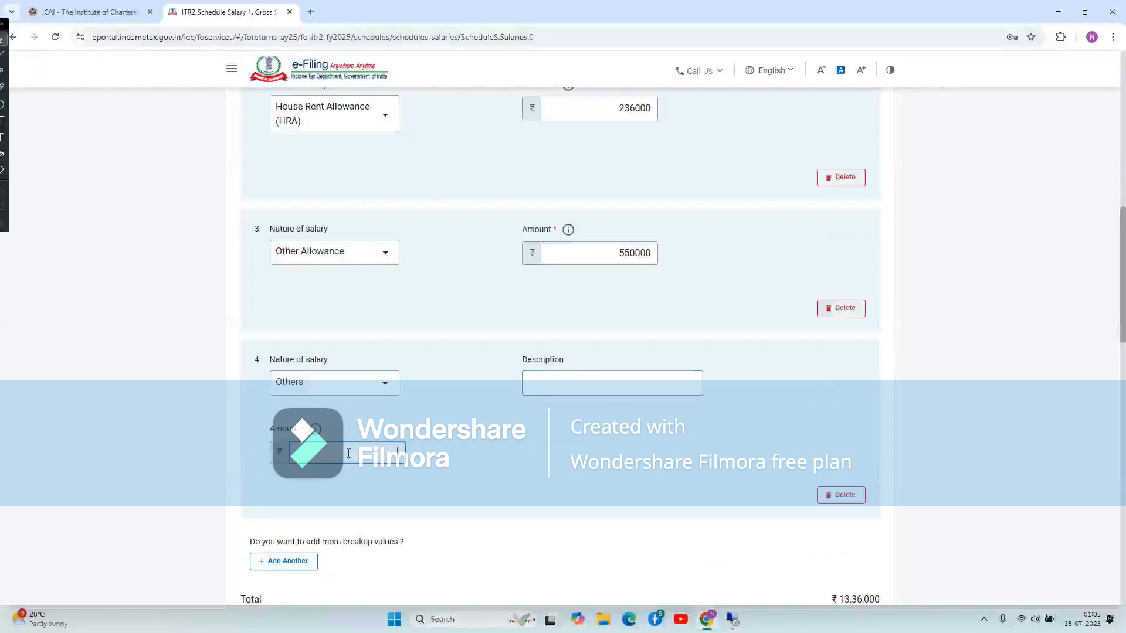
pyautogui.scroll(3, 329, 278)
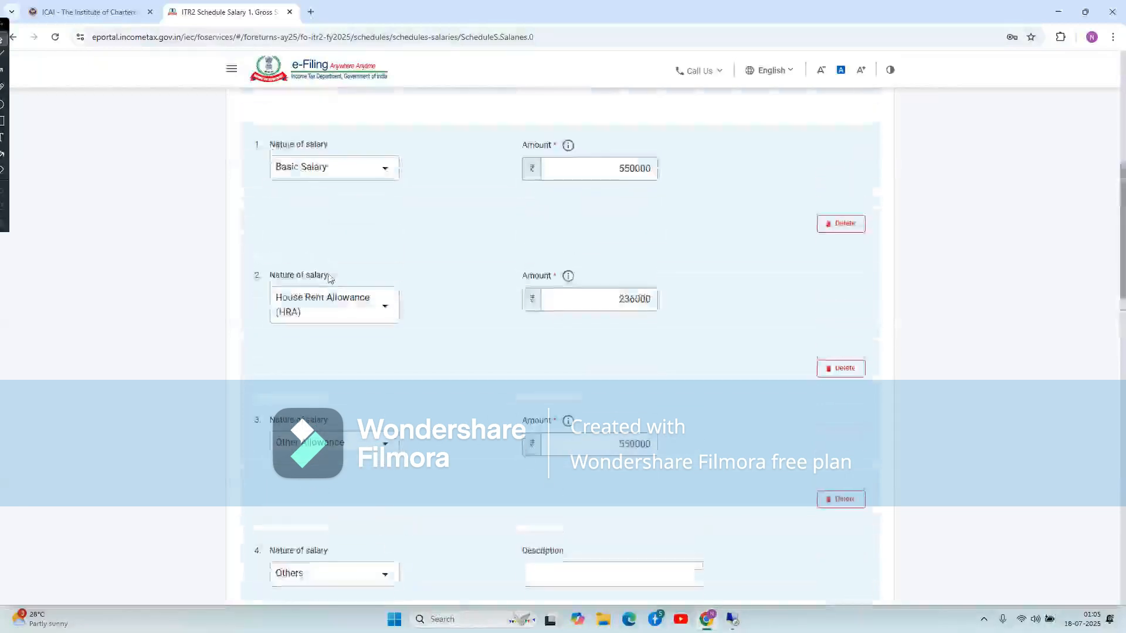
pyautogui.scroll(-4, 328, 278)
pyautogui.click(322, 337)
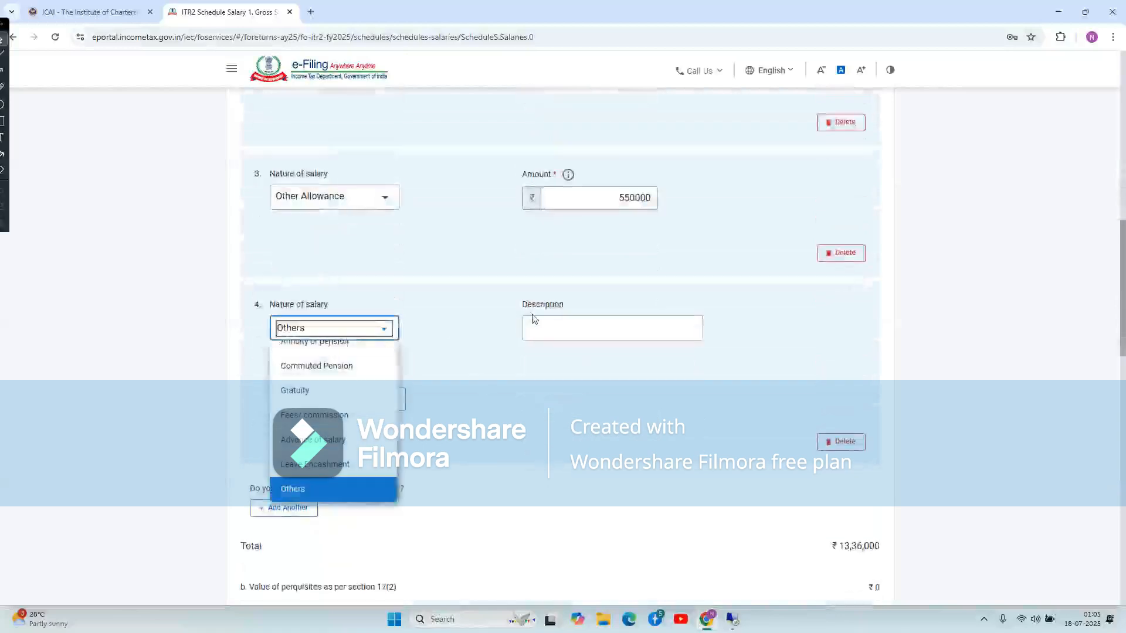
pyautogui.click(553, 324)
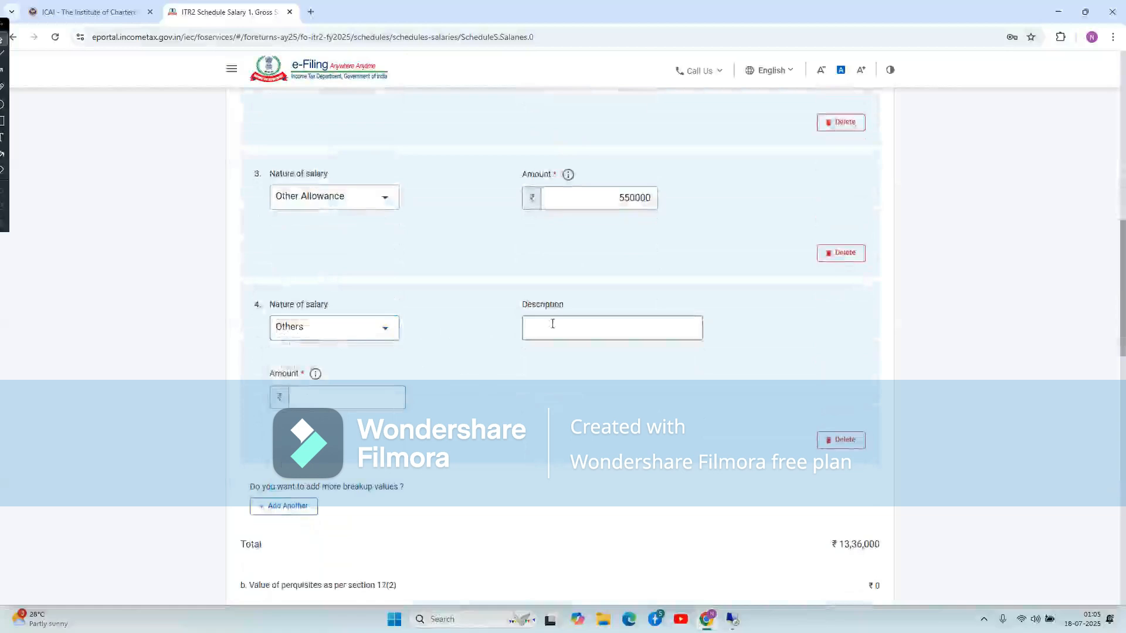
pyautogui.click(571, 329)
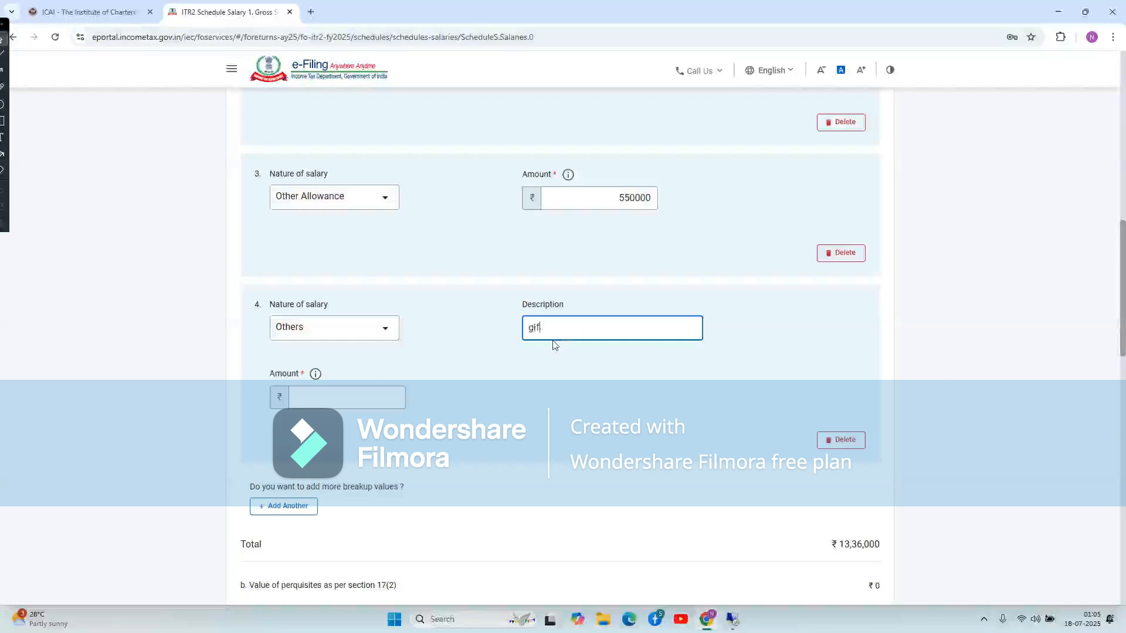
pyautogui.click(393, 396)
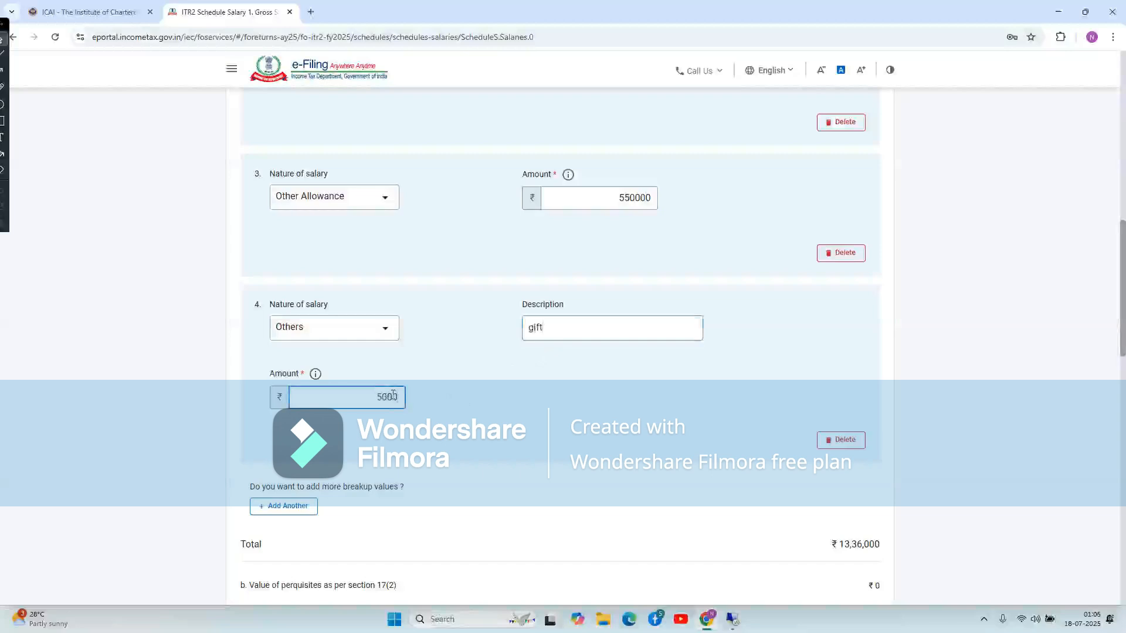
# Step: Clear the amount of the fourth salary breakup entry, Others, and delete that entry
pyautogui.click(378, 331)
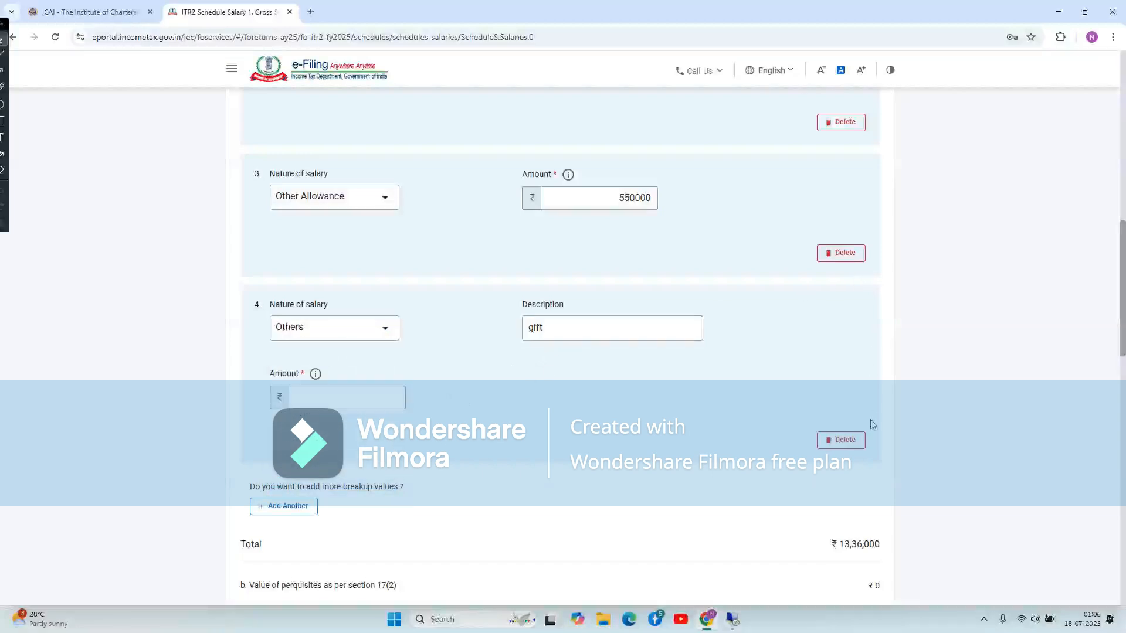
pyautogui.click(844, 441)
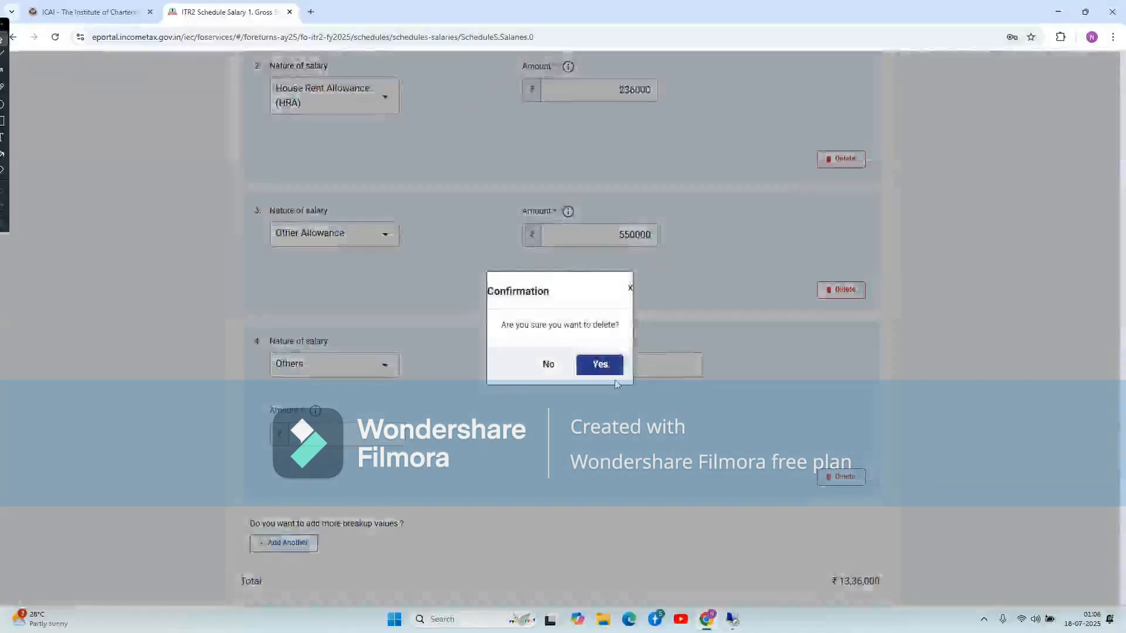
pyautogui.click(597, 368)
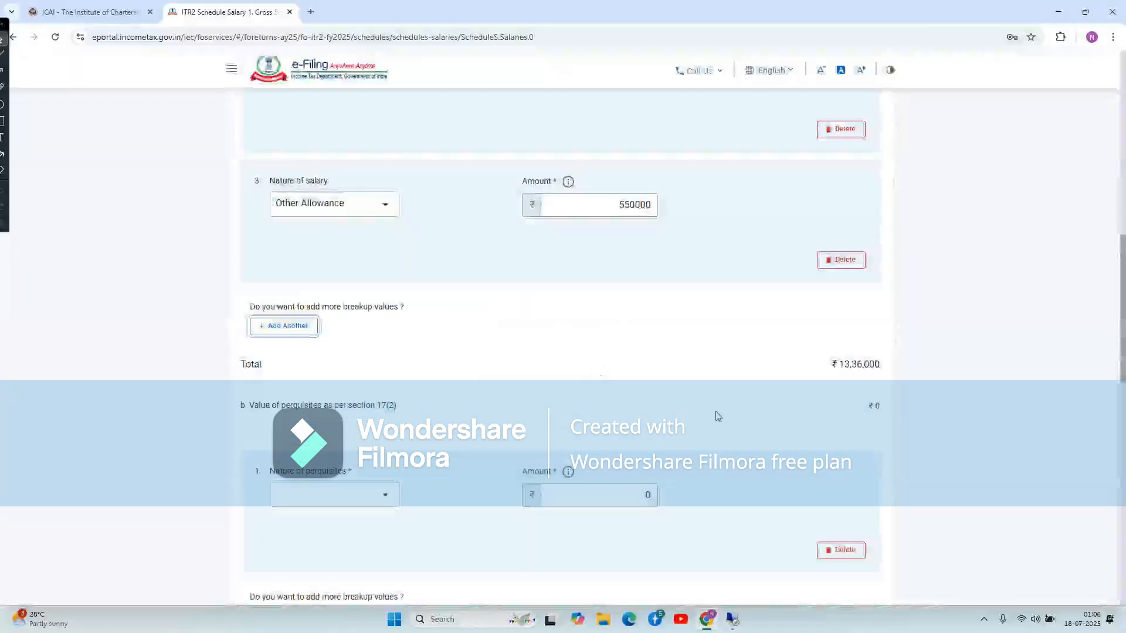
# Step: Review the remaining gross salary sections, check the gross total against the income computation in Word, and return to the portal
pyautogui.scroll(-10, 716, 414)
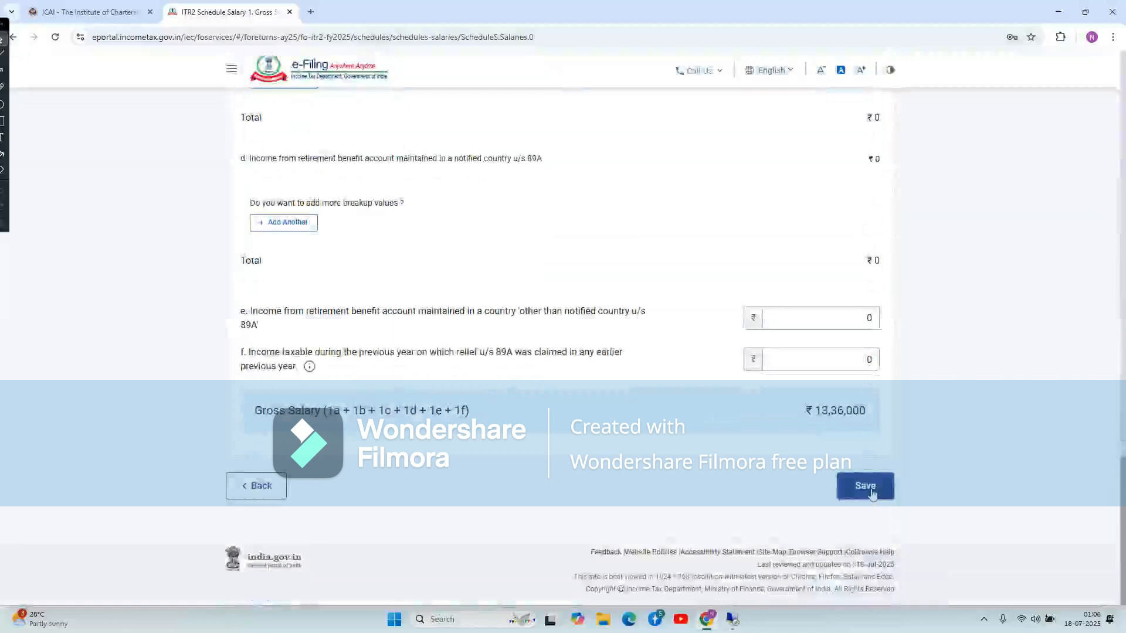
pyautogui.scroll(15, 716, 274)
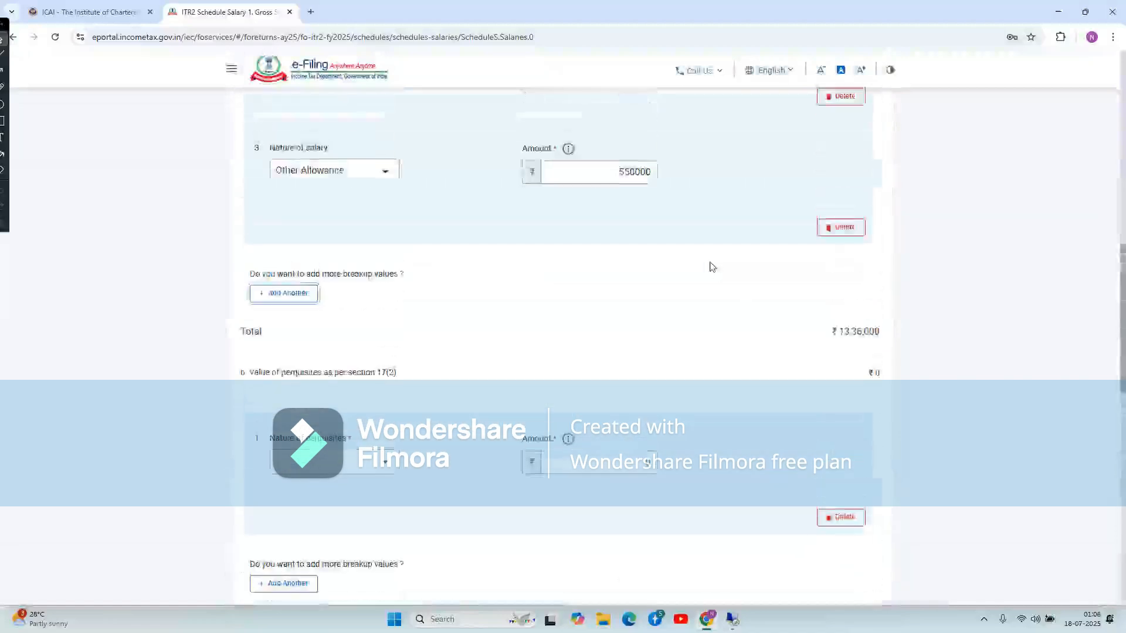
pyautogui.scroll(-10, 712, 266)
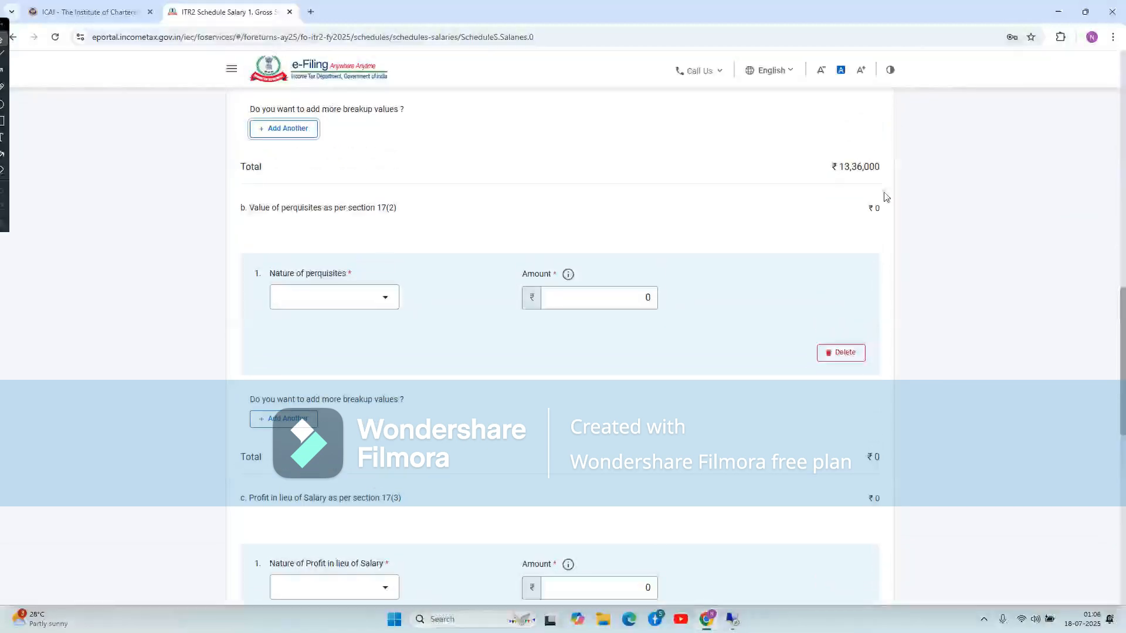
pyautogui.hotkey('alt', 'Tab')
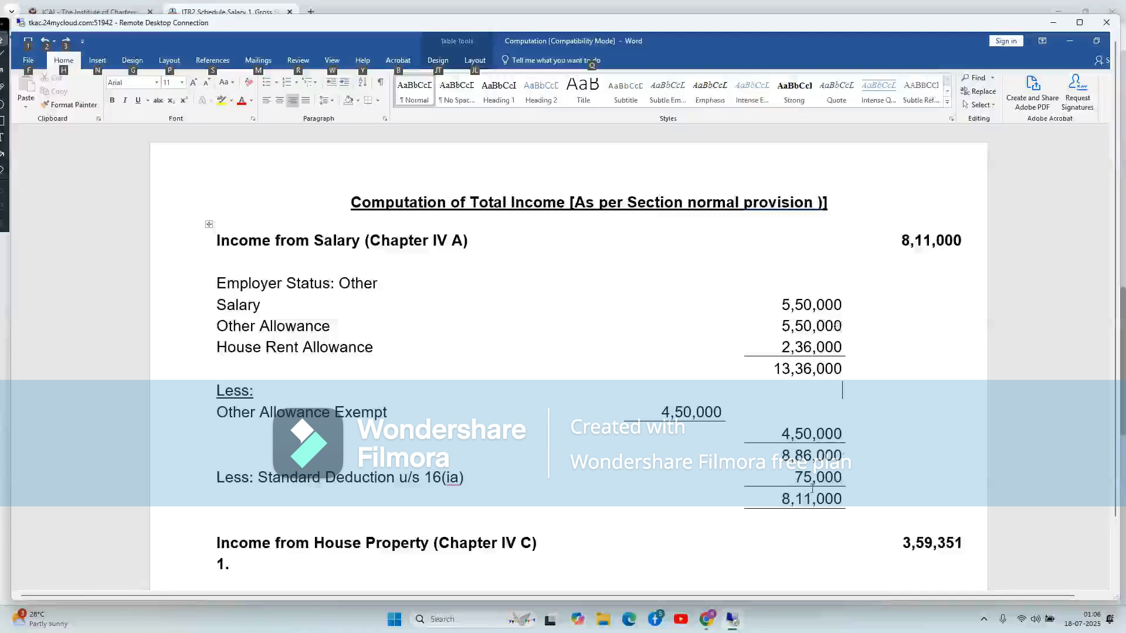
pyautogui.hotkey('alt', 'Tab')
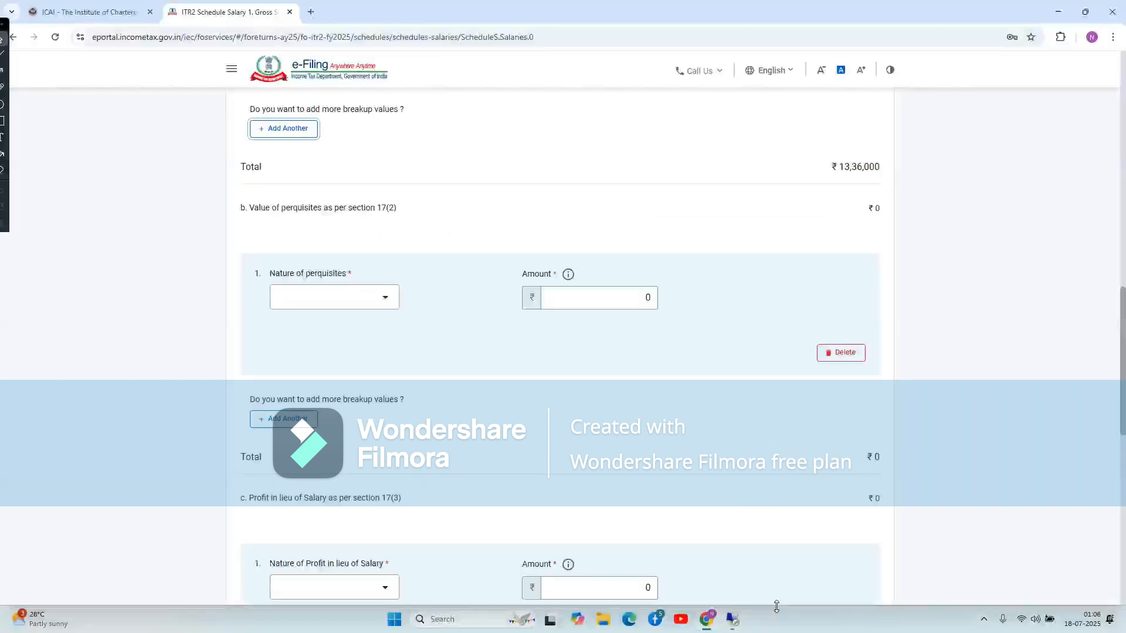
# Step: Try to save the employer's gross salary details and examine the form for required fields that are still empty
pyautogui.scroll(-10, 628, 457)
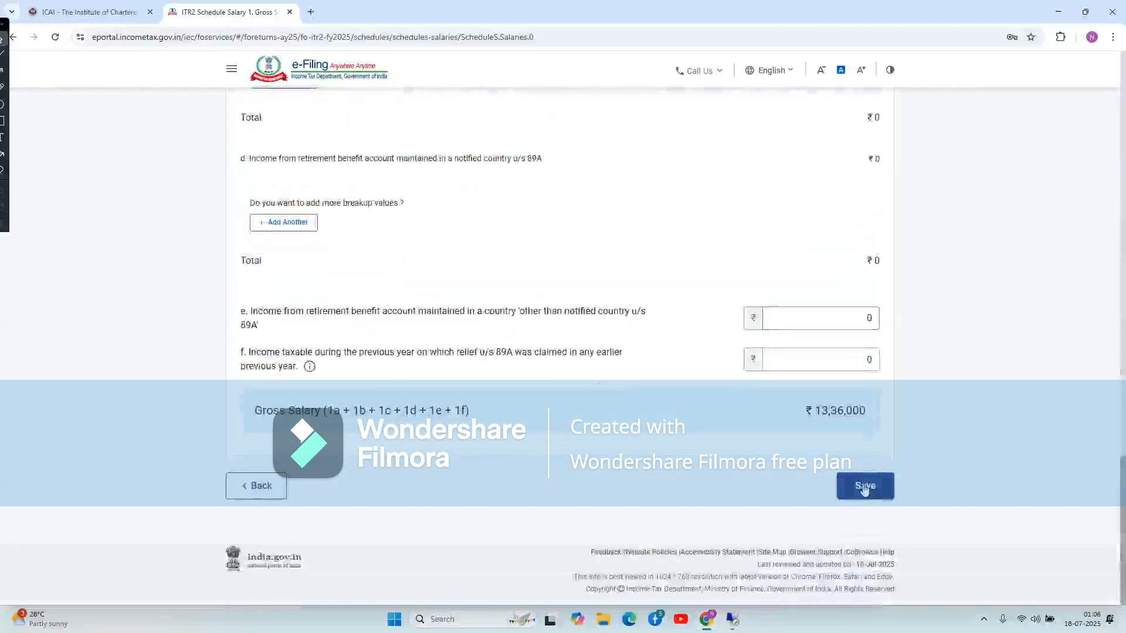
pyautogui.click(864, 487)
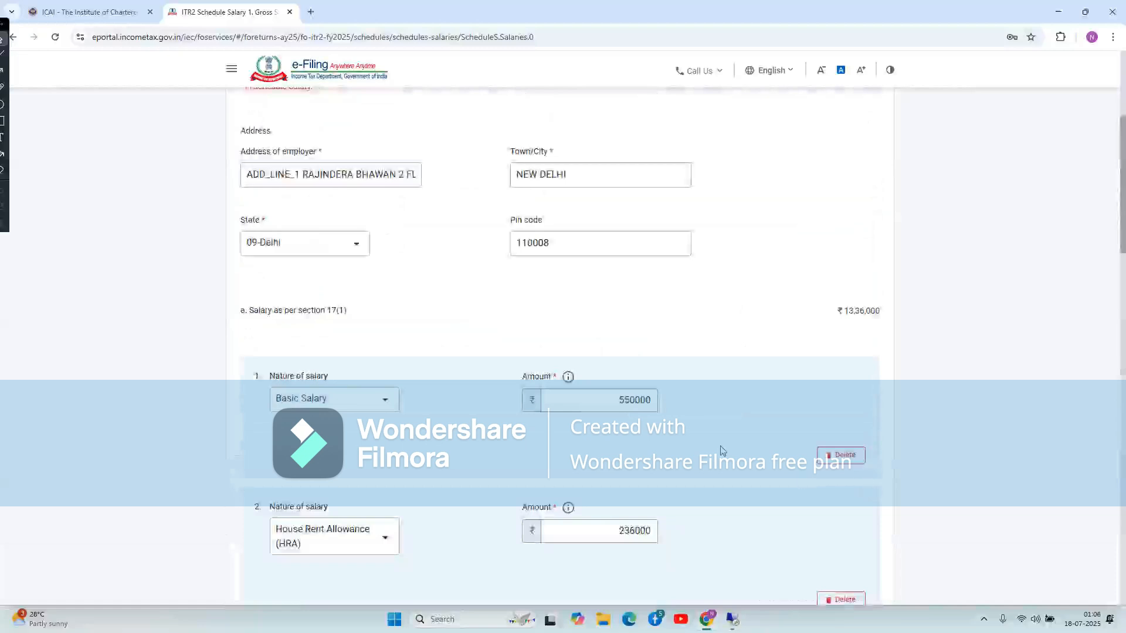
pyautogui.scroll(-15, 721, 450)
pyautogui.scroll(10, 737, 397)
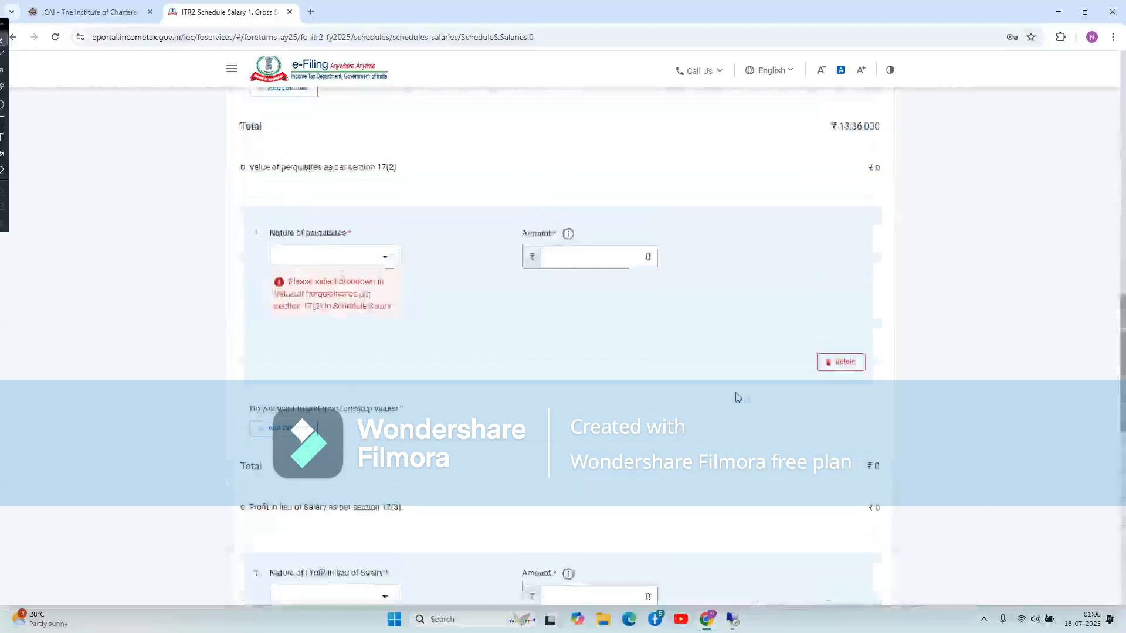
pyautogui.scroll(6, 736, 397)
pyautogui.scroll(-6, 526, 436)
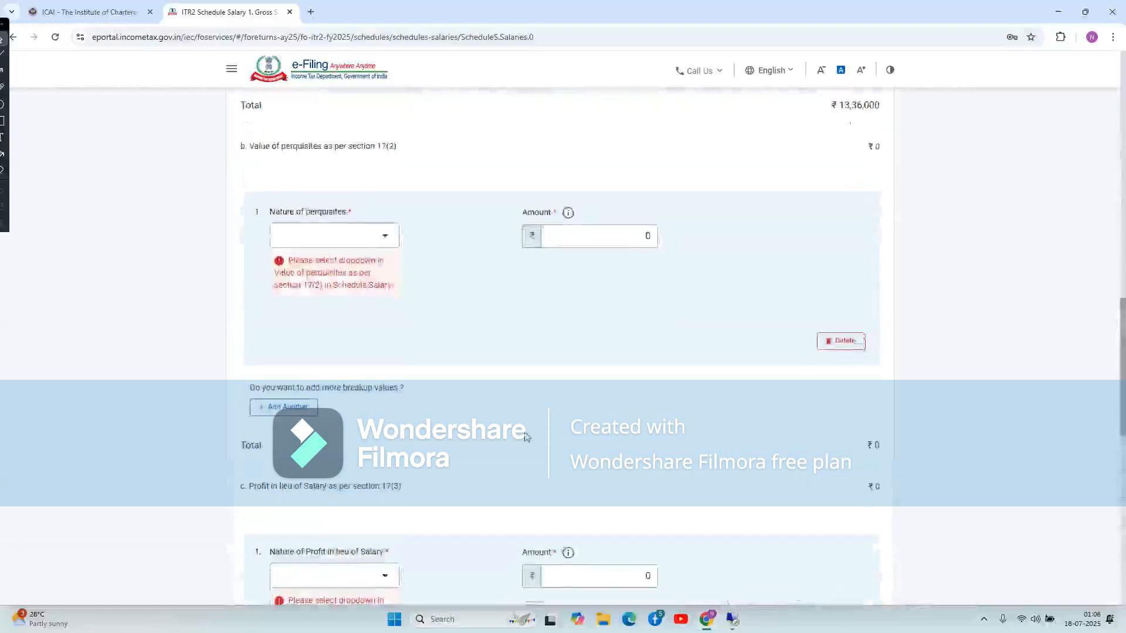
# Step: Look through the available natures of perquisites, then delete the empty perquisites entry under section 17(2) and confirm the deletion
pyautogui.click(350, 236)
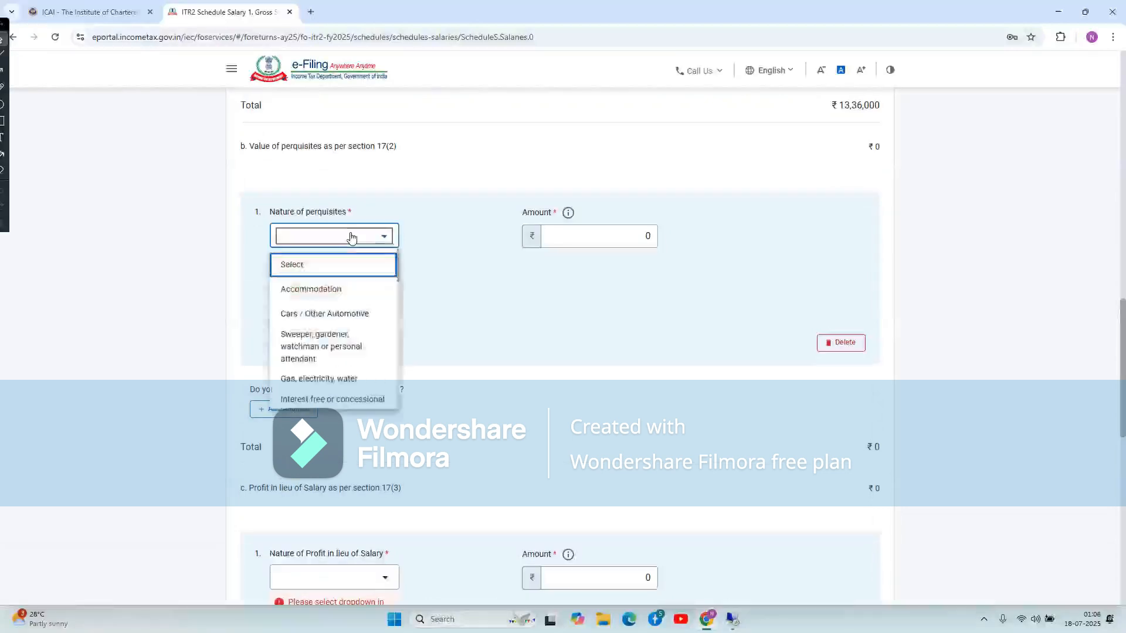
pyautogui.scroll(-1, 348, 382)
pyautogui.scroll(-10, 348, 382)
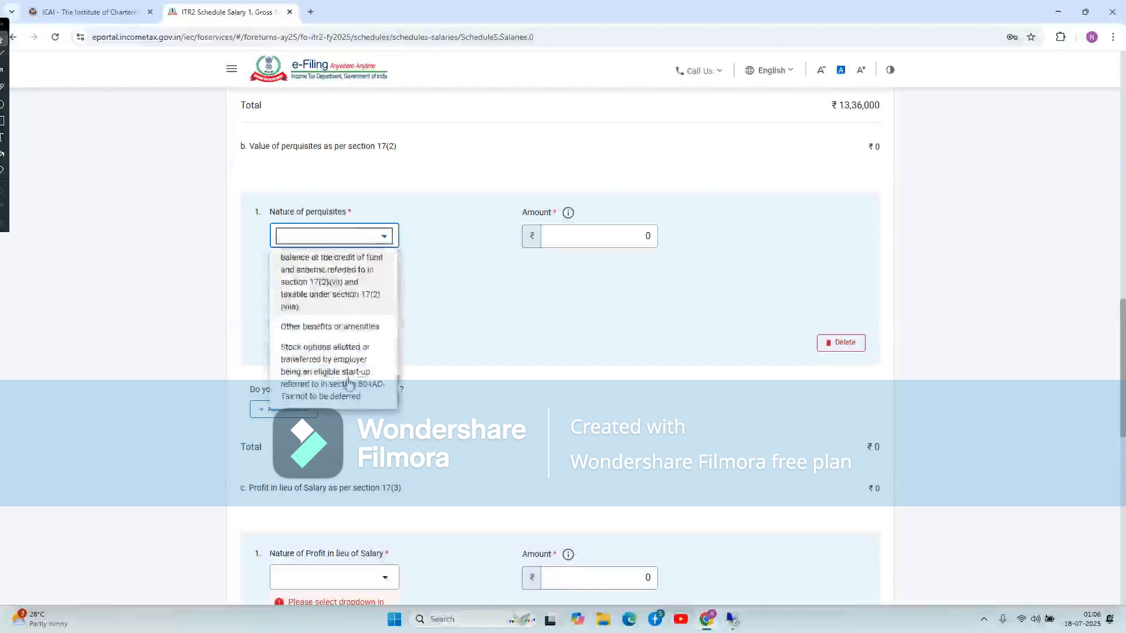
pyautogui.click(493, 299)
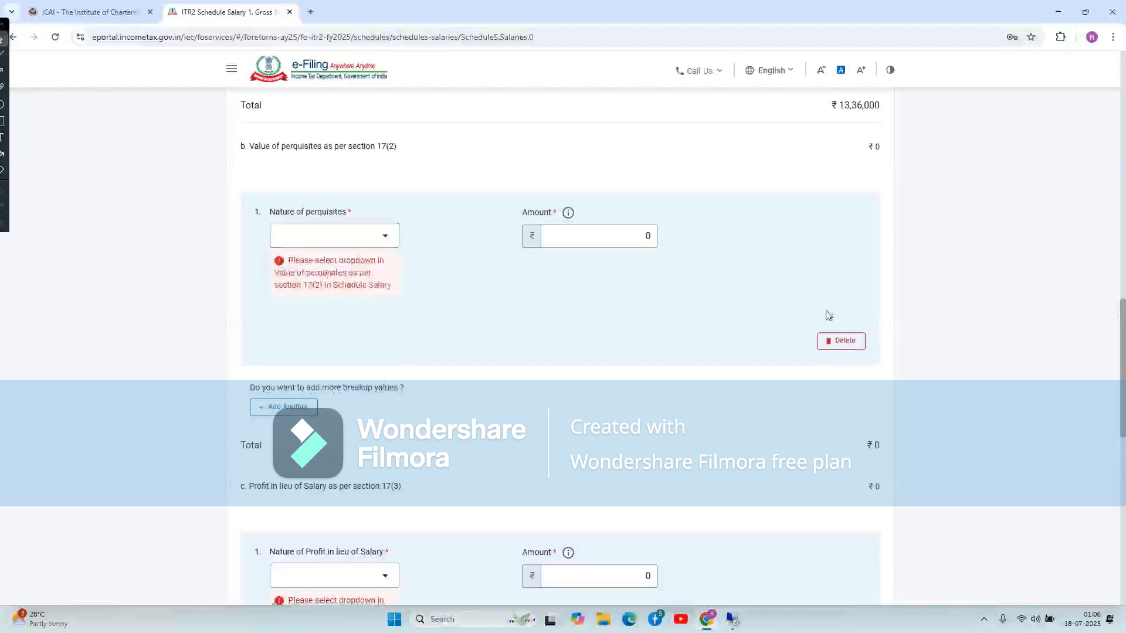
pyautogui.click(843, 341)
pyautogui.click(599, 364)
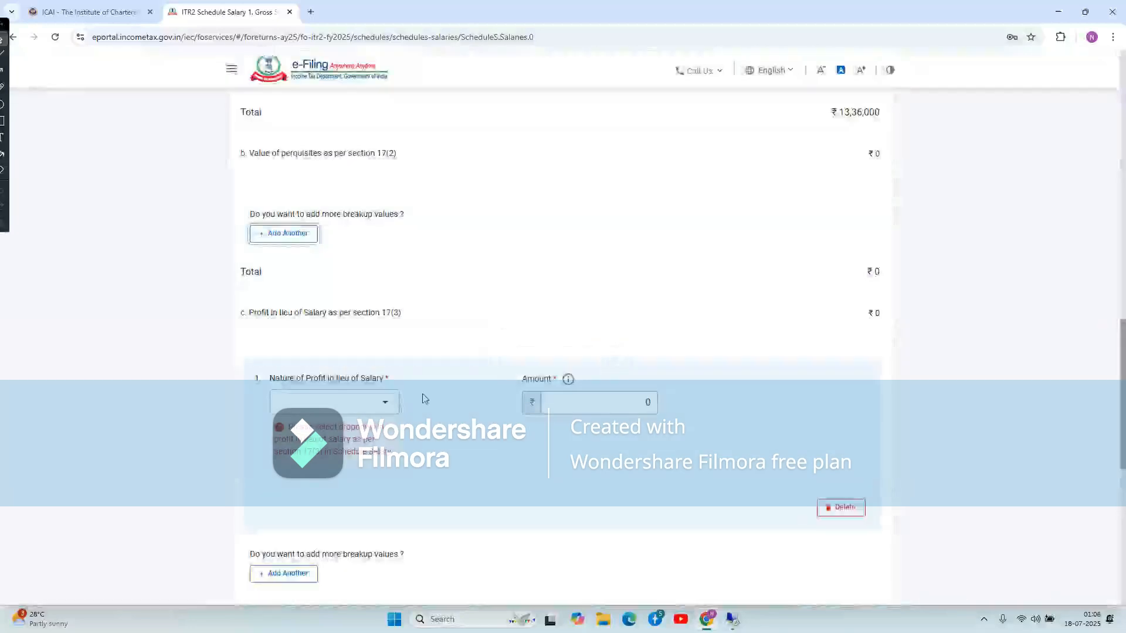
# Step: Look at the natures of profit in lieu of salary, then delete the empty entry under section 17(3)
pyautogui.click(339, 402)
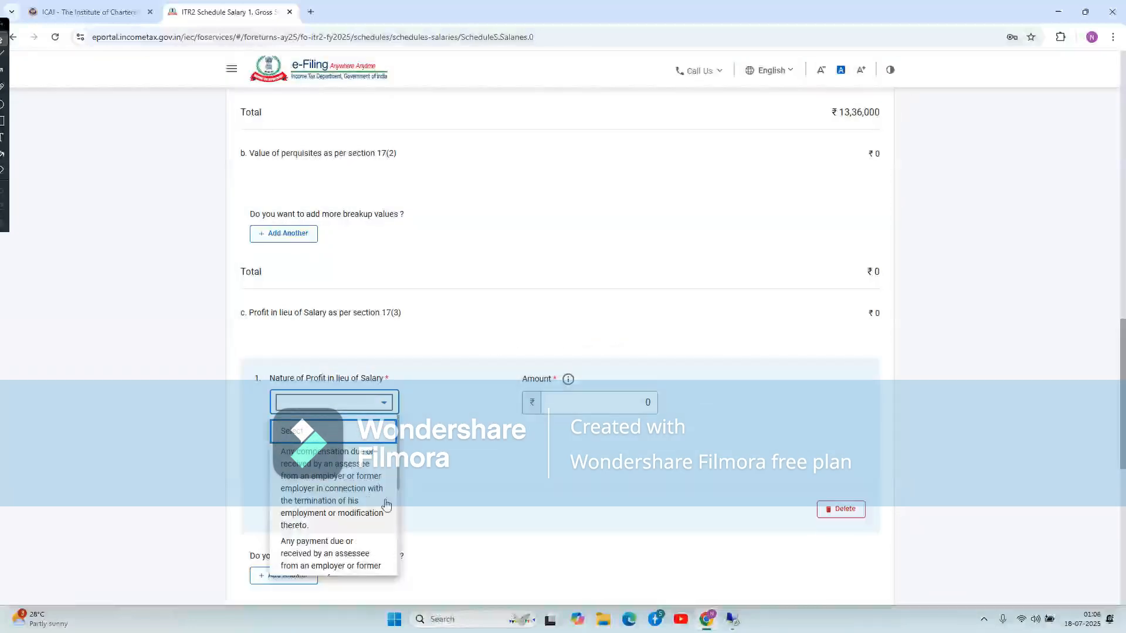
pyautogui.click(484, 486)
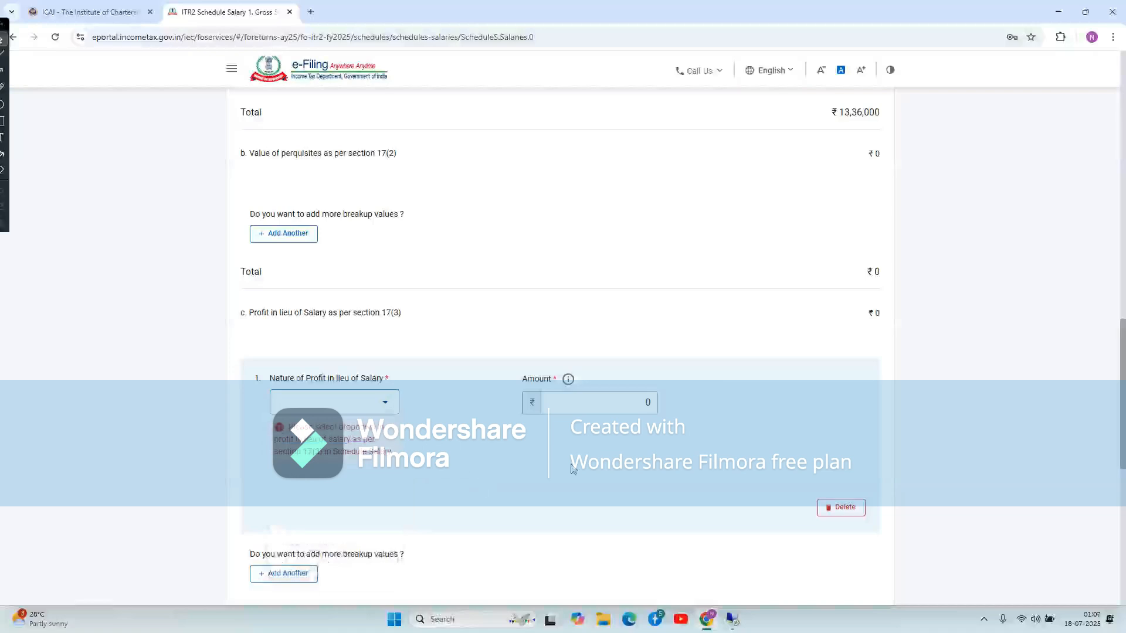
pyautogui.click(846, 508)
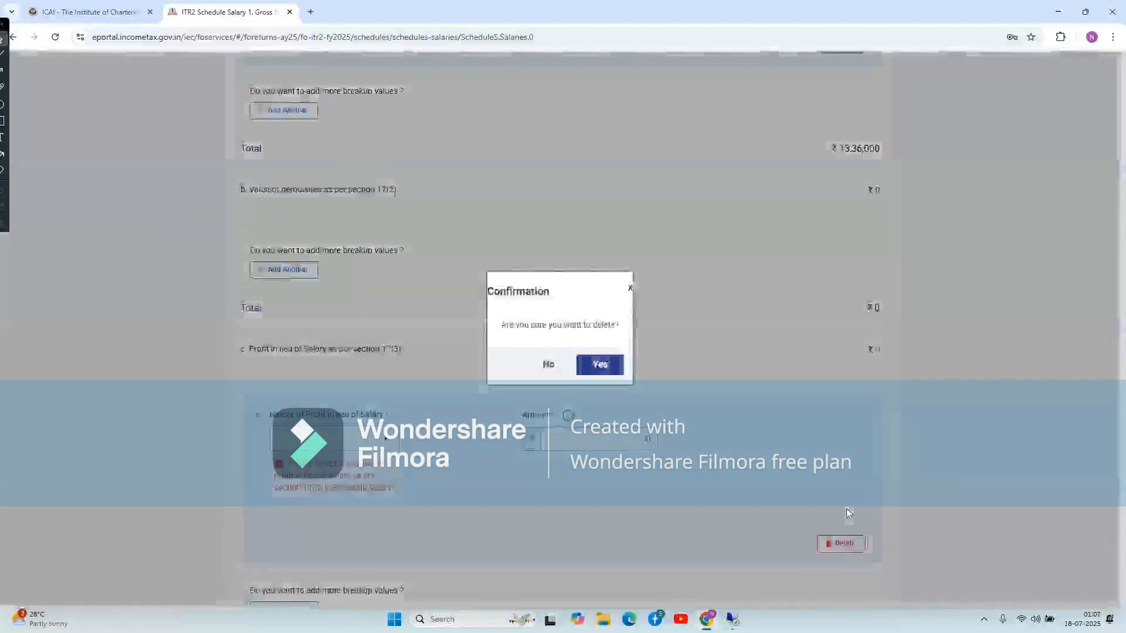
pyautogui.click(602, 365)
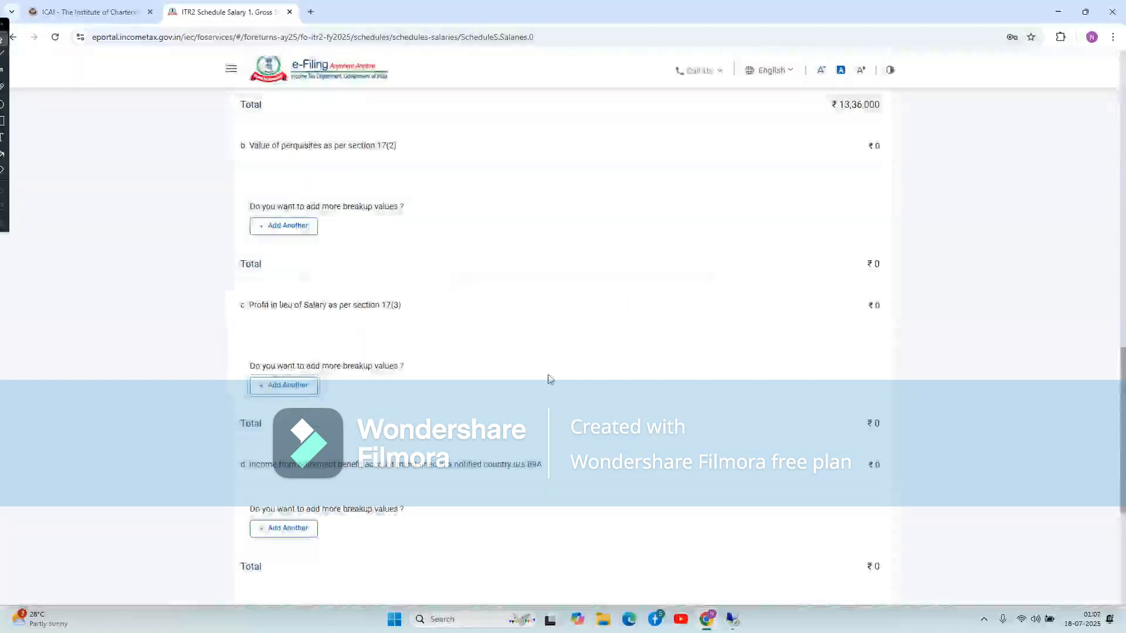
# Step: Add a section 17(3) profit in lieu of salary entry for any payment from an employer, provident fund or Keyman Insurance Policy, amount 250000
pyautogui.scroll(-5, 550, 378)
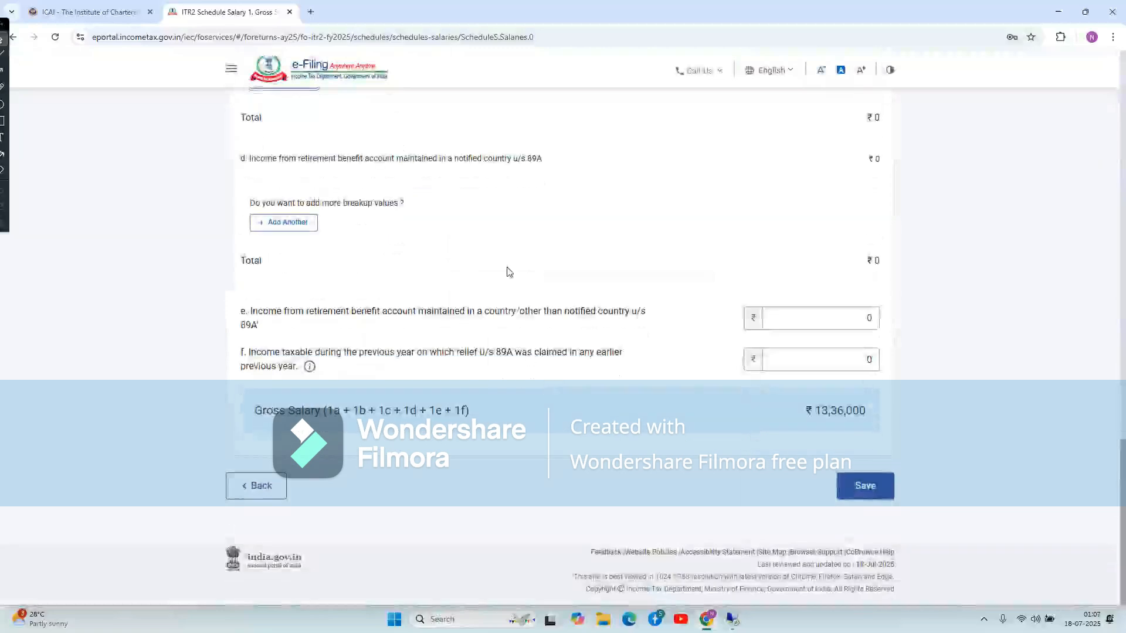
pyautogui.scroll(5, 509, 272)
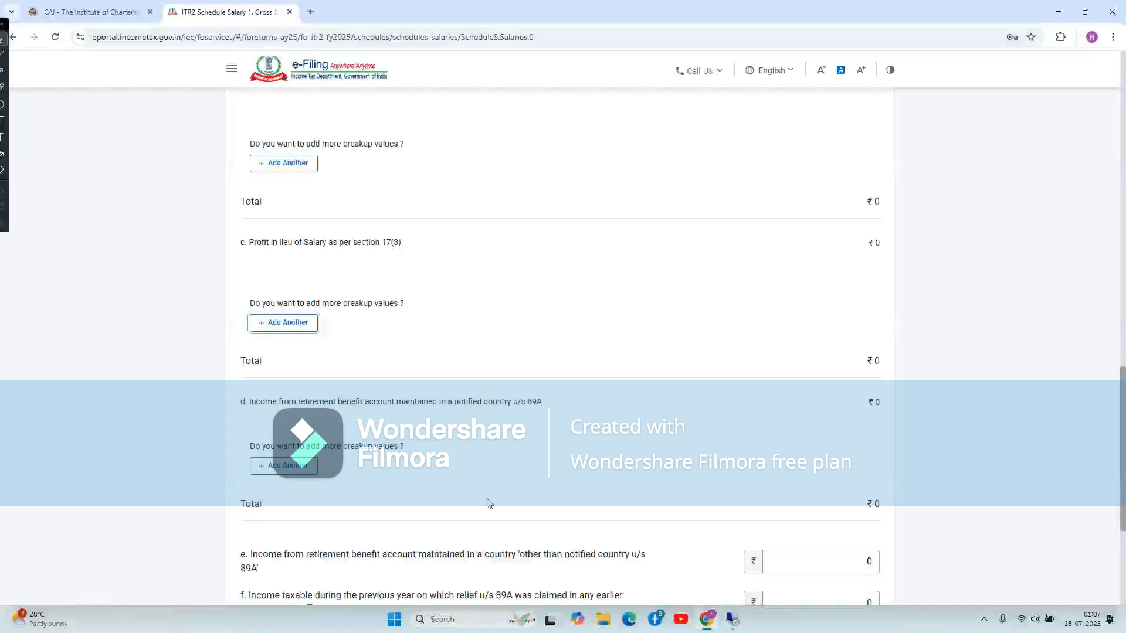
pyautogui.scroll(-4, 409, 489)
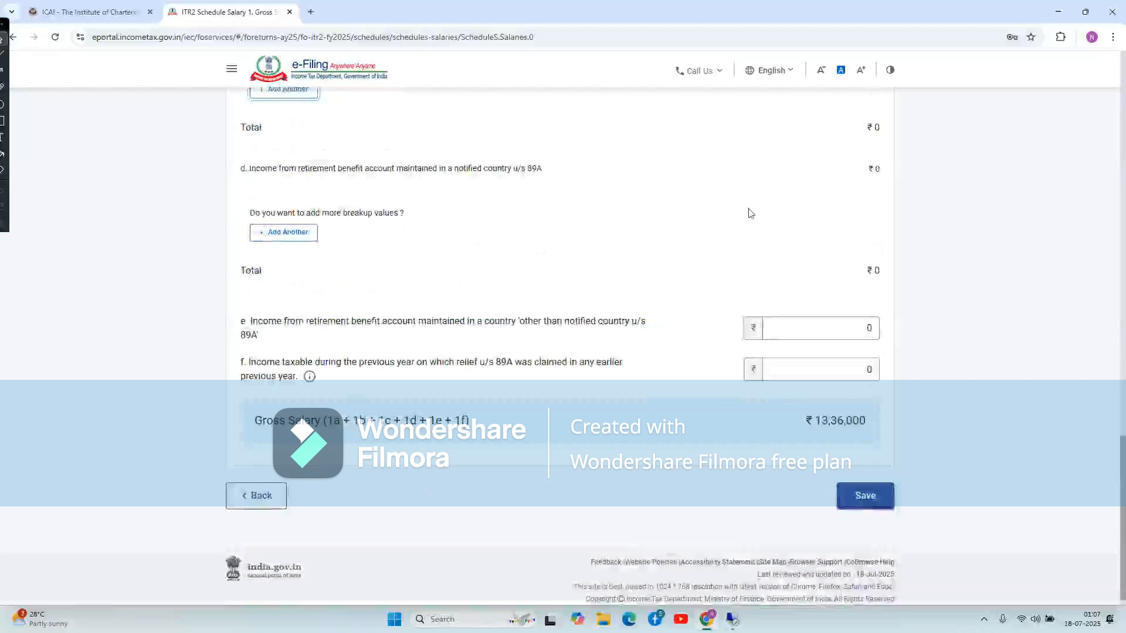
pyautogui.scroll(6, 791, 239)
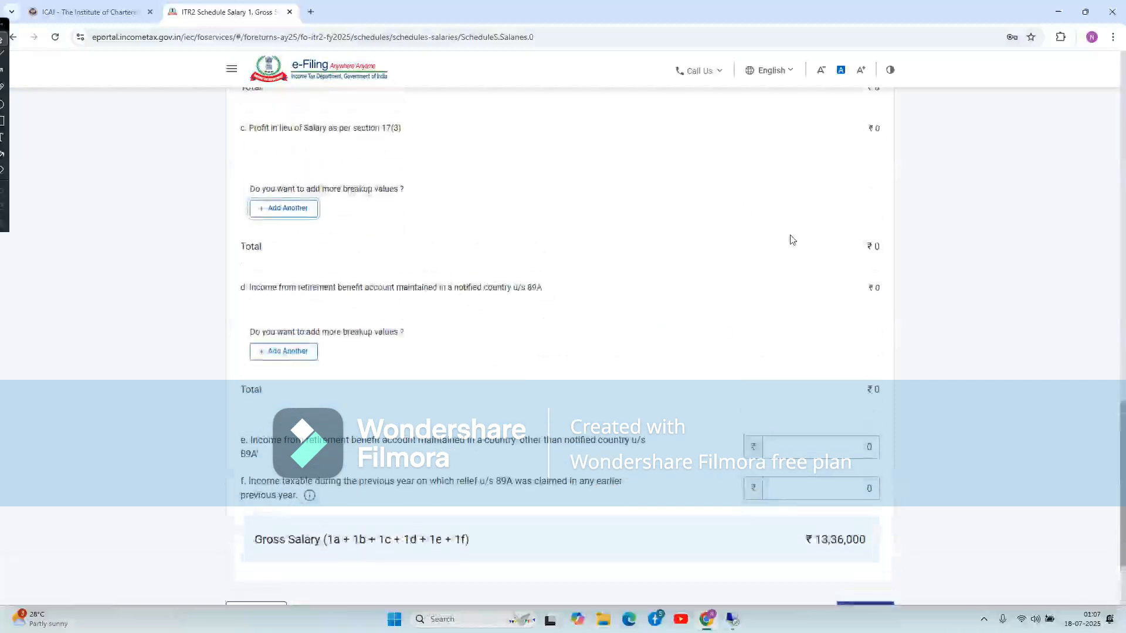
pyautogui.scroll(2, 790, 240)
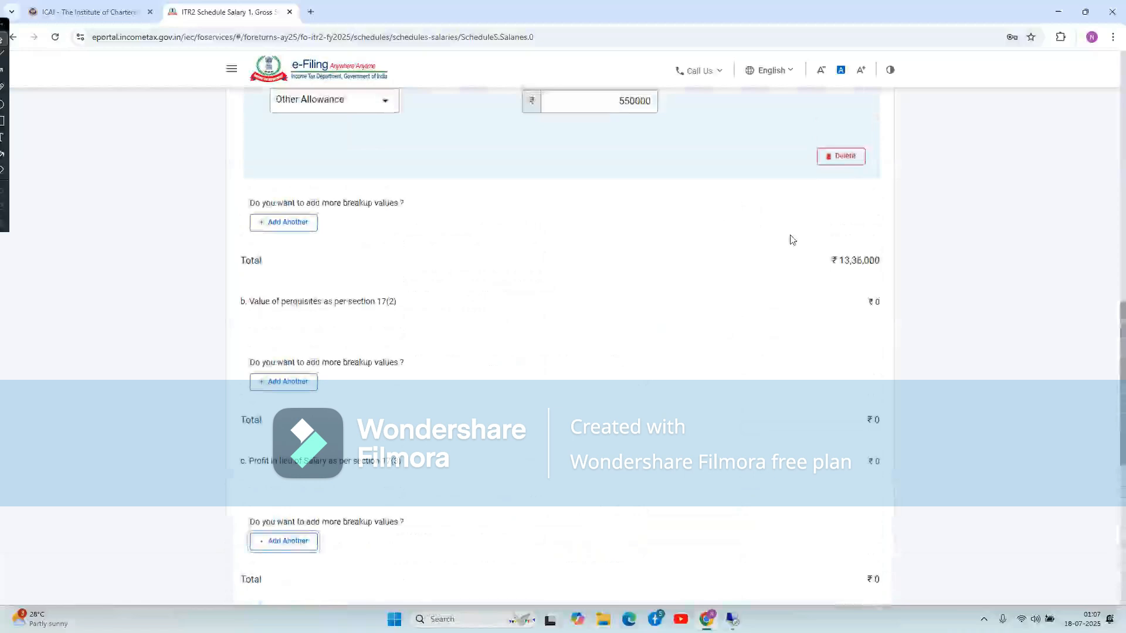
pyautogui.scroll(-2, 790, 241)
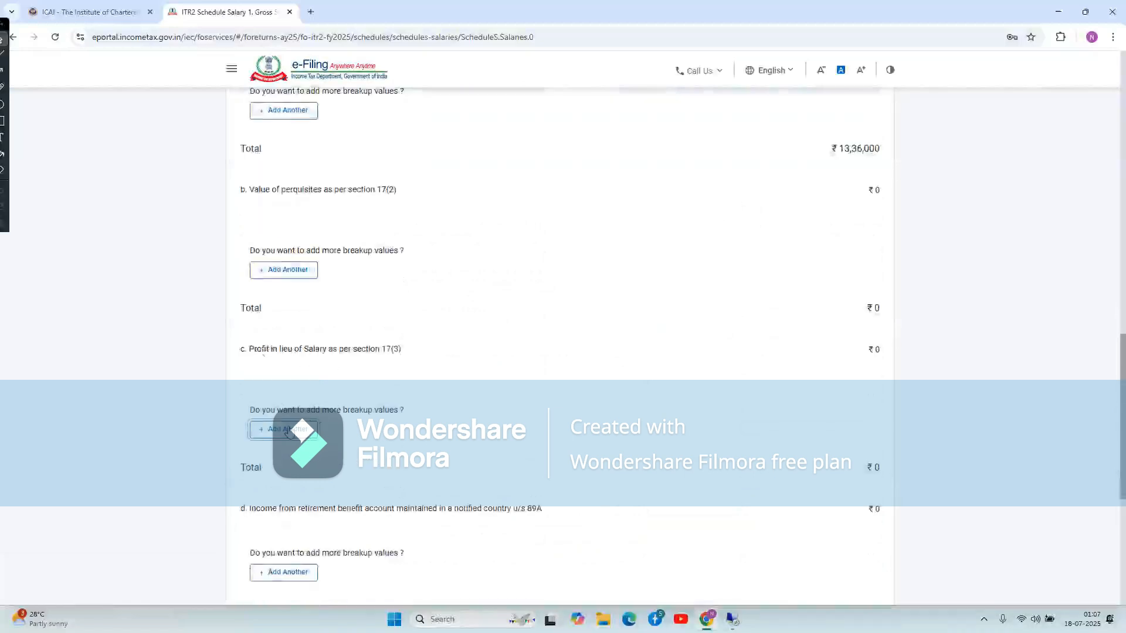
pyautogui.click(288, 430)
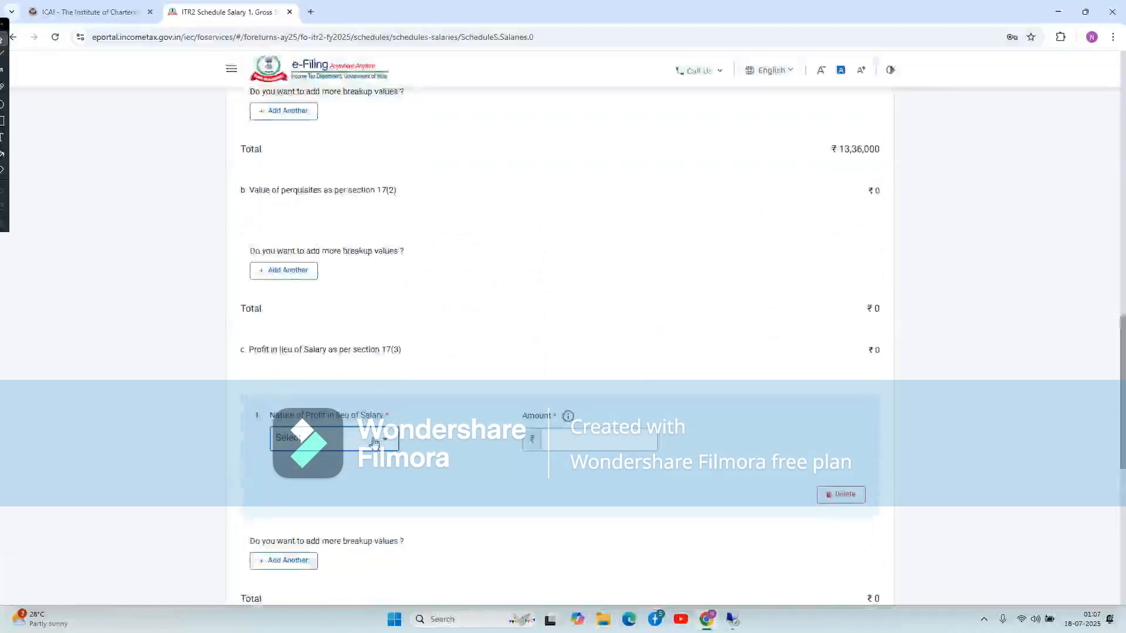
pyautogui.click(374, 442)
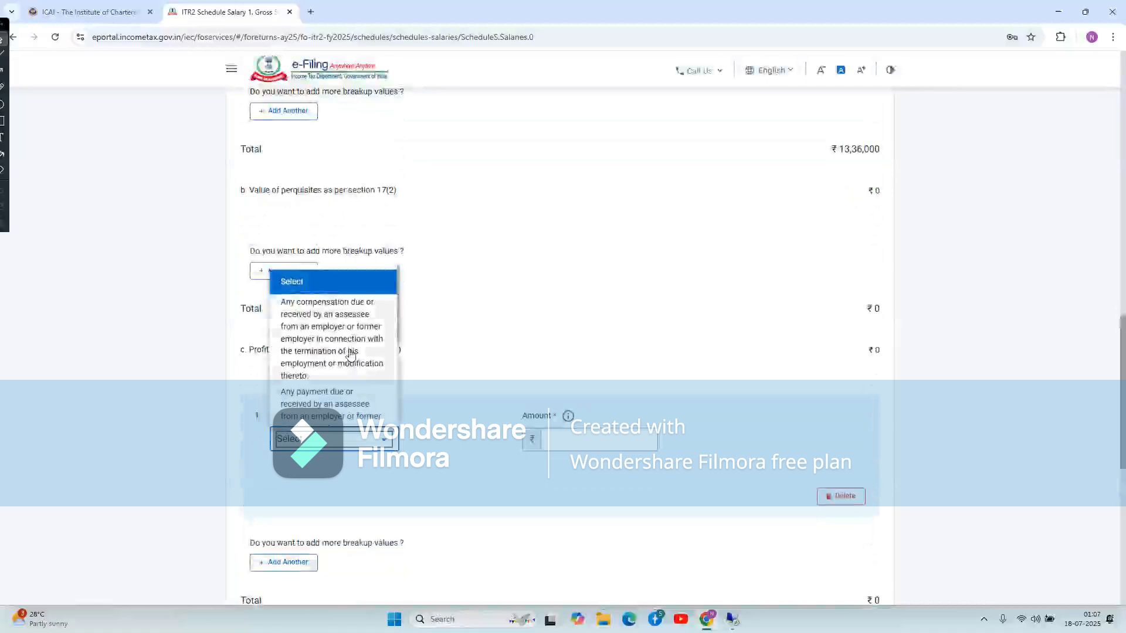
pyautogui.click(361, 397)
pyautogui.click(571, 445)
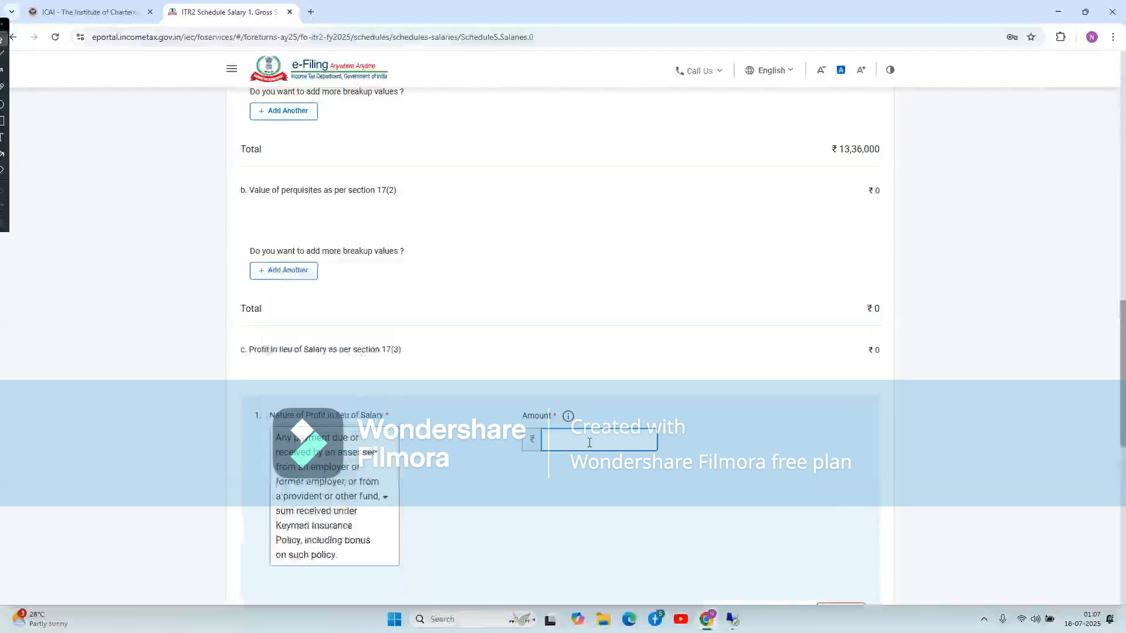
pyautogui.write('250000')
pyautogui.click(754, 455)
pyautogui.scroll(-3, 754, 455)
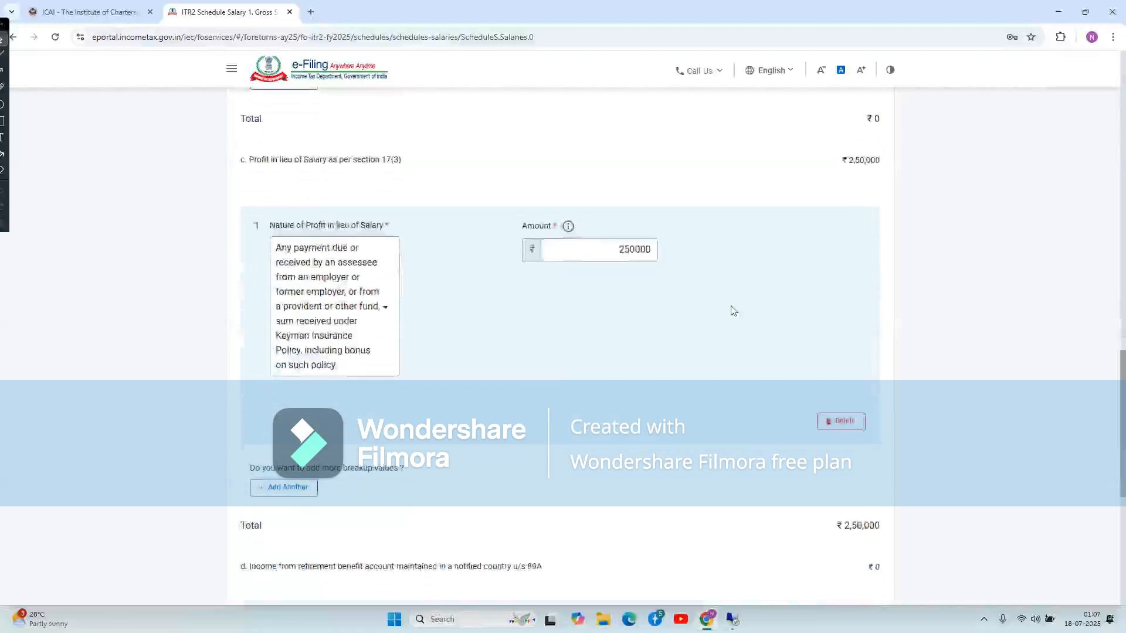
# Step: Delete the 250000 profit in lieu of salary entry and save the employer's gross salary details
pyautogui.click(837, 421)
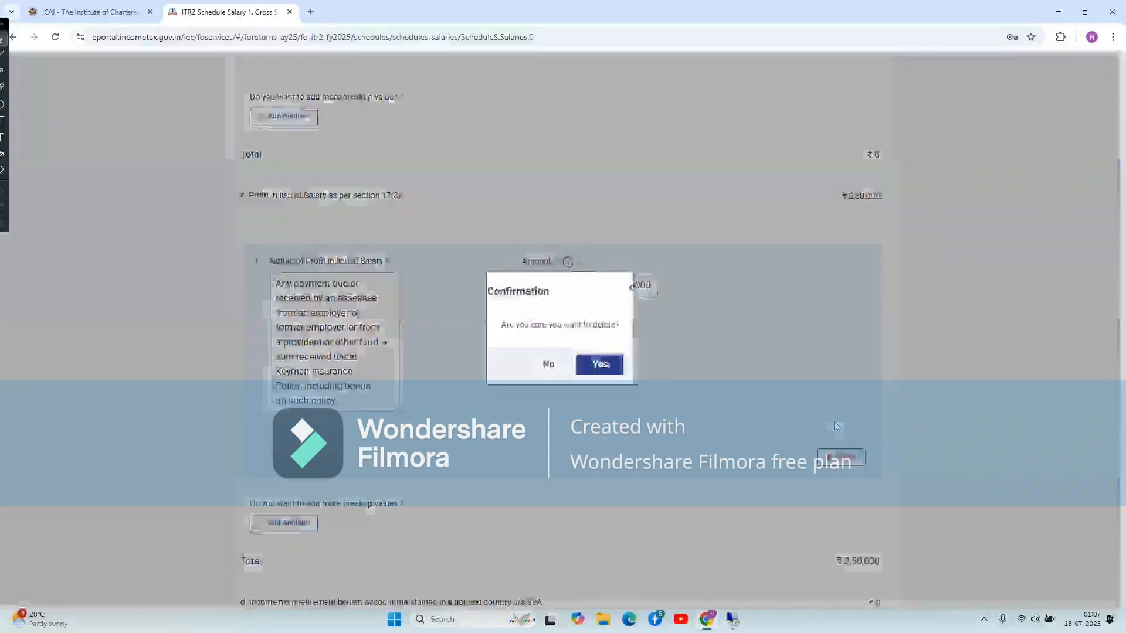
pyautogui.click(601, 365)
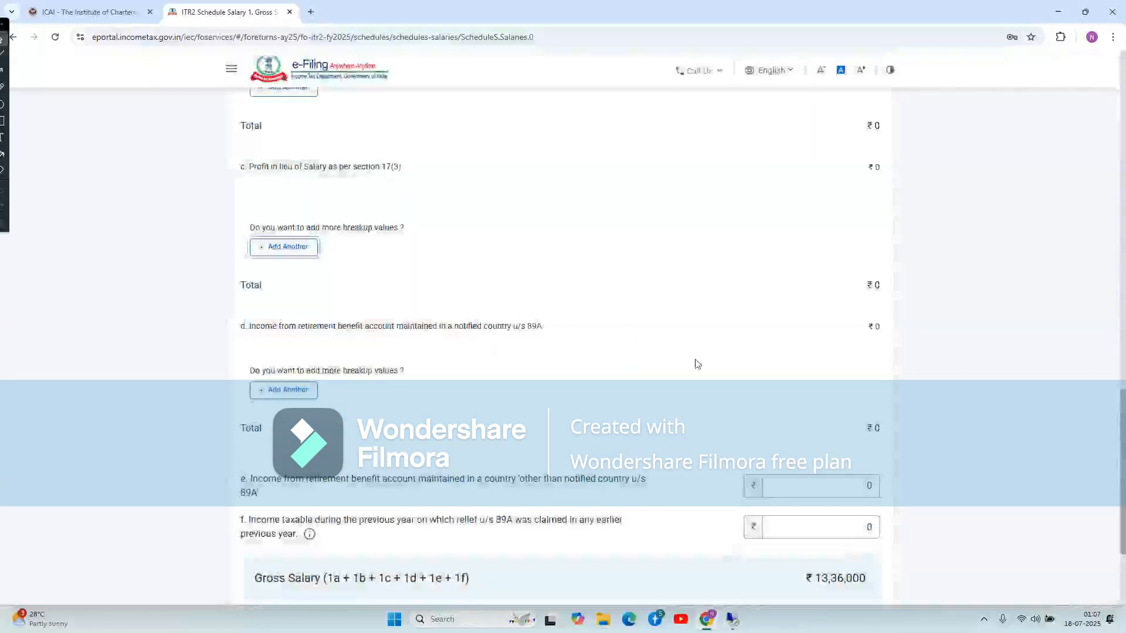
pyautogui.click(851, 476)
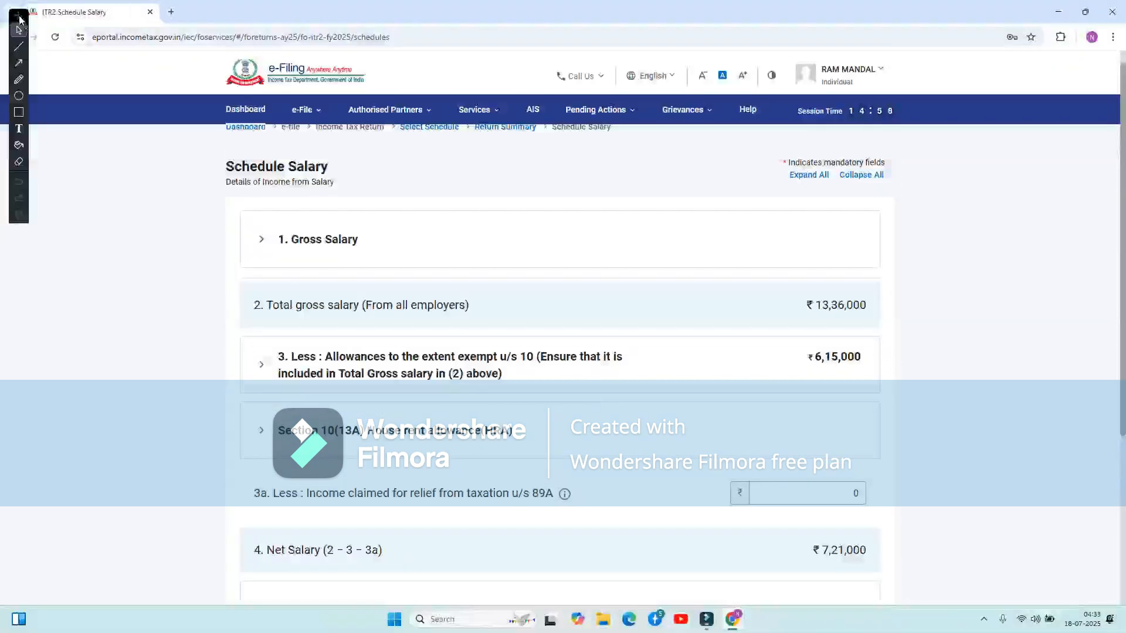
# Step: Expand the Gross Salary section of Schedule Salary and review the employer's details and salary breakup
pyautogui.click(303, 109)
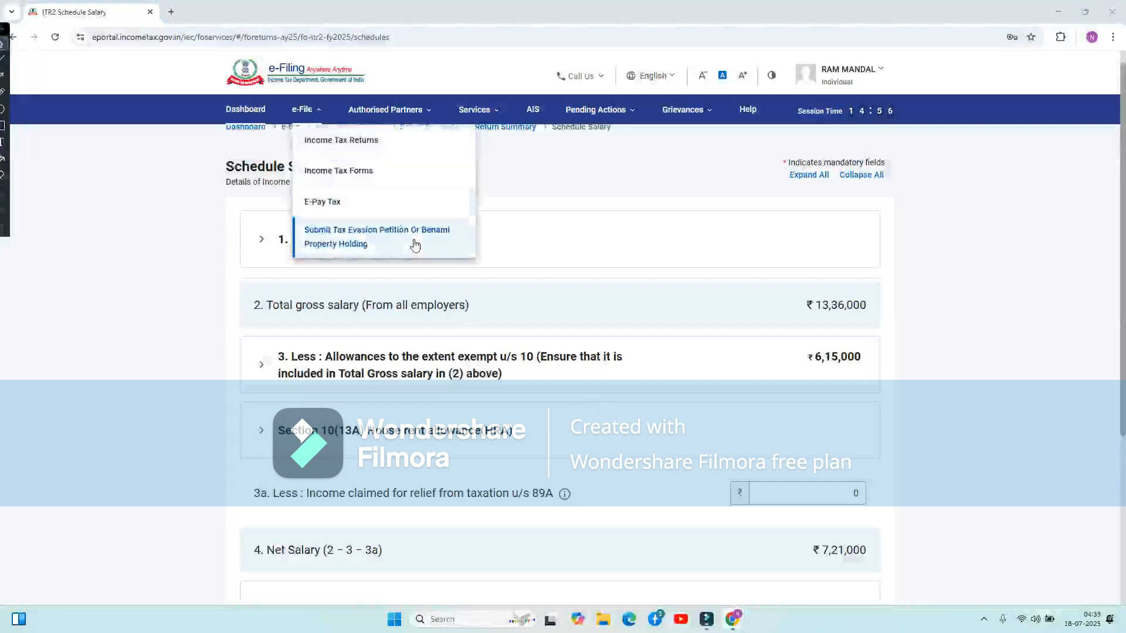
pyautogui.click(567, 249)
pyautogui.click(485, 241)
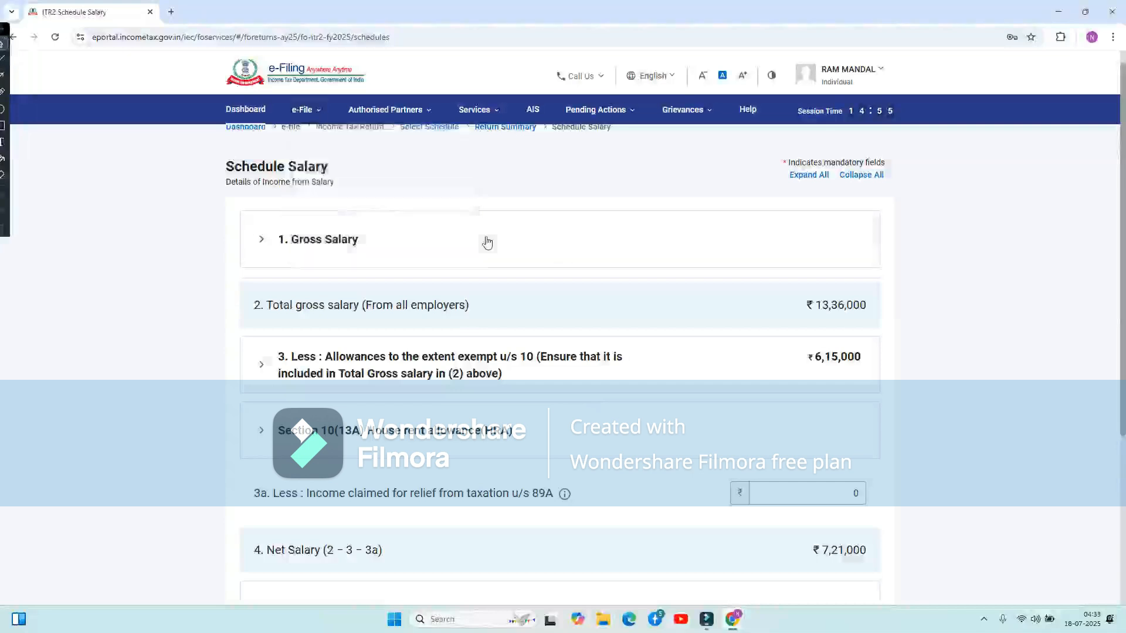
pyautogui.scroll(-15, 605, 447)
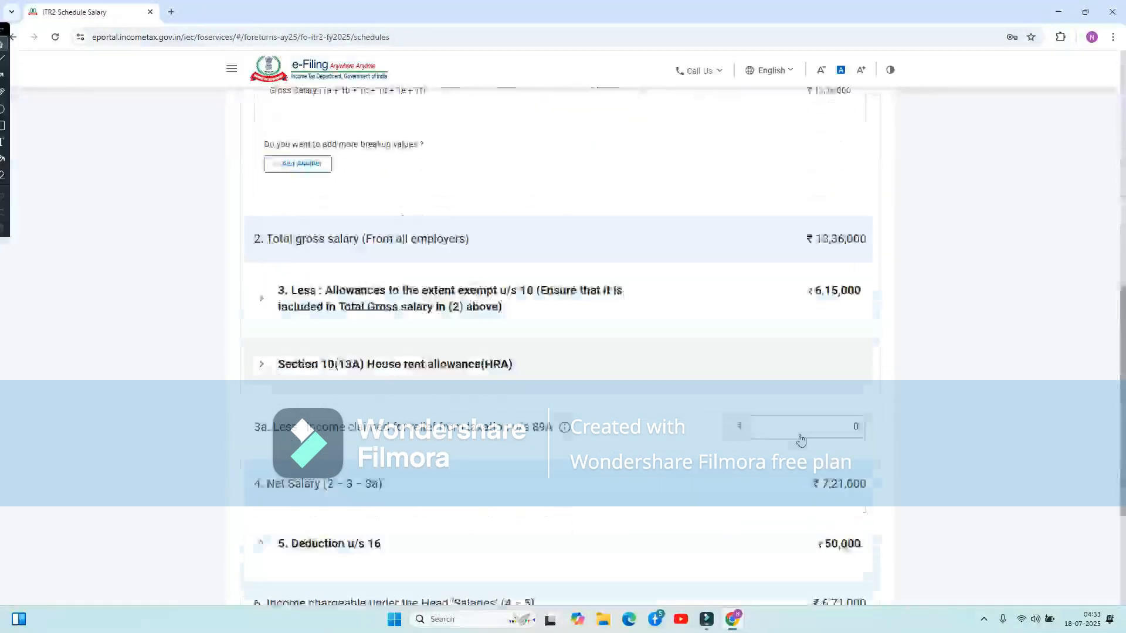
pyautogui.scroll(8, 802, 438)
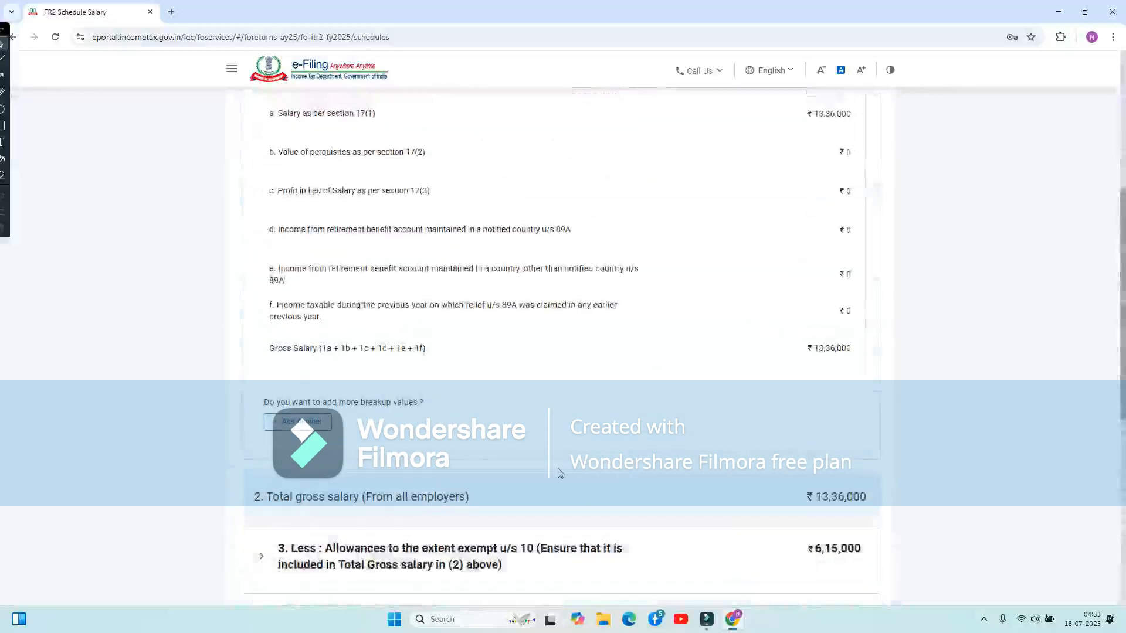
pyautogui.scroll(2, 560, 473)
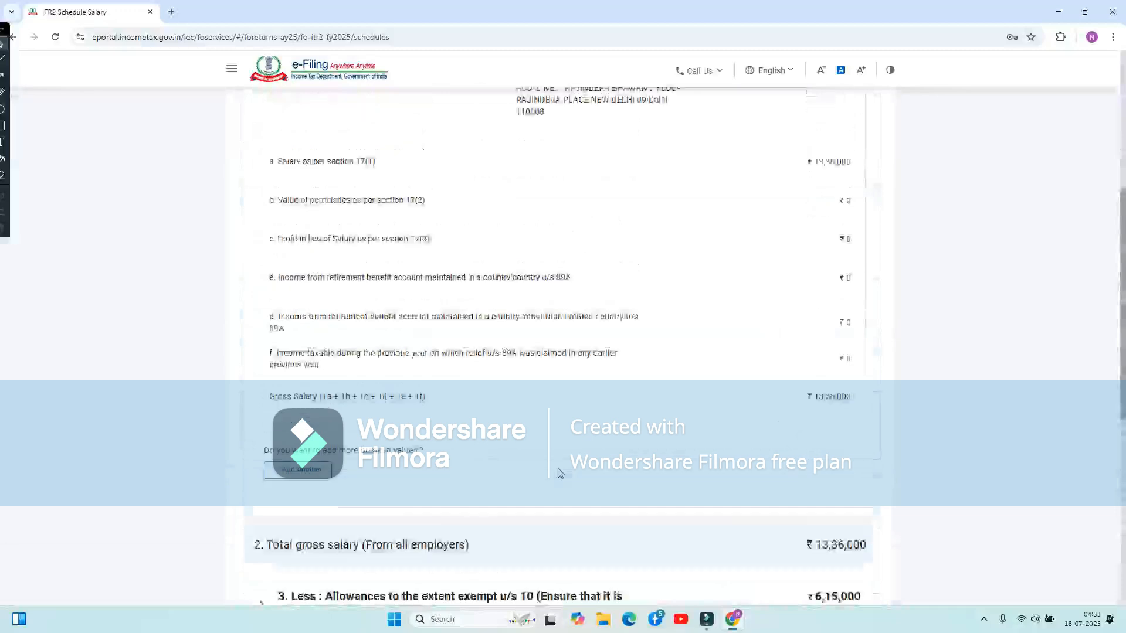
pyautogui.scroll(-5, 560, 473)
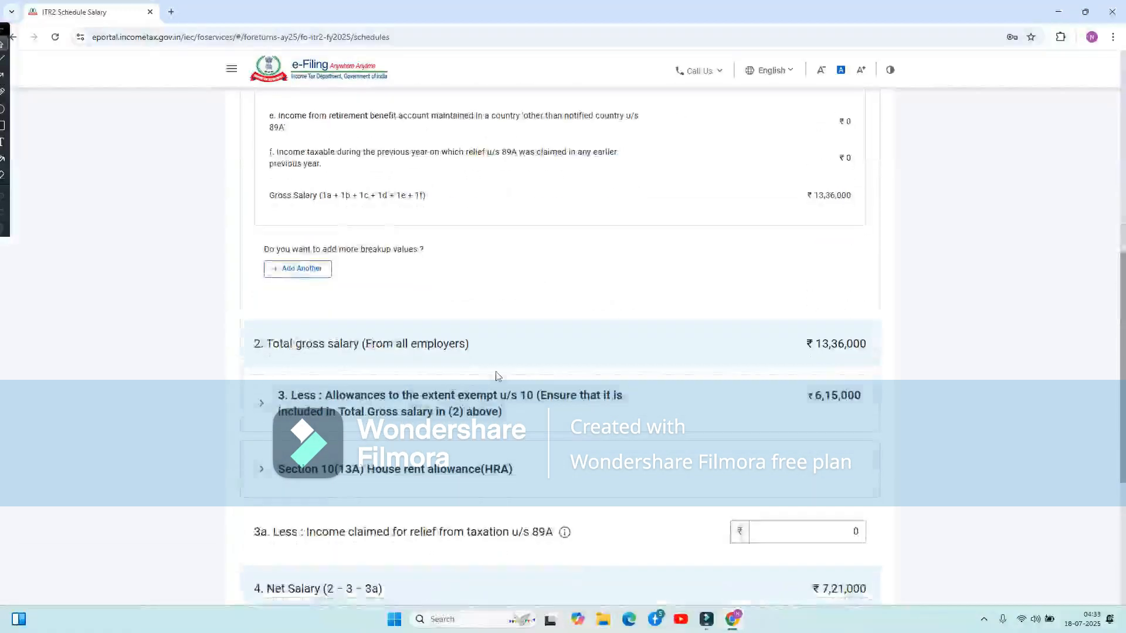
# Step: Expand the allowances exempt u/s 10 and compare the listed exemptions and their total with the gross salary
pyautogui.click(463, 391)
pyautogui.scroll(-6, 588, 507)
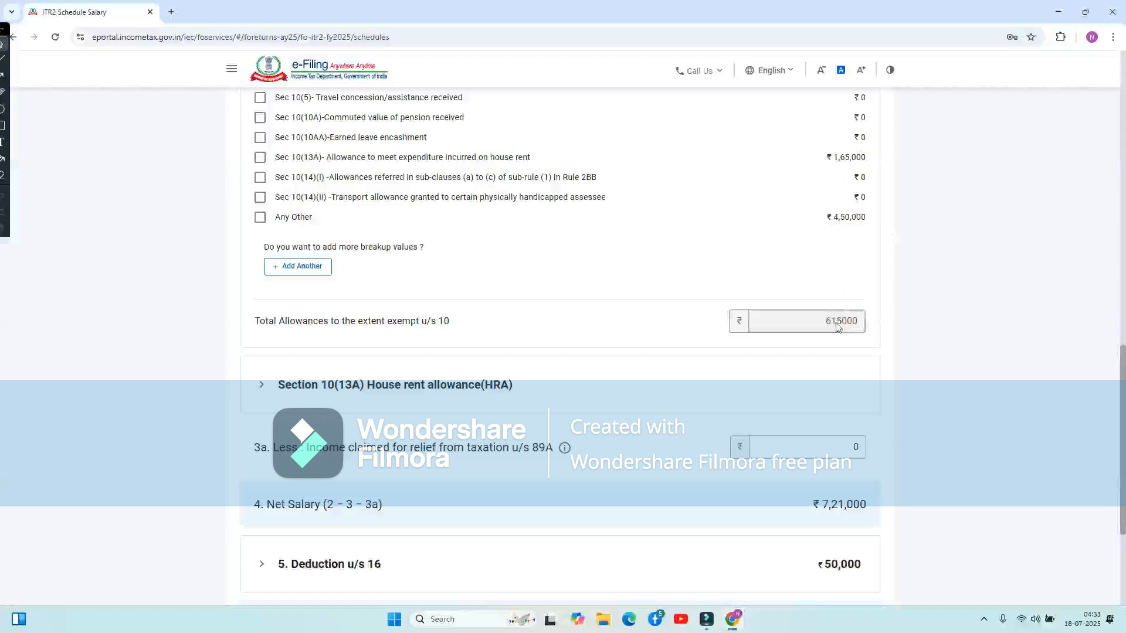
pyautogui.scroll(3, 837, 327)
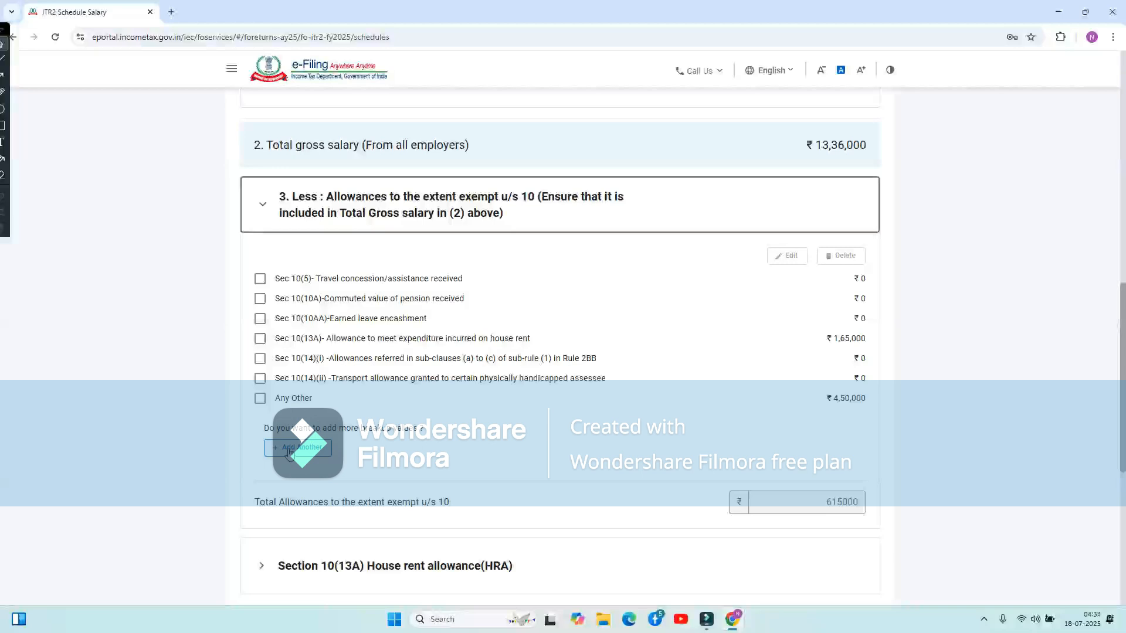
pyautogui.click(287, 155)
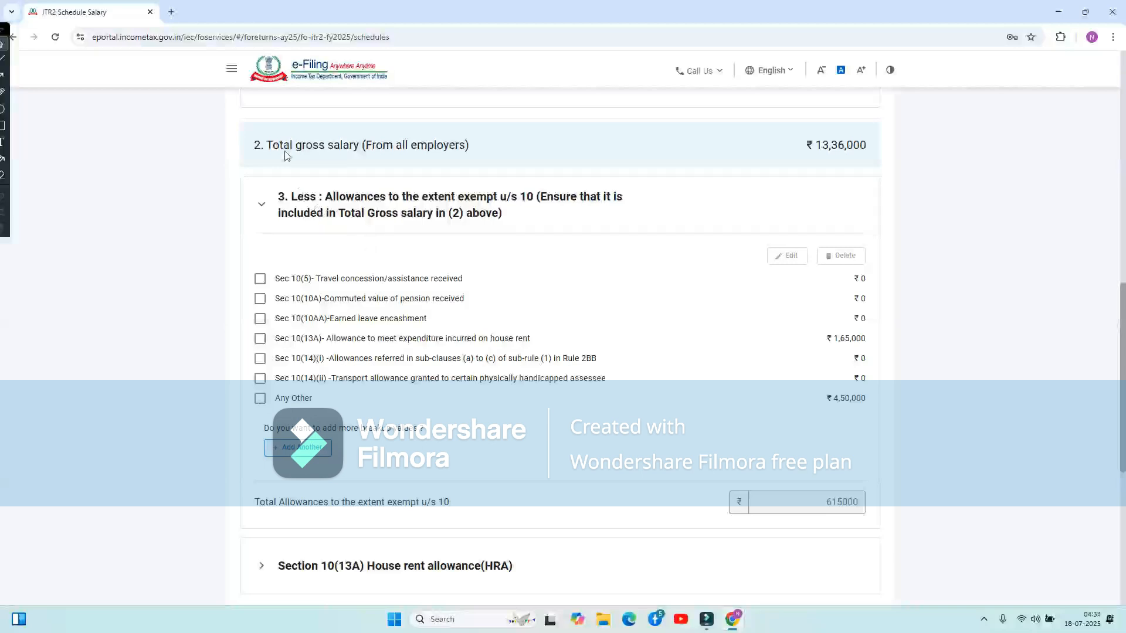
pyautogui.scroll(10, 387, 189)
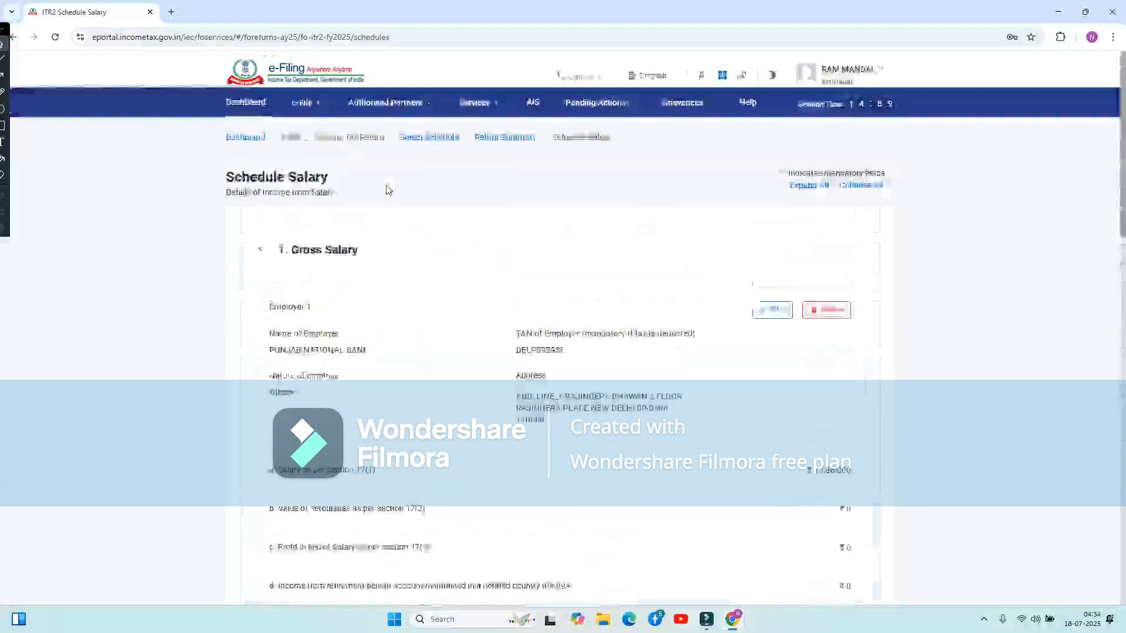
pyautogui.scroll(-10, 387, 190)
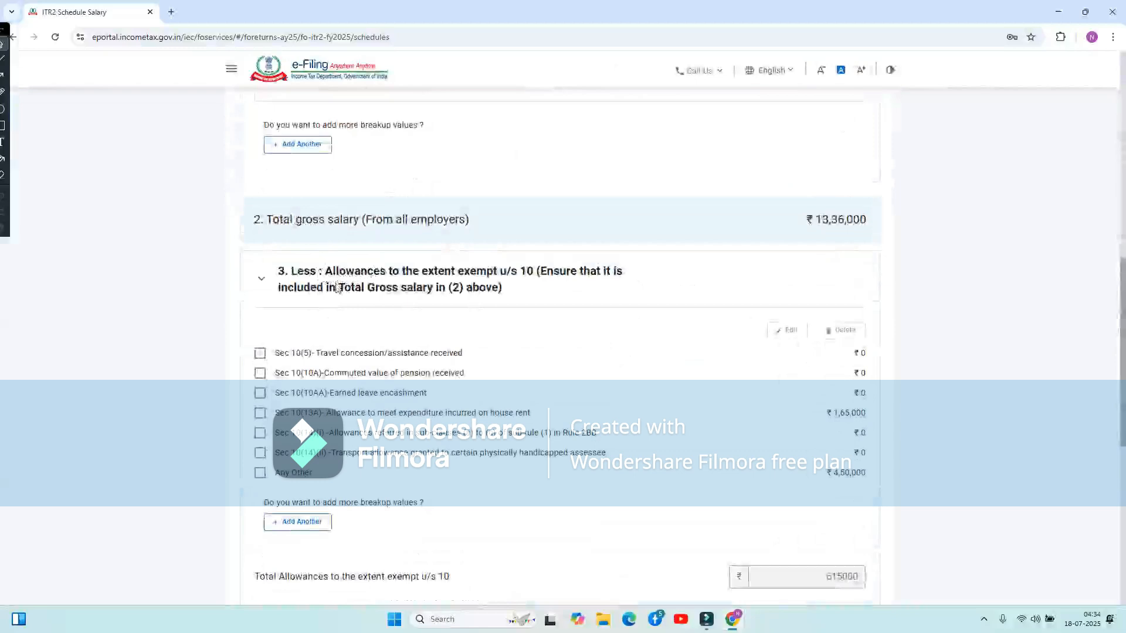
pyautogui.scroll(-1, 337, 287)
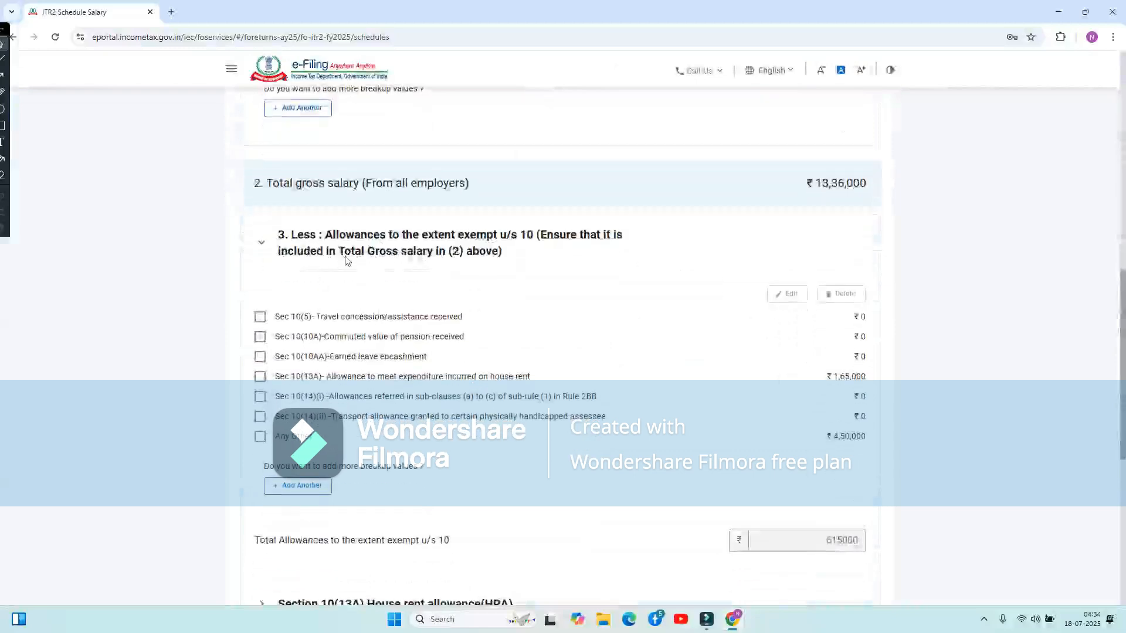
pyautogui.click(315, 246)
pyautogui.click(314, 246)
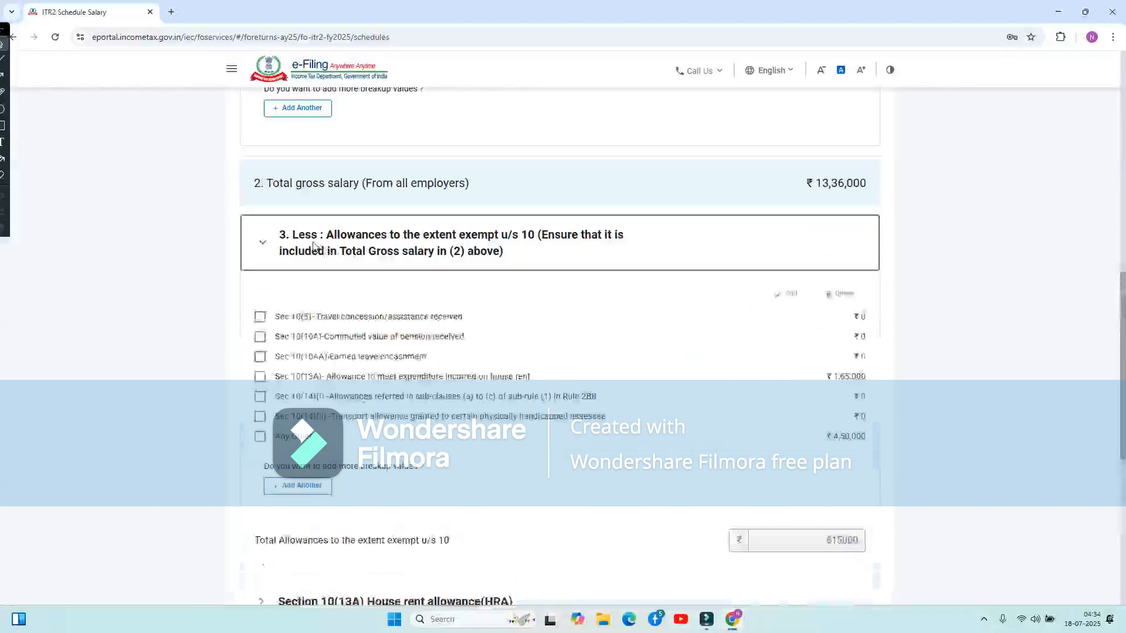
pyautogui.click(296, 485)
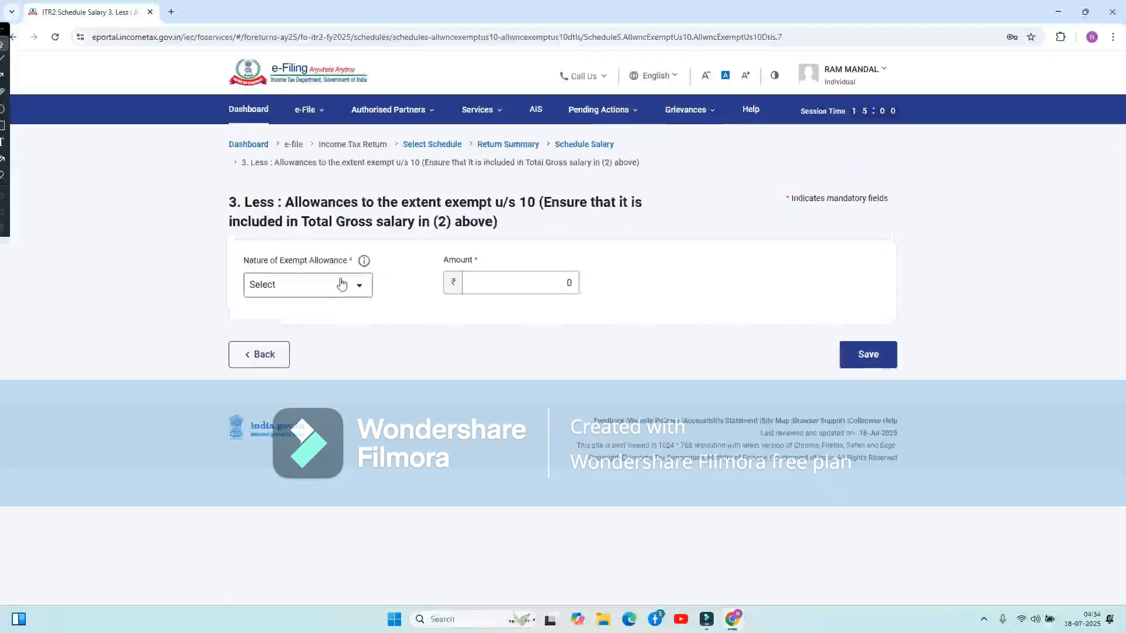
pyautogui.click(342, 284)
pyautogui.scroll(-5, 299, 375)
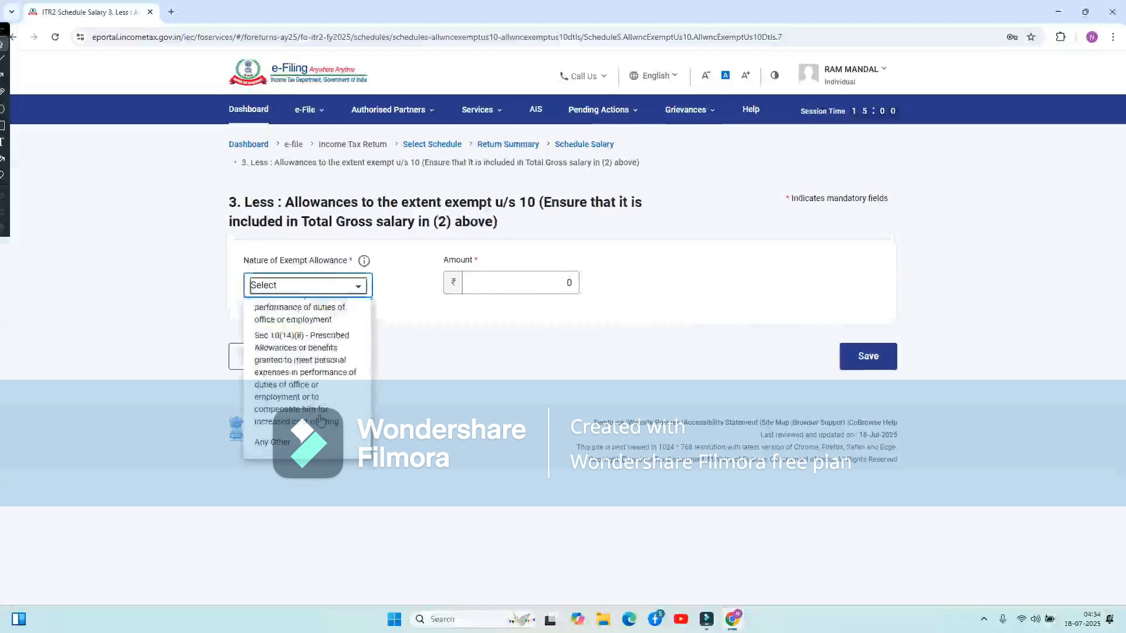
pyautogui.click(285, 443)
pyautogui.click(521, 279)
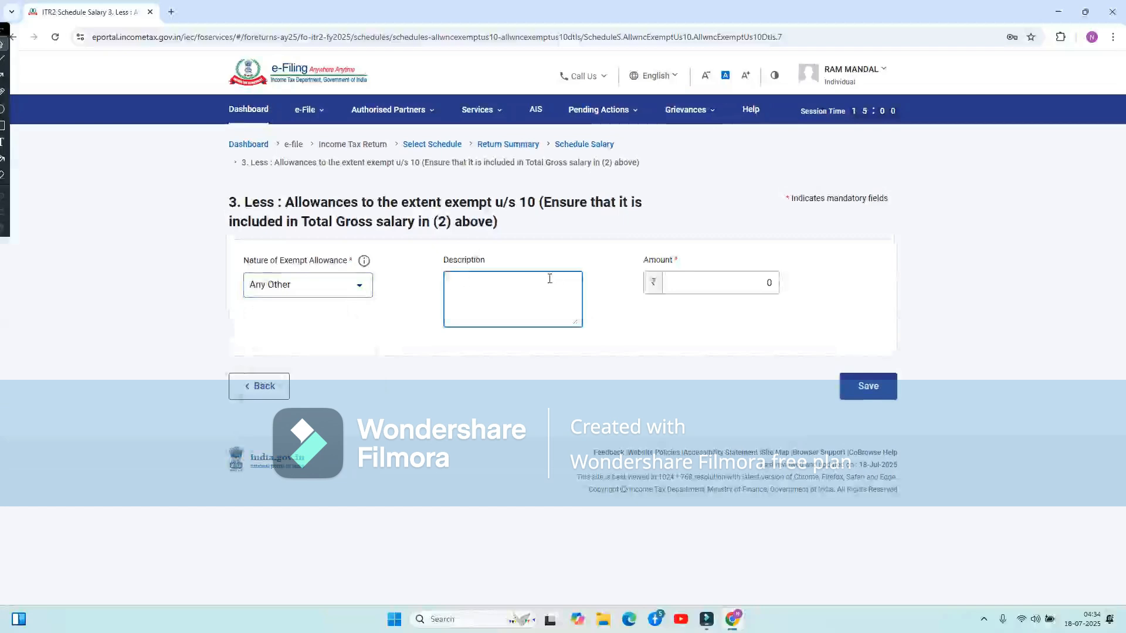
pyautogui.click(699, 282)
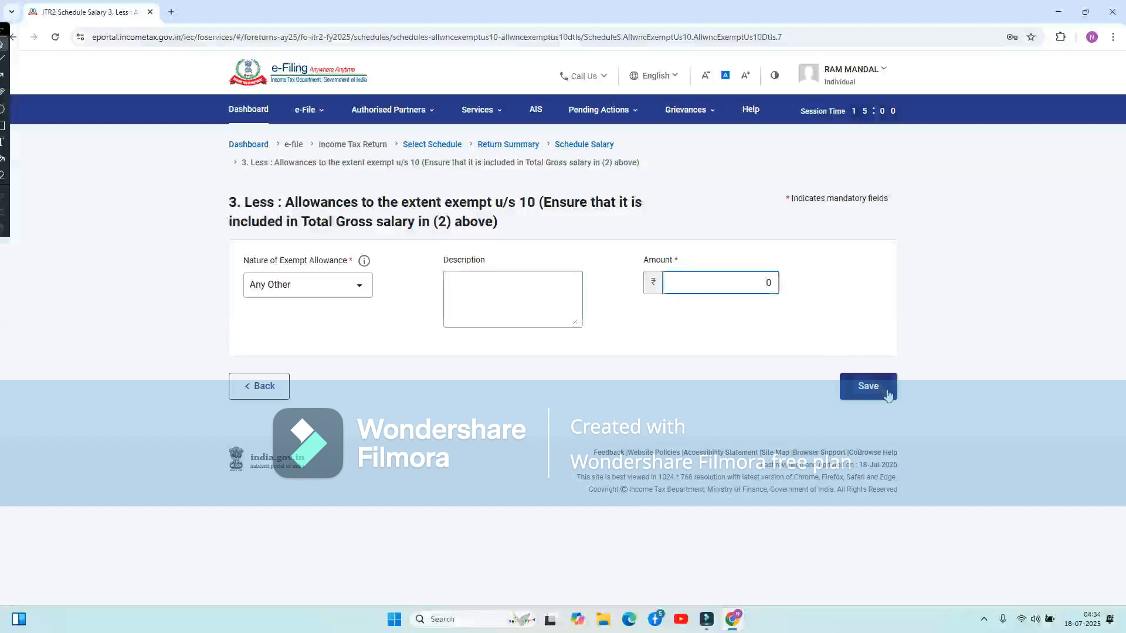
pyautogui.click(281, 390)
# Step: Open the Sec 10(13A) house rent exemption entry, check its amount field and return to Schedule Salary without saving
pyautogui.scroll(-3, 641, 397)
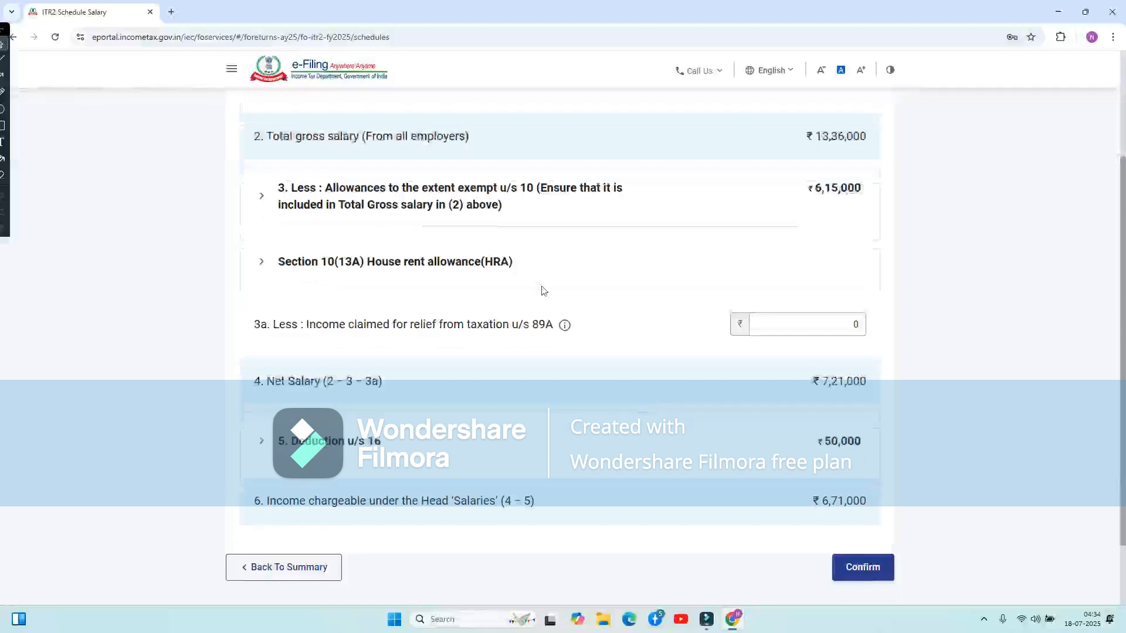
pyautogui.click(486, 215)
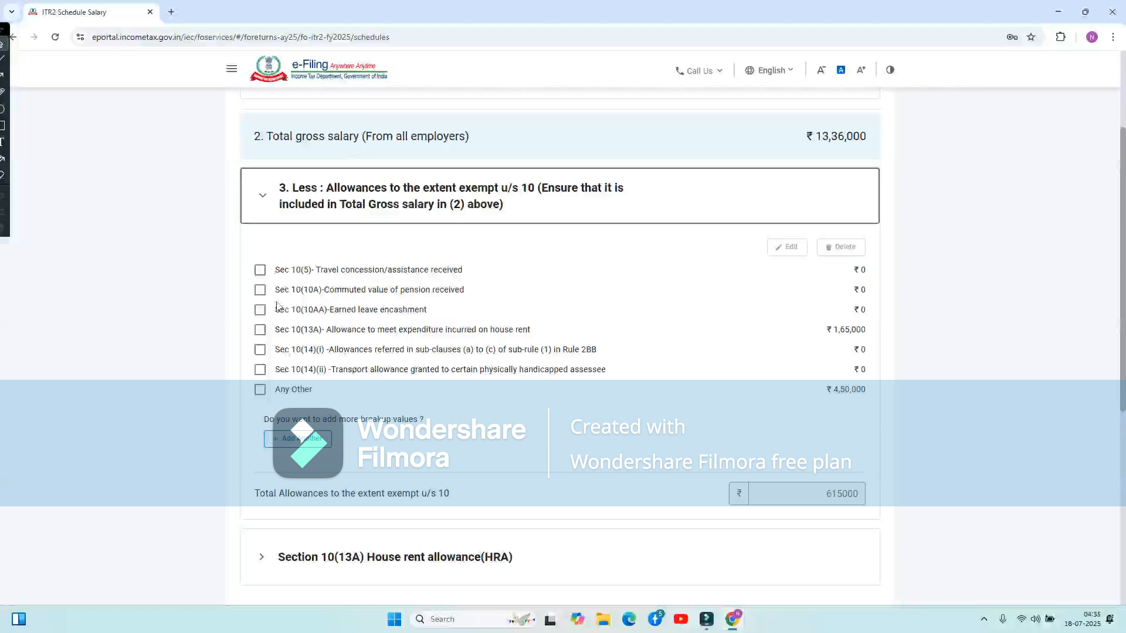
pyautogui.click(259, 330)
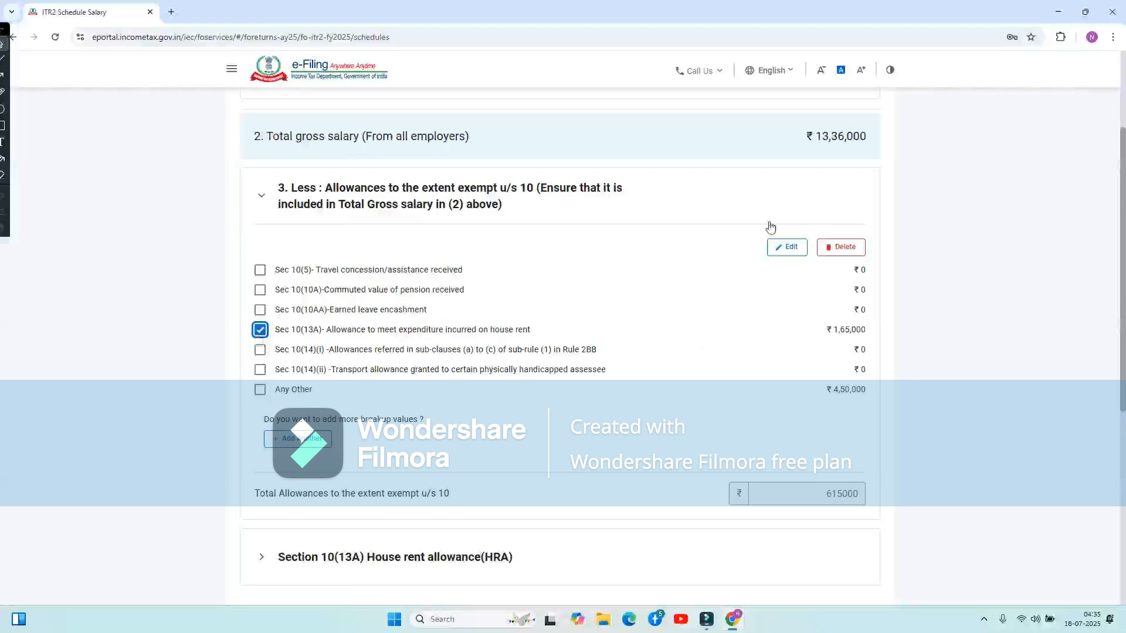
pyautogui.click(789, 248)
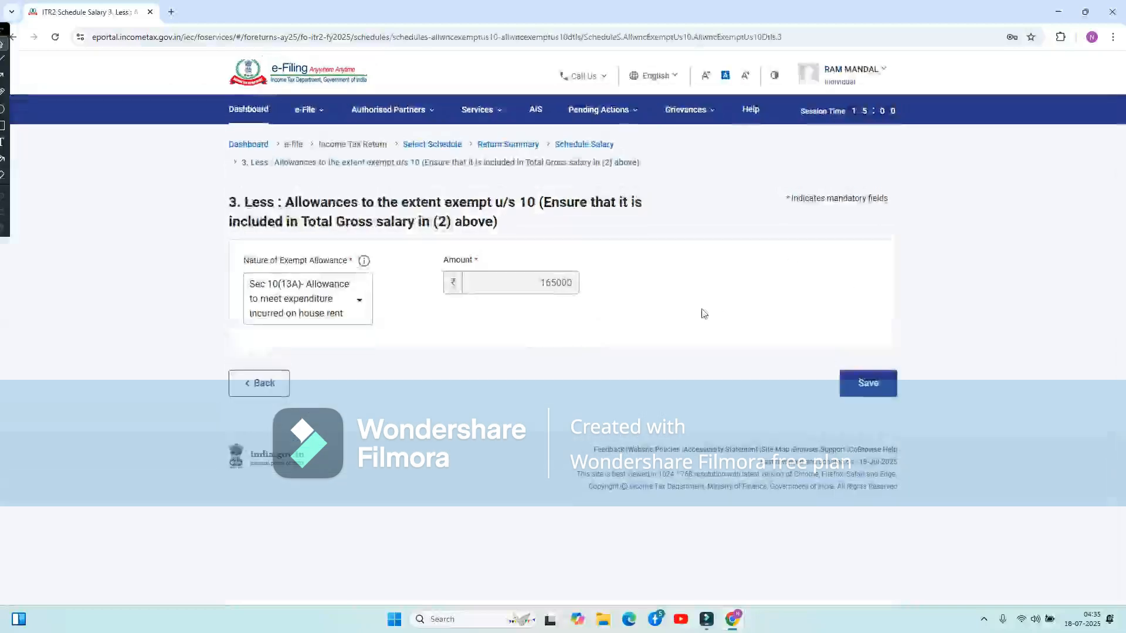
pyautogui.click(527, 283)
pyautogui.hotkey('ctrl', 'a')
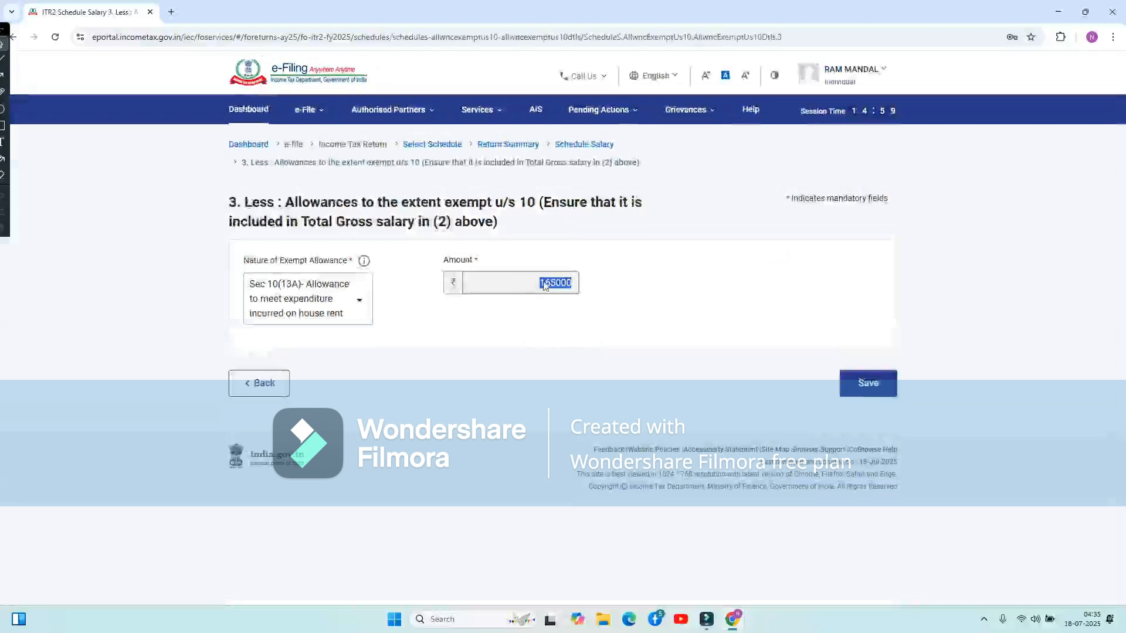
pyautogui.click(565, 306)
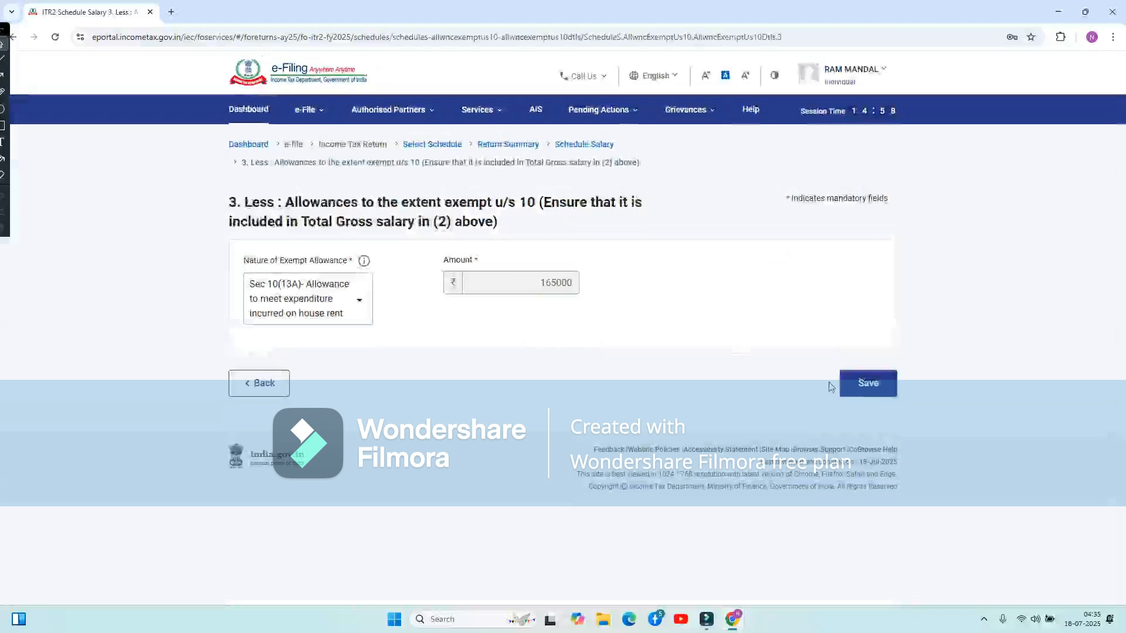
pyautogui.click(252, 382)
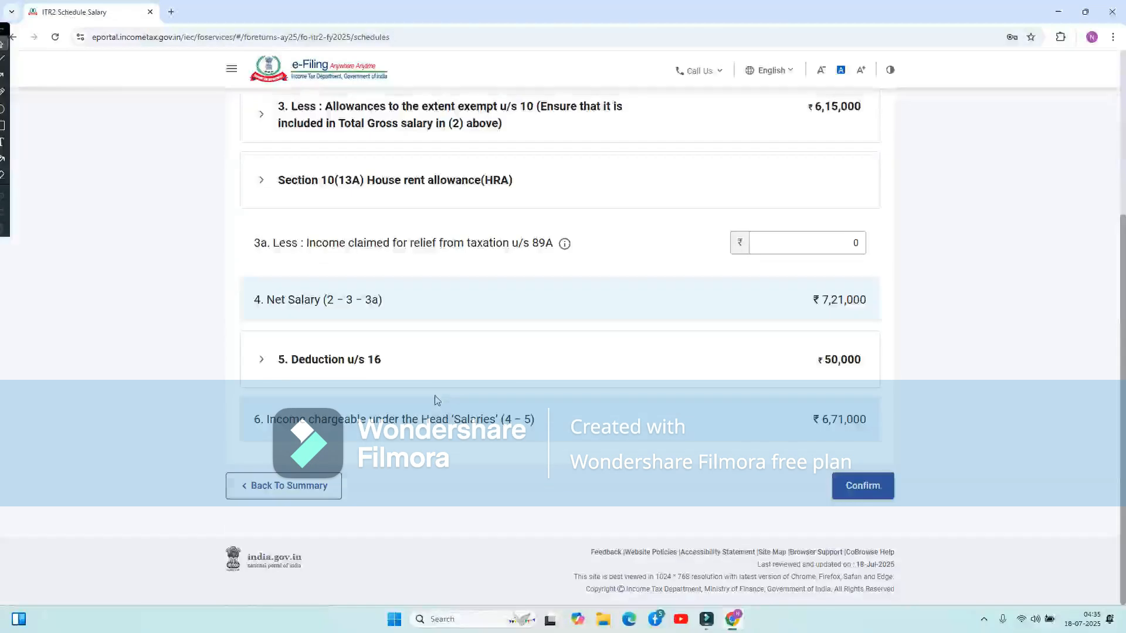
# Step: Expand the Section 10(13A) House rent allowance section and check the place of work options and the actual HRA received
pyautogui.scroll(1, 384, 322)
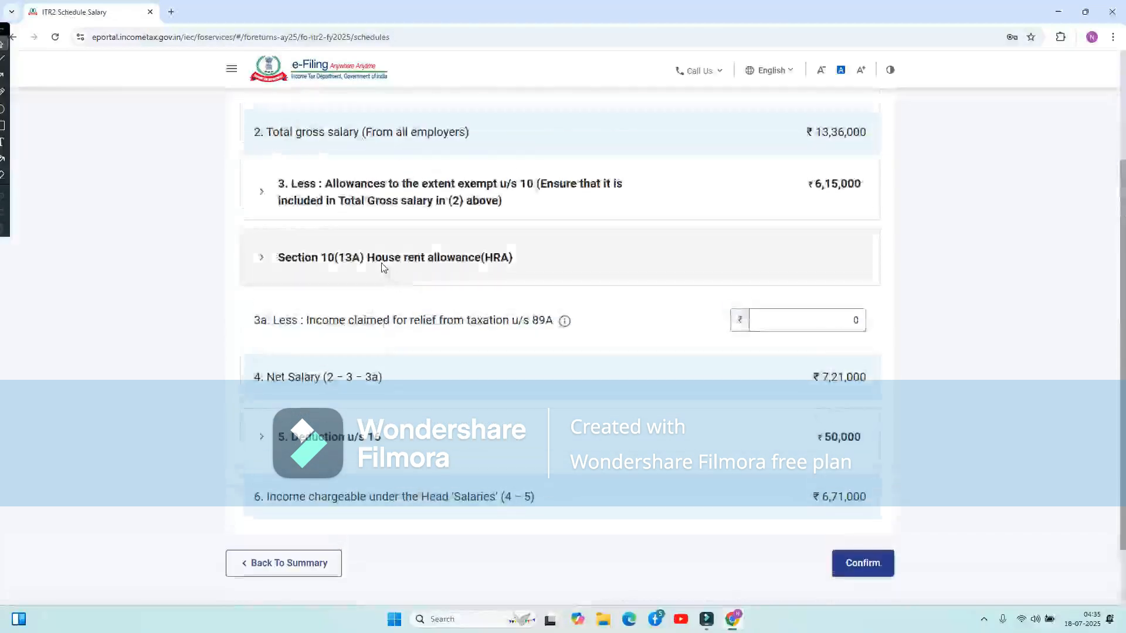
pyautogui.click(384, 268)
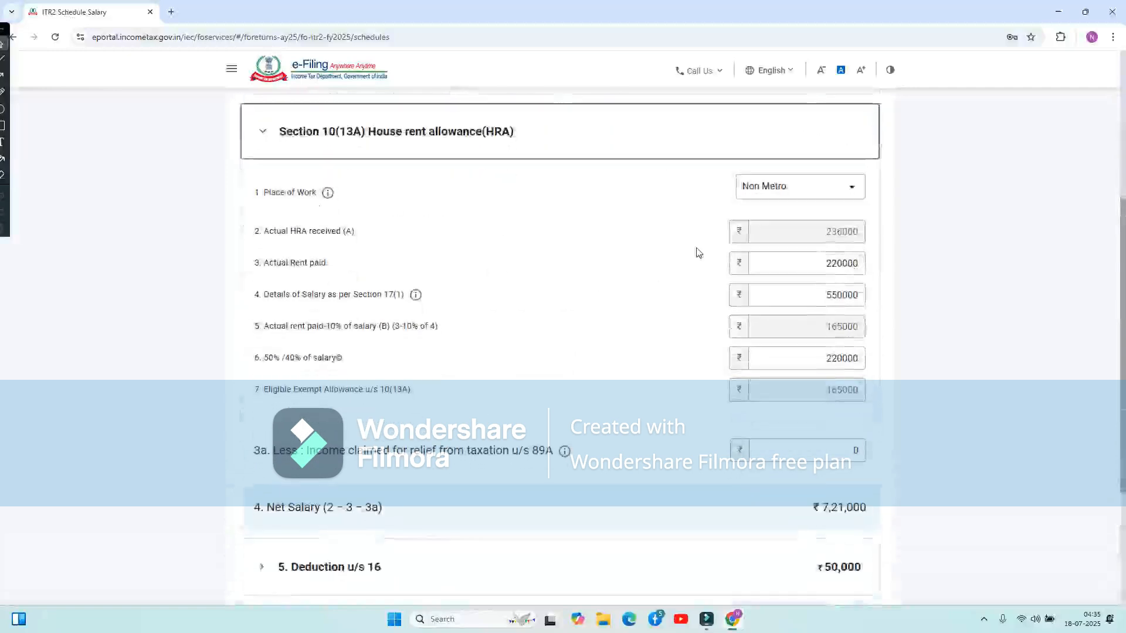
pyautogui.click(821, 183)
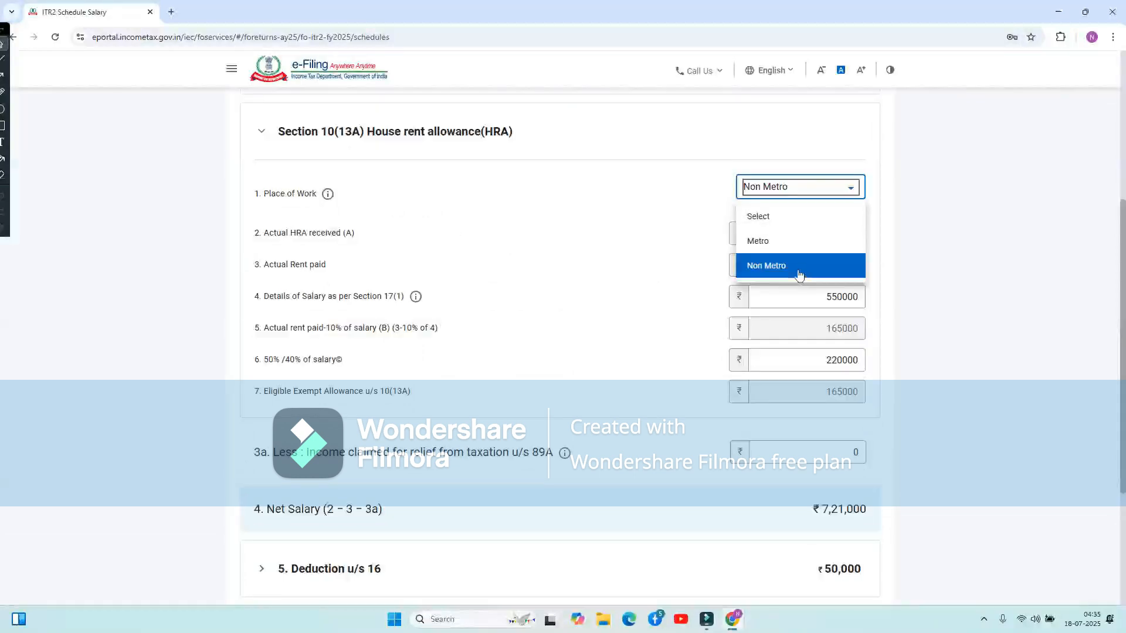
pyautogui.click(604, 233)
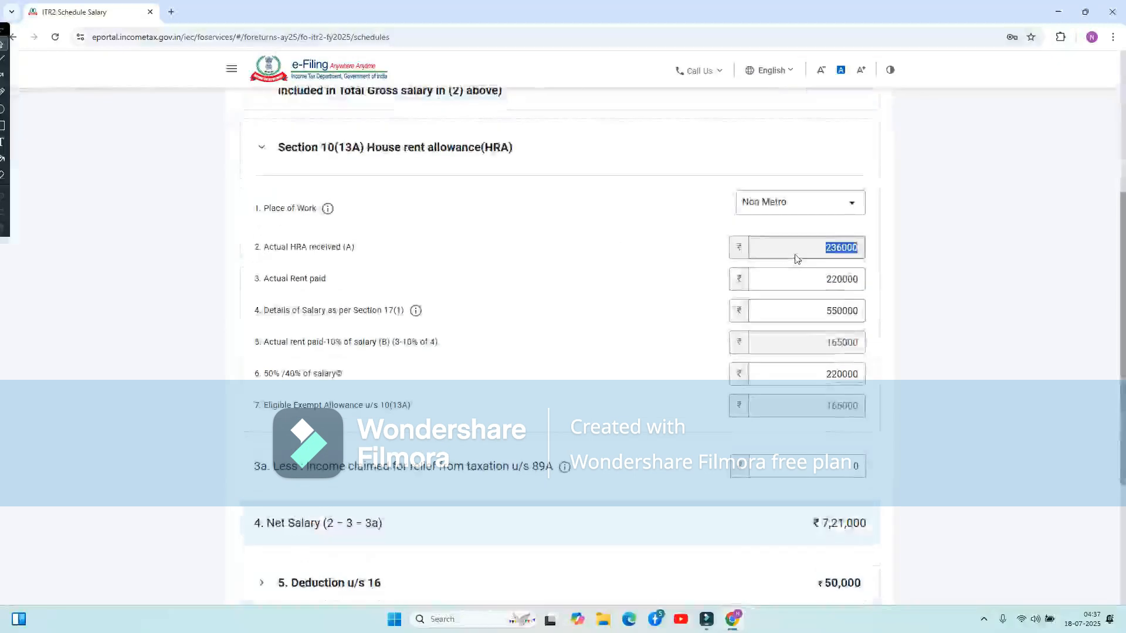
pyautogui.click(687, 245)
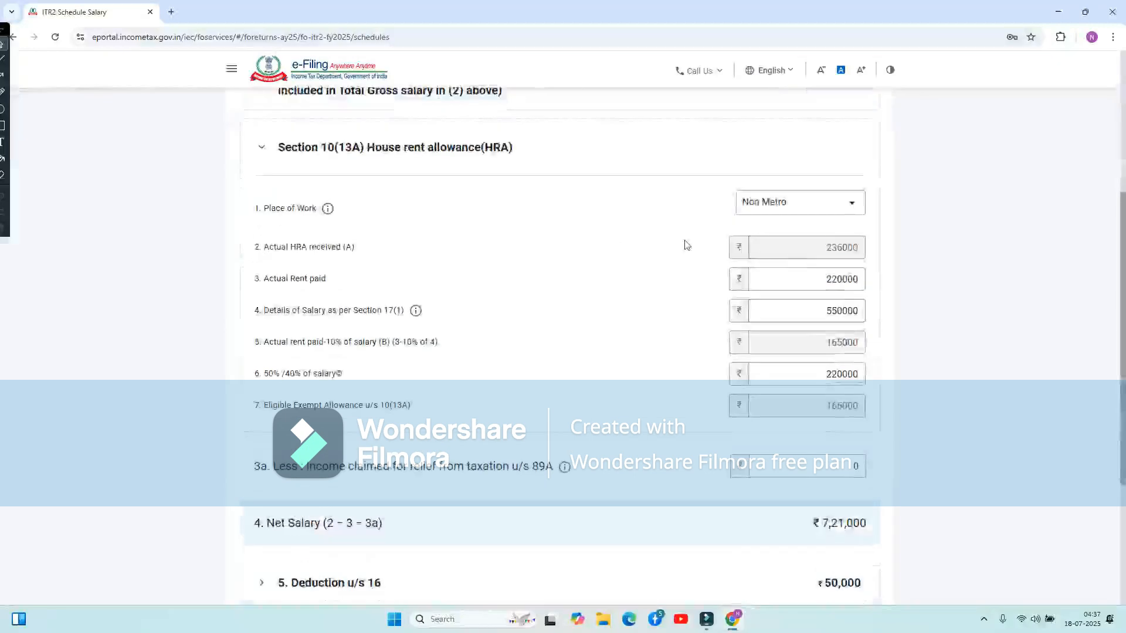
# Step: Open the employer's gross salary details, check the House Rent Allowance amount in the salary breakup and return to Schedule Salary
pyautogui.scroll(5, 687, 245)
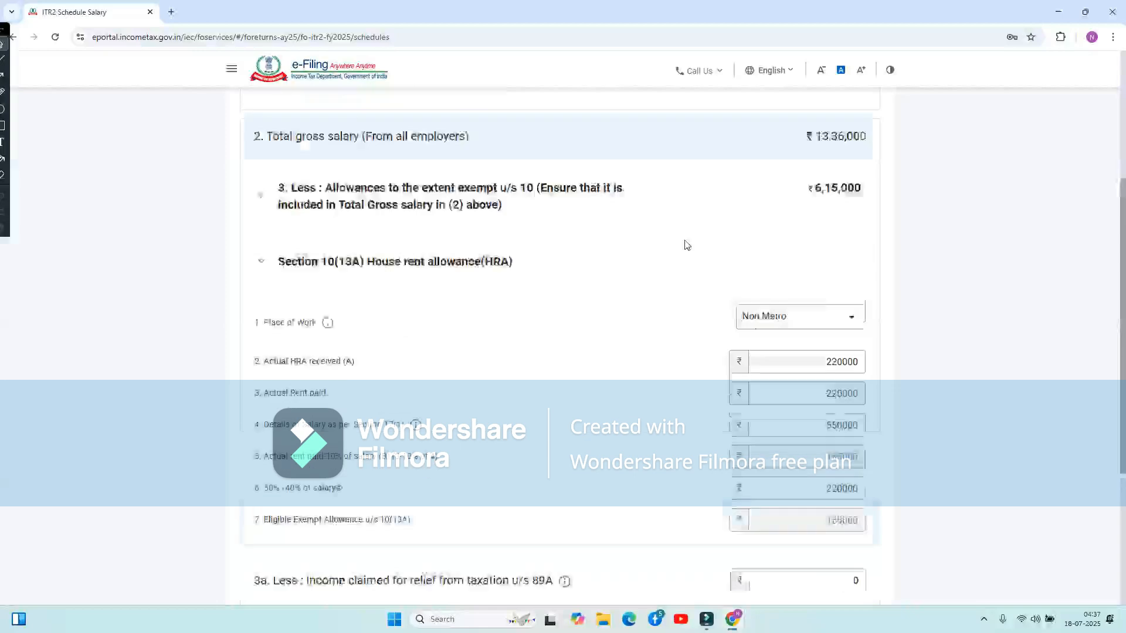
pyautogui.click(410, 262)
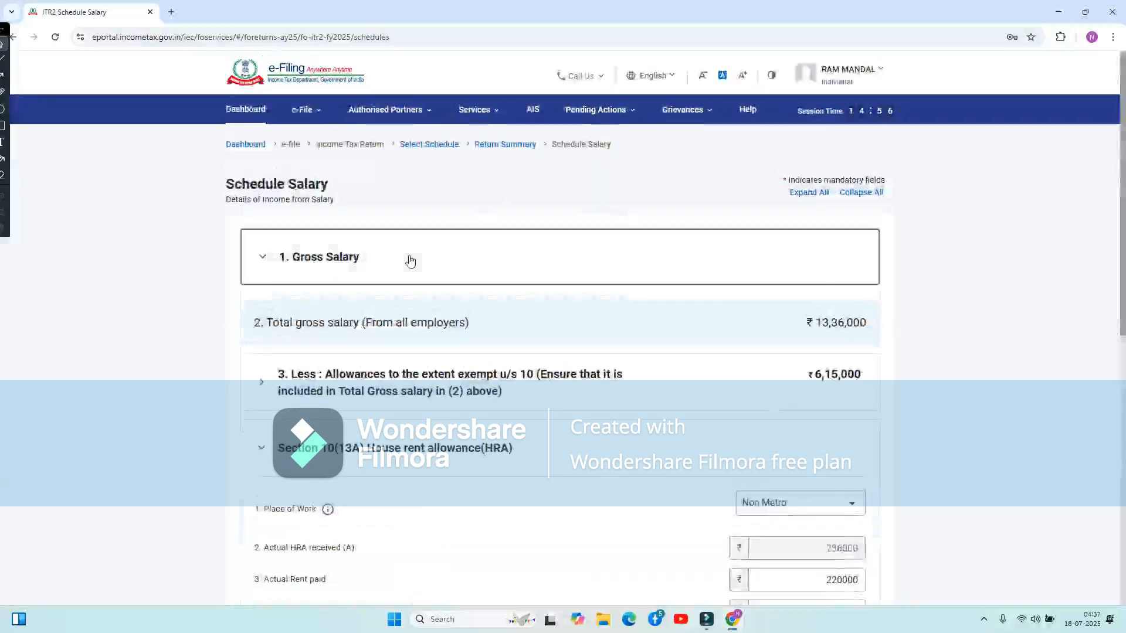
pyautogui.click(775, 317)
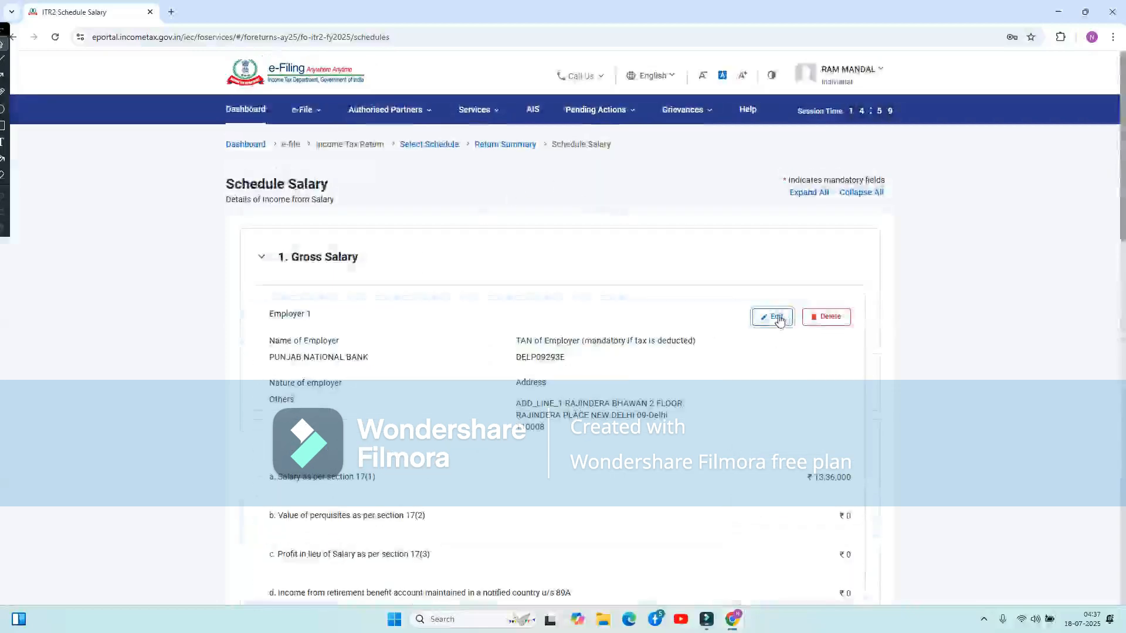
pyautogui.scroll(-8, 768, 377)
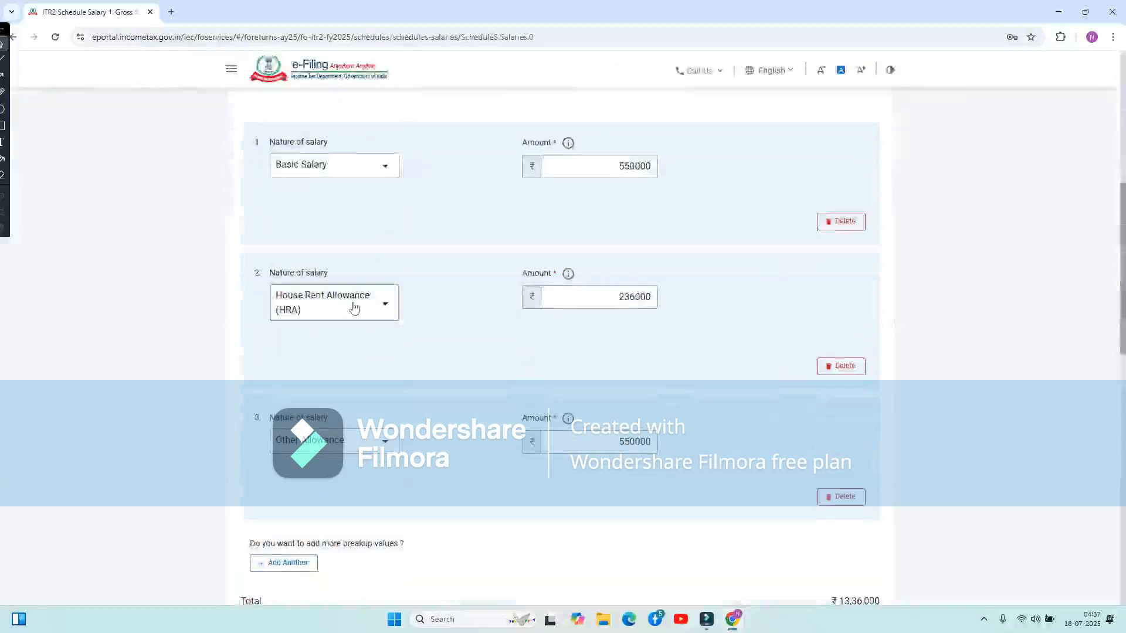
pyautogui.scroll(-10, 693, 320)
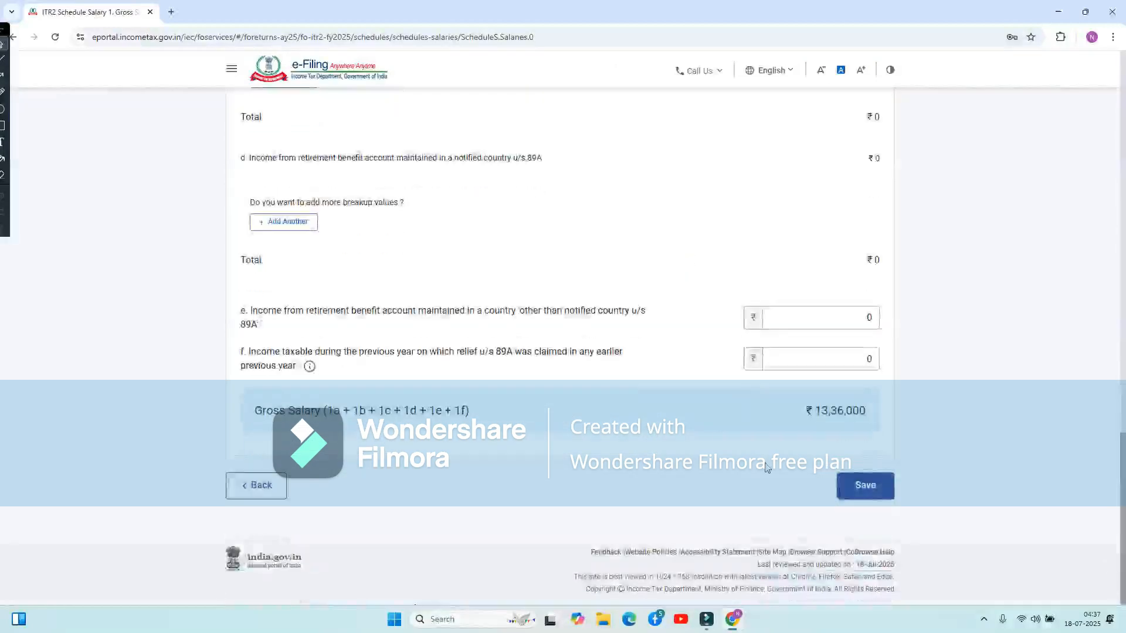
pyautogui.click(866, 484)
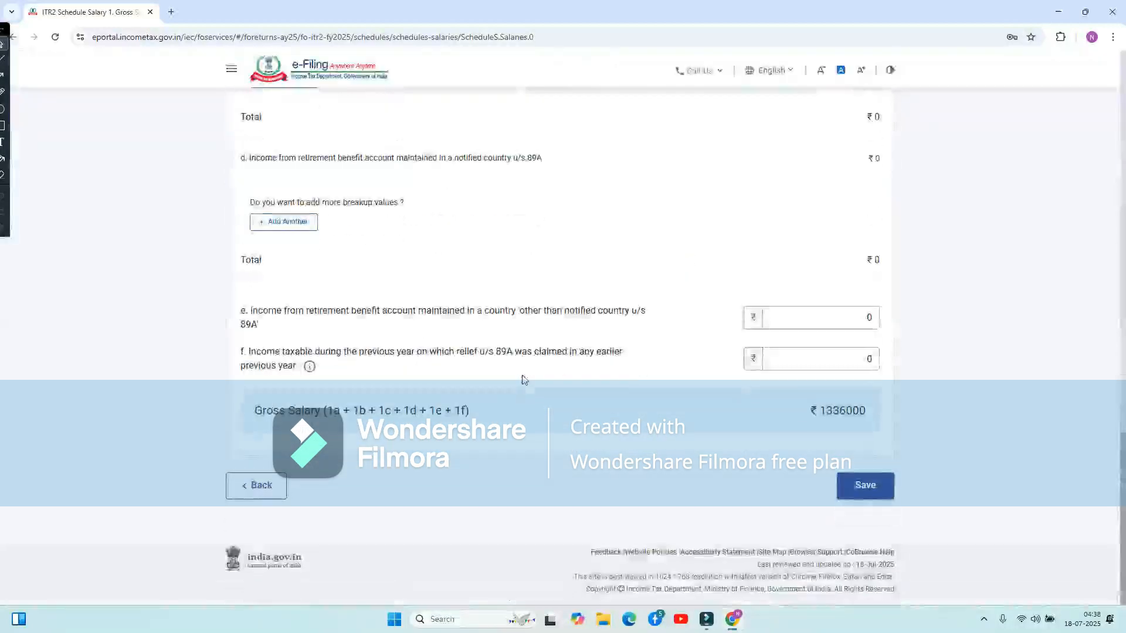
pyautogui.click(253, 486)
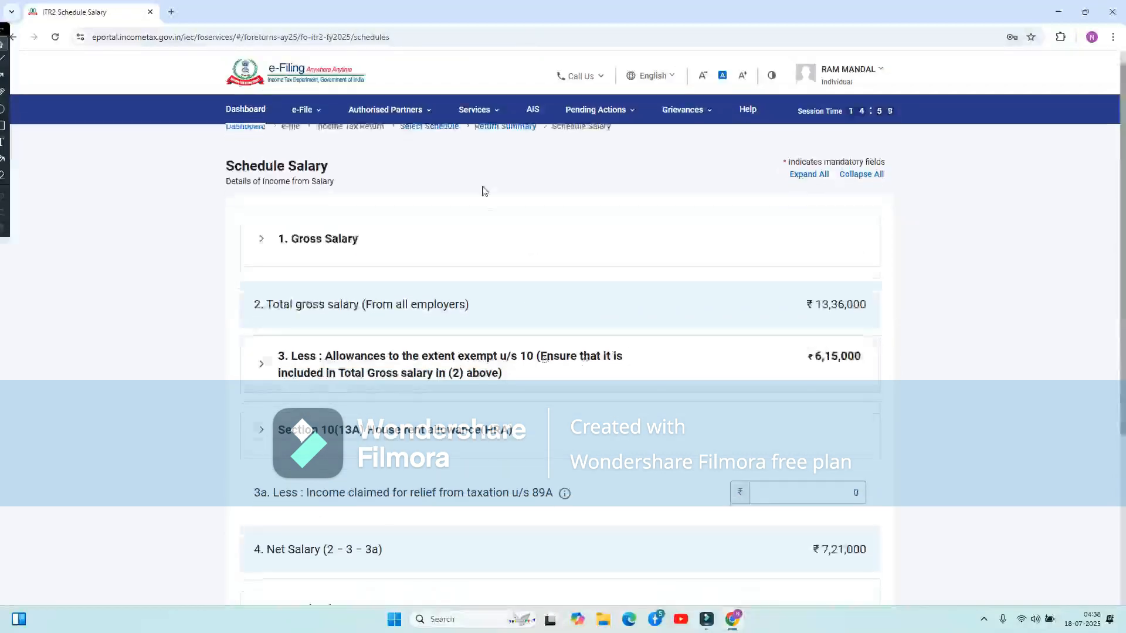
# Step: Review the Section 10(13A) HRA calculation, comparing HRA received, rent paid less 10% of salary, 50%/40% of salary and the eligible exemption
pyautogui.scroll(-2, 483, 188)
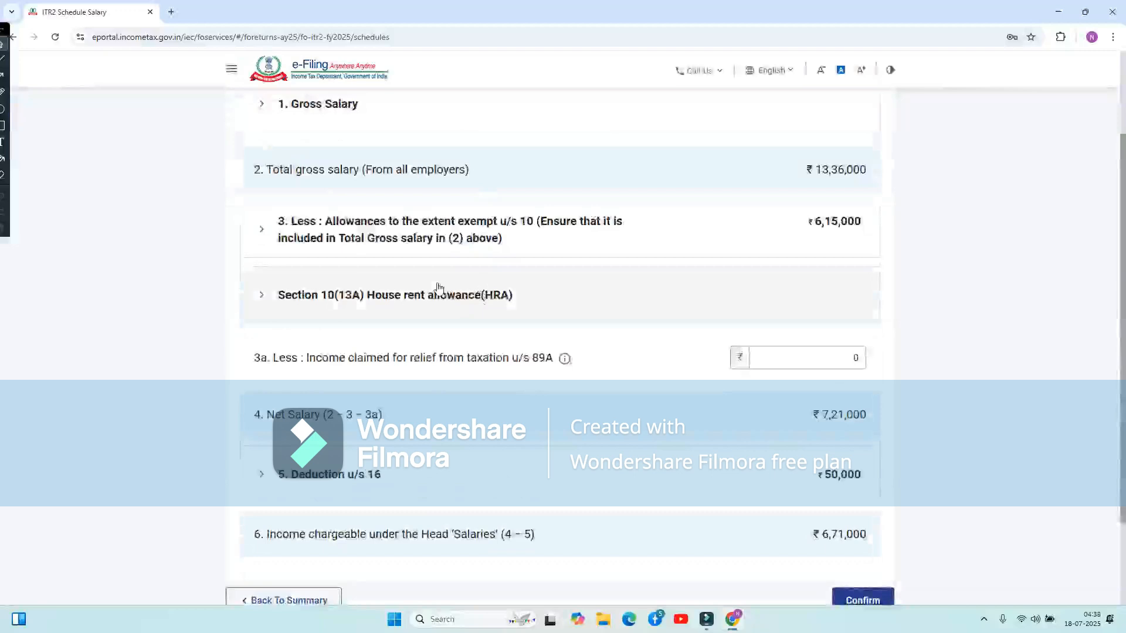
pyautogui.click(441, 290)
pyautogui.scroll(-1, 629, 393)
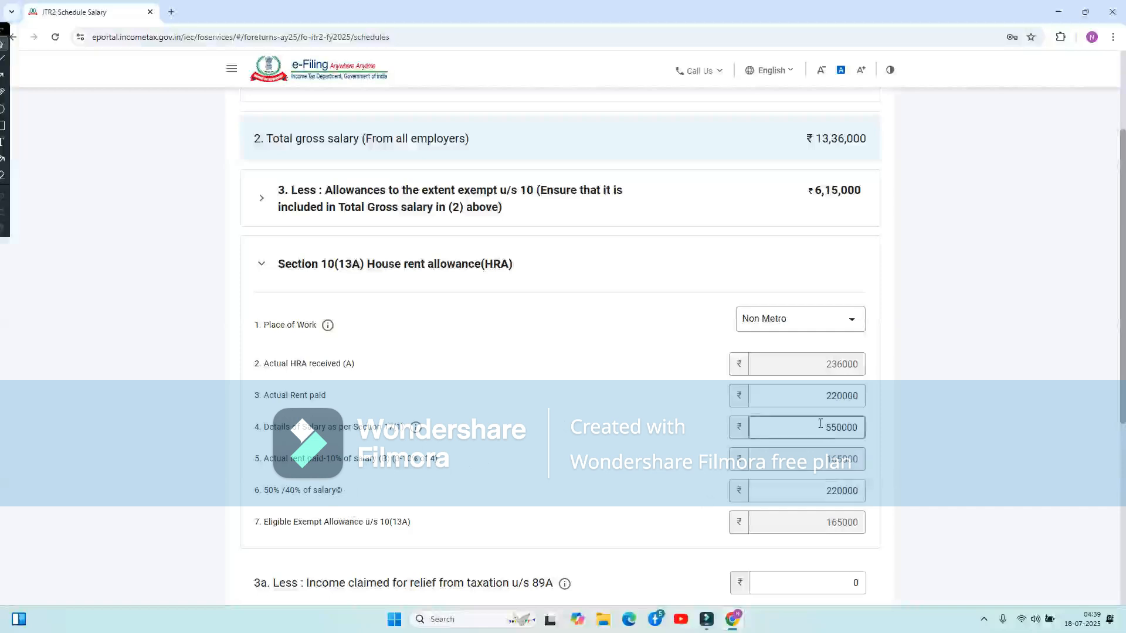
pyautogui.moveTo(812, 496); pyautogui.dragTo(889, 491)
pyautogui.click(889, 491)
pyautogui.click(293, 492)
pyautogui.click(789, 512)
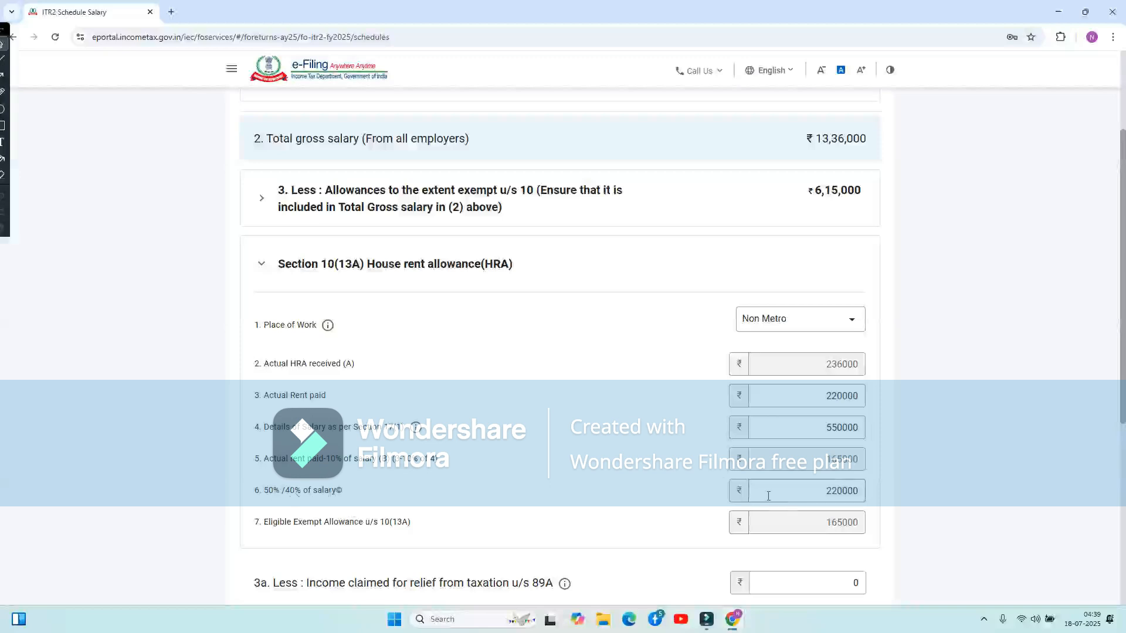
pyautogui.scroll(-1, 762, 492)
pyautogui.scroll(-5, 746, 489)
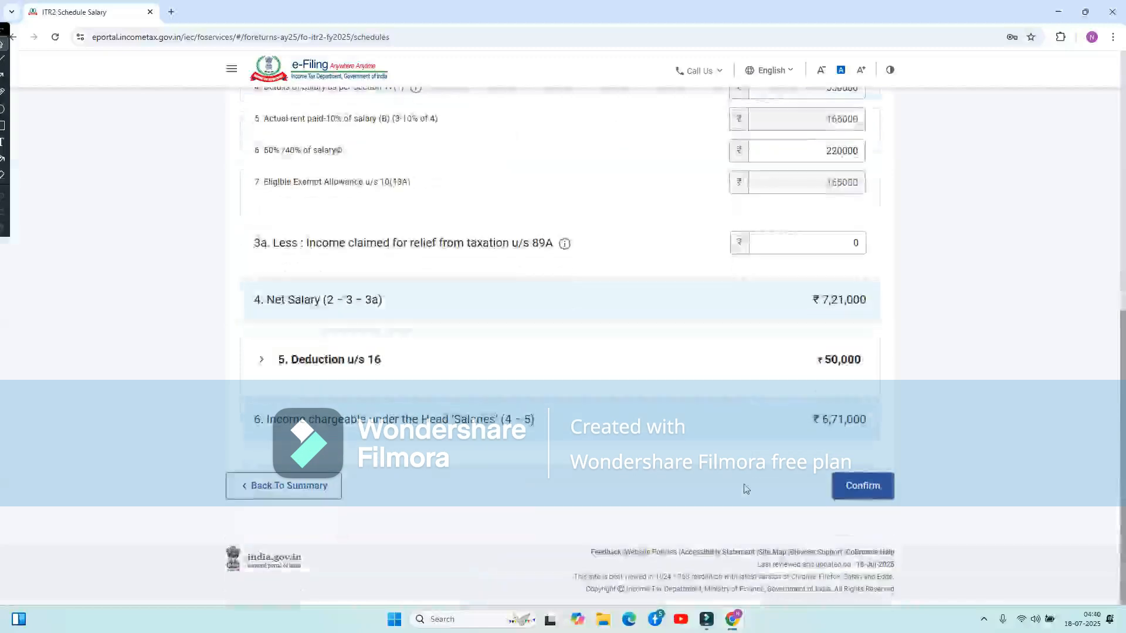
# Step: Check the Sec 10(13A) amount among the allowances exempt u/s 10 and confirm Schedule Salary
pyautogui.scroll(10, 617, 327)
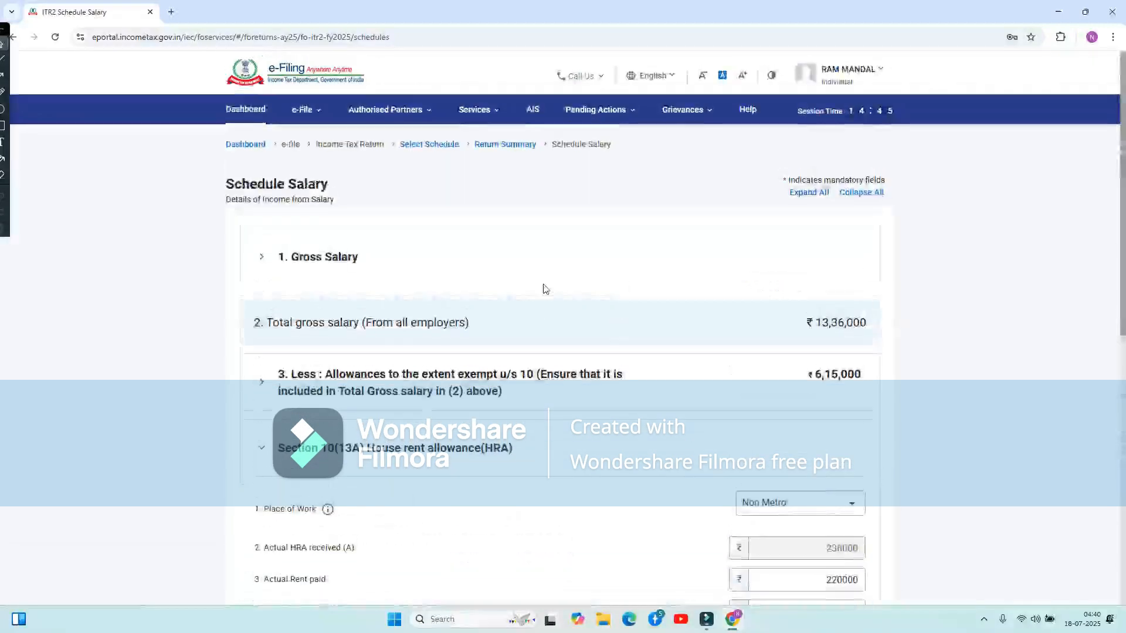
pyautogui.click(440, 361)
pyautogui.scroll(-2, 414, 378)
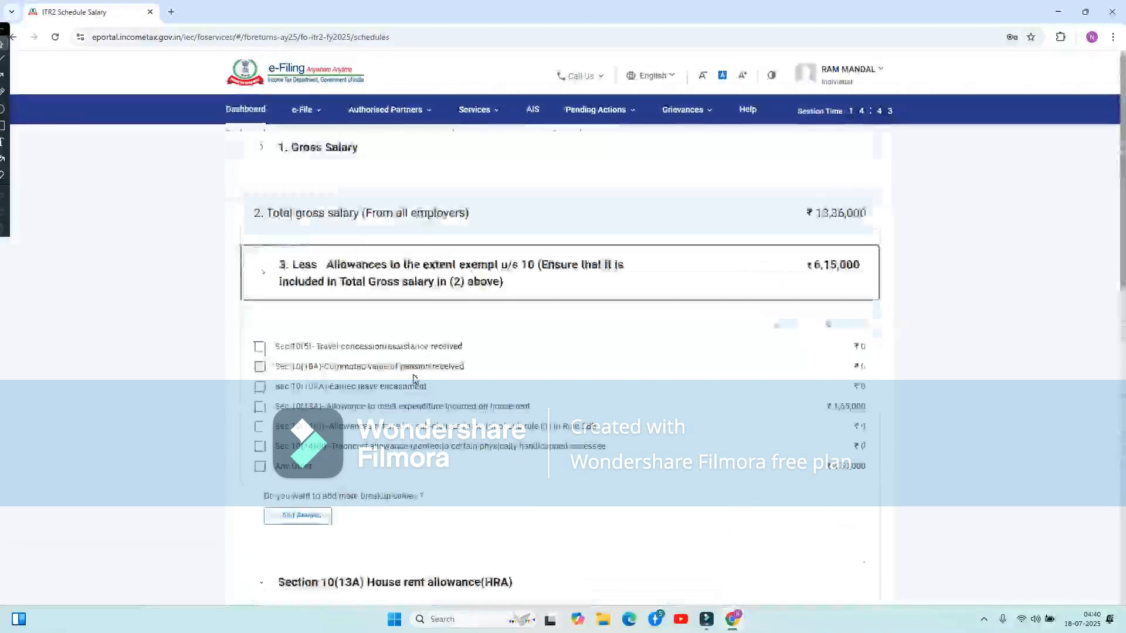
pyautogui.scroll(1, 723, 243)
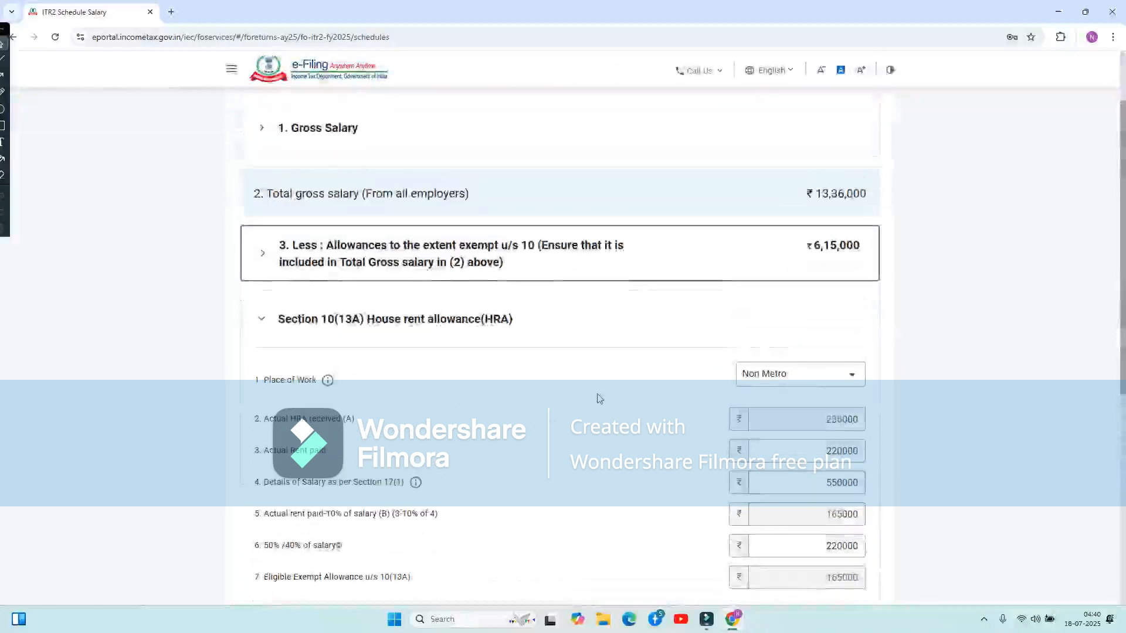
pyautogui.click(499, 265)
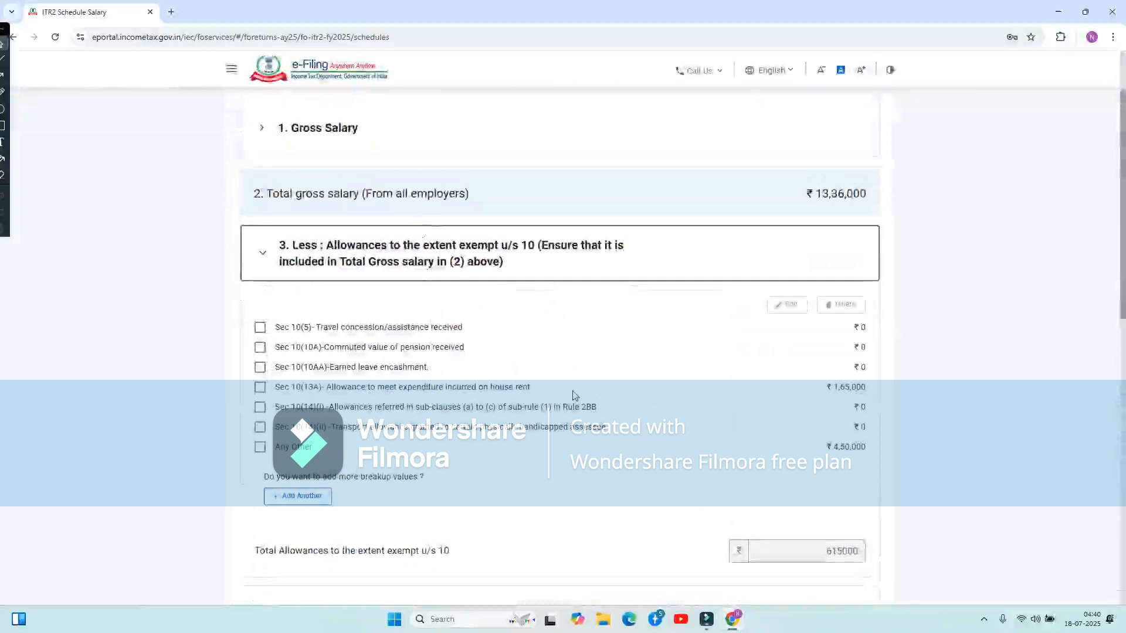
pyautogui.doubleClick(829, 388)
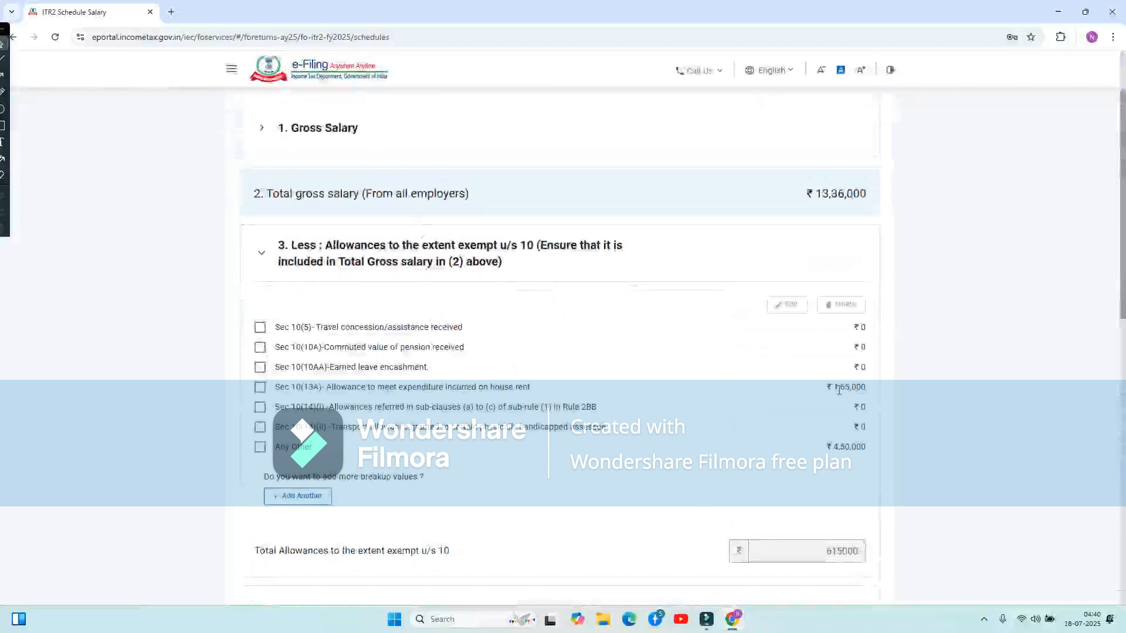
pyautogui.scroll(-15, 692, 399)
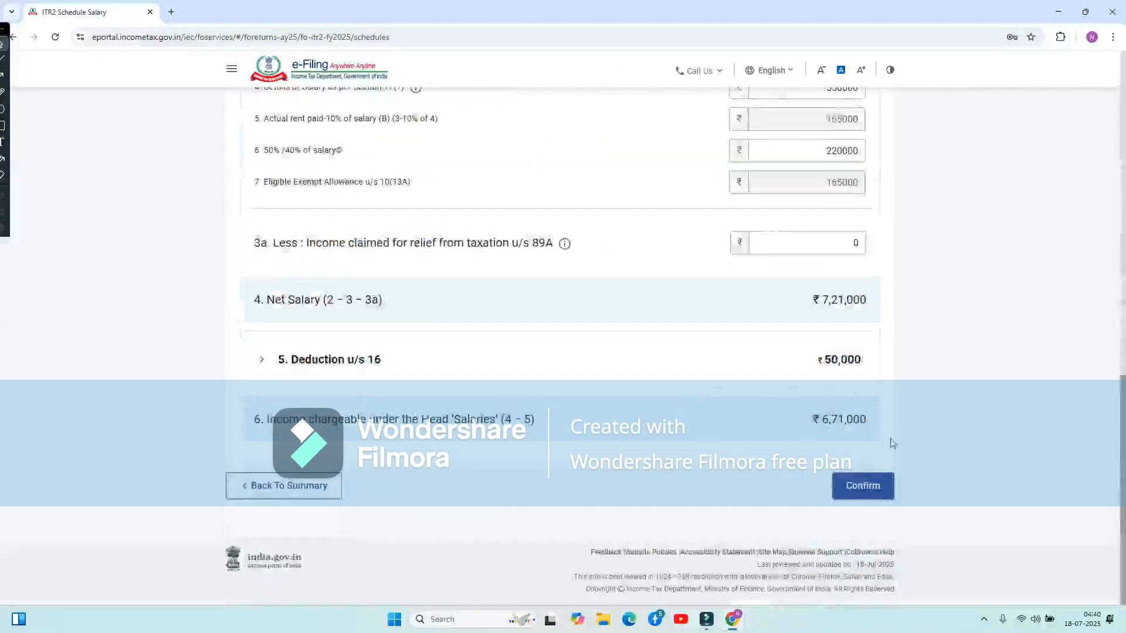
pyautogui.click(865, 488)
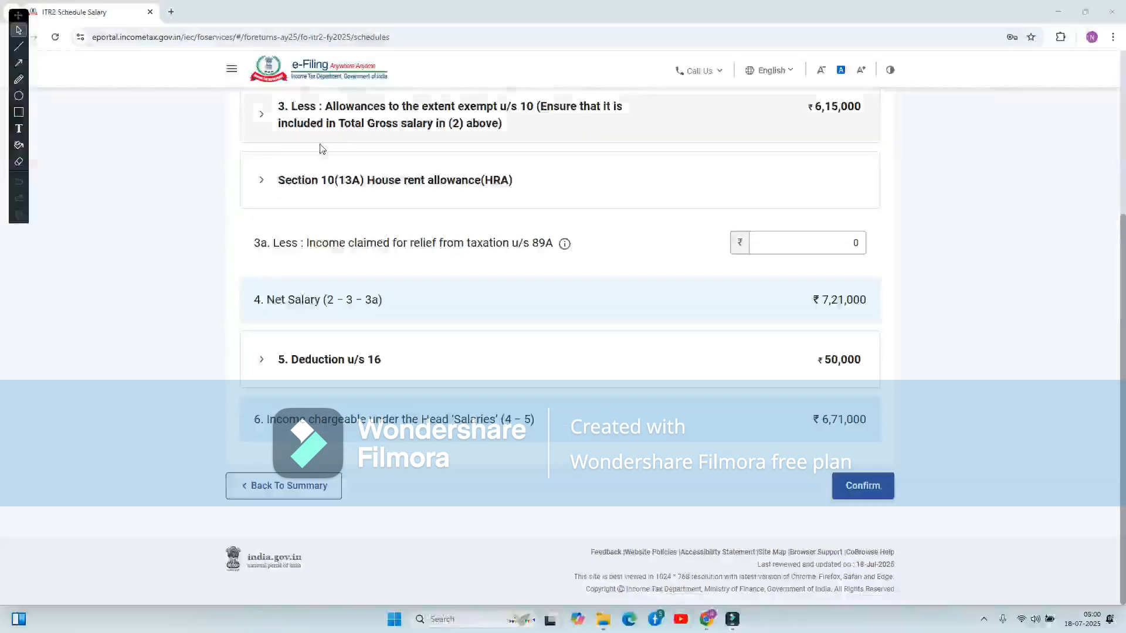
# Step: Review the gross salary, exempt allowances, net salary and Section 16 deduction, and confirm Schedule Salary
pyautogui.moveTo(24, 23); pyautogui.dragTo(2, 39)
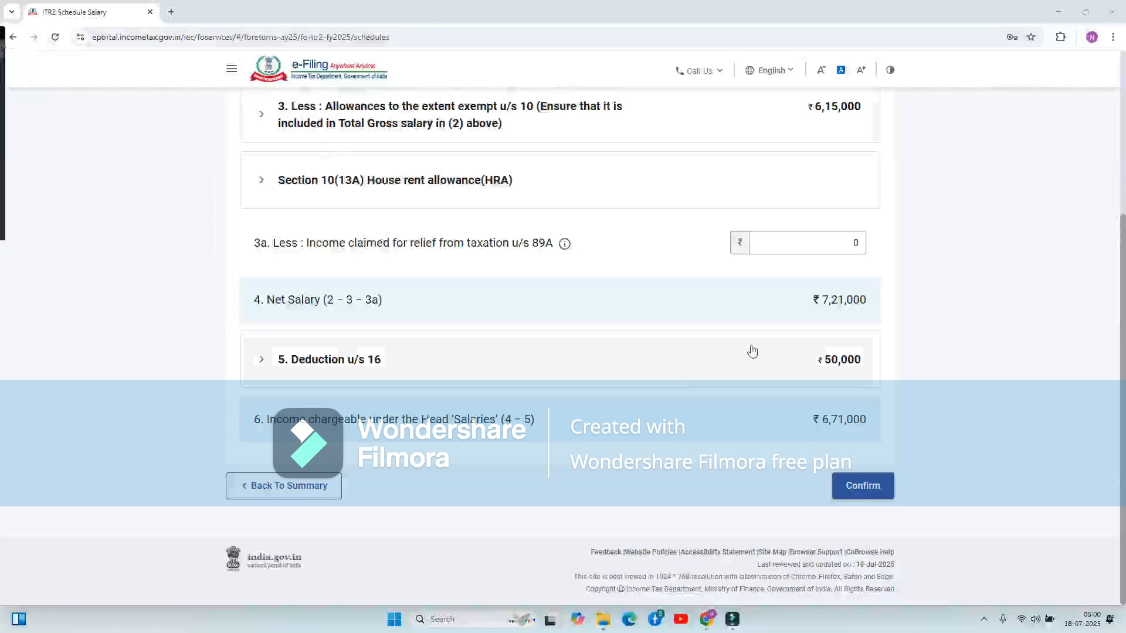
pyautogui.scroll(3, 722, 364)
pyautogui.scroll(2, 722, 363)
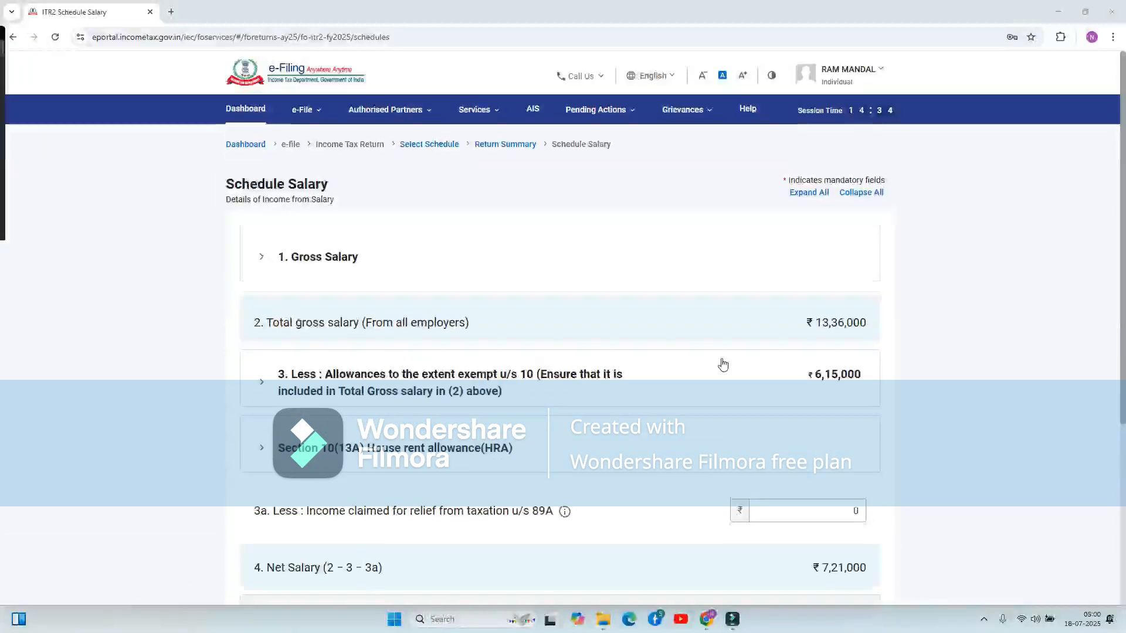
pyautogui.scroll(-5, 721, 364)
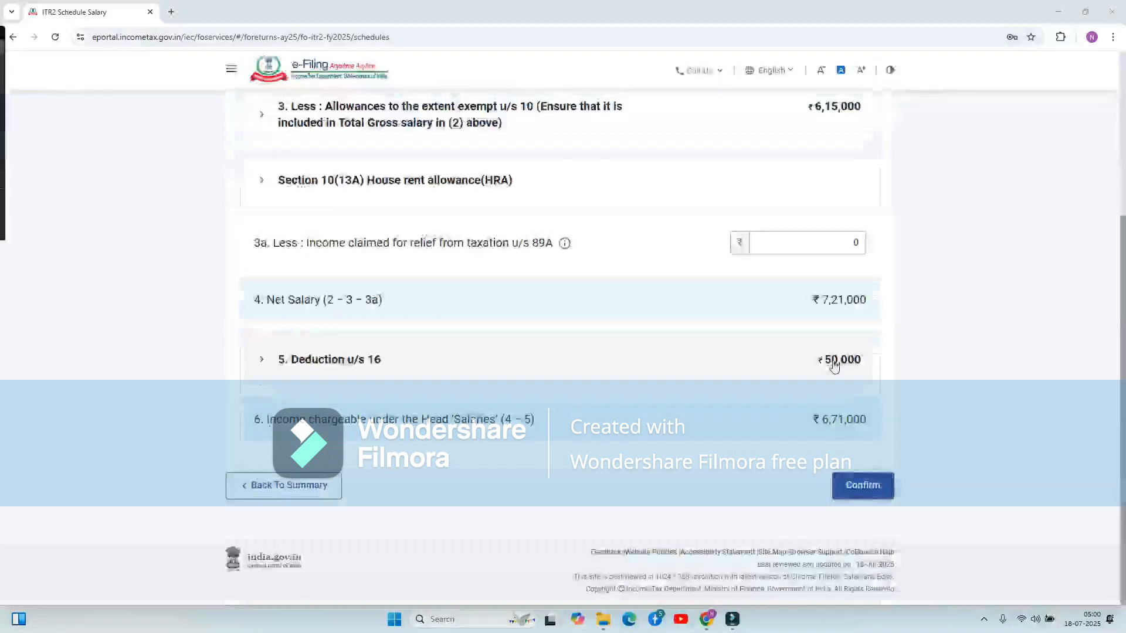
pyautogui.click(864, 486)
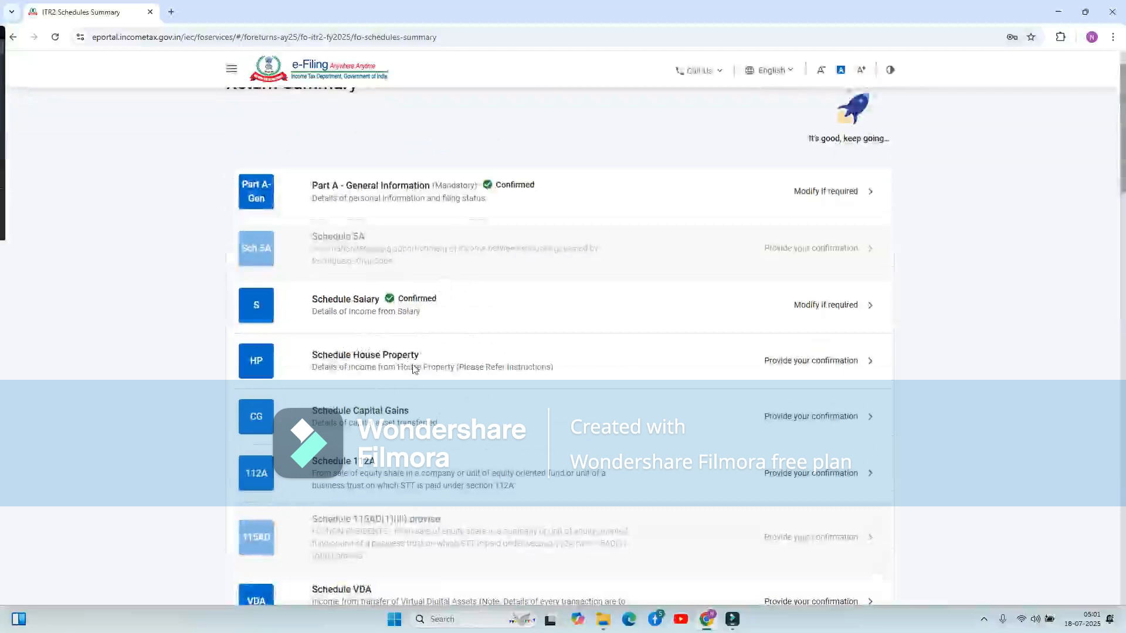
# Step: Open Schedule House Property and add a new house property entry
pyautogui.click(386, 357)
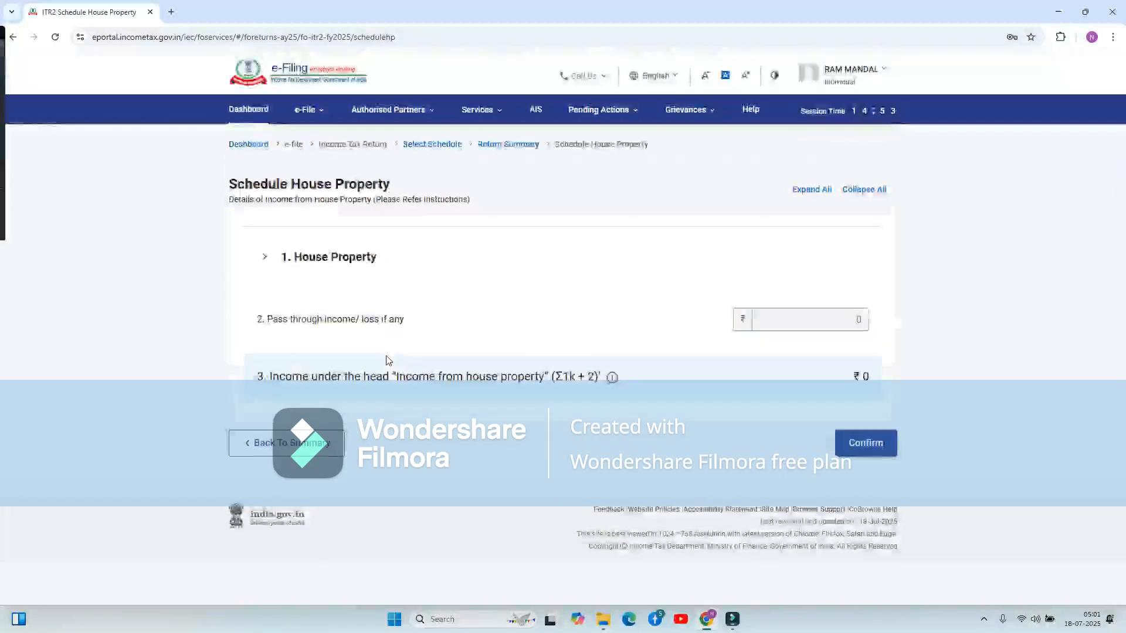
pyautogui.click(330, 258)
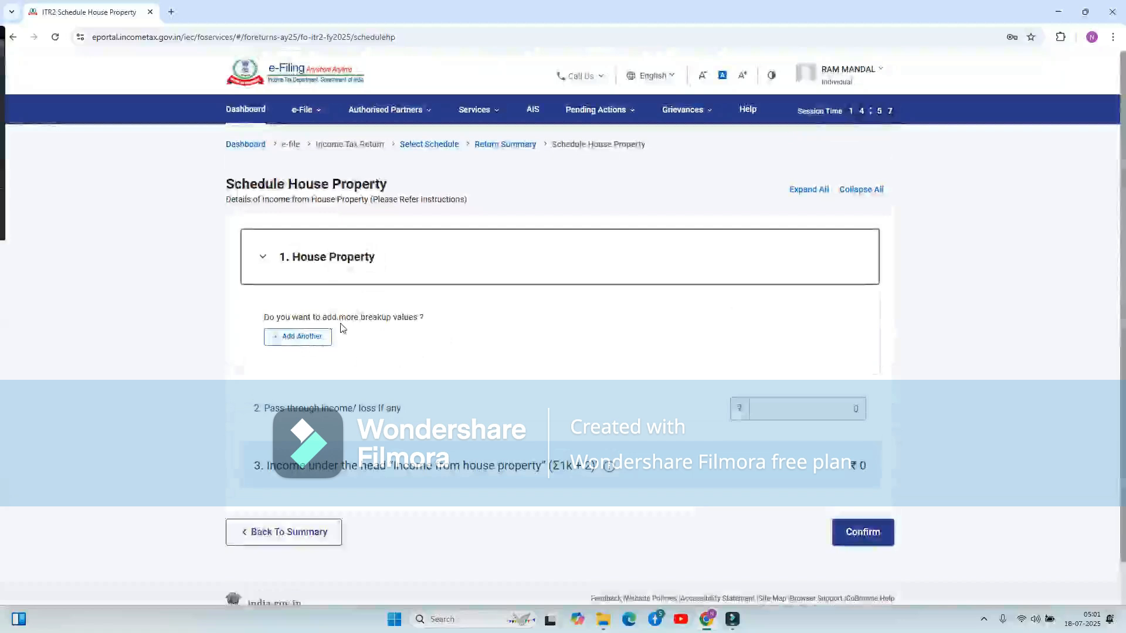
pyautogui.click(299, 338)
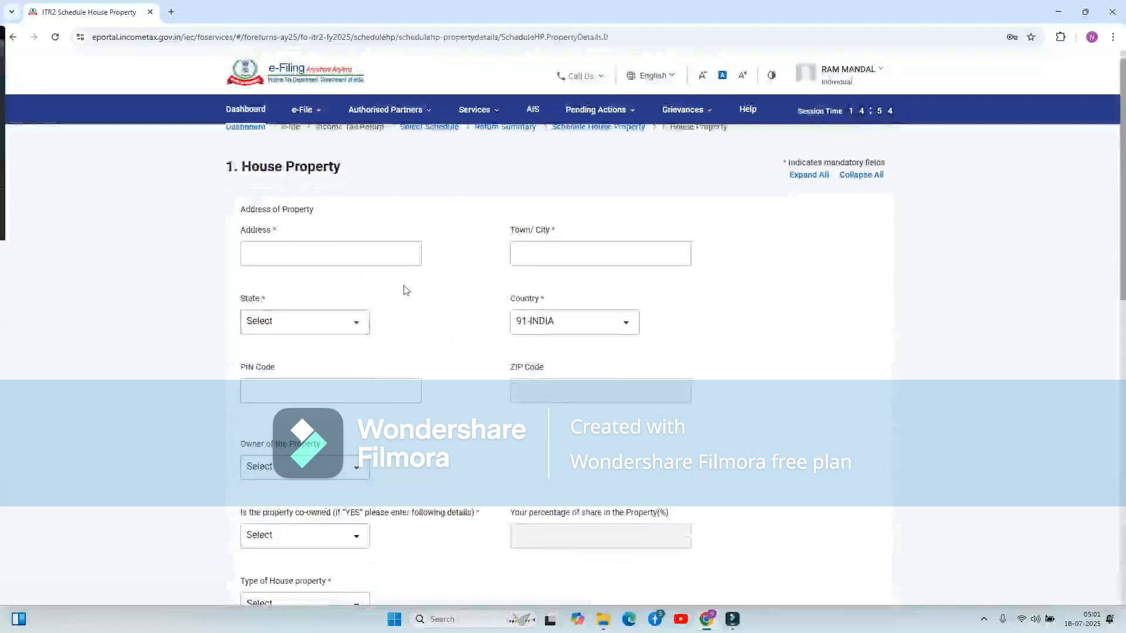
# Step: Fill in the address and town/city of the house property
pyautogui.click(337, 250)
pyautogui.write('s/o')
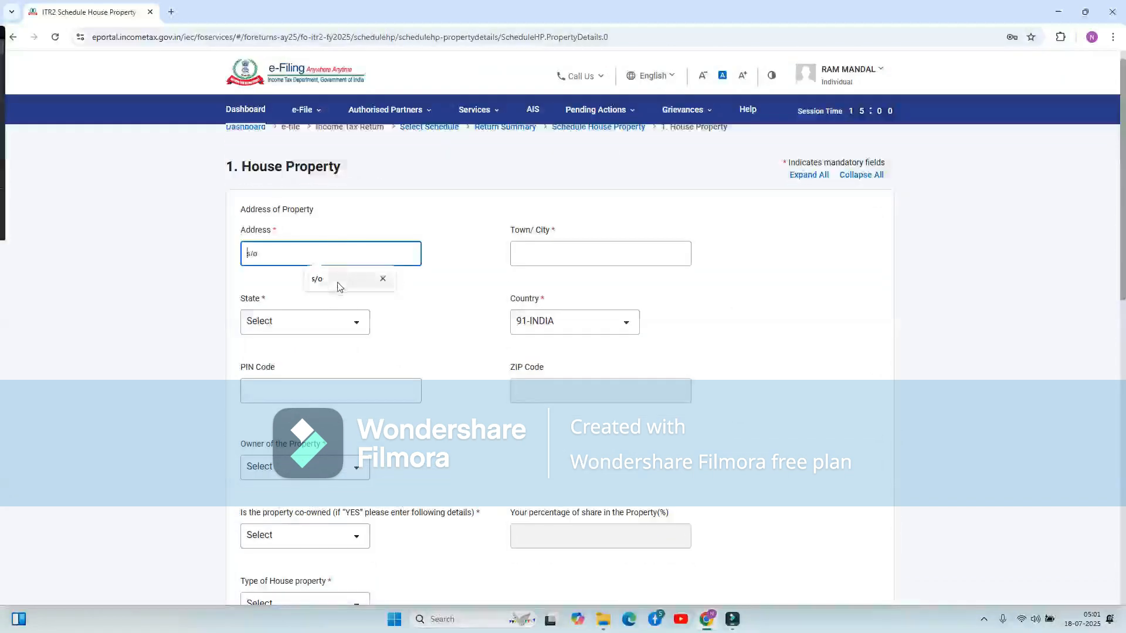
pyautogui.click(434, 303)
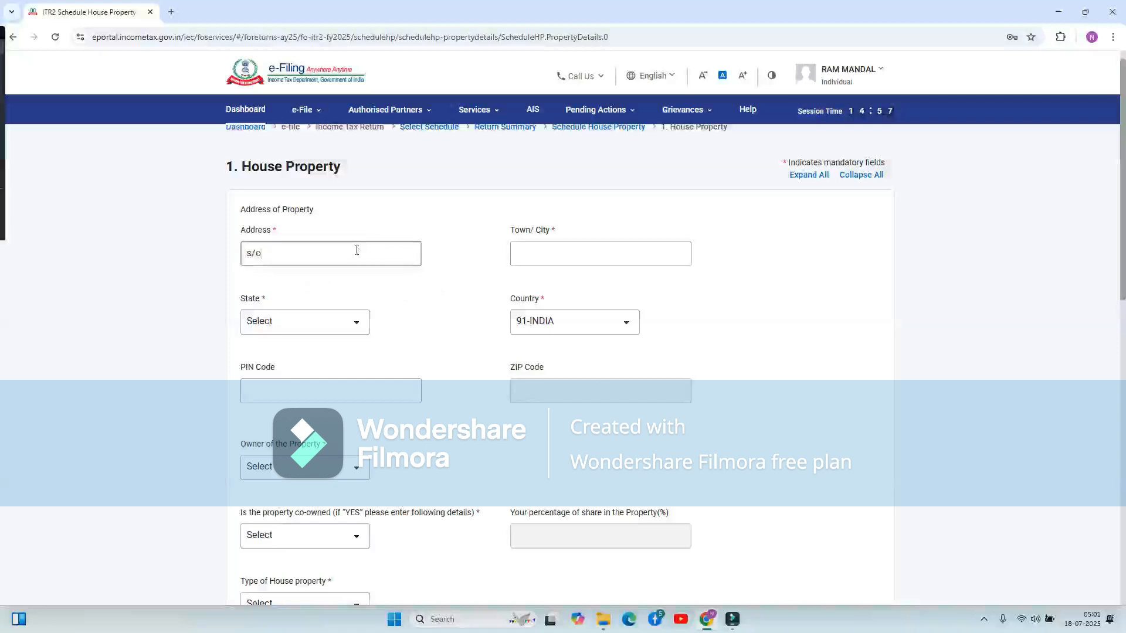
pyautogui.click(561, 251)
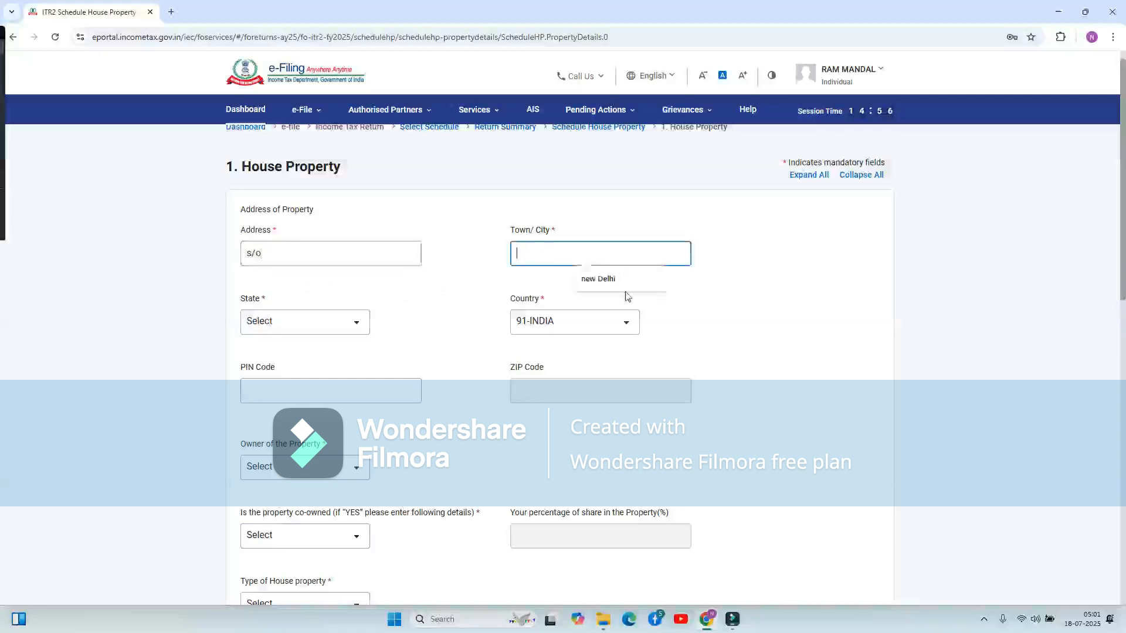
pyautogui.click(598, 279)
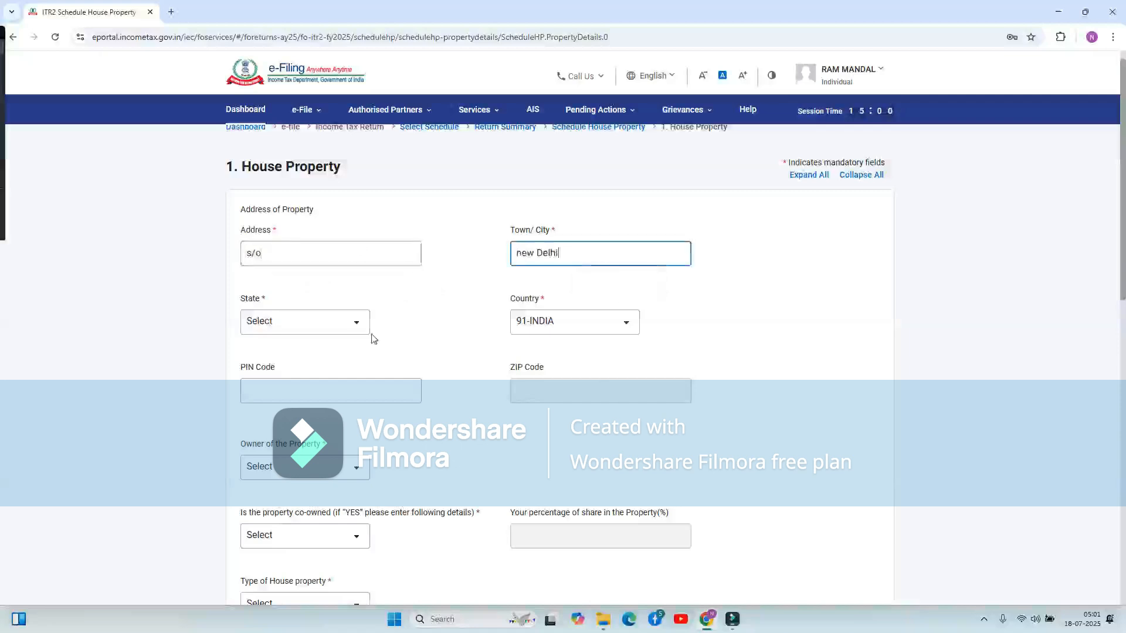
# Step: Set the property's state to 09-Delhi and enter its postal PIN code
pyautogui.click(339, 326)
pyautogui.scroll(-3, 279, 487)
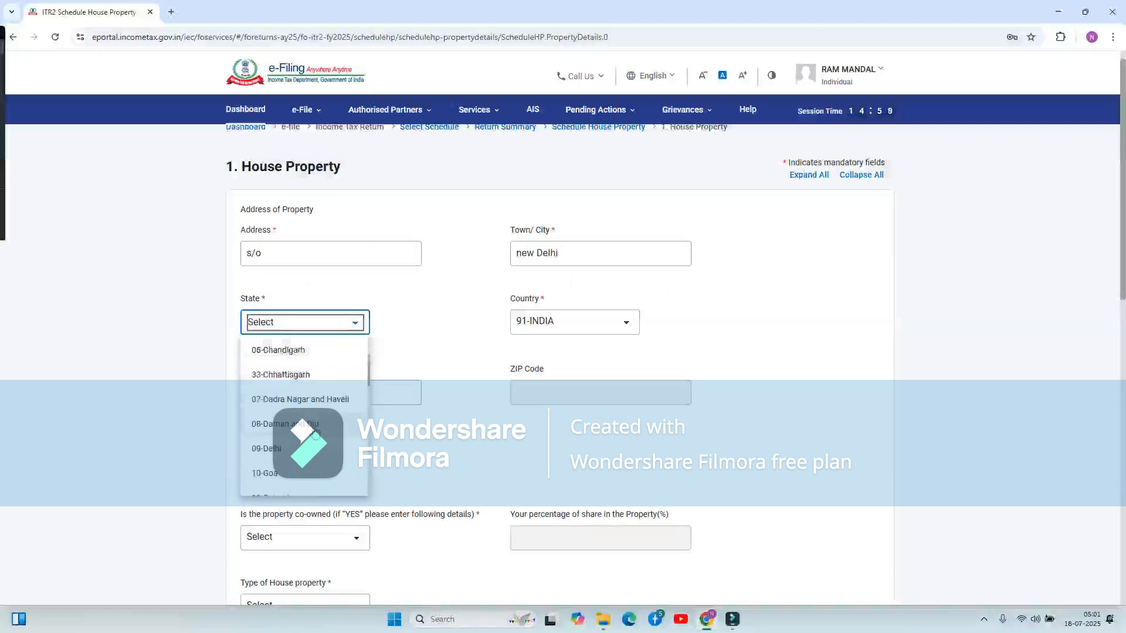
pyautogui.click(288, 449)
pyautogui.click(361, 389)
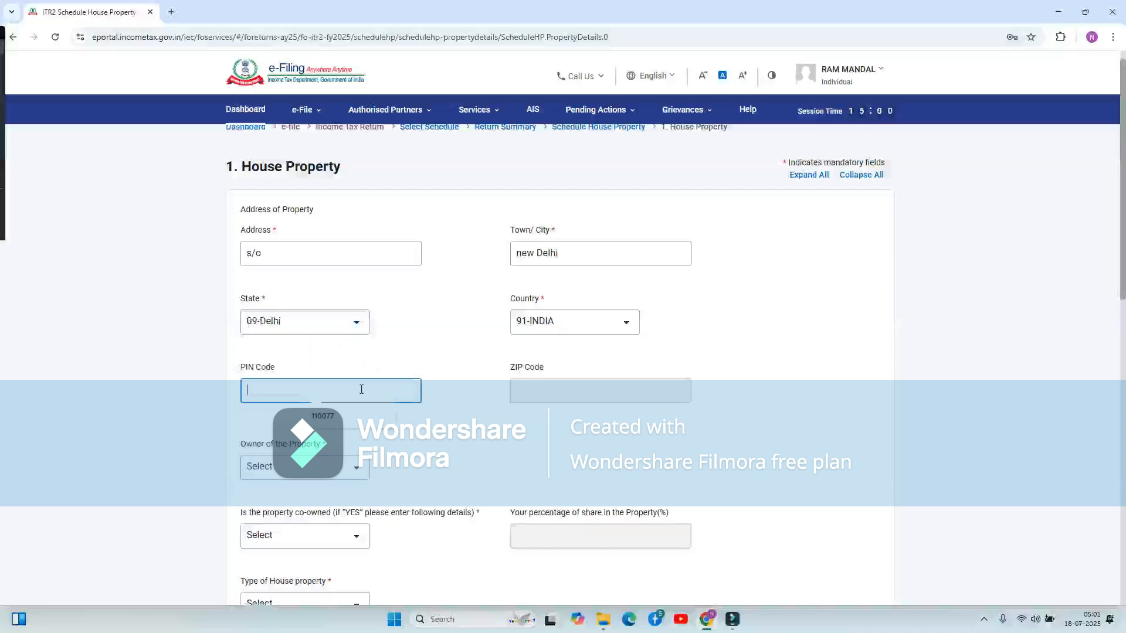
pyautogui.write('110077')
pyautogui.click(363, 412)
# Step: Set the owner of the property to Self and the co-owned question to NO
pyautogui.click(337, 472)
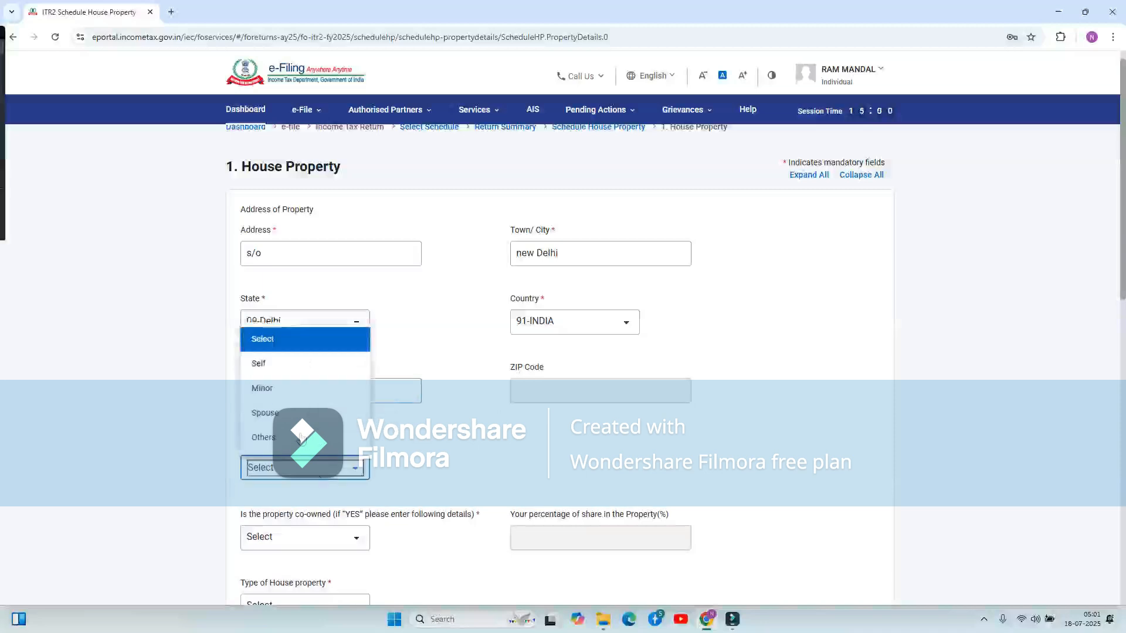
pyautogui.click(268, 365)
pyautogui.scroll(-2, 409, 423)
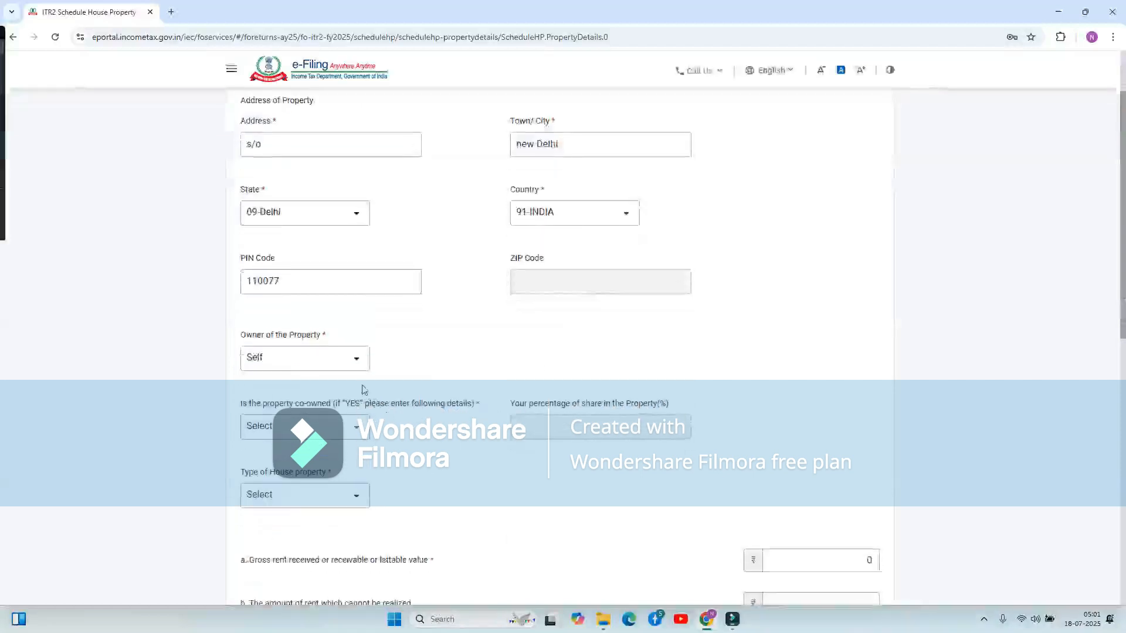
pyautogui.scroll(-1, 338, 365)
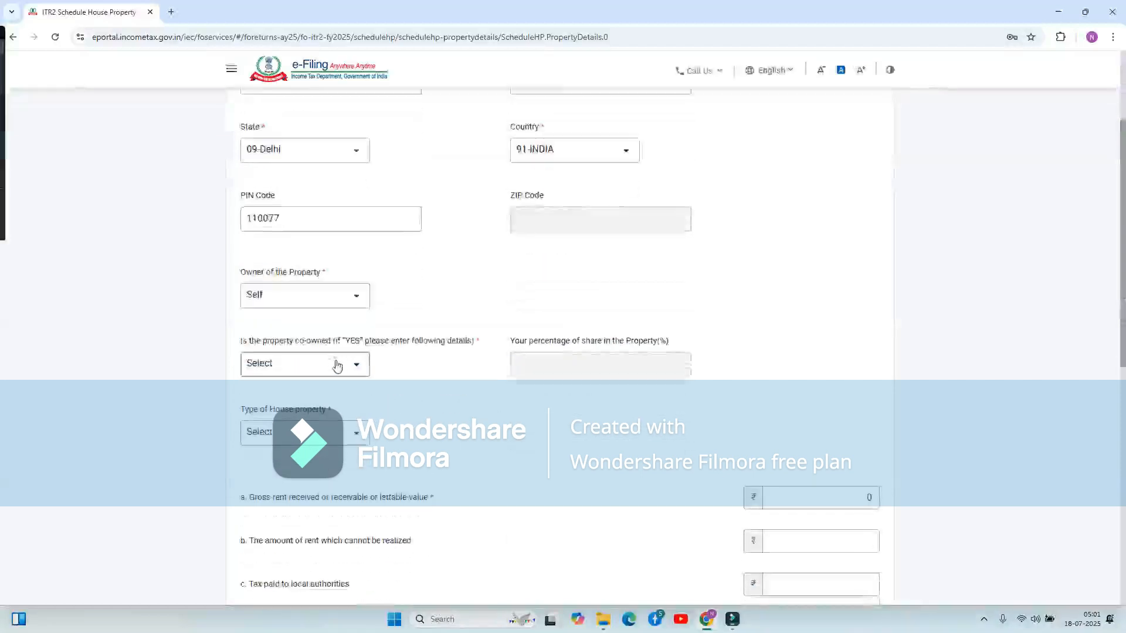
pyautogui.click(297, 365)
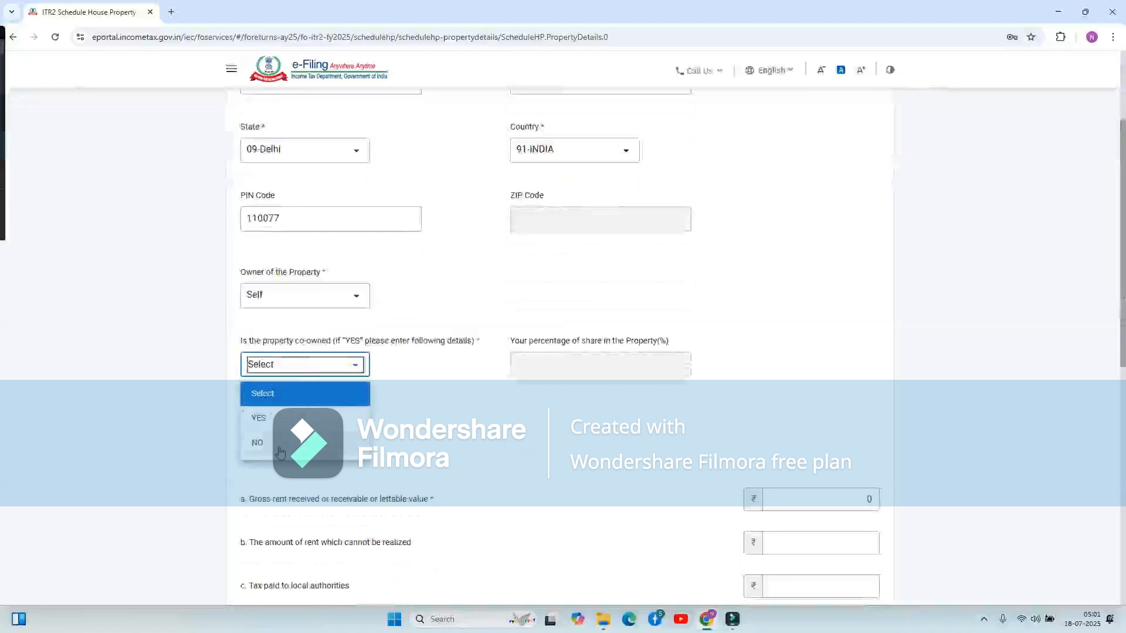
pyautogui.click(258, 443)
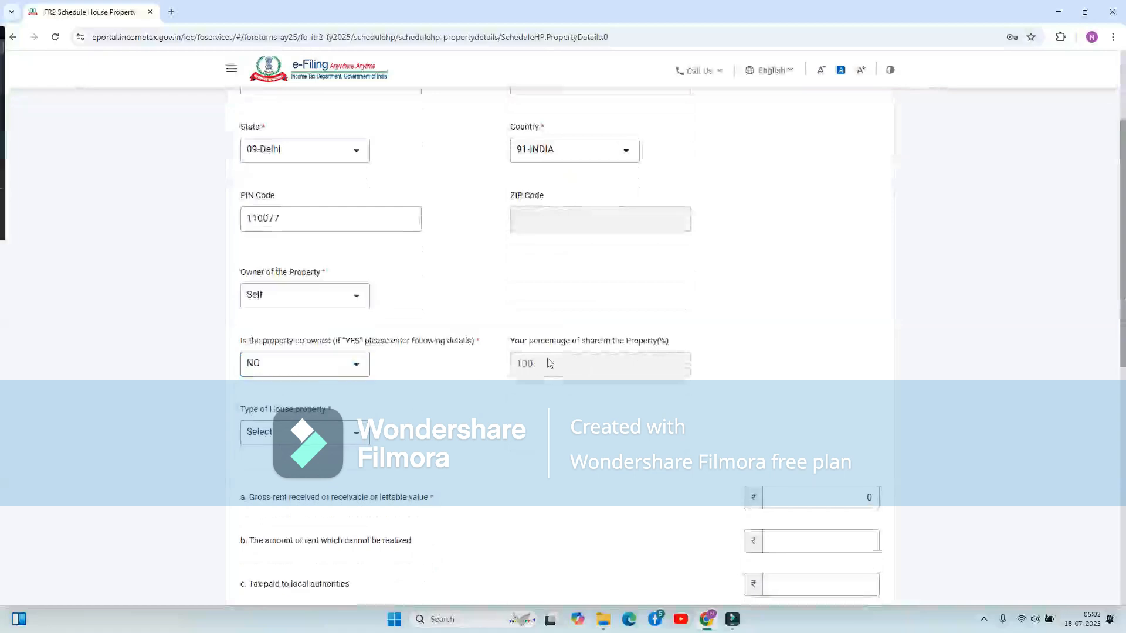
# Step: Set the type of house property to Let Out and add a tenant entry with the name "abc"
pyautogui.scroll(-1, 393, 350)
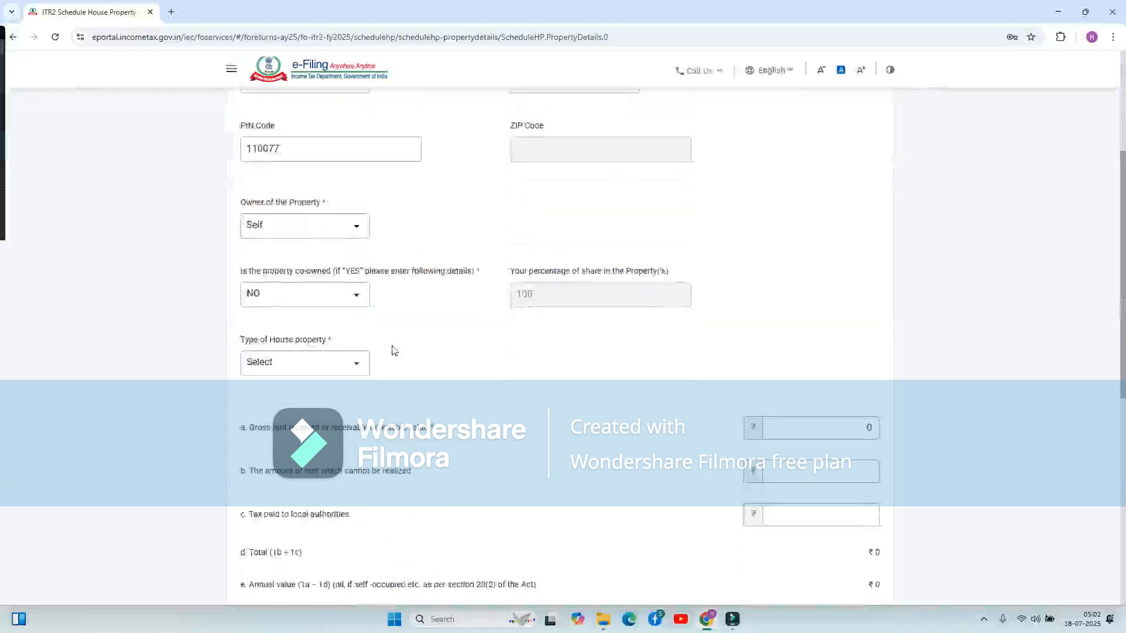
pyautogui.click(324, 369)
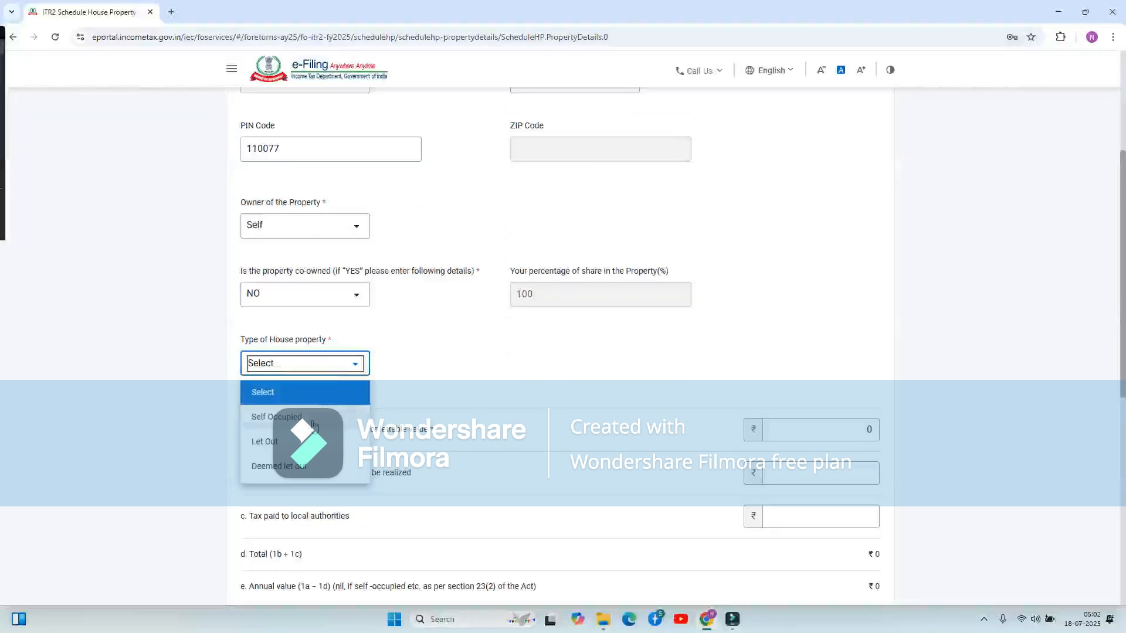
pyautogui.click(284, 447)
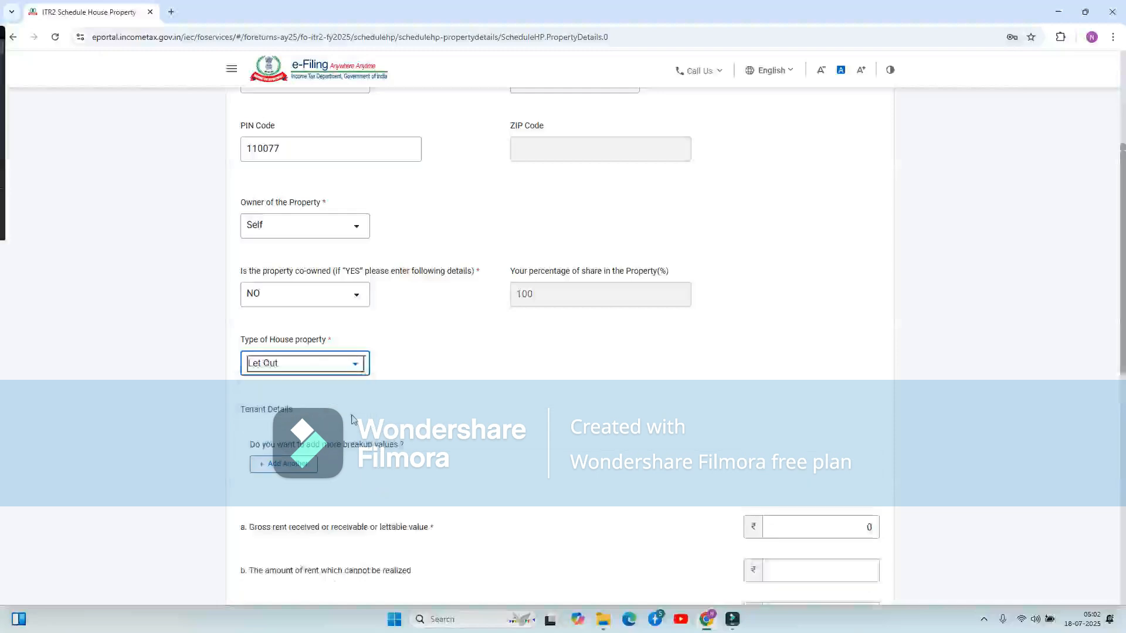
pyautogui.scroll(-2, 322, 383)
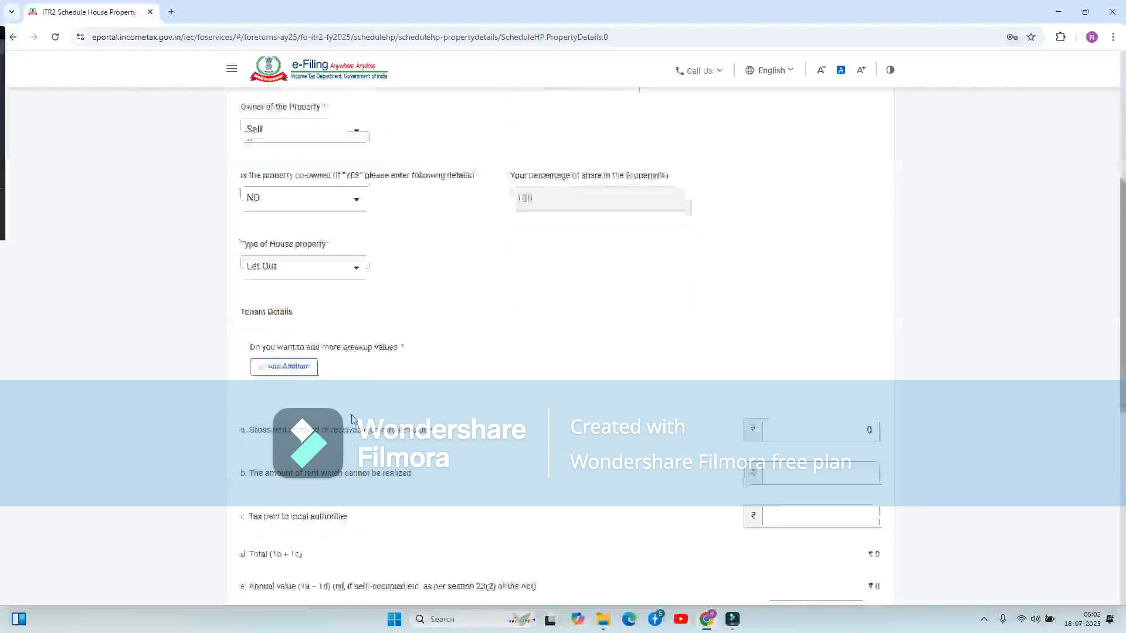
pyautogui.click(288, 361)
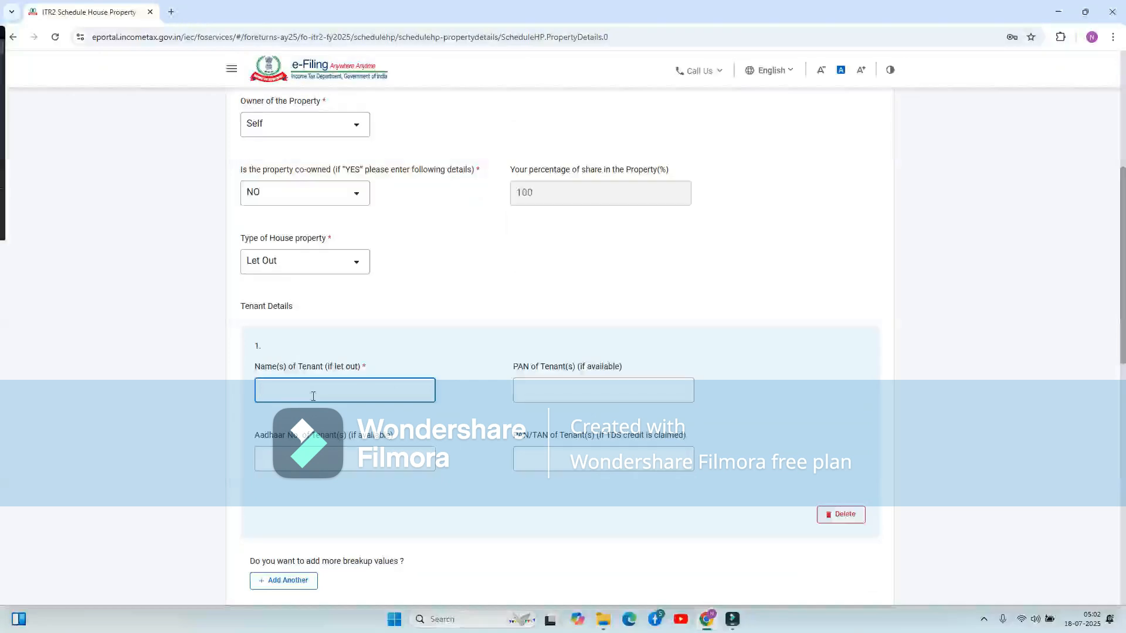
pyautogui.write('a')
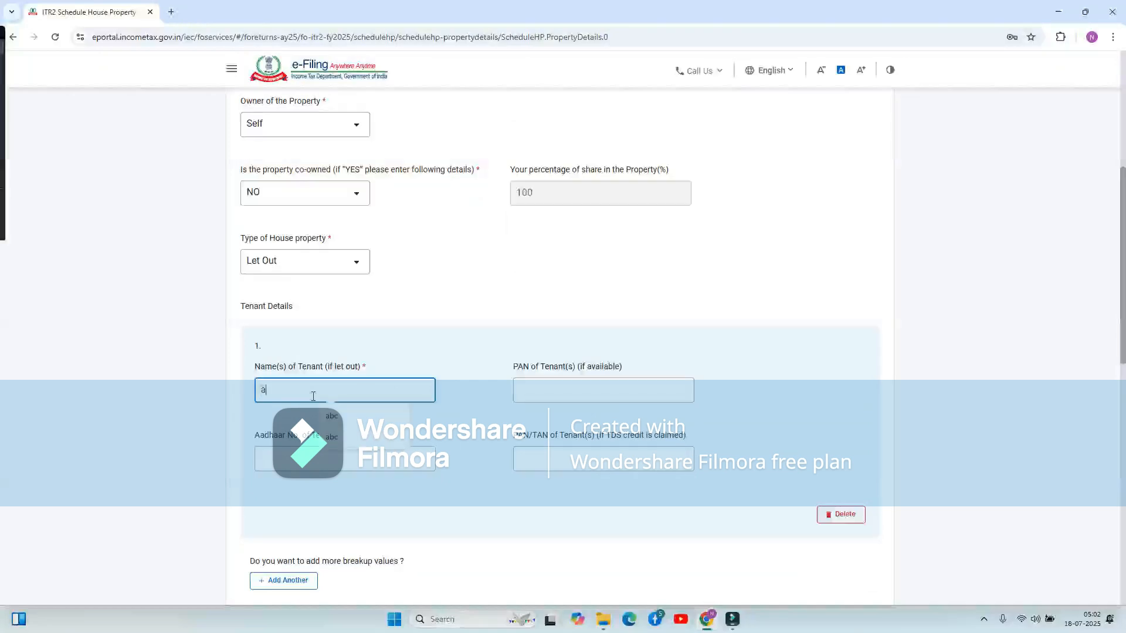
pyautogui.click(530, 340)
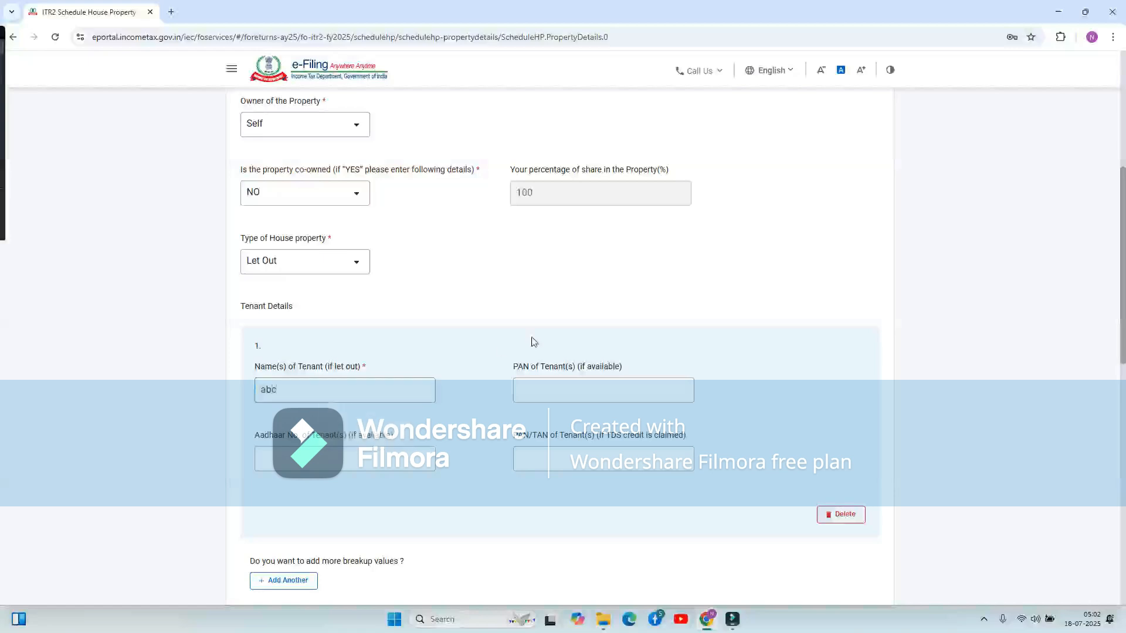
# Step: Enter 348000 as the gross rent received or receivable for the let-out property
pyautogui.scroll(-2, 530, 337)
pyautogui.scroll(-3, 720, 422)
pyautogui.click(843, 311)
pyautogui.moveTo(866, 314); pyautogui.dragTo(877, 315)
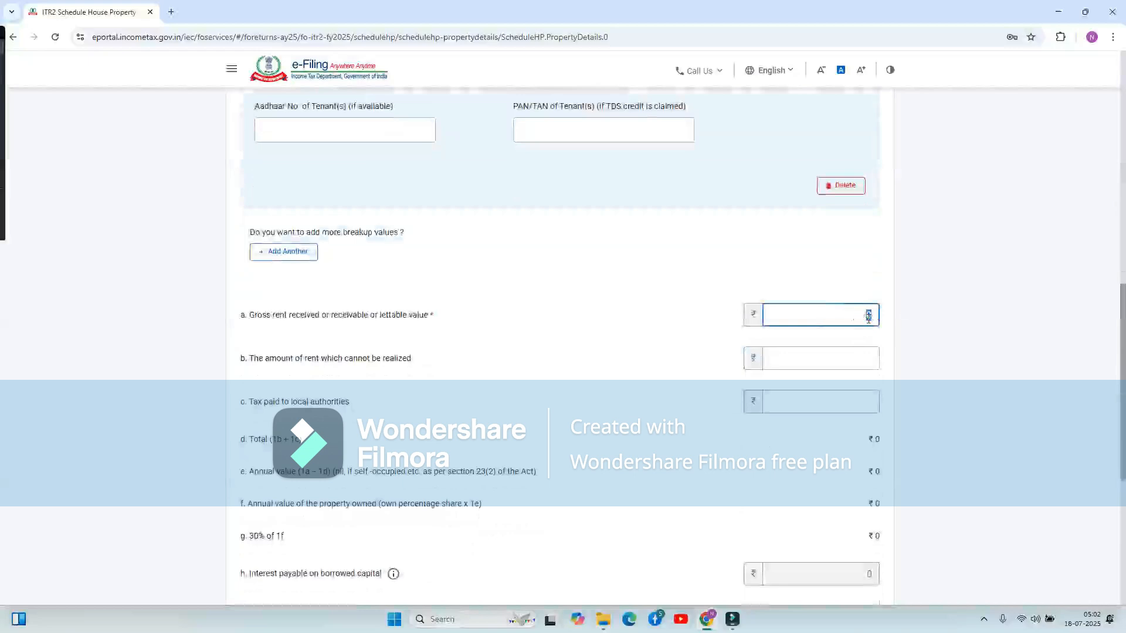
pyautogui.write('348000')
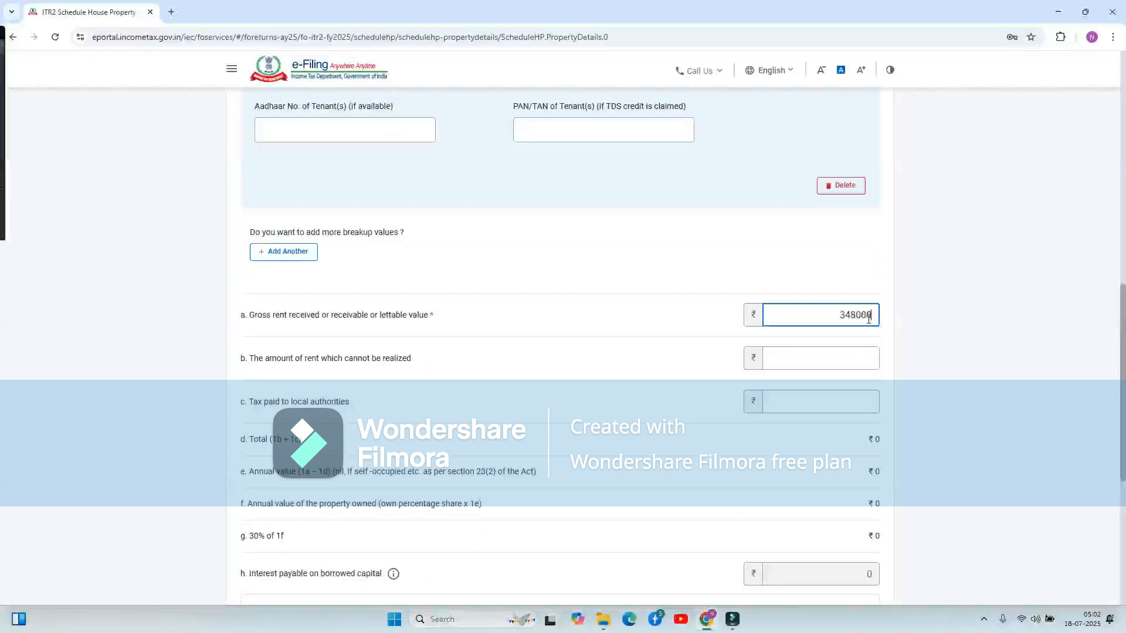
pyautogui.click(725, 342)
pyautogui.click(817, 360)
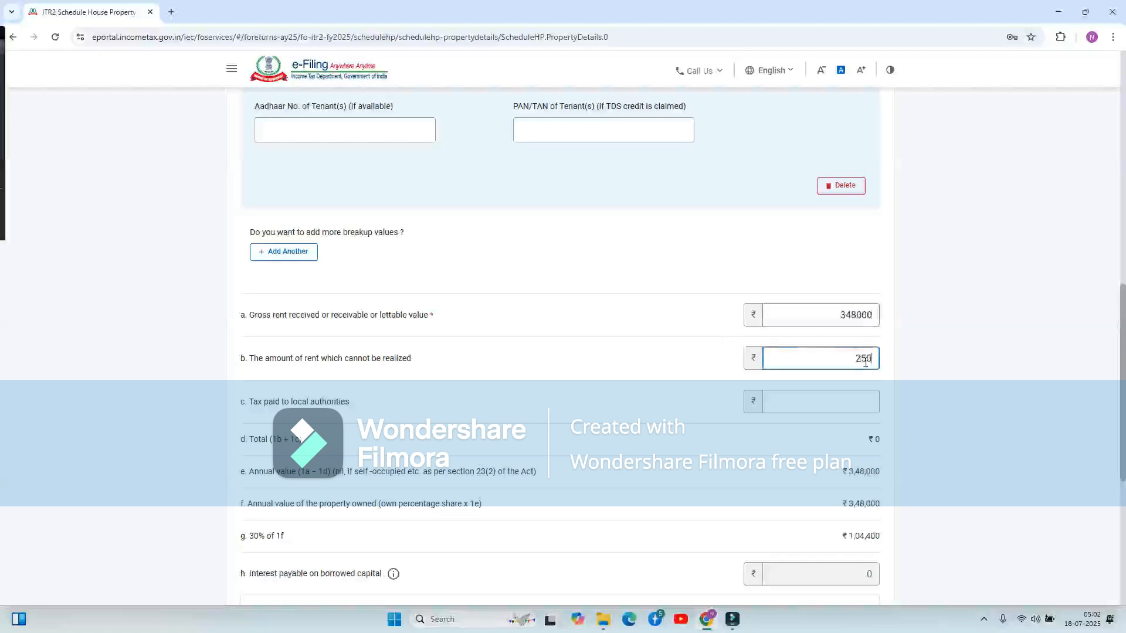
pyautogui.click(916, 357)
pyautogui.click(839, 353)
pyautogui.moveTo(839, 354); pyautogui.dragTo(911, 356)
pyautogui.press('BackSpace')
# Step: Try 2500 as the tax paid to local authorities and clear the amount again
pyautogui.click(824, 395)
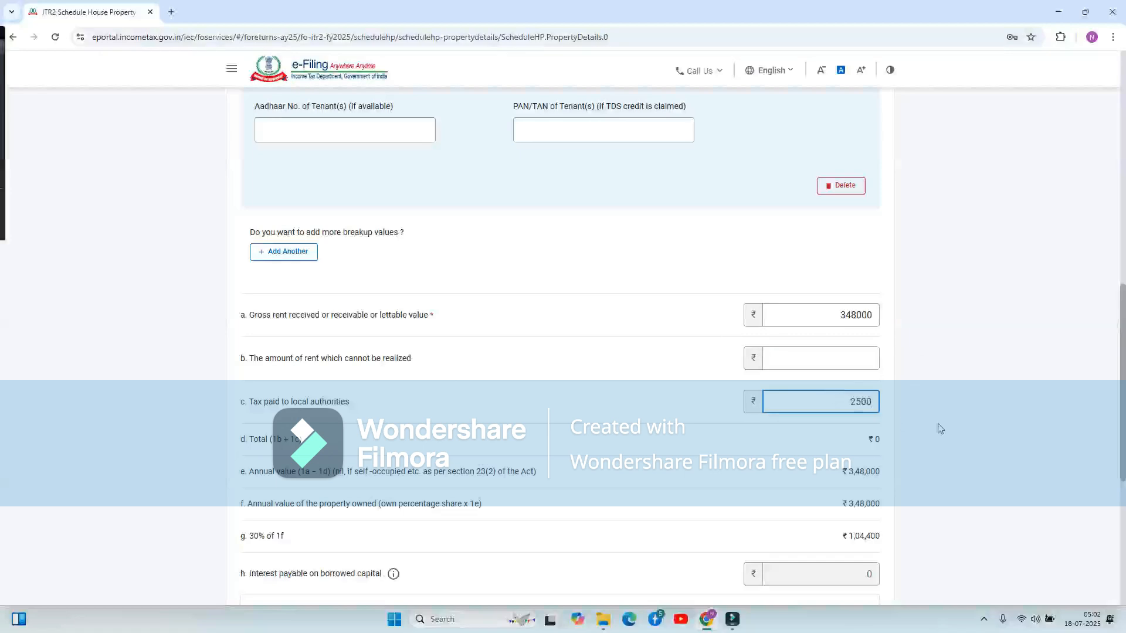
pyautogui.press('BackSpace')
pyautogui.press('BackSpace')
pyautogui.press('BackSpace')
pyautogui.click(938, 404)
pyautogui.click(865, 395)
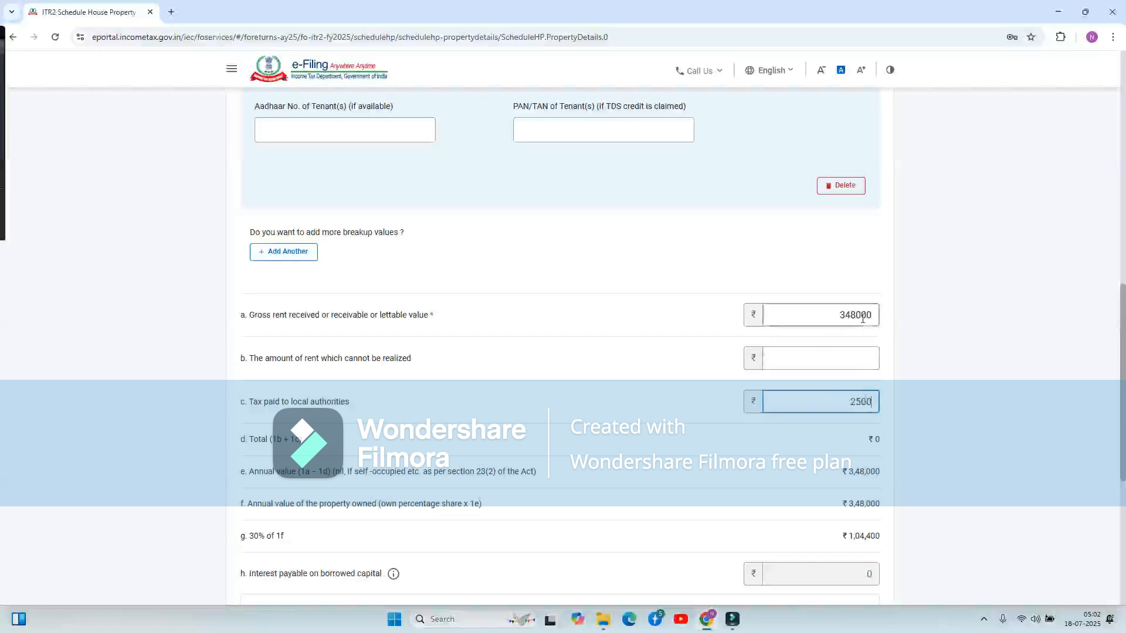
pyautogui.click(908, 460)
pyautogui.moveTo(832, 403); pyautogui.dragTo(896, 402)
pyautogui.press('BackSpace')
pyautogui.click(721, 455)
# Step: Review the property's annual value, 30% deduction, Section 24(b) interest section and income from house property
pyautogui.scroll(-1, 636, 443)
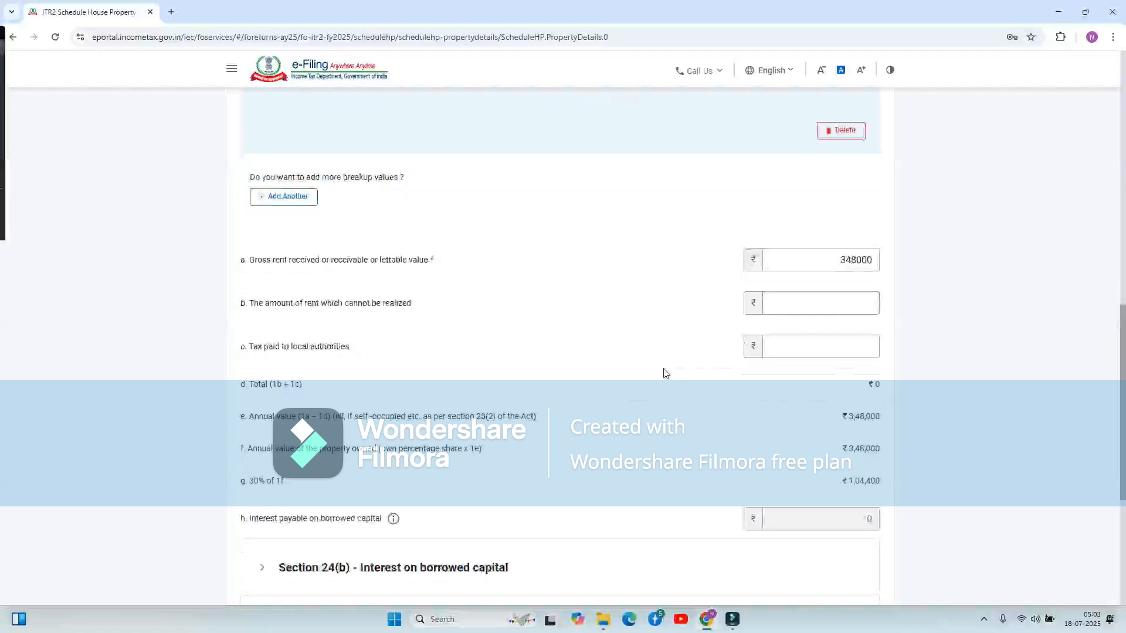
pyautogui.scroll(2, 664, 373)
pyautogui.scroll(-3, 665, 373)
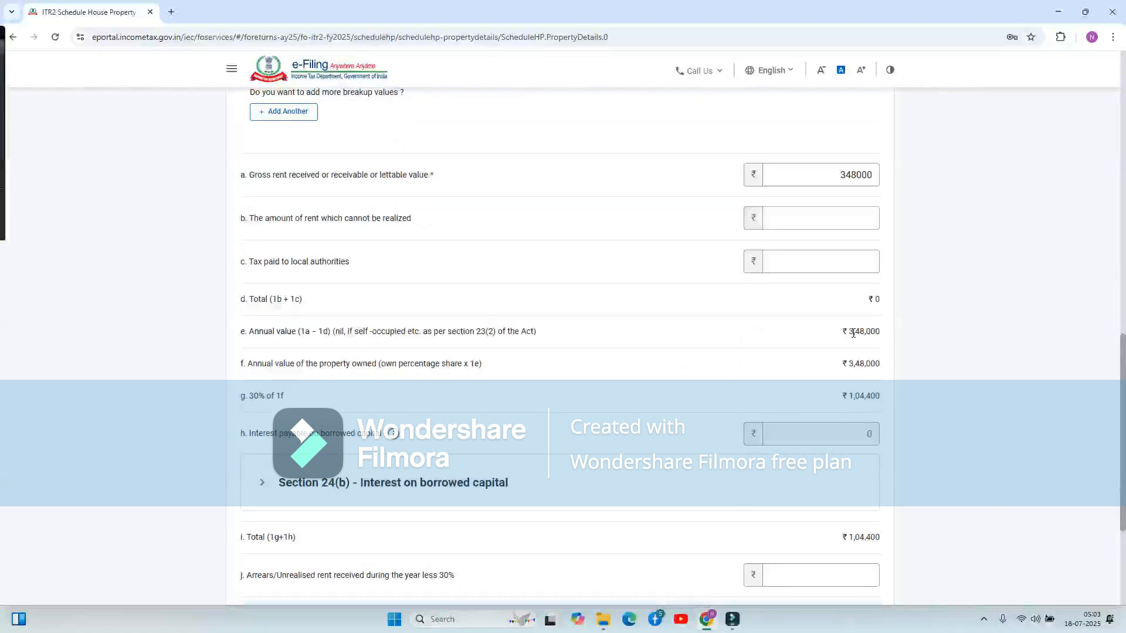
pyautogui.moveTo(844, 328); pyautogui.dragTo(880, 331)
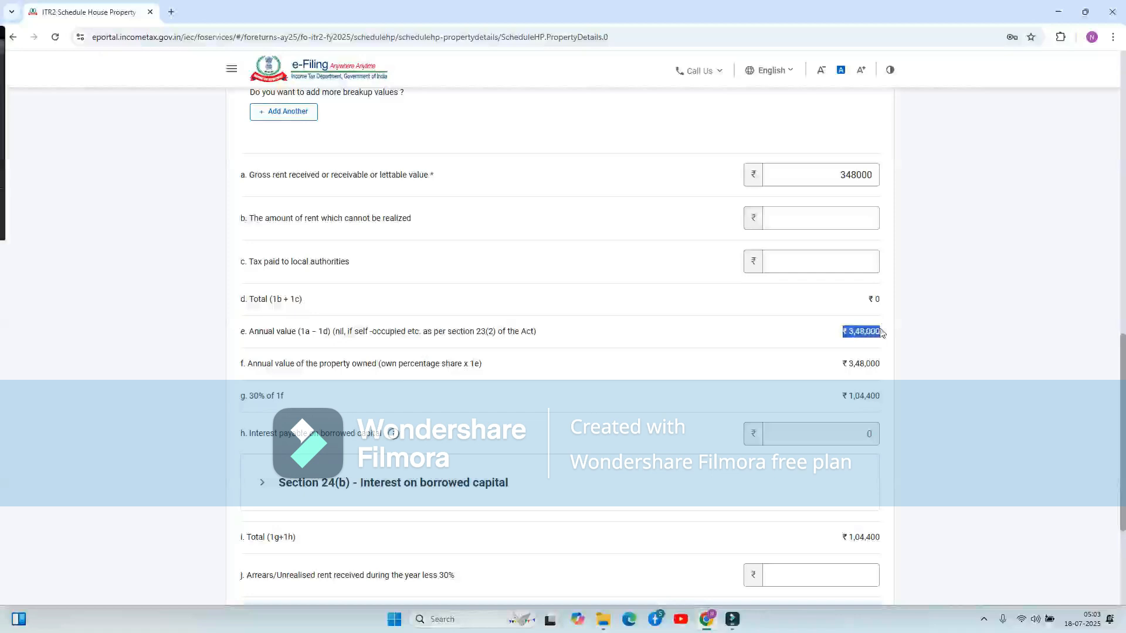
pyautogui.click(858, 398)
pyautogui.scroll(-3, 859, 399)
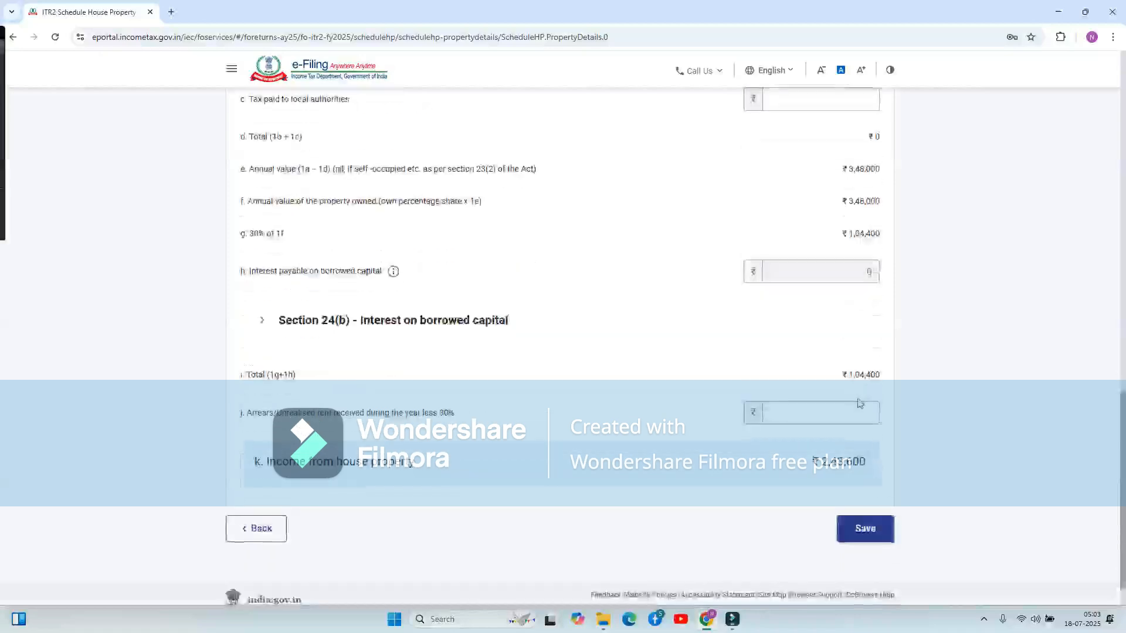
pyautogui.scroll(10, 573, 276)
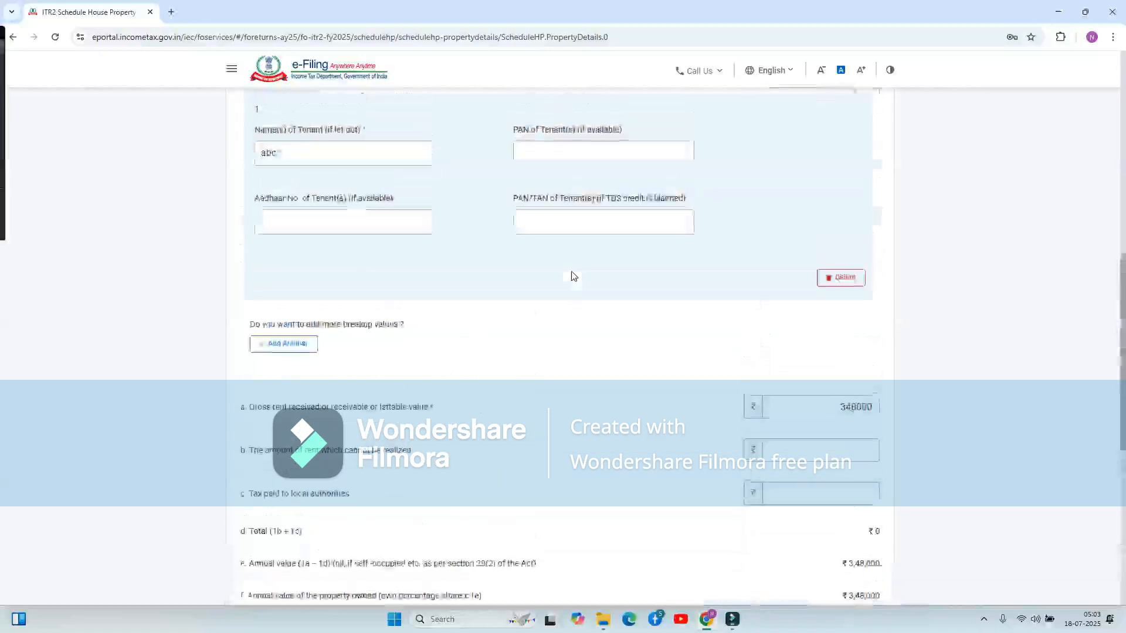
# Step: Add a loan entry under Section 24(b) - Interest on borrowed capital and set Bank as the source of the loan
pyautogui.scroll(-12, 573, 276)
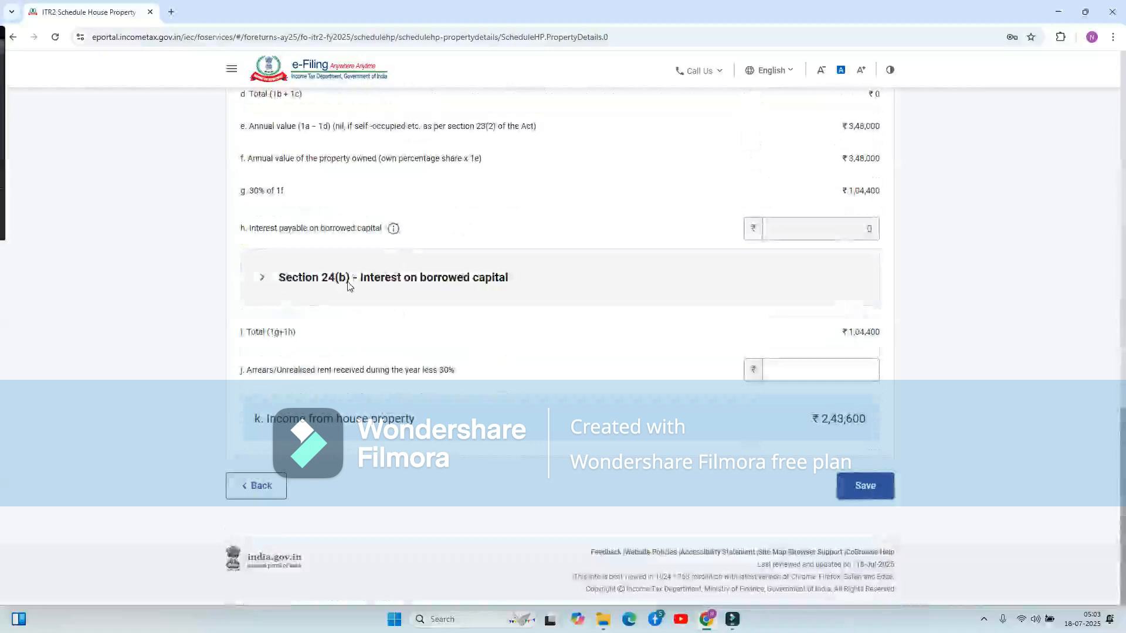
pyautogui.doubleClick(414, 279)
pyautogui.click(382, 276)
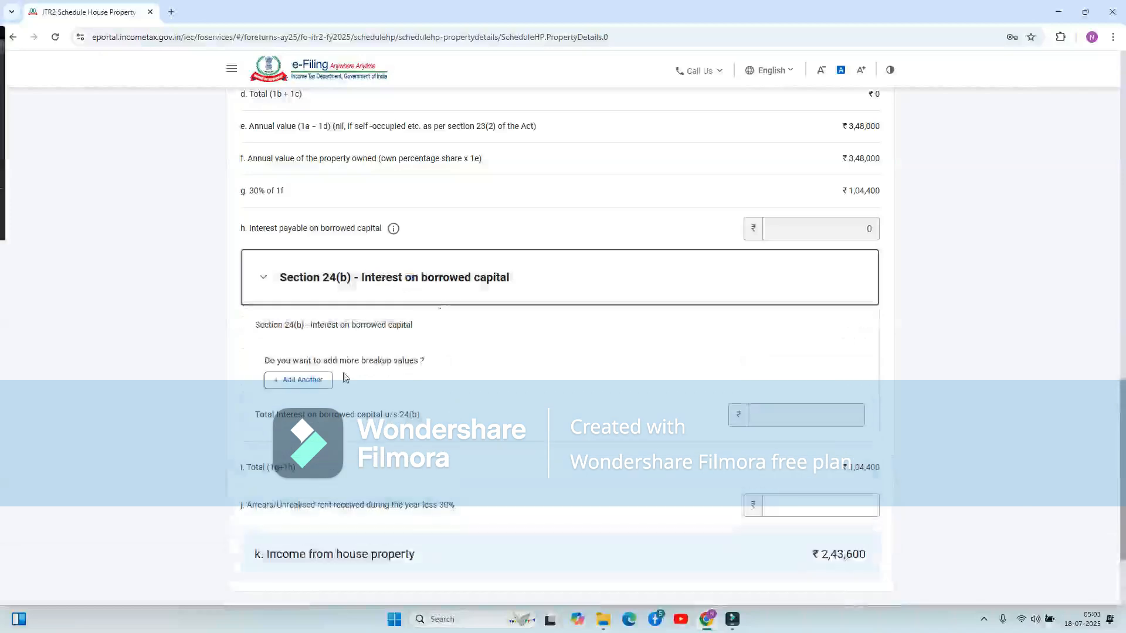
pyautogui.click(298, 380)
pyautogui.scroll(-4, 414, 374)
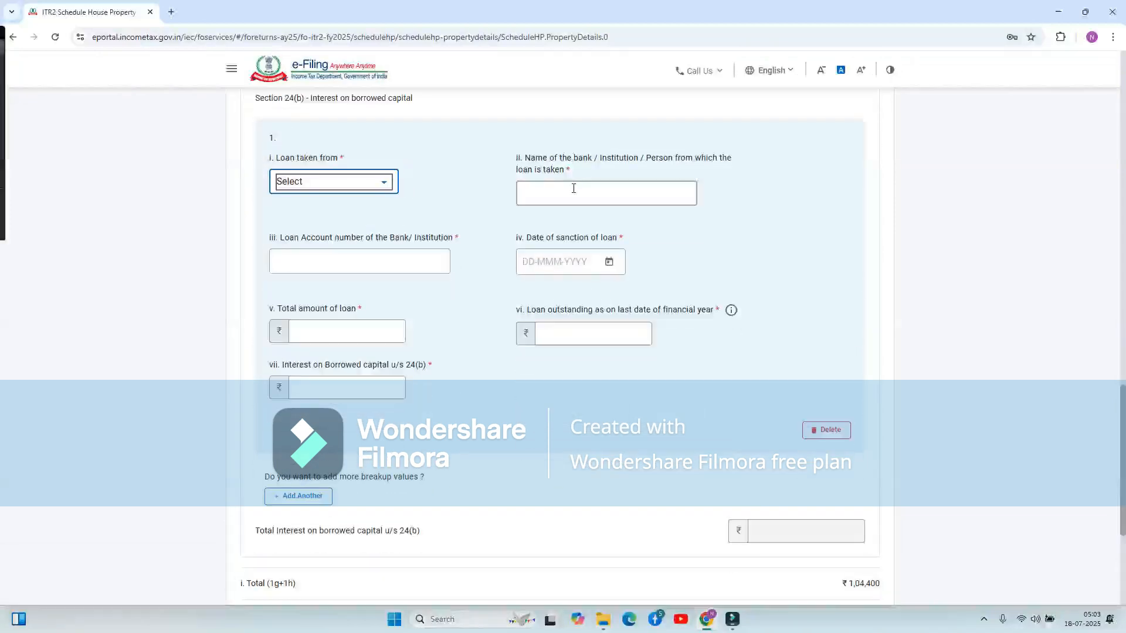
pyautogui.click(573, 189)
pyautogui.click(361, 182)
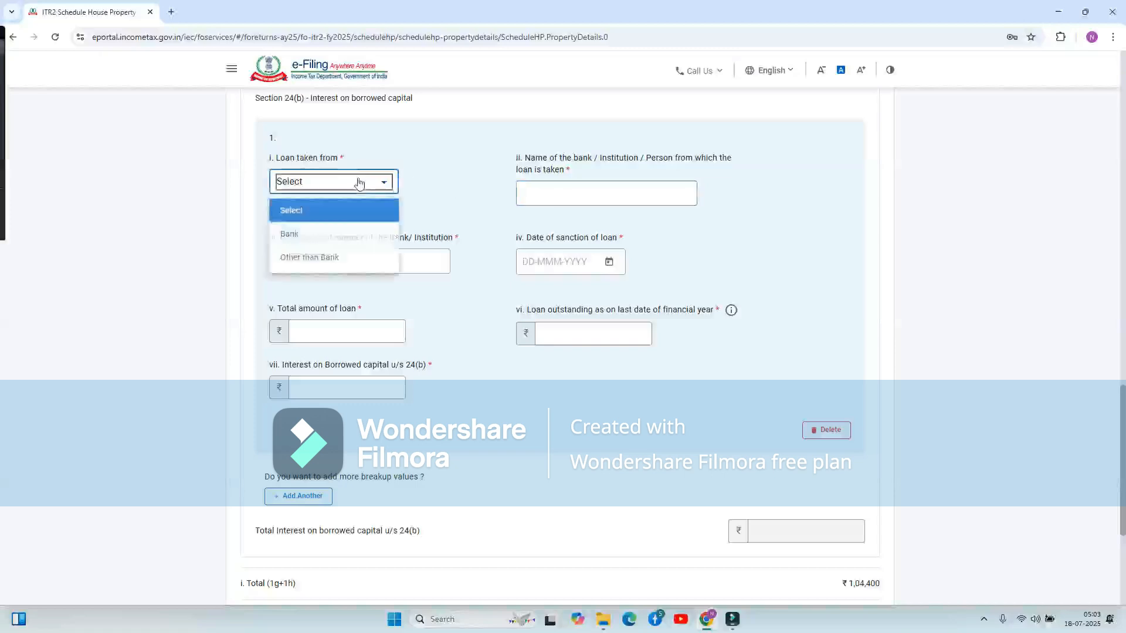
pyautogui.click(330, 240)
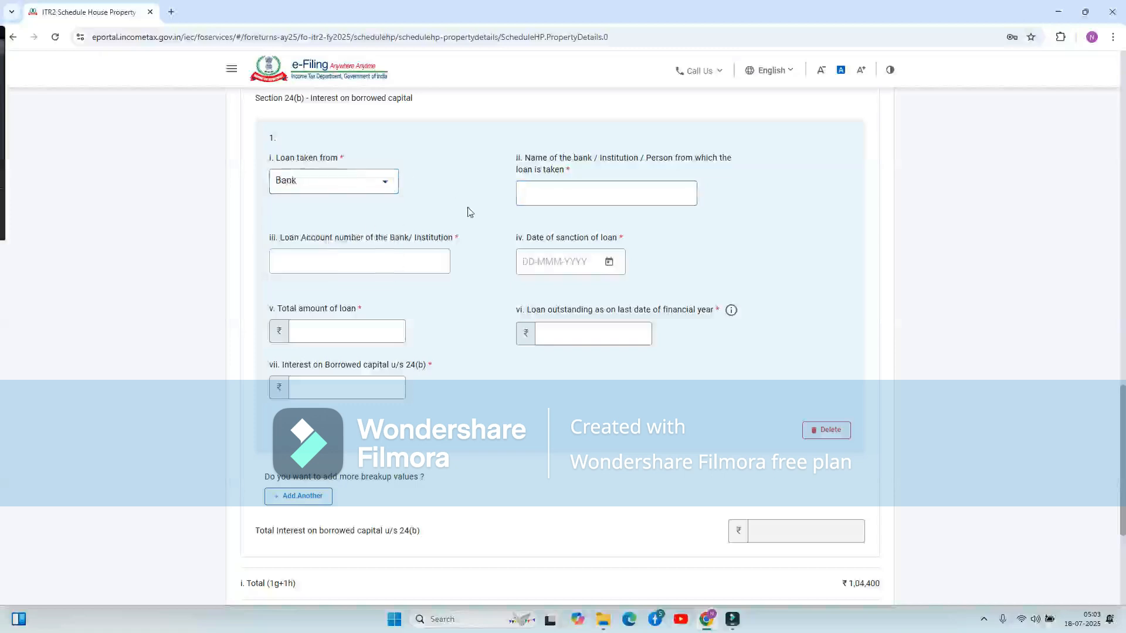
pyautogui.click(367, 193)
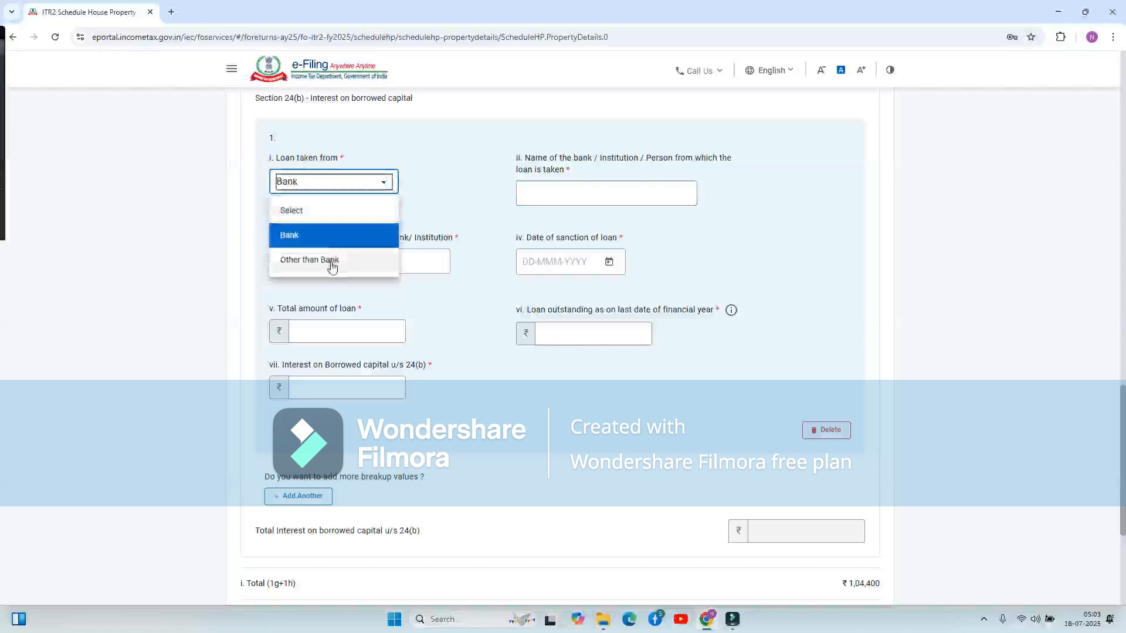
pyautogui.click(547, 190)
# Step: Set the loan's date of sanction to 24-Mar-2025 and go through its account number, loan amount, outstanding balance and interest fields
pyautogui.click(367, 264)
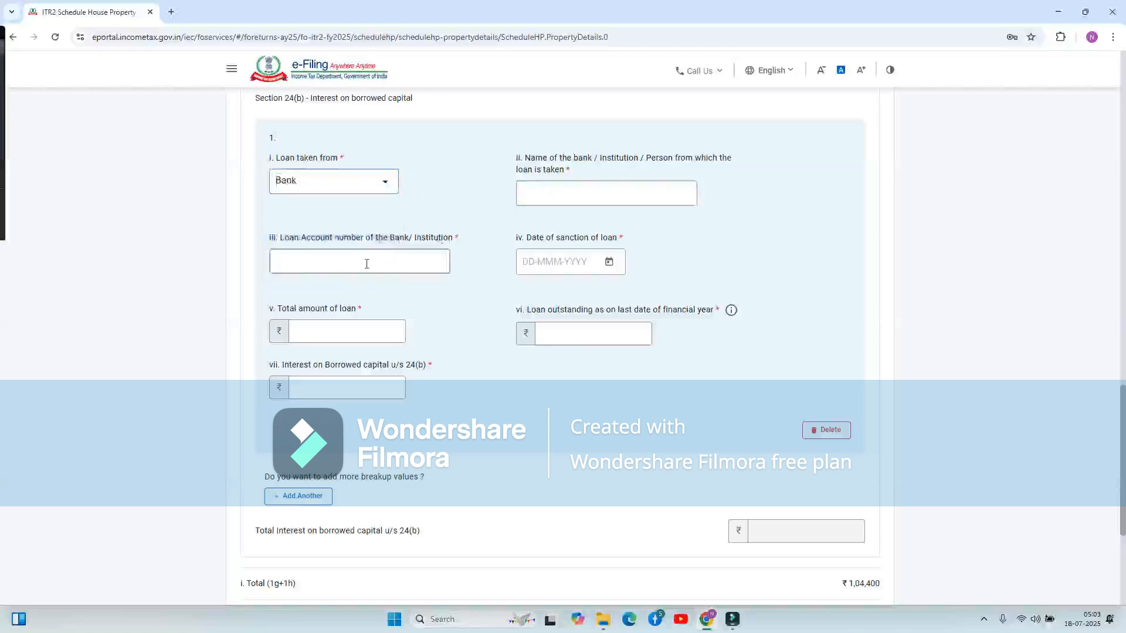
pyautogui.click(609, 262)
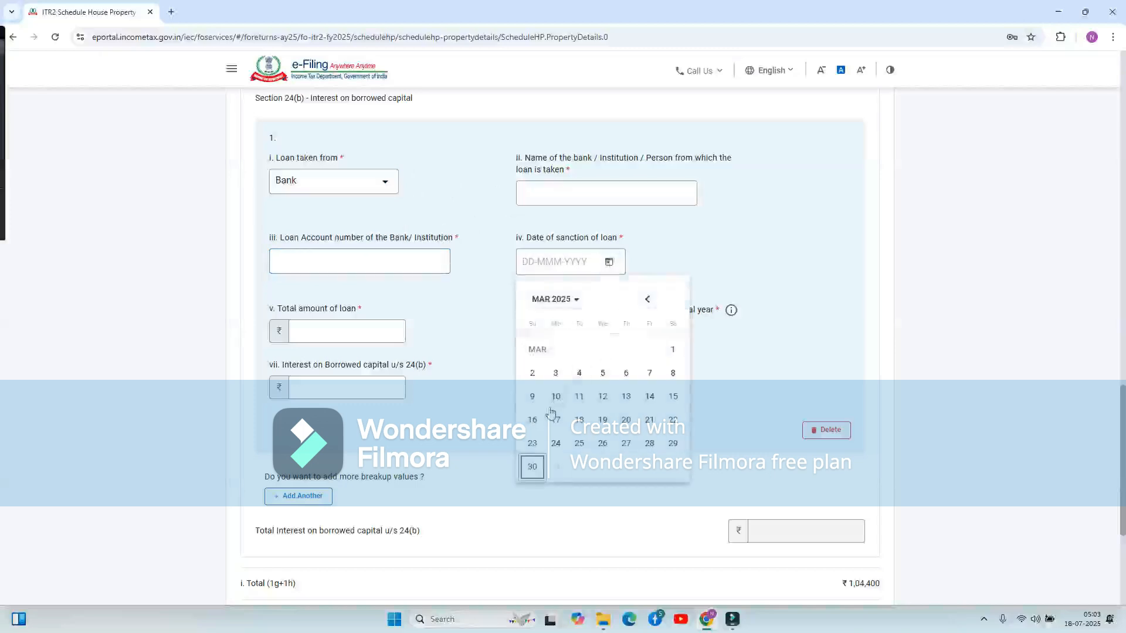
pyautogui.click(556, 444)
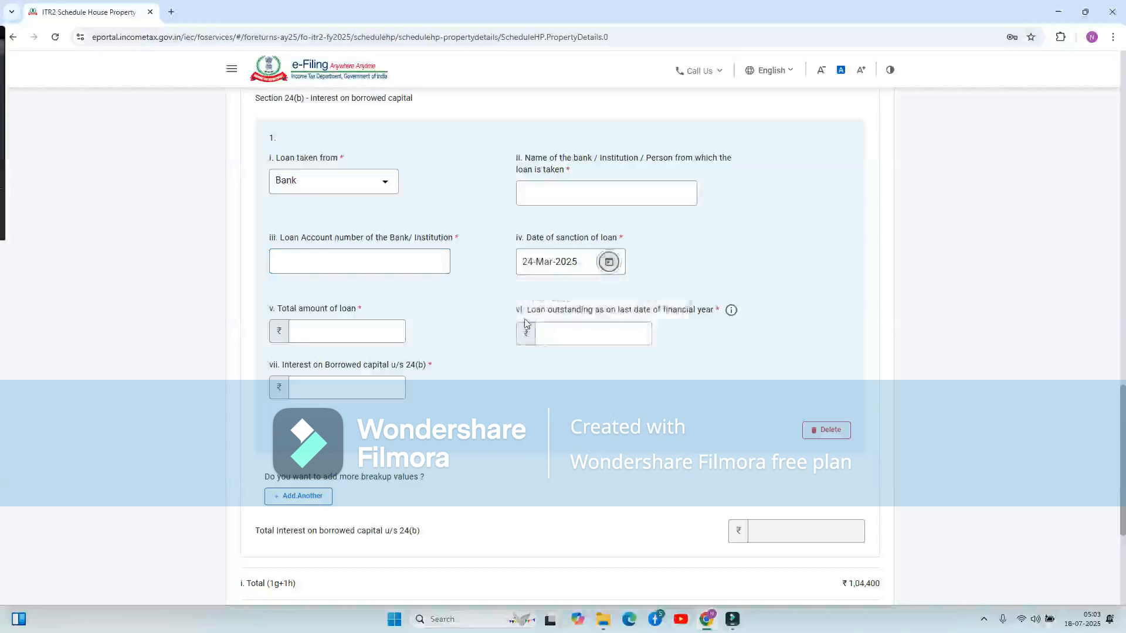
pyautogui.click(346, 342)
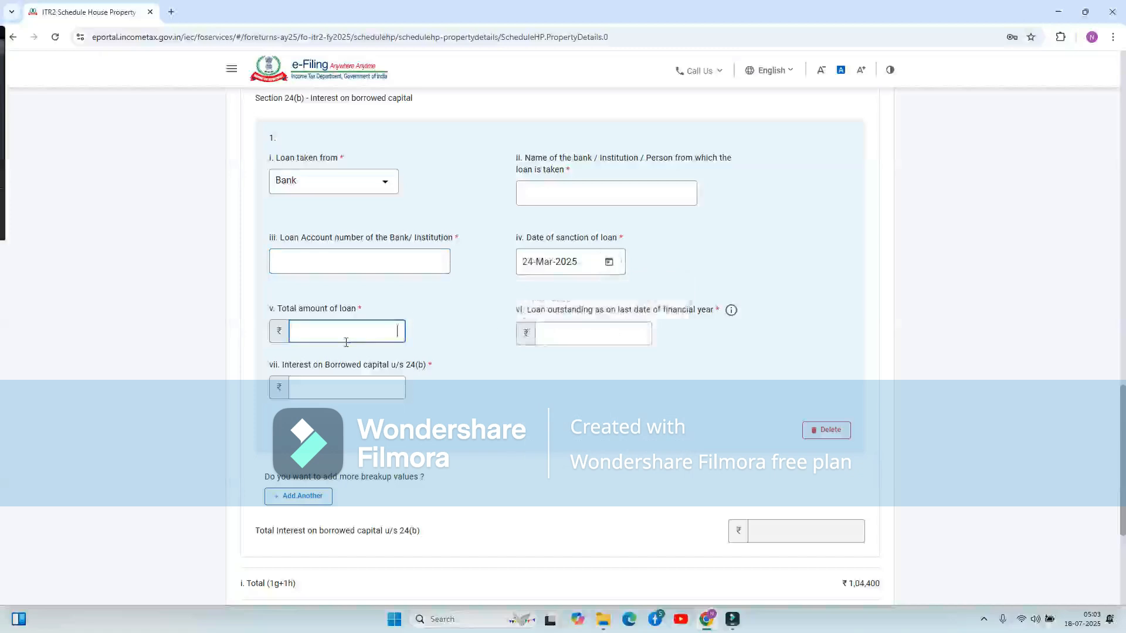
pyautogui.click(578, 340)
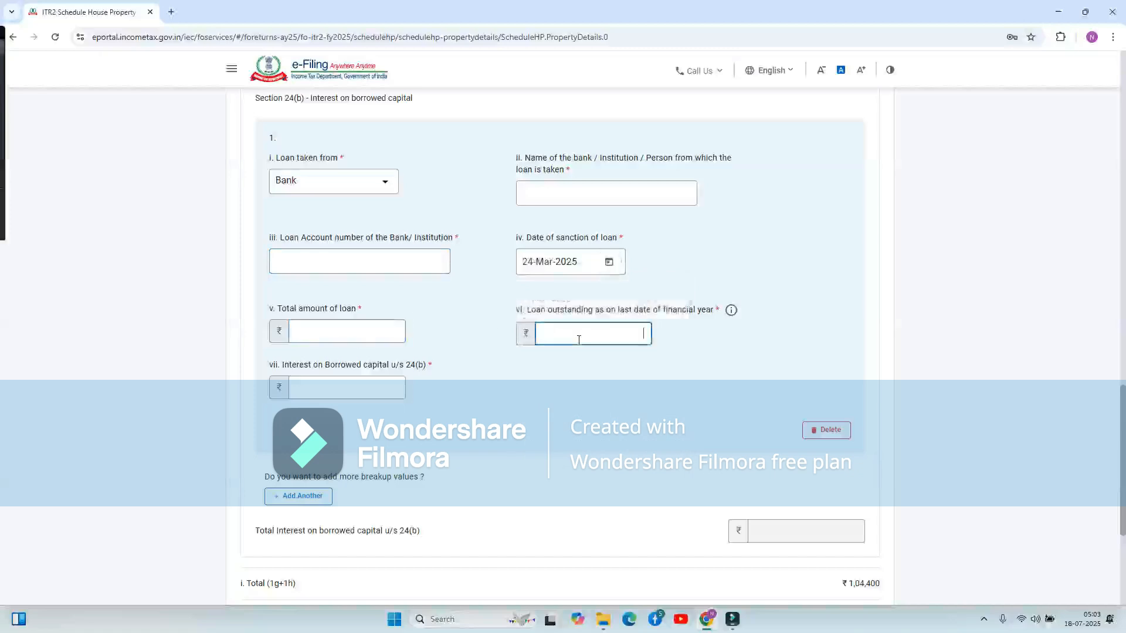
pyautogui.scroll(1, 500, 344)
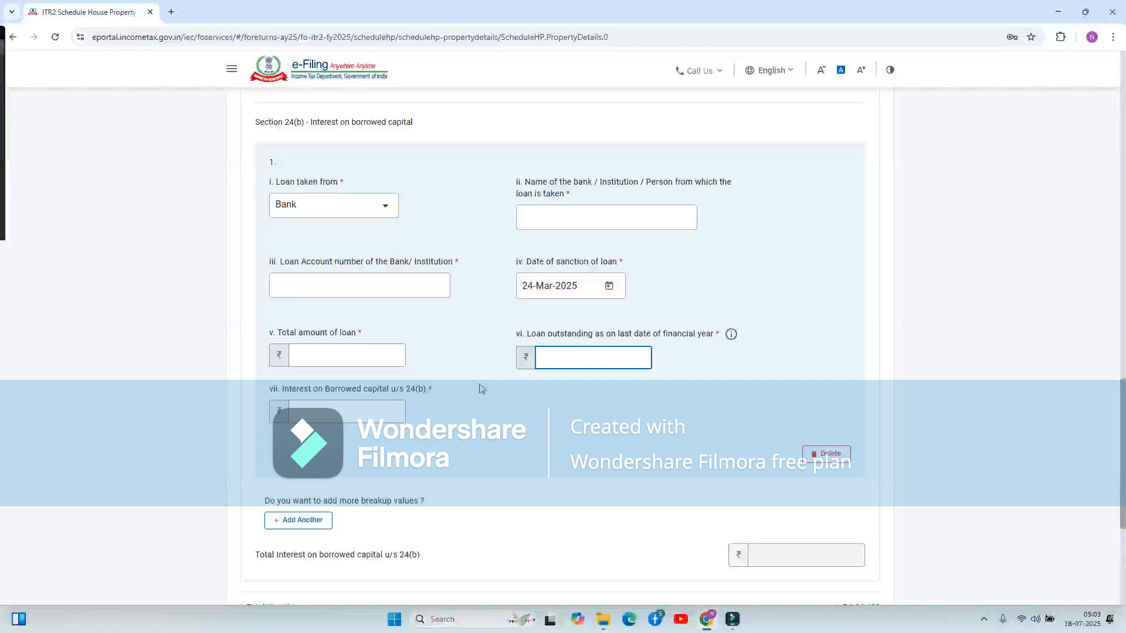
pyautogui.scroll(-1, 479, 388)
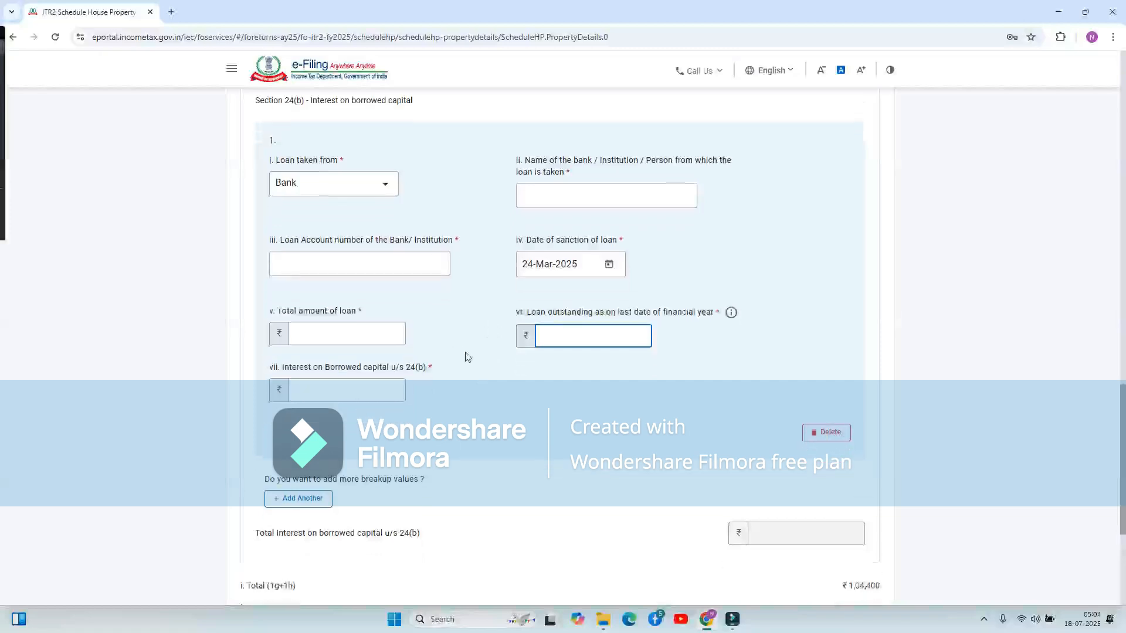
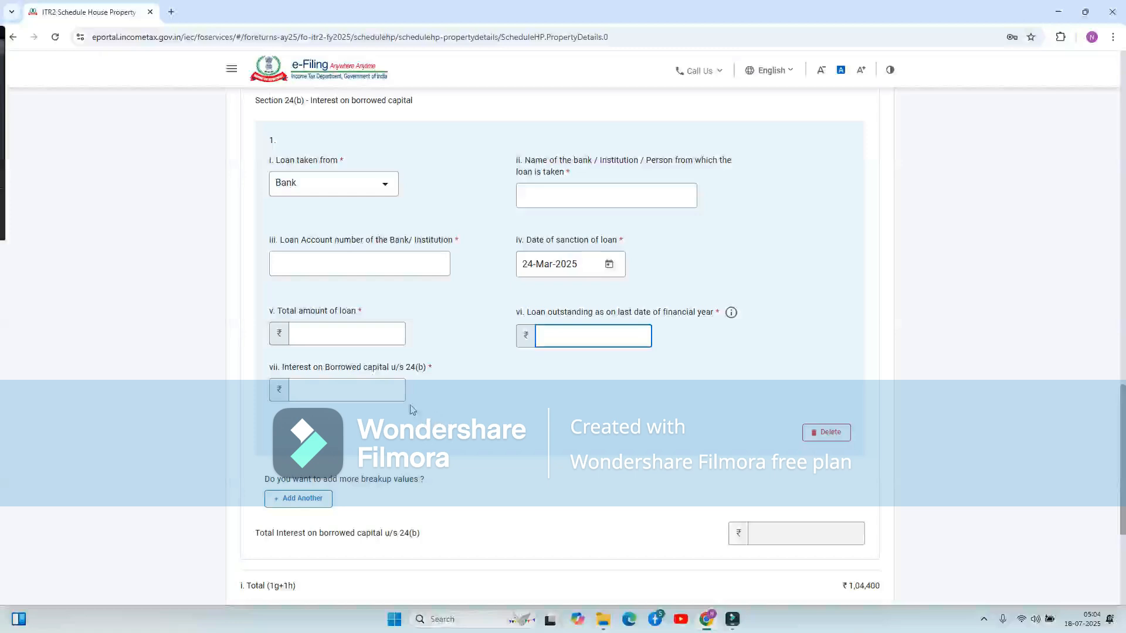
pyautogui.click(319, 391)
# Step: Delete the loan entry from the Section 24(b) interest on borrowed capital section
pyautogui.scroll(-5, 478, 402)
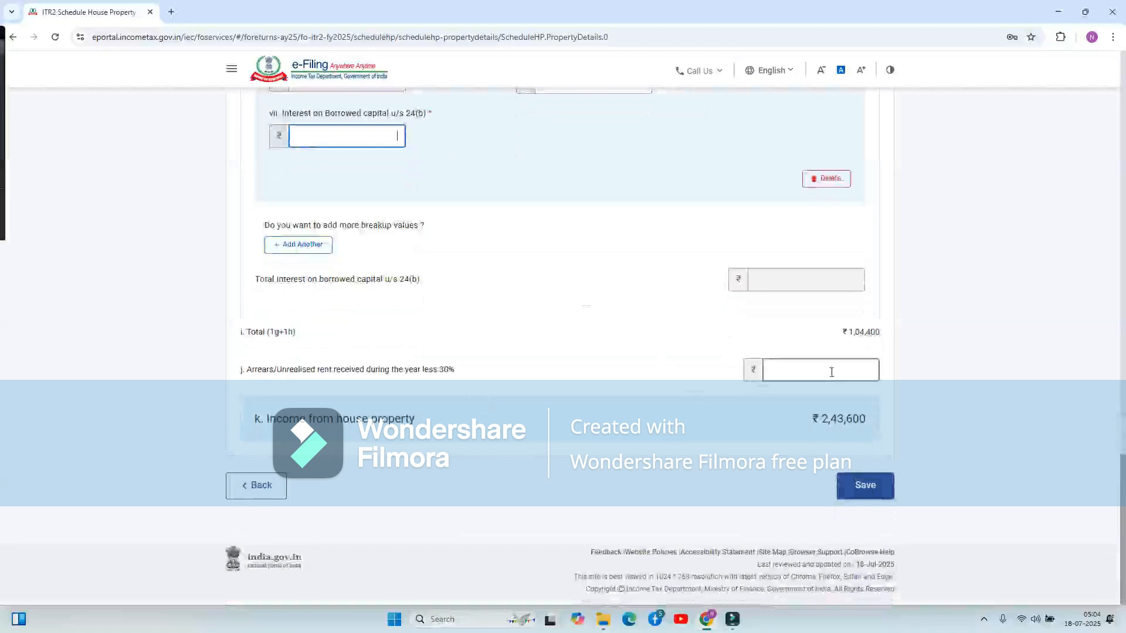
pyautogui.scroll(4, 714, 258)
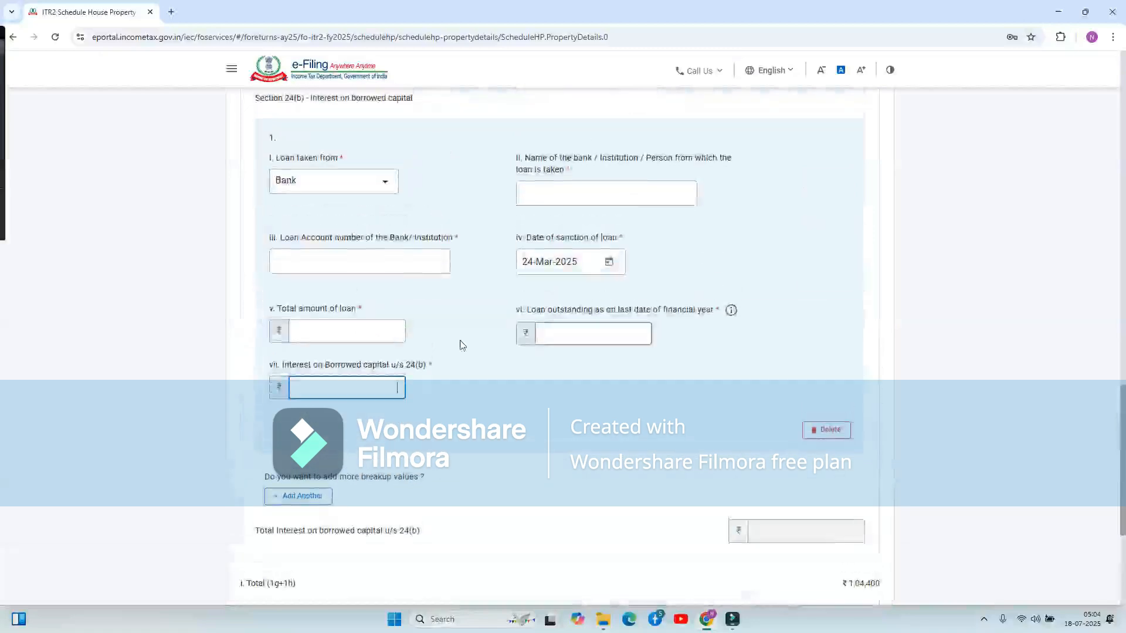
pyautogui.click(827, 430)
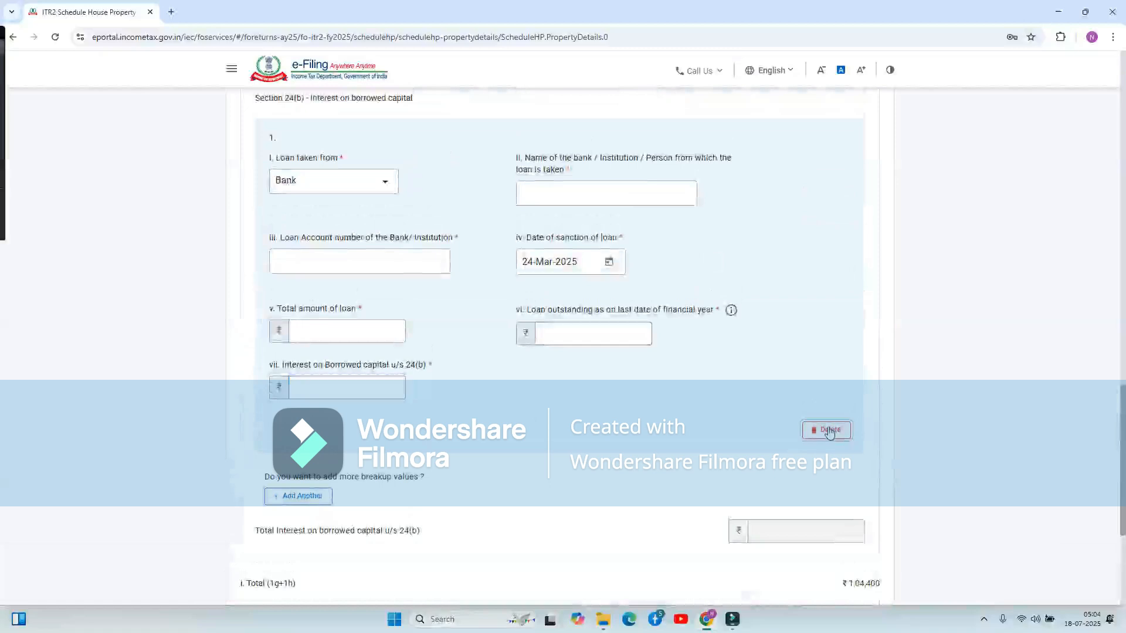
pyautogui.click(599, 373)
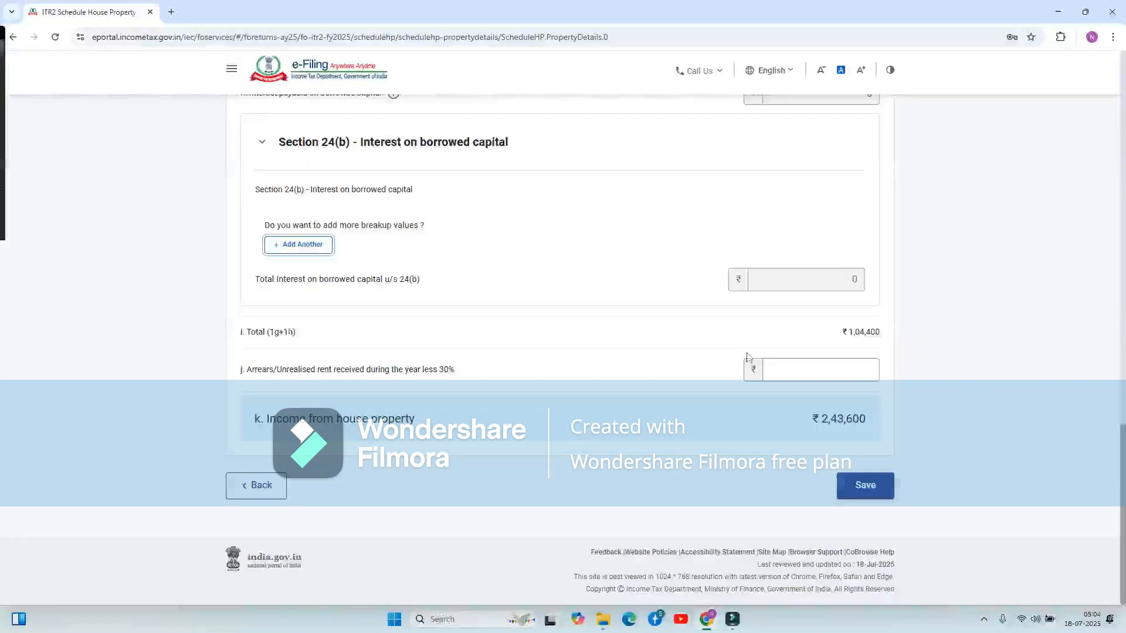
# Step: Save the let-out house property details and return to the return summary
pyautogui.click(861, 490)
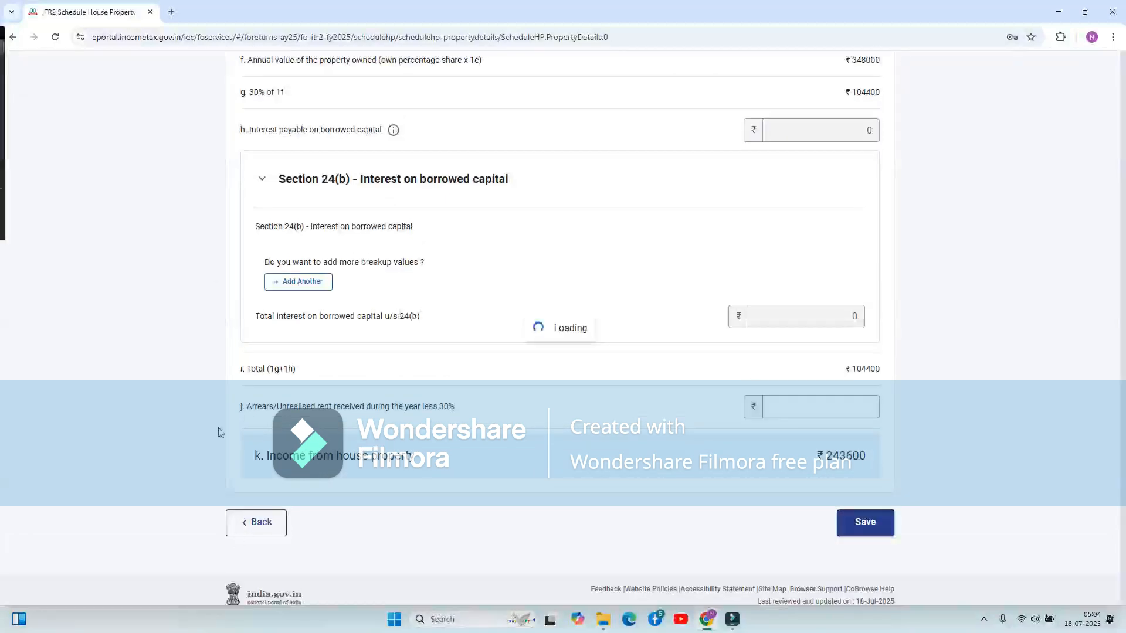
pyautogui.click(12, 39)
pyautogui.click(685, 377)
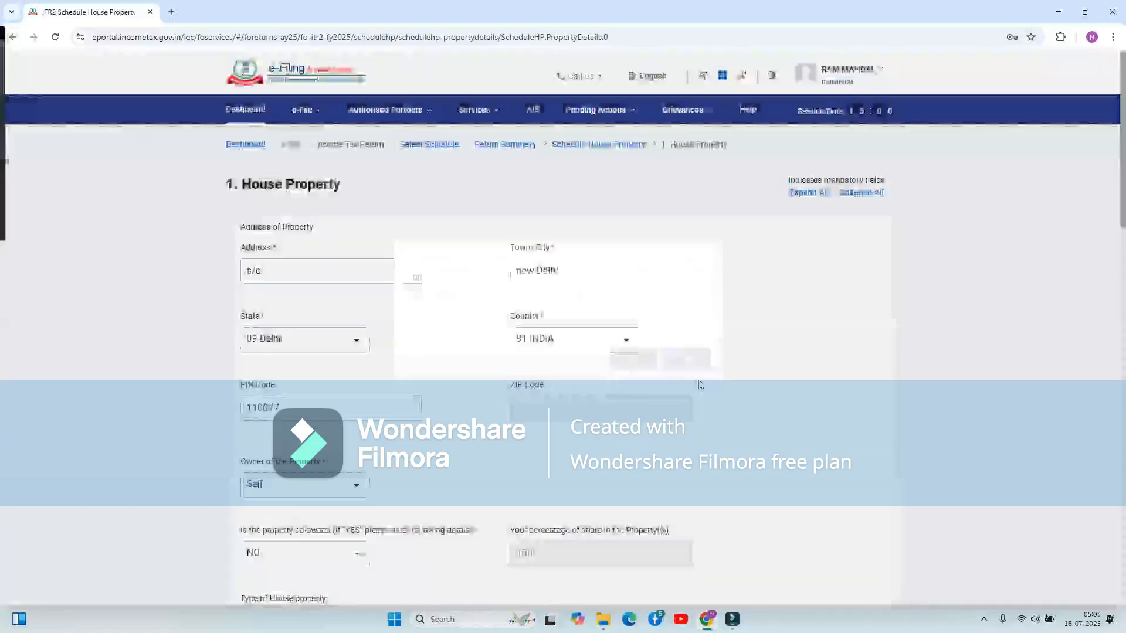
pyautogui.scroll(-15, 484, 443)
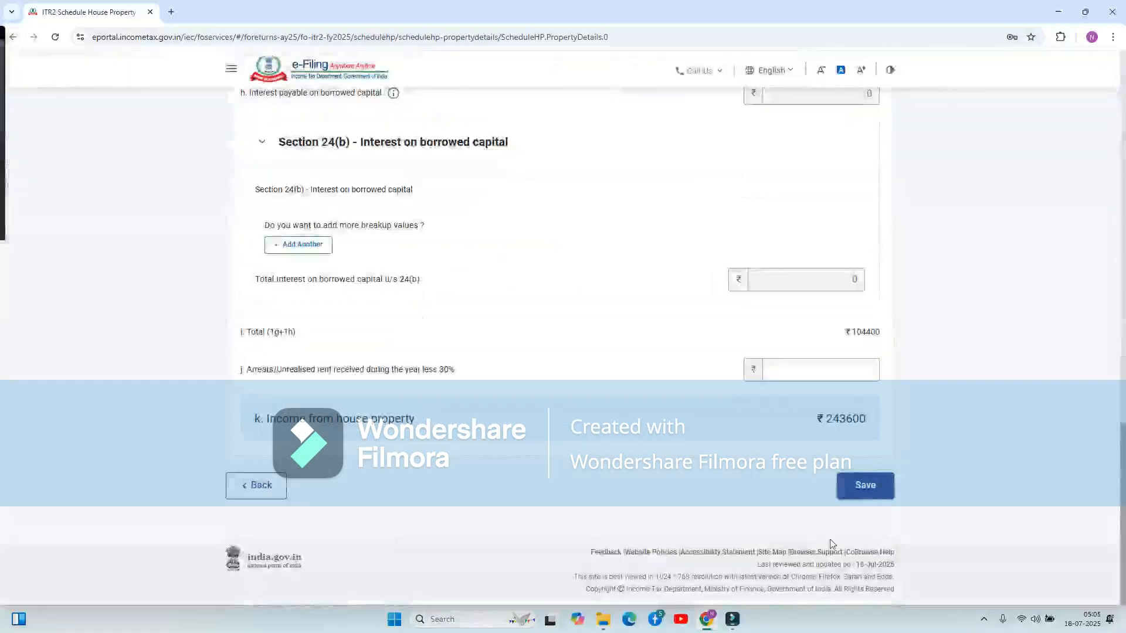
pyautogui.click(863, 487)
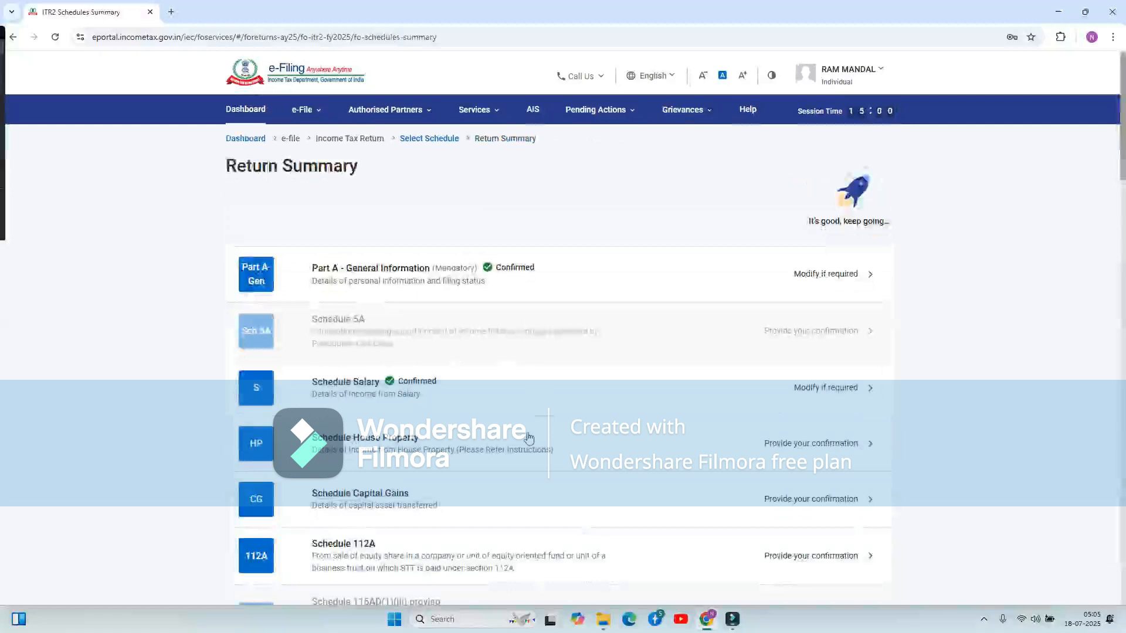
# Step: Open Schedule House Property from the return summary and confirm the schedule
pyautogui.scroll(-1, 516, 422)
pyautogui.click(462, 371)
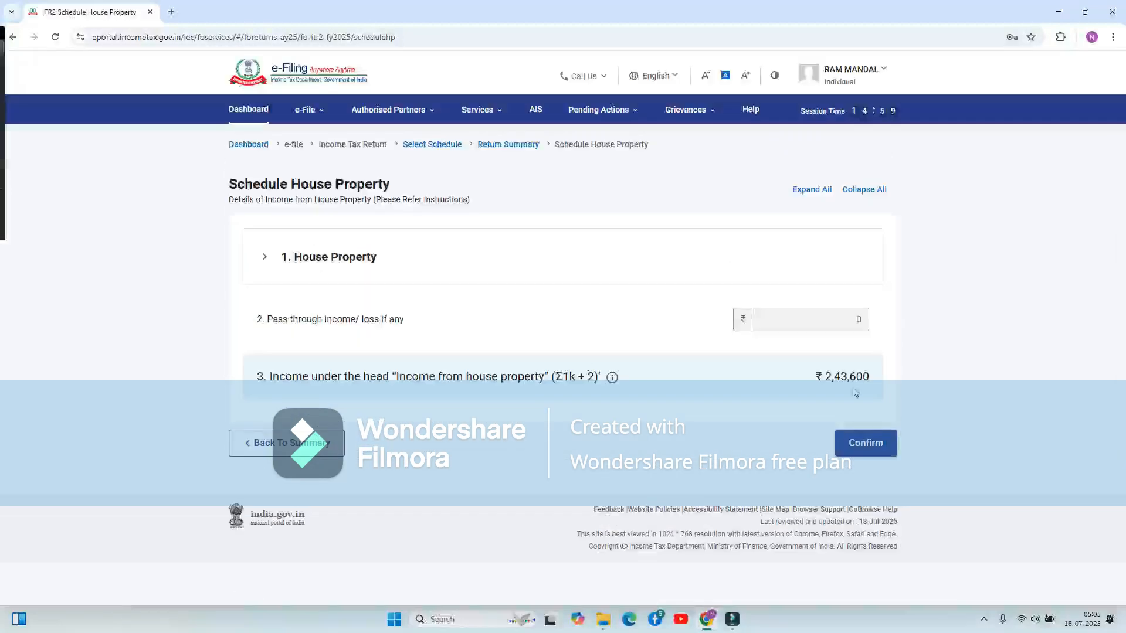
pyautogui.click(883, 441)
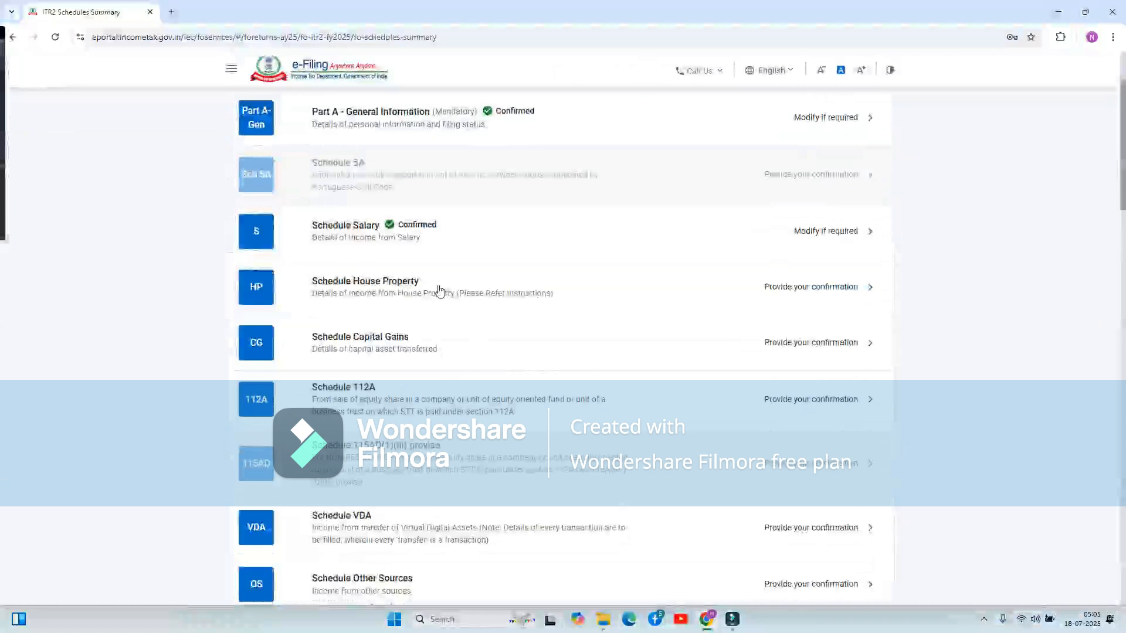
# Step: Open Schedule Capital Gains, dismiss its pop-up and expand the A(I) Short-term Capital Gains section
pyautogui.scroll(-1, 439, 290)
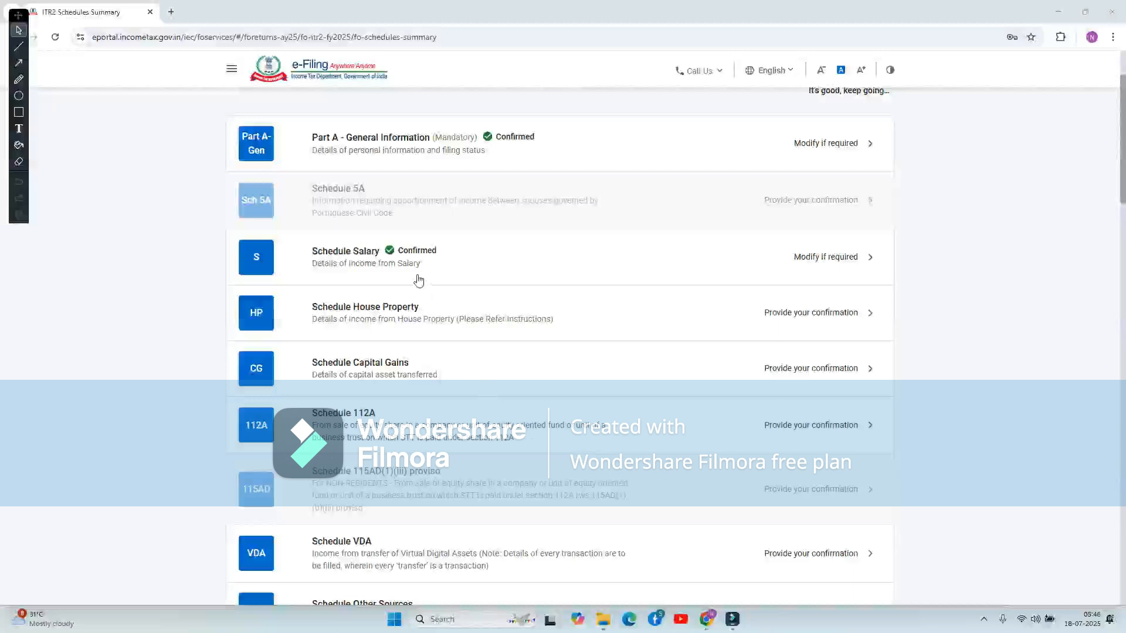
pyautogui.scroll(-1, 445, 321)
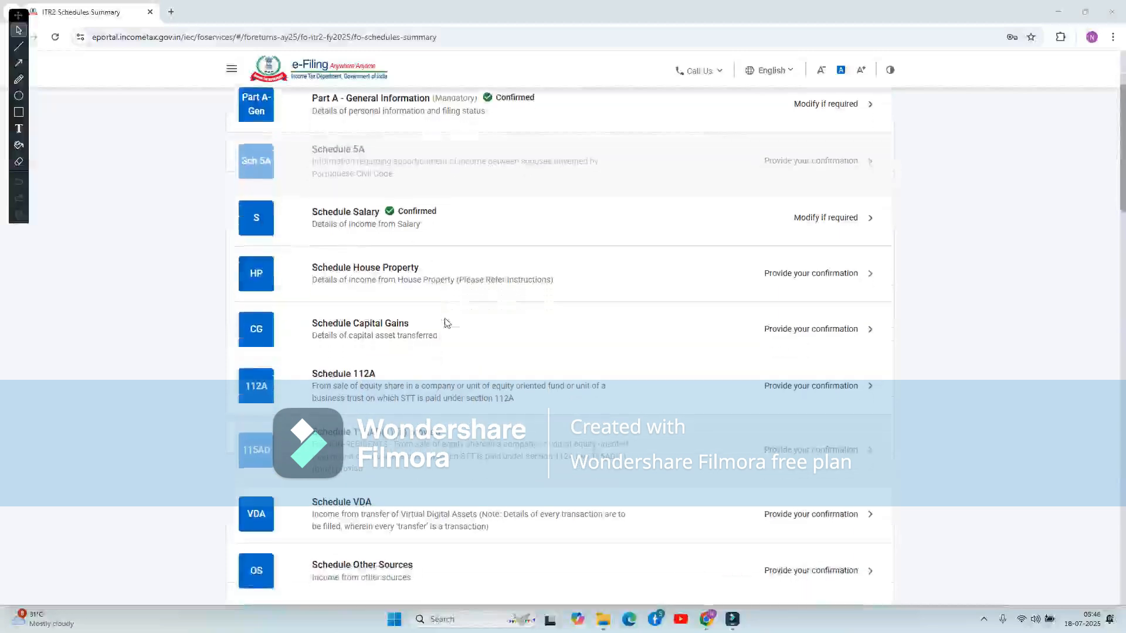
pyautogui.click(420, 337)
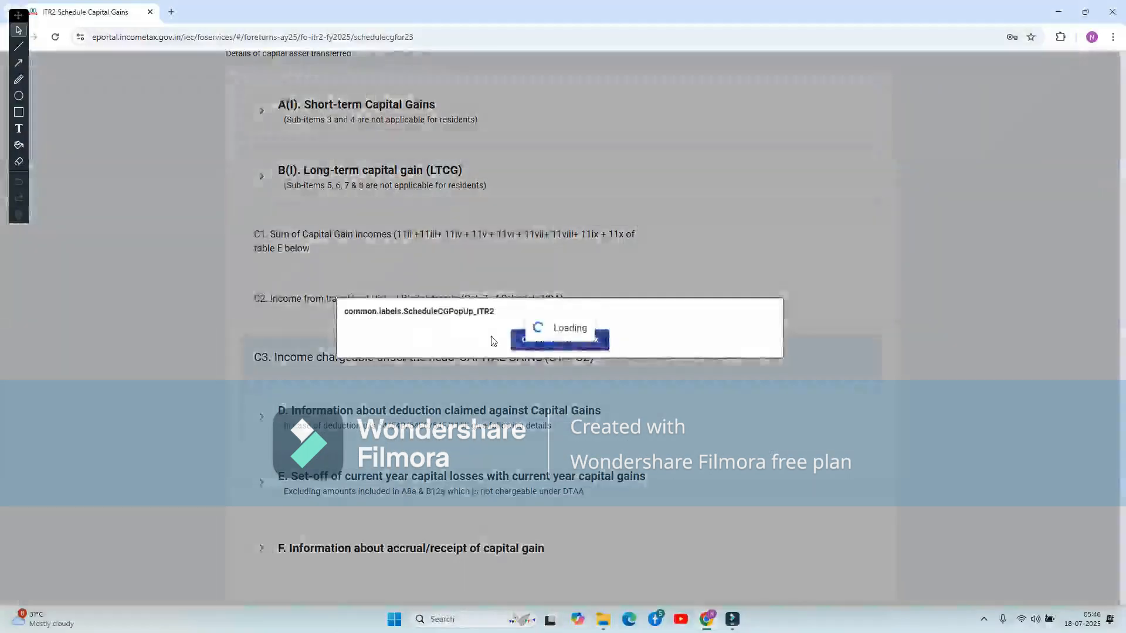
pyautogui.click(560, 345)
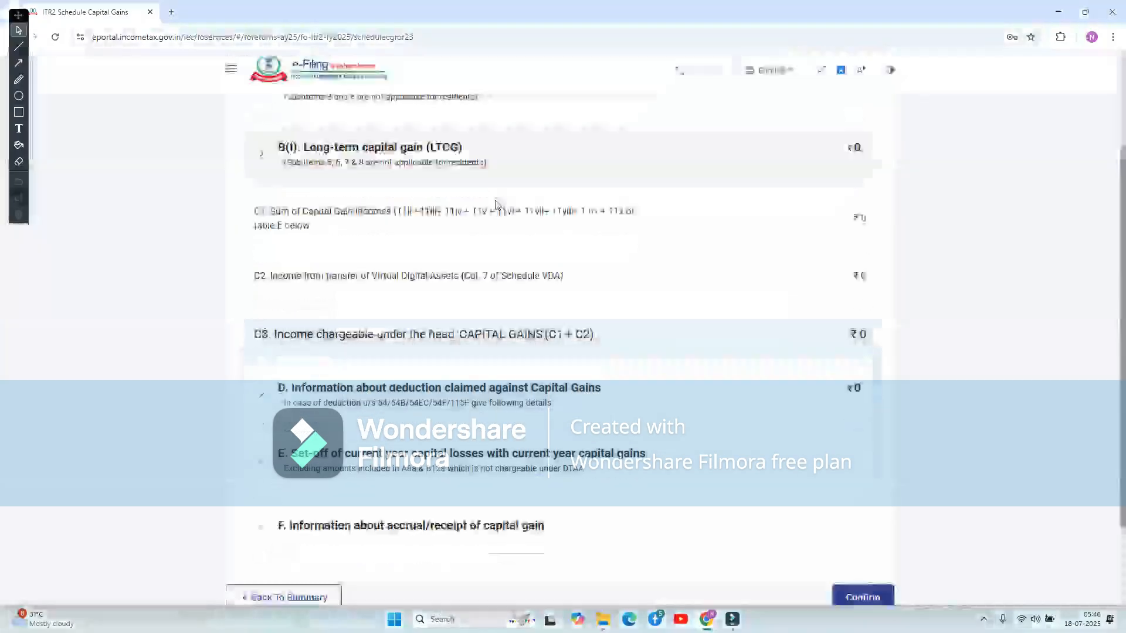
pyautogui.click(349, 267)
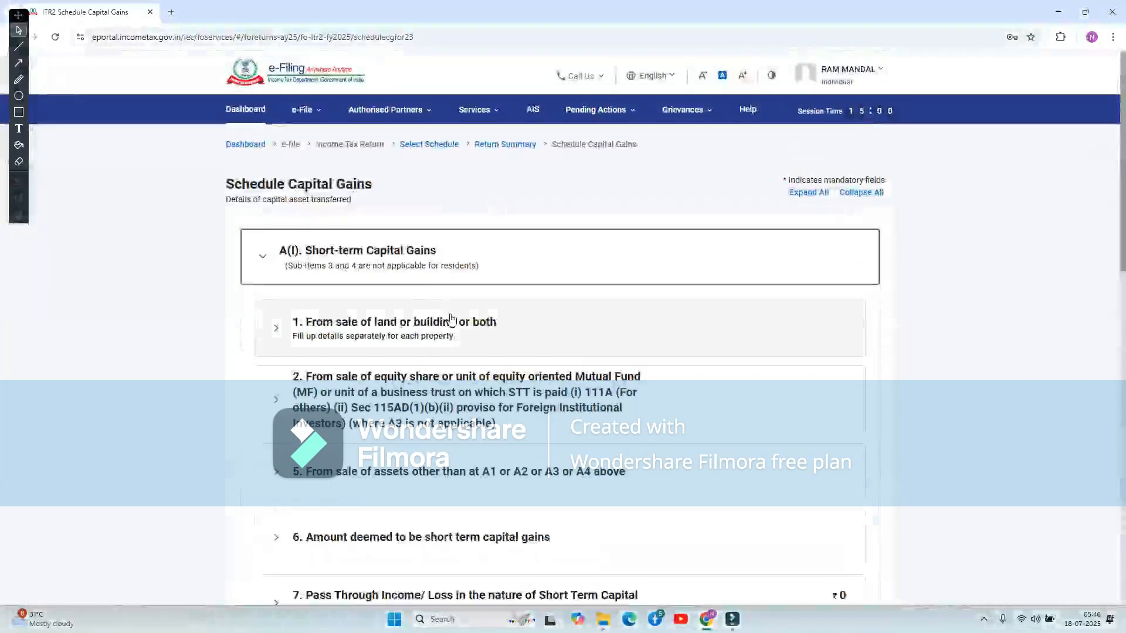
# Step: Expand the short-term section for sale of land or building or both and add a new entry
pyautogui.scroll(-2, 450, 318)
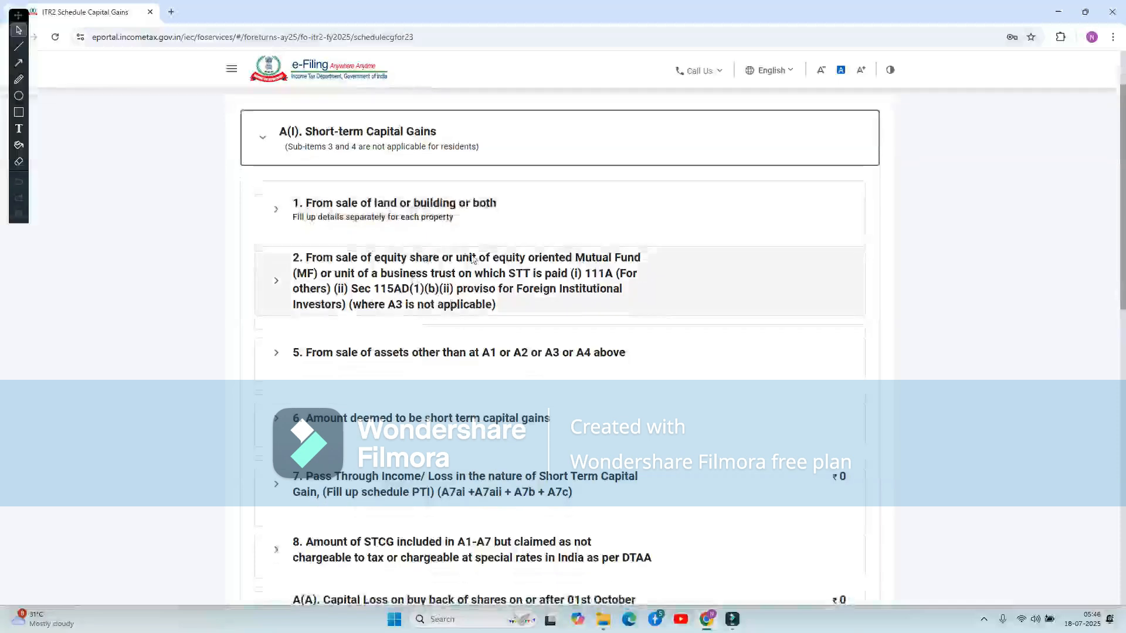
pyautogui.scroll(-3, 473, 259)
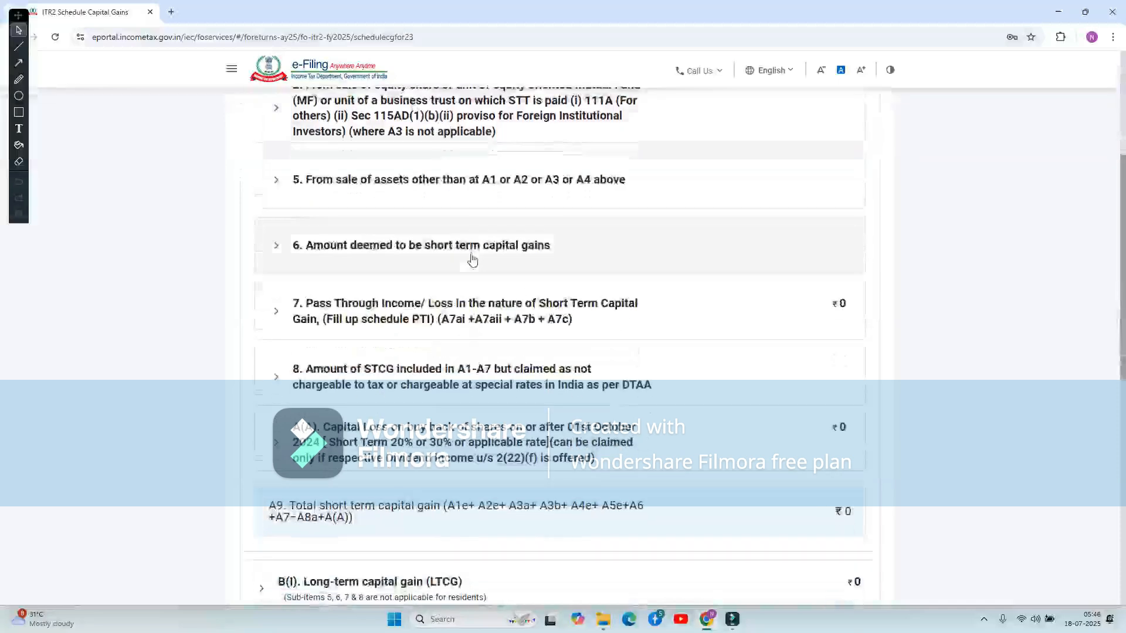
pyautogui.scroll(5, 472, 259)
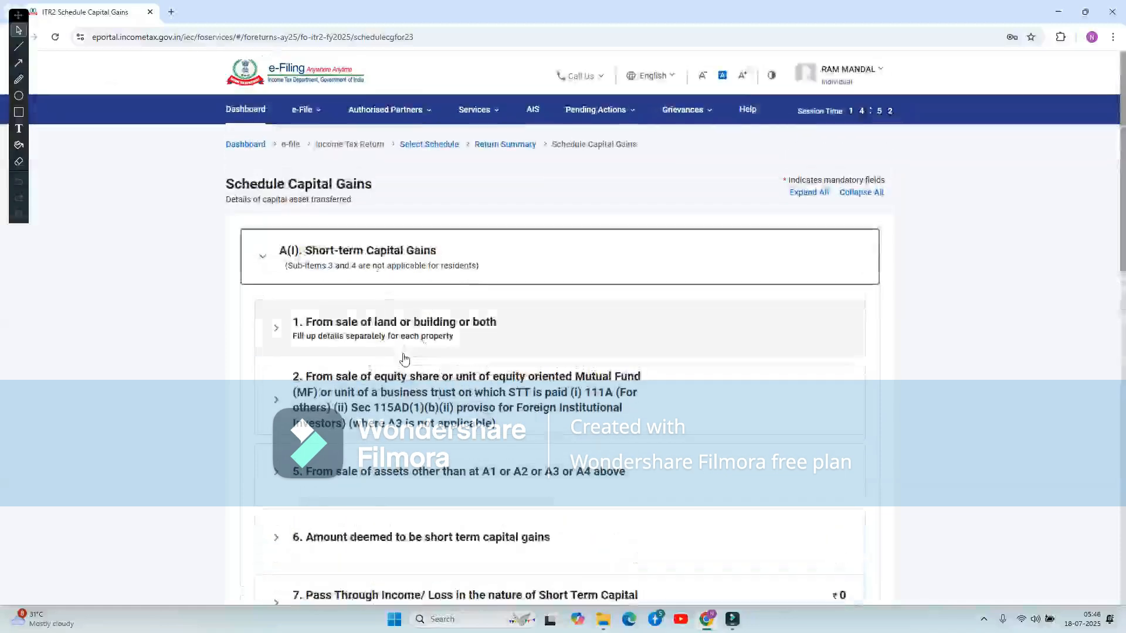
pyautogui.click(377, 335)
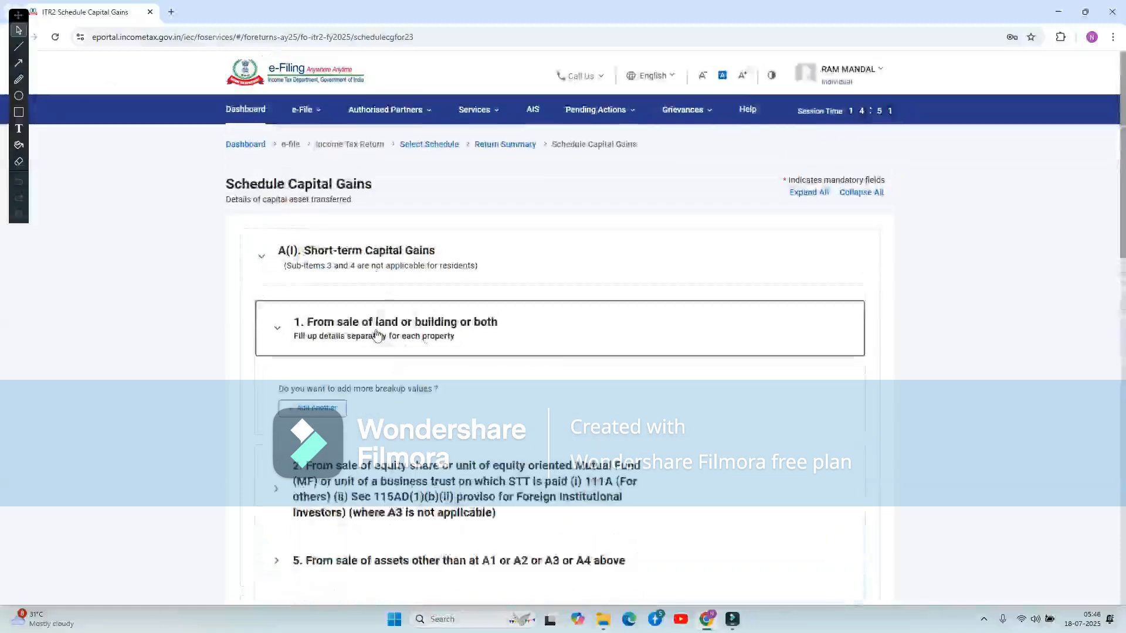
pyautogui.click(311, 411)
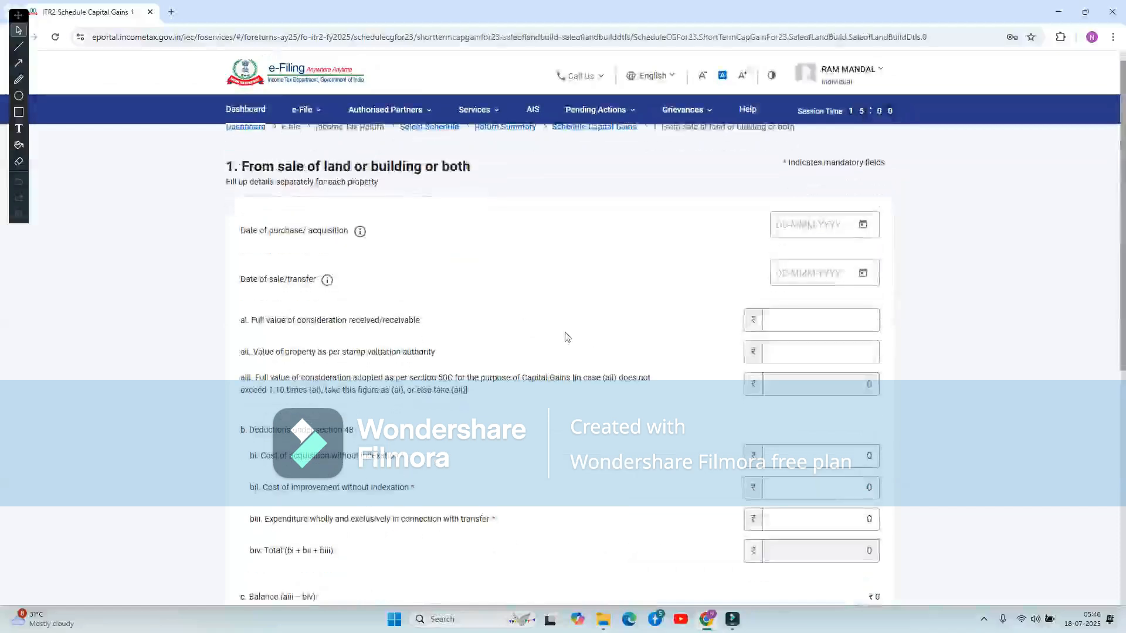
# Step: Set the date of purchase to 24-Mar-2025 and the date of sale to 27-Mar-2025
pyautogui.click(868, 228)
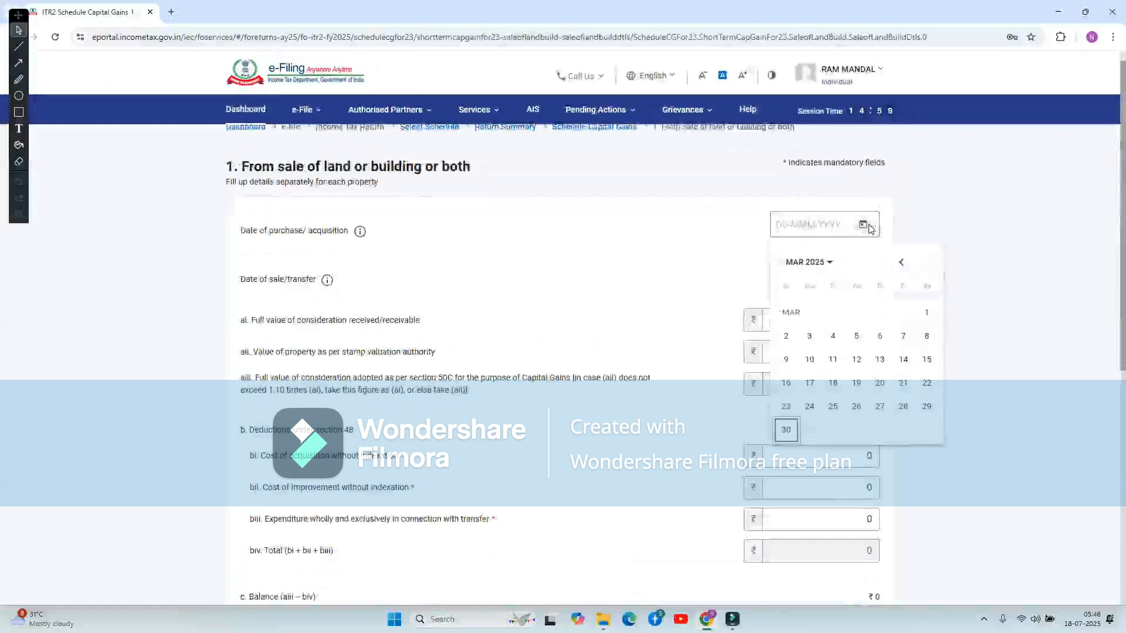
pyautogui.click(814, 410)
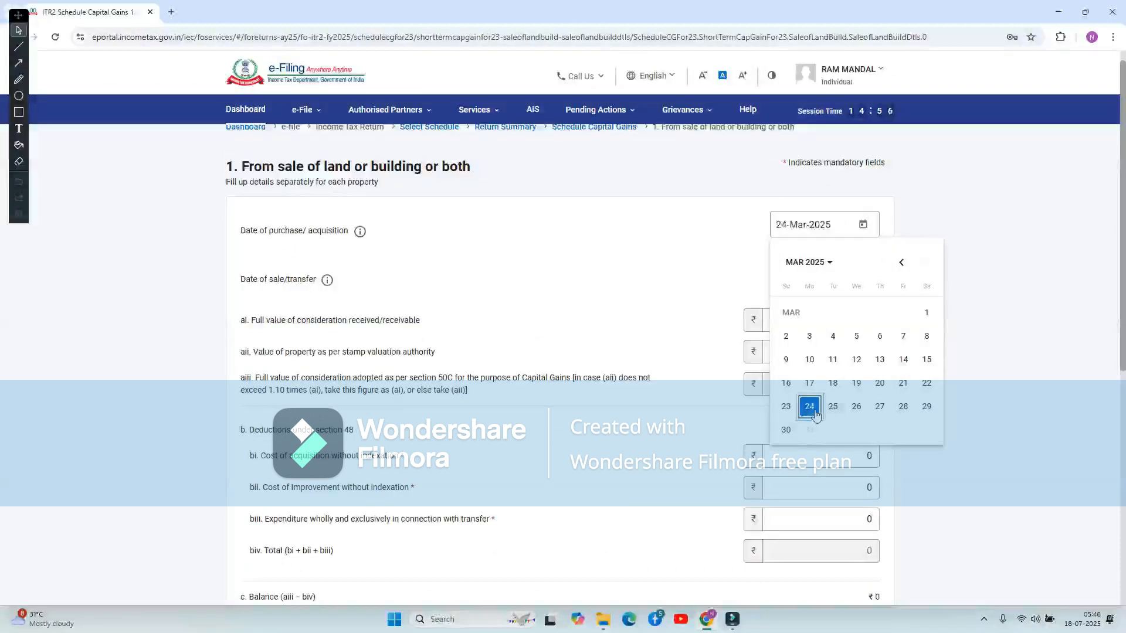
pyautogui.click(870, 275)
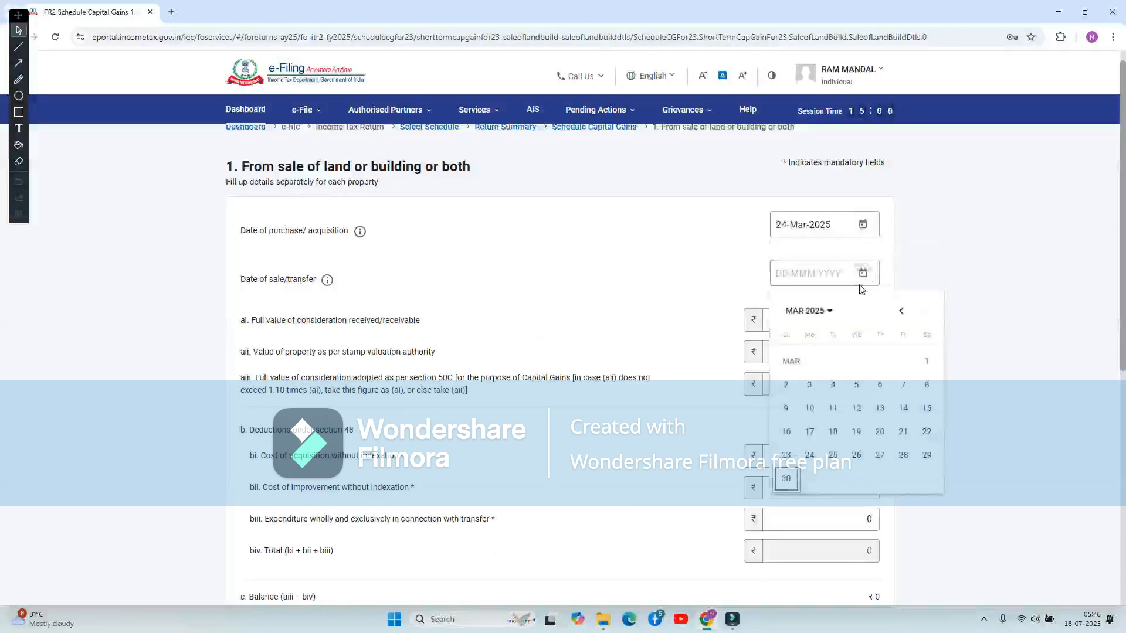
pyautogui.click(879, 454)
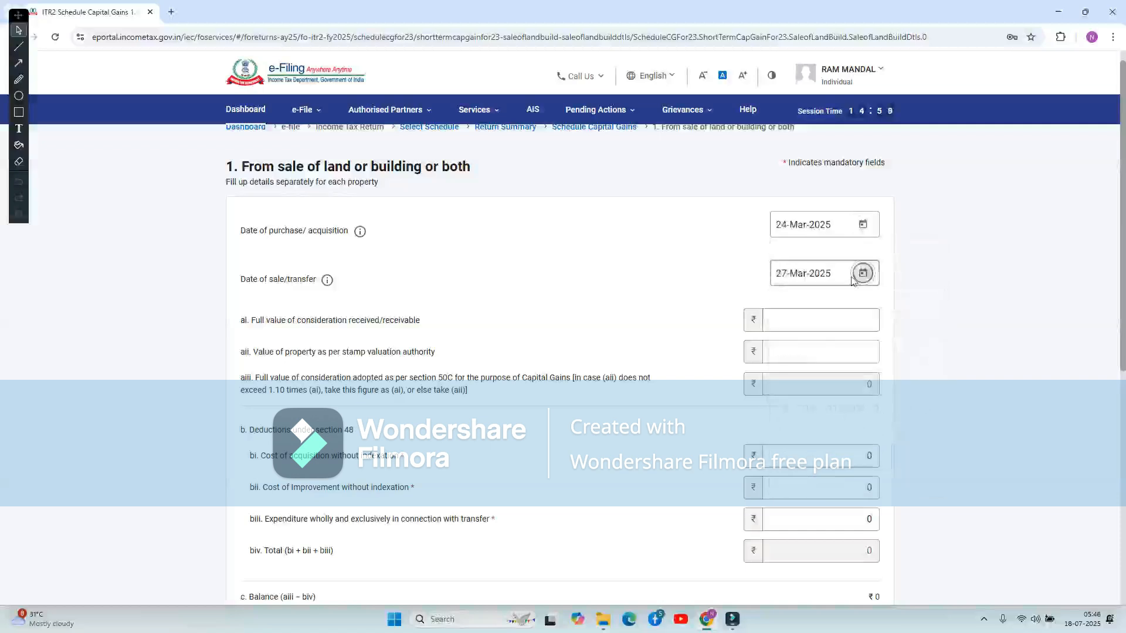
# Step: Change the date of purchase/acquisition to 17-Jul-2024
pyautogui.click(861, 225)
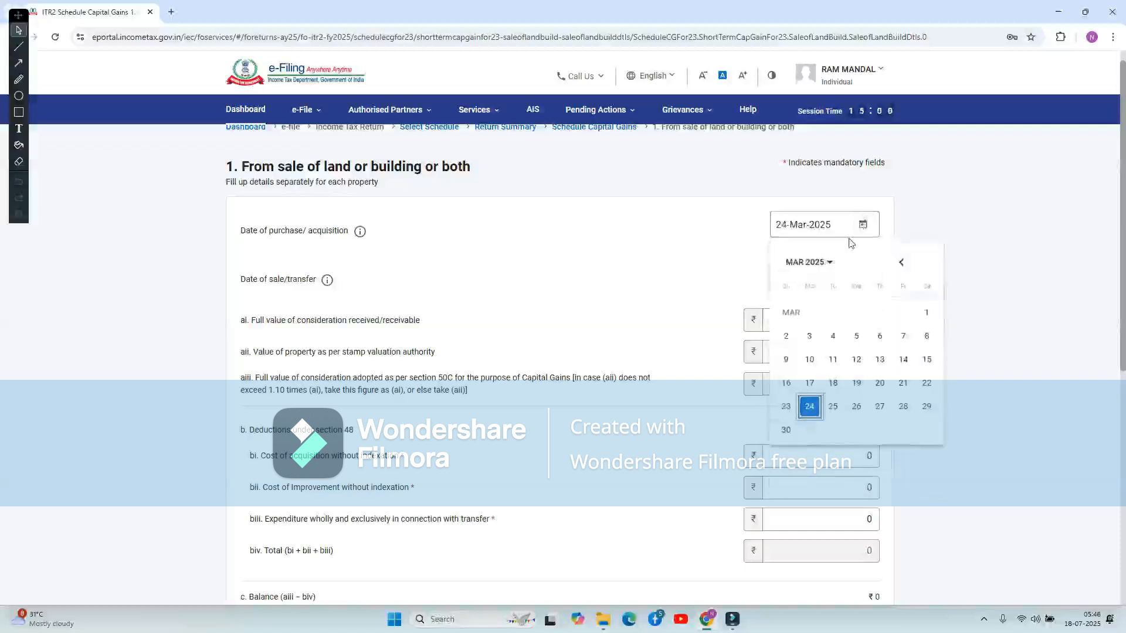
pyautogui.click(827, 265)
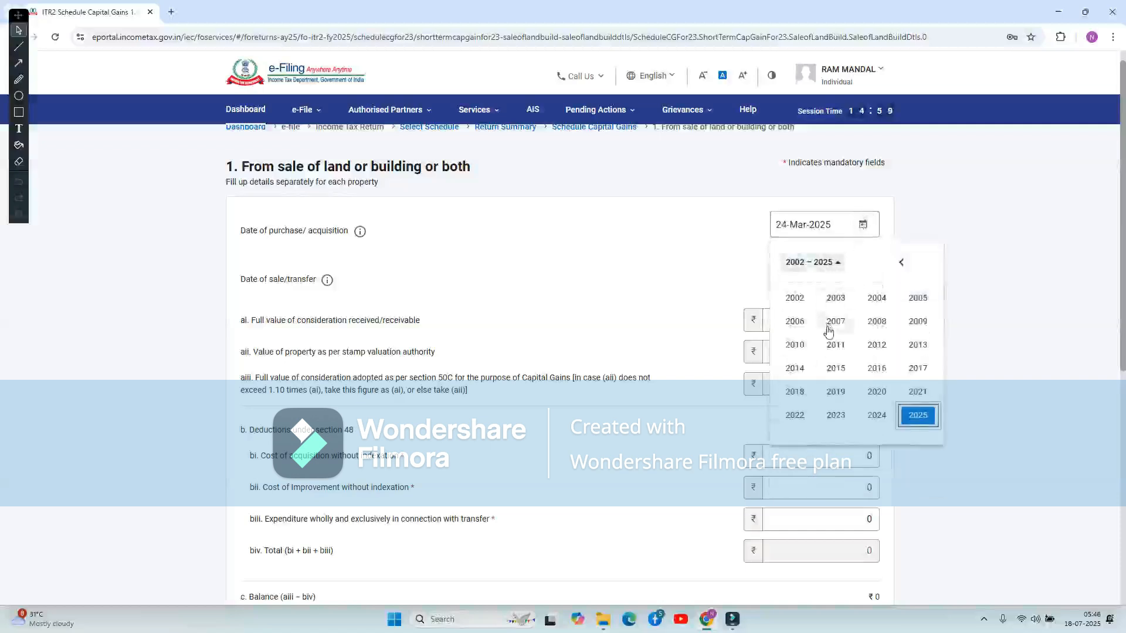
pyautogui.click(884, 413)
pyautogui.click(879, 349)
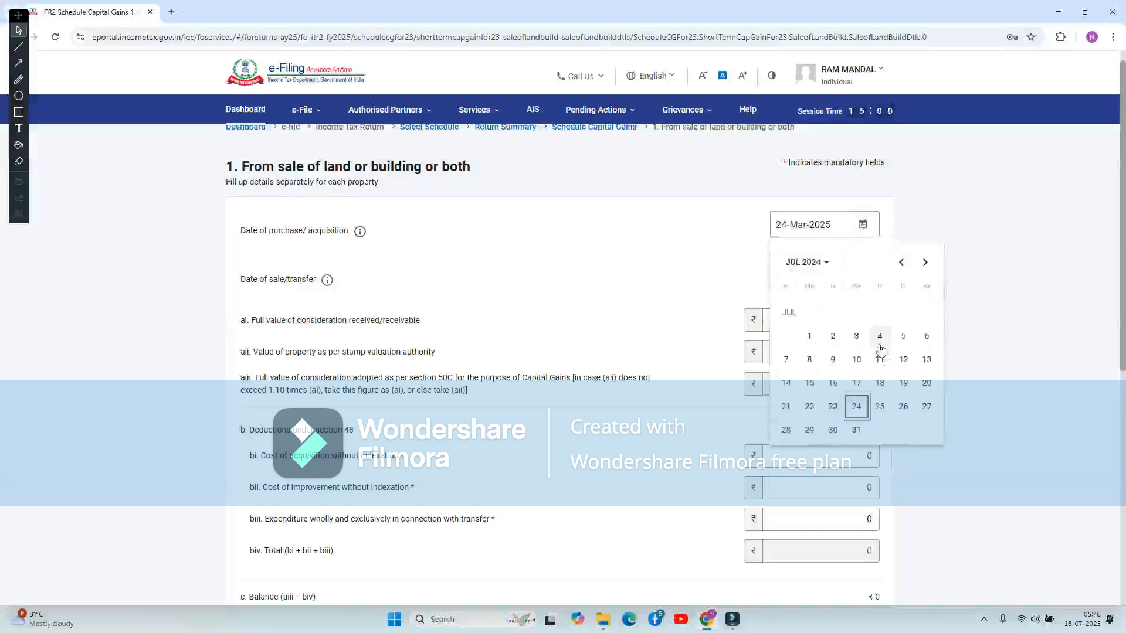
pyautogui.click(860, 381)
# Step: Enter 2700000 as the full value of consideration and 2750000 as the property value per stamp valuation authority
pyautogui.click(815, 323)
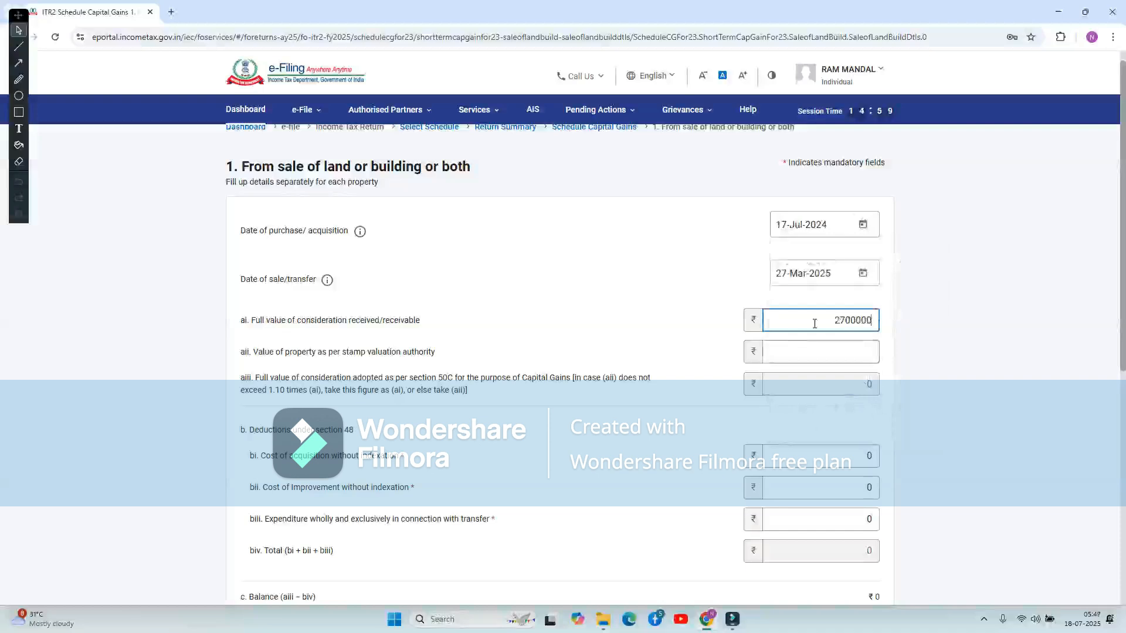
pyautogui.click(922, 370)
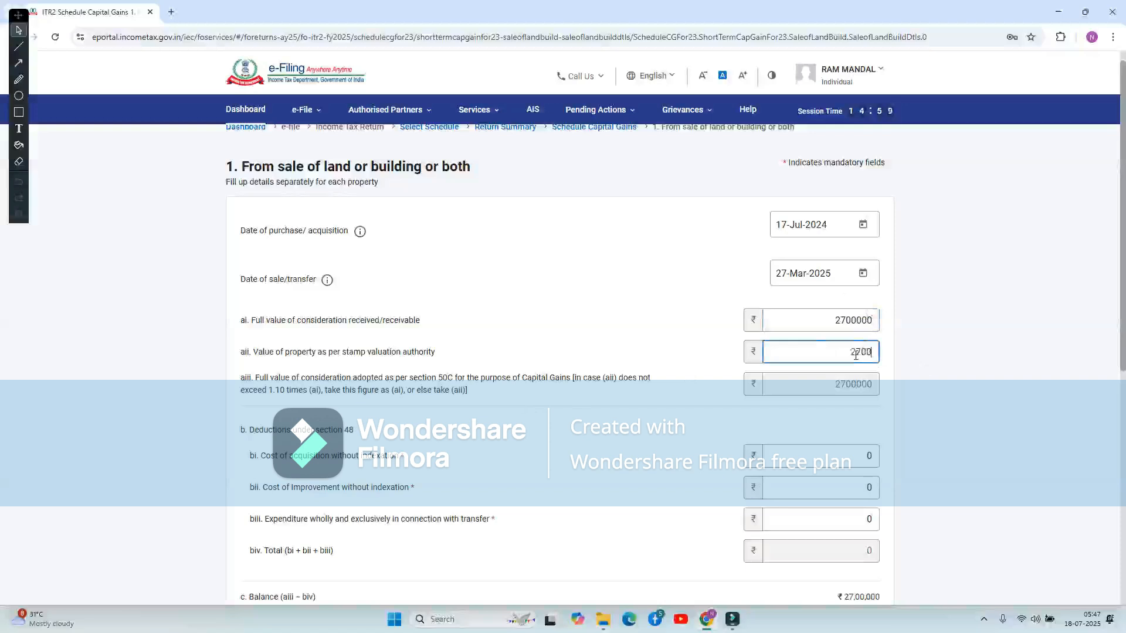
pyautogui.press('BackSpace')
pyautogui.press('BackSpace')
pyautogui.press('BackSpace')
pyautogui.write('5000')
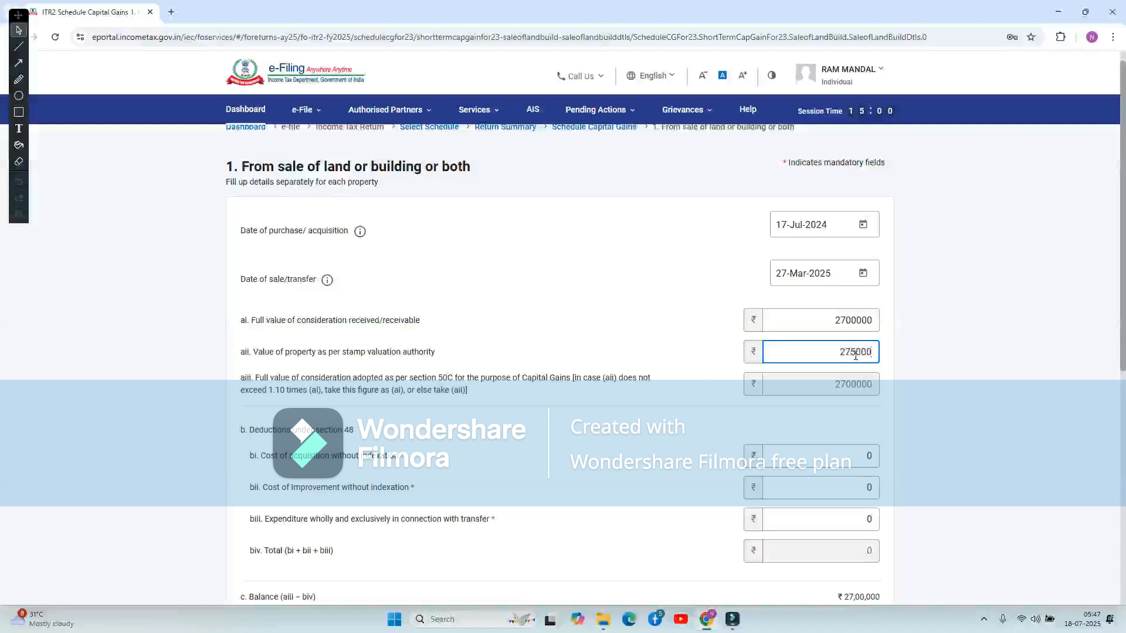
pyautogui.write('0')
pyautogui.click(970, 397)
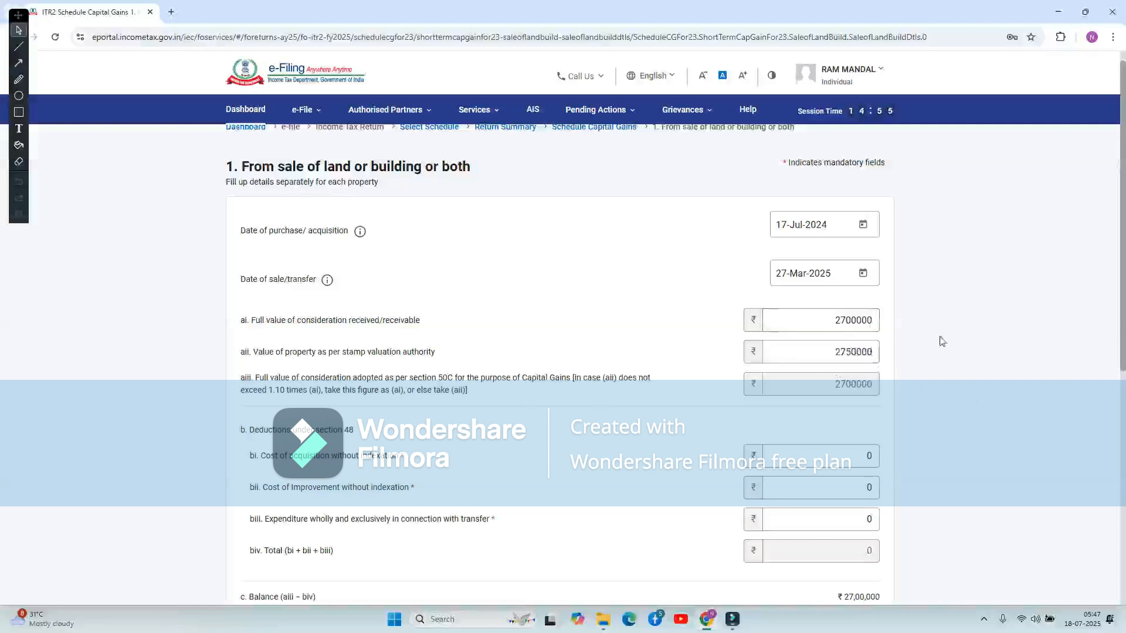
# Step: Change the property value as per stamp valuation authority to 3100000
pyautogui.scroll(-4, 896, 398)
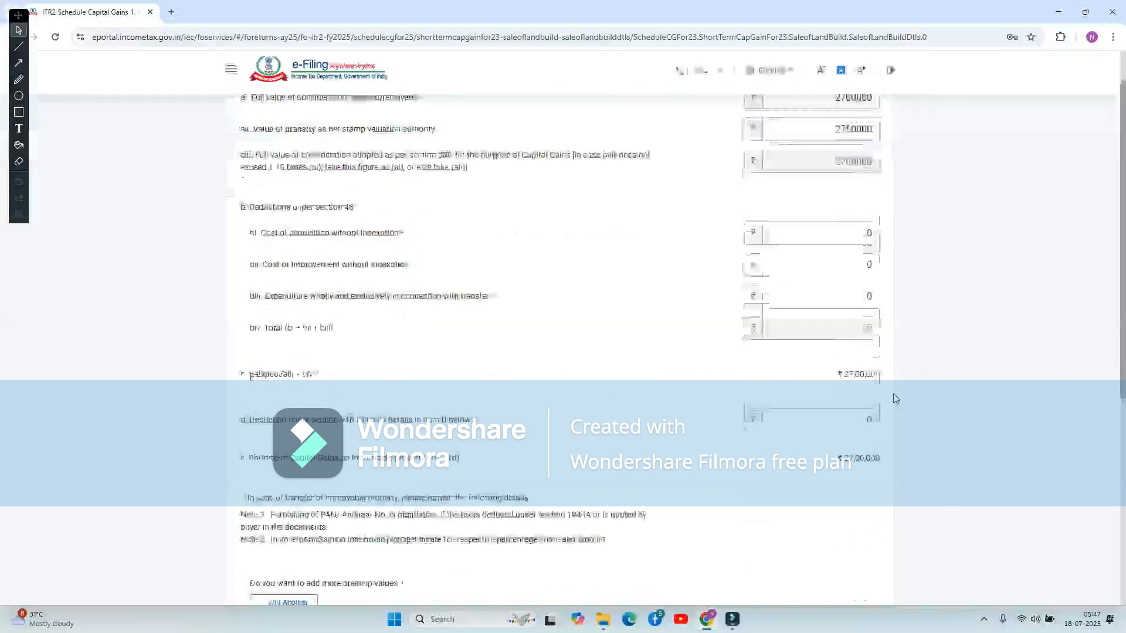
pyautogui.scroll(1, 895, 398)
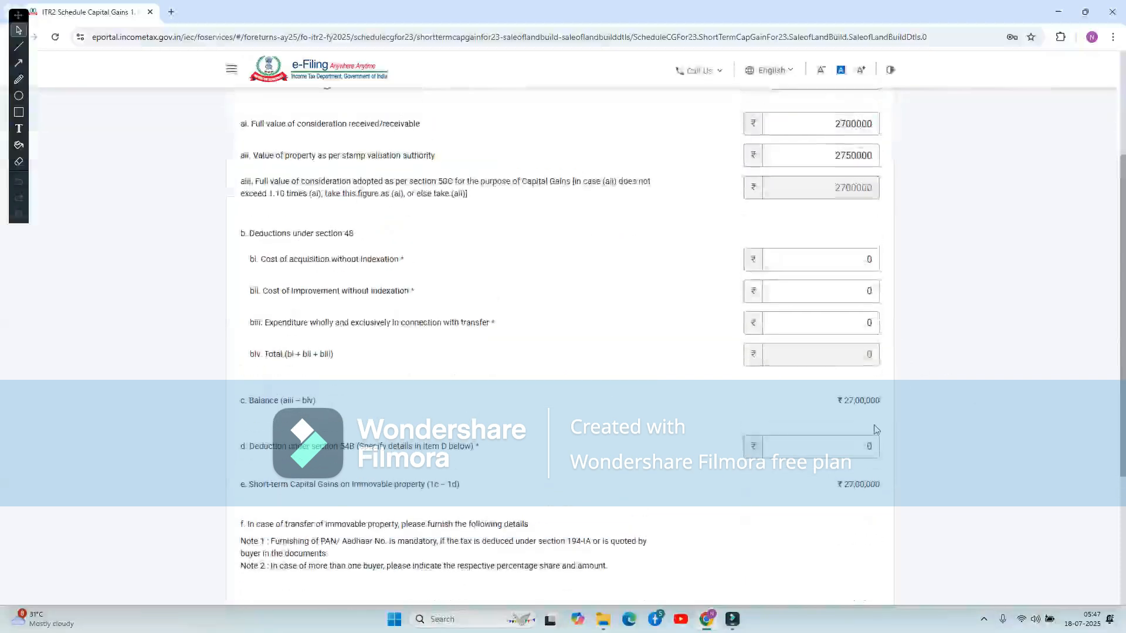
pyautogui.scroll(3, 877, 414)
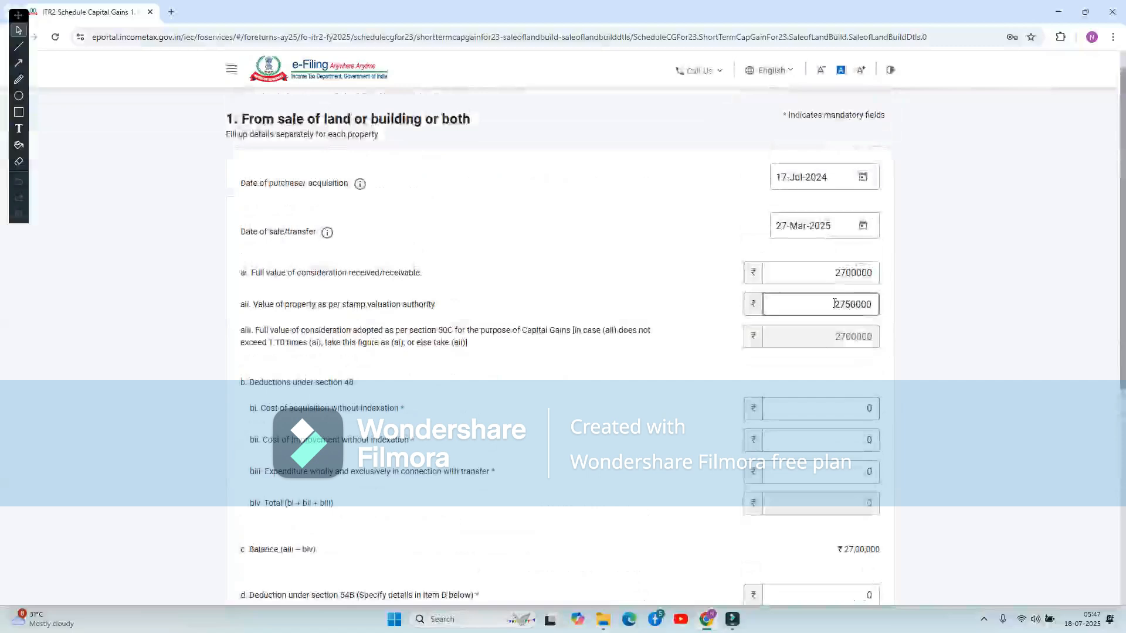
pyautogui.moveTo(829, 304); pyautogui.dragTo(895, 309)
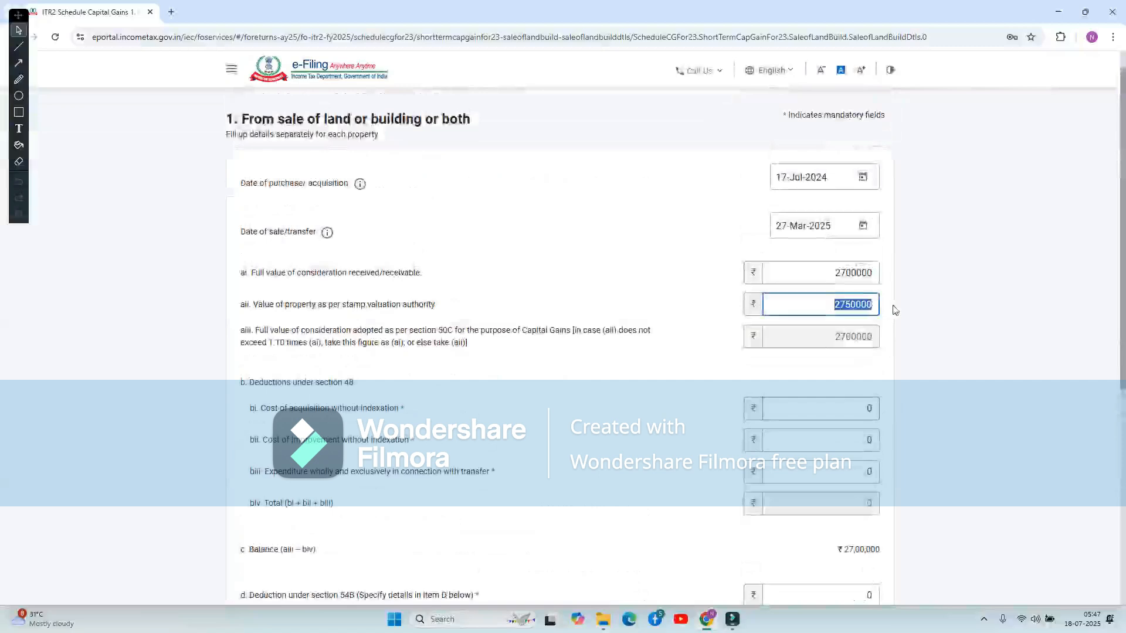
pyautogui.write('310000')
pyautogui.click(938, 340)
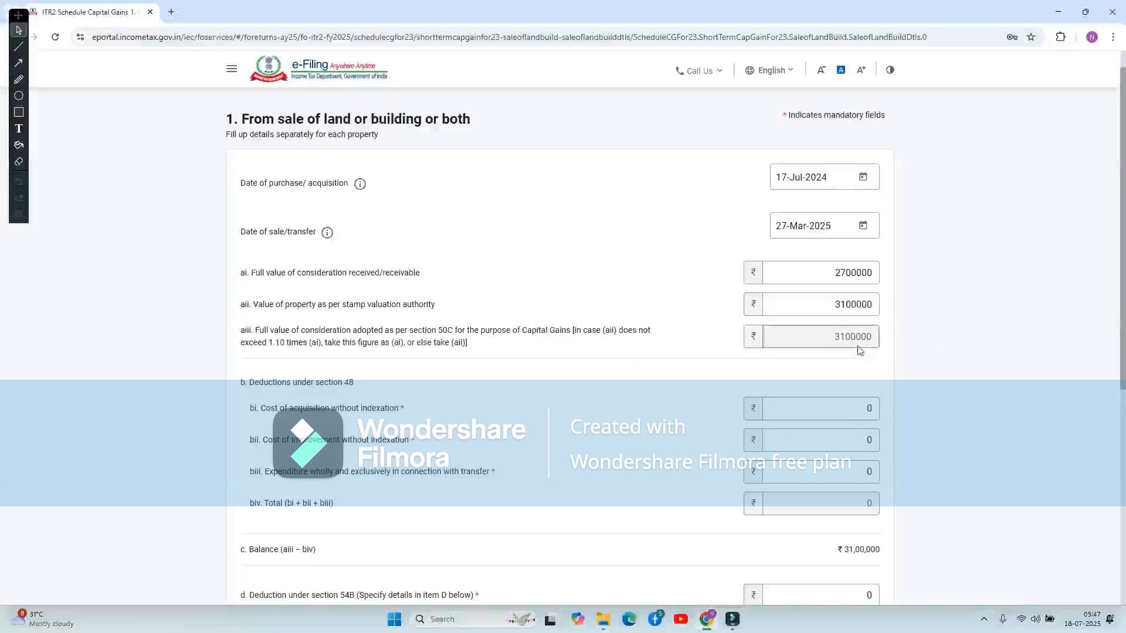
# Step: Set the stamp valuation authority value of the property to 2980000
pyautogui.moveTo(764, 304); pyautogui.dragTo(888, 313)
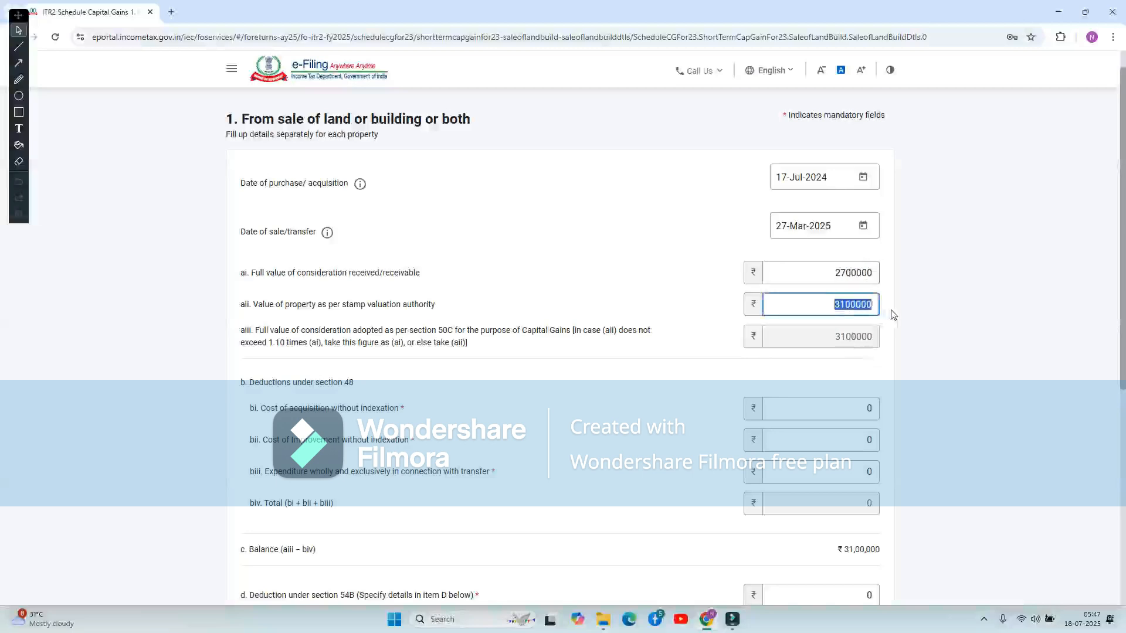
pyautogui.write('298000')
pyautogui.click(956, 354)
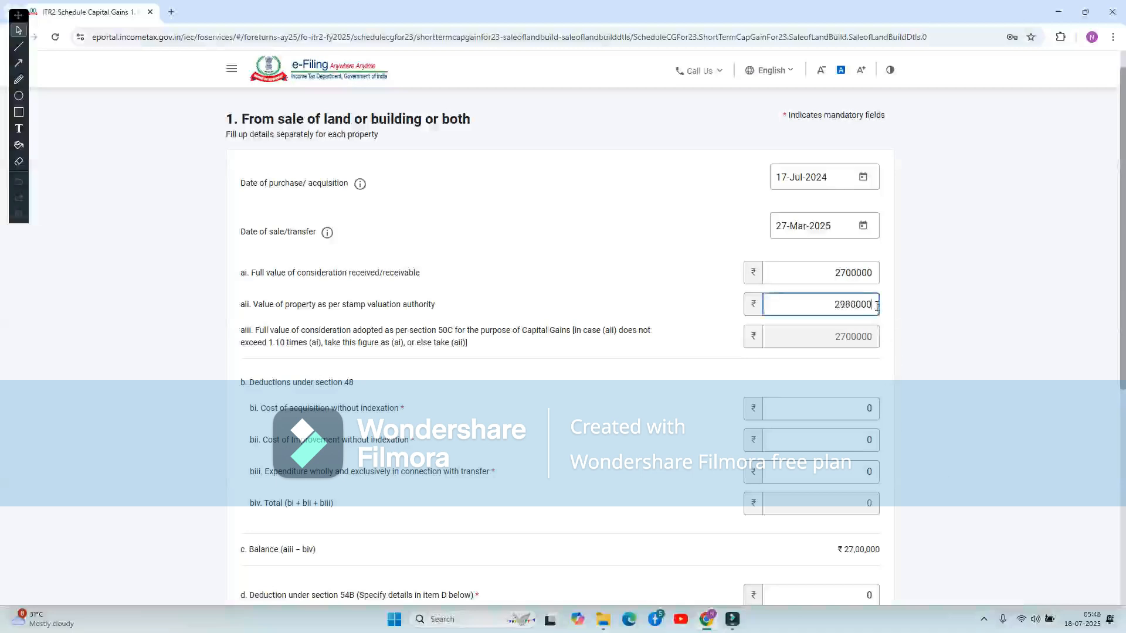
pyautogui.click(948, 354)
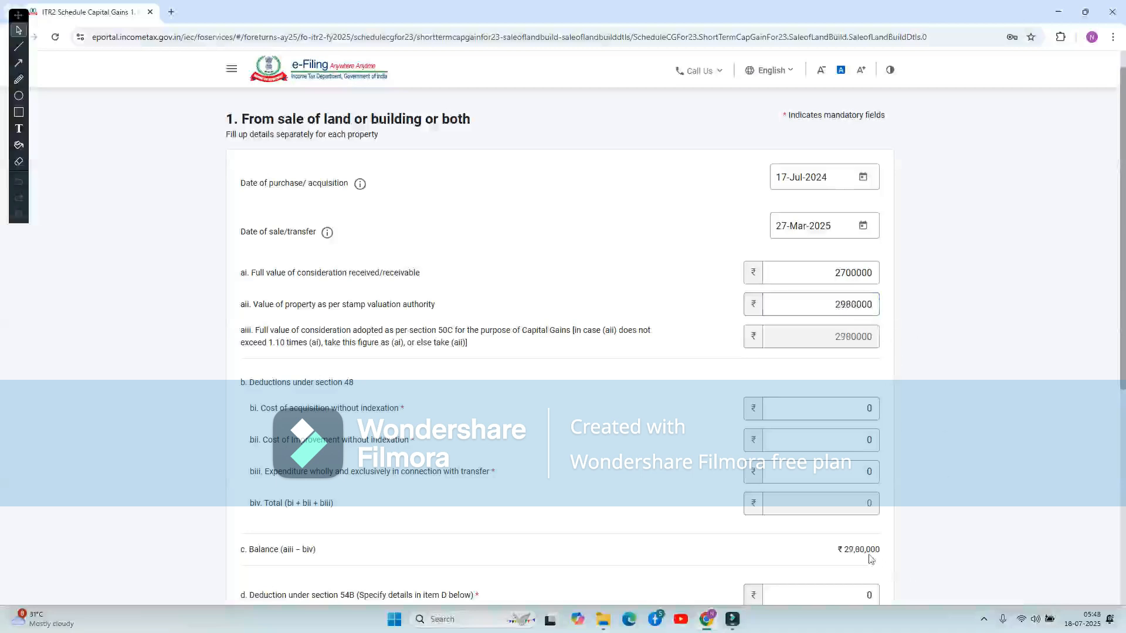
# Step: Edit the stamp valuation authority value of the property to 2960000
pyautogui.click(855, 308)
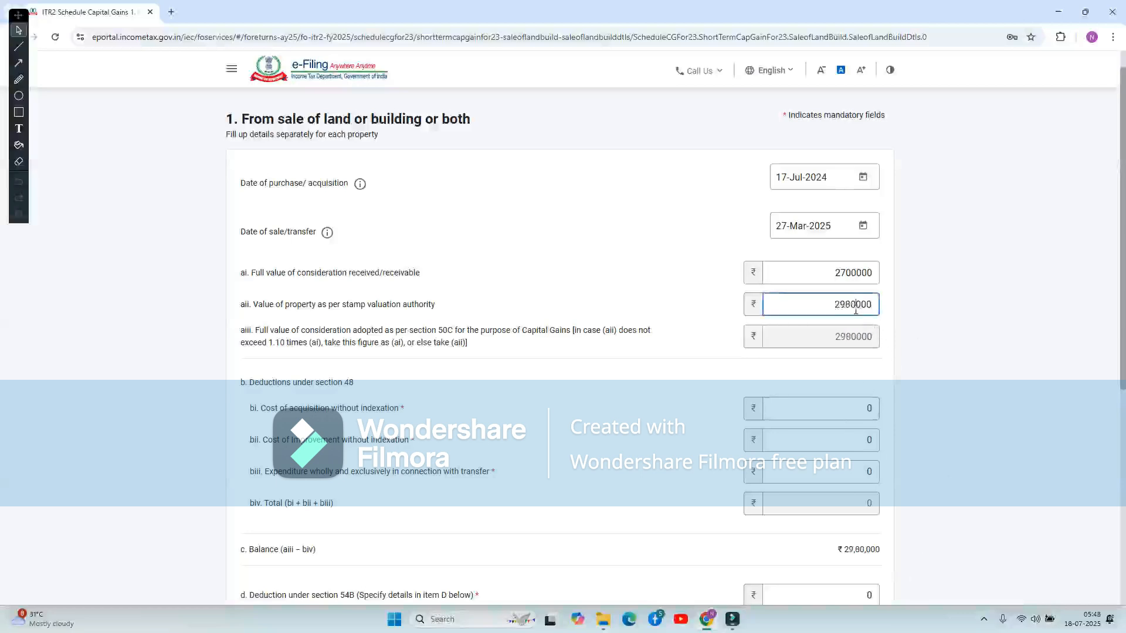
pyautogui.press('BackSpace')
pyautogui.write('6')
pyautogui.click(929, 358)
# Step: Replace the property value as per stamp valuation authority with 2750000
pyautogui.moveTo(765, 304); pyautogui.dragTo(902, 305)
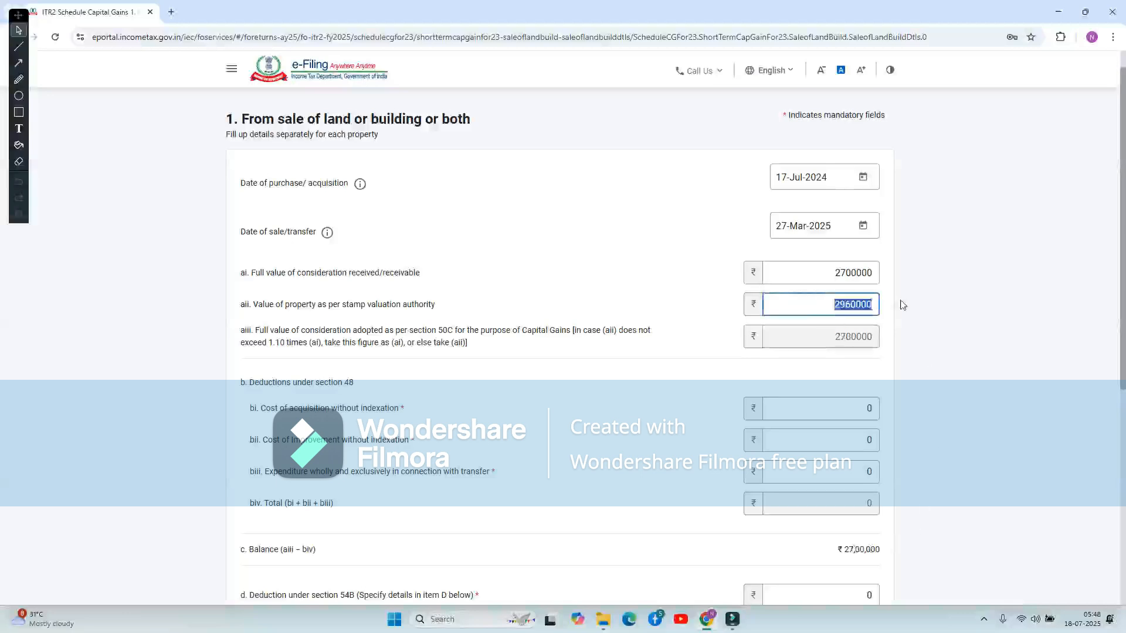
pyautogui.write('2')
pyautogui.click(959, 358)
# Step: Enter 2302000 as the cost of acquisition without indexation under the section 48 deductions
pyautogui.scroll(-2, 924, 501)
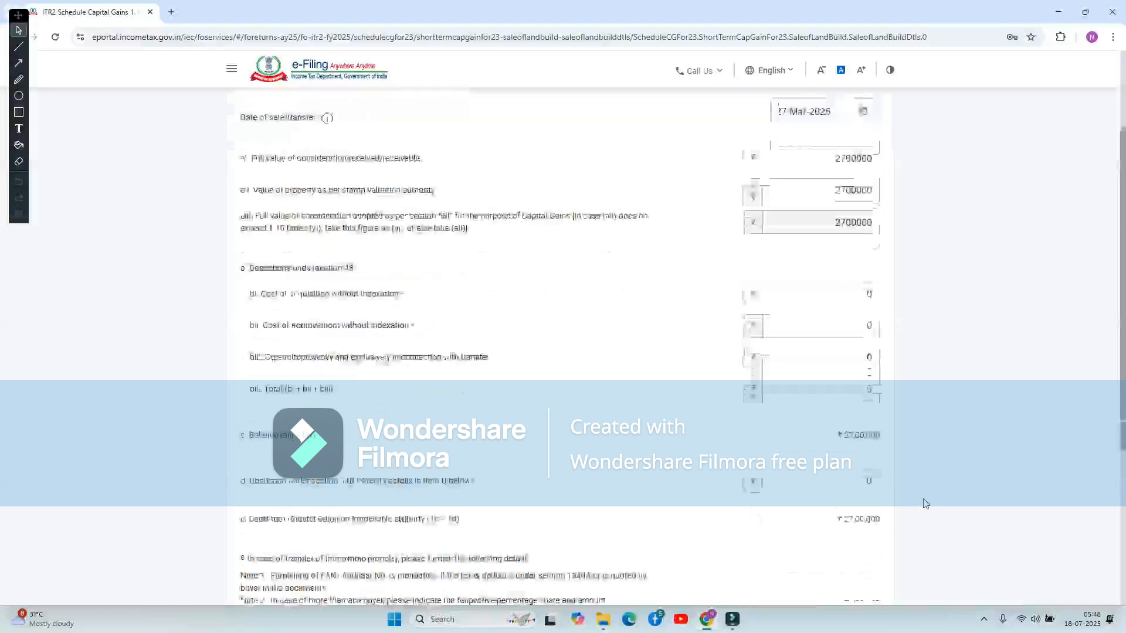
pyautogui.click(815, 292)
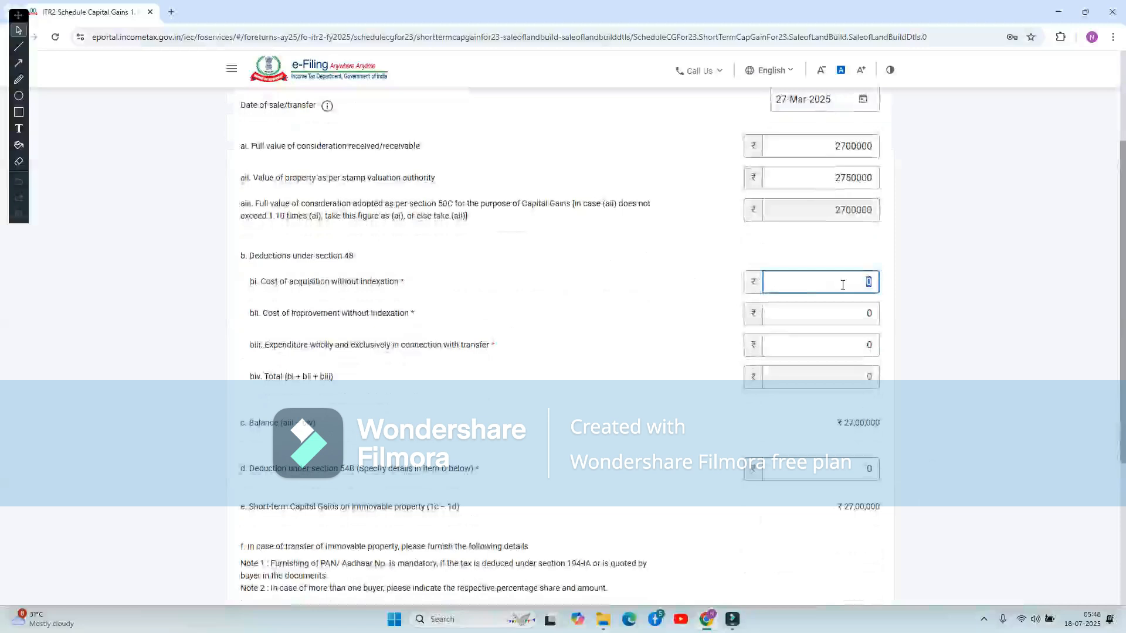
pyautogui.write('2302000')
pyautogui.click(975, 334)
# Step: Leave the cost of improvement at 0 and clear the expenditure wholly and exclusively in connection with transfer
pyautogui.click(863, 310)
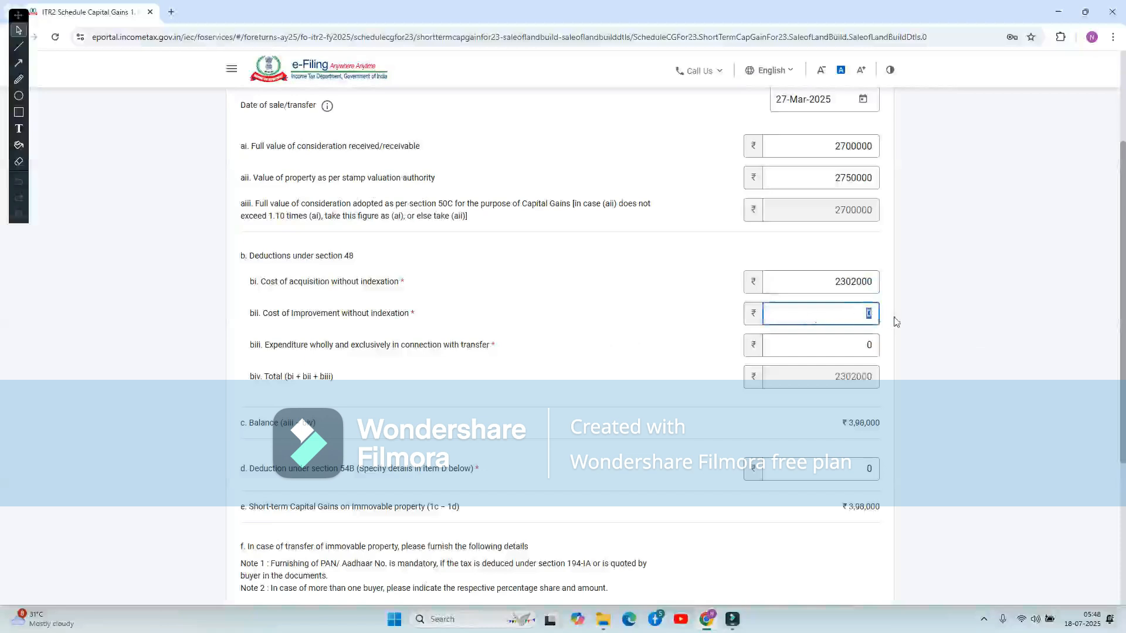
pyautogui.click(832, 341)
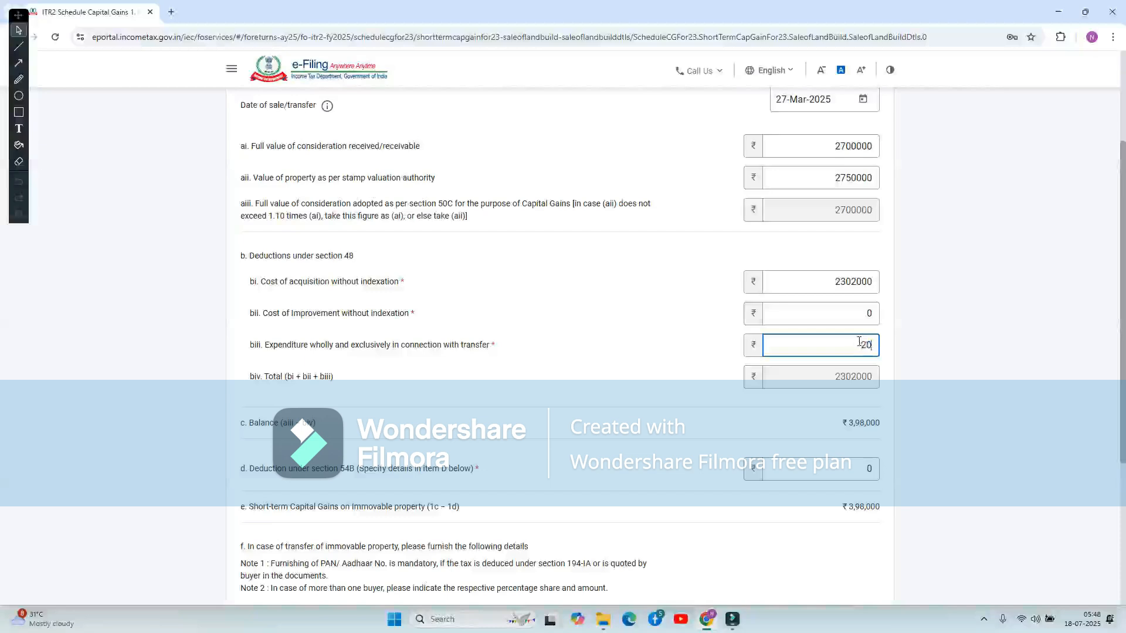
pyautogui.click(937, 372)
# Step: Review the land or building sale form and try to save the entry
pyautogui.scroll(-1, 894, 453)
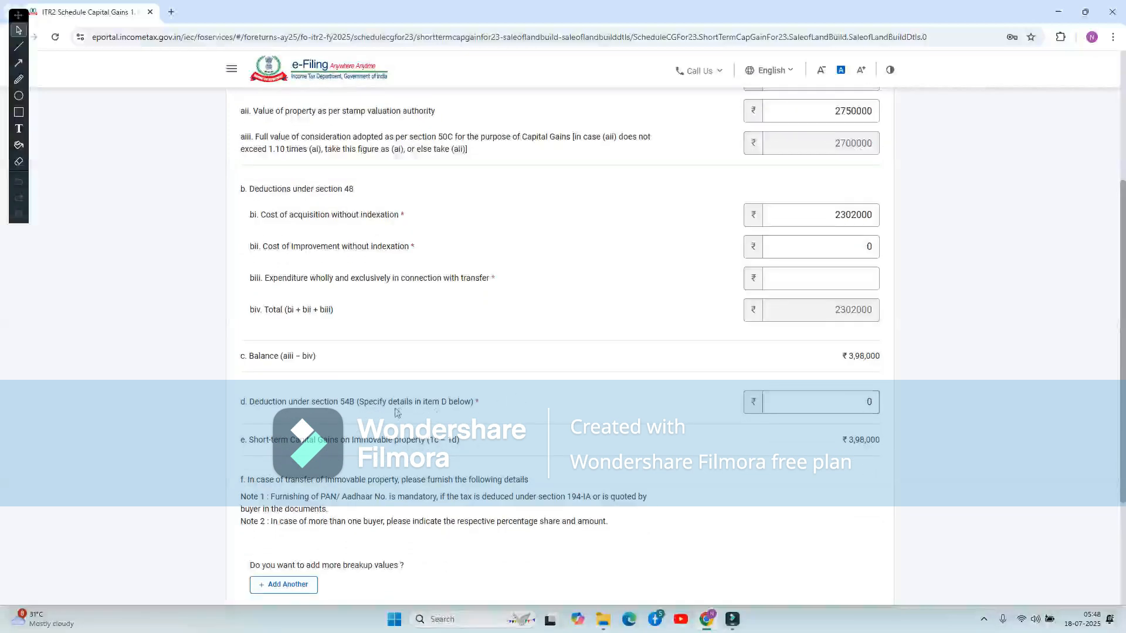
pyautogui.scroll(-1, 558, 388)
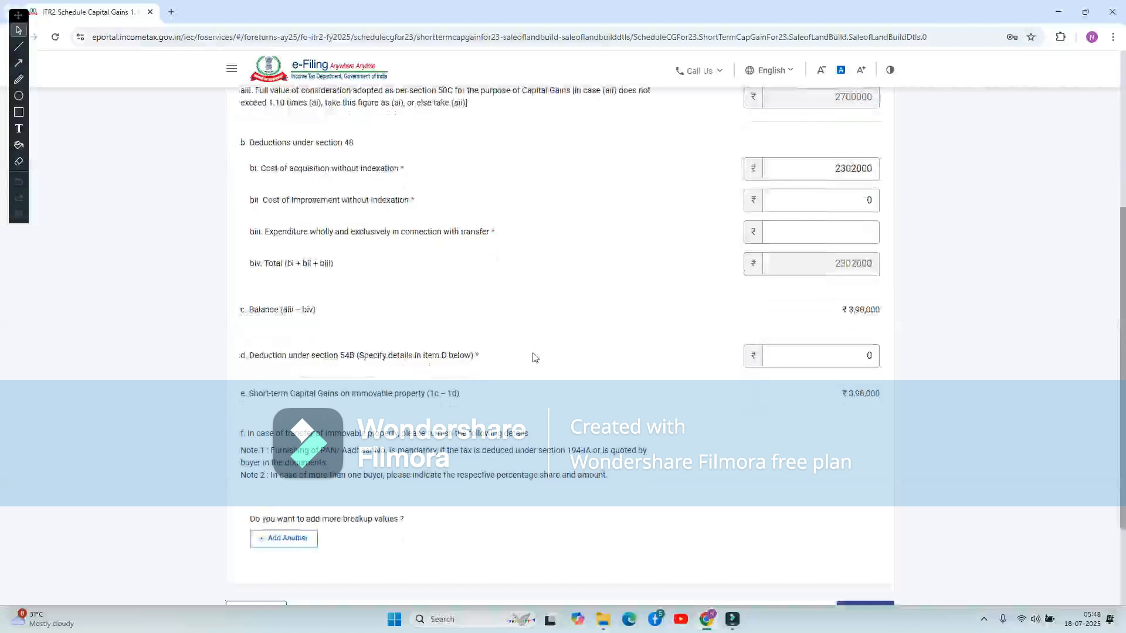
pyautogui.scroll(5, 665, 327)
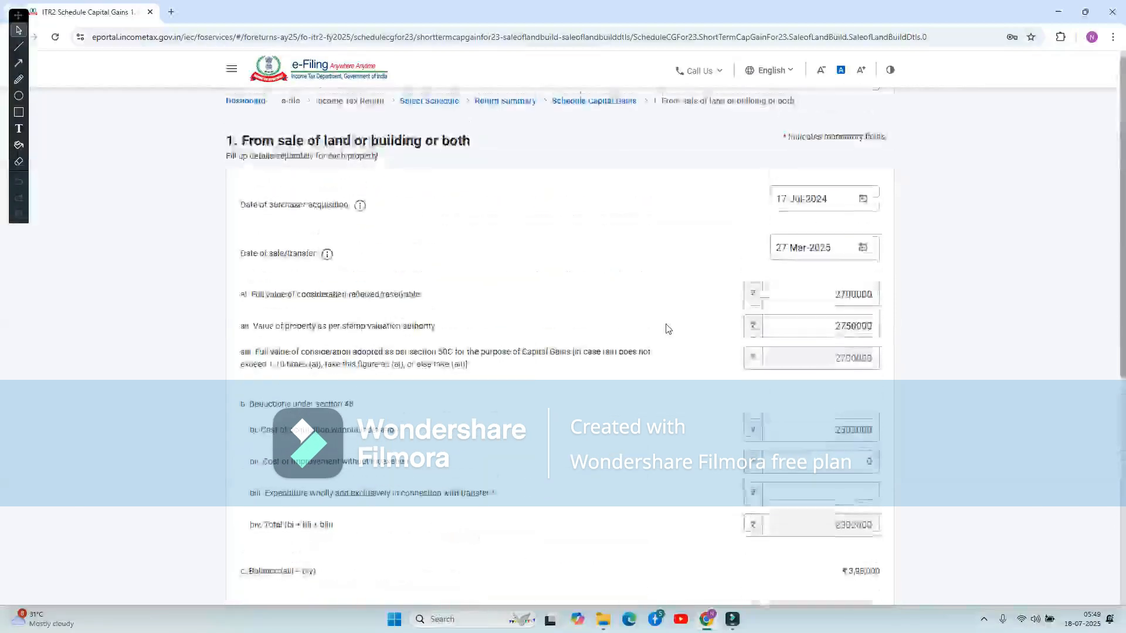
pyautogui.scroll(-6, 812, 357)
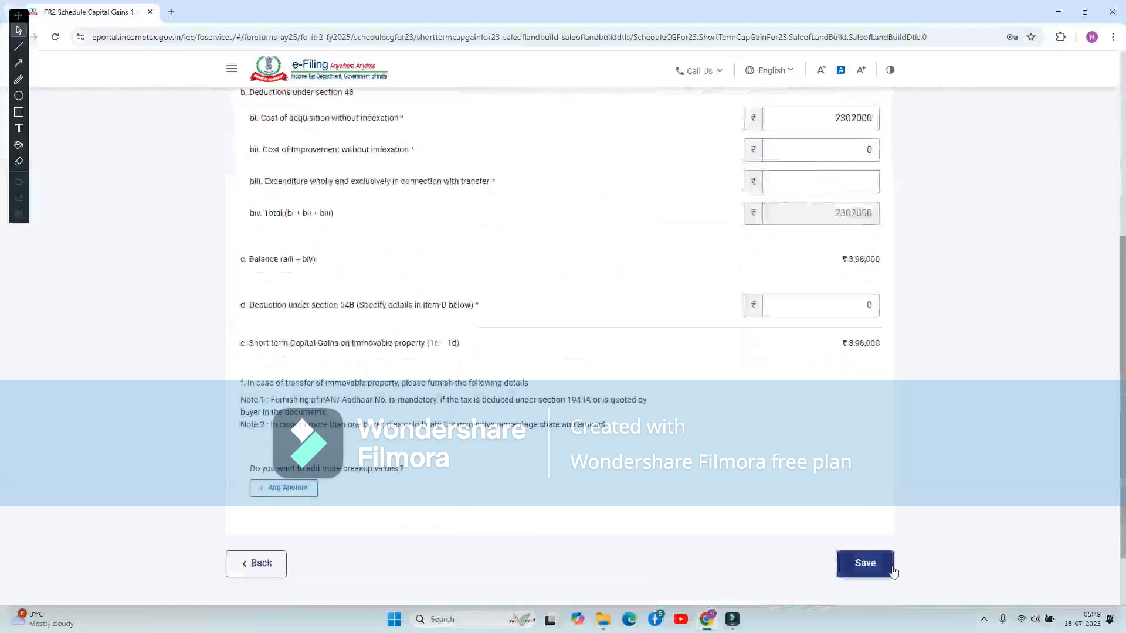
pyautogui.click(863, 563)
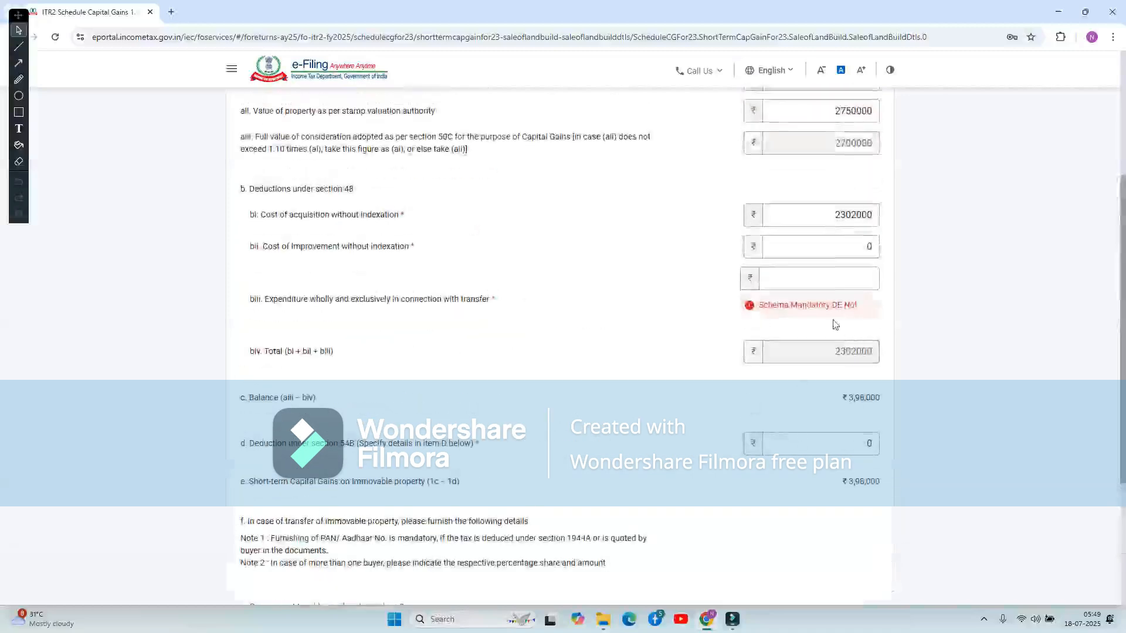
# Step: Enter 0 as the expenditure wholly and exclusively in connection with transfer and save the land or building sale entry
pyautogui.scroll(1, 796, 276)
pyautogui.click(870, 322)
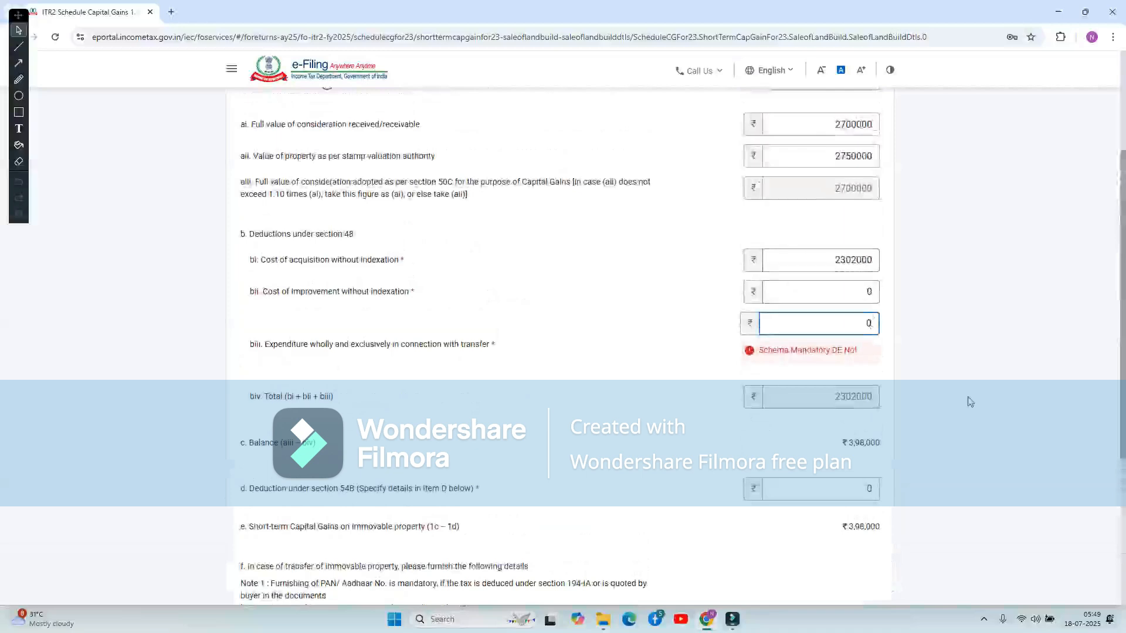
pyautogui.scroll(-4, 953, 428)
pyautogui.click(862, 489)
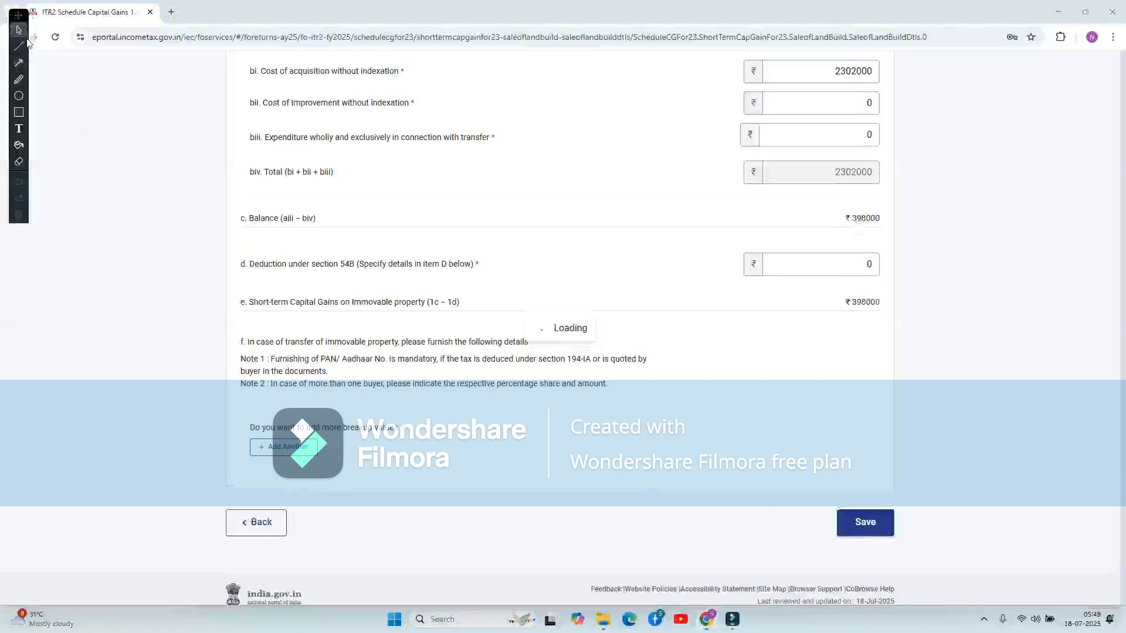
pyautogui.moveTo(18, 23); pyautogui.dragTo(3, 93)
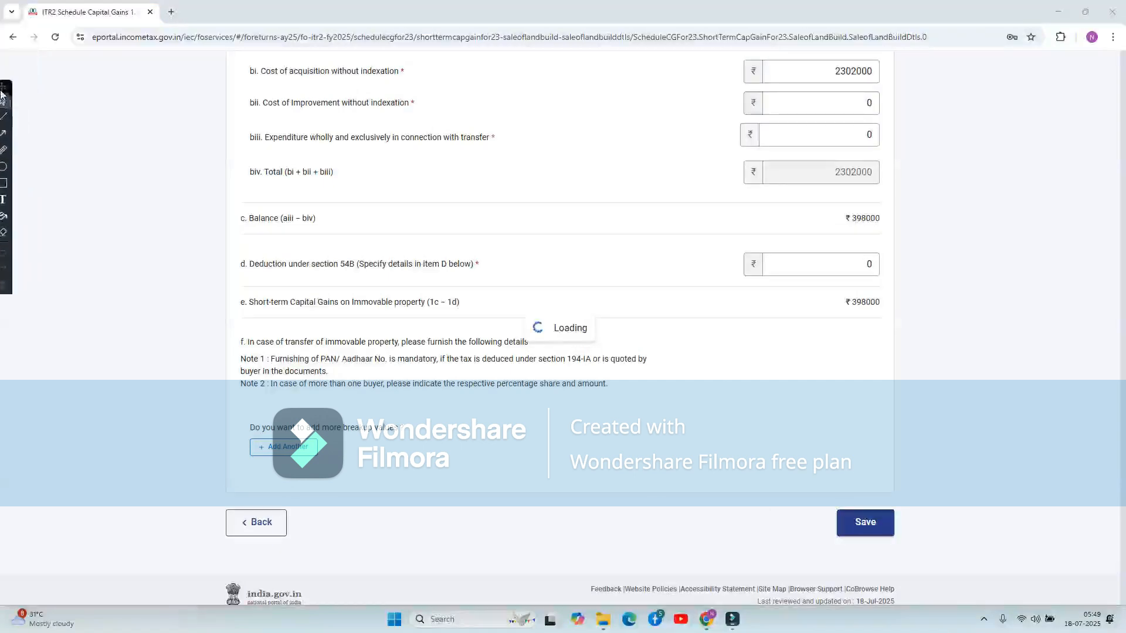
pyautogui.click(13, 37)
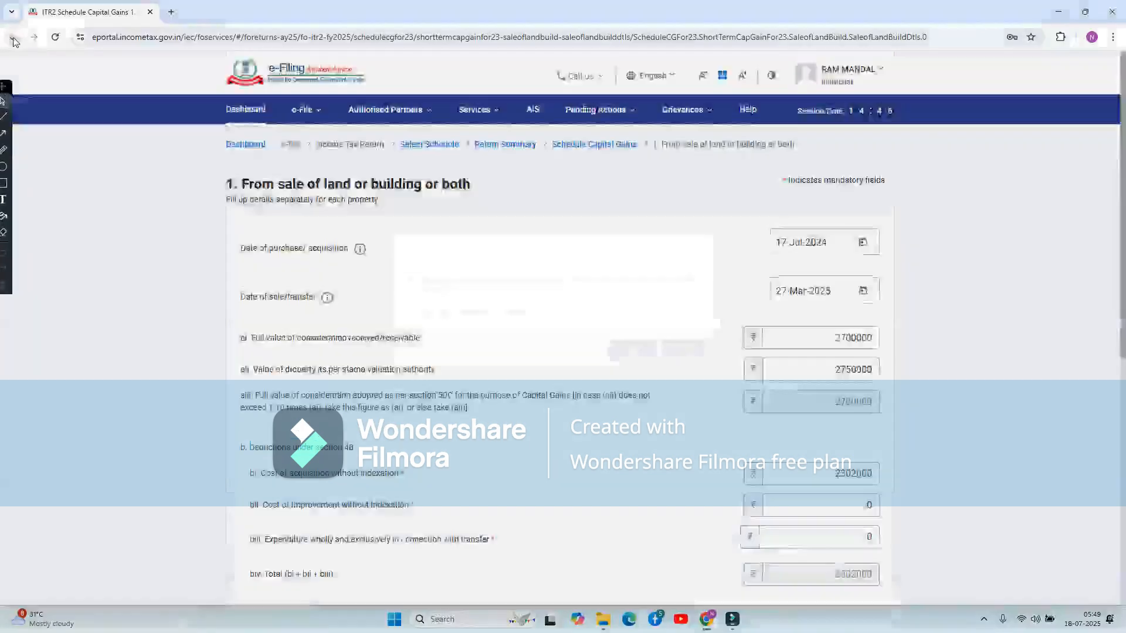
pyautogui.click(686, 377)
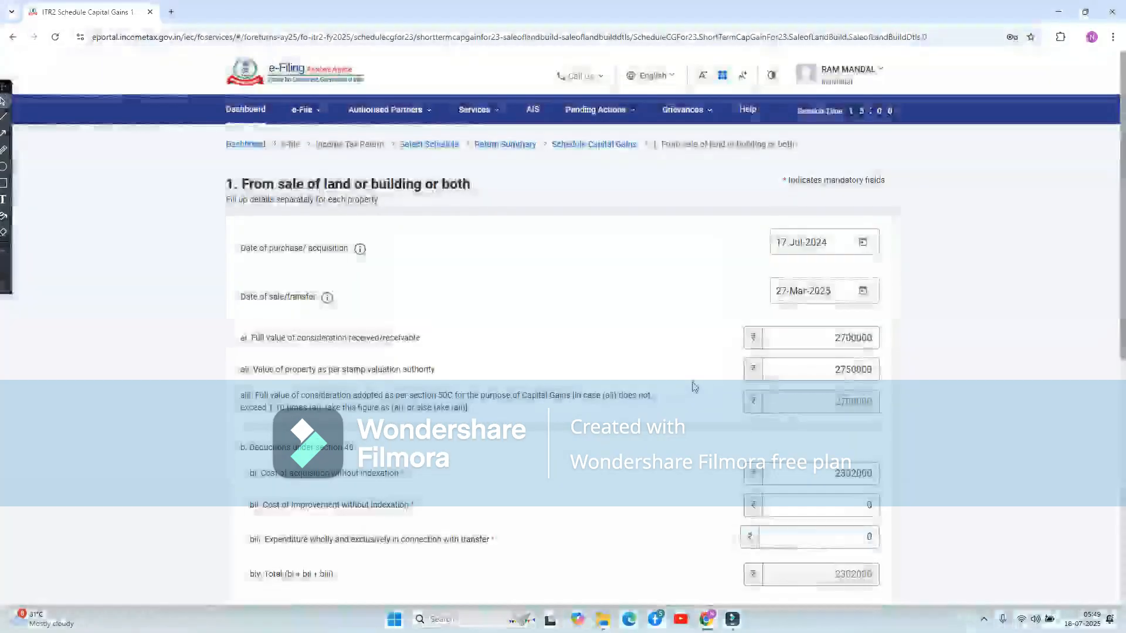
# Step: Add a buyer details entry under item f, transfer of immovable property
pyautogui.scroll(-8, 694, 387)
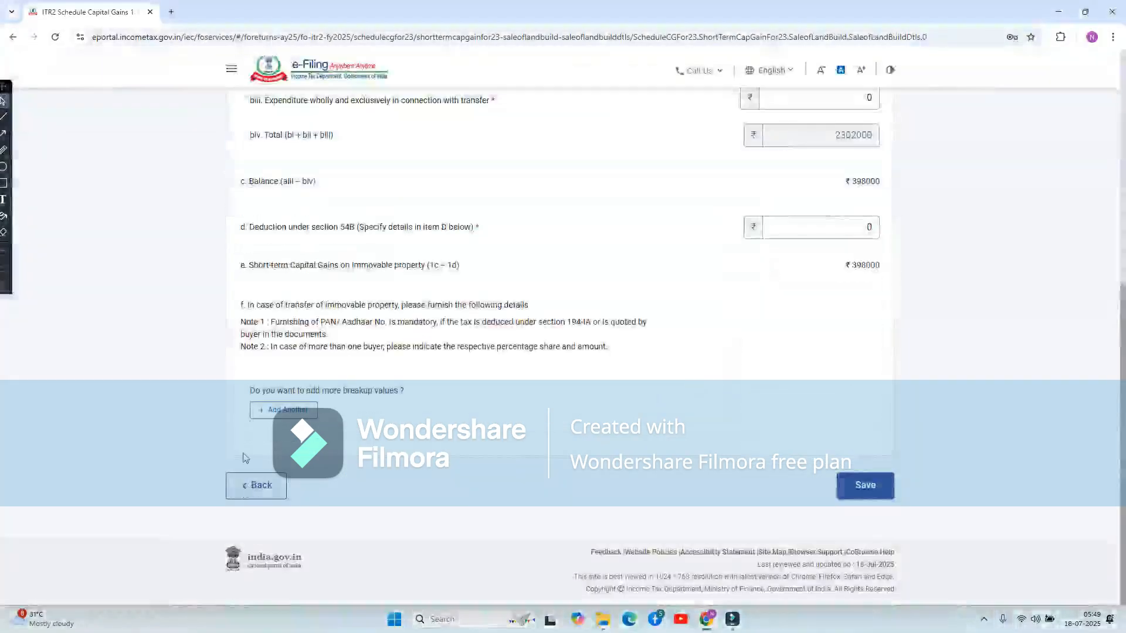
pyautogui.scroll(5, 586, 314)
pyautogui.scroll(-5, 587, 314)
pyautogui.click(293, 410)
pyautogui.scroll(-3, 458, 441)
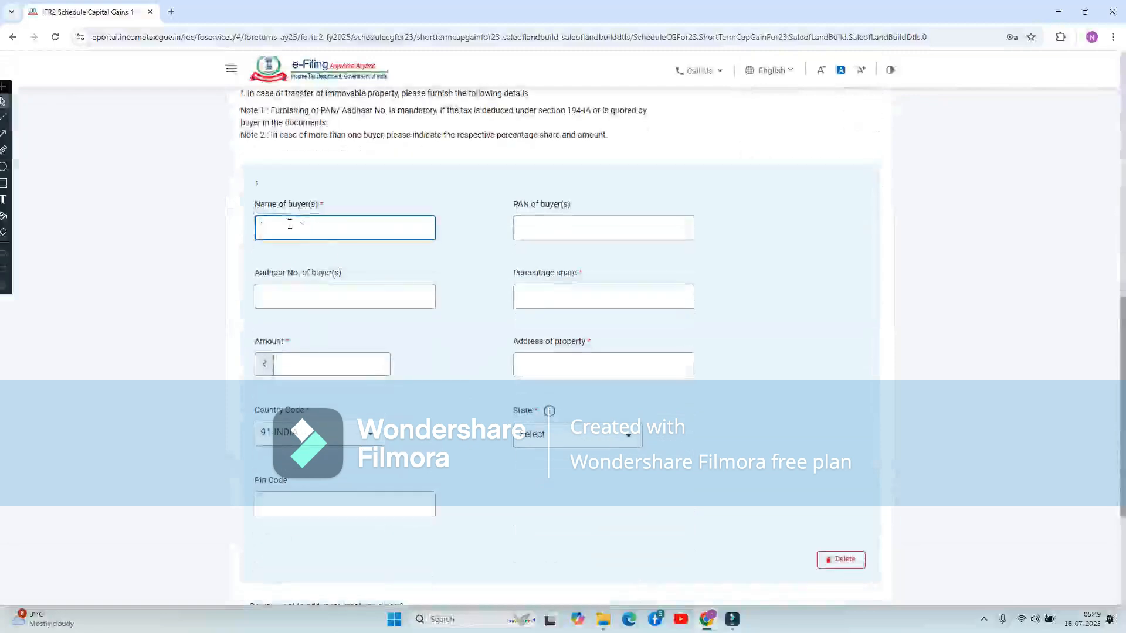
# Step: Examine the buyer entry's fields for PAN, Aadhaar number, percentage share, amount, property address, country, state and pin code
pyautogui.click(532, 232)
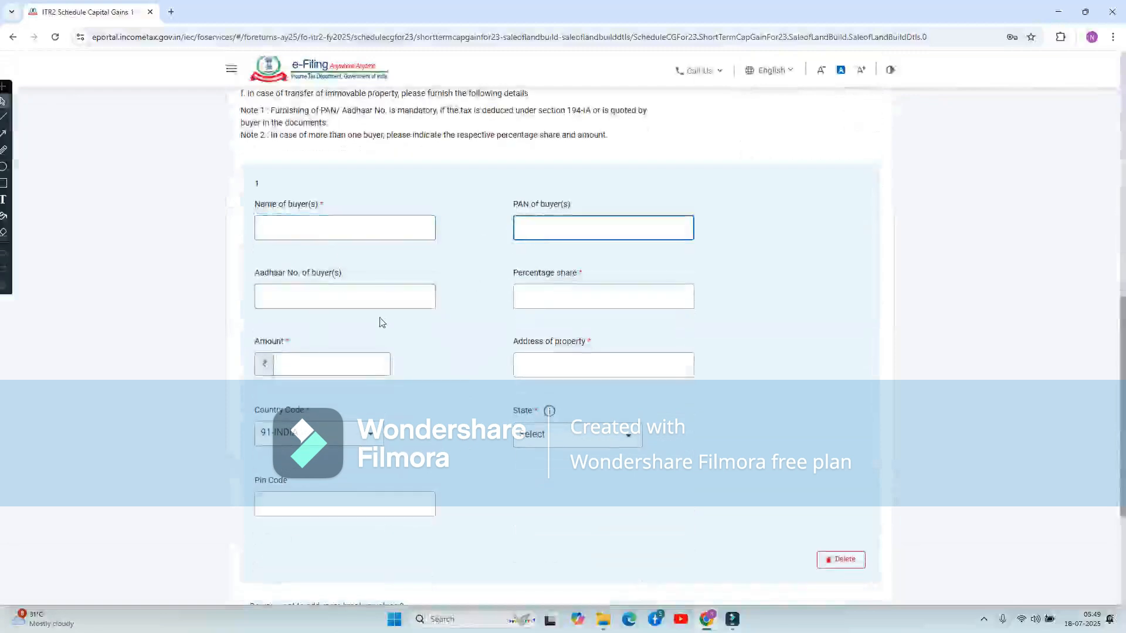
pyautogui.click(368, 306)
pyautogui.click(643, 301)
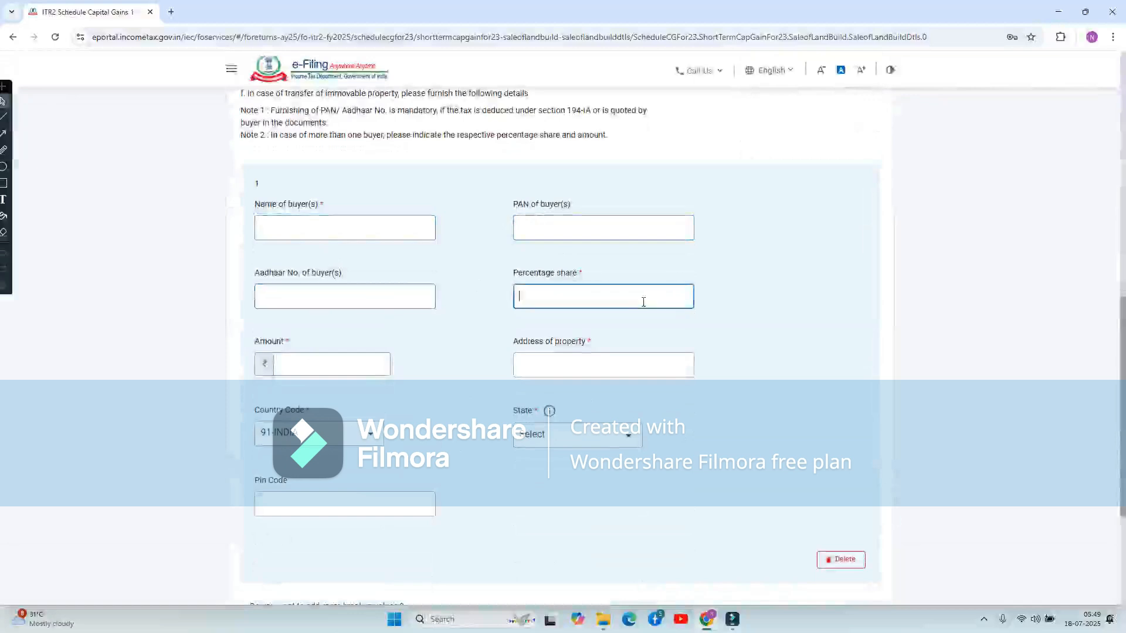
pyautogui.click(360, 368)
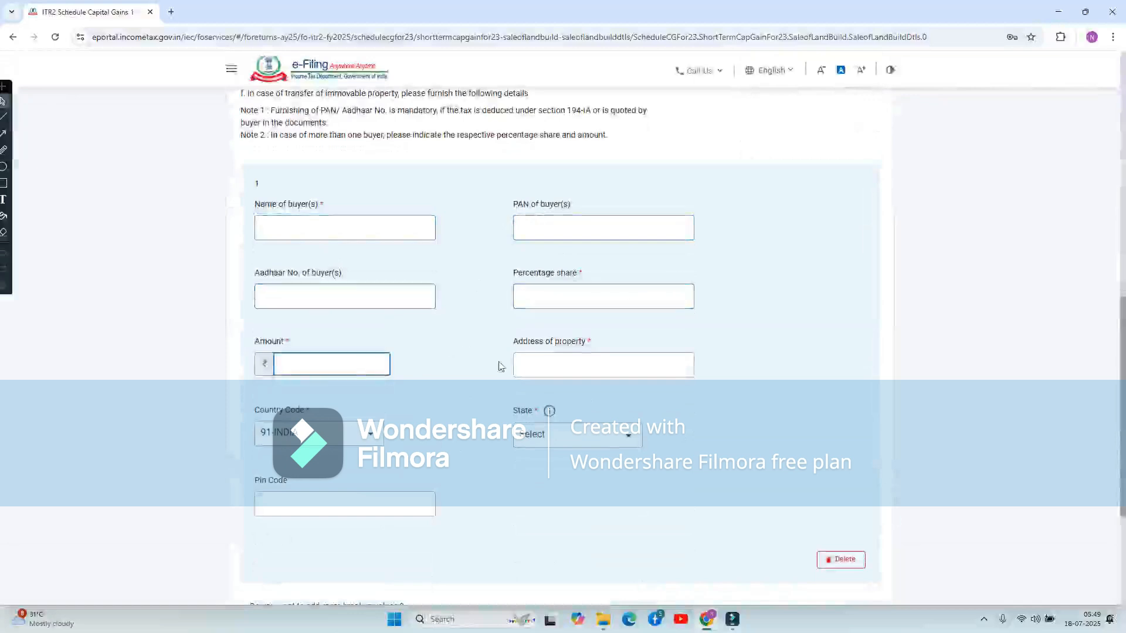
pyautogui.click(554, 373)
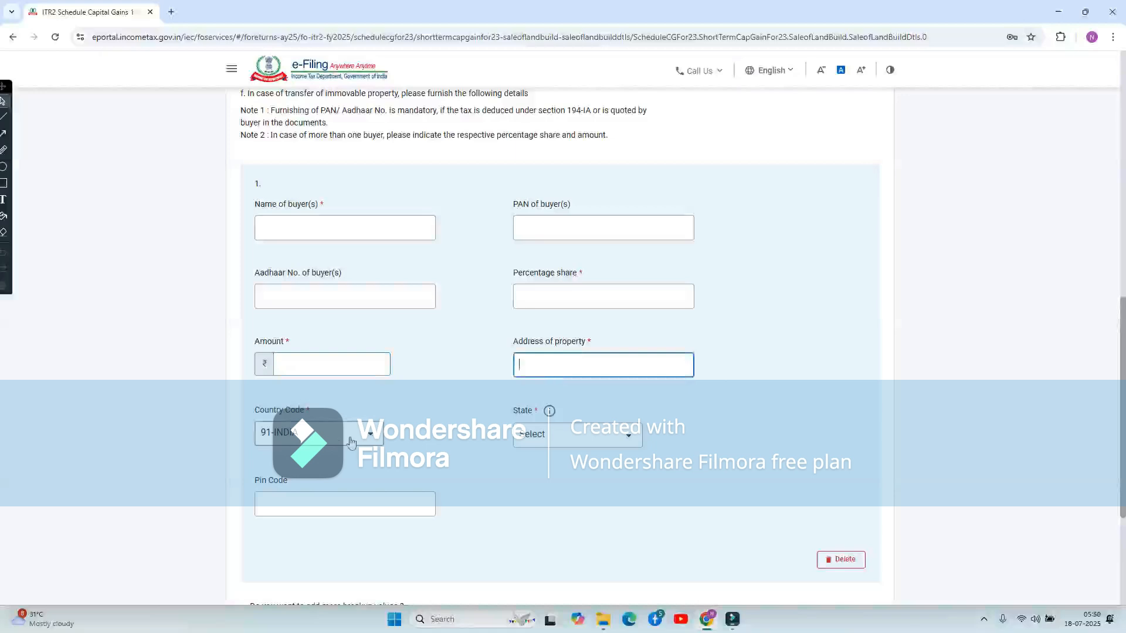
pyautogui.click(327, 448)
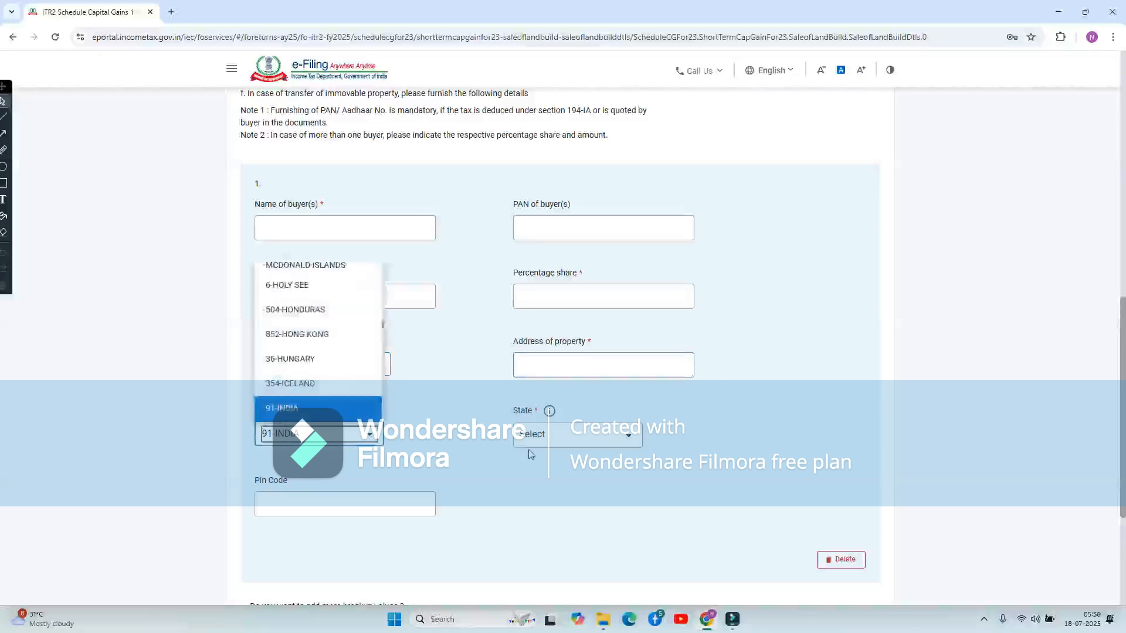
pyautogui.click(585, 443)
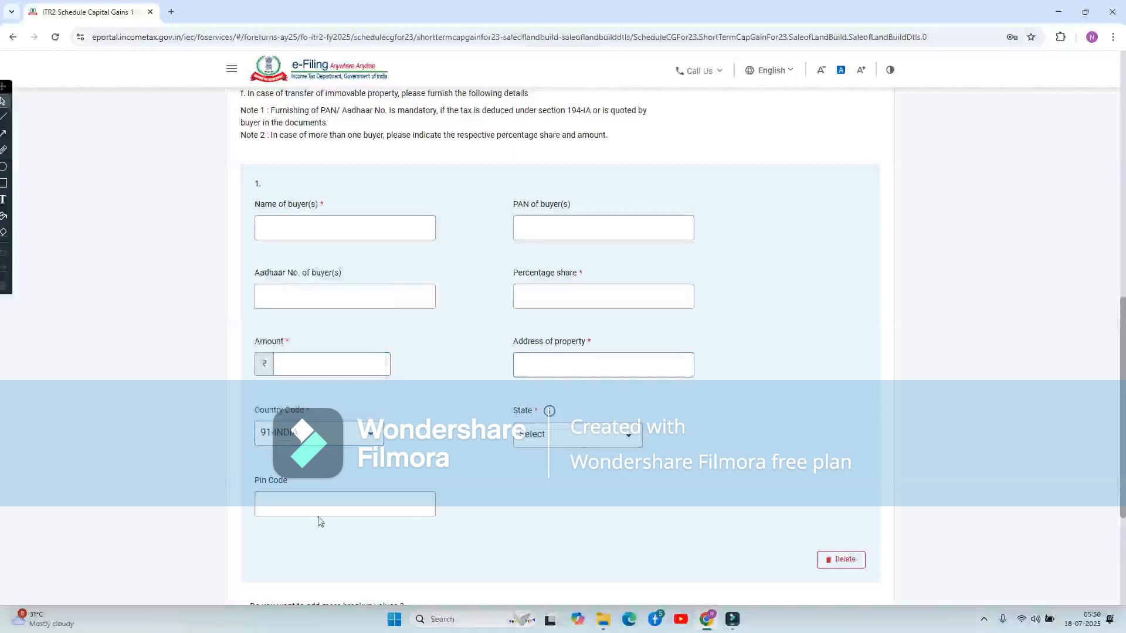
pyautogui.scroll(2, 478, 377)
pyautogui.scroll(-3, 476, 379)
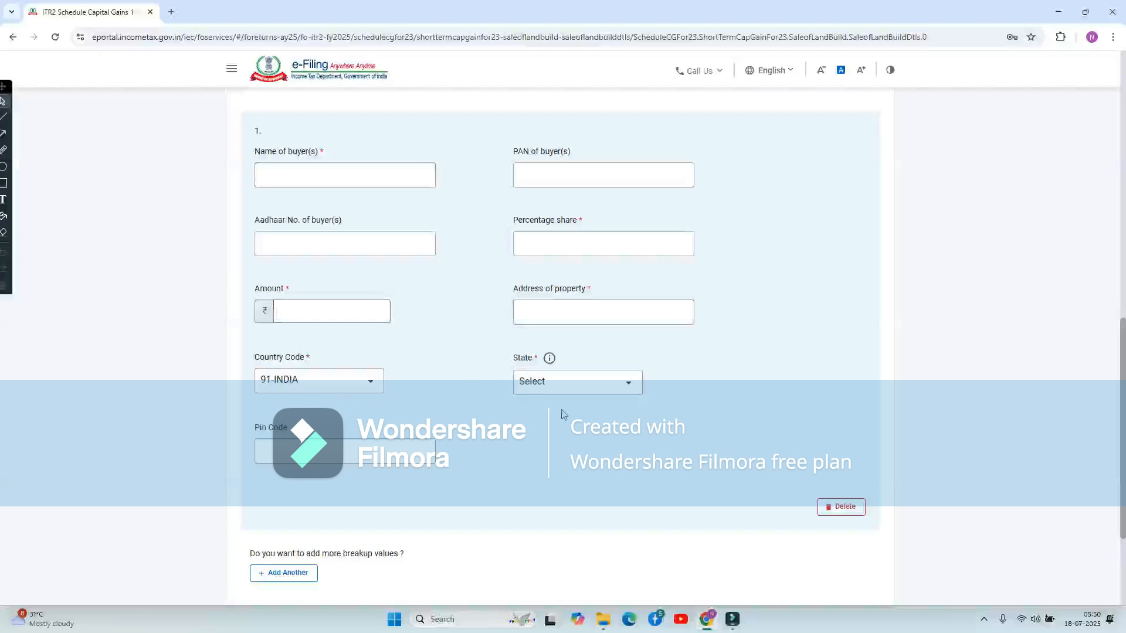
pyautogui.scroll(3, 561, 414)
pyautogui.scroll(-6, 561, 414)
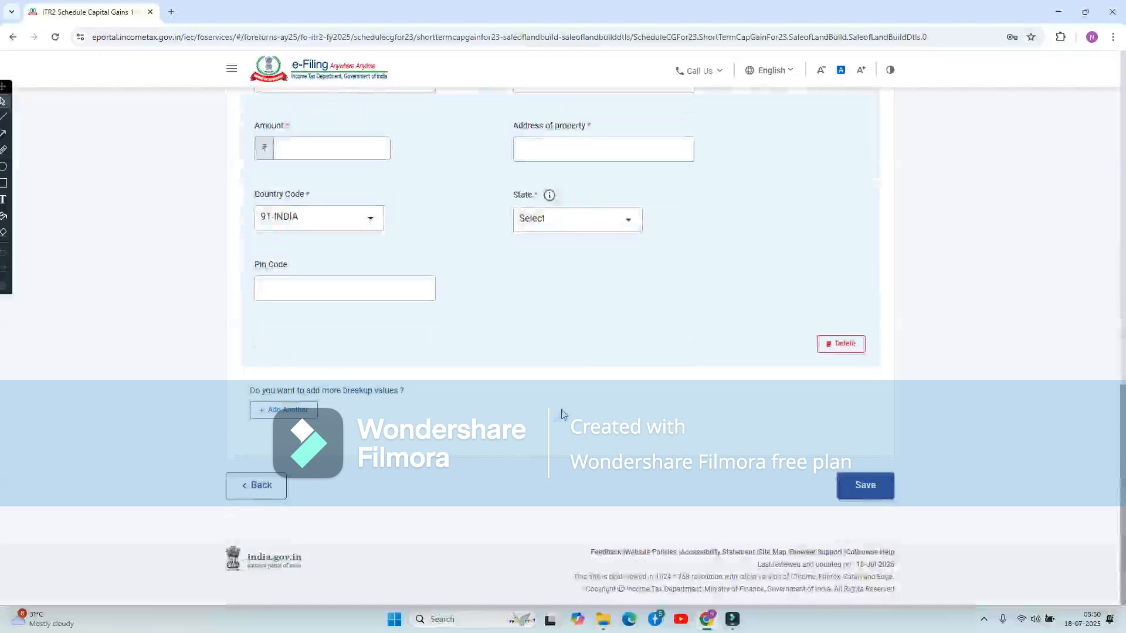
pyautogui.scroll(3, 583, 340)
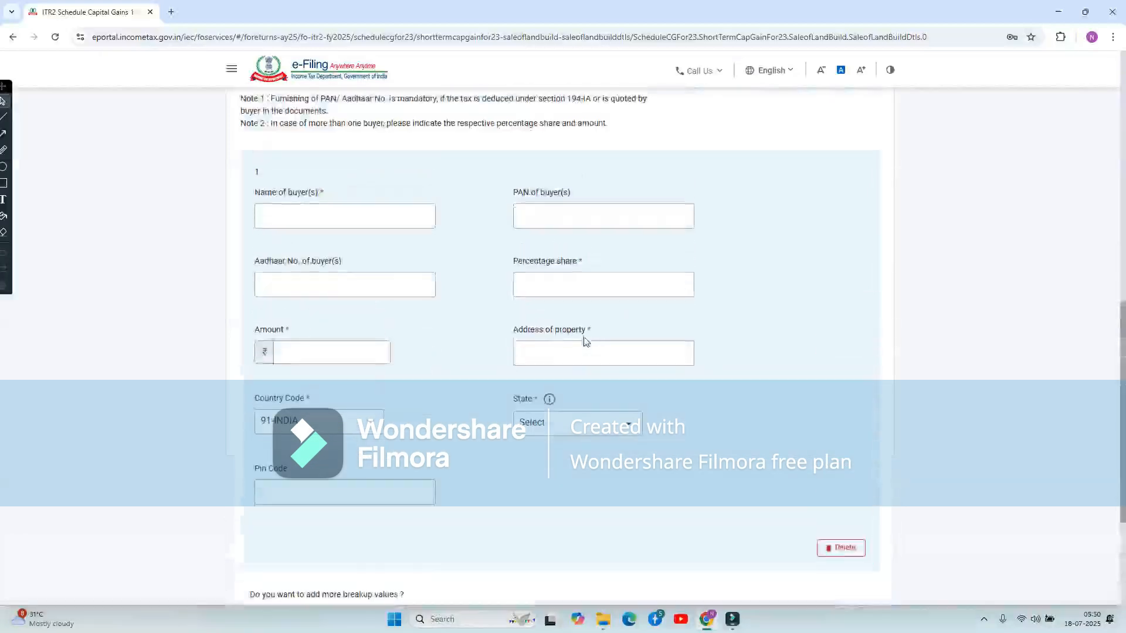
pyautogui.scroll(-3, 485, 352)
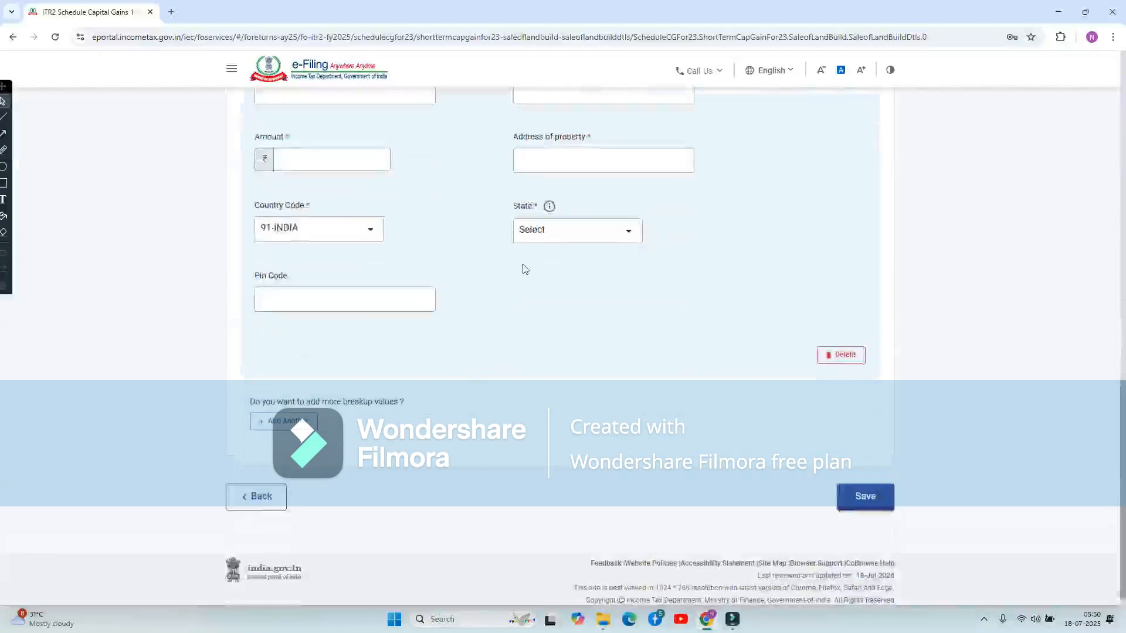
pyautogui.scroll(4, 522, 267)
pyautogui.scroll(-3, 463, 419)
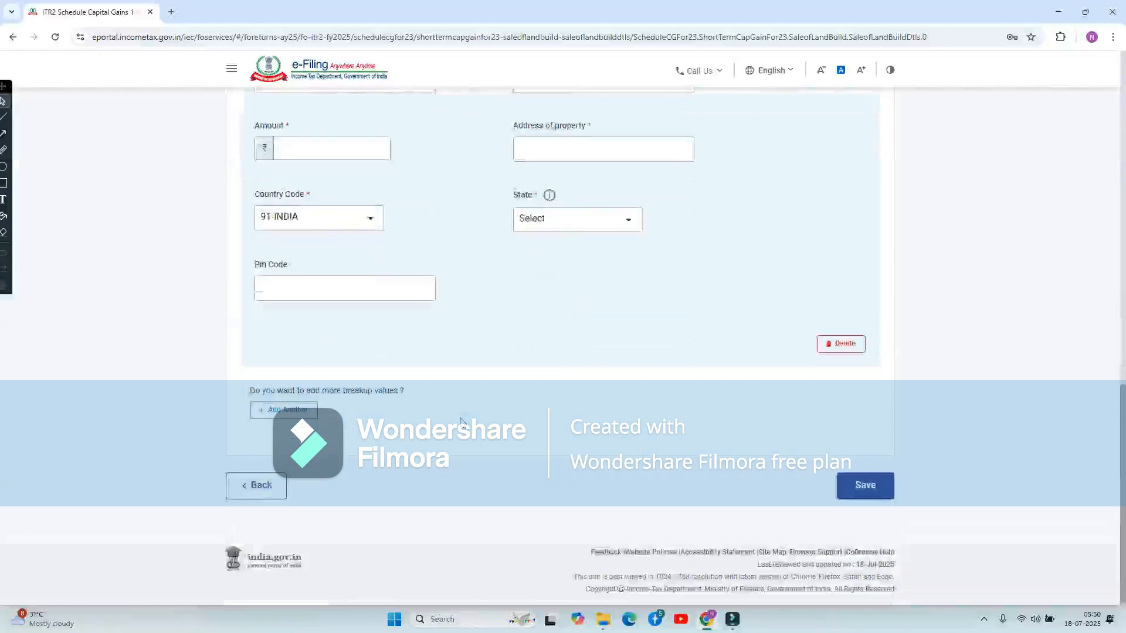
# Step: Add a second buyer details entry and delete it again
pyautogui.click(285, 411)
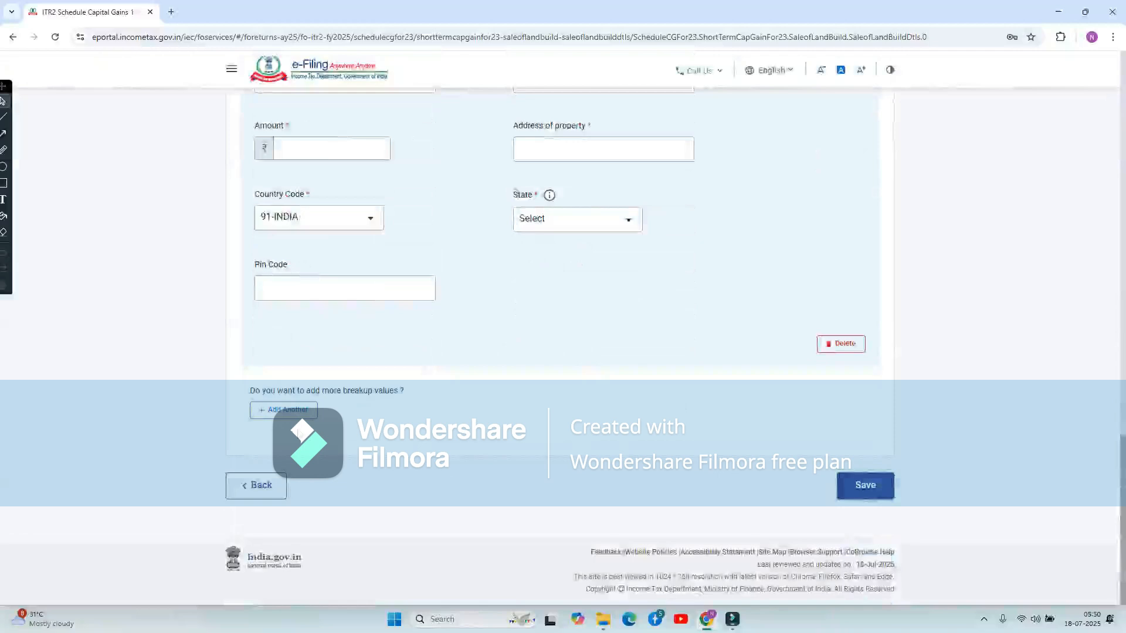
pyautogui.click(843, 344)
pyautogui.click(598, 364)
# Step: Delete the remaining empty buyer details entry and return to Schedule Capital Gains
pyautogui.scroll(10, 768, 295)
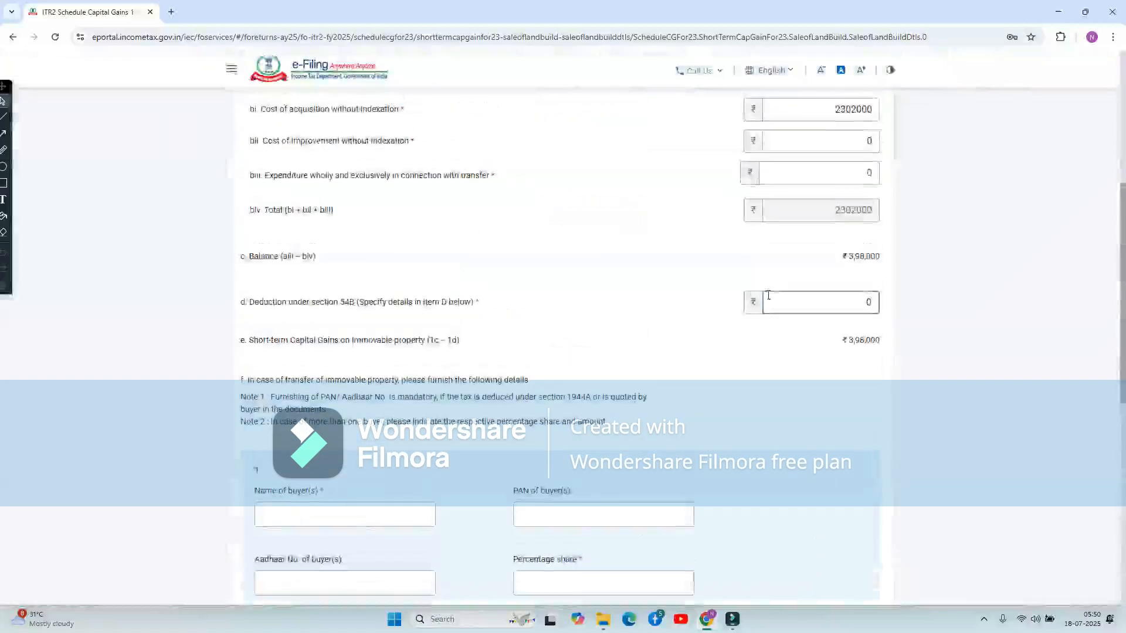
pyautogui.scroll(-8, 846, 371)
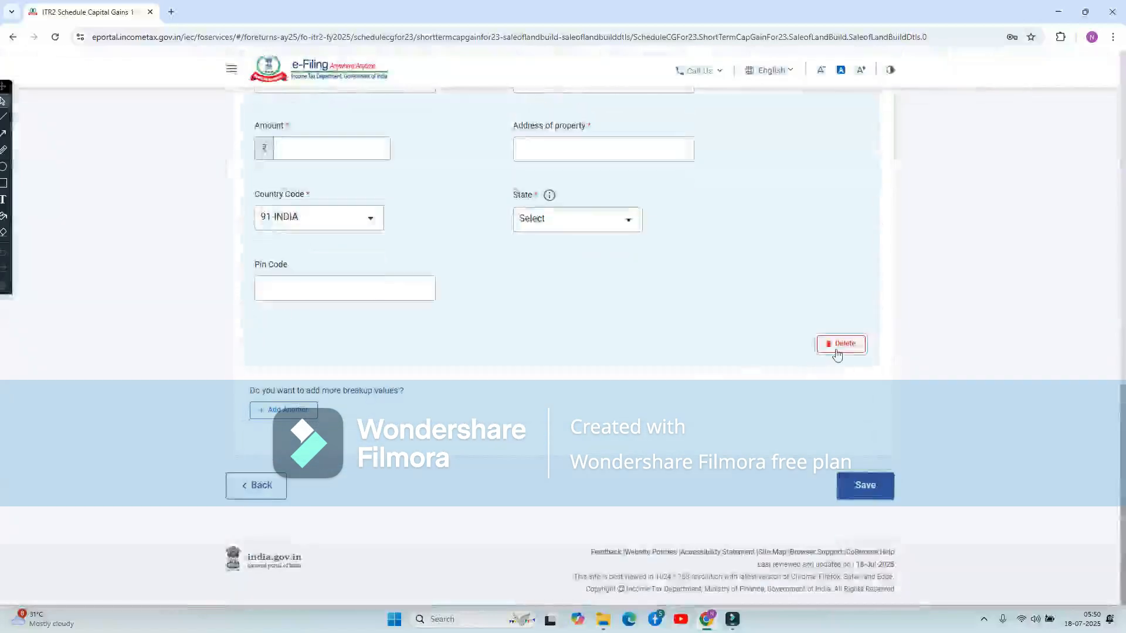
pyautogui.click(836, 346)
pyautogui.click(597, 365)
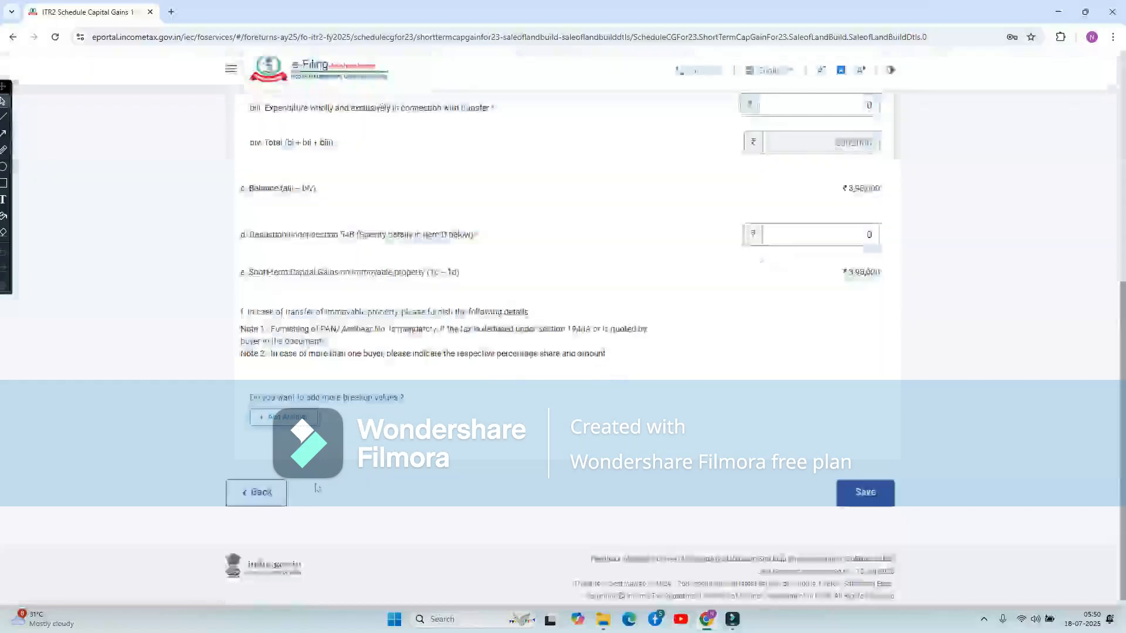
pyautogui.click(255, 493)
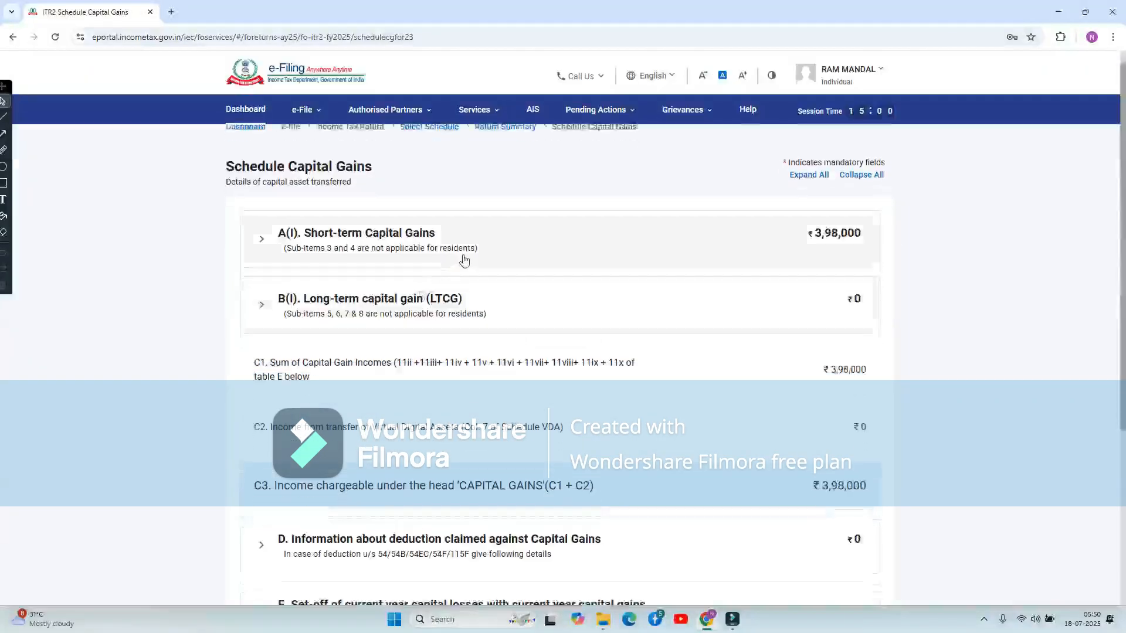
# Step: Add a short-term capital gains entry for the sale of equity shares or equity-oriented mutual fund units on which STT is paid
pyautogui.click(464, 261)
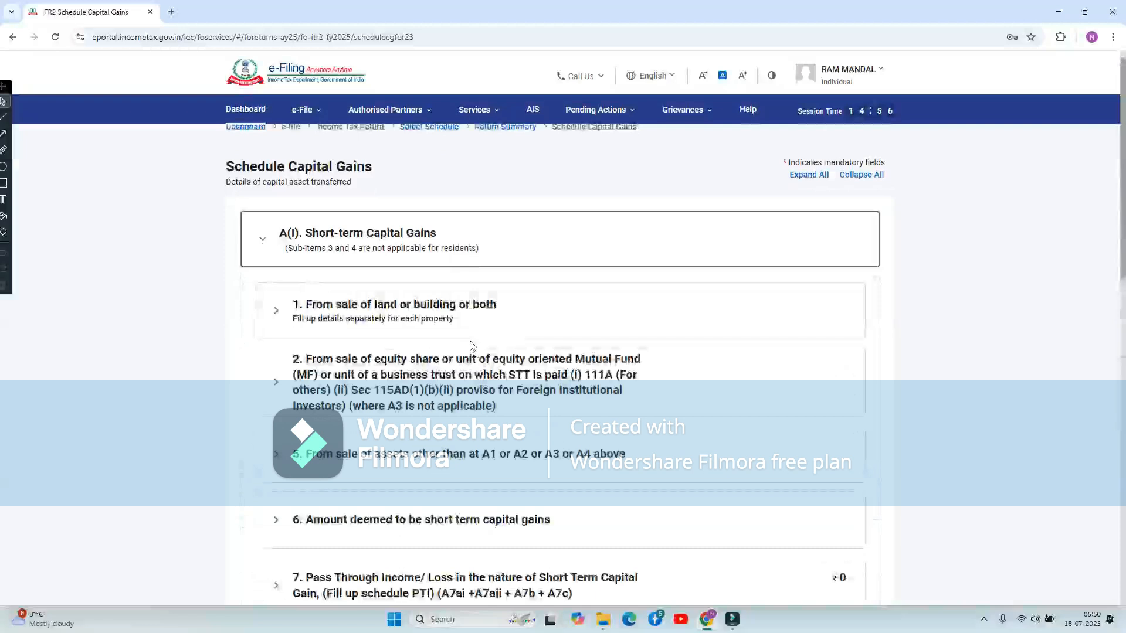
pyautogui.scroll(-2, 469, 345)
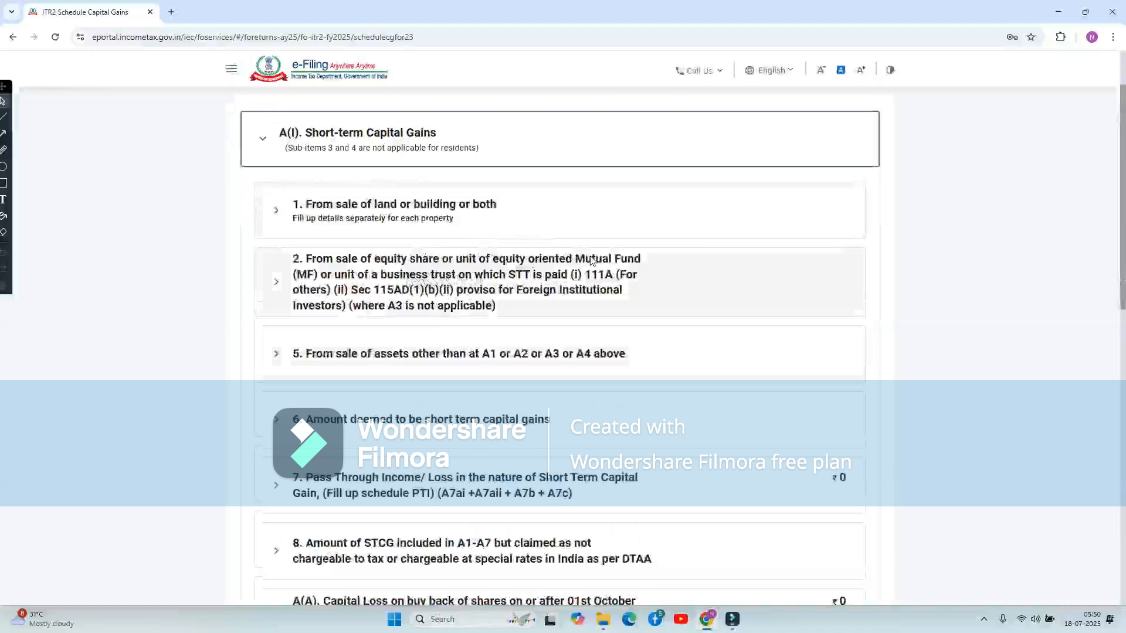
pyautogui.click(579, 278)
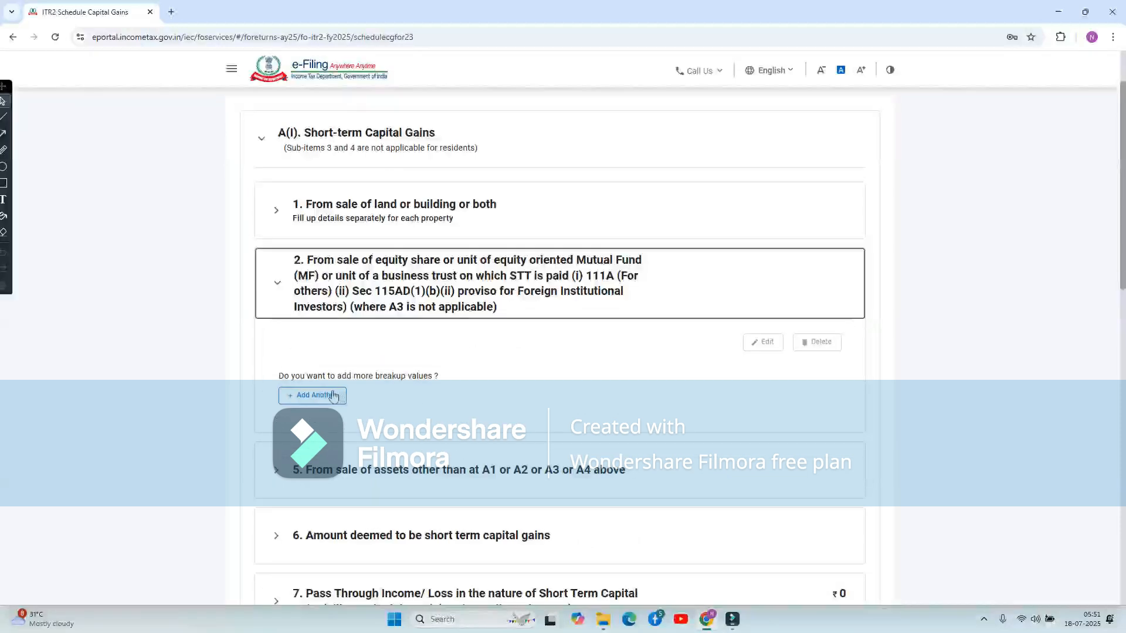
pyautogui.click(316, 395)
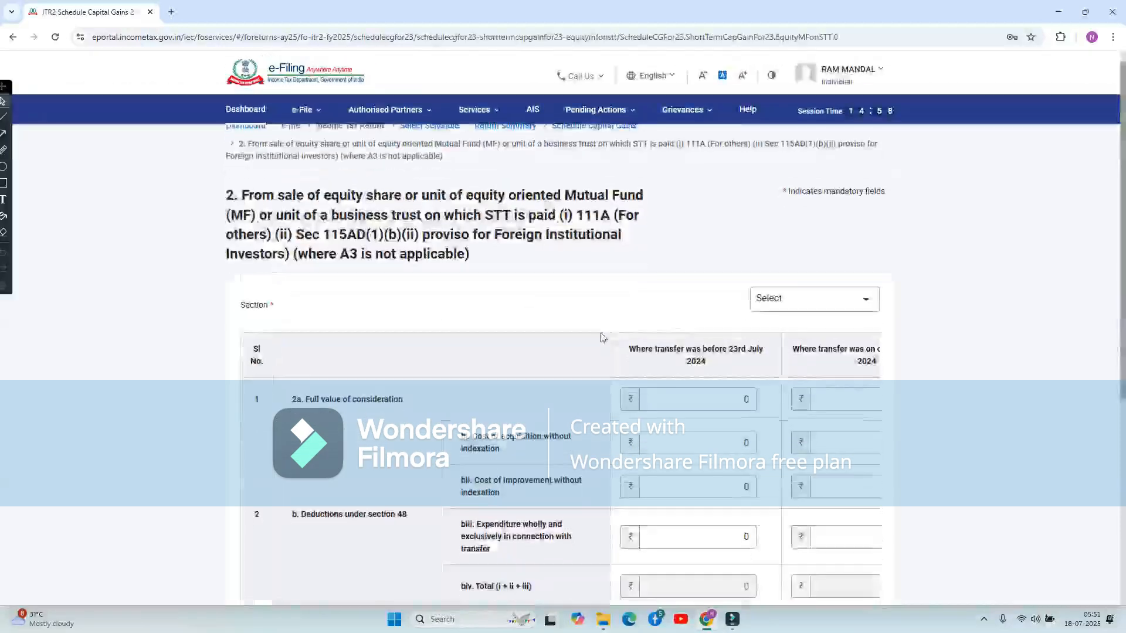
pyautogui.scroll(-5, 603, 334)
pyautogui.scroll(3, 732, 145)
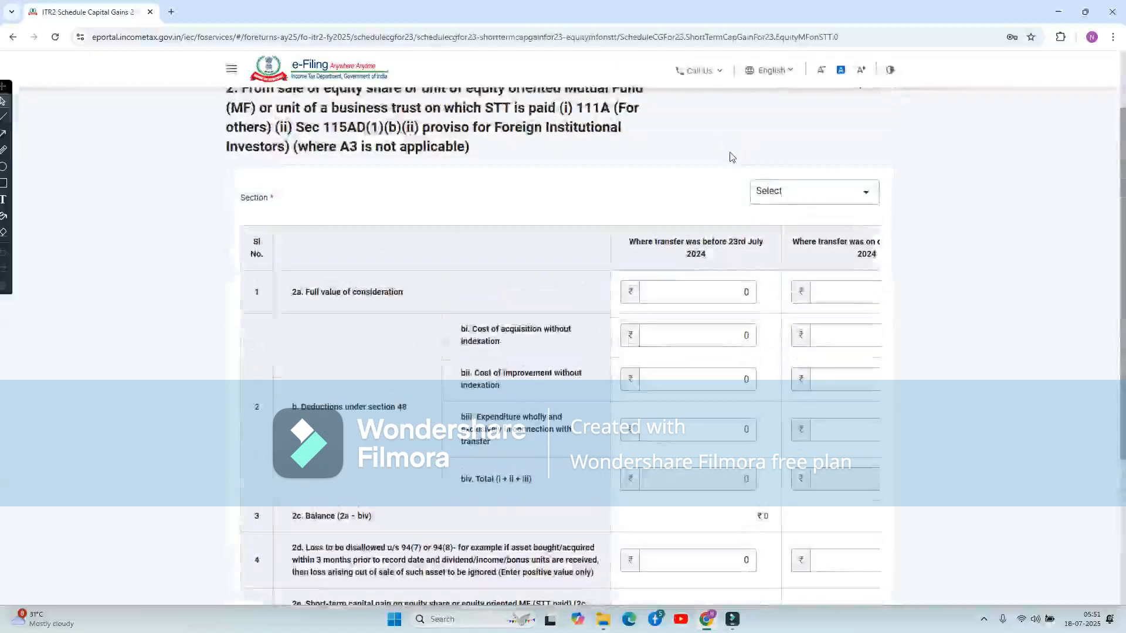
# Step: Set the full value of consideration for transfers before 23rd July 2024 to 250000
pyautogui.click(707, 291)
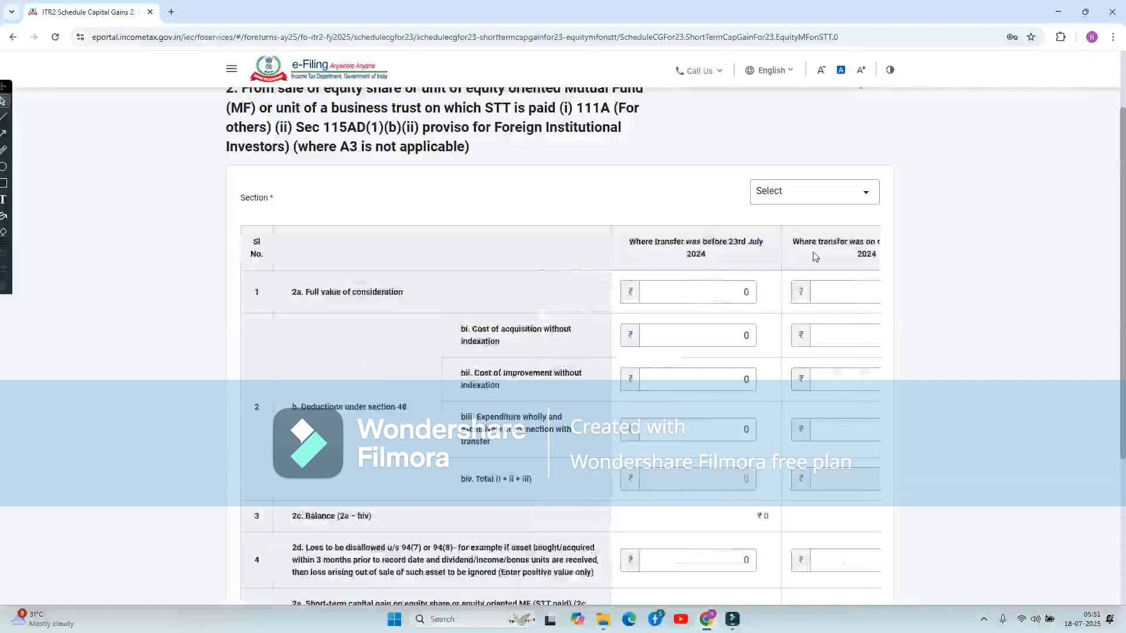
pyautogui.click(724, 296)
pyautogui.click(740, 294)
pyautogui.write('25000')
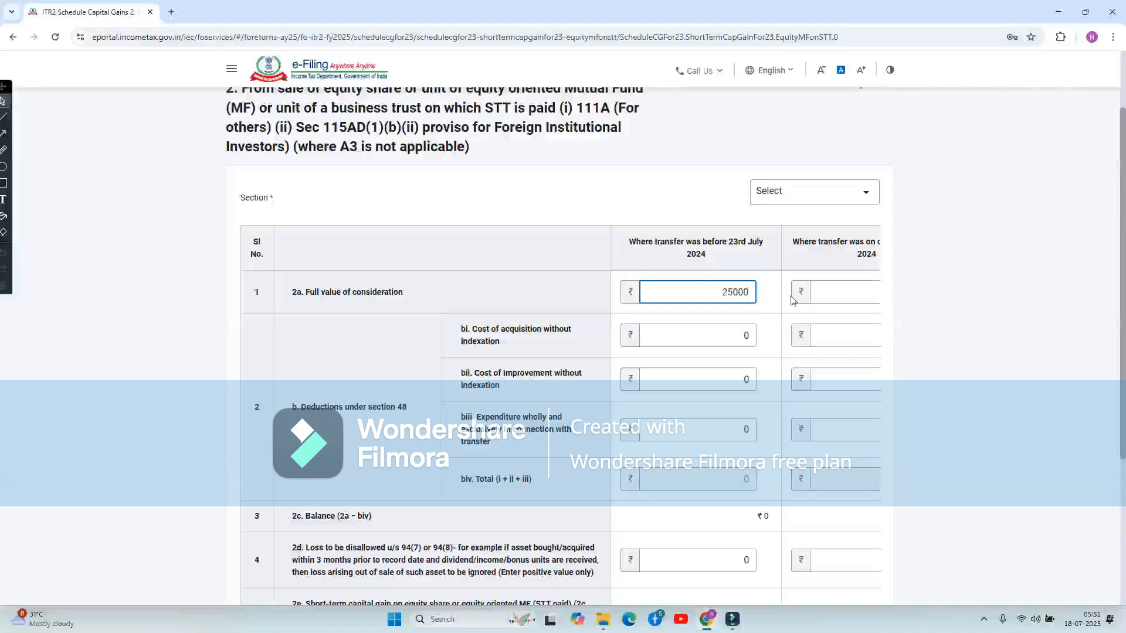
pyautogui.click(839, 297)
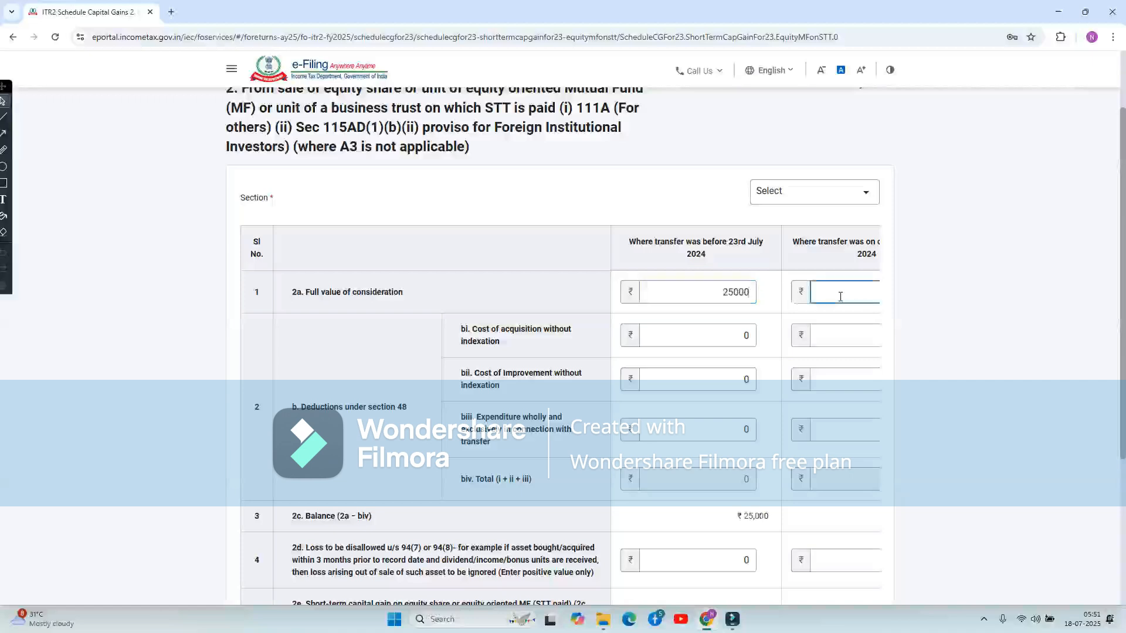
pyautogui.click(740, 290)
pyautogui.write('0')
# Step: Enter 4550000 as the full value of consideration for transfers on or after 23rd July 2024
pyautogui.click(815, 286)
pyautogui.write('4')
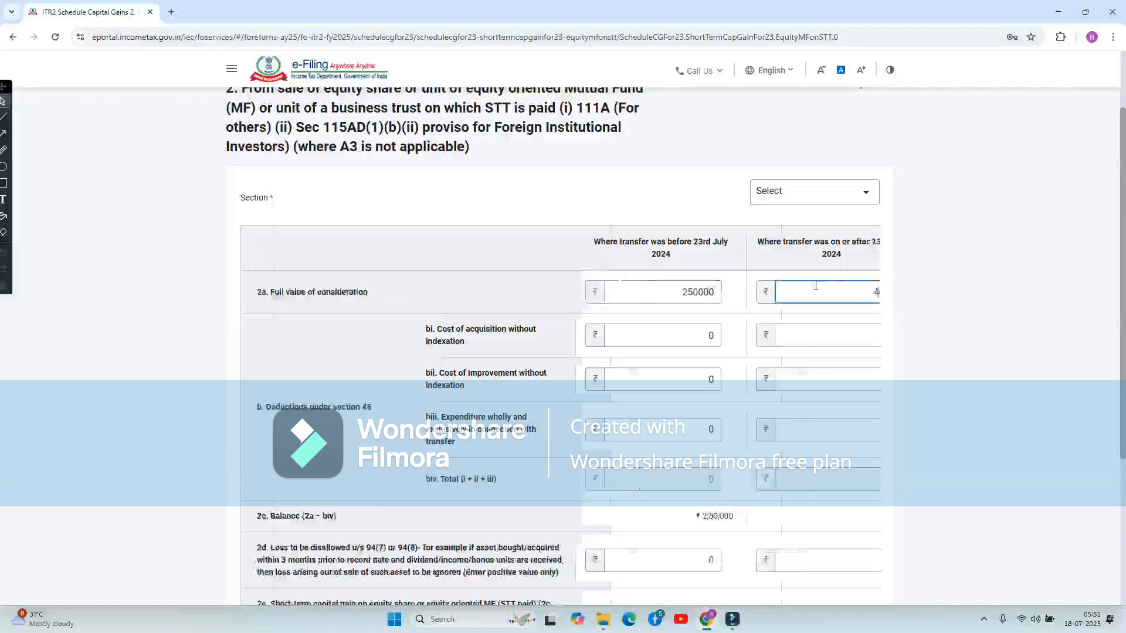
pyautogui.write('5500')
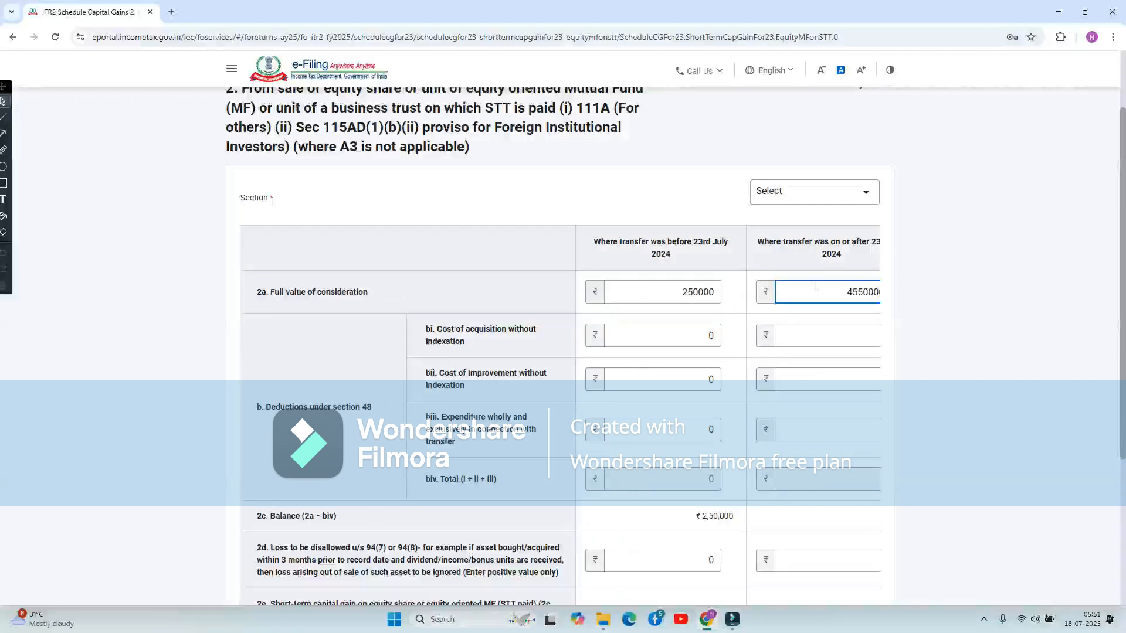
pyautogui.write('0')
# Step: Set the cost of acquisition without indexation for equity transfers before 23rd July 2024 to 217600
pyautogui.click(706, 335)
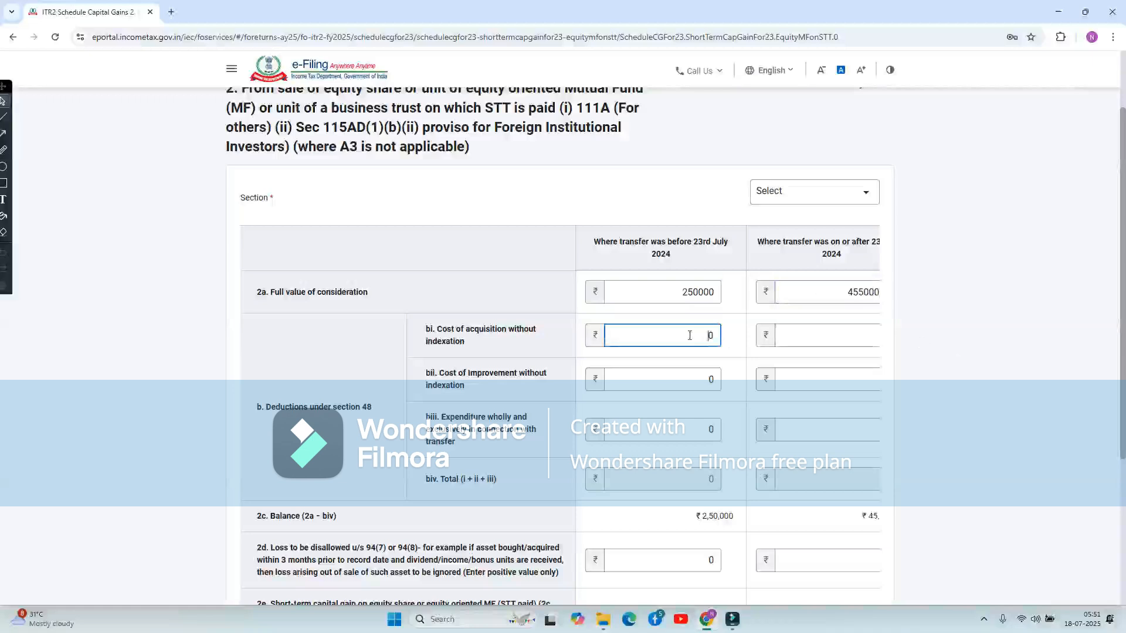
pyautogui.scroll(2, 690, 334)
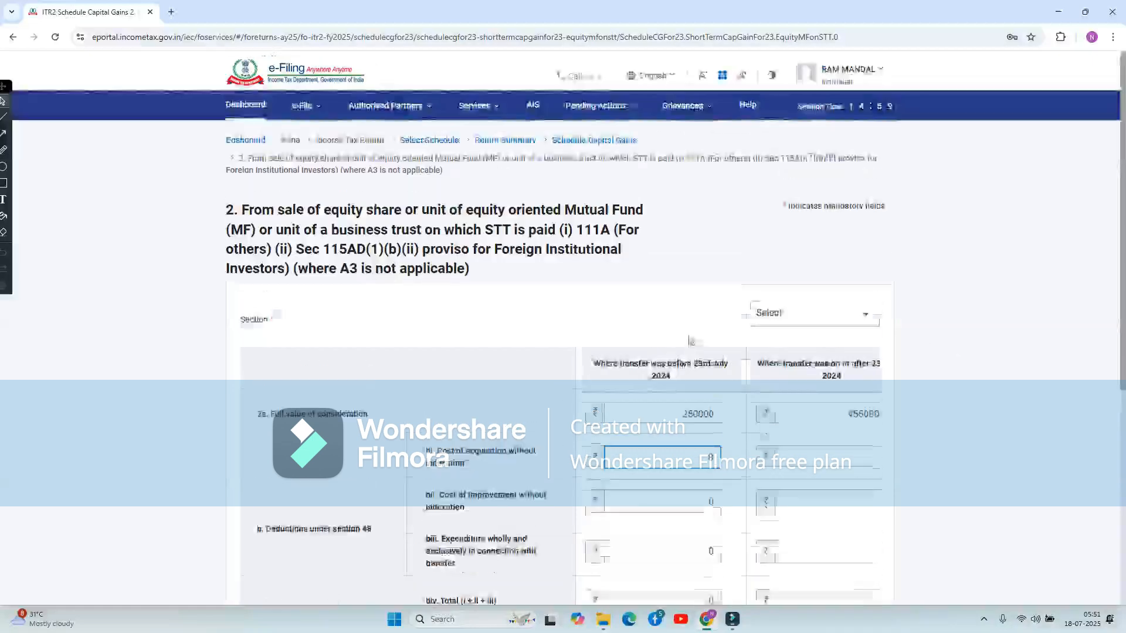
pyautogui.scroll(-2, 690, 340)
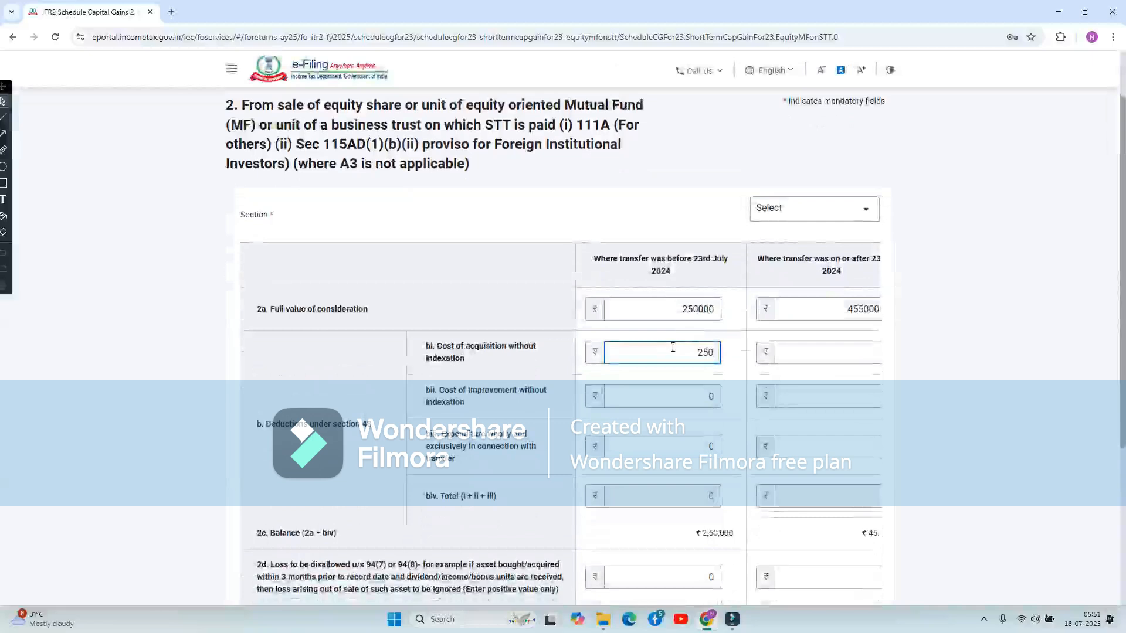
pyautogui.press('BackSpace')
pyautogui.write('17600')
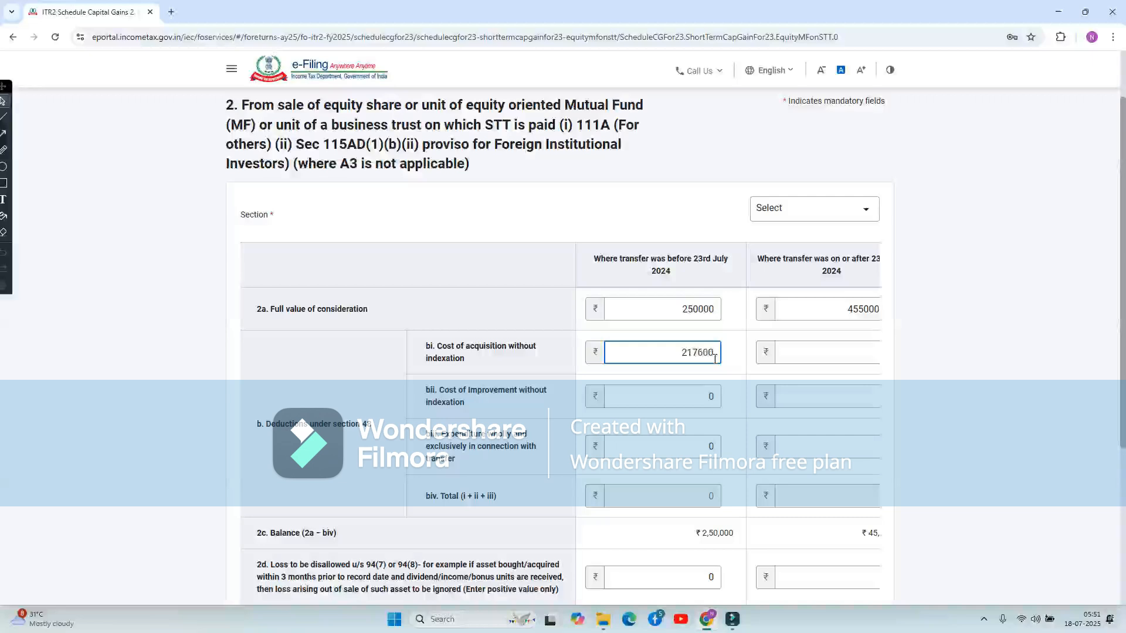
# Step: Enter 3560000 as the cost of acquisition without indexation for transfers on or after 23rd July 2024
pyautogui.click(805, 353)
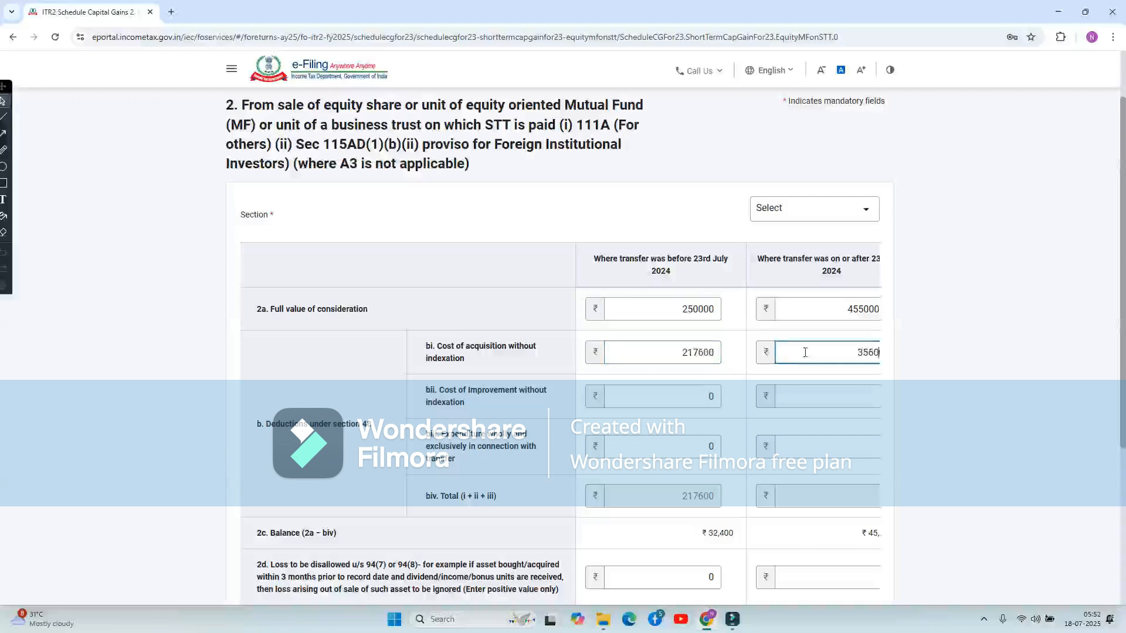
pyautogui.click(1067, 394)
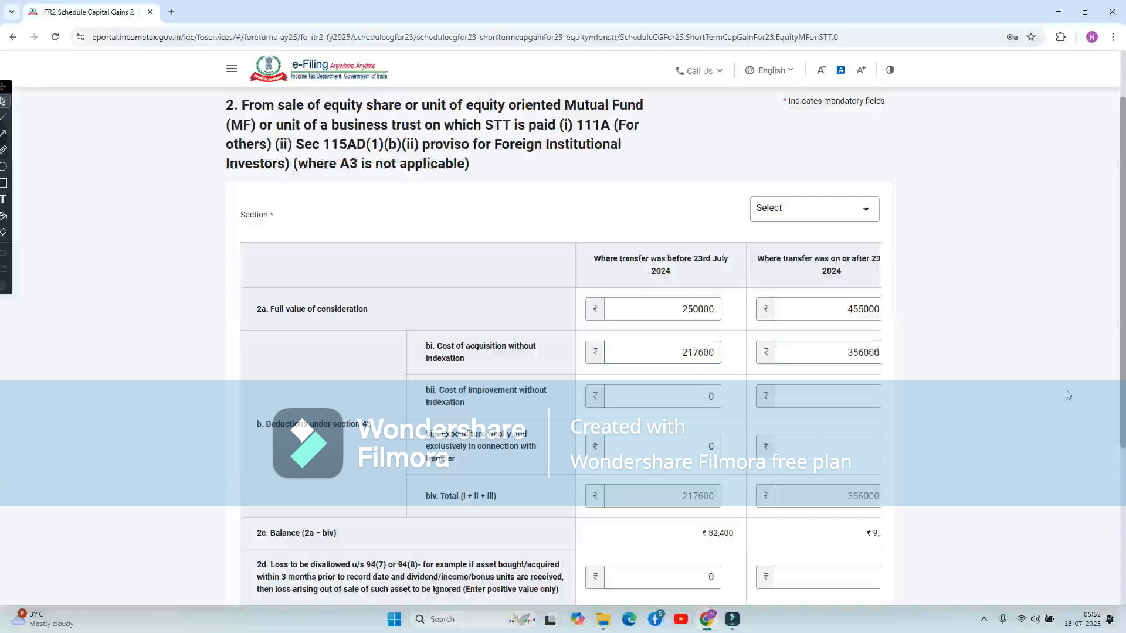
pyautogui.click(715, 447)
pyautogui.scroll(-2, 675, 399)
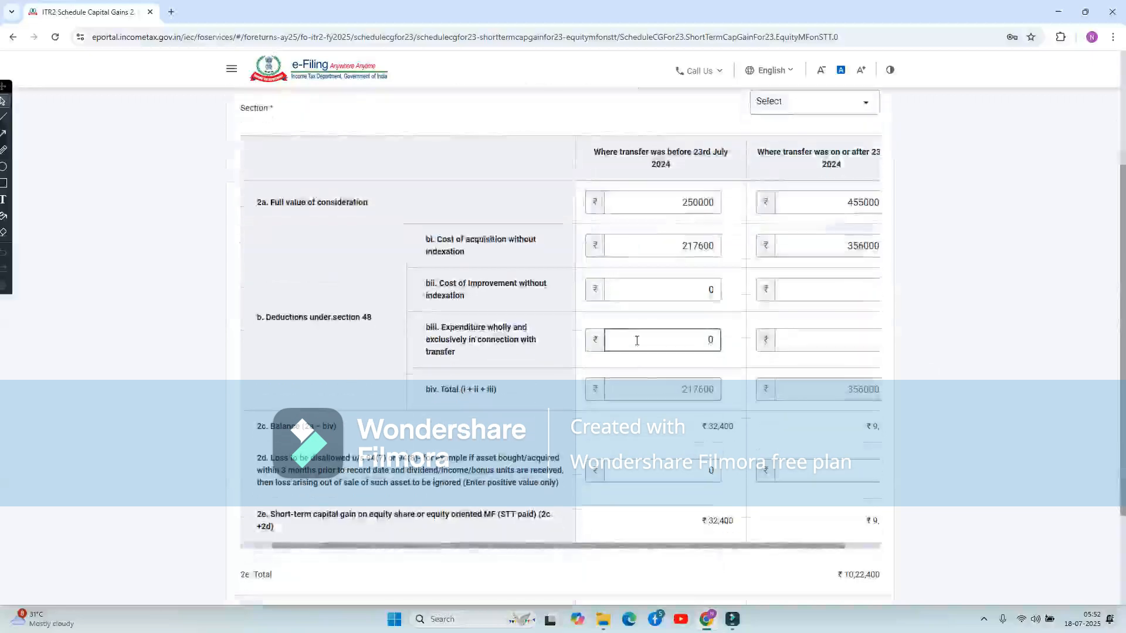
pyautogui.scroll(-2, 641, 323)
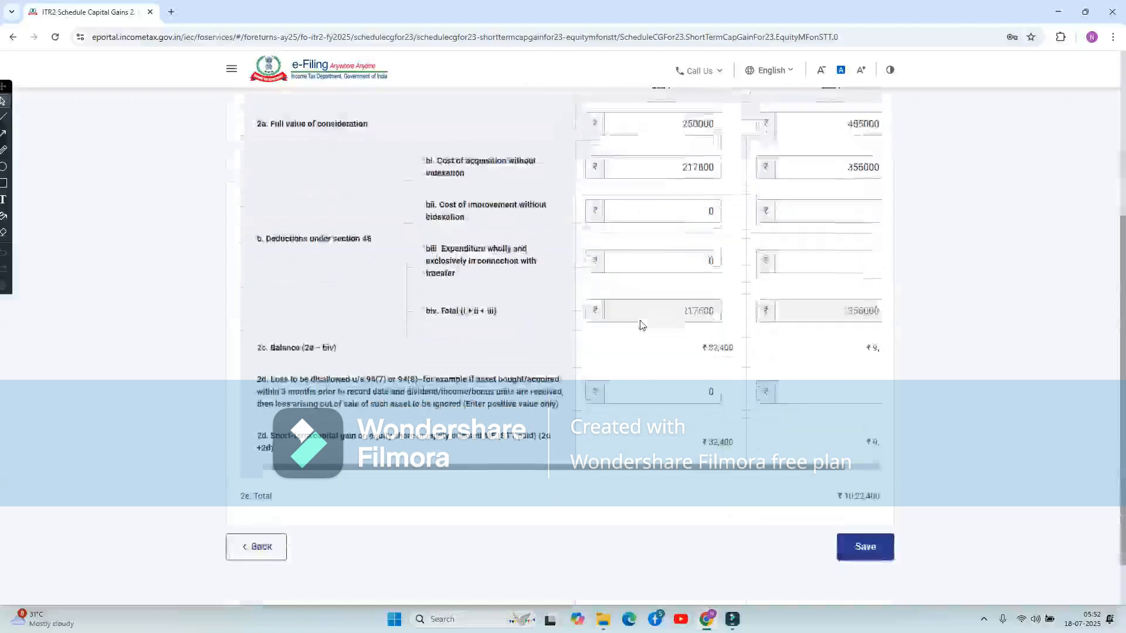
pyautogui.hscroll(2, 740, 355)
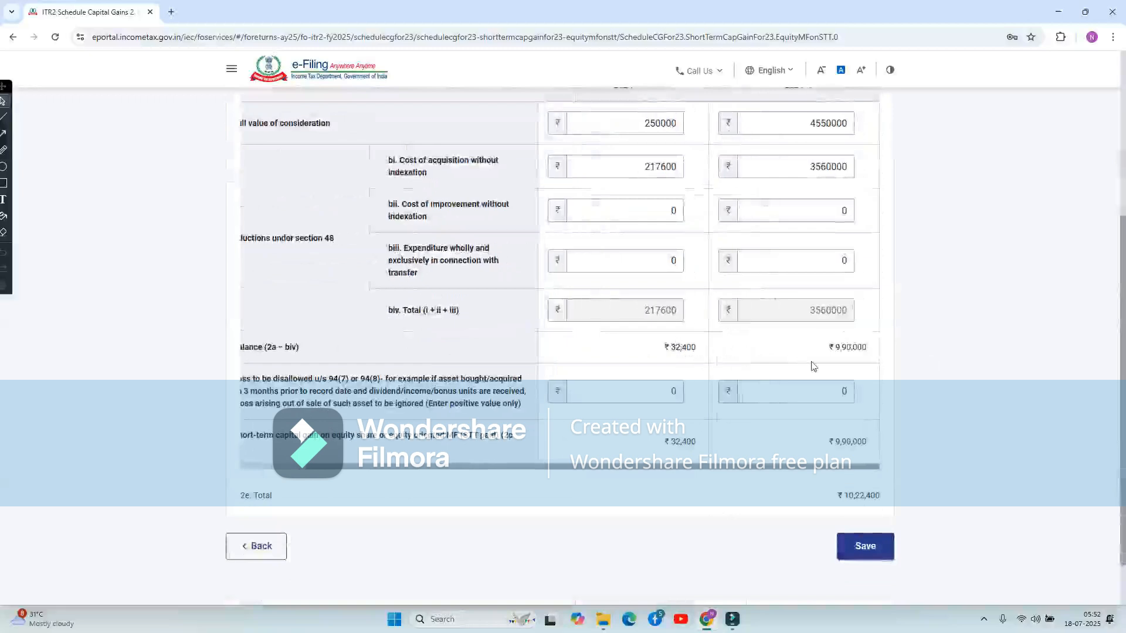
# Step: Correct the cost of acquisition for transfers on or after 23rd July 2024 to 356000
pyautogui.scroll(3, 844, 347)
pyautogui.click(846, 304)
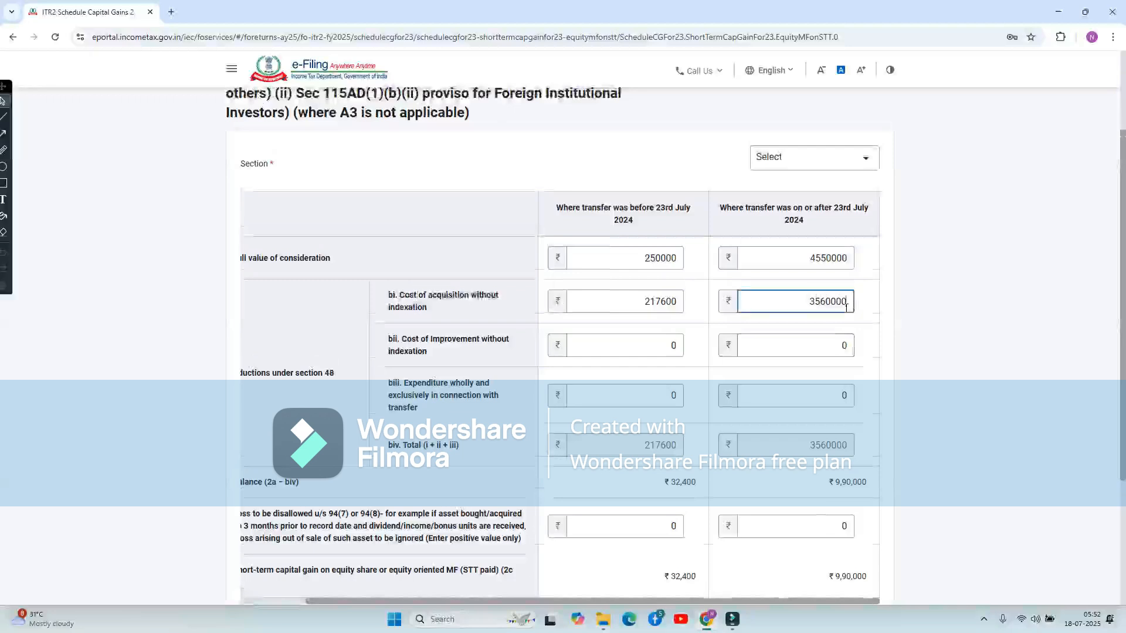
pyautogui.press('BackSpace')
pyautogui.click(928, 399)
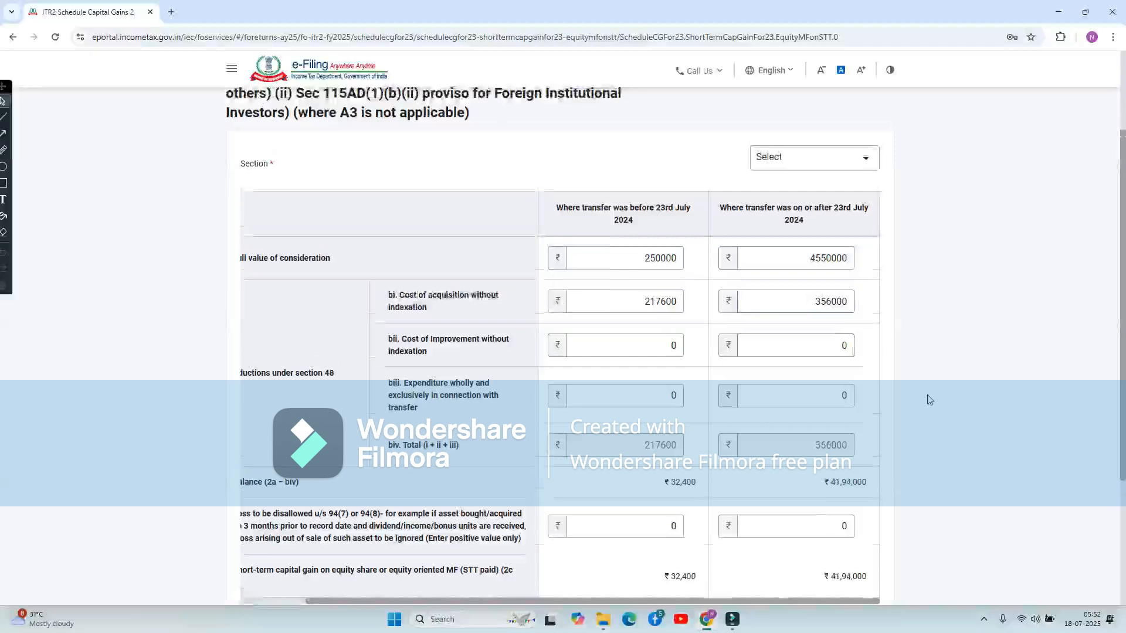
pyautogui.scroll(-3, 928, 399)
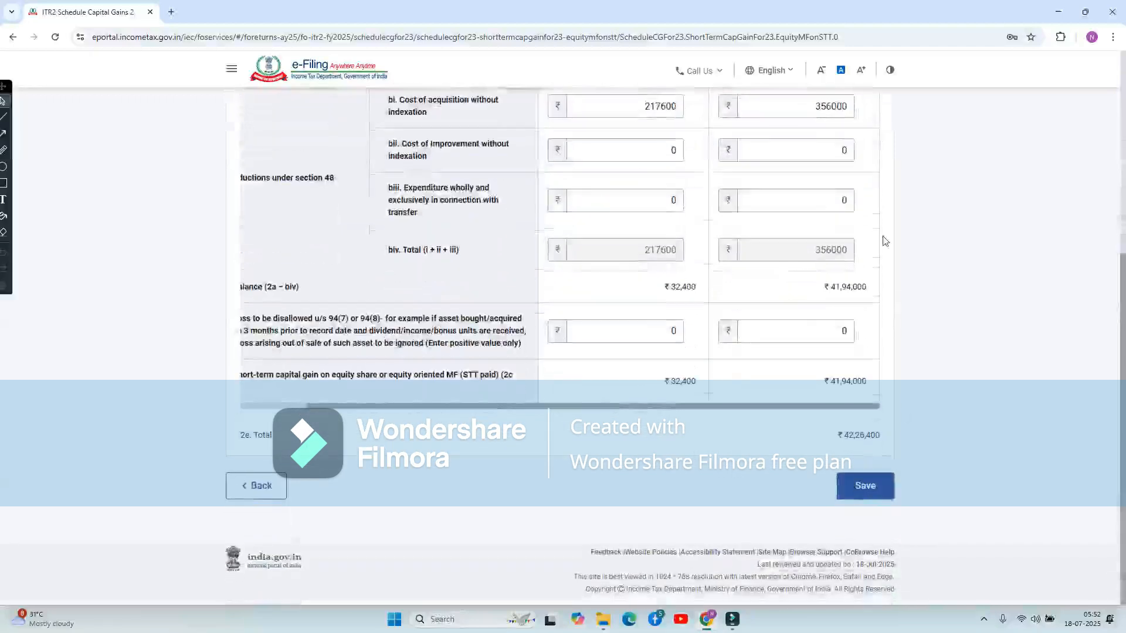
# Step: Correct the full value of consideration for transfers on or after 23rd July 2024 to 455000
pyautogui.scroll(4, 884, 241)
pyautogui.click(835, 324)
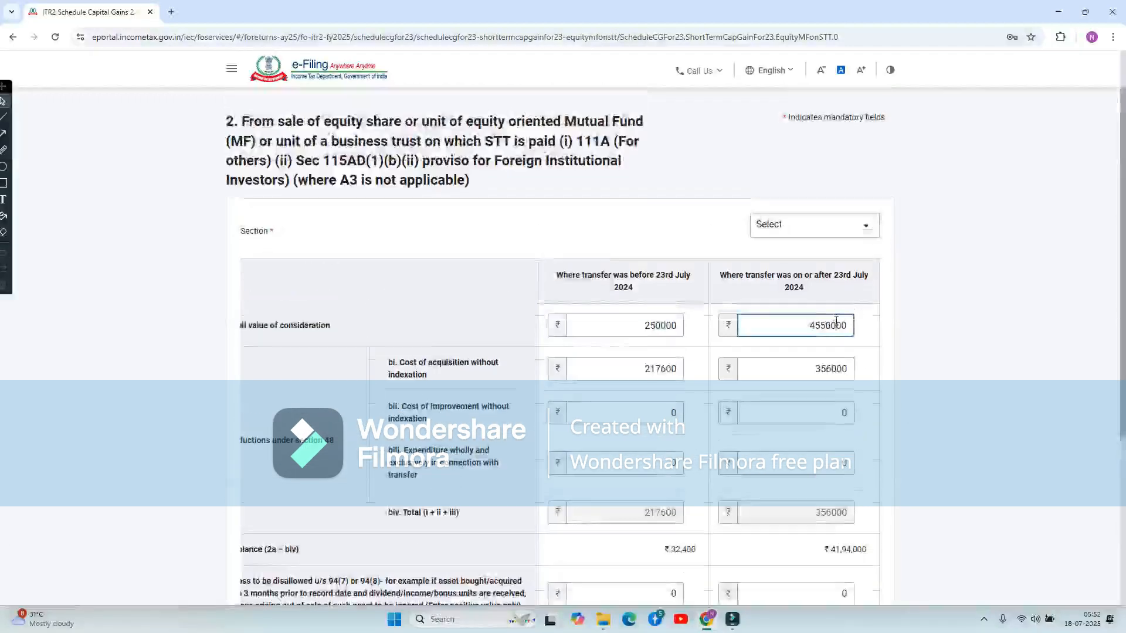
pyautogui.press('BackSpace')
pyautogui.click(941, 397)
pyautogui.scroll(-3, 942, 397)
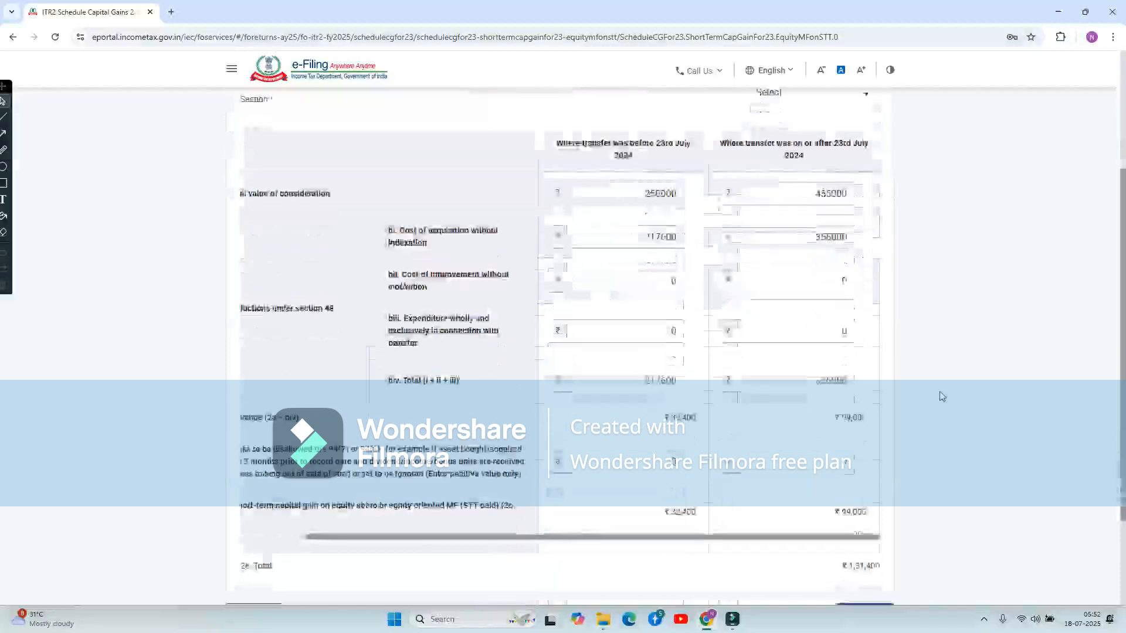
pyautogui.scroll(-1, 824, 404)
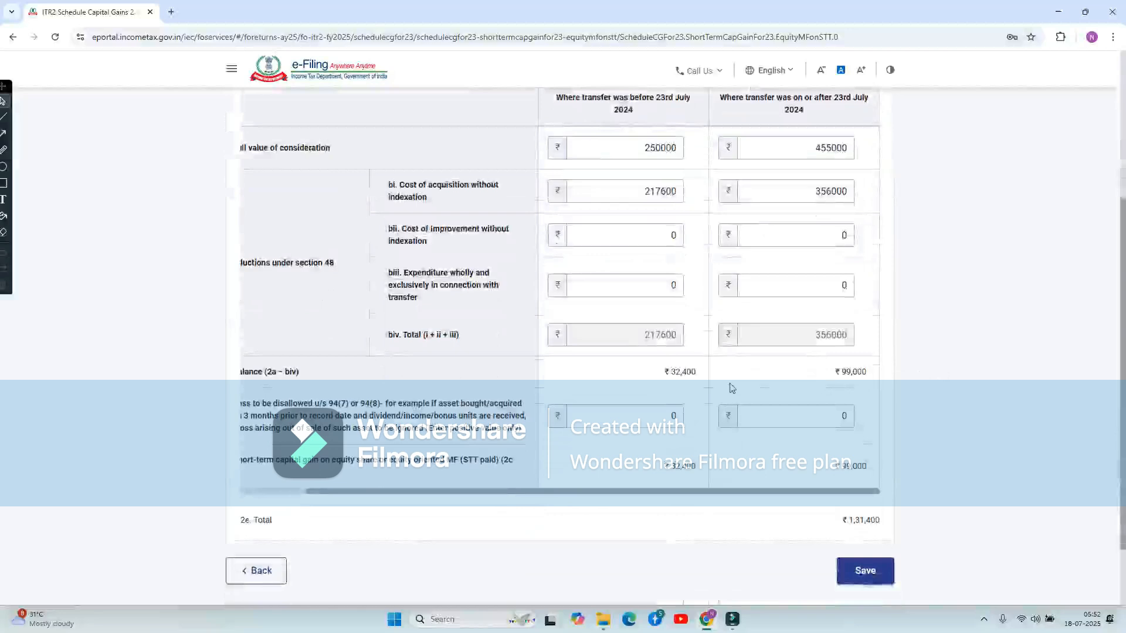
# Step: Examine the equity entry's balance and short-term capital gain rows for both transfer periods
pyautogui.hscroll(-2, 732, 388)
pyautogui.hscroll(2, 673, 384)
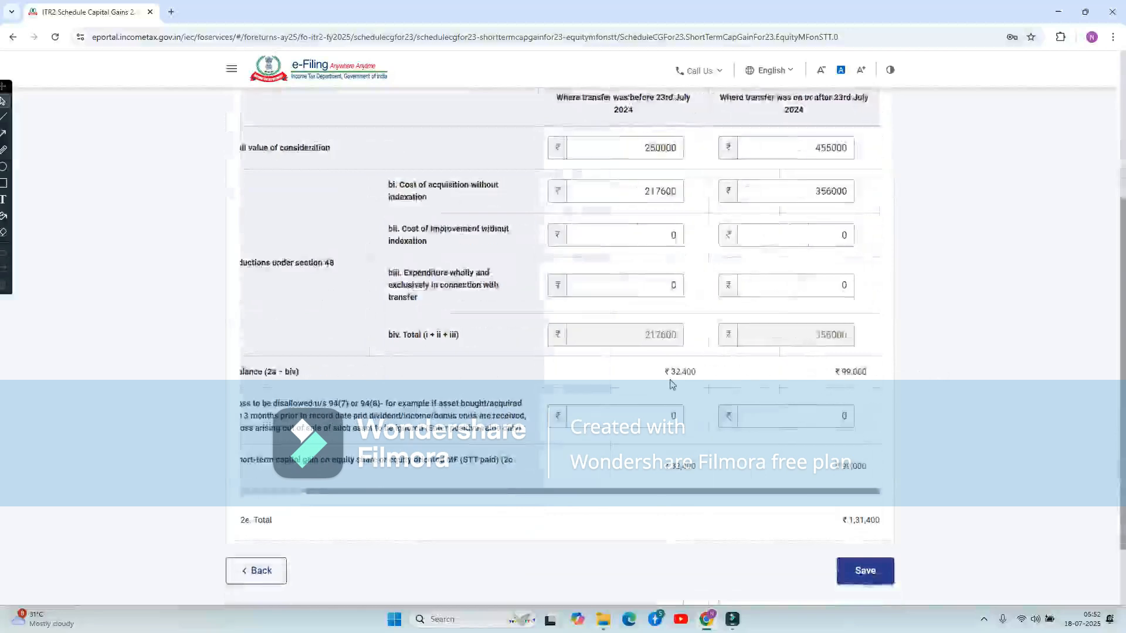
pyautogui.hscroll(-2, 672, 385)
pyautogui.scroll(-1, 529, 476)
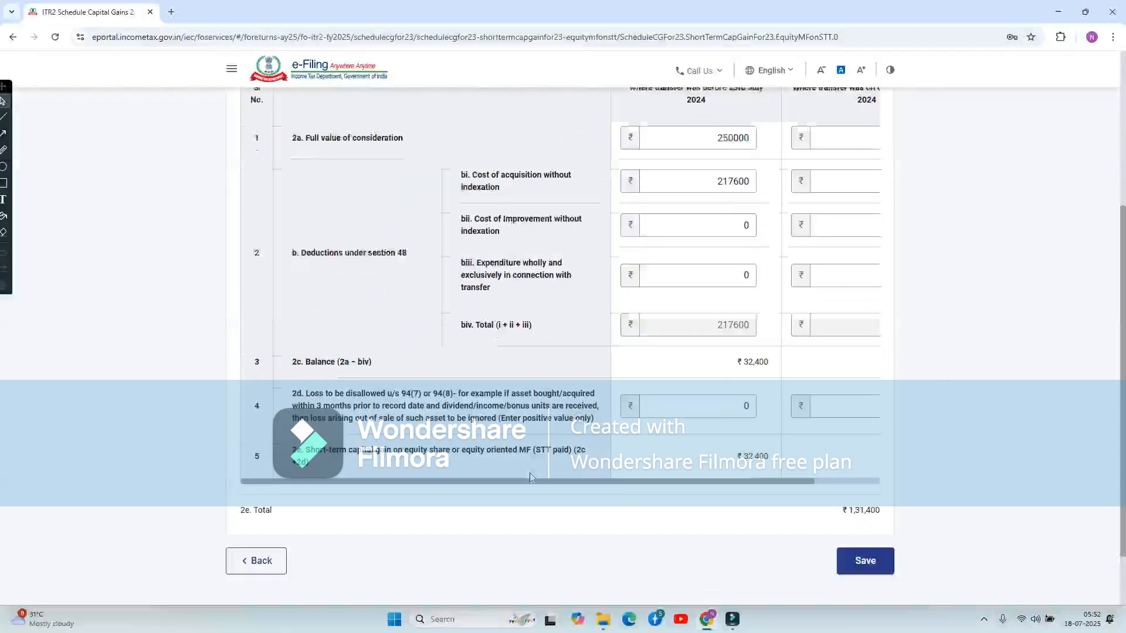
pyautogui.scroll(-1, 529, 473)
pyautogui.click(355, 327)
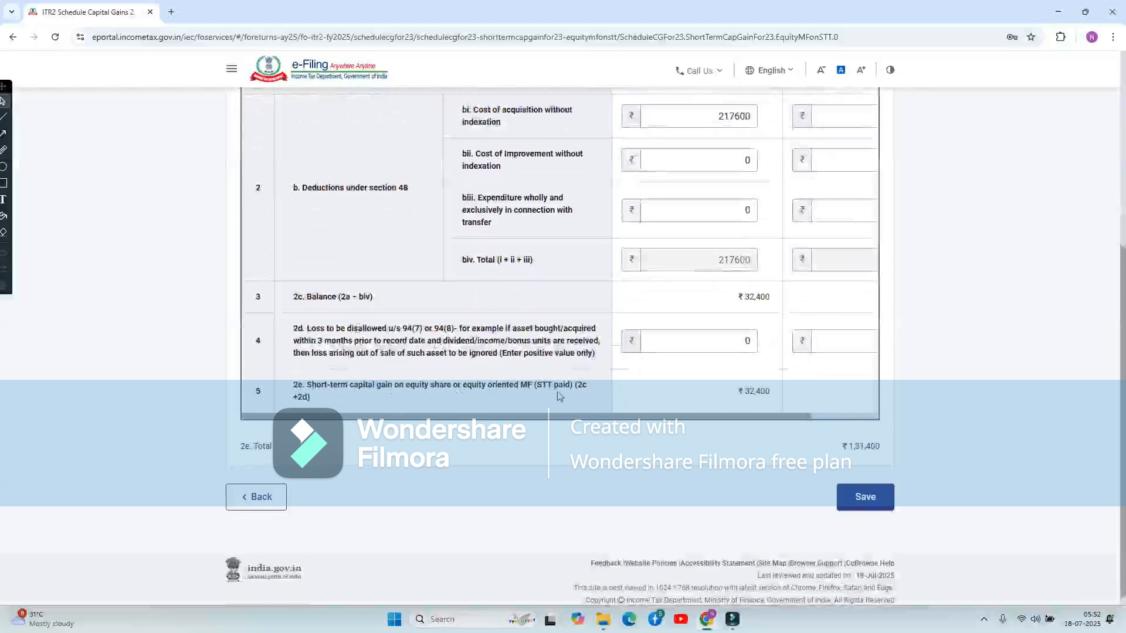
pyautogui.press('Right')
pyautogui.press('Right')
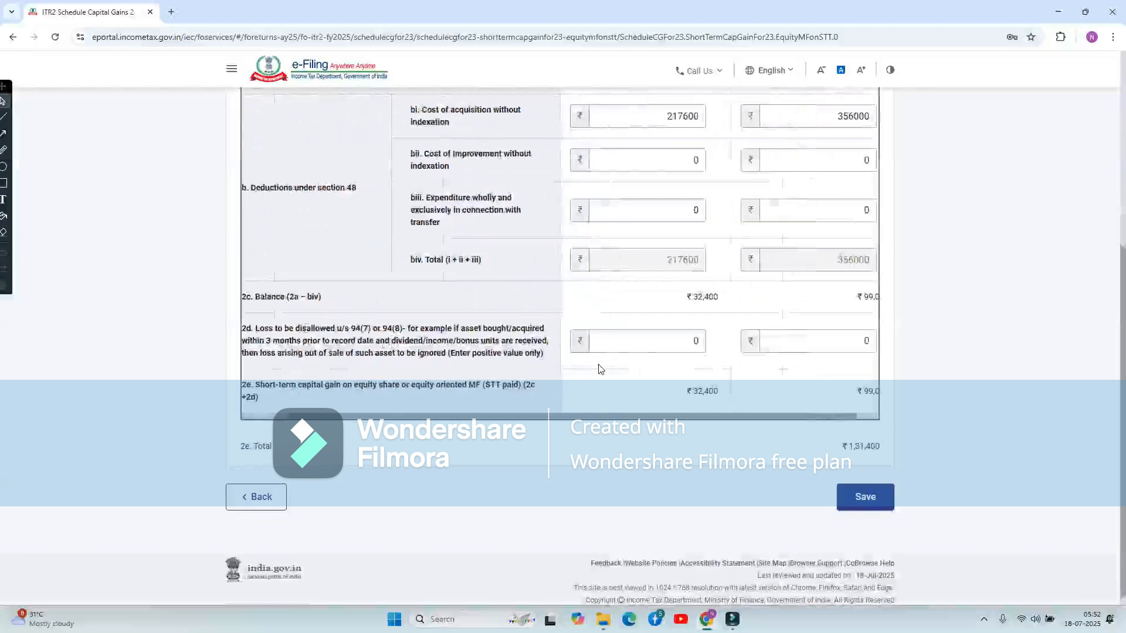
pyautogui.press('Left')
pyautogui.press('Left')
# Step: Try to save the equity short-term gain entry and go back to Schedule Capital Gains
pyautogui.hscroll(3, 598, 369)
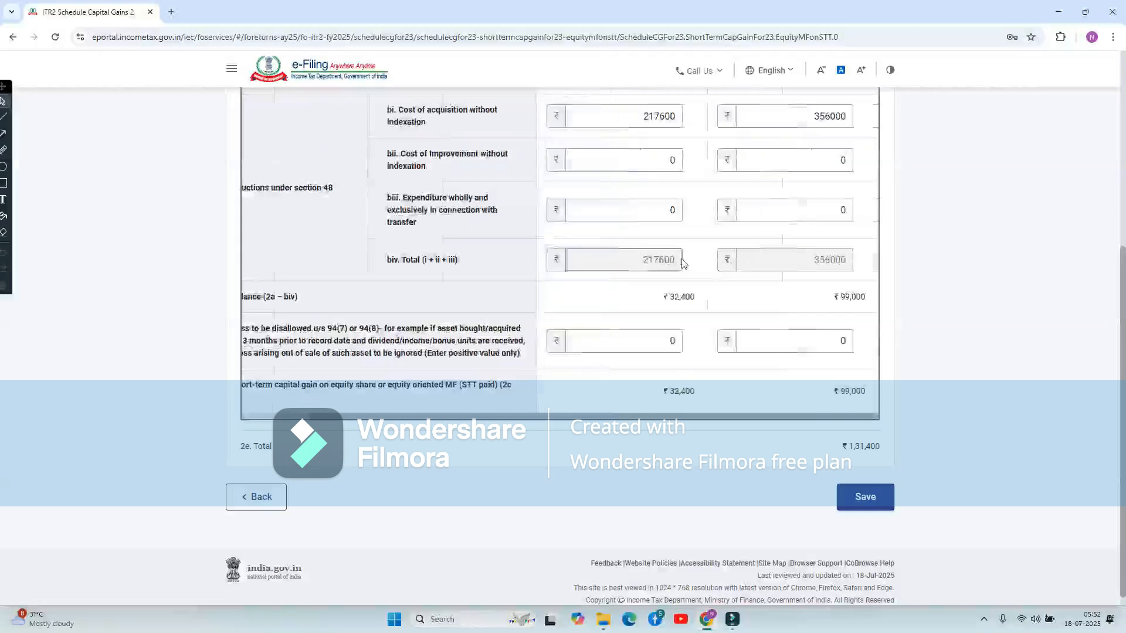
pyautogui.click(868, 497)
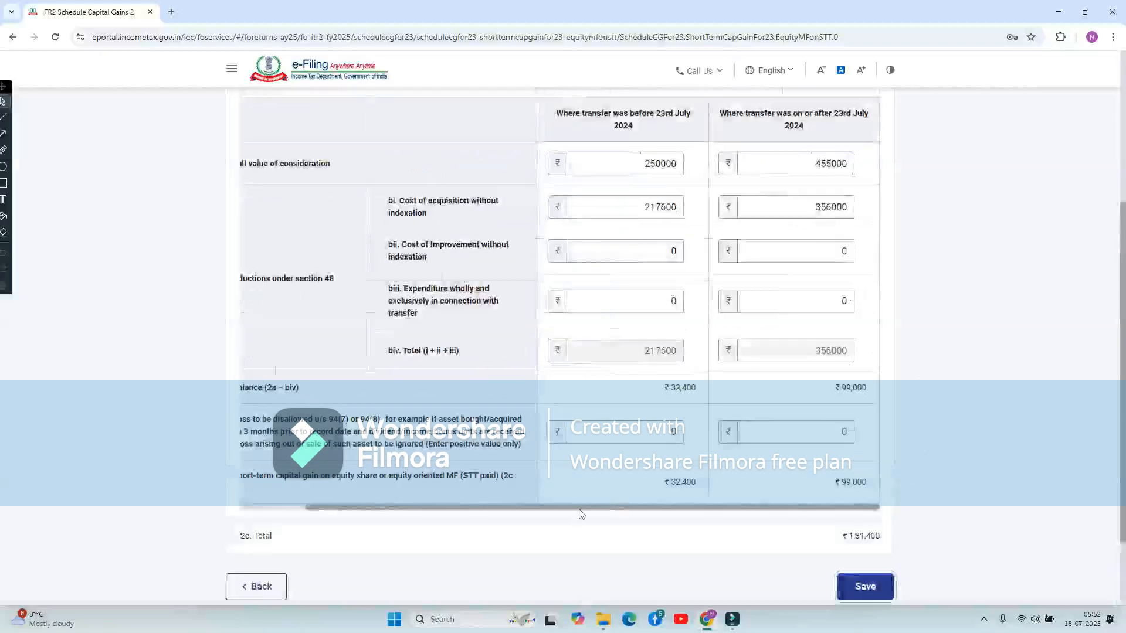
pyautogui.click(252, 588)
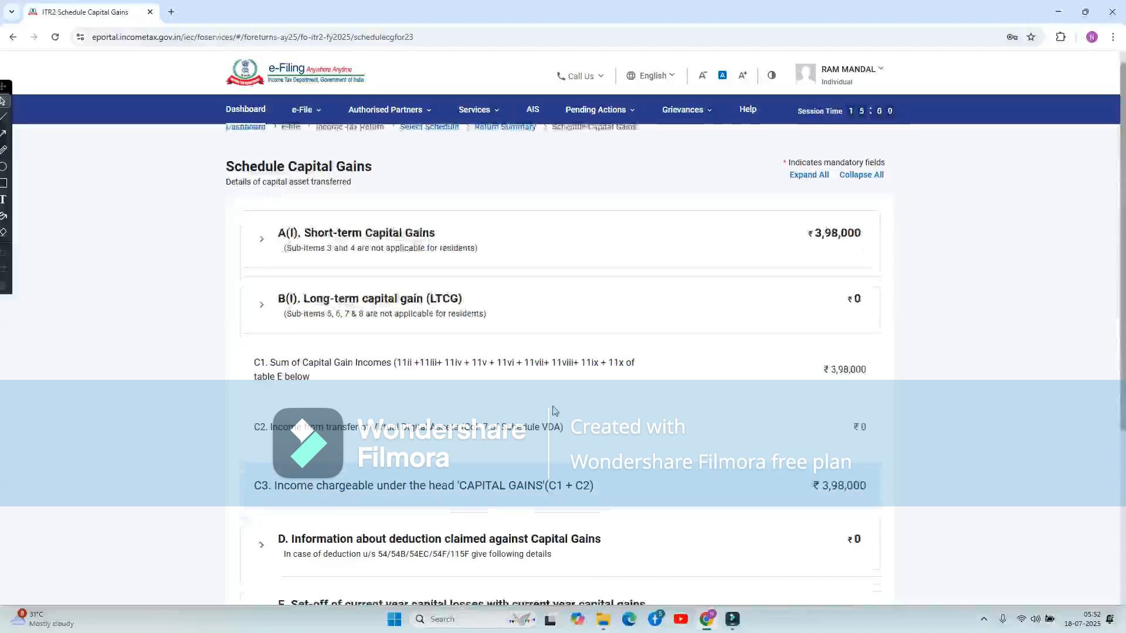
# Step: Look through Schedule Capital Gains and the sub-items of the short-term section, and collapse the short-term and long-term sections
pyautogui.scroll(-4, 553, 410)
pyautogui.scroll(4, 631, 297)
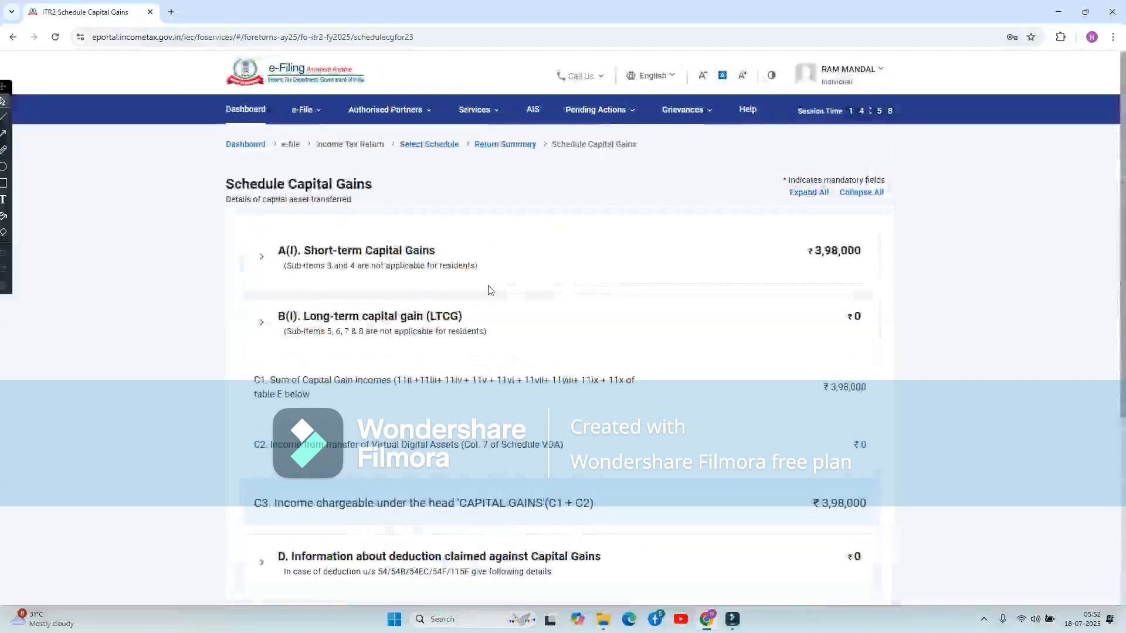
pyautogui.click(462, 333)
pyautogui.click(414, 251)
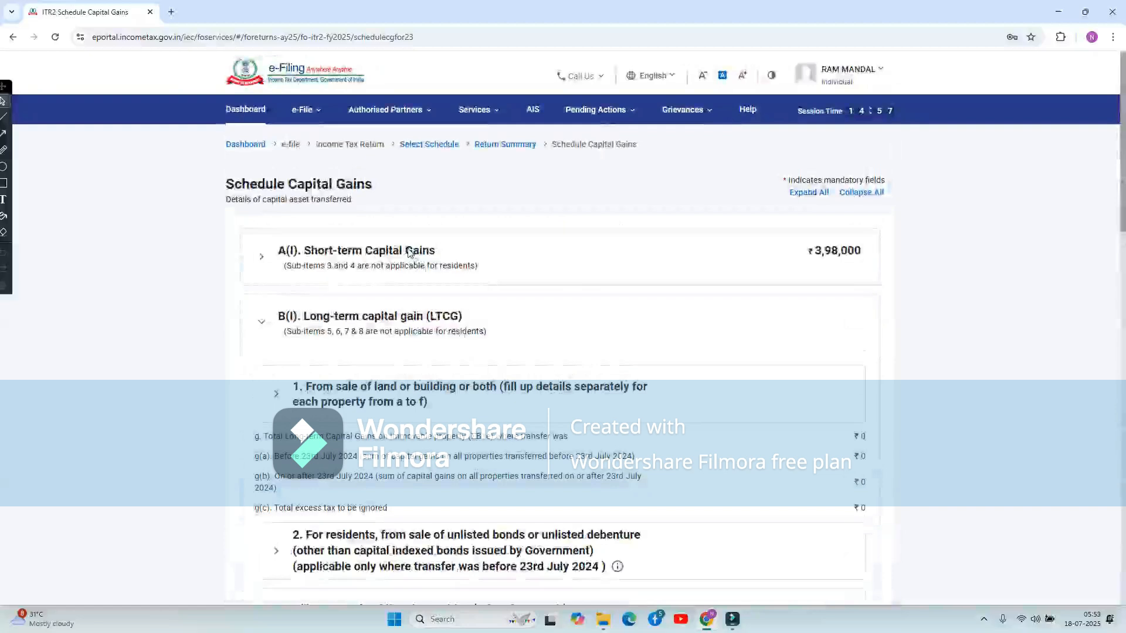
pyautogui.scroll(-3, 509, 374)
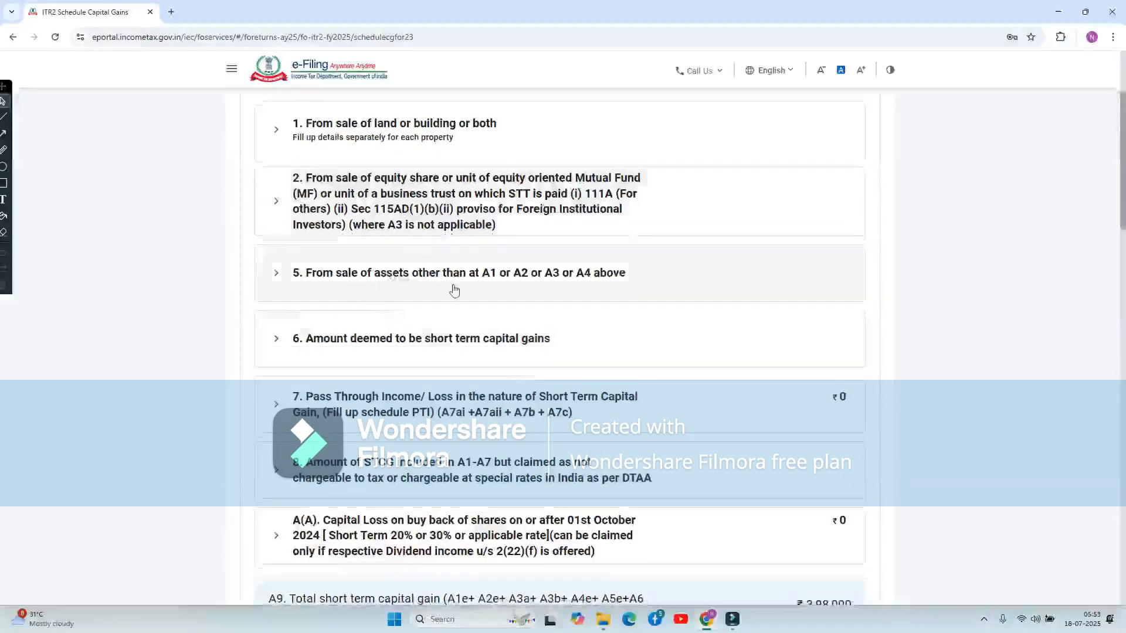
pyautogui.scroll(-1, 454, 290)
pyautogui.scroll(5, 475, 256)
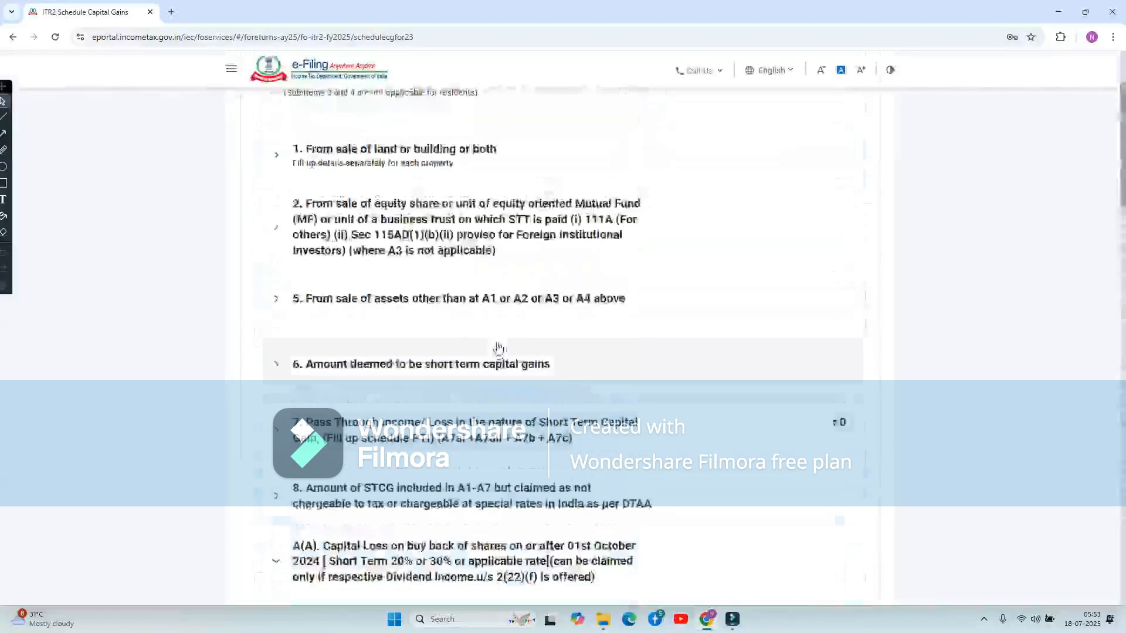
pyautogui.click(384, 270)
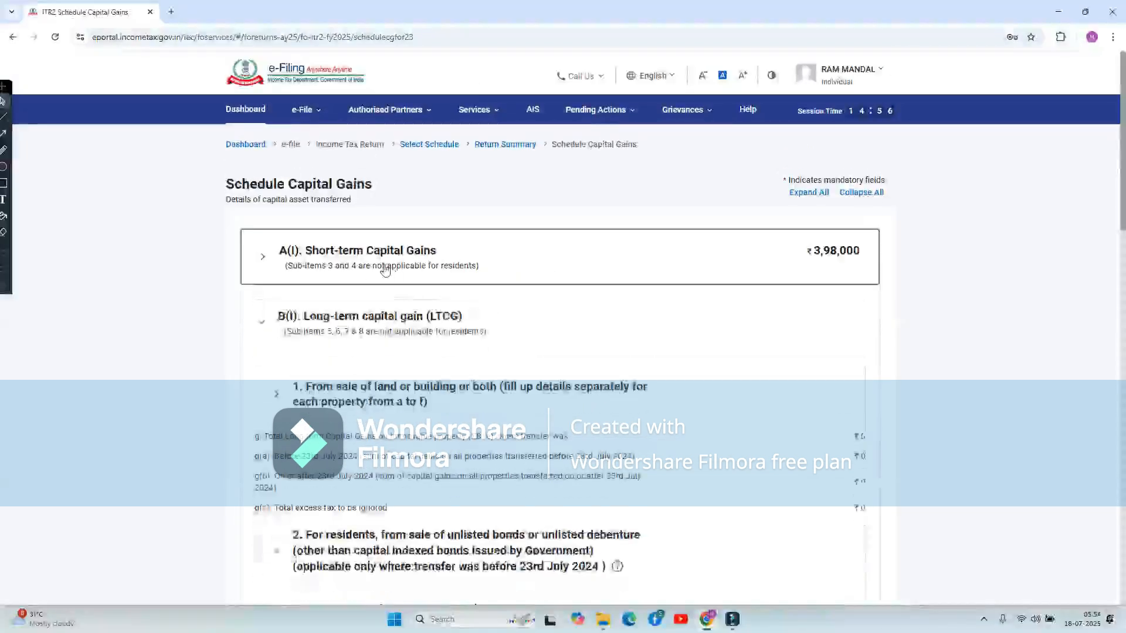
pyautogui.click(413, 336)
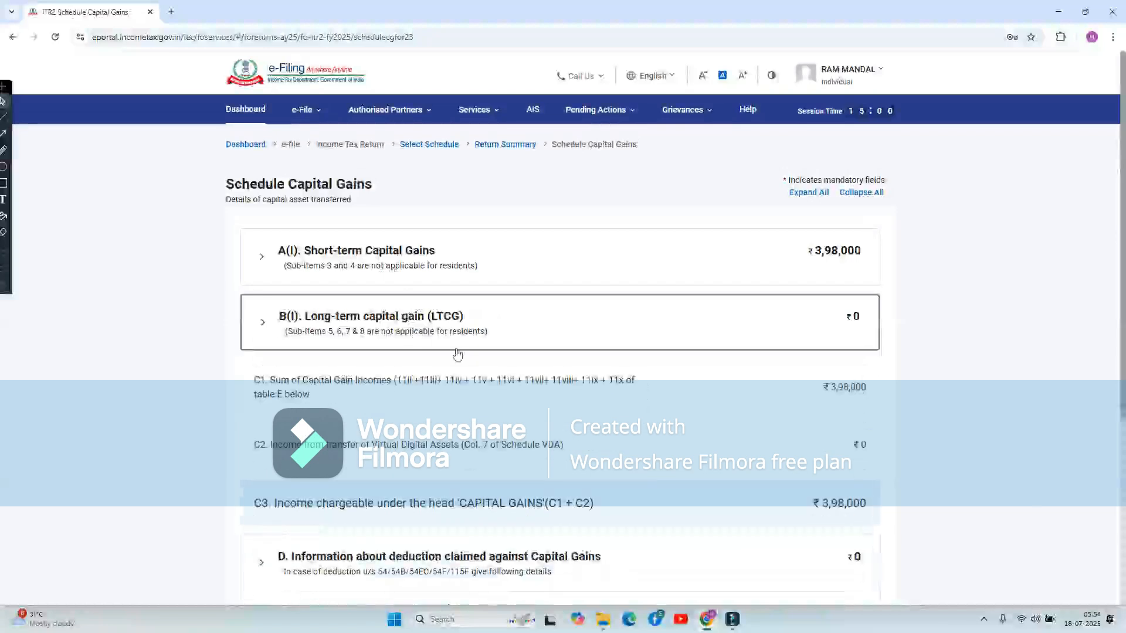
# Step: Add a long-term capital gain entry for the sale of land or building or both
pyautogui.click(443, 338)
pyautogui.scroll(-2, 434, 346)
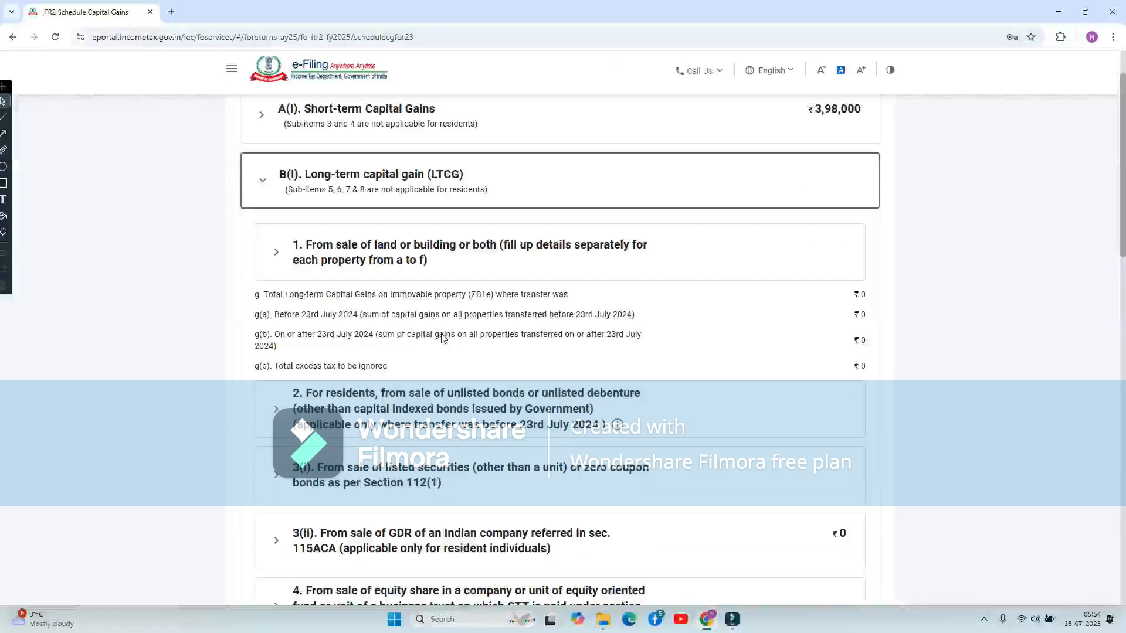
pyautogui.click(520, 274)
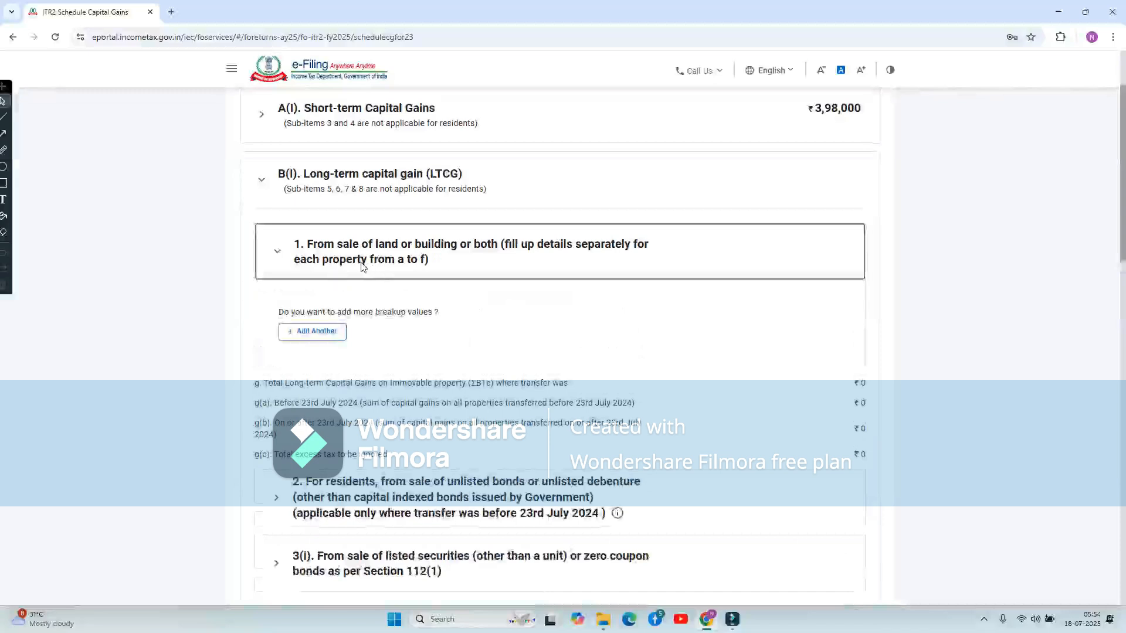
pyautogui.click(312, 331)
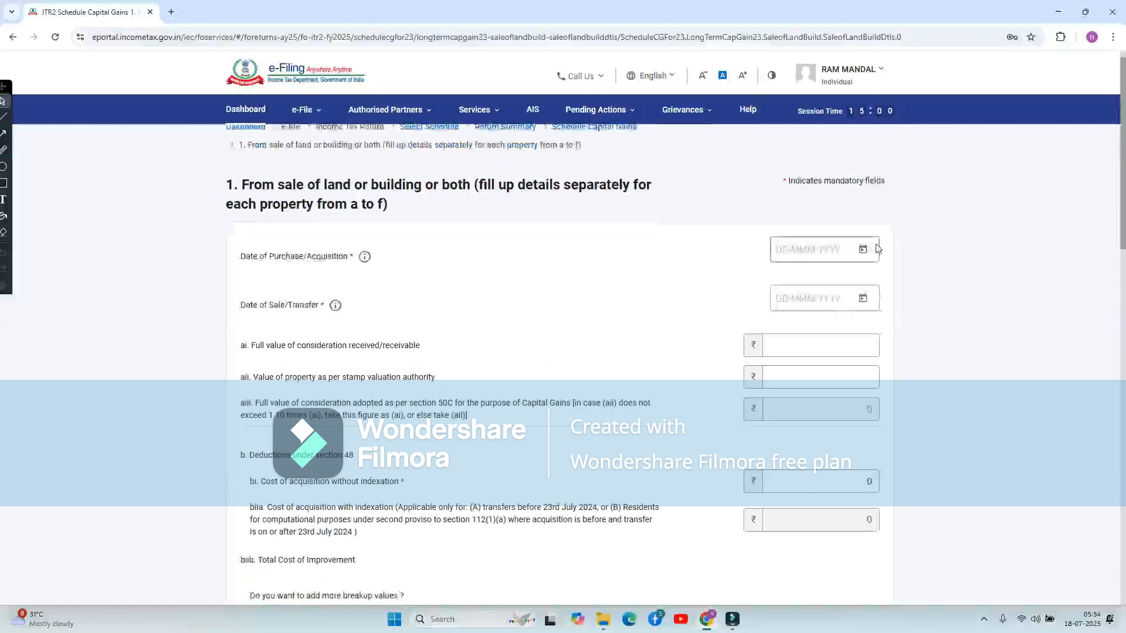
# Step: Set the property's date of purchase/acquisition to 13-Jun-2007
pyautogui.click(864, 251)
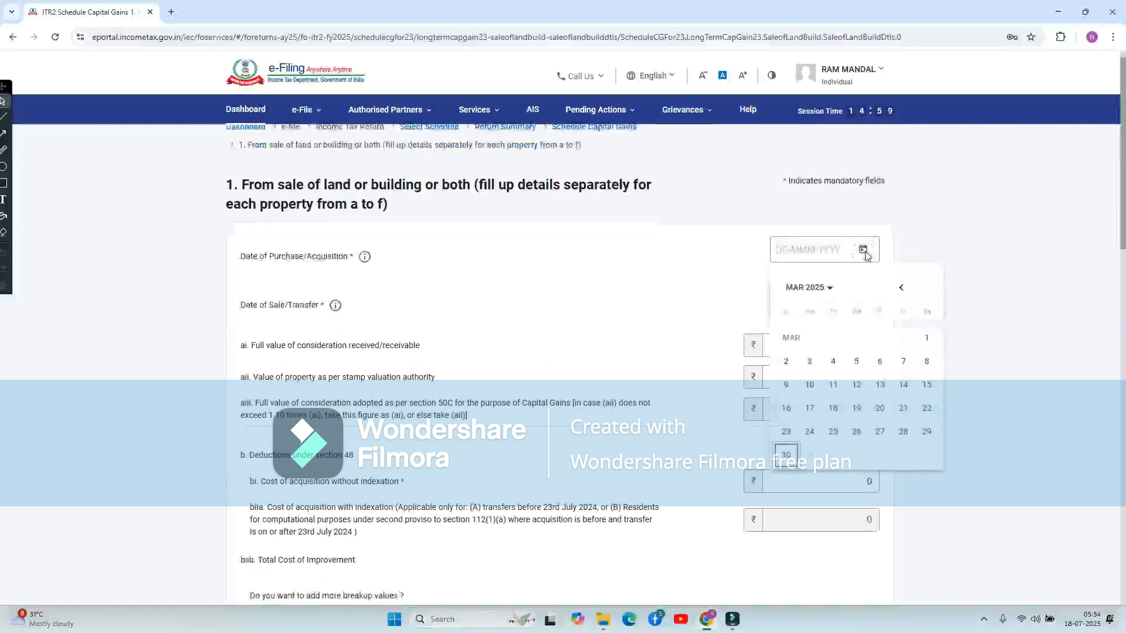
pyautogui.click(830, 288)
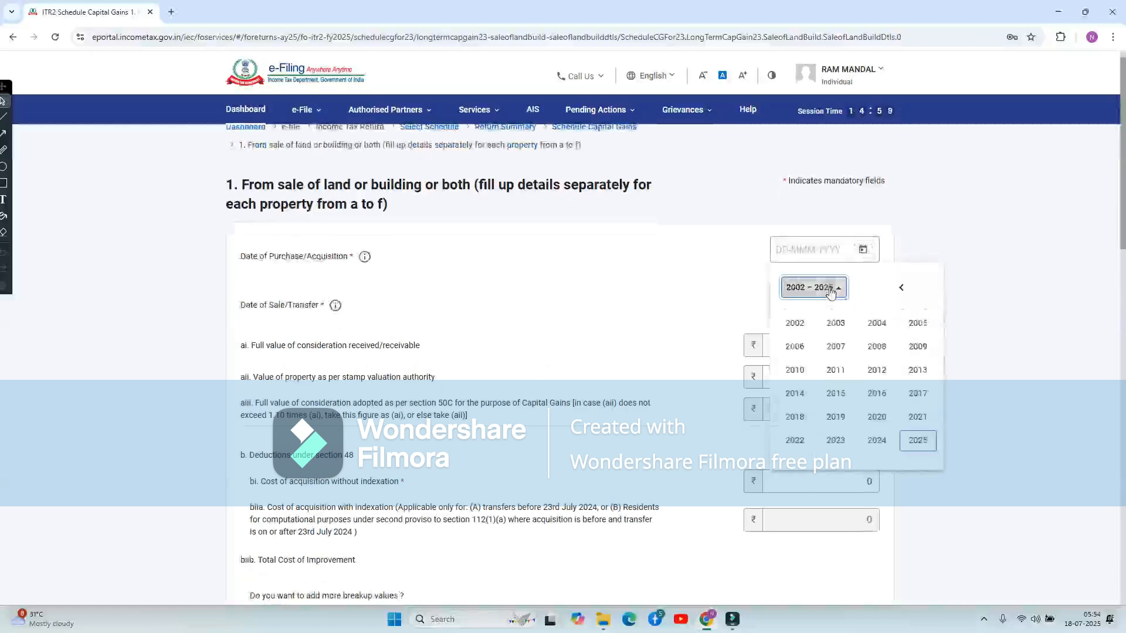
pyautogui.click(837, 348)
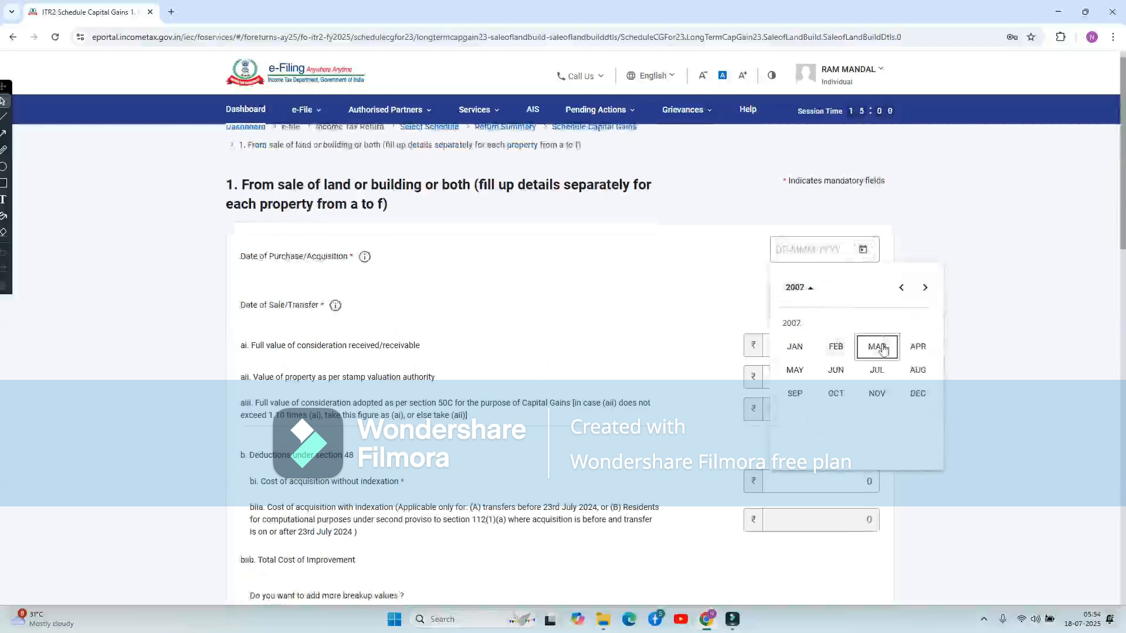
pyautogui.click(835, 369)
pyautogui.click(857, 388)
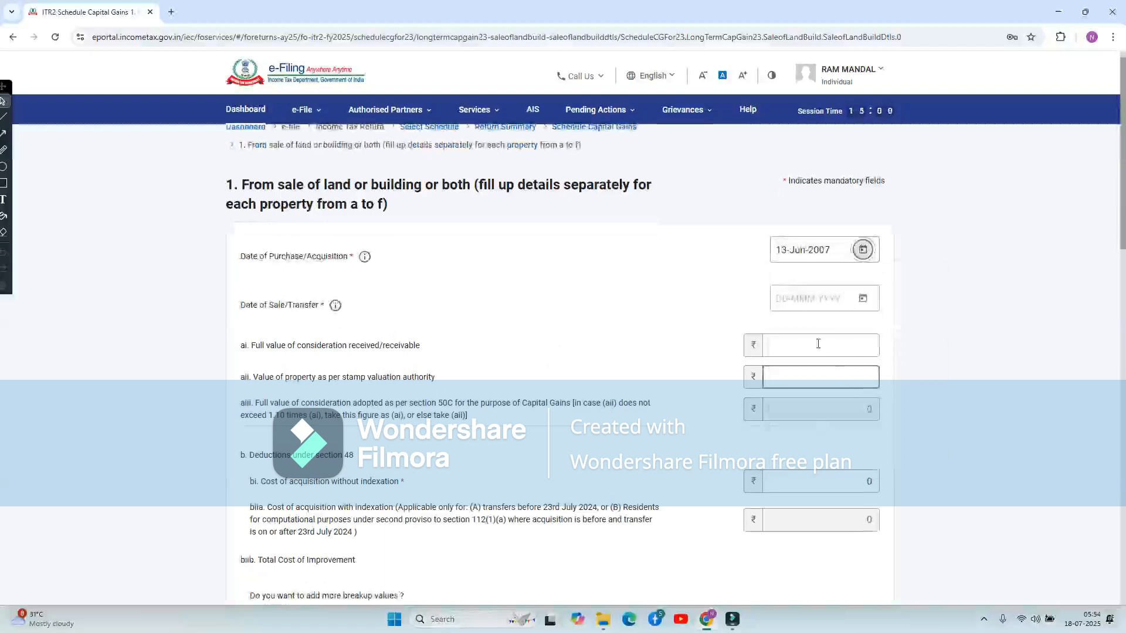
# Step: Set the property's date of sale/transfer to 21-Nov-2024
pyautogui.click(864, 300)
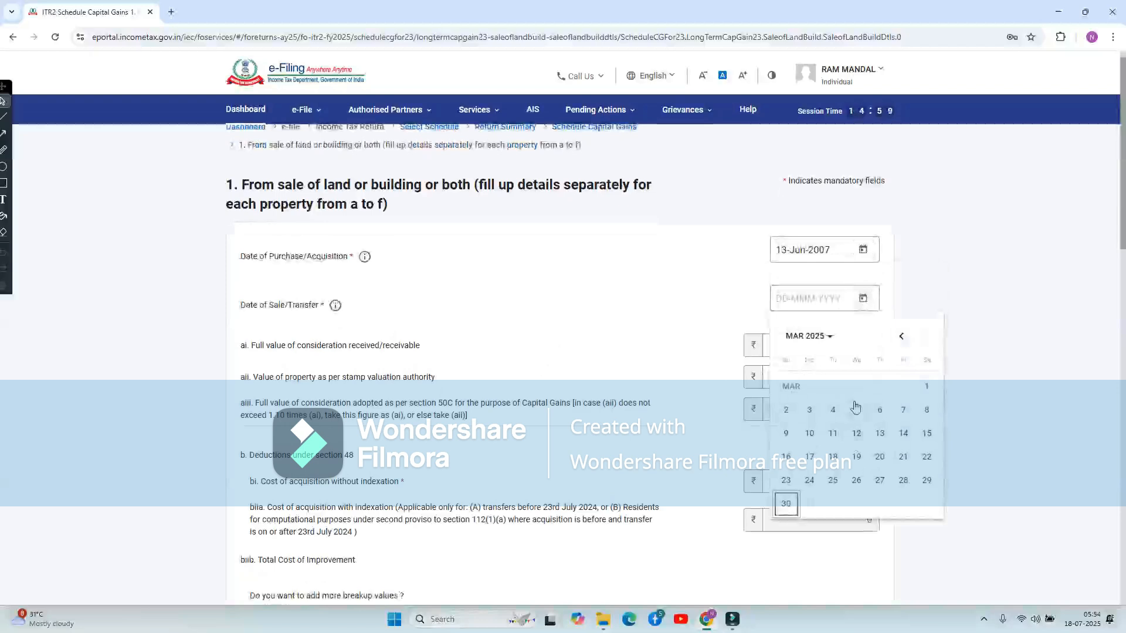
pyautogui.click(899, 337)
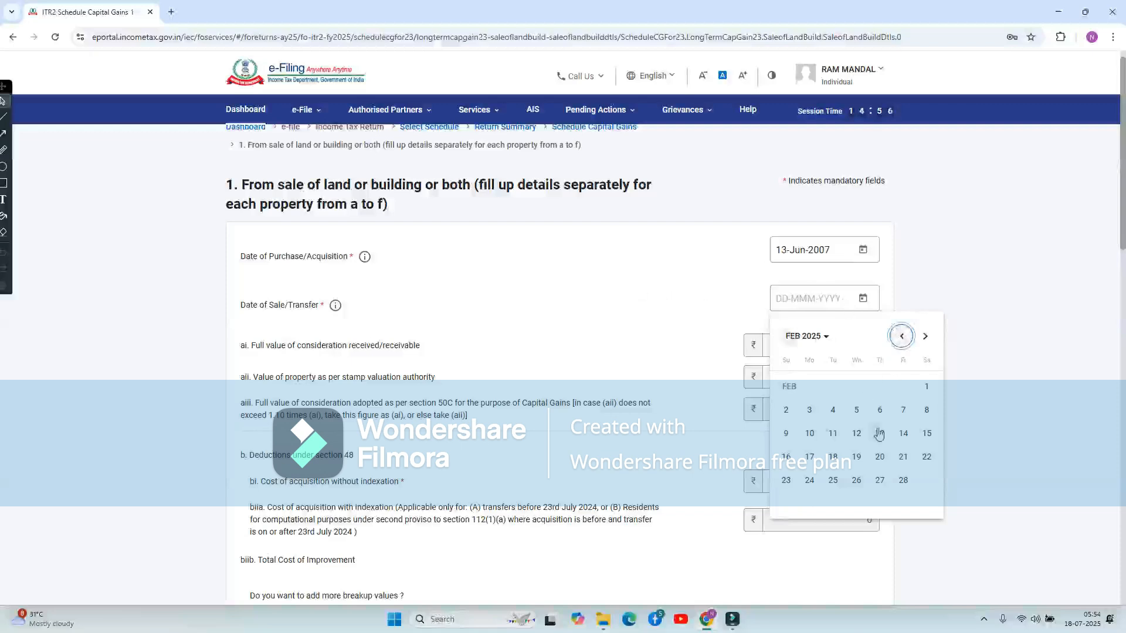
pyautogui.click(900, 337)
pyautogui.click(900, 337)
pyautogui.click(900, 336)
pyautogui.click(885, 459)
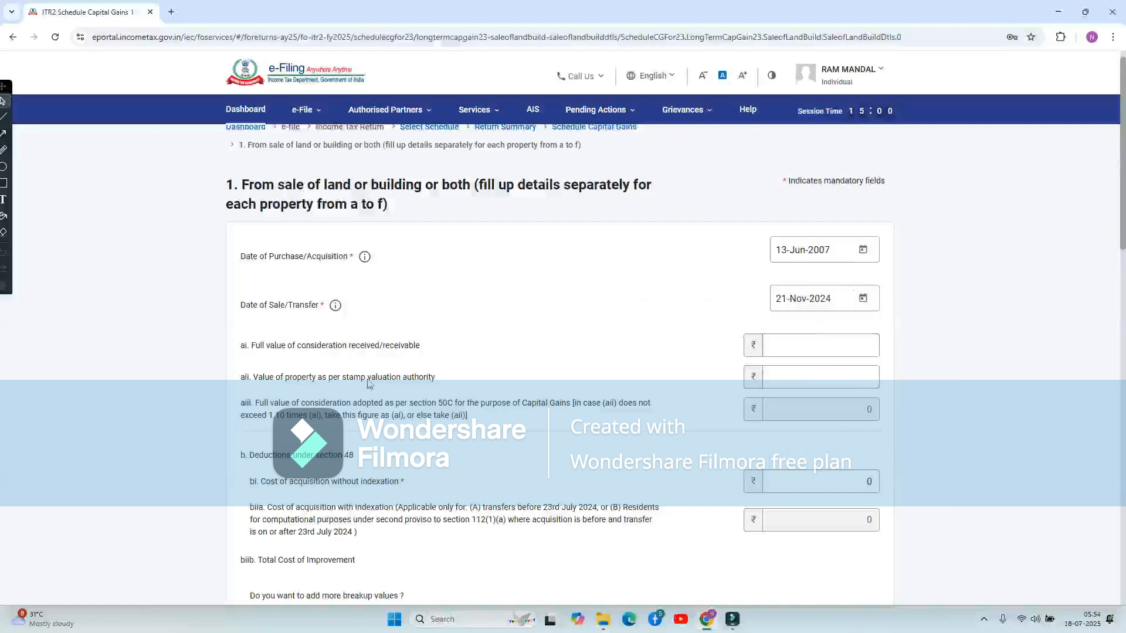
# Step: Enter 5500000 as the full value of consideration received and 5775000 as the property's value per the stamp valuation authority
pyautogui.click(867, 346)
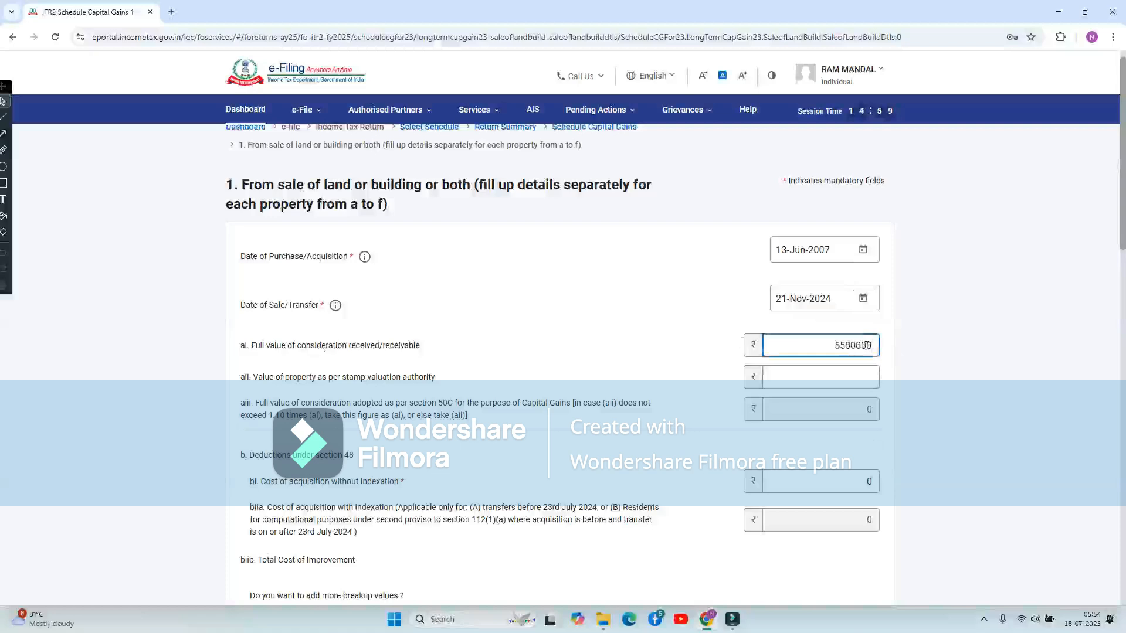
pyautogui.click(1051, 395)
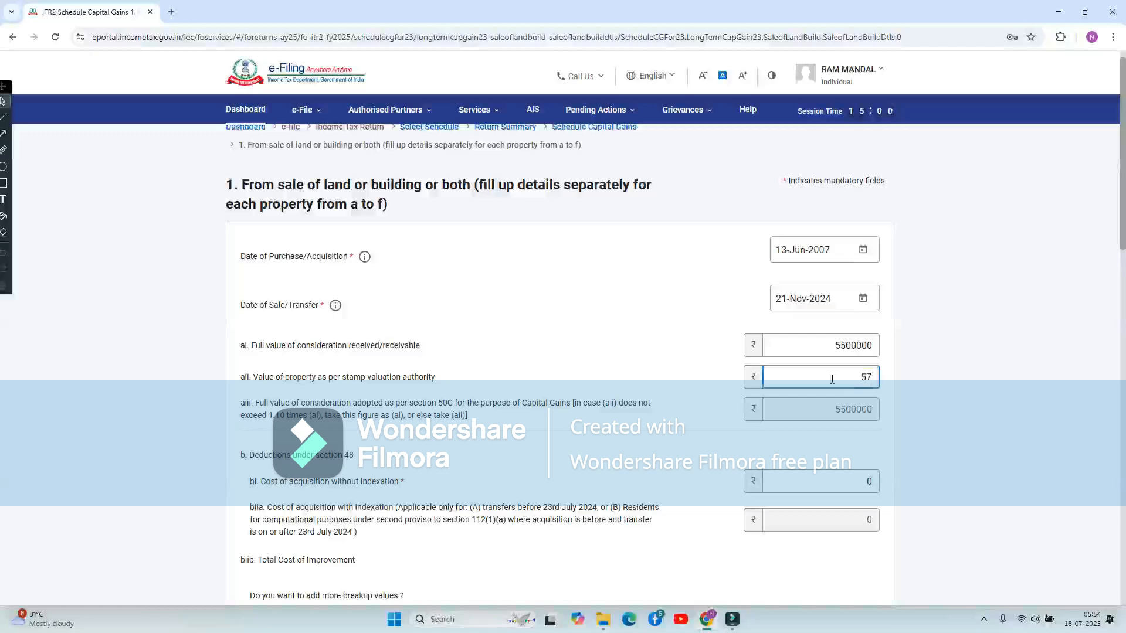
pyautogui.click(832, 379)
pyautogui.write('5775000')
pyautogui.click(1036, 418)
pyautogui.scroll(-9, 944, 439)
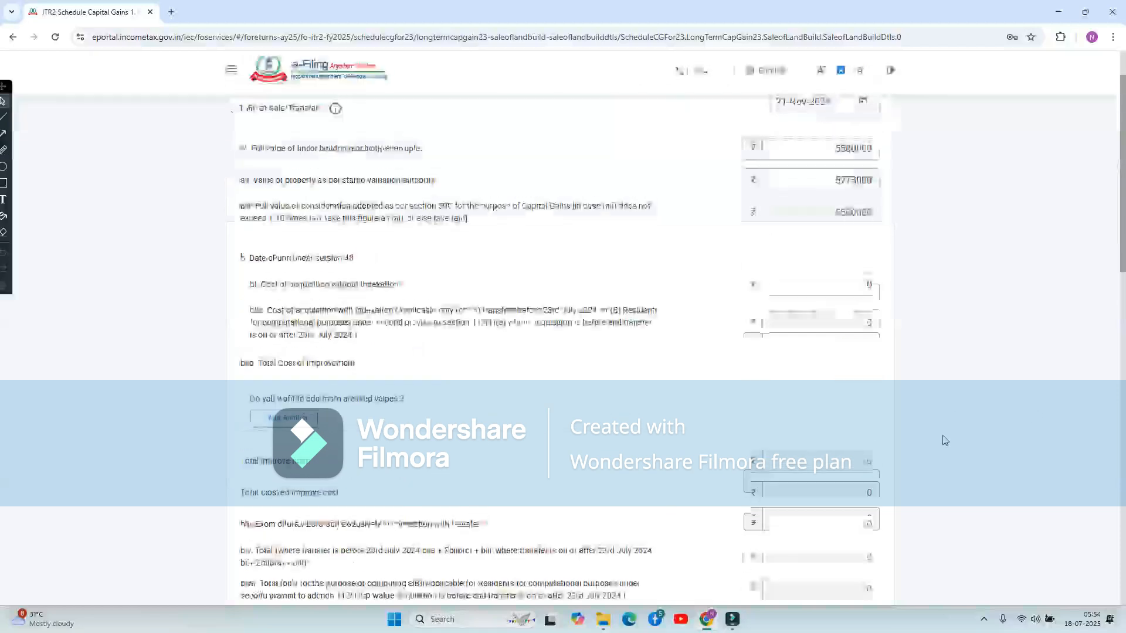
# Step: Set the property's cost of acquisition without indexation to 2257000
pyautogui.scroll(5, 943, 440)
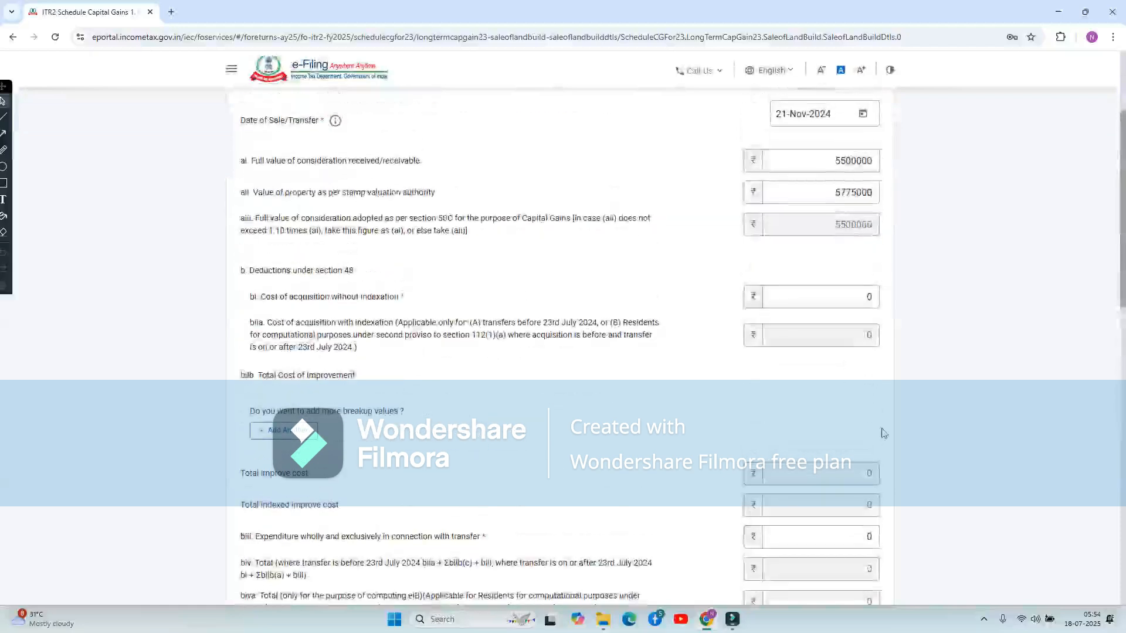
pyautogui.scroll(3, 627, 297)
pyautogui.scroll(-1, 540, 403)
pyautogui.click(812, 391)
pyautogui.moveTo(832, 382); pyautogui.dragTo(887, 391)
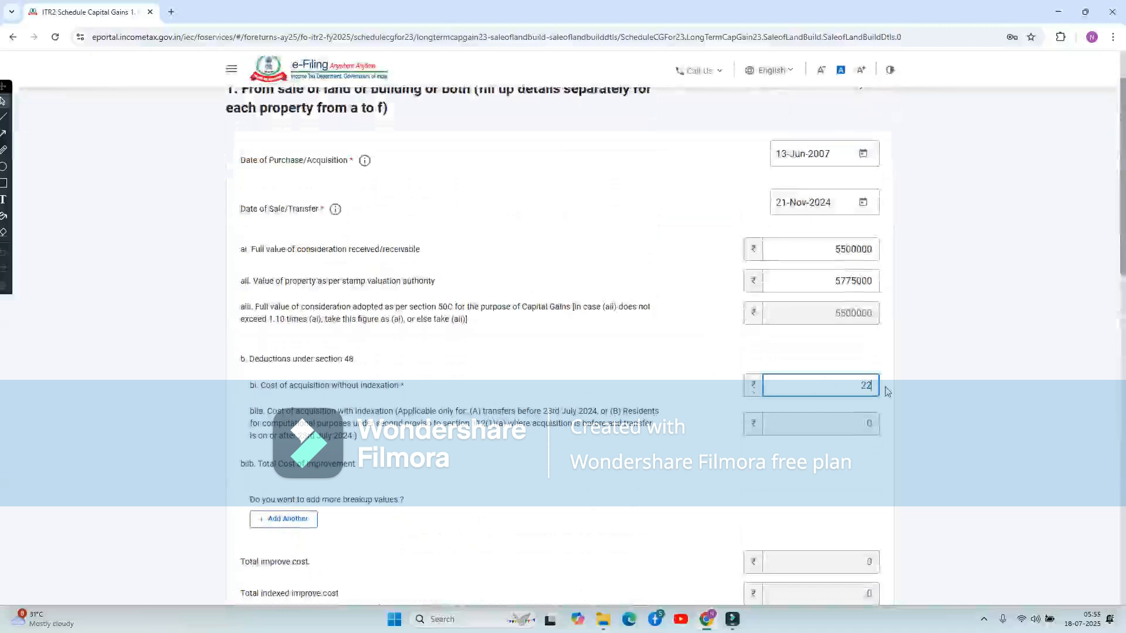
pyautogui.write('2257000')
pyautogui.click(931, 421)
# Step: Add a first cost of improvement entry with year of improvement 2008-09 and cost without indexation 126000
pyautogui.scroll(-2, 931, 421)
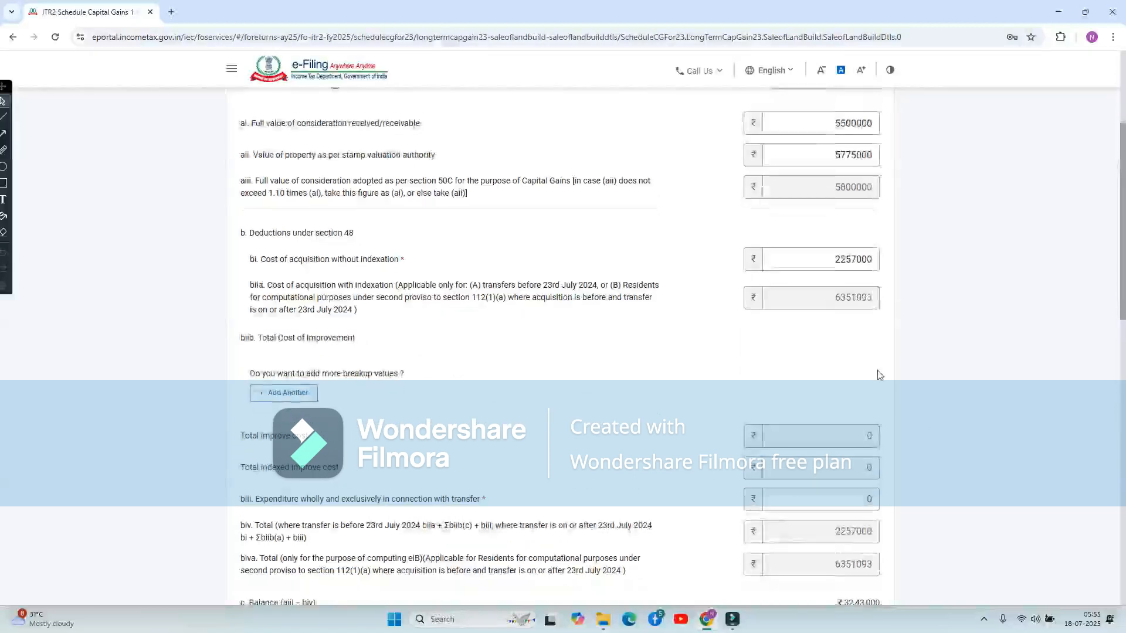
pyautogui.scroll(-1, 577, 354)
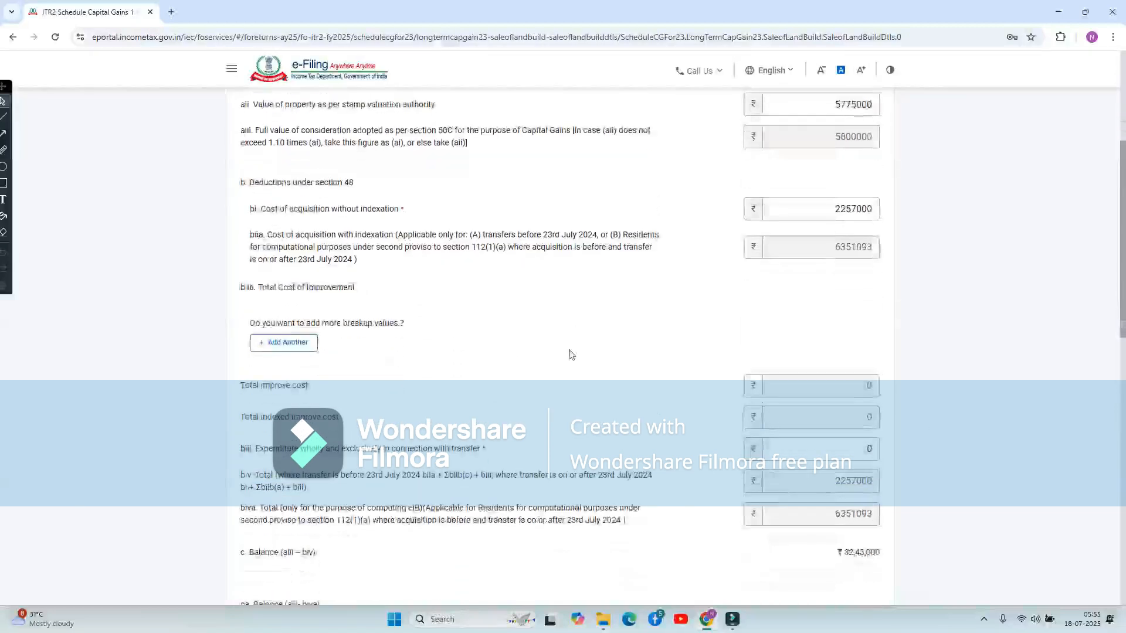
pyautogui.scroll(-9, 503, 347)
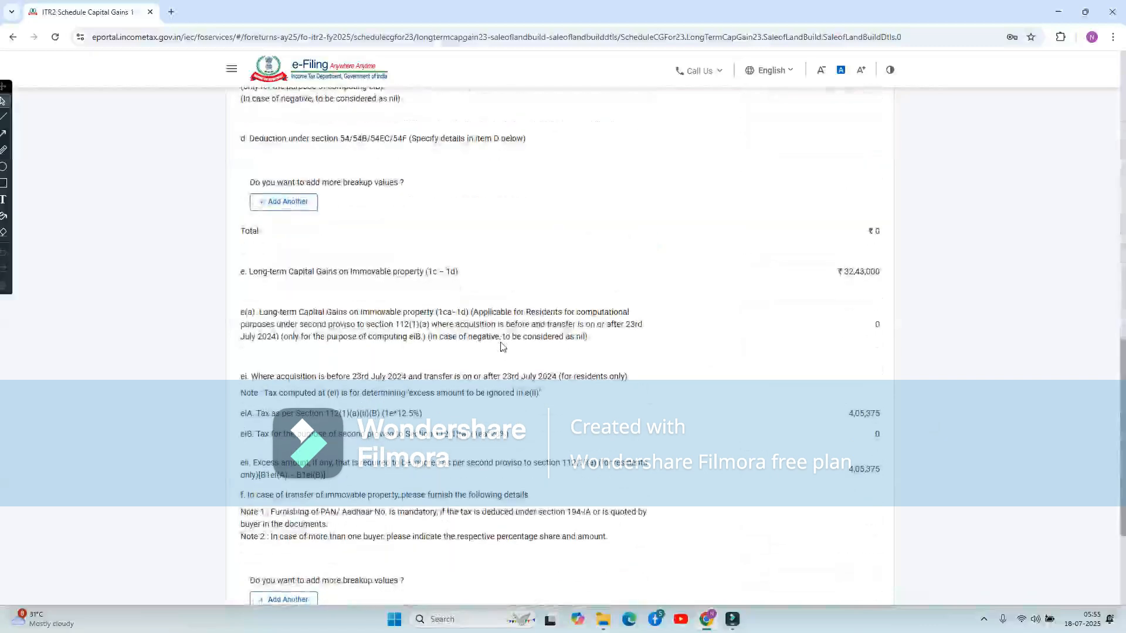
pyautogui.scroll(11, 502, 347)
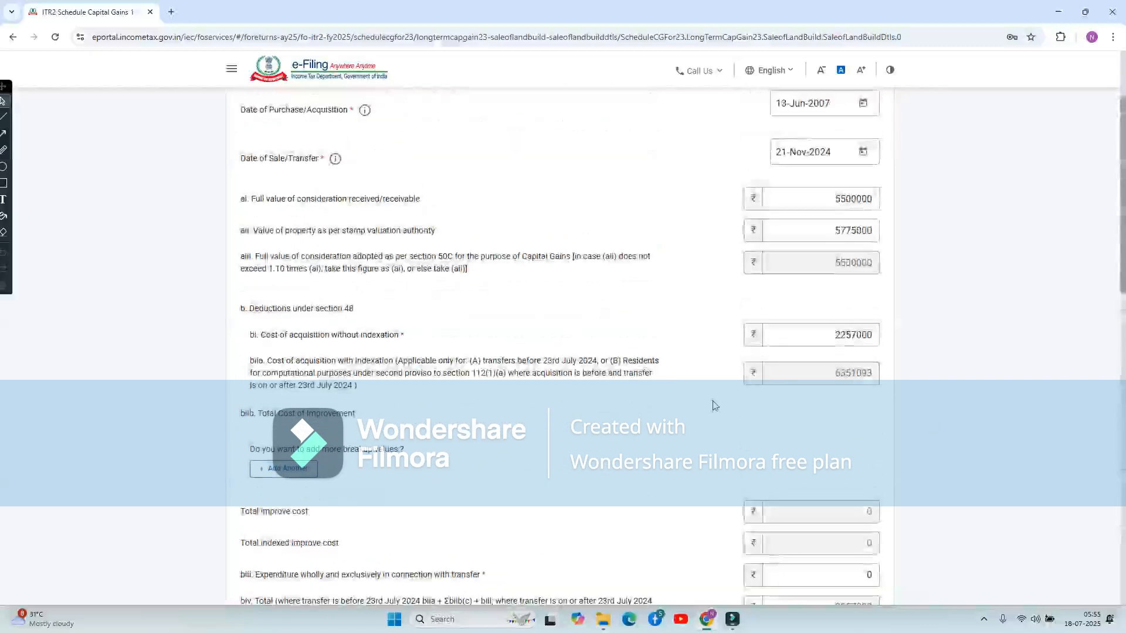
pyautogui.scroll(-3, 714, 405)
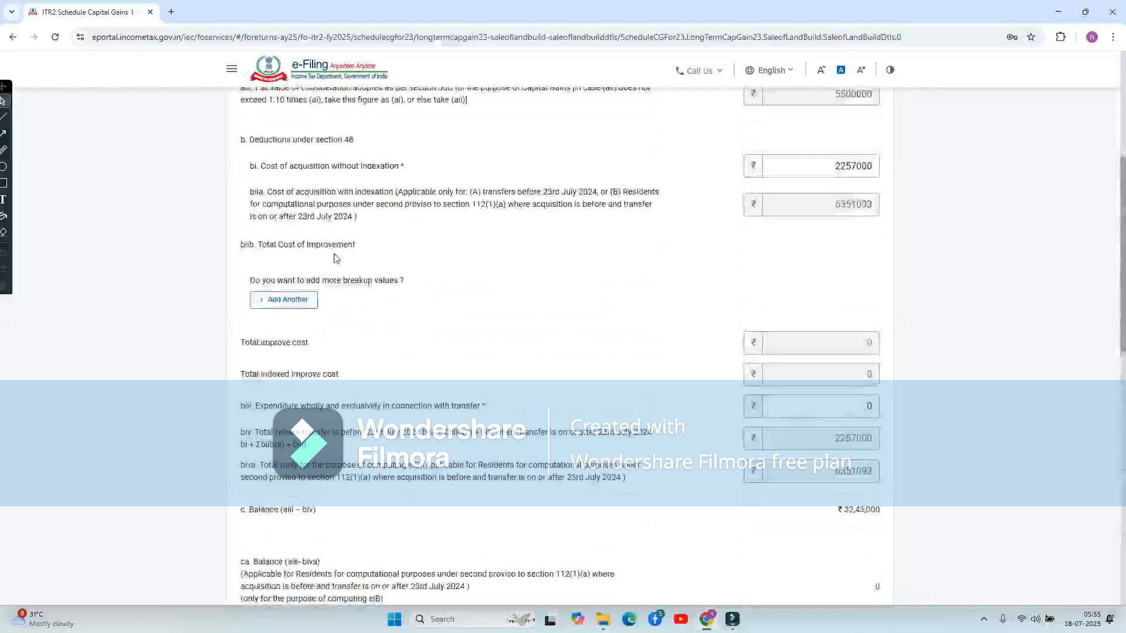
pyautogui.click(288, 301)
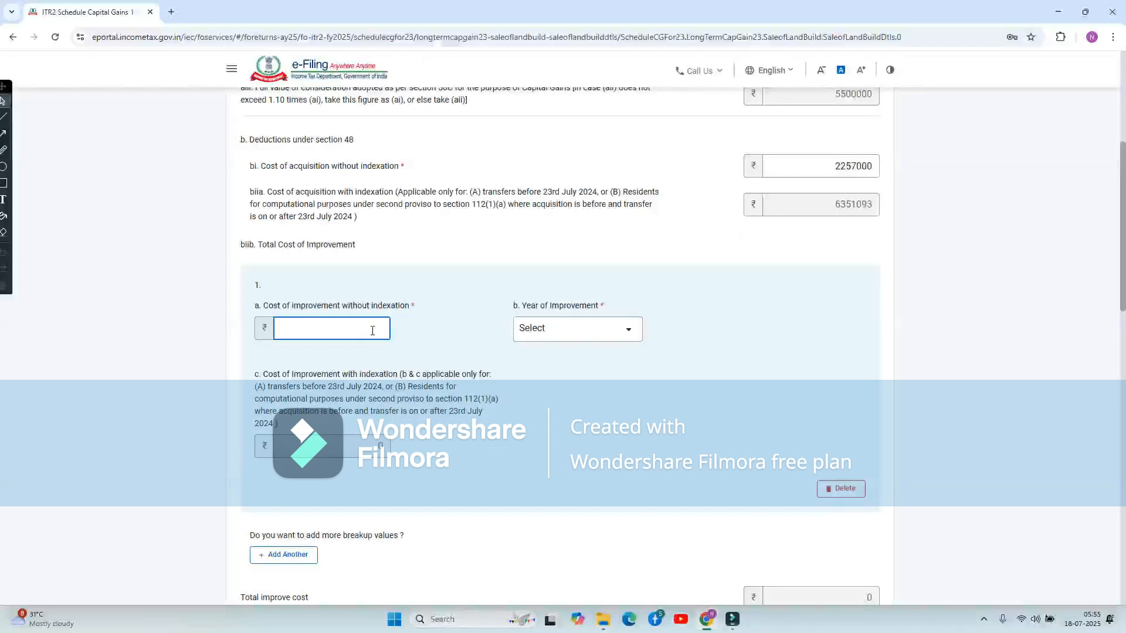
pyautogui.click(597, 331)
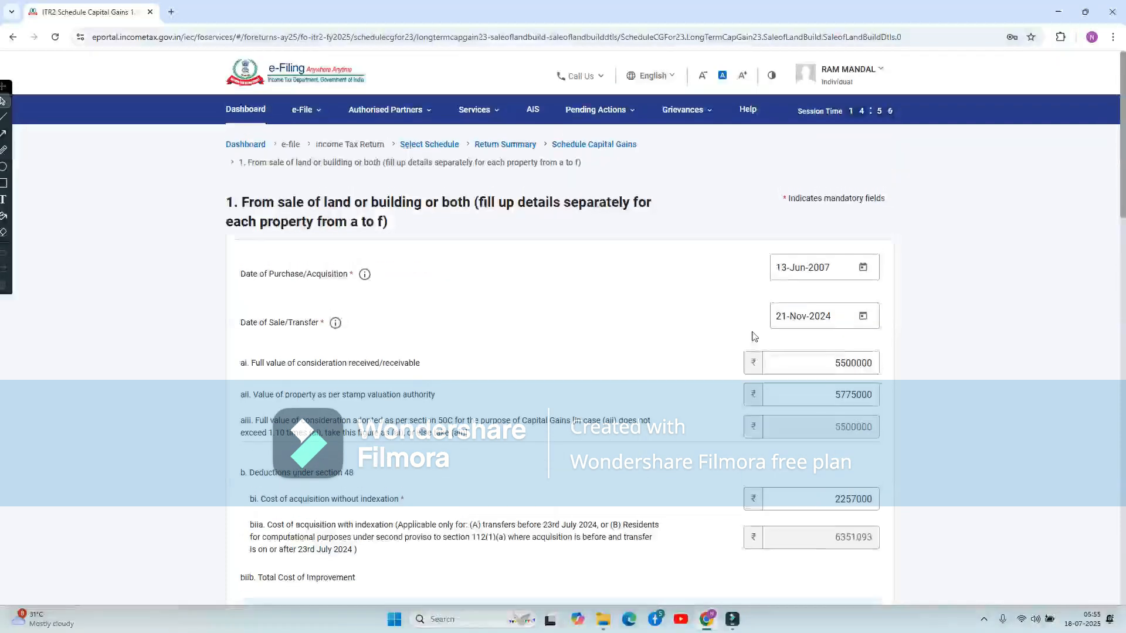
pyautogui.scroll(-3, 752, 334)
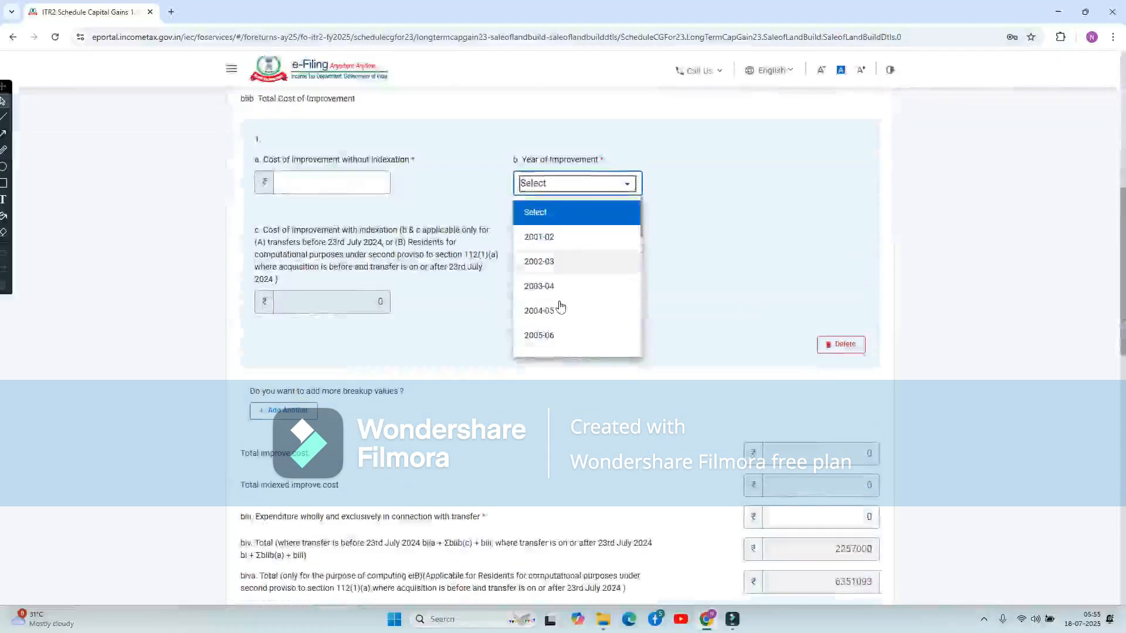
pyautogui.scroll(-2, 557, 307)
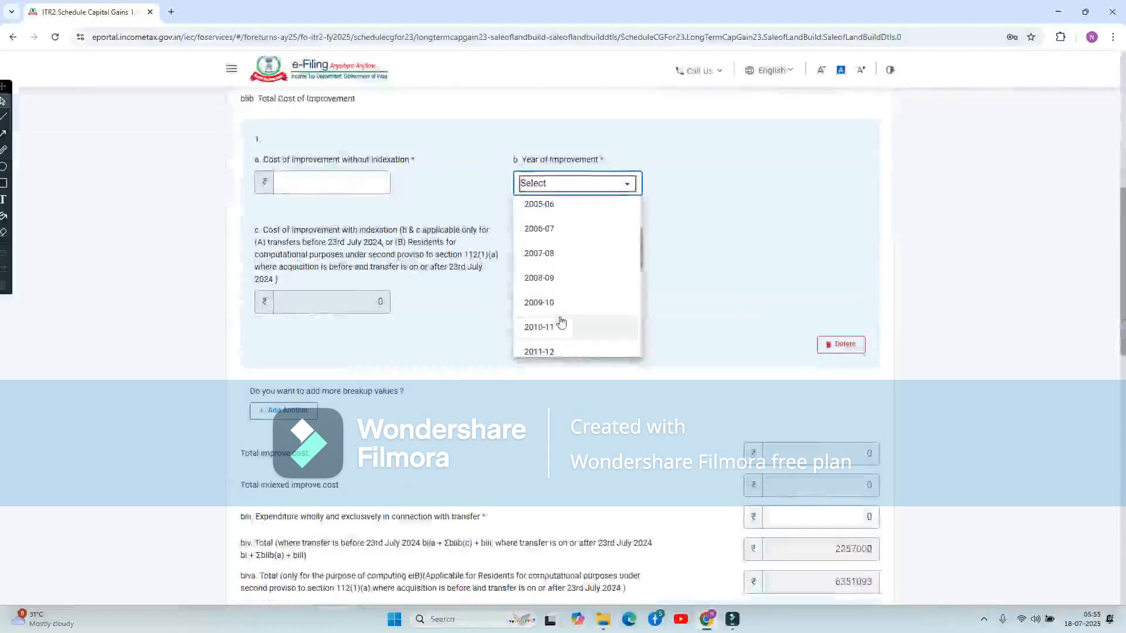
pyautogui.click(563, 277)
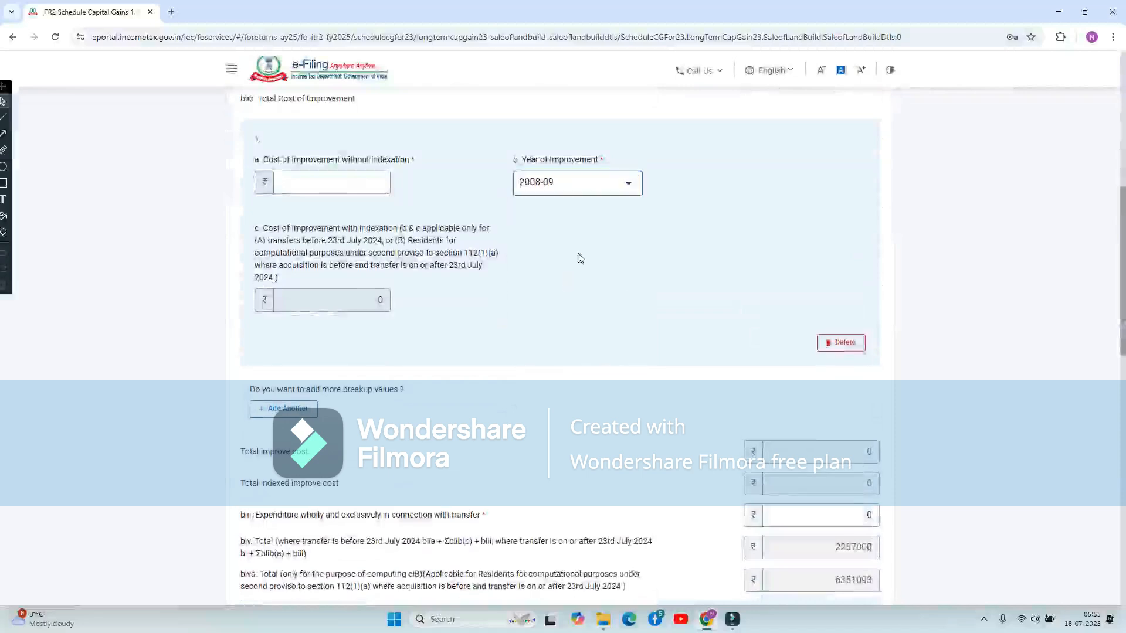
pyautogui.click(343, 185)
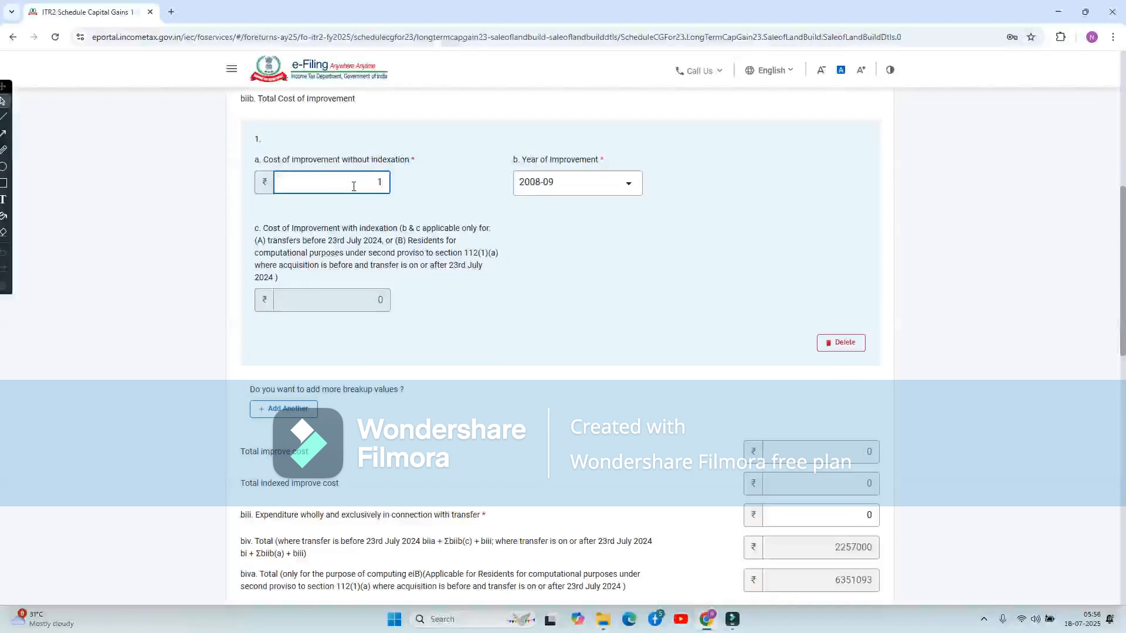
pyautogui.click(620, 288)
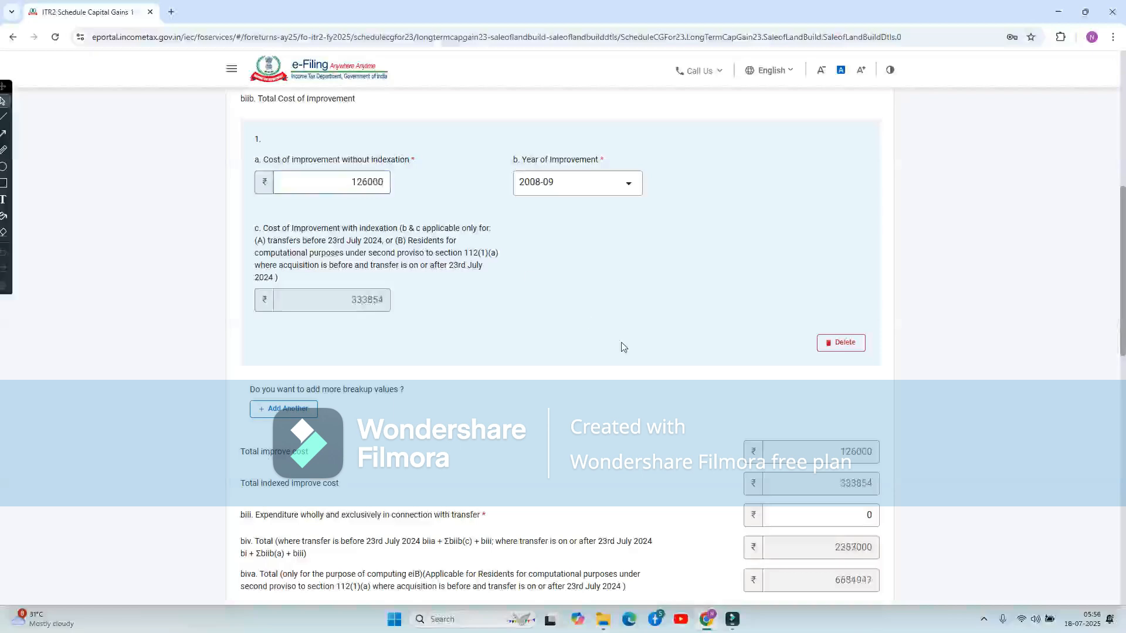
# Step: Add a second cost of improvement entry with year of improvement 2012-13 and cost without indexation 202000
pyautogui.scroll(-2, 621, 347)
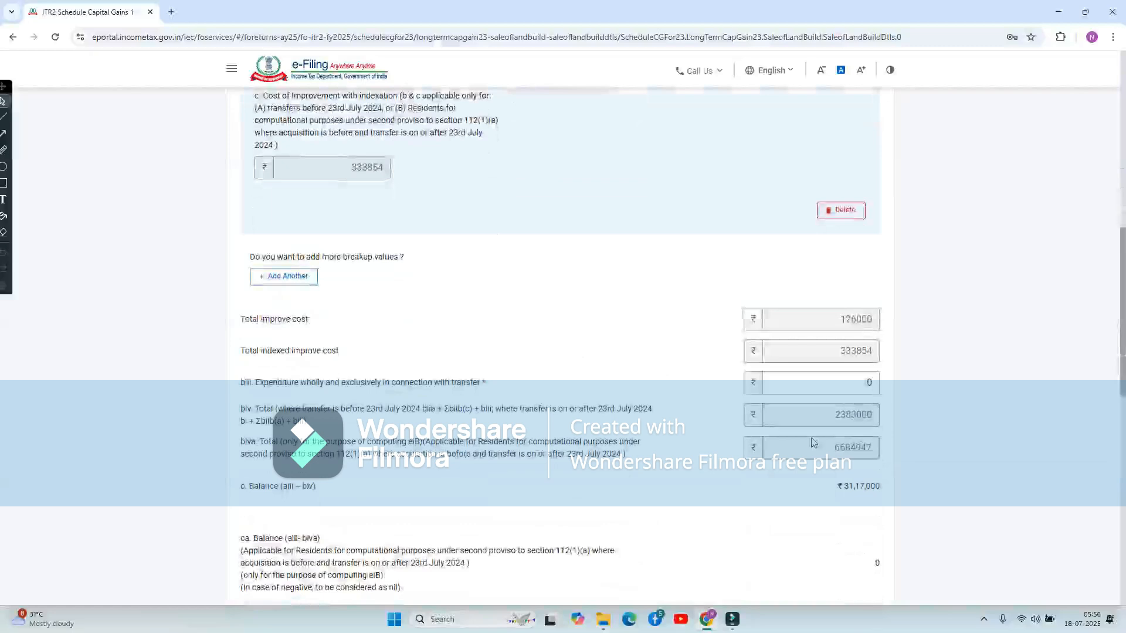
pyautogui.scroll(3, 645, 213)
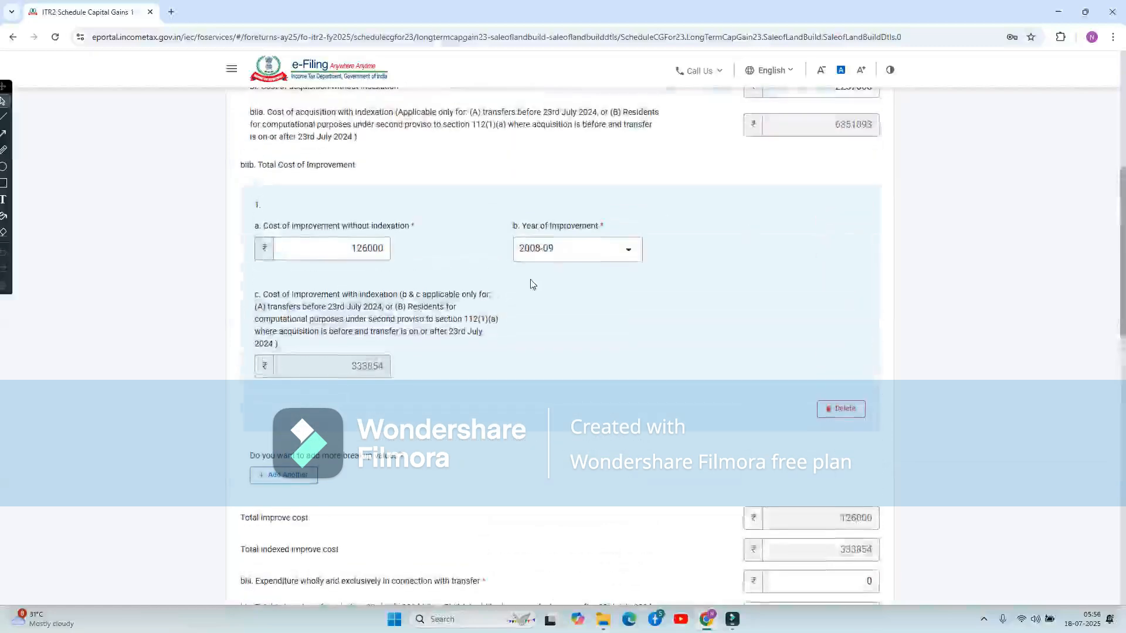
pyautogui.click(301, 474)
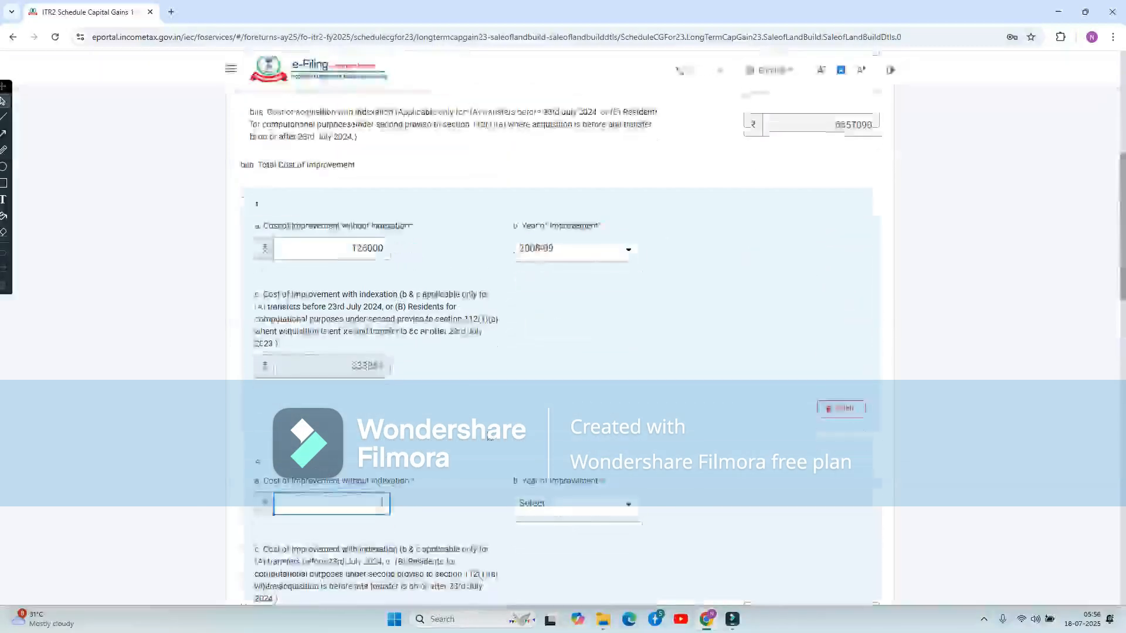
pyautogui.click(558, 342)
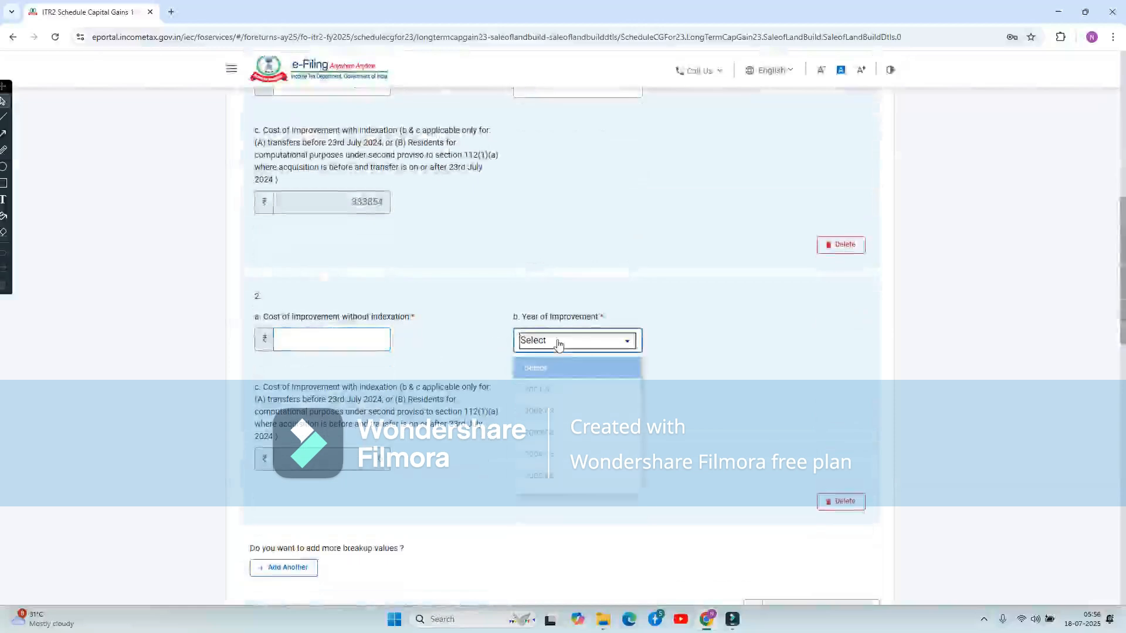
pyautogui.scroll(-5, 597, 438)
pyautogui.scroll(-4, 596, 438)
pyautogui.scroll(4, 591, 297)
pyautogui.scroll(1, 592, 297)
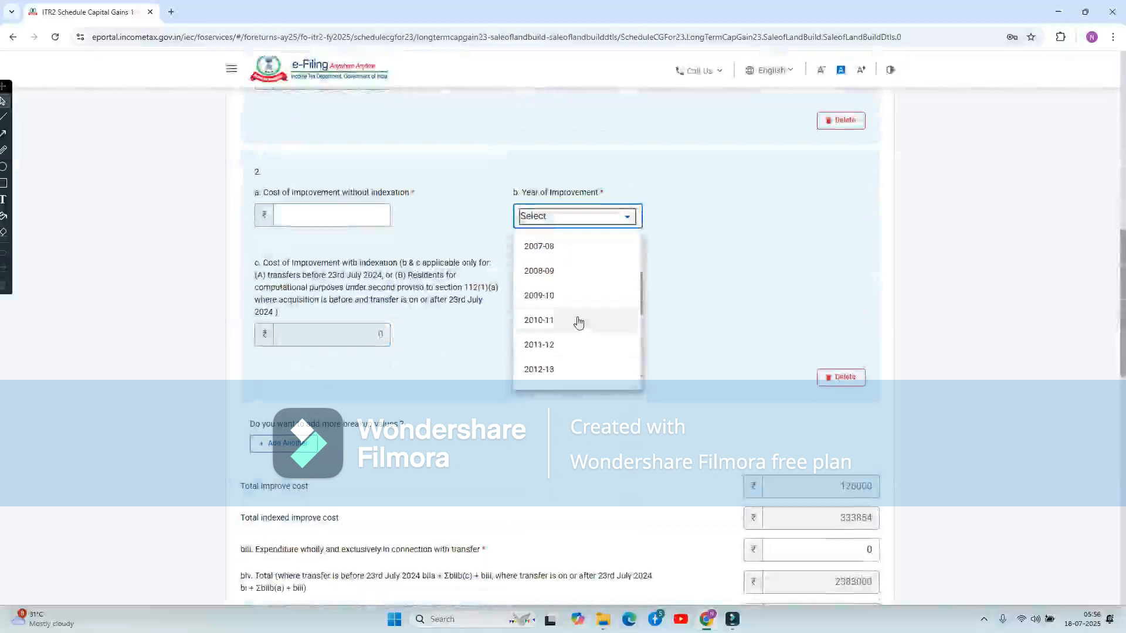
pyautogui.click(551, 365)
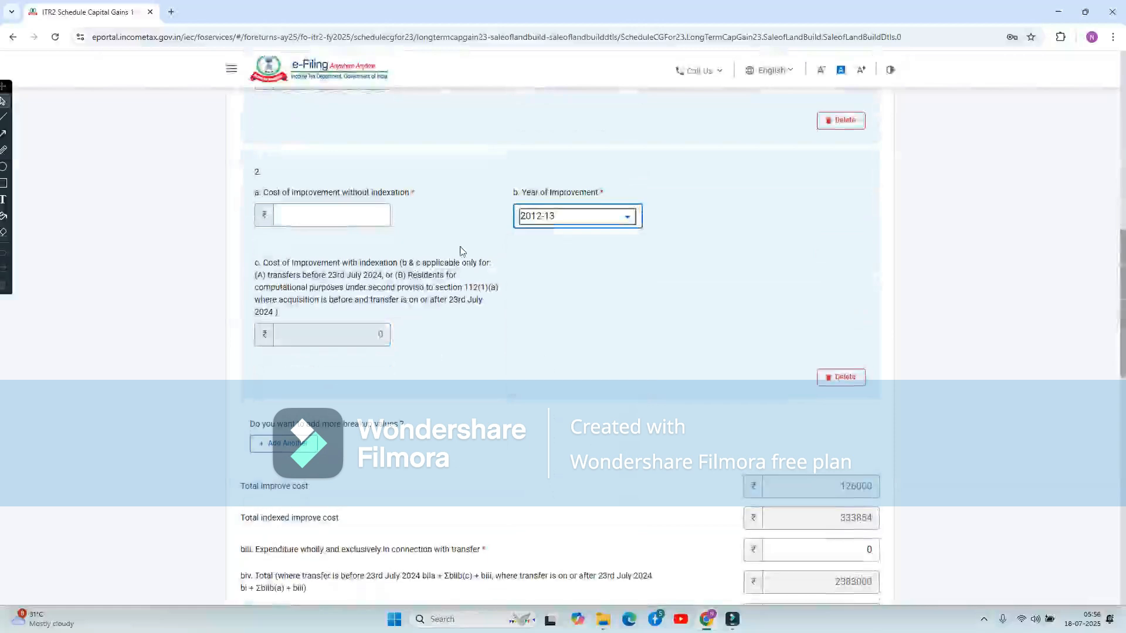
pyautogui.click(334, 223)
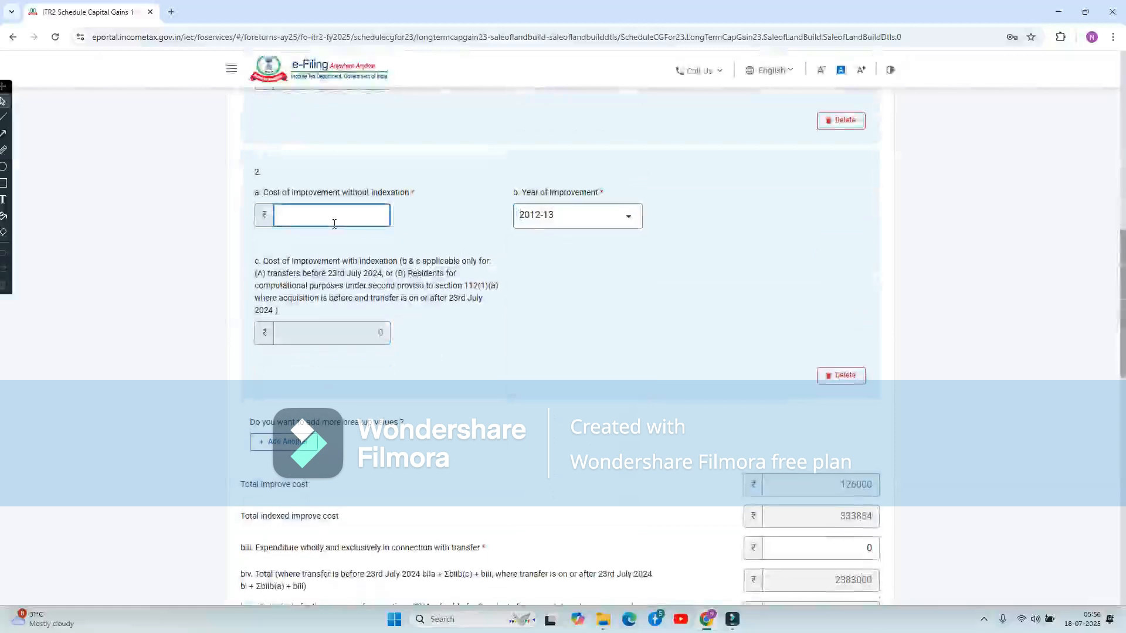
pyautogui.write('202000')
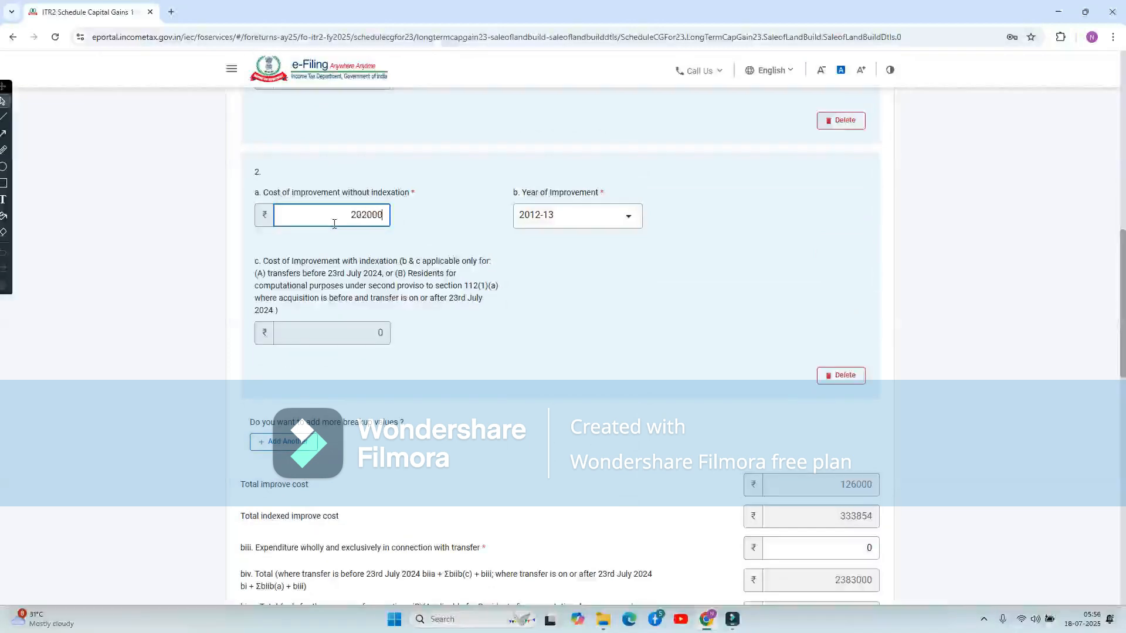
pyautogui.click(654, 333)
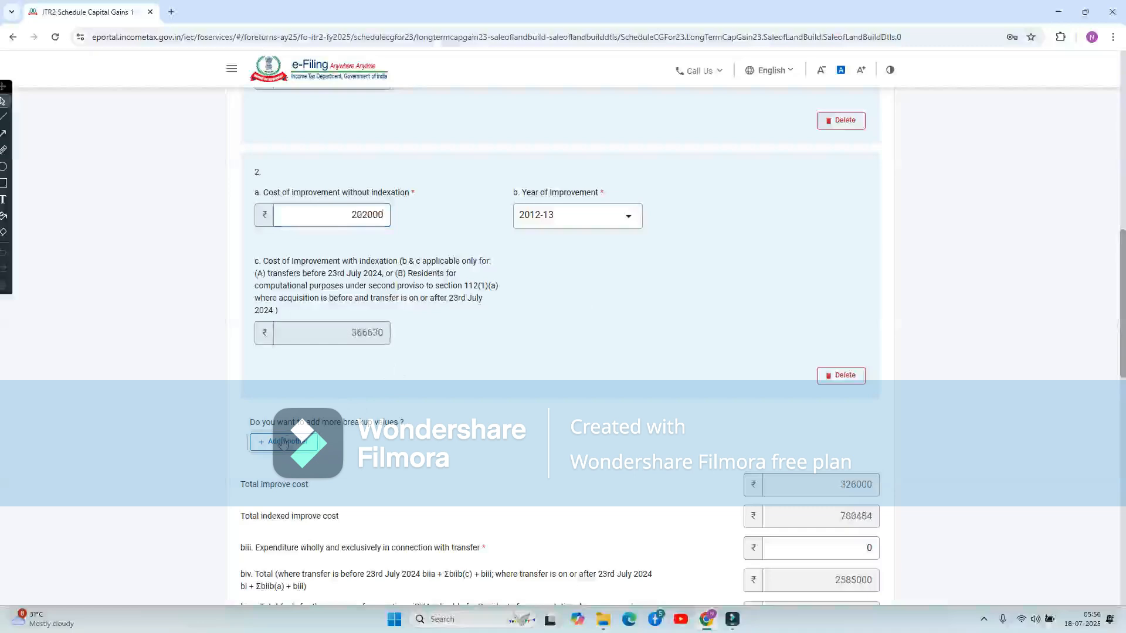
# Step: Add a third cost of improvement entry with year of improvement 2019-20 and cost without indexation 356000
pyautogui.click(283, 443)
pyautogui.scroll(-1, 565, 394)
pyautogui.click(584, 411)
pyautogui.scroll(-3, 598, 516)
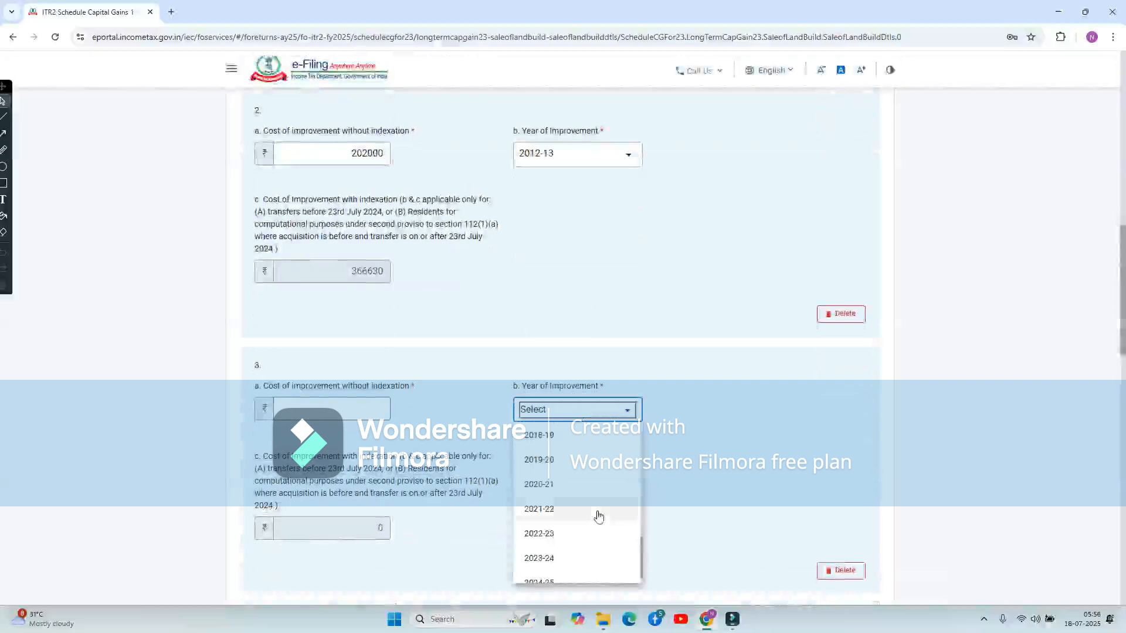
pyautogui.click(554, 461)
pyautogui.click(329, 411)
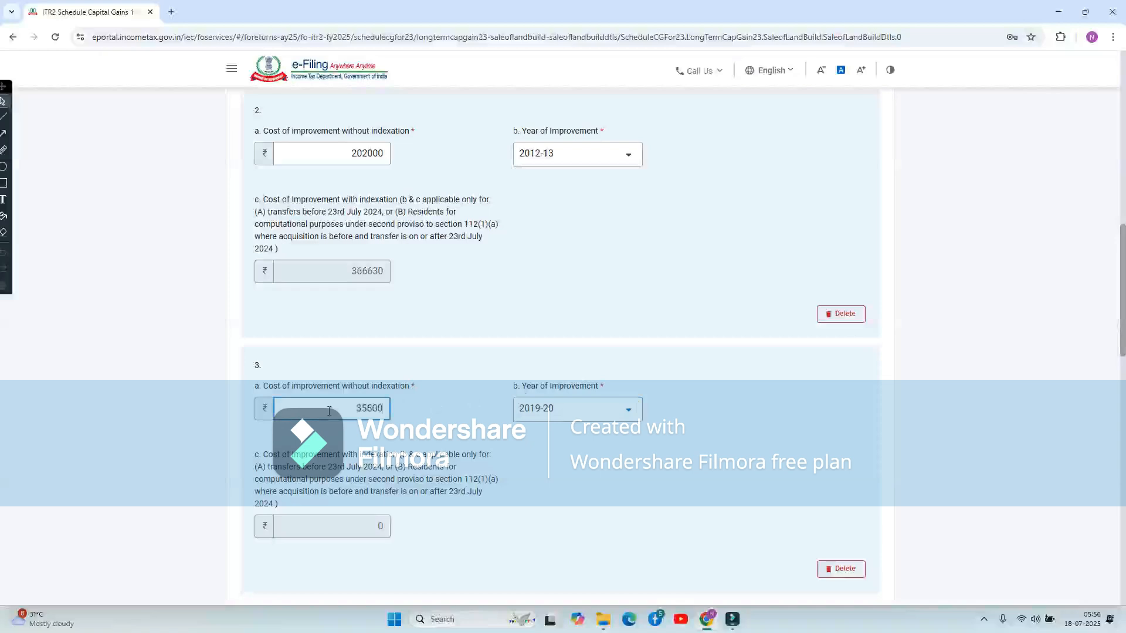
pyautogui.click(496, 397)
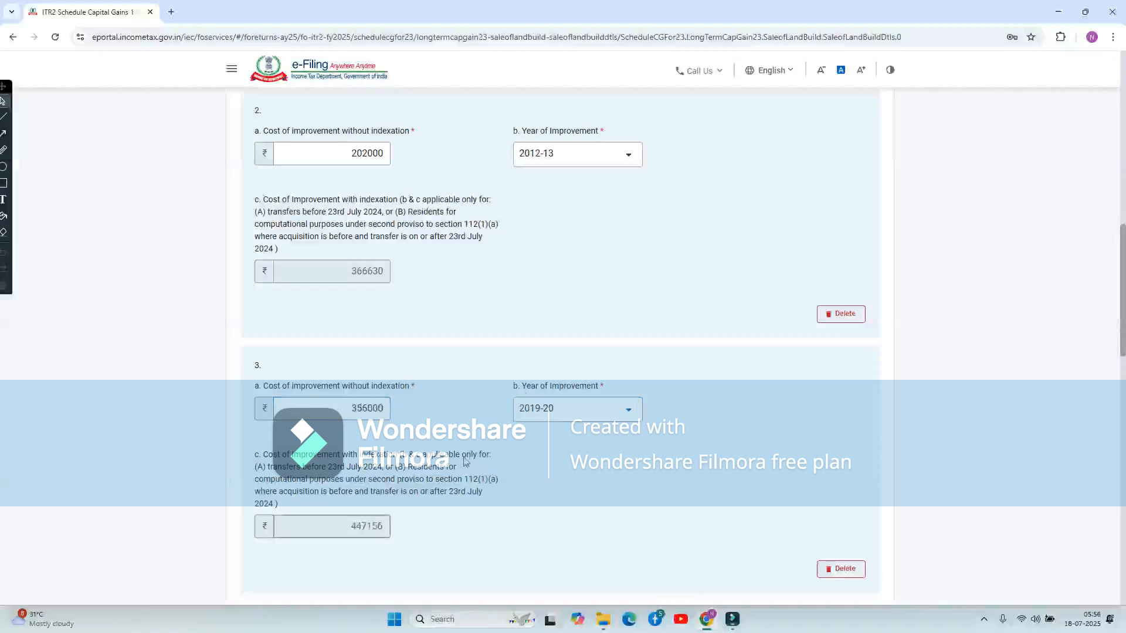
# Step: Add a fourth cost of improvement entry with year of improvement 2023-24 and cost without indexation 217000
pyautogui.scroll(-3, 496, 395)
pyautogui.click(288, 419)
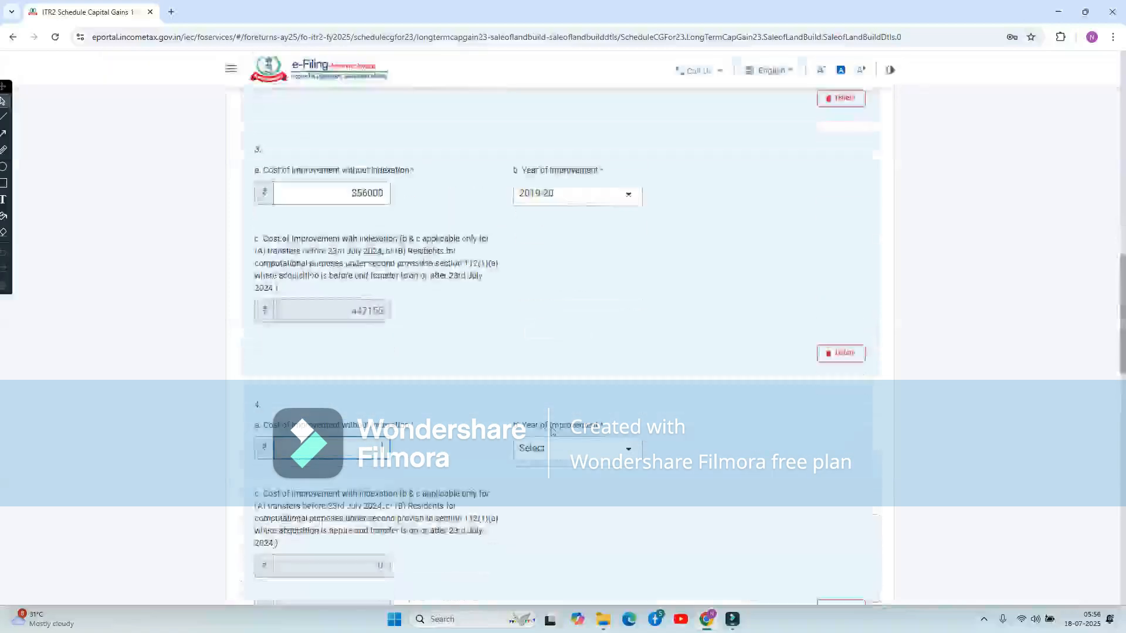
pyautogui.scroll(-1, 588, 383)
pyautogui.click(588, 382)
pyautogui.scroll(-15, 571, 507)
pyautogui.scroll(5, 571, 508)
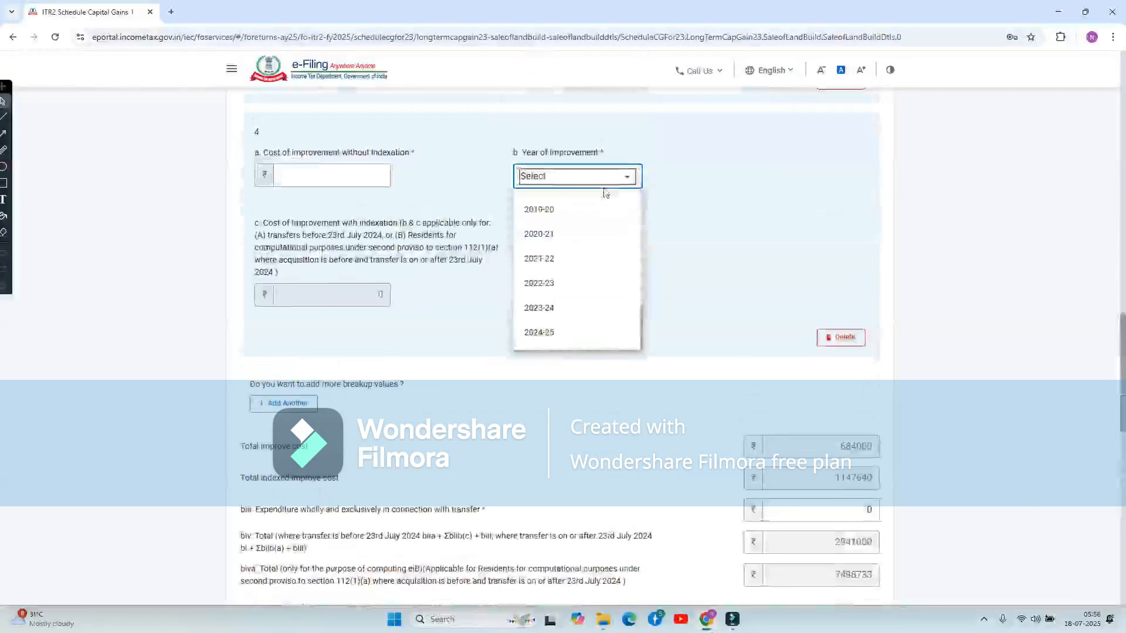
pyautogui.click(547, 312)
pyautogui.click(332, 173)
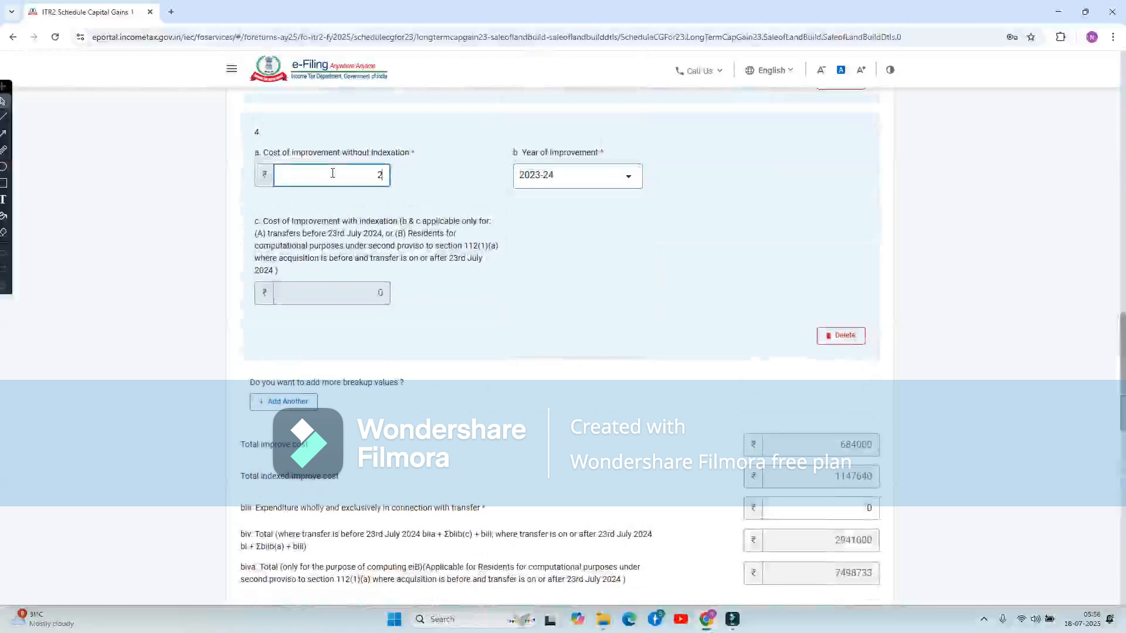
pyautogui.write('217000')
pyautogui.click(567, 252)
# Step: Review the improvement entries, total deductions, balance, long-term capital gains and the section 112(1)(a) tax computation for the property
pyautogui.scroll(3, 570, 254)
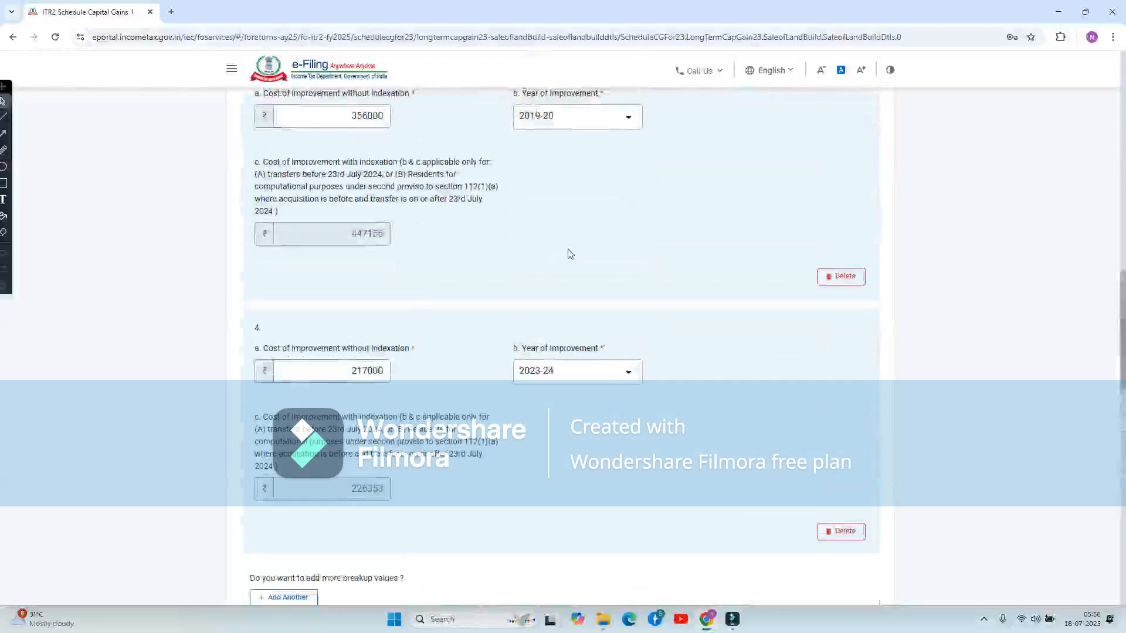
pyautogui.scroll(3, 567, 252)
pyautogui.scroll(-10, 412, 360)
pyautogui.click(847, 375)
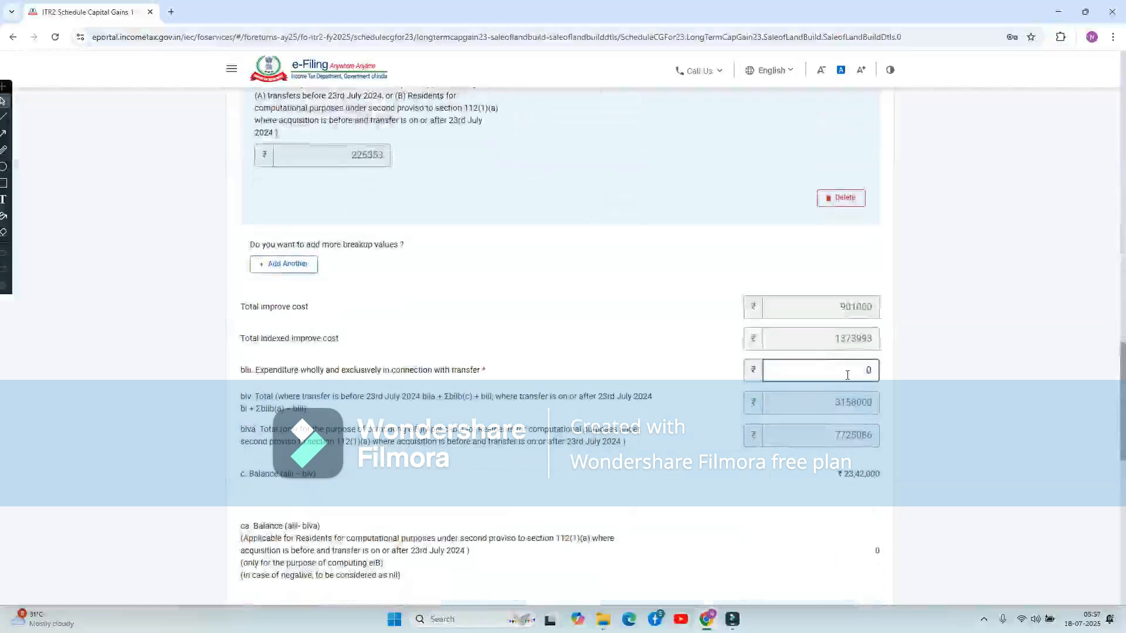
pyautogui.scroll(6, 693, 334)
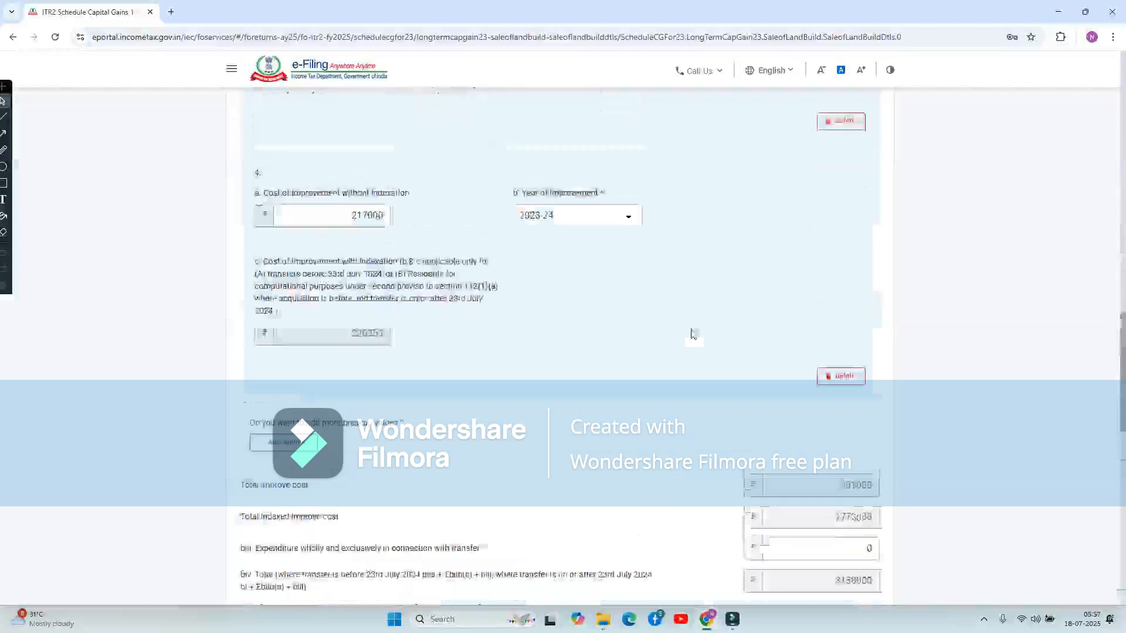
pyautogui.scroll(-12, 693, 334)
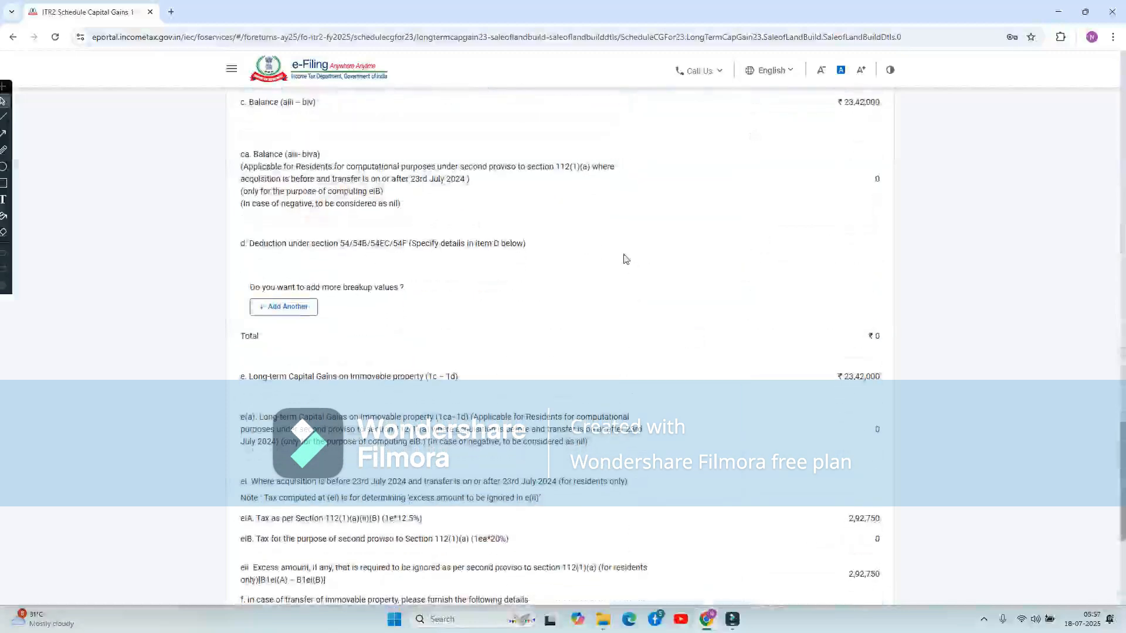
pyautogui.scroll(8, 624, 258)
pyautogui.scroll(-9, 626, 259)
pyautogui.scroll(-4, 626, 259)
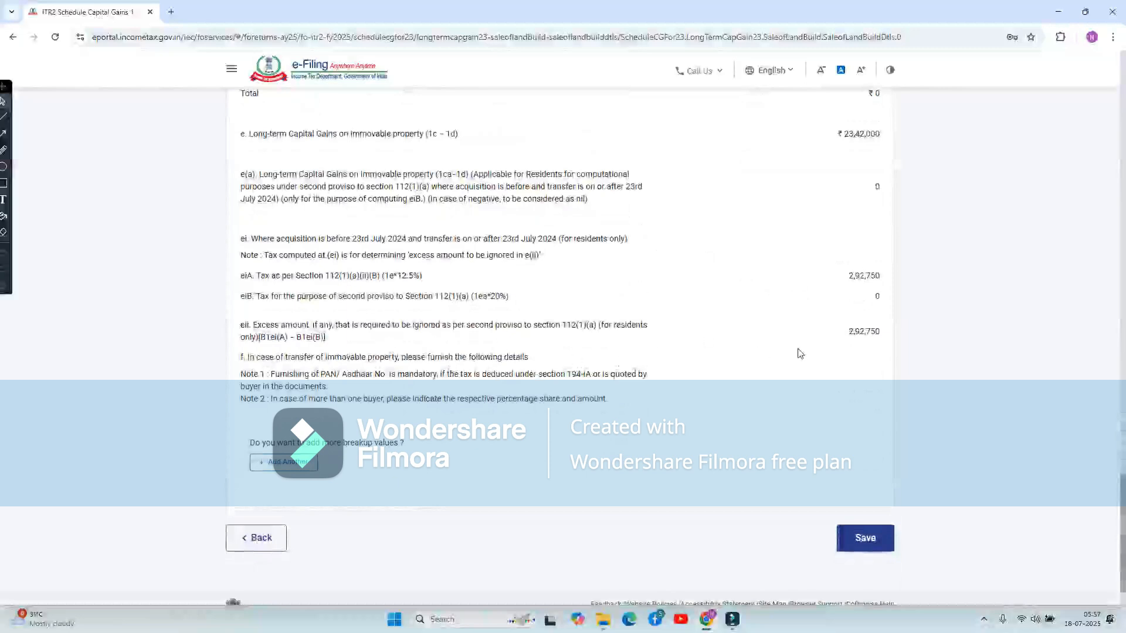
pyautogui.scroll(12, 800, 354)
pyautogui.scroll(-5, 800, 353)
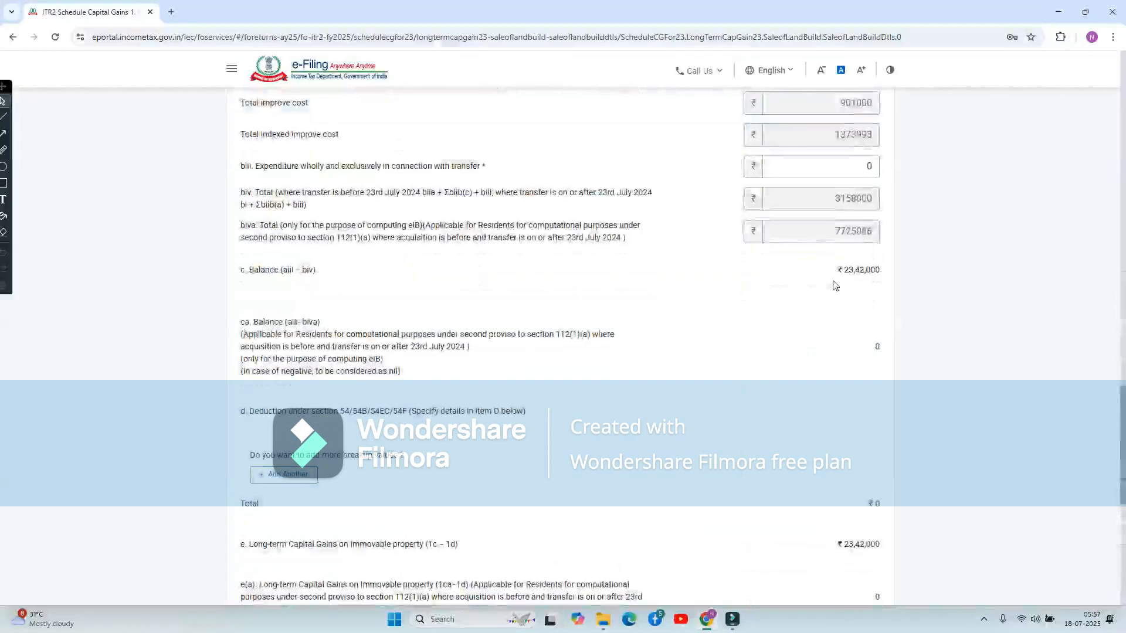
# Step: Recheck the property's sale consideration, acquisition cost, improvement entries and tax computation, and try to save the details
pyautogui.scroll(10, 839, 286)
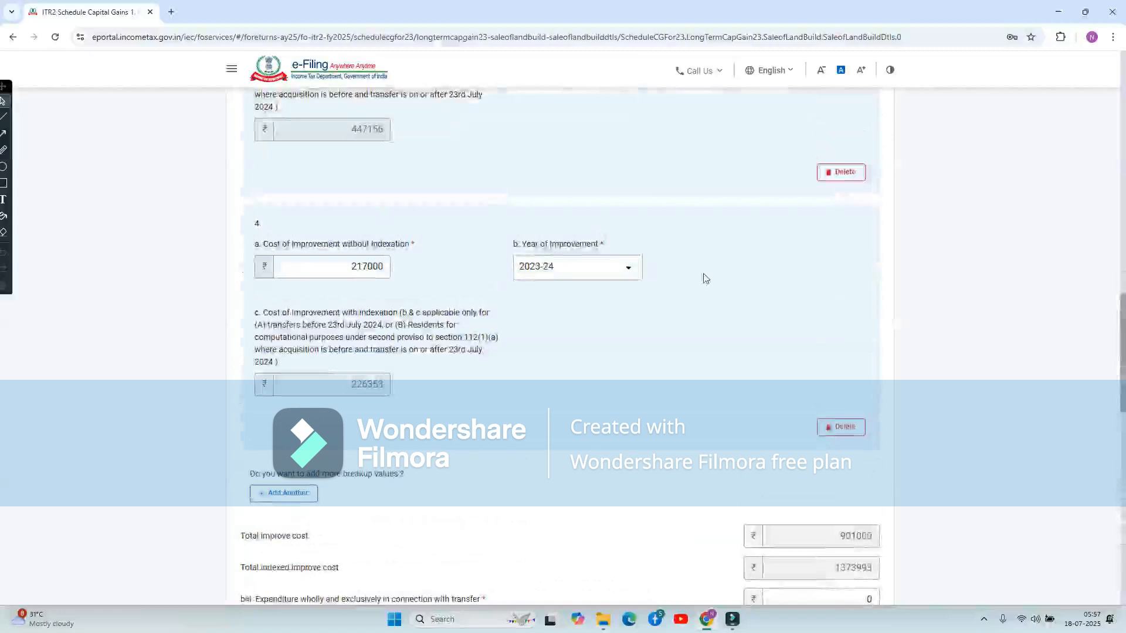
pyautogui.scroll(7, 706, 278)
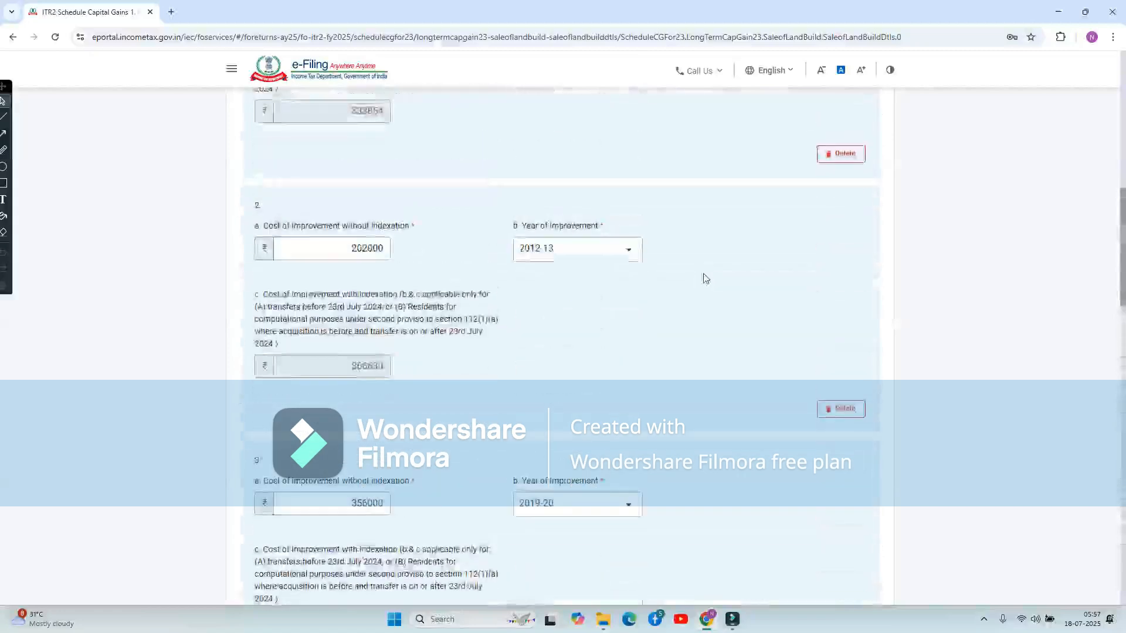
pyautogui.scroll(4, 705, 278)
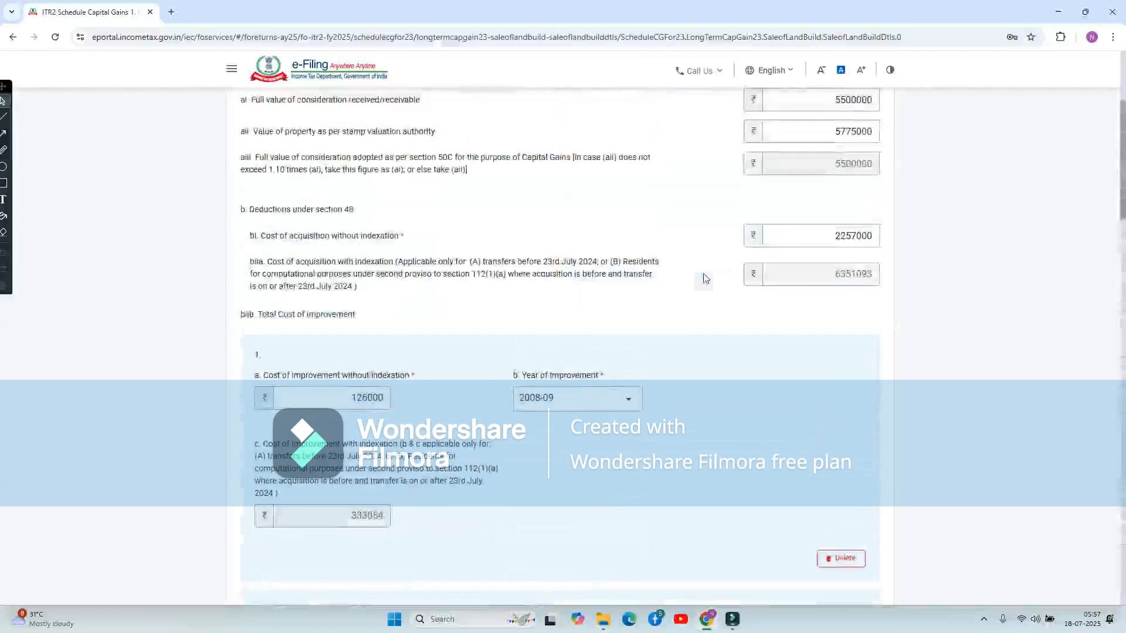
pyautogui.scroll(1, 705, 277)
pyautogui.scroll(-15, 705, 278)
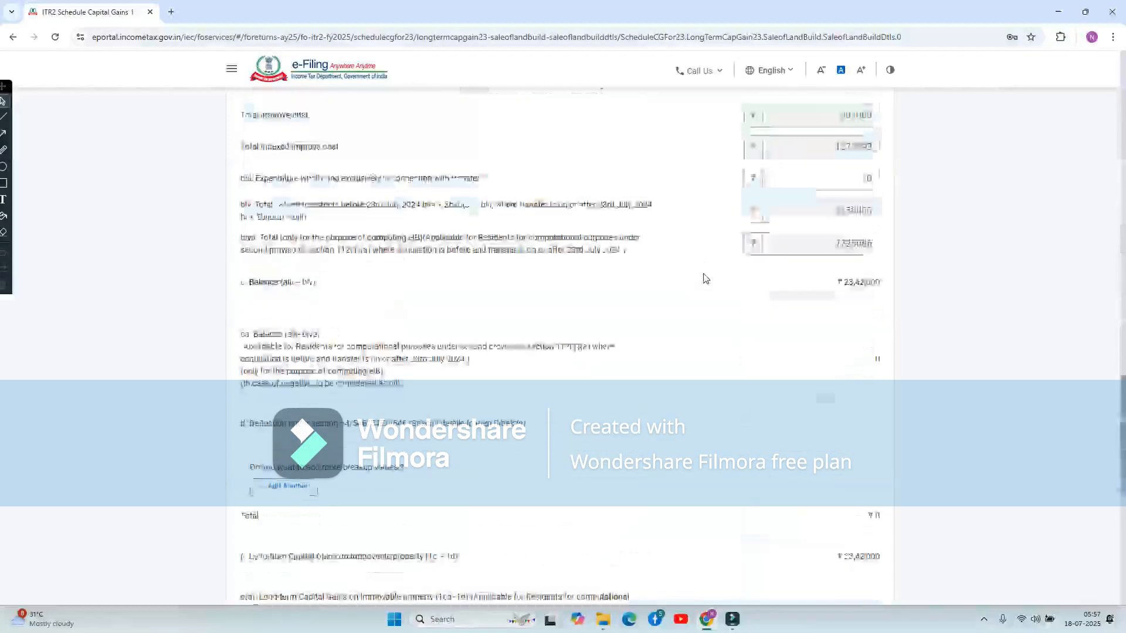
pyautogui.scroll(-5, 705, 278)
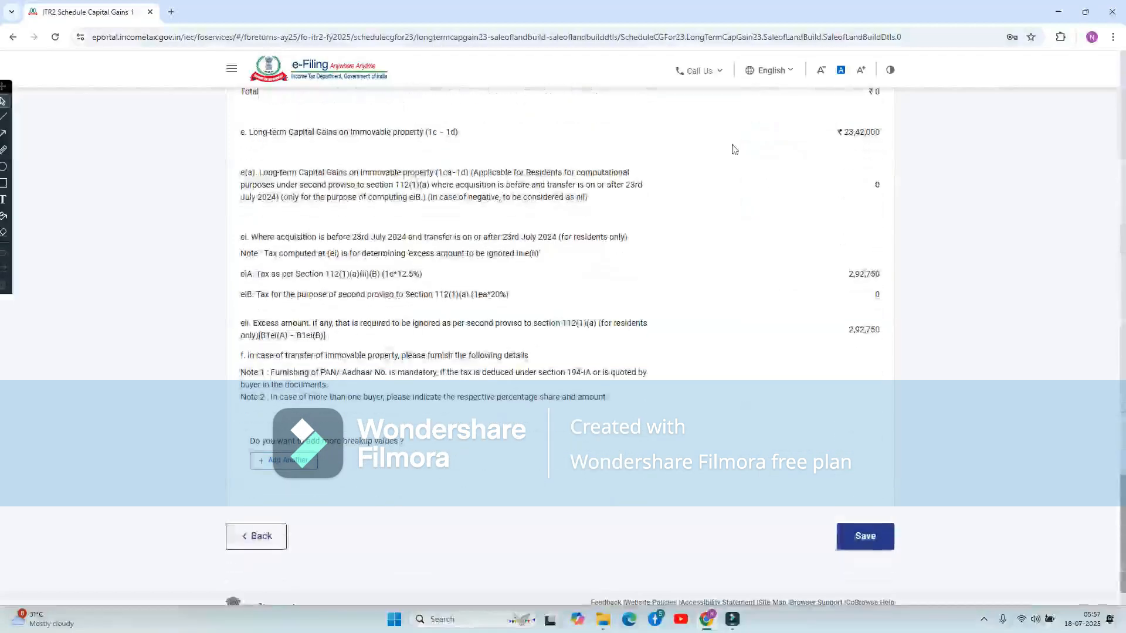
pyautogui.click(861, 544)
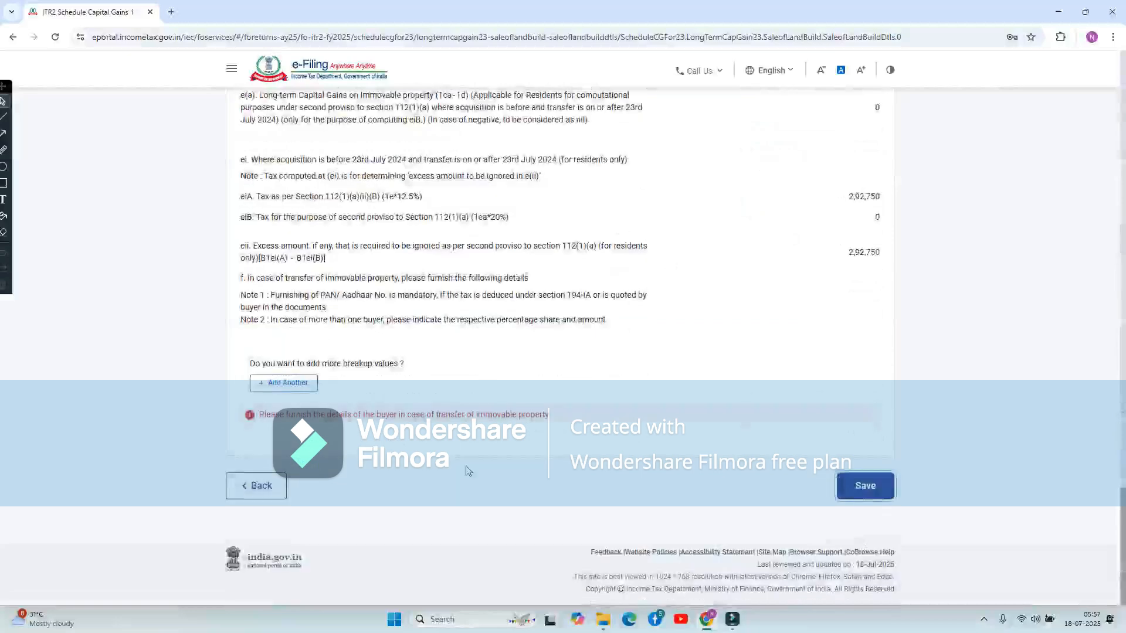
# Step: Add a buyer entry for the property transfer with the buyer name abc and a percentage share of 100
pyautogui.click(301, 395)
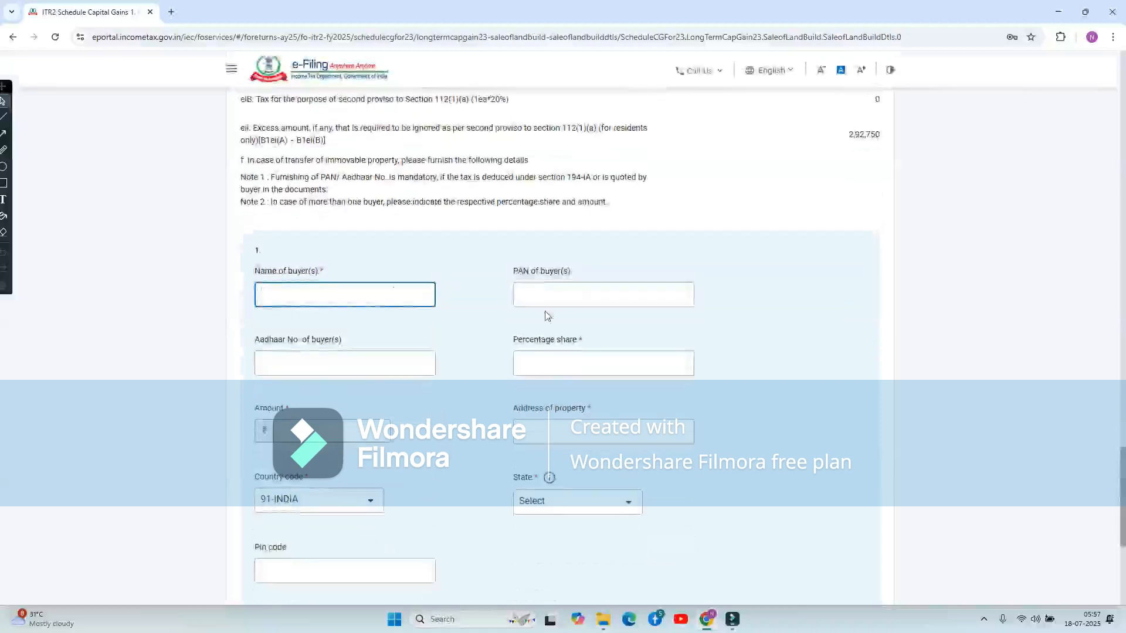
pyautogui.click(551, 293)
pyautogui.click(387, 360)
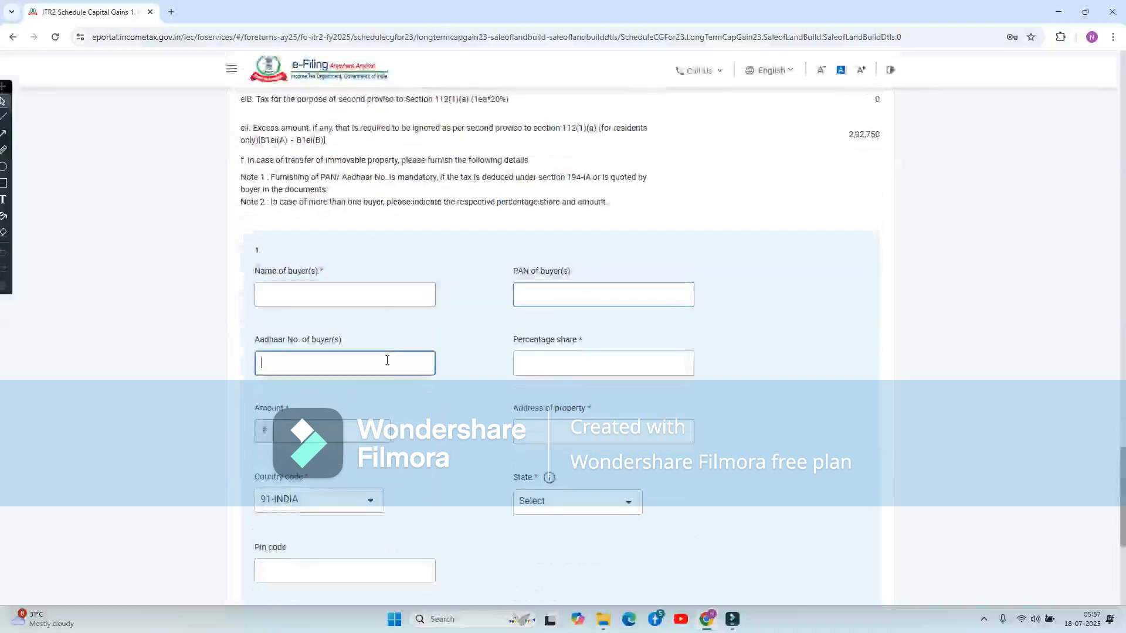
pyautogui.scroll(-3, 387, 360)
pyautogui.click(303, 270)
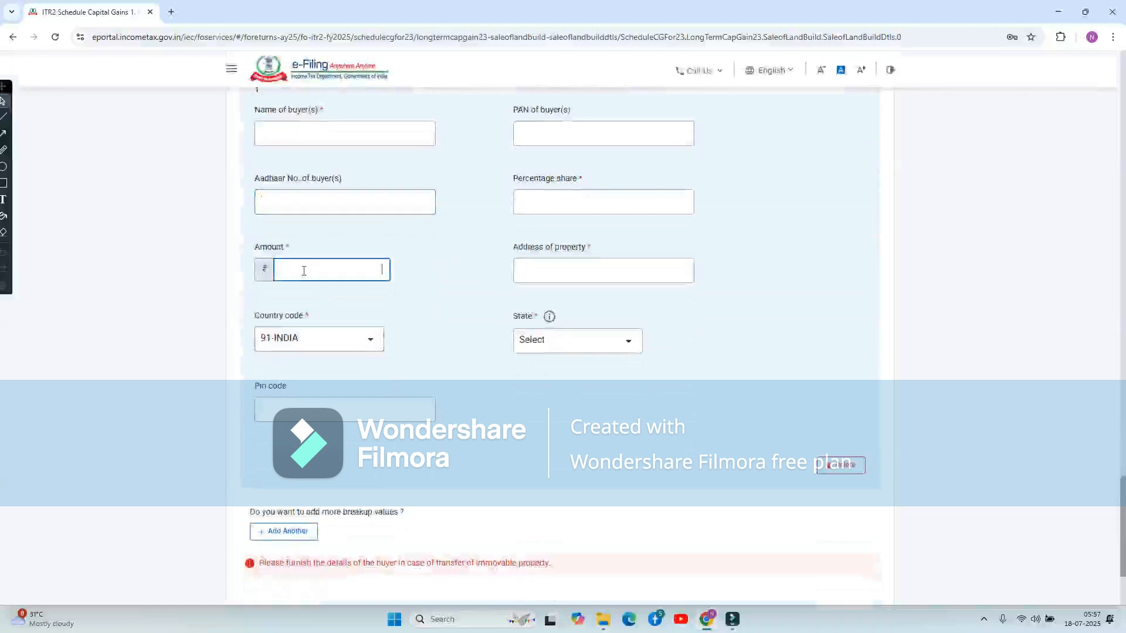
pyautogui.click(296, 128)
pyautogui.write('abc')
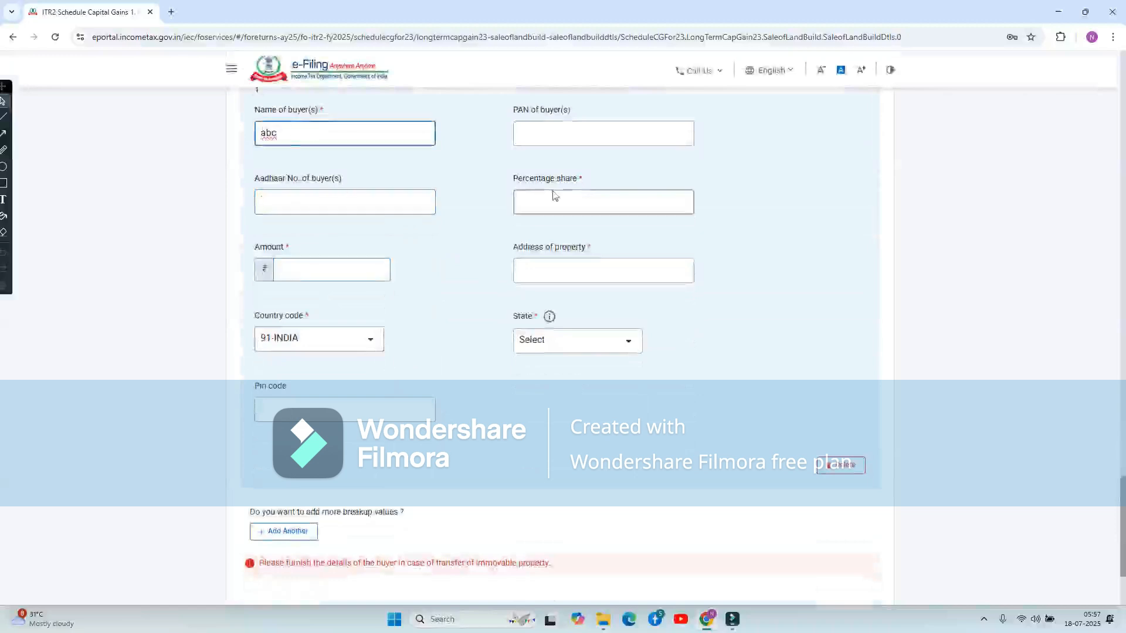
pyautogui.click(573, 199)
pyautogui.write('100')
pyautogui.click(802, 262)
# Step: Set the buyer's amount to 5500000, matching the full value of consideration received for the property
pyautogui.click(342, 275)
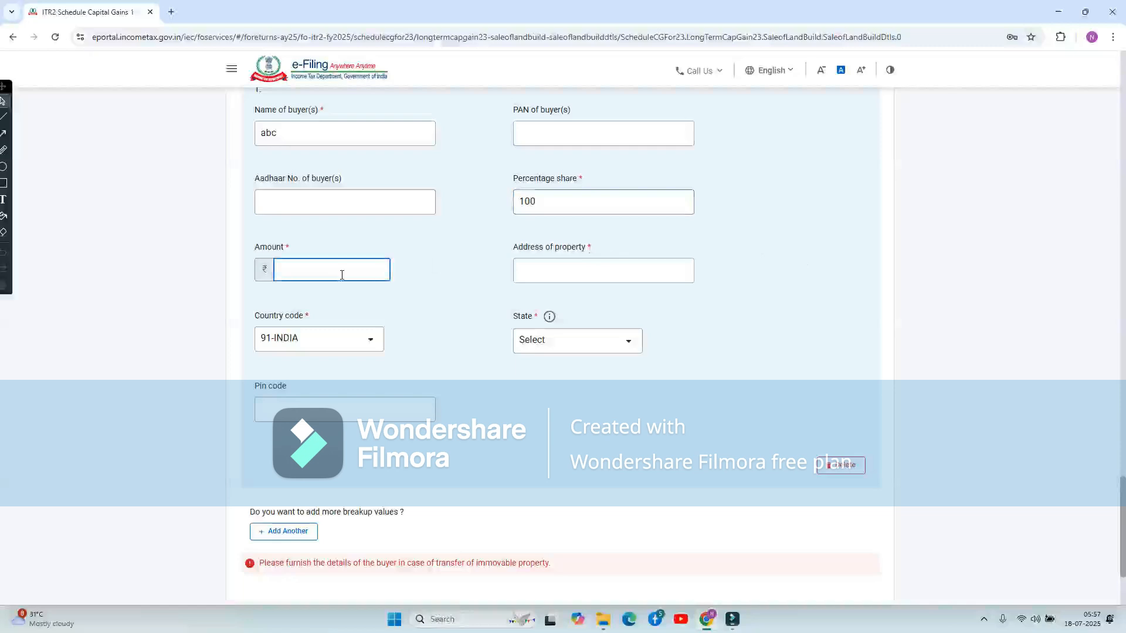
pyautogui.scroll(20, 341, 275)
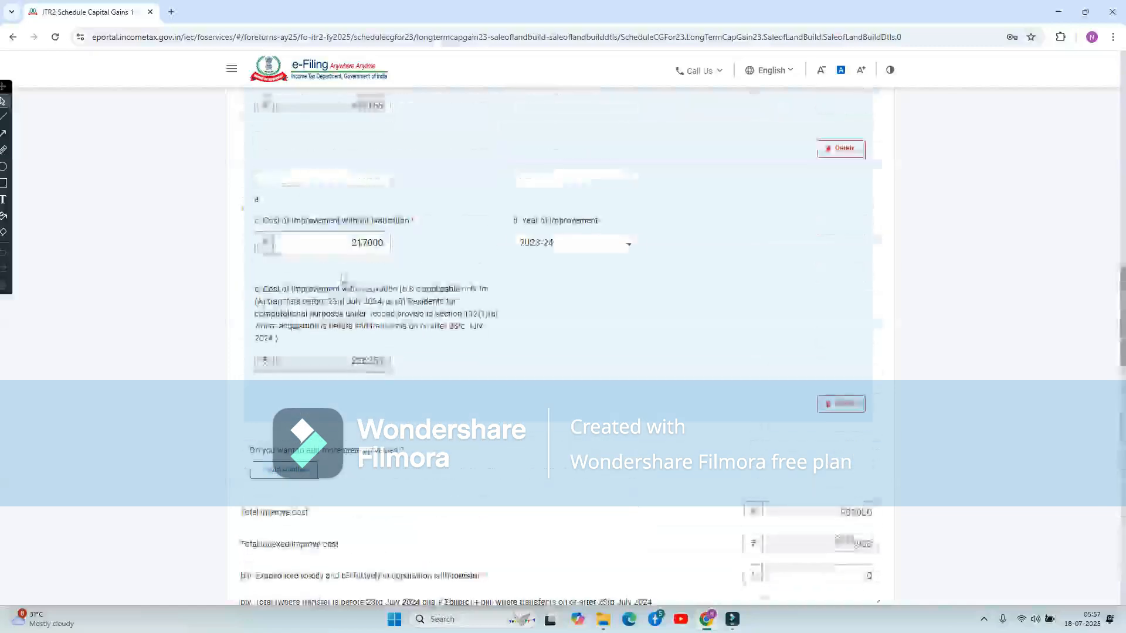
pyautogui.scroll(8, 343, 281)
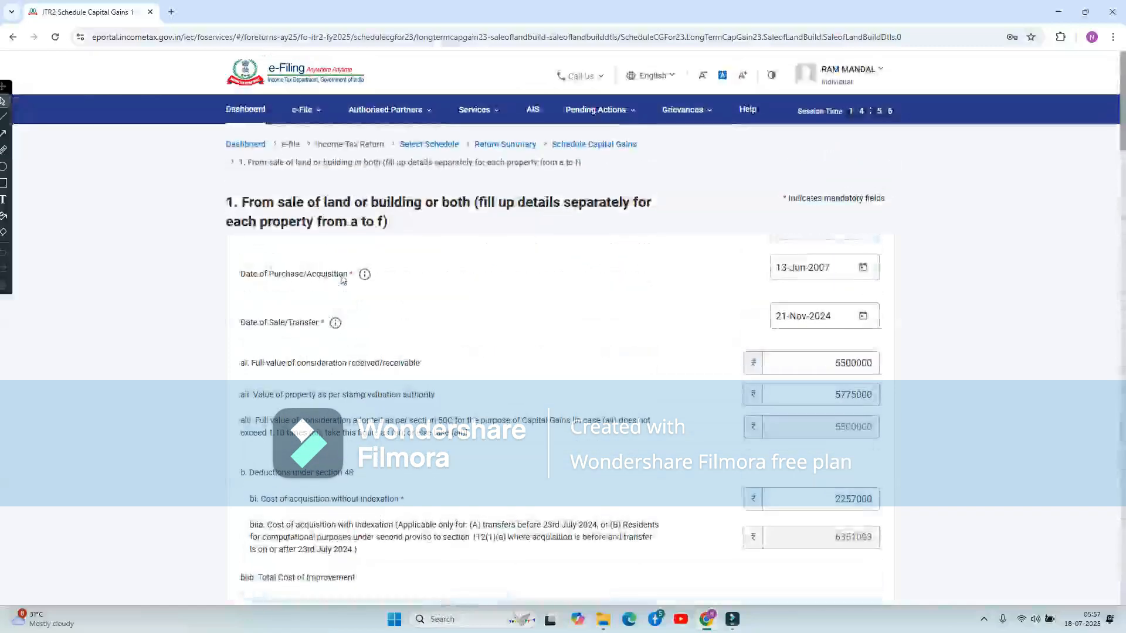
pyautogui.scroll(-5, 343, 280)
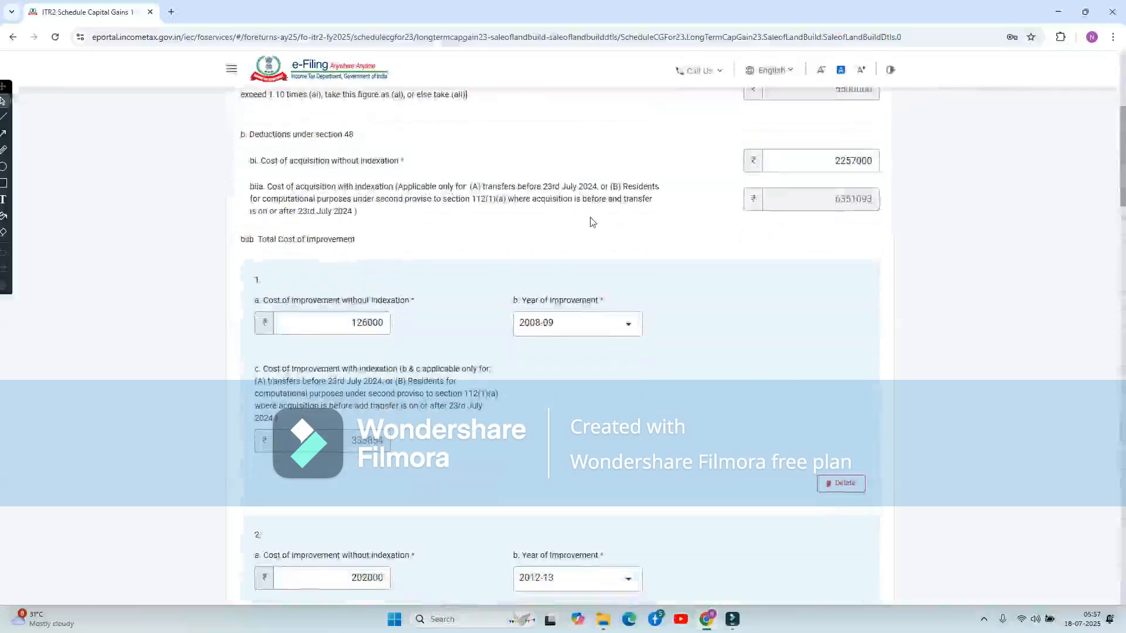
pyautogui.scroll(4, 752, 194)
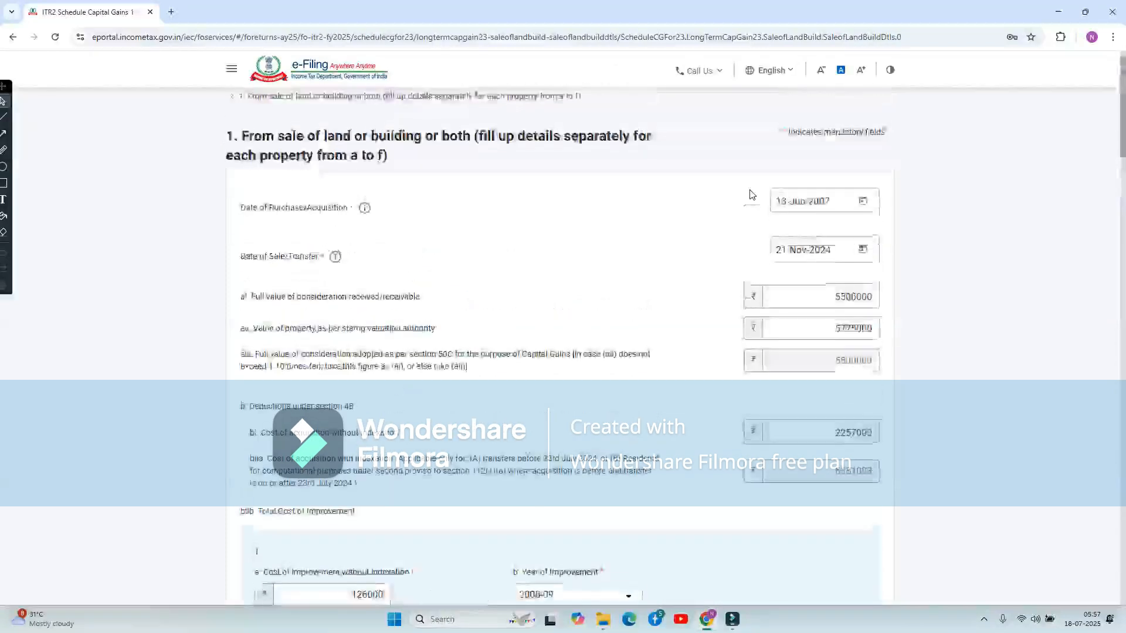
pyautogui.scroll(-15, 752, 195)
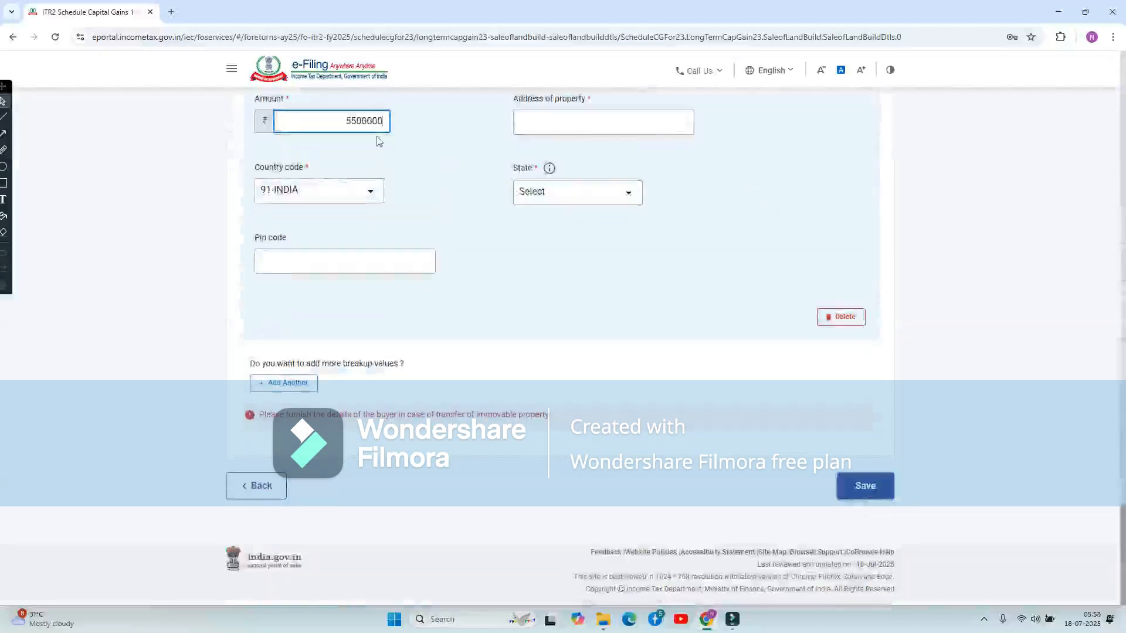
pyautogui.click(419, 132)
# Step: Enter abc as the address of the property, select 05-Bihar as the state and try to save the details
pyautogui.scroll(1, 621, 163)
pyautogui.click(557, 195)
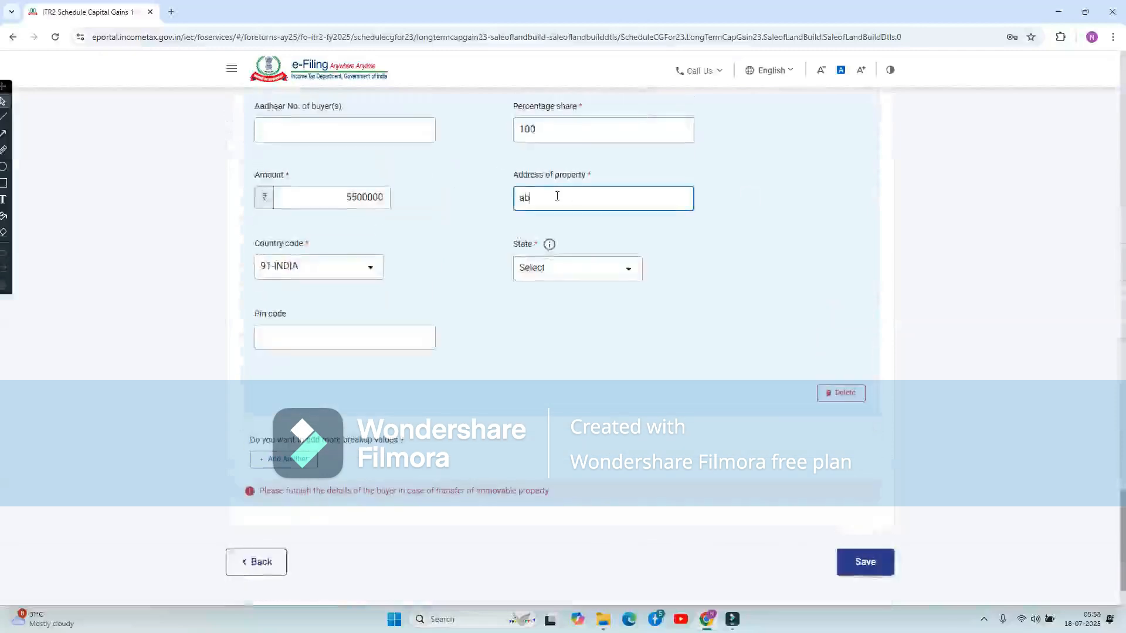
pyautogui.click(566, 276)
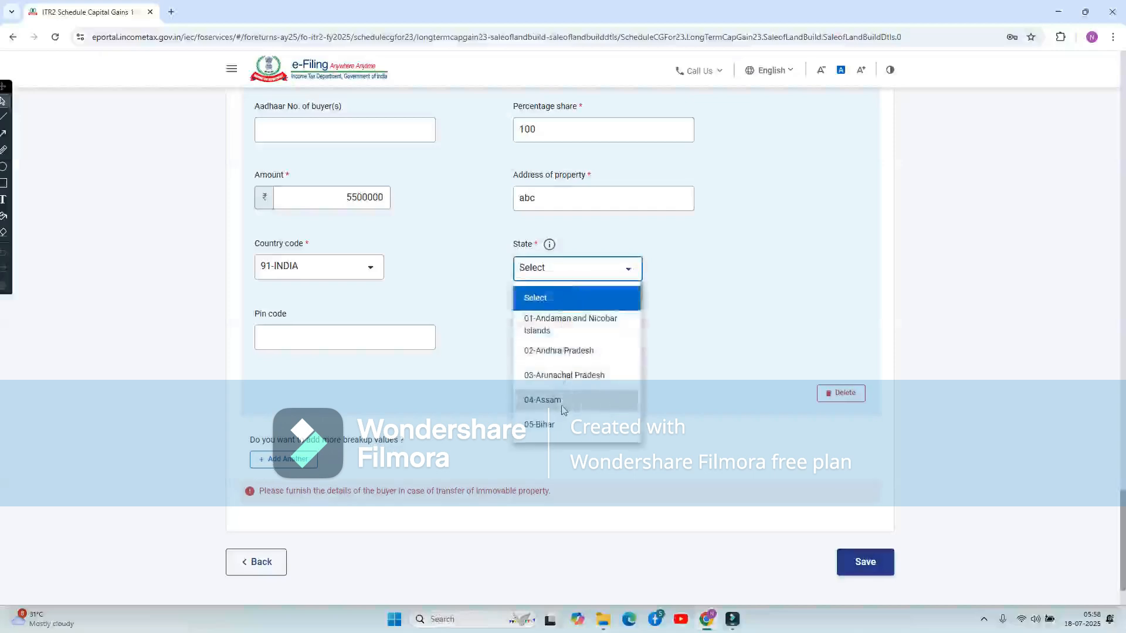
pyautogui.click(563, 401)
pyautogui.click(594, 271)
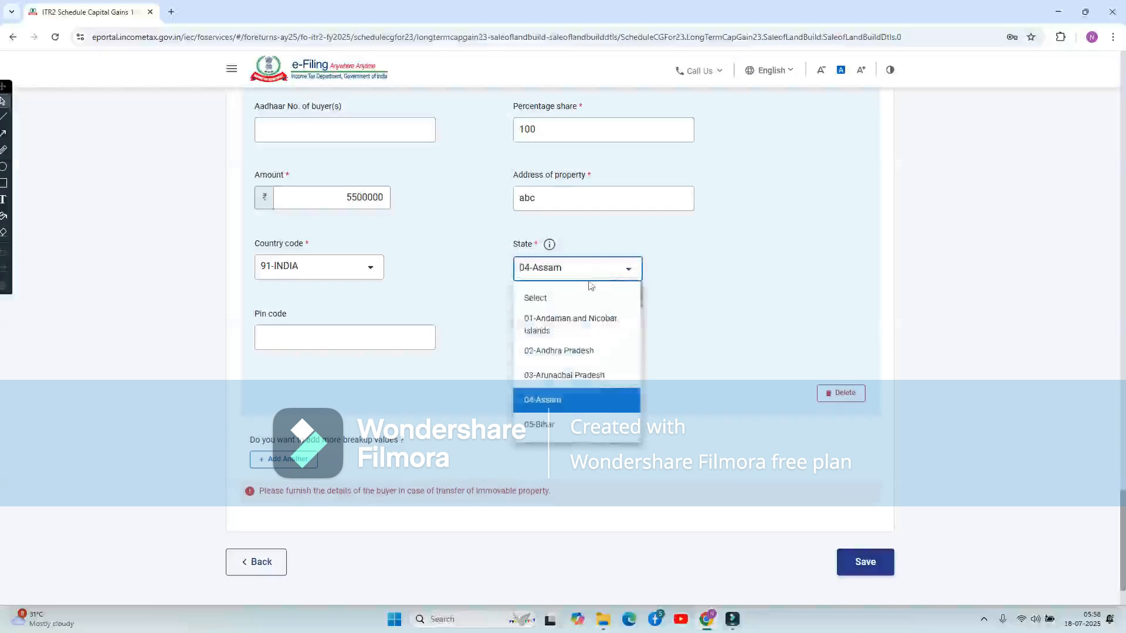
pyautogui.moveTo(588, 280); pyautogui.dragTo(555, 356)
pyautogui.click(557, 424)
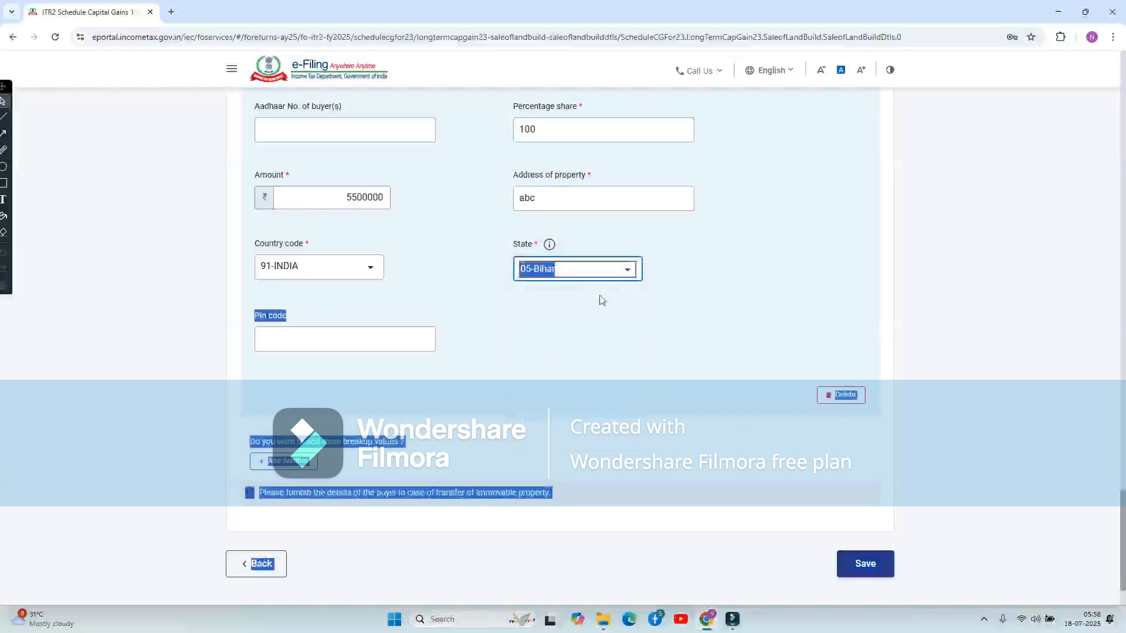
pyautogui.click(570, 334)
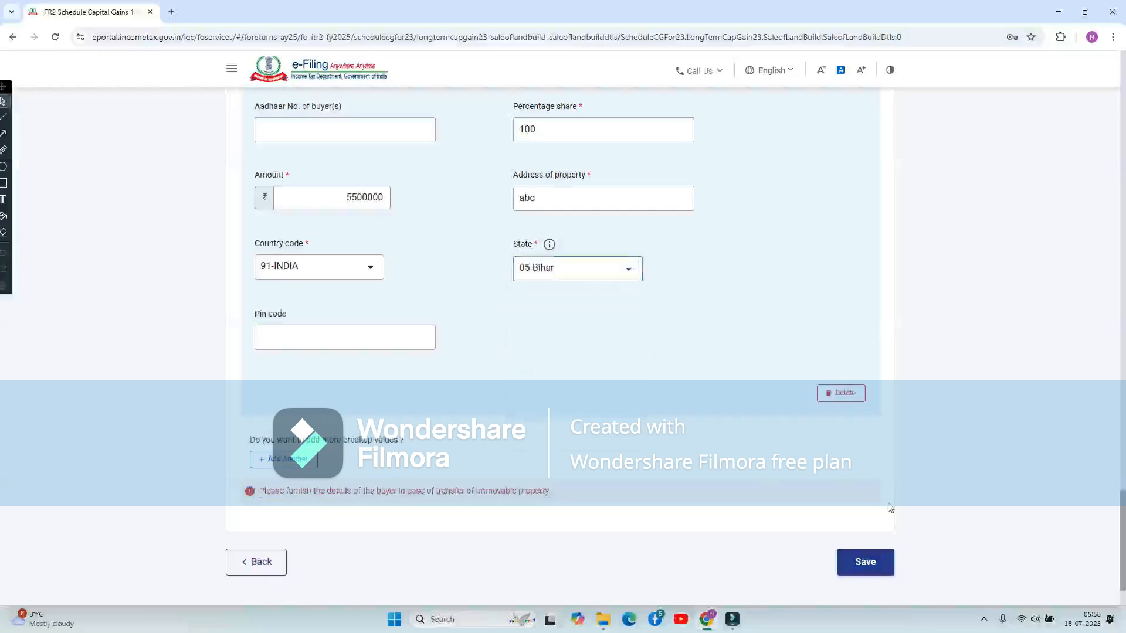
pyautogui.click(876, 551)
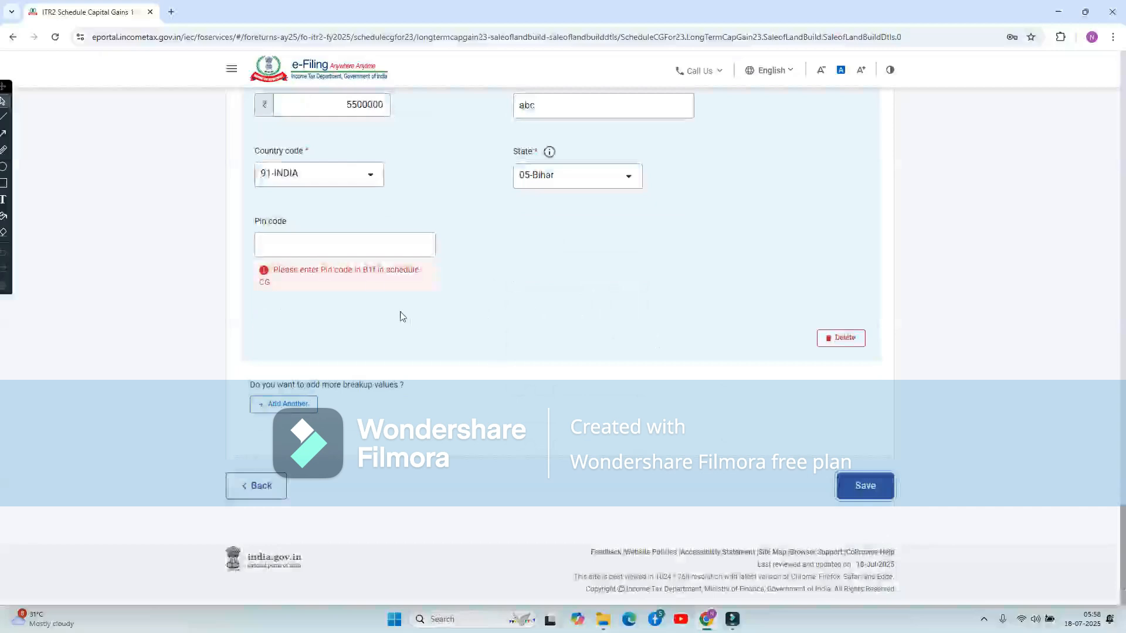
# Step: Fill in the property's pin code, set the state to 09-Delhi and save the land or building sale details
pyautogui.click(307, 242)
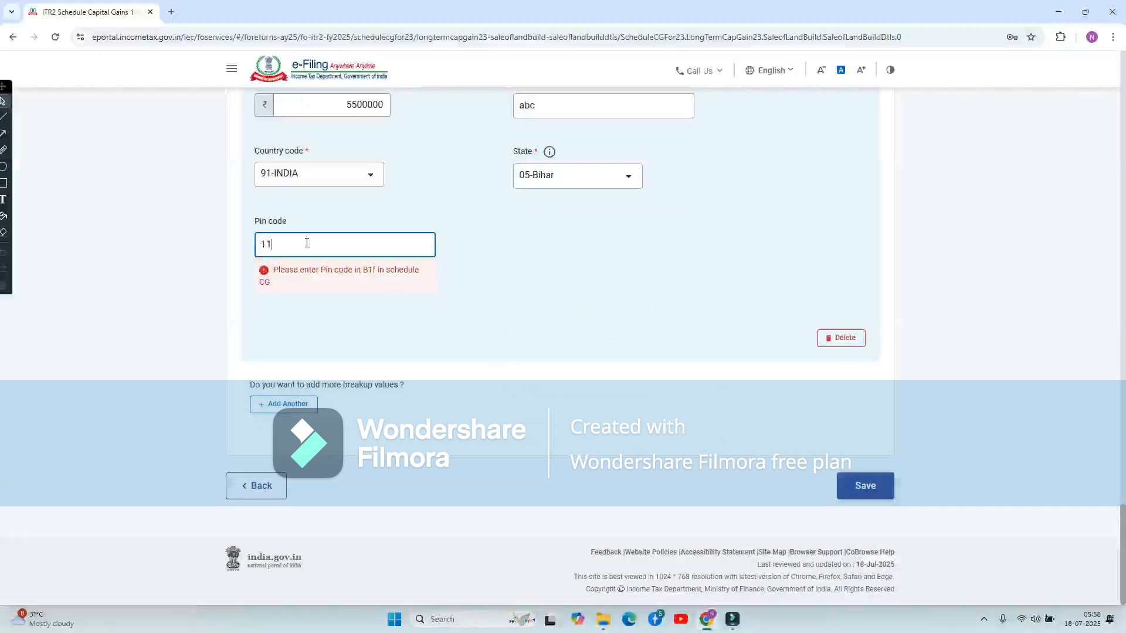
pyautogui.write('110077')
pyautogui.click(566, 268)
pyautogui.click(872, 501)
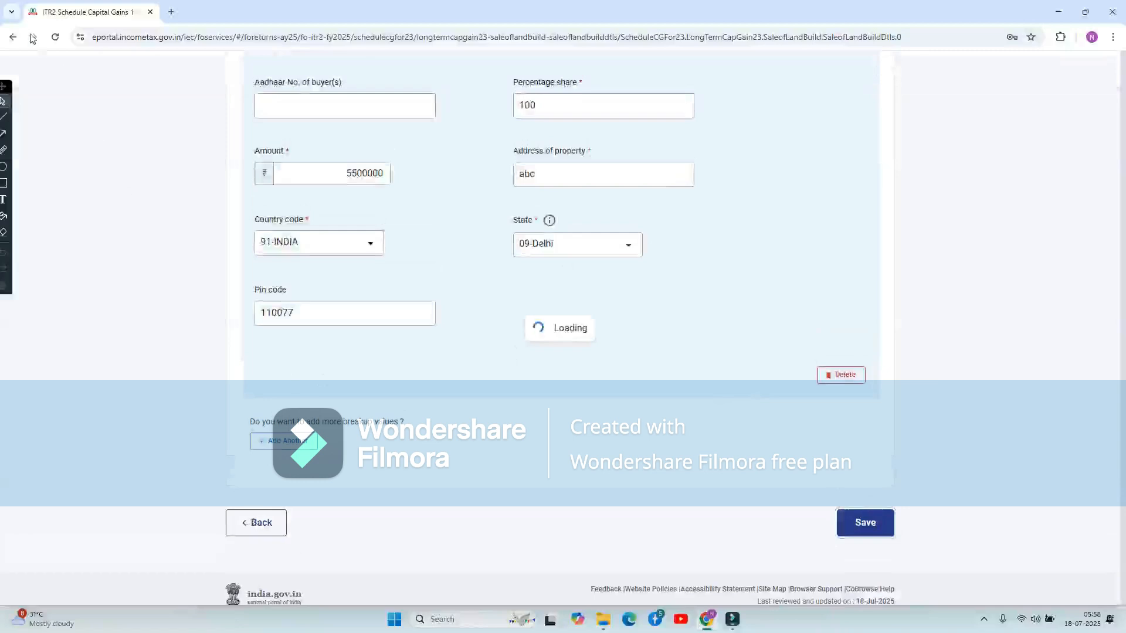
# Step: Check the saved property and buyer details and return to the Schedule Capital Gains overview without logging out
pyautogui.click(12, 36)
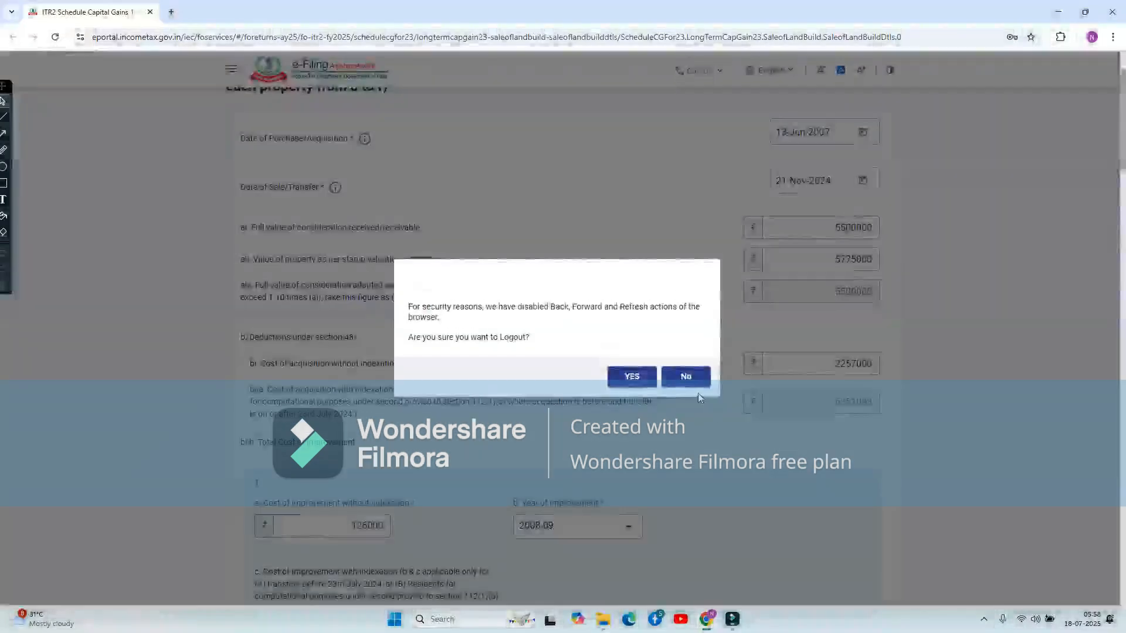
pyautogui.click(690, 379)
pyautogui.scroll(-15, 692, 379)
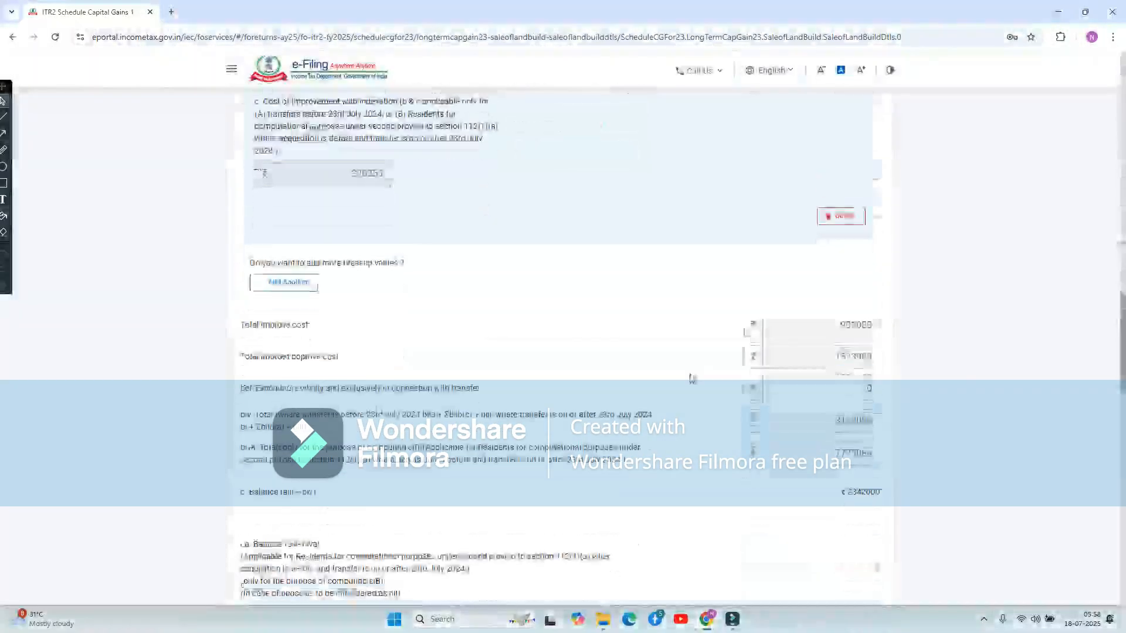
pyautogui.scroll(15, 692, 379)
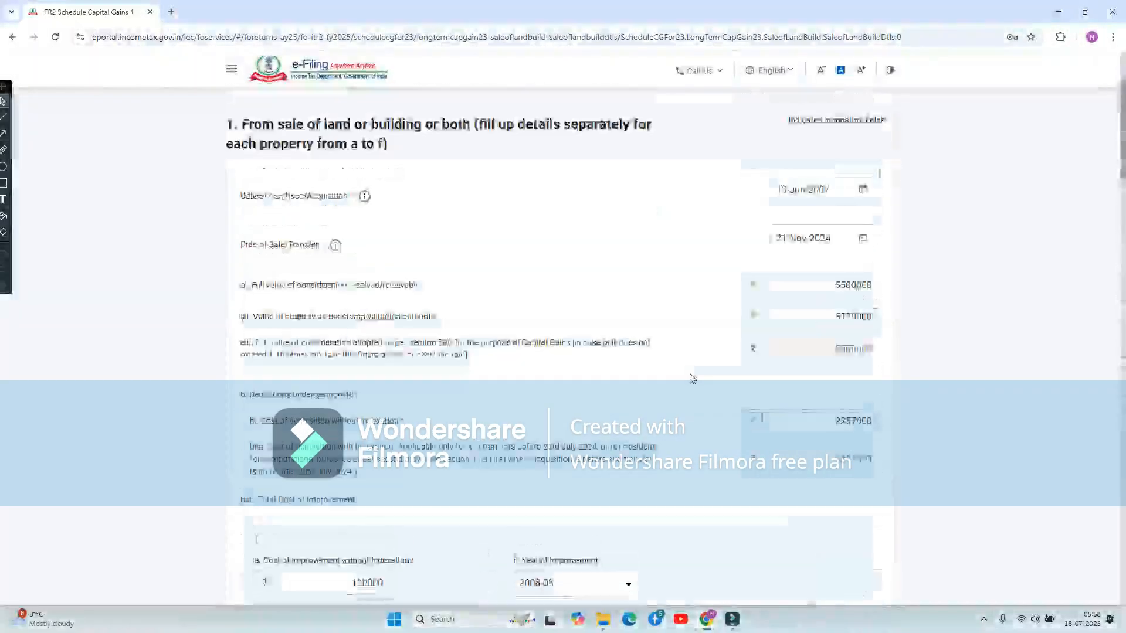
pyautogui.scroll(-10, 691, 378)
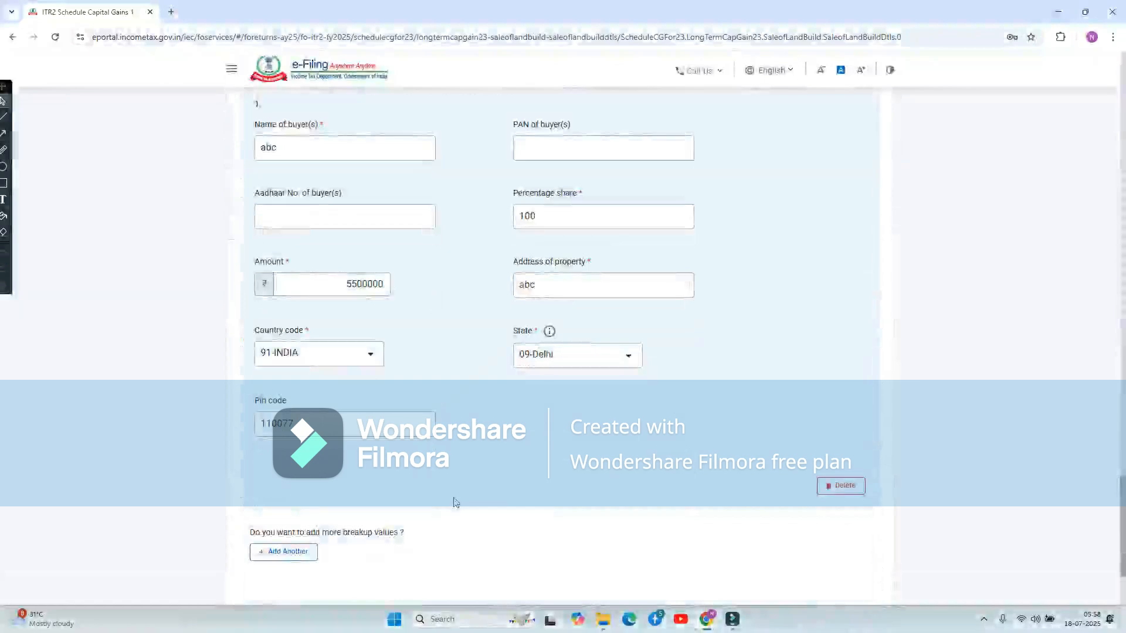
pyautogui.scroll(-2, 380, 517)
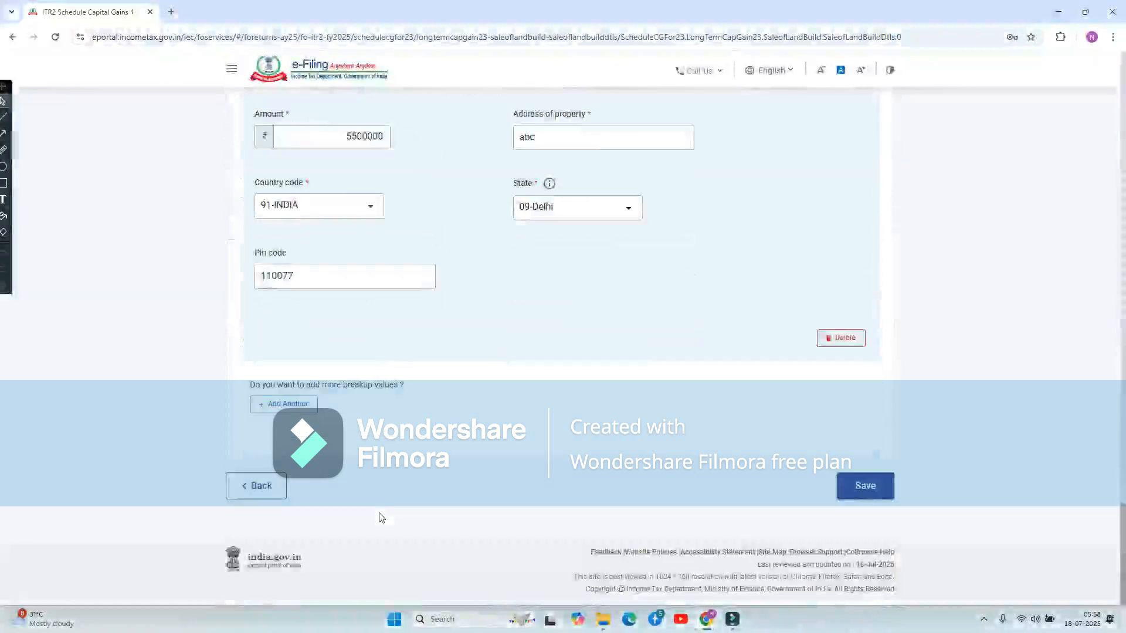
pyautogui.click(252, 488)
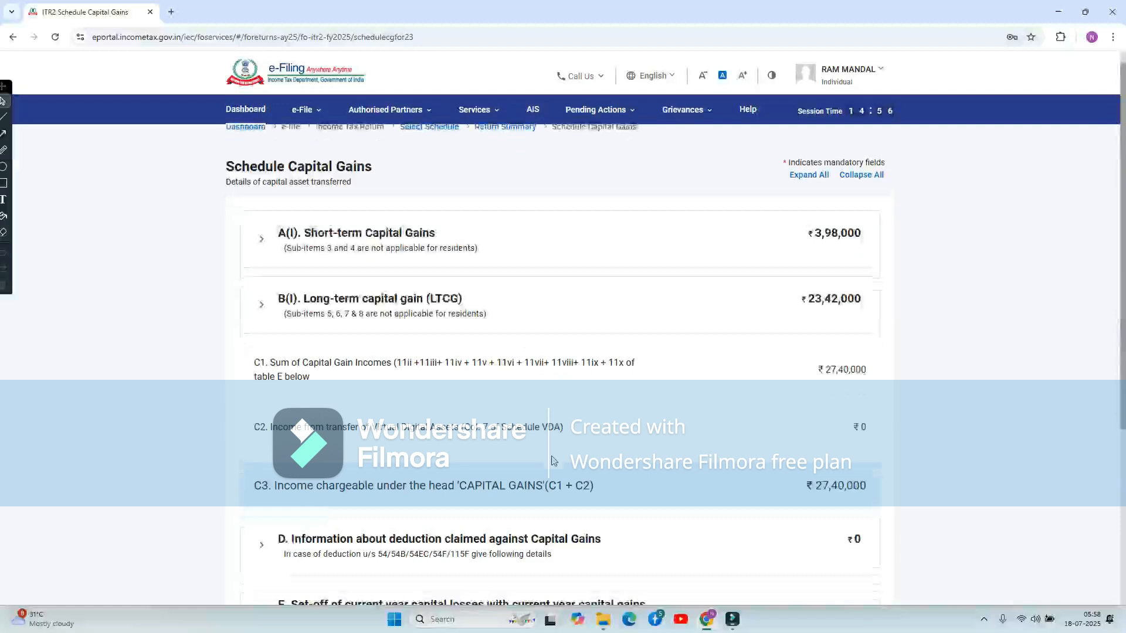
# Step: Review the Long-term capital gain breakdown by category and go back to the list of schedules in the Return Summary
pyautogui.scroll(-3, 551, 460)
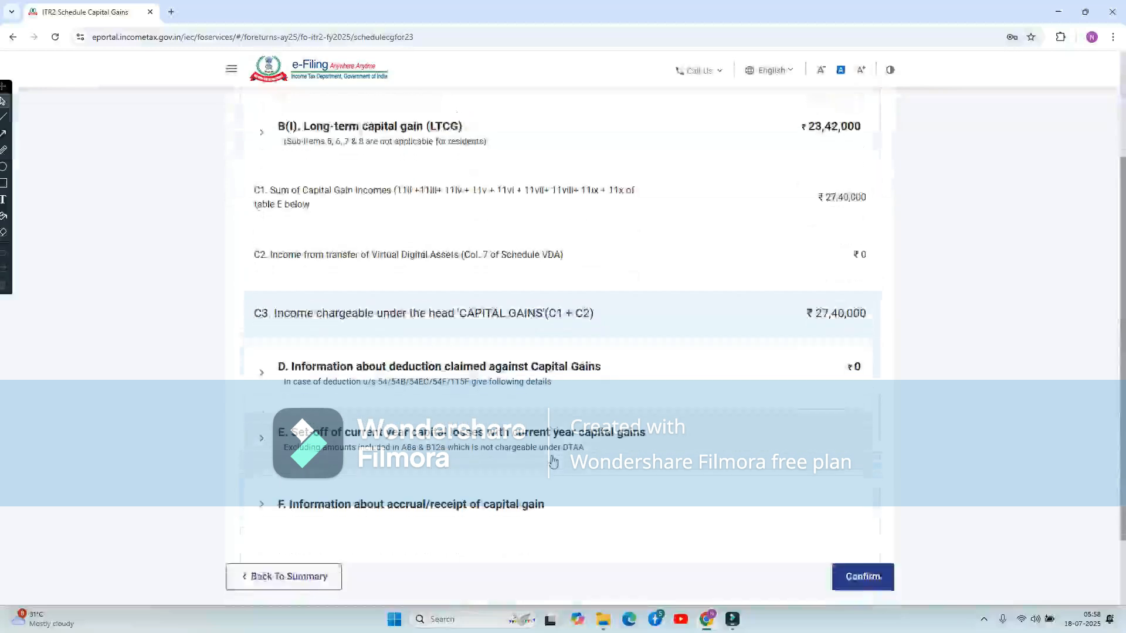
pyautogui.scroll(4, 551, 460)
pyautogui.click(377, 347)
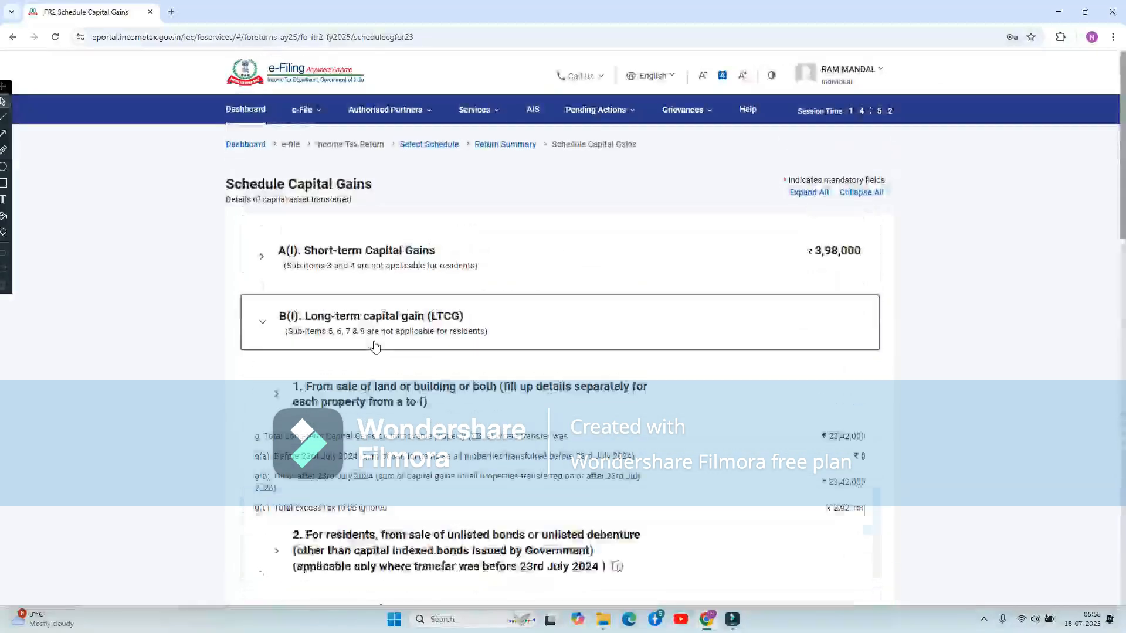
pyautogui.scroll(-6, 375, 346)
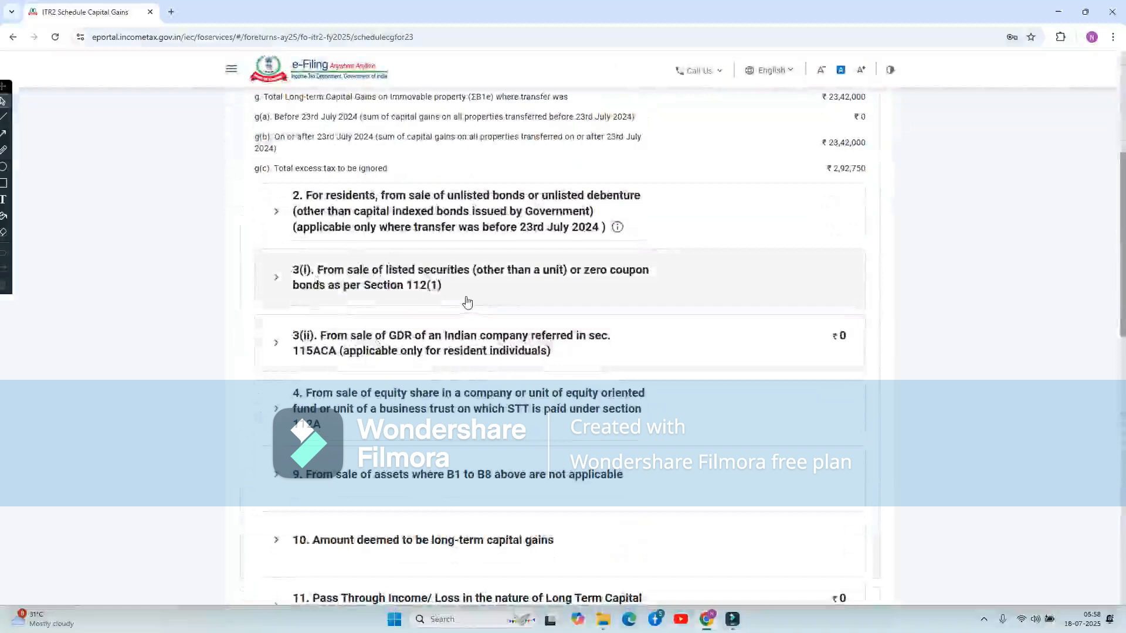
pyautogui.scroll(-2, 466, 302)
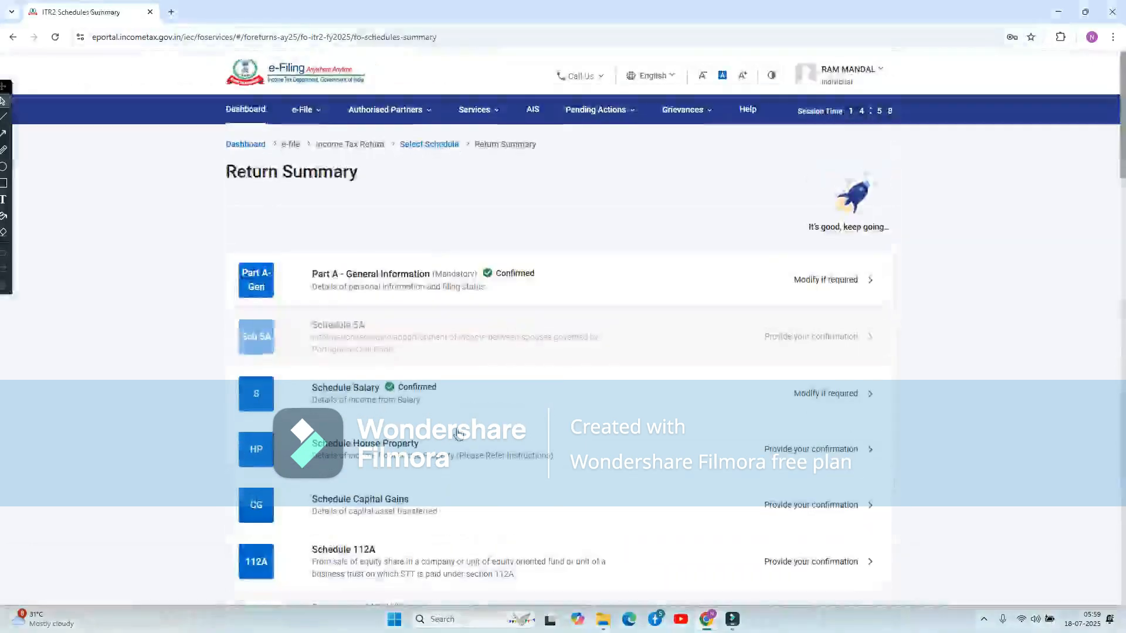
pyautogui.scroll(-3, 585, 374)
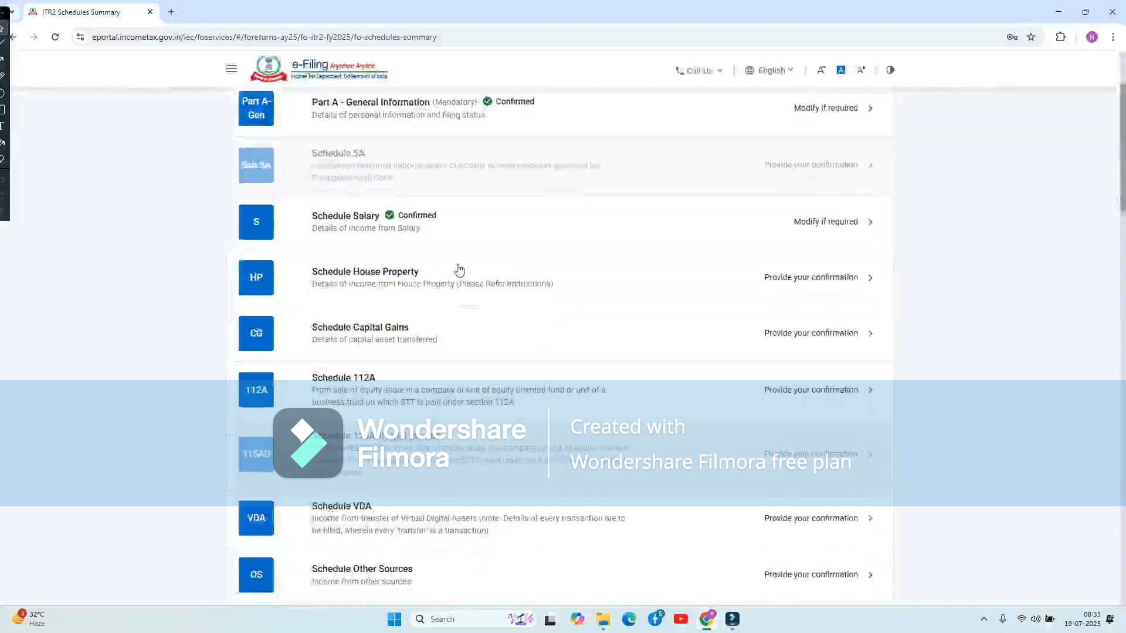
# Step: Open Schedule 112A from the list of schedules and acknowledge the notice about quarterly interest computation under section 234C
pyautogui.scroll(3, 459, 269)
pyautogui.scroll(-4, 456, 352)
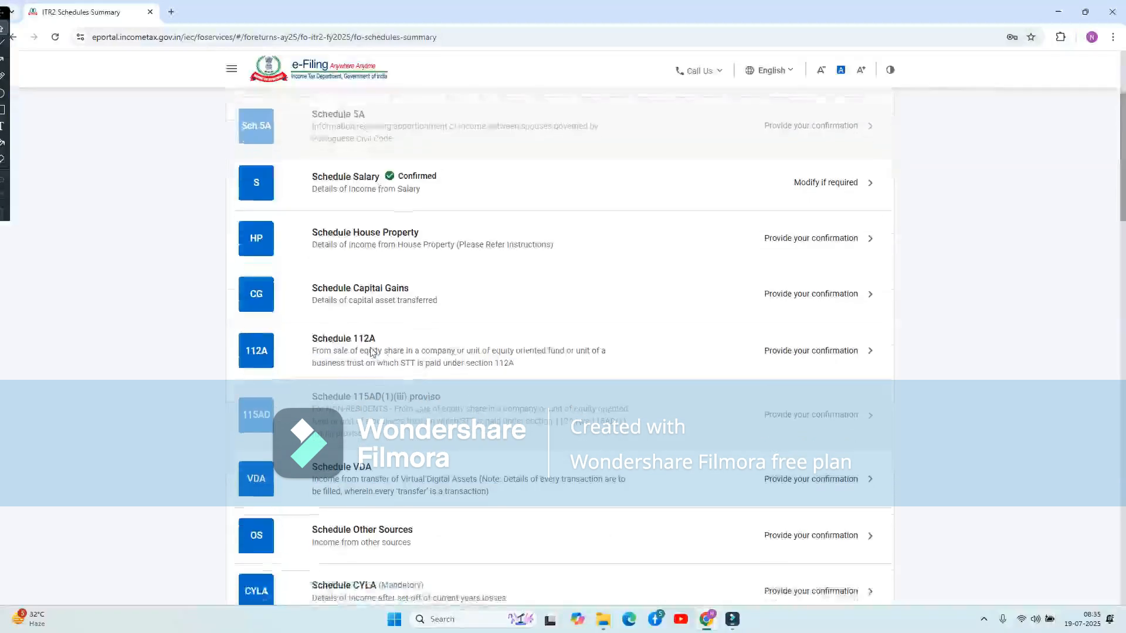
pyautogui.click(441, 356)
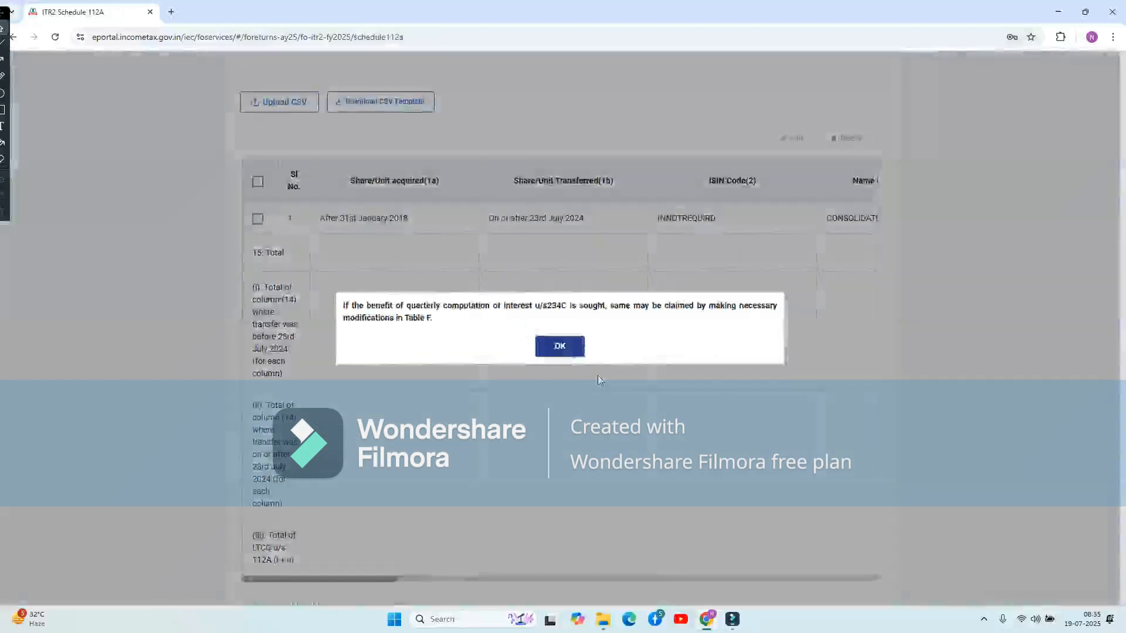
pyautogui.click(560, 347)
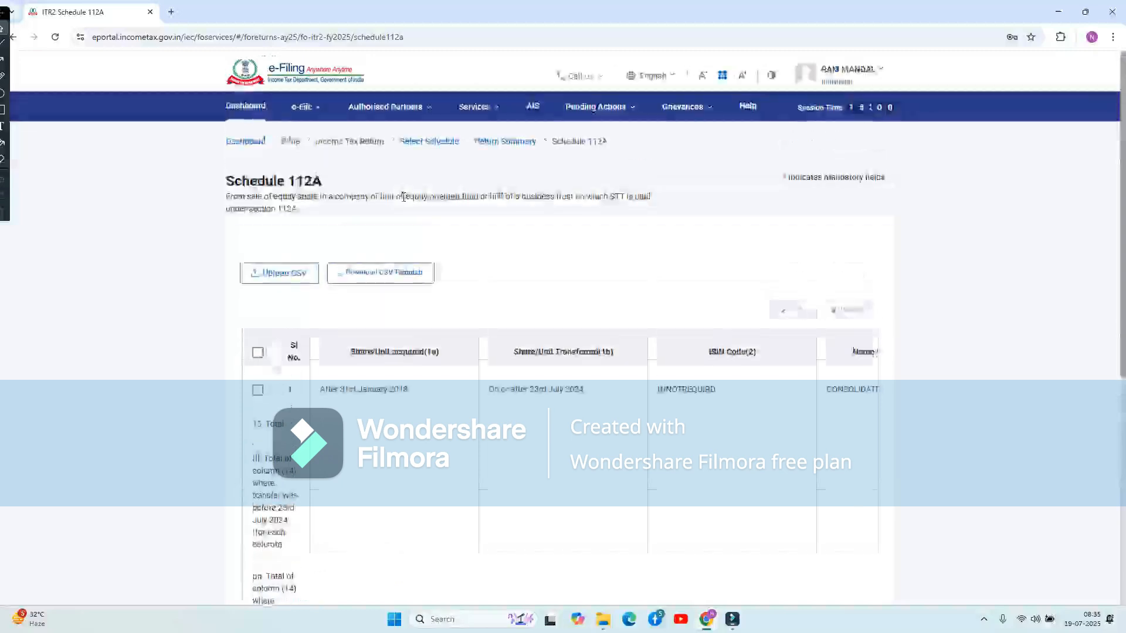
# Step: Delete the existing consolidated share entry from the Schedule 112A table and confirm its removal
pyautogui.scroll(-3, 339, 326)
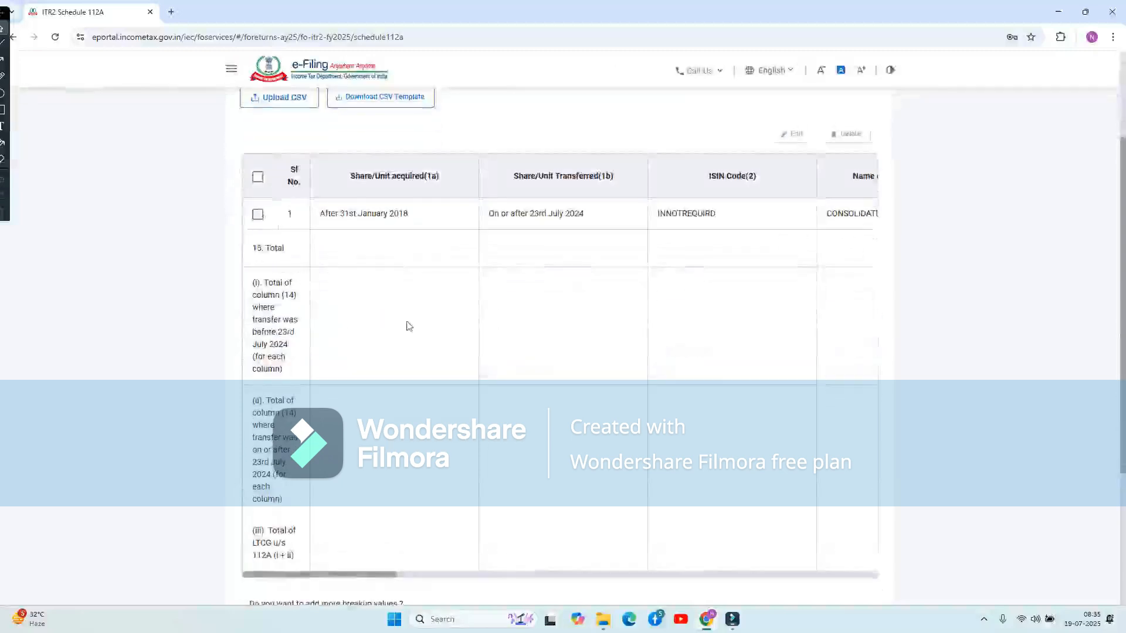
pyautogui.scroll(-3, 409, 326)
pyautogui.scroll(5, 408, 326)
pyautogui.click(258, 352)
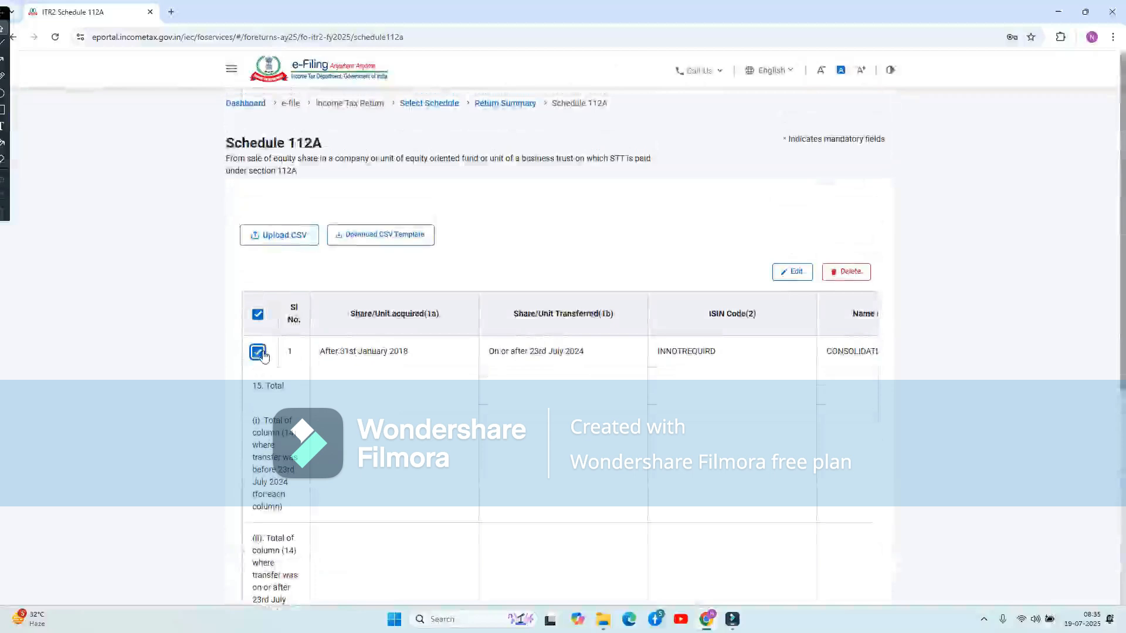
pyautogui.click(849, 275)
pyautogui.click(695, 365)
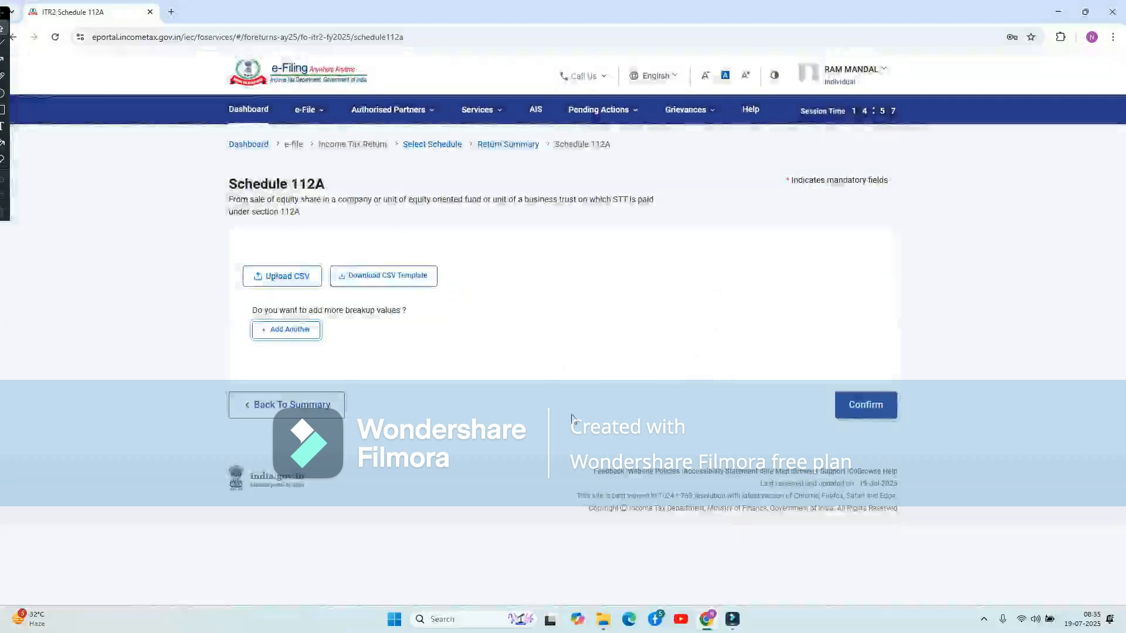
# Step: Start a new Schedule 112A entry with Share/Unit acquired set to On or Before 31st January 2018
pyautogui.click(317, 337)
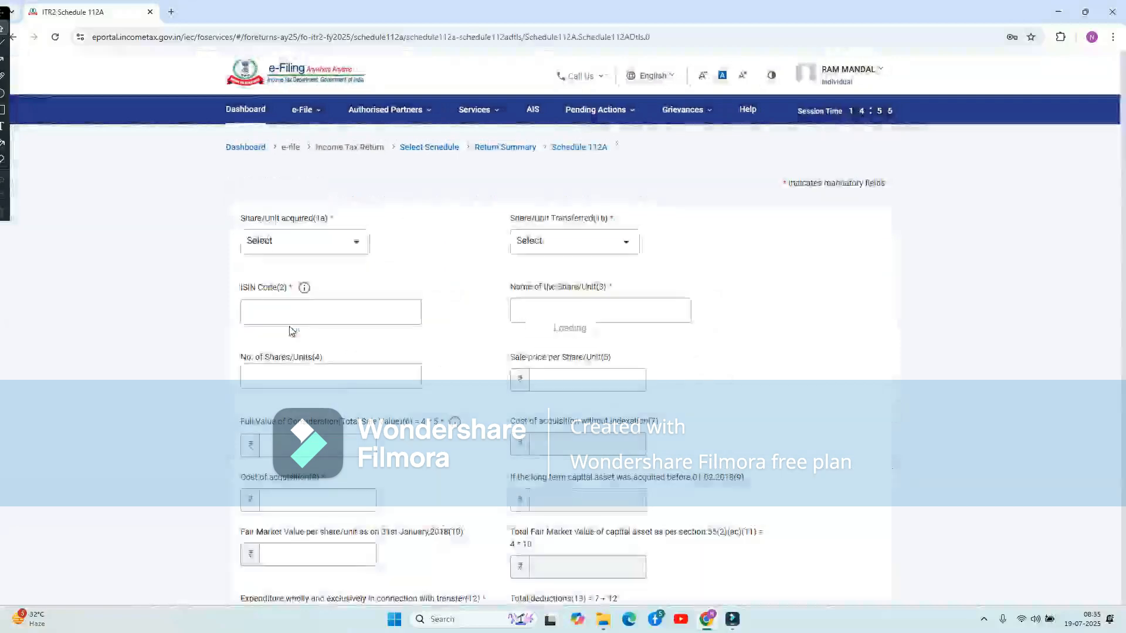
pyautogui.click(330, 234)
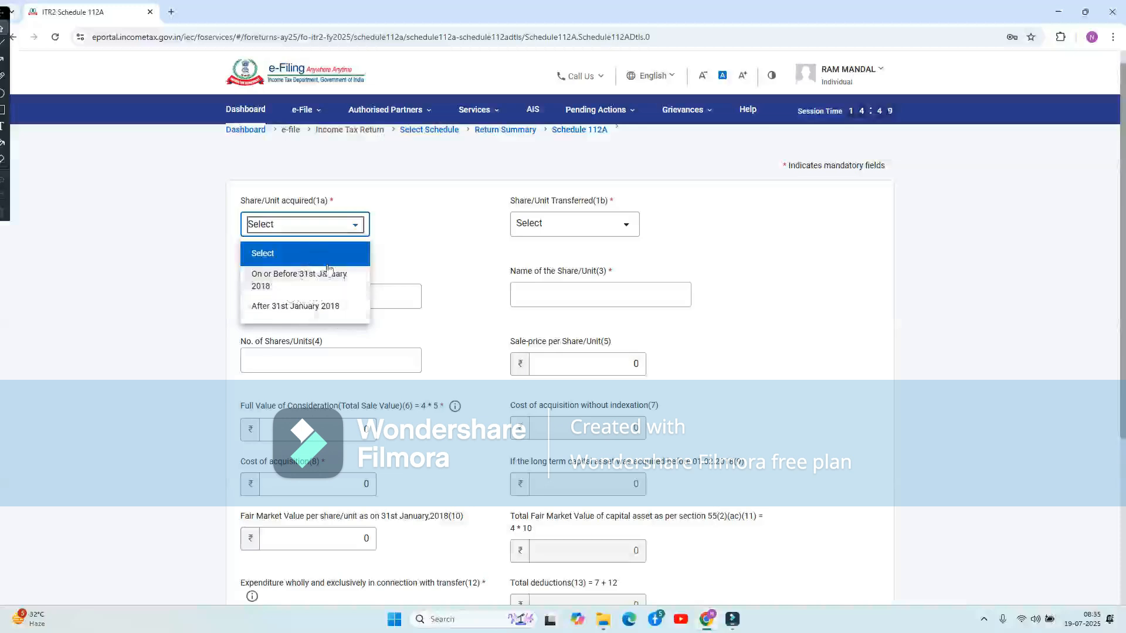
pyautogui.click(288, 284)
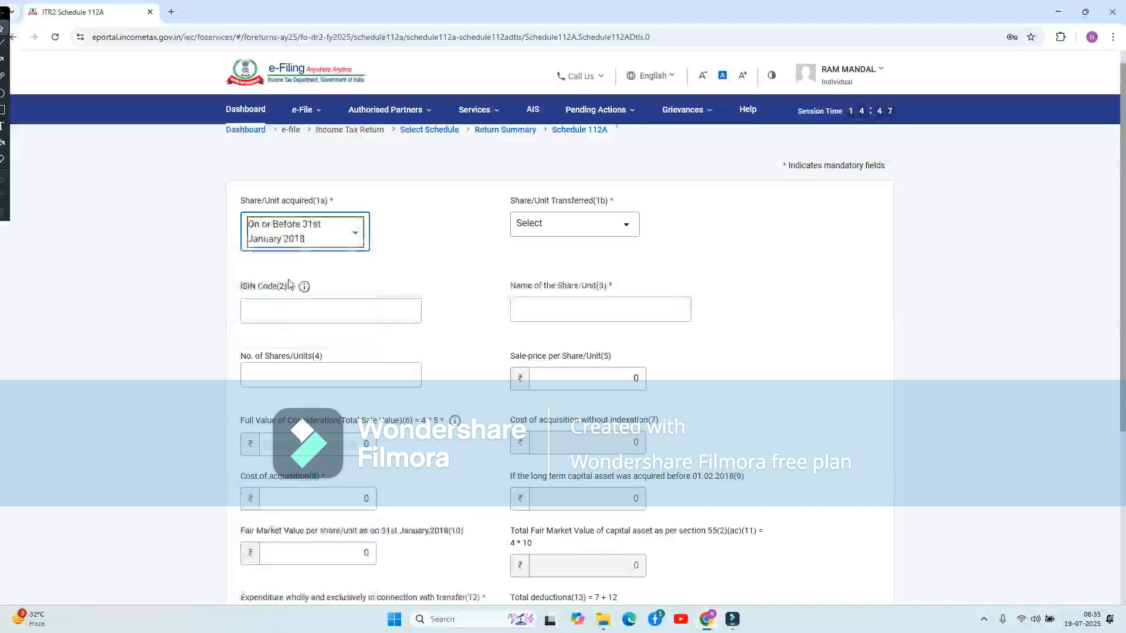
# Step: Examine the ISIN code, share name, quantity, sale price, acquisition cost and transfer expenditure fields and return to the Schedule 112A overview
pyautogui.scroll(-2, 420, 382)
pyautogui.click(300, 211)
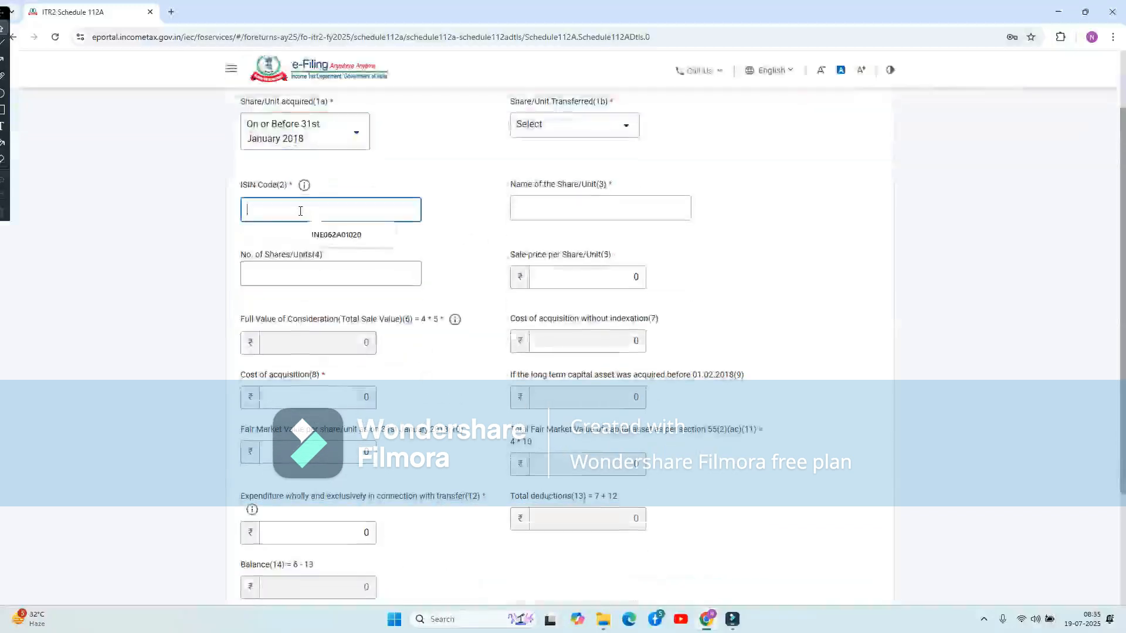
pyautogui.click(447, 245)
pyautogui.scroll(-3, 448, 244)
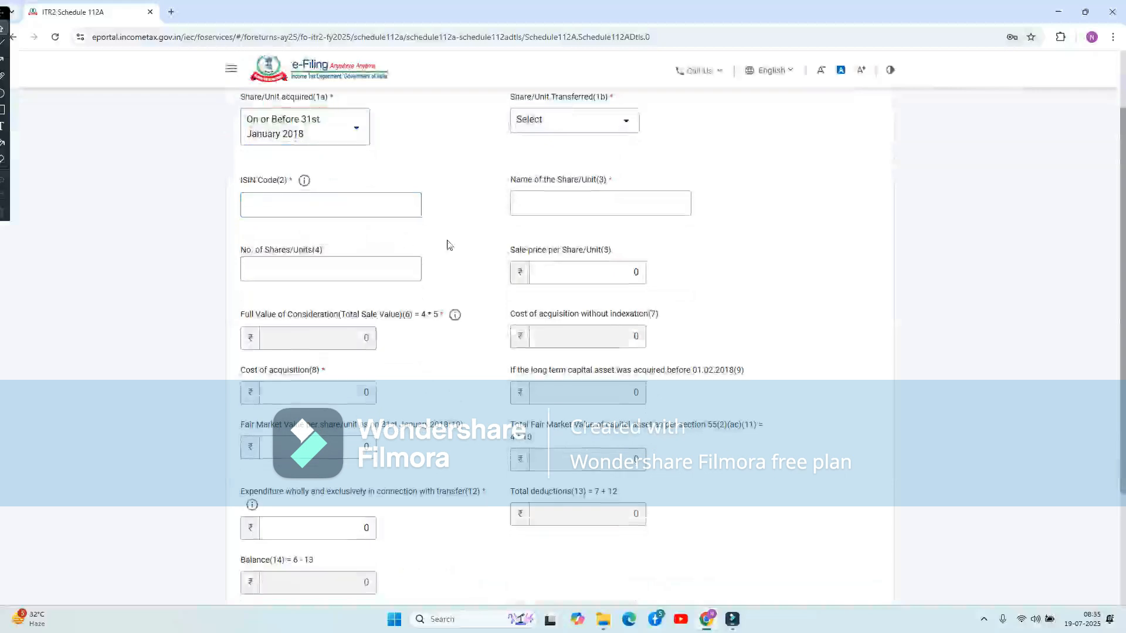
pyautogui.scroll(5, 447, 244)
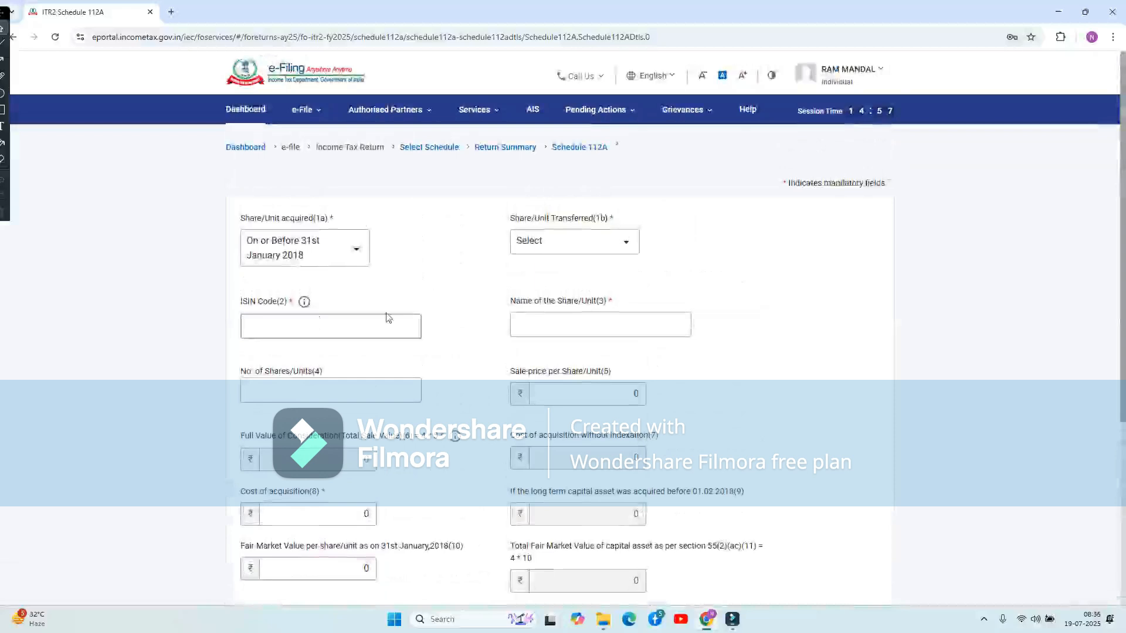
pyautogui.click(573, 325)
pyautogui.click(329, 390)
pyautogui.click(566, 396)
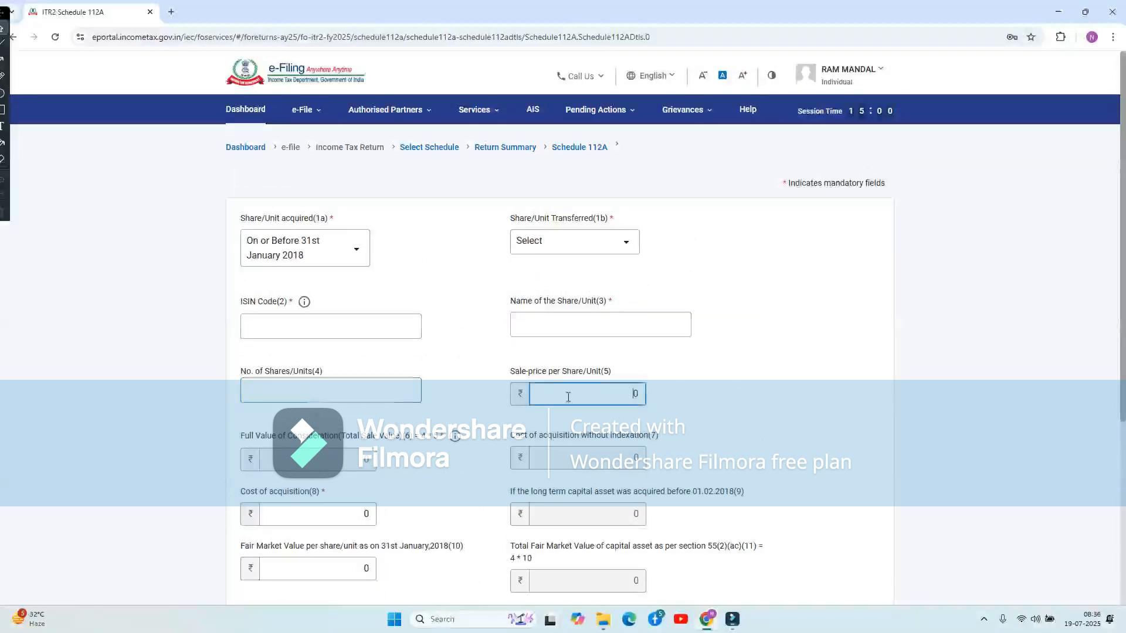
pyautogui.scroll(-3, 568, 396)
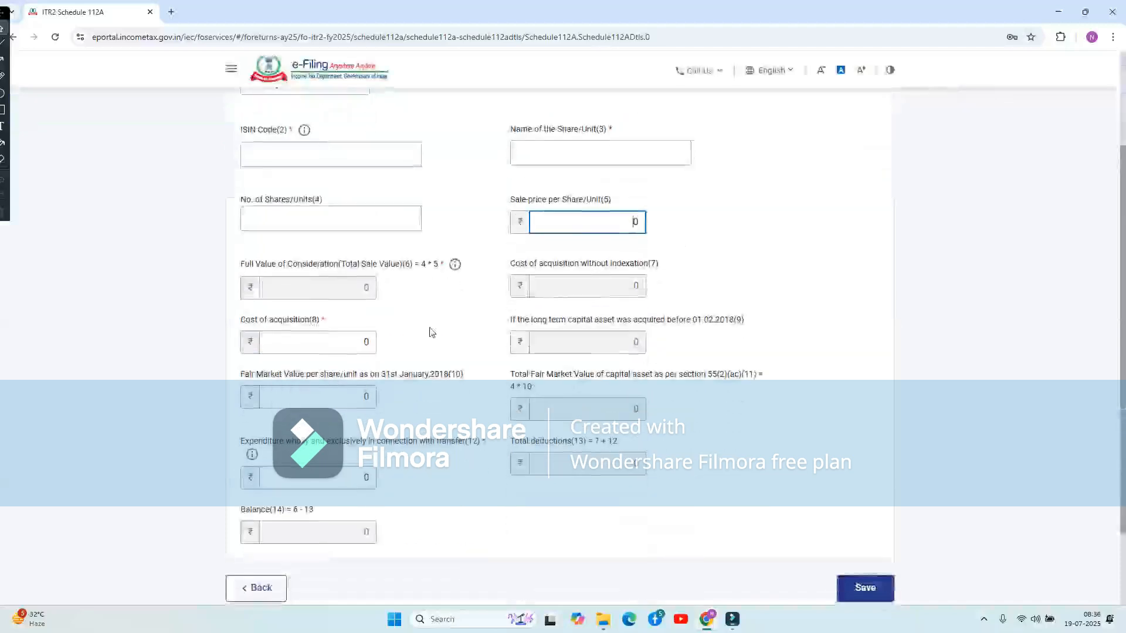
pyautogui.click(329, 287)
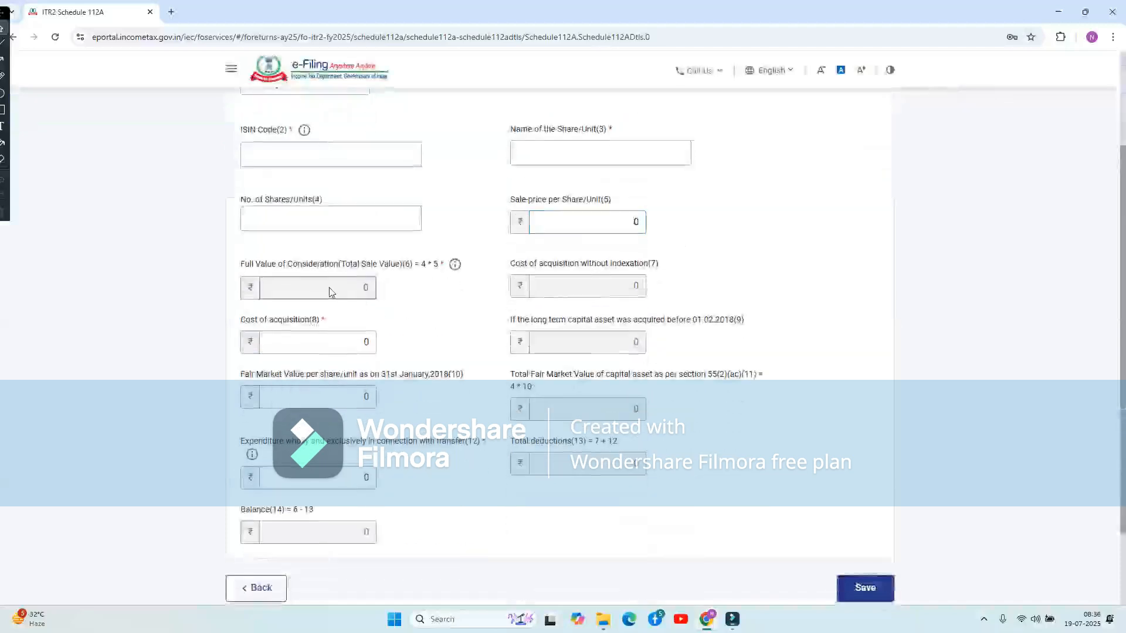
pyautogui.click(343, 343)
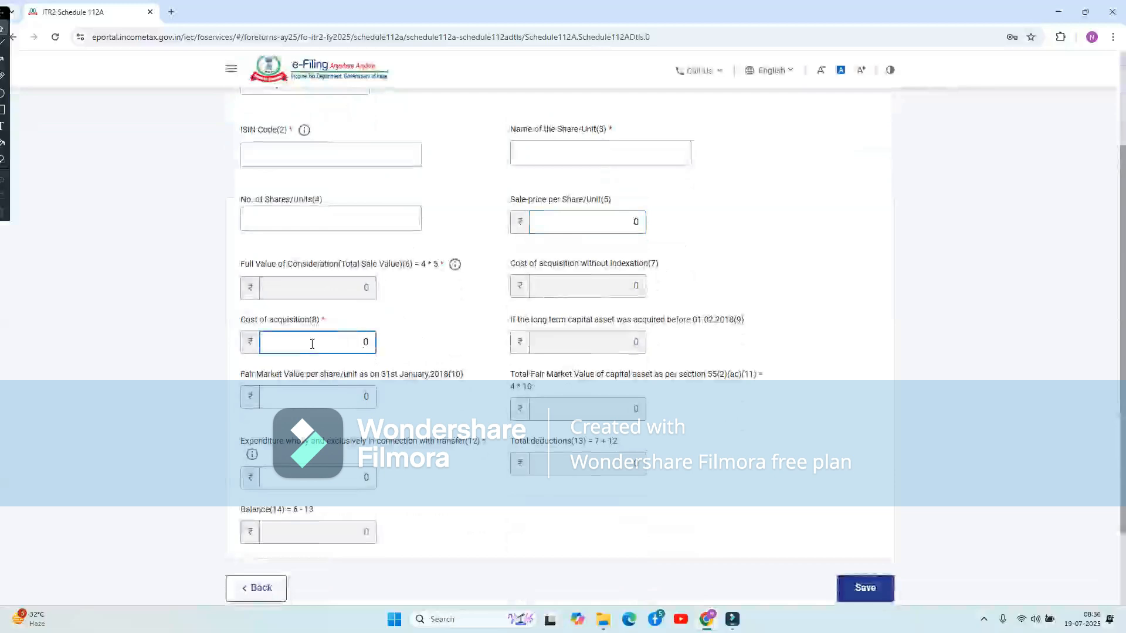
pyautogui.scroll(-2, 317, 352)
pyautogui.click(336, 367)
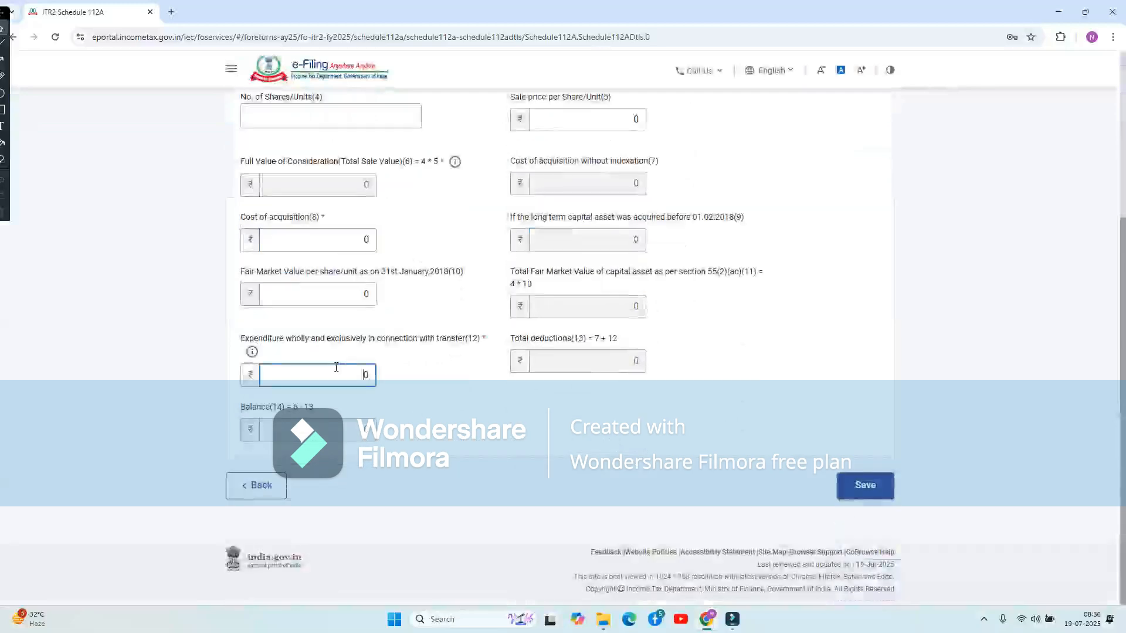
pyautogui.click(865, 486)
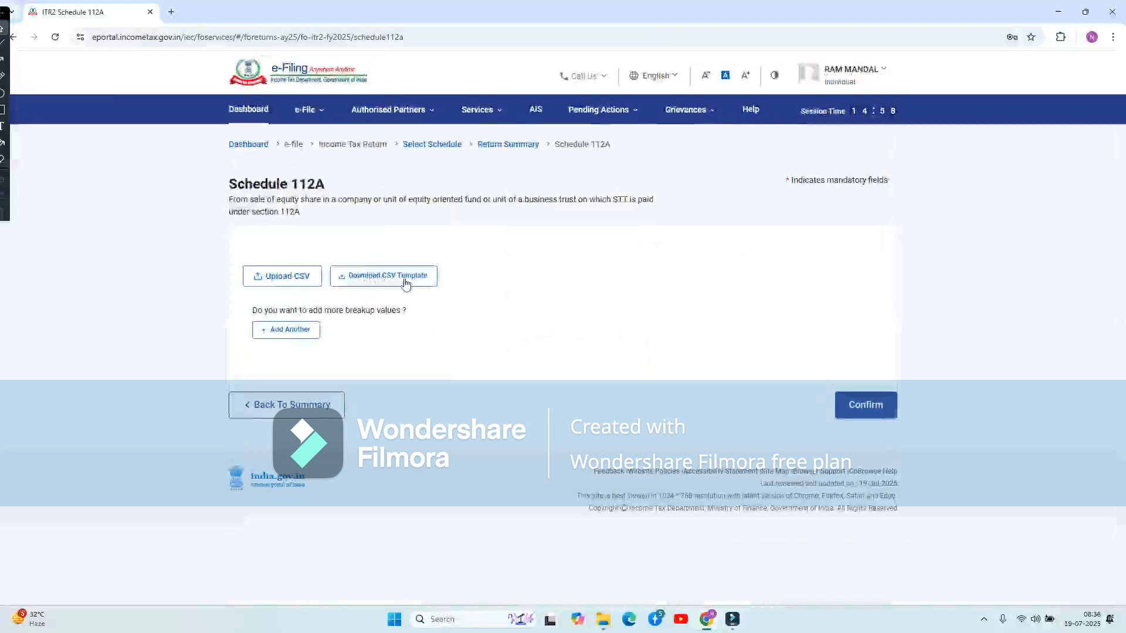
# Step: Add another Schedule 112A entry with Share/Unit acquired set to After 31st January 2018
pyautogui.click(279, 330)
pyautogui.click(342, 222)
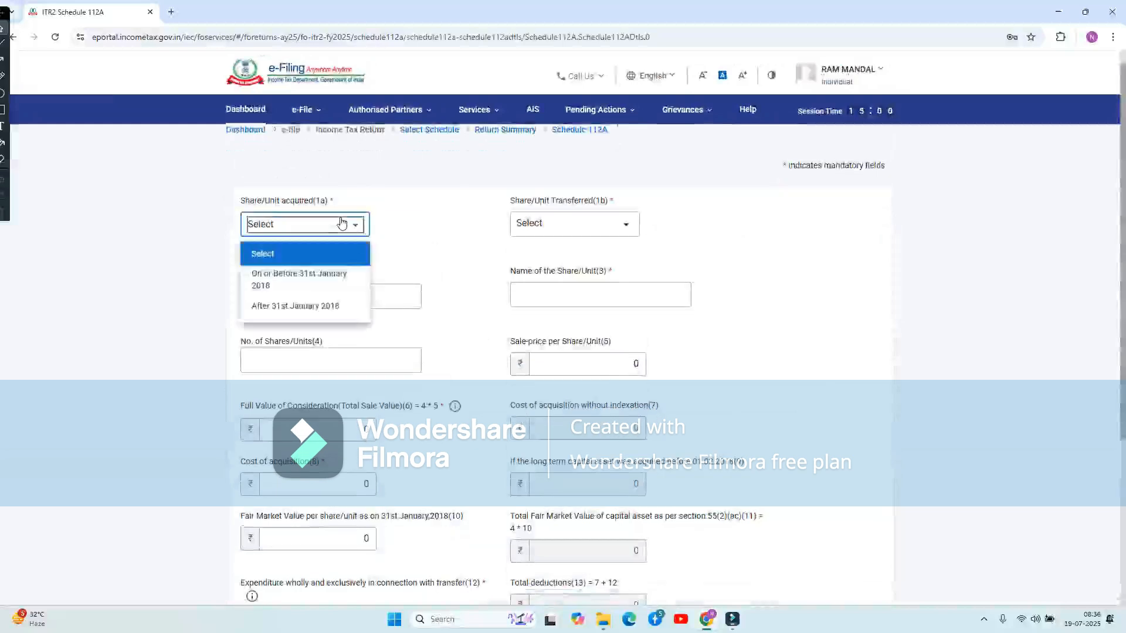
pyautogui.click(287, 307)
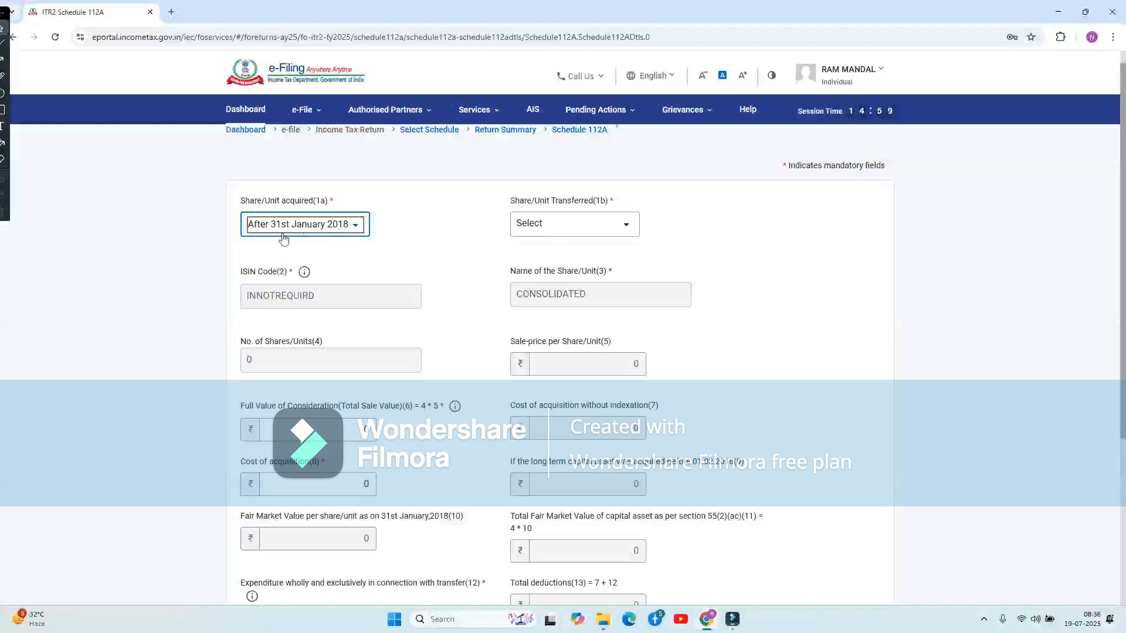
pyautogui.click(434, 260)
# Step: Set the Full Value of Consideration to 255550 and the Cost of acquisition to 261600
pyautogui.scroll(-3, 602, 317)
pyautogui.click(319, 251)
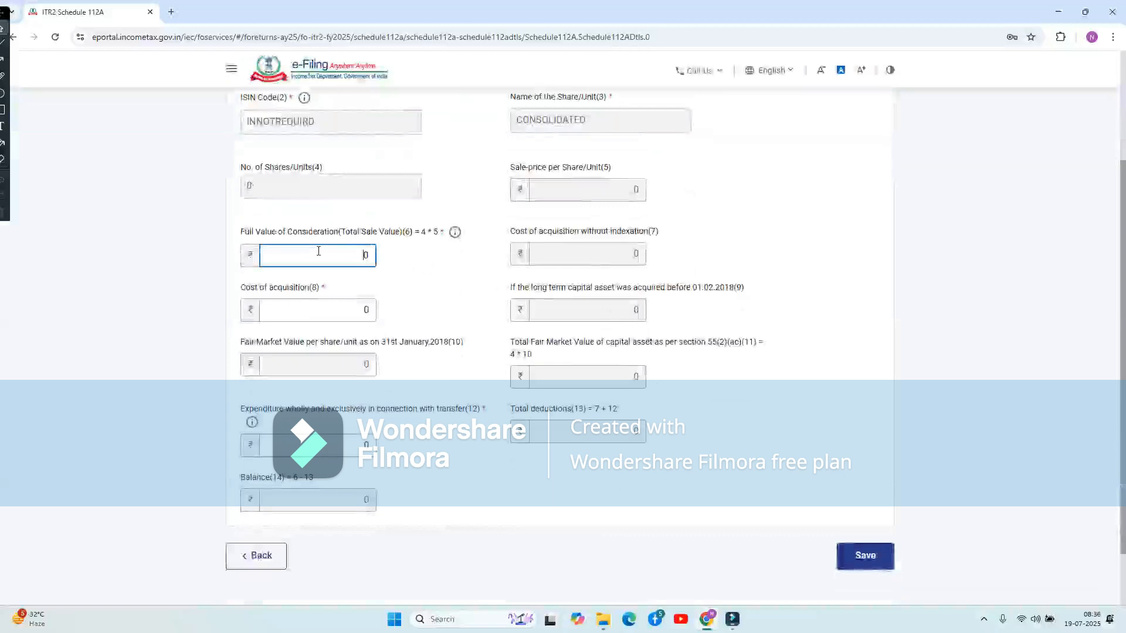
pyautogui.click(462, 275)
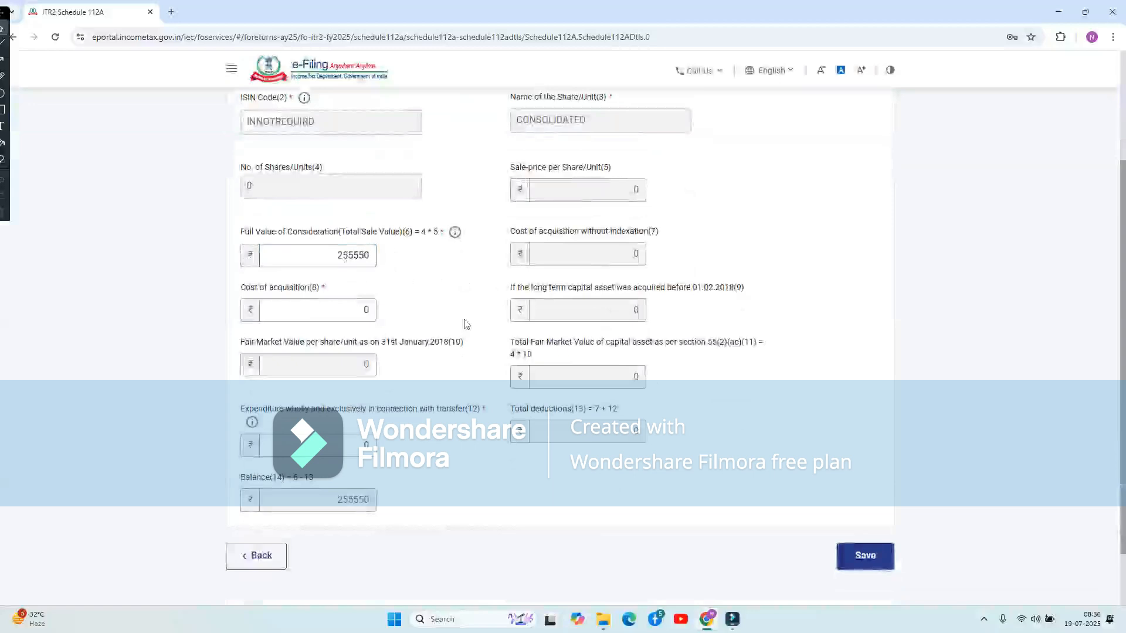
pyautogui.click(347, 307)
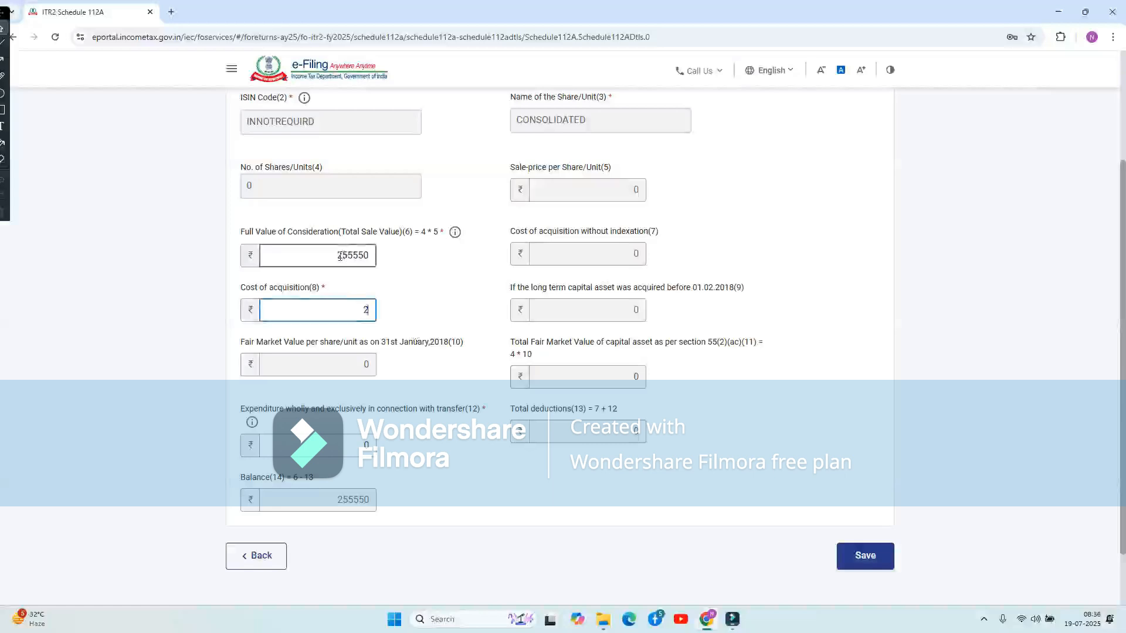
pyautogui.click(457, 317)
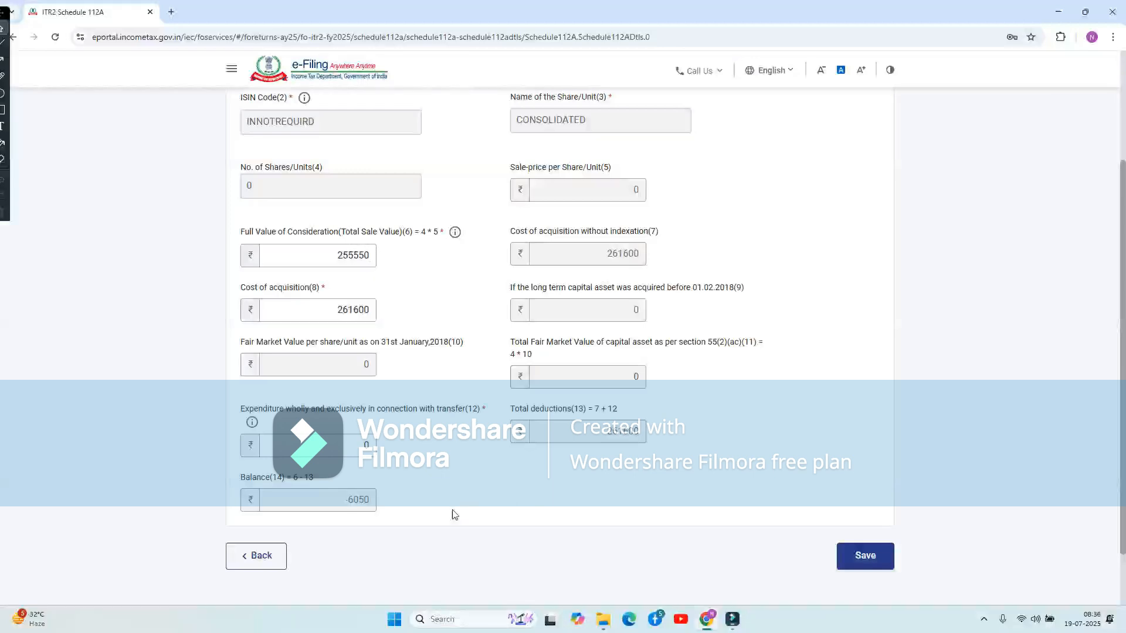
# Step: Set Share/Unit Transferred to Before 23rd July 2024 and save the Schedule 112A entry
pyautogui.scroll(1, 455, 515)
pyautogui.scroll(-2, 455, 514)
pyautogui.scroll(2, 743, 423)
pyautogui.scroll(-2, 741, 422)
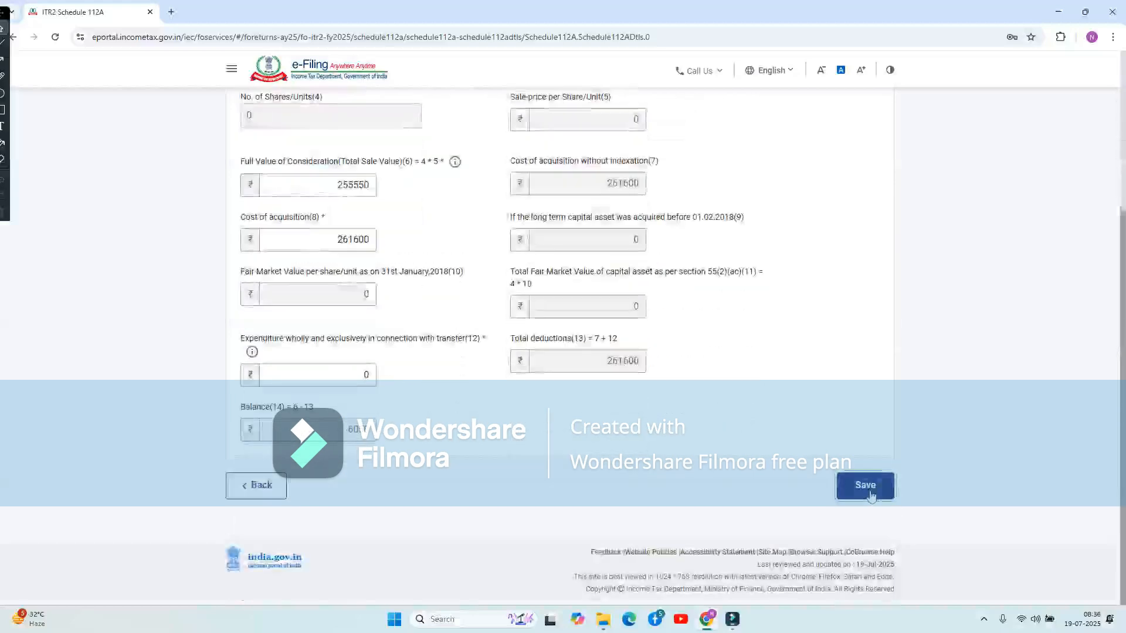
pyautogui.scroll(1, 865, 487)
pyautogui.scroll(4, 737, 424)
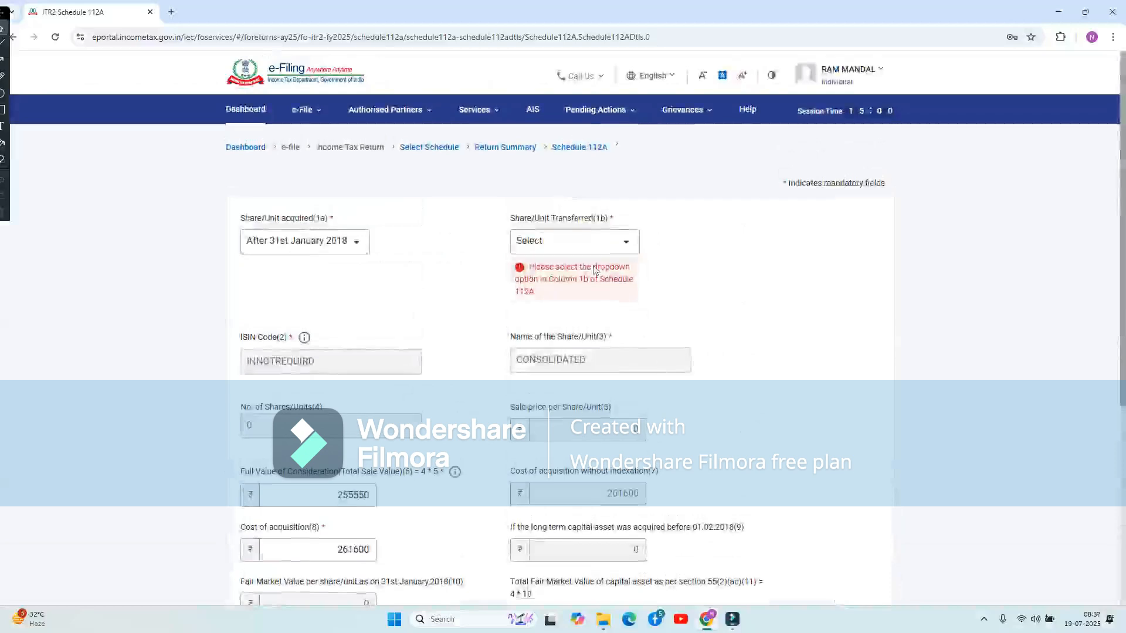
pyautogui.click(624, 242)
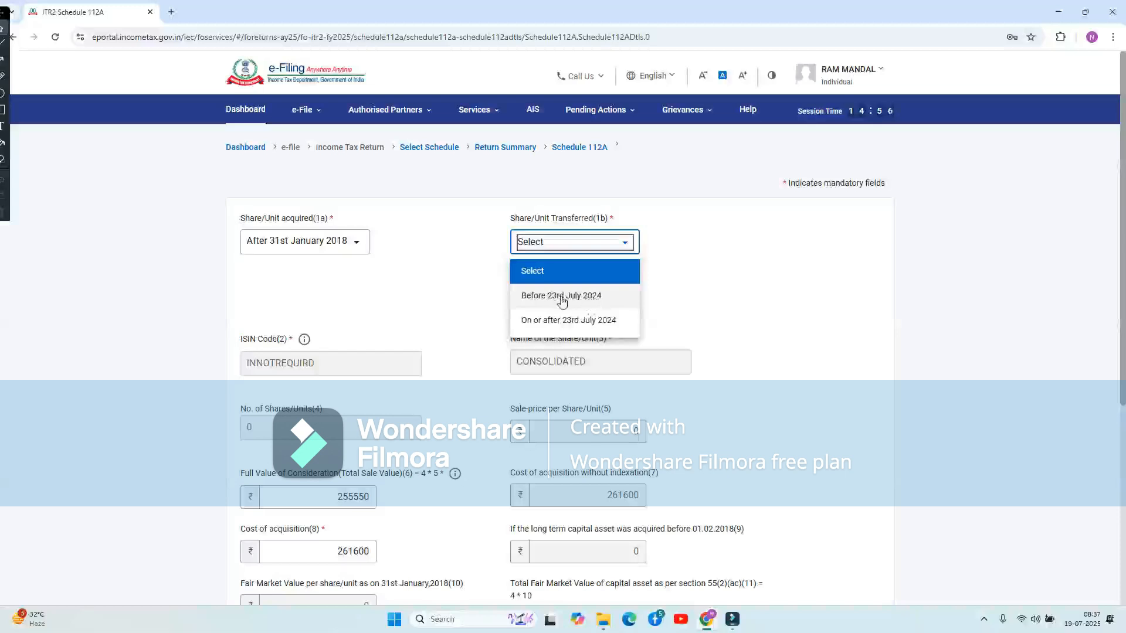
pyautogui.click(597, 303)
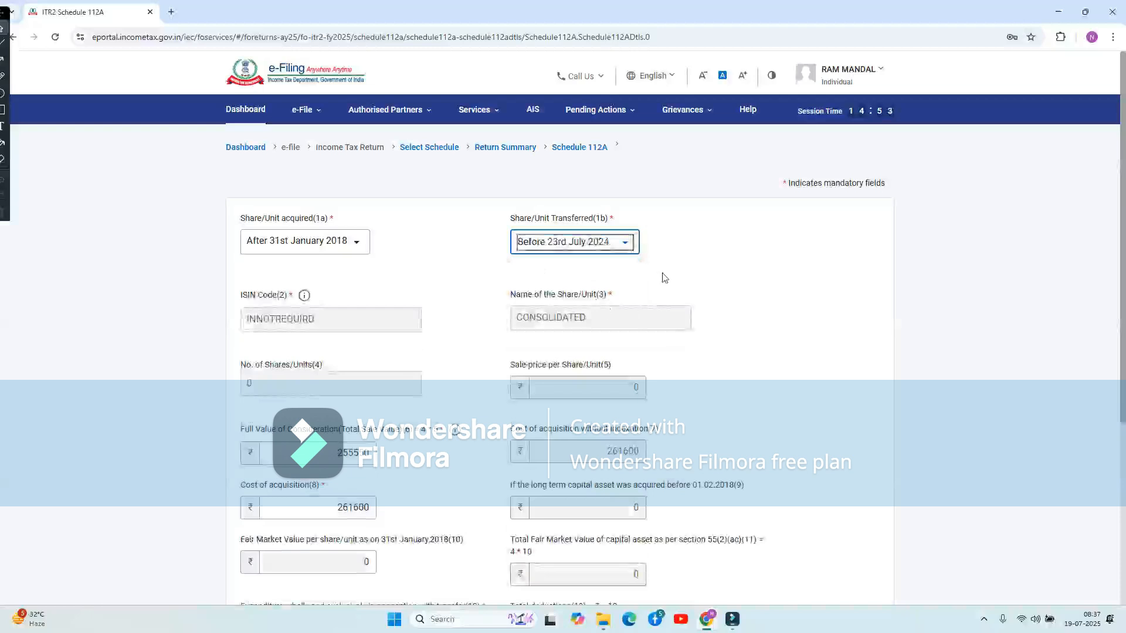
pyautogui.scroll(-3, 676, 296)
pyautogui.scroll(-2, 675, 295)
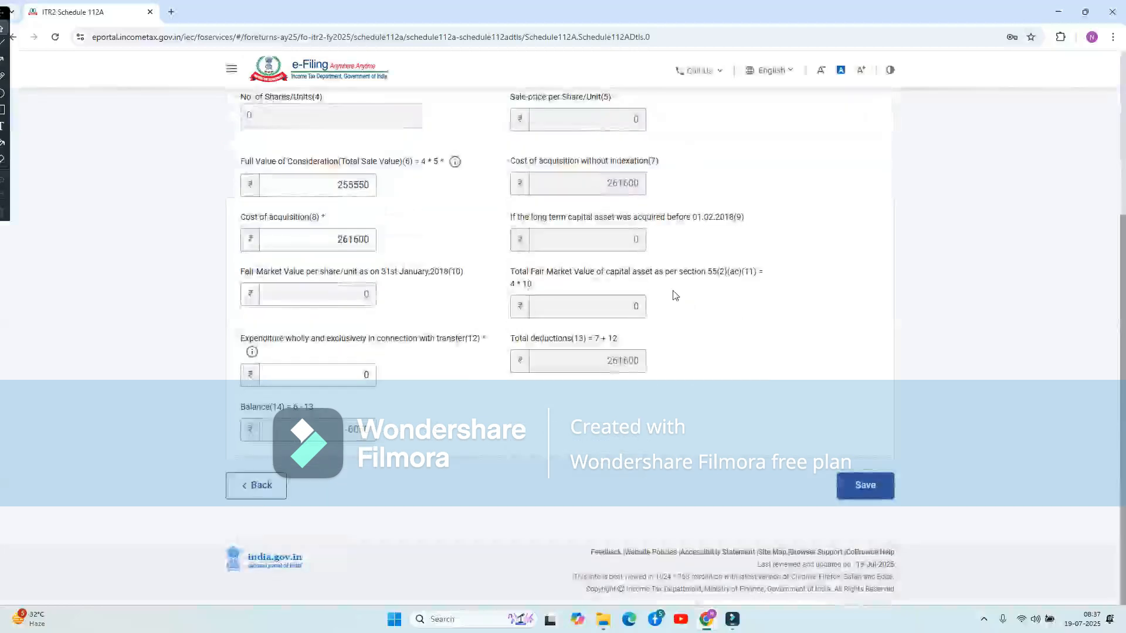
pyautogui.click(862, 486)
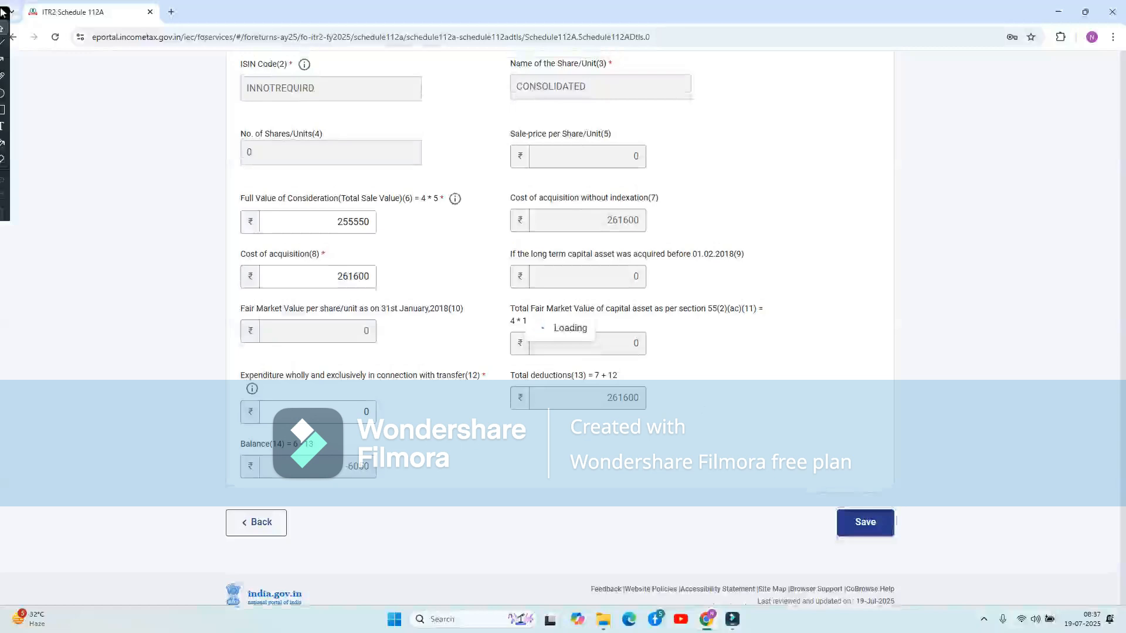
# Step: Leave the share entry and Schedule 112A without logging out and return to the list of schedules in the Return Summary
pyautogui.click(15, 37)
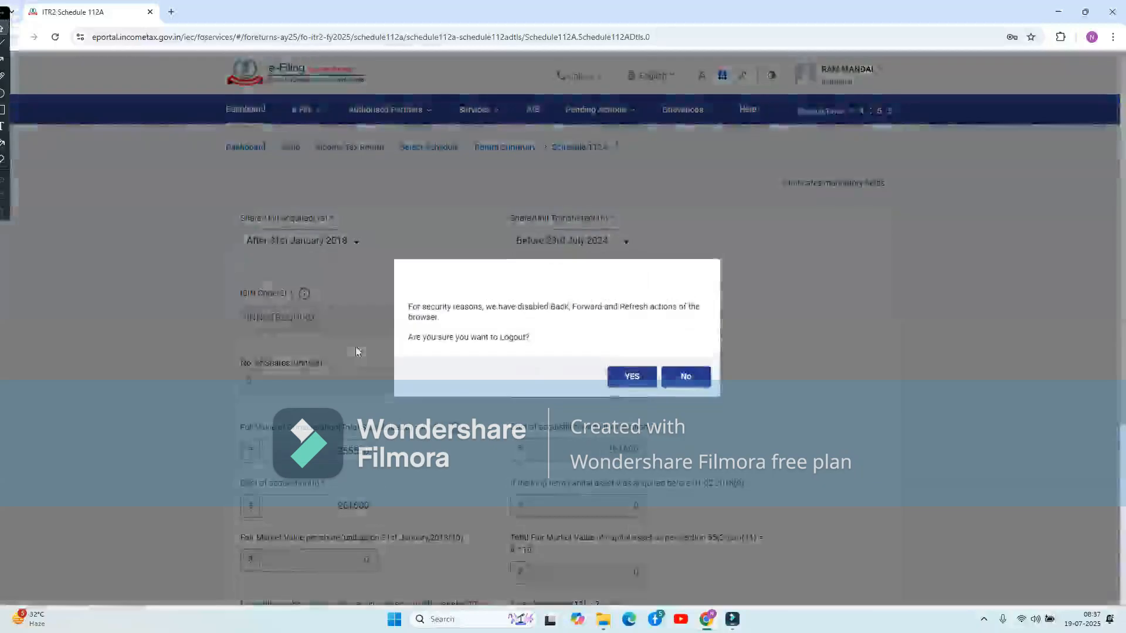
pyautogui.click(685, 376)
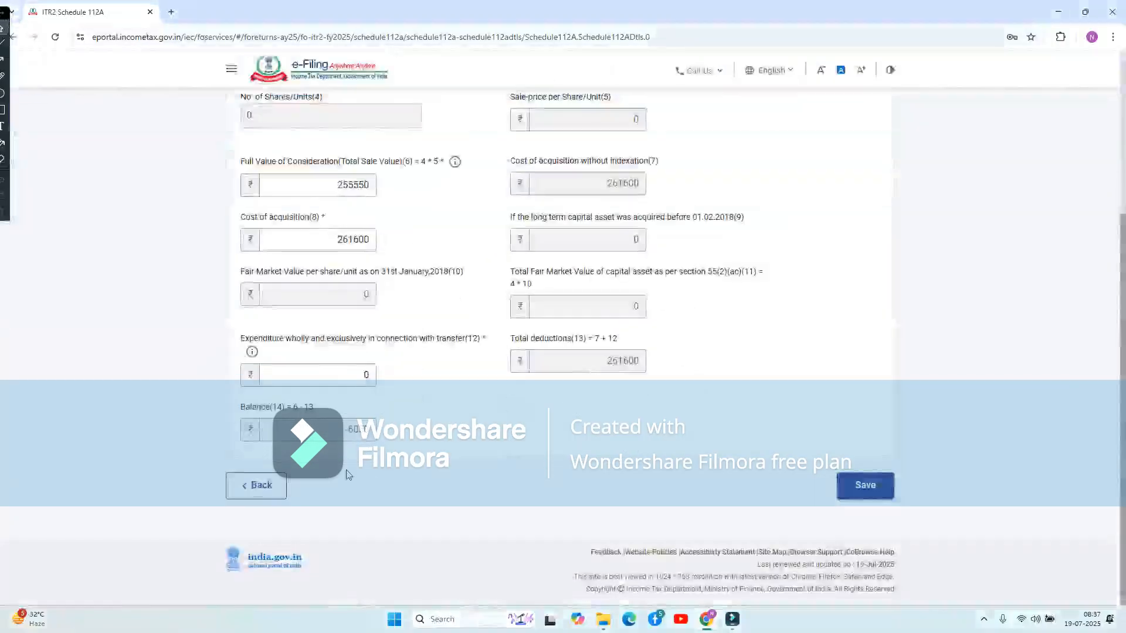
pyautogui.click(269, 488)
pyautogui.scroll(-6, 619, 463)
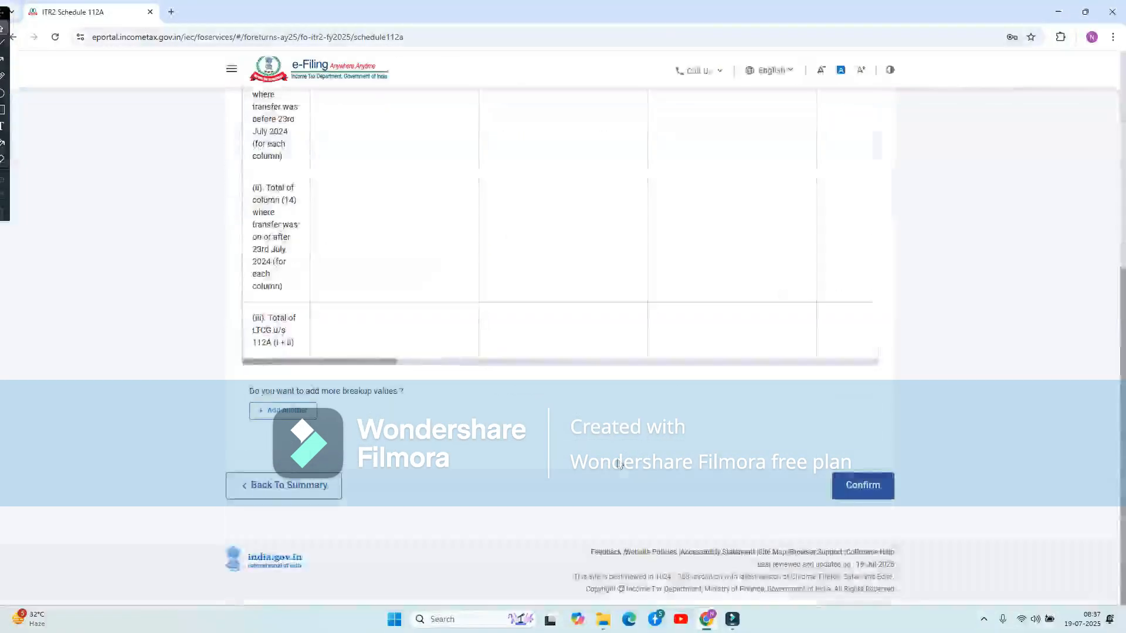
pyautogui.click(290, 488)
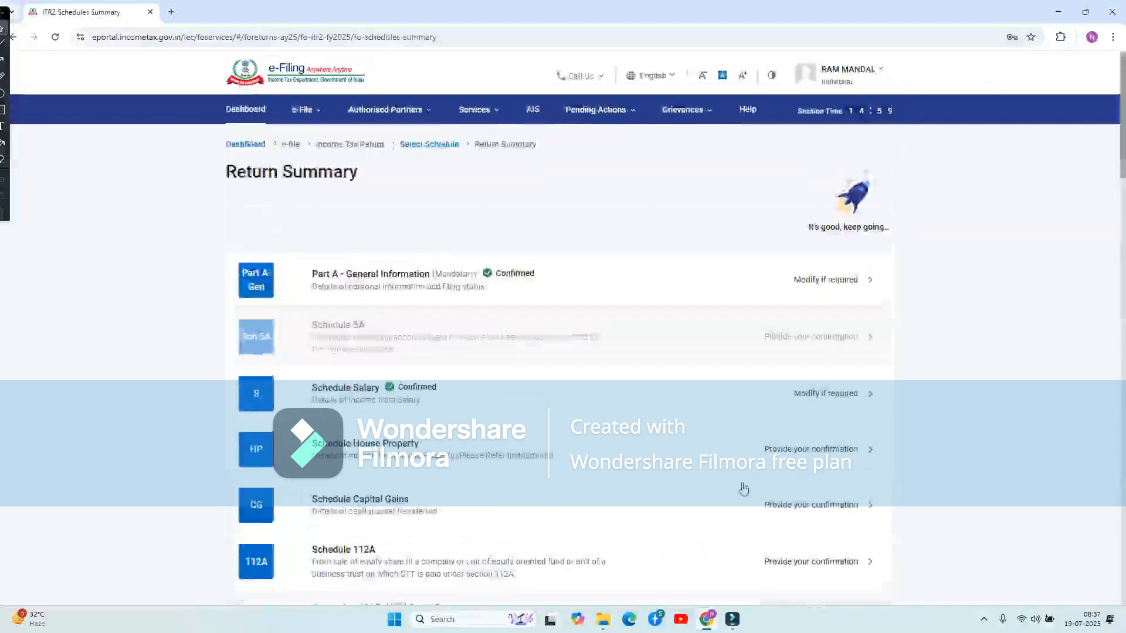
pyautogui.scroll(-3, 605, 455)
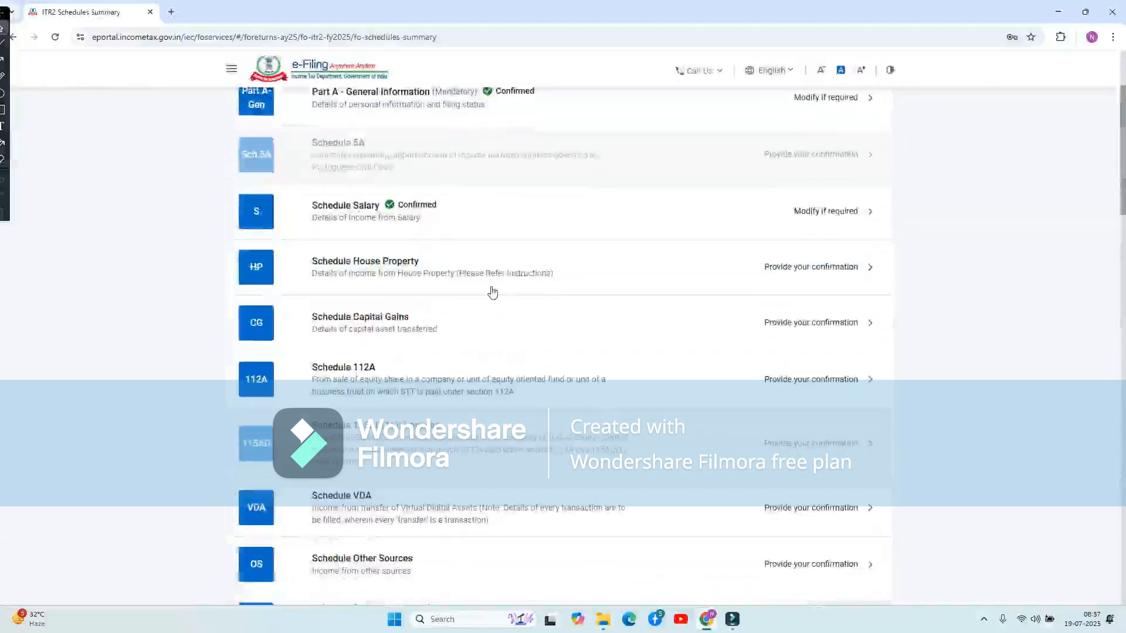
# Step: Open Schedule Capital Gains, dismiss its notice and expand the Long-term capital gain (LTCG) section
pyautogui.click(442, 327)
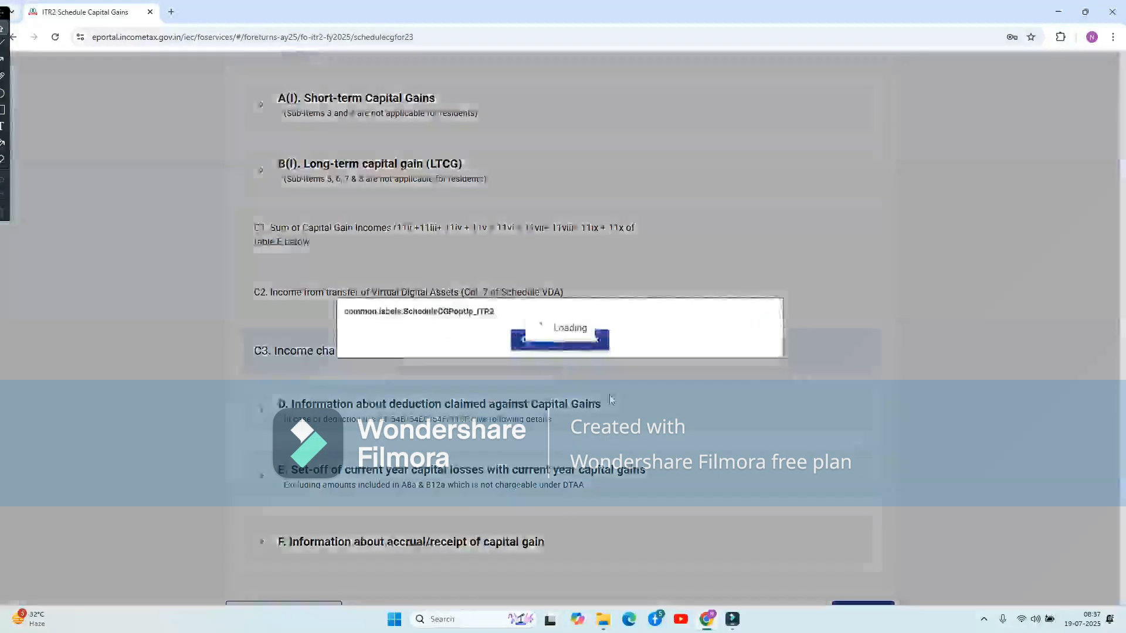
pyautogui.click(565, 344)
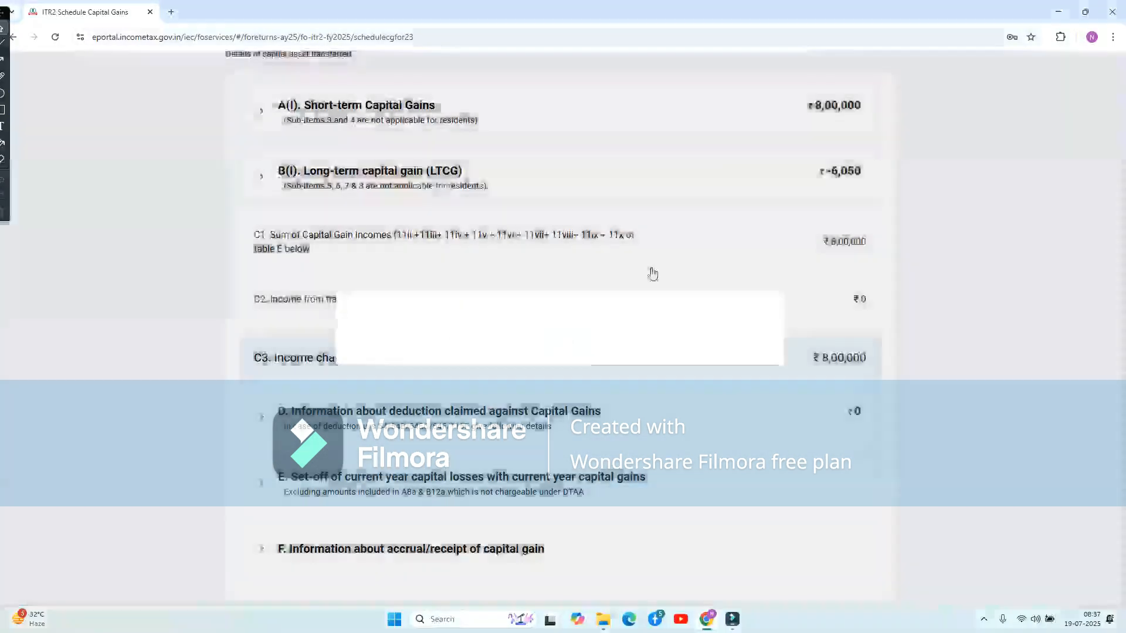
pyautogui.click(583, 308)
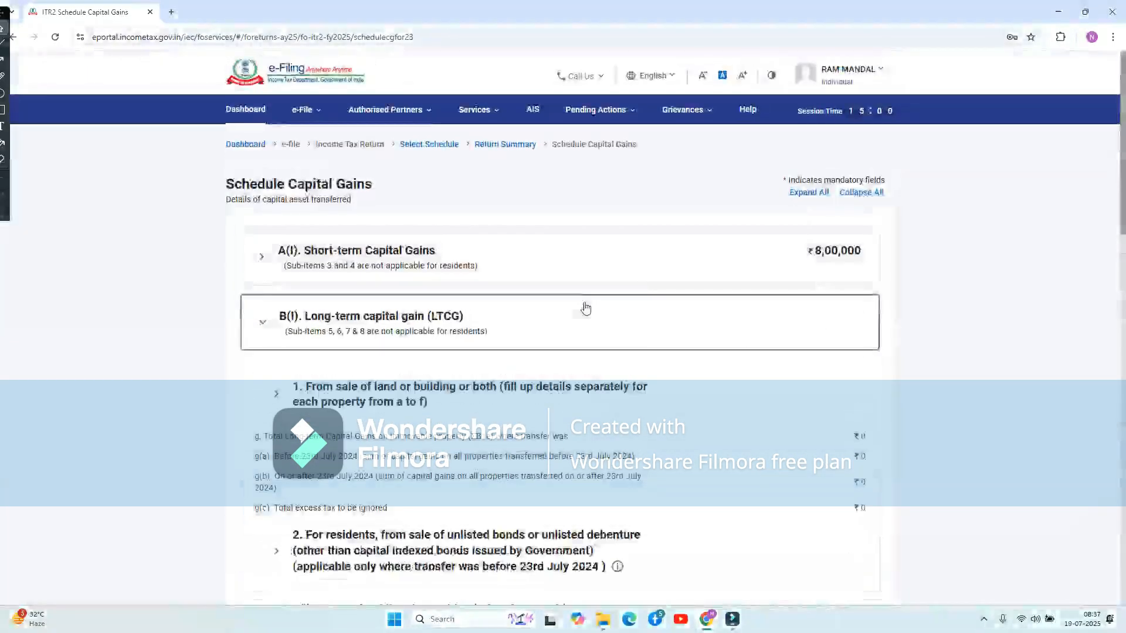
# Step: Examine item 4 on equity shares under section 112A, open its edit page and return to Schedule Capital Gains without saving
pyautogui.scroll(-6, 509, 385)
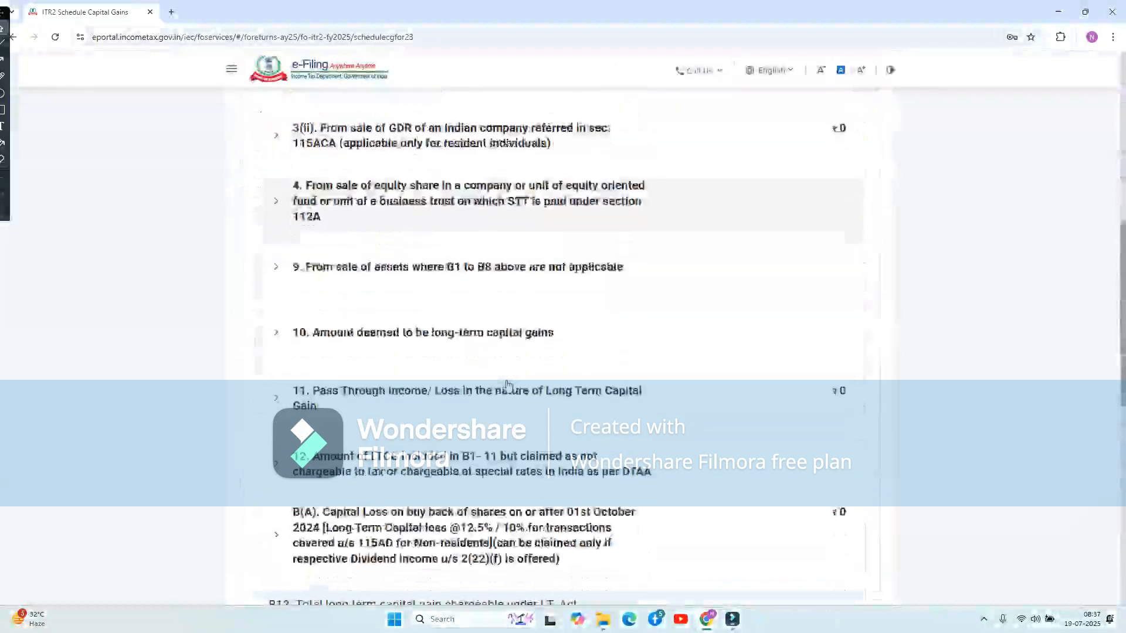
pyautogui.scroll(-1, 508, 387)
pyautogui.scroll(1, 473, 193)
pyautogui.scroll(-1, 474, 158)
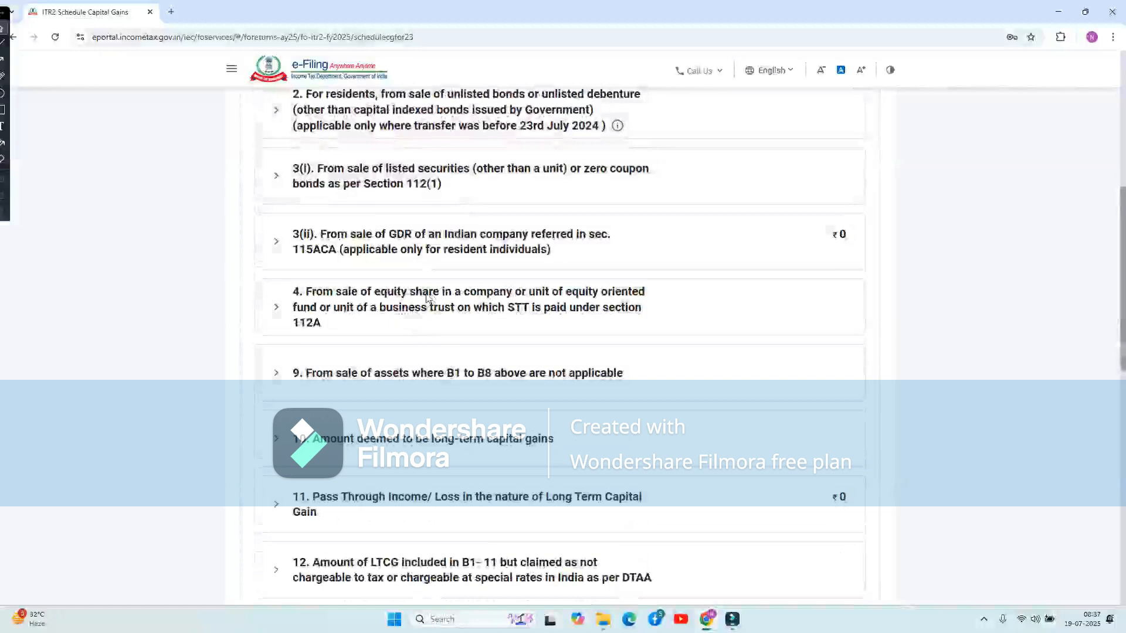
pyautogui.click(358, 325)
pyautogui.scroll(-2, 692, 411)
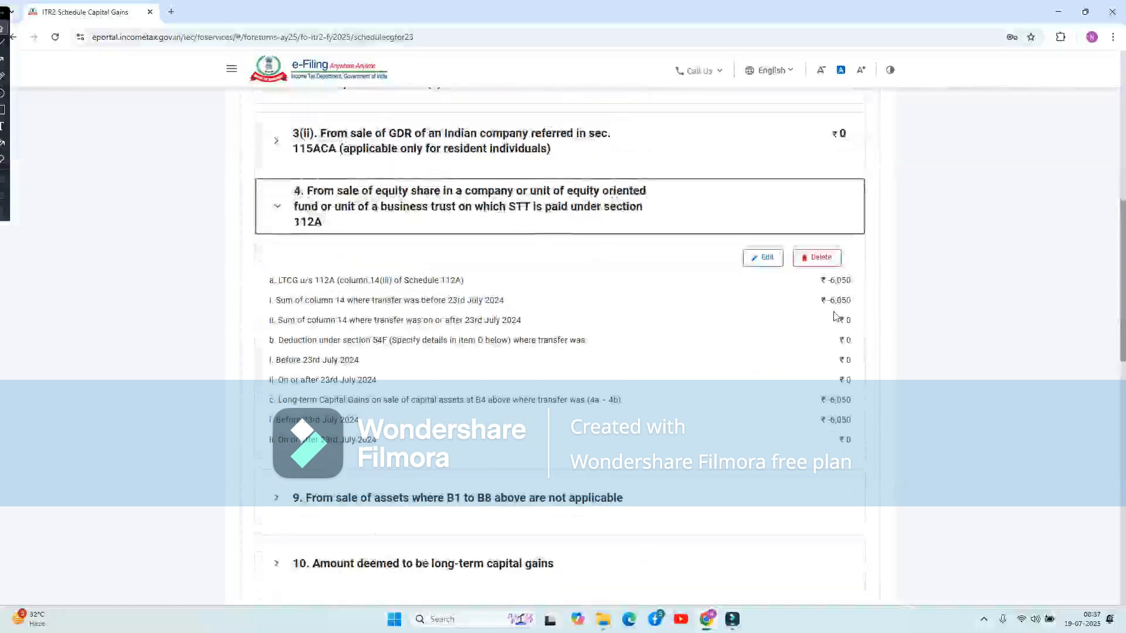
pyautogui.click(746, 261)
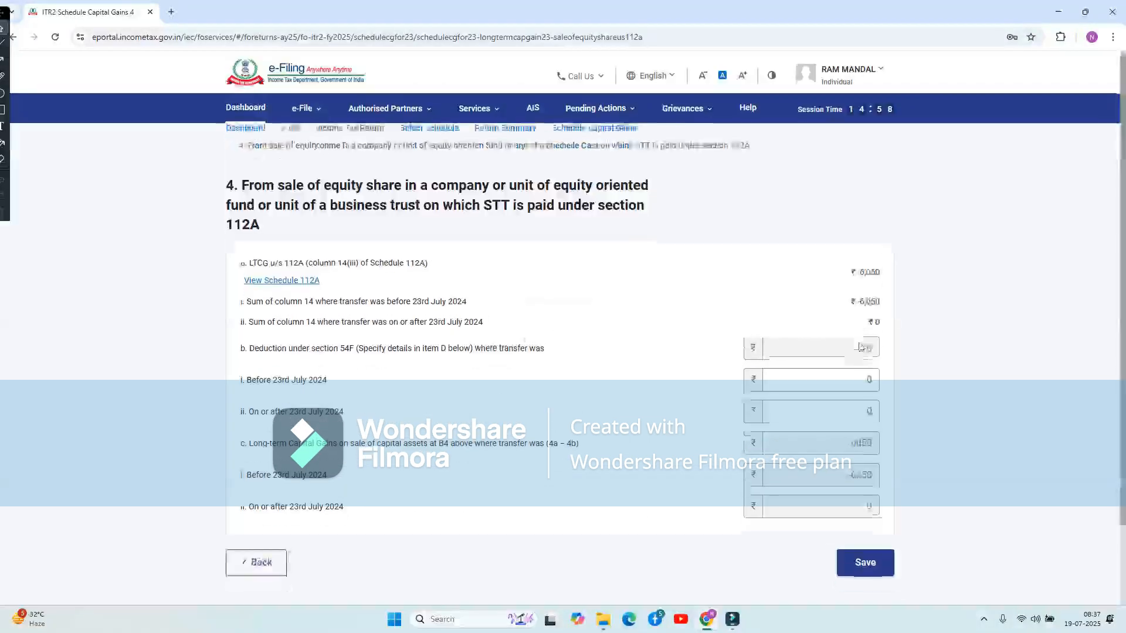
pyautogui.click(257, 551)
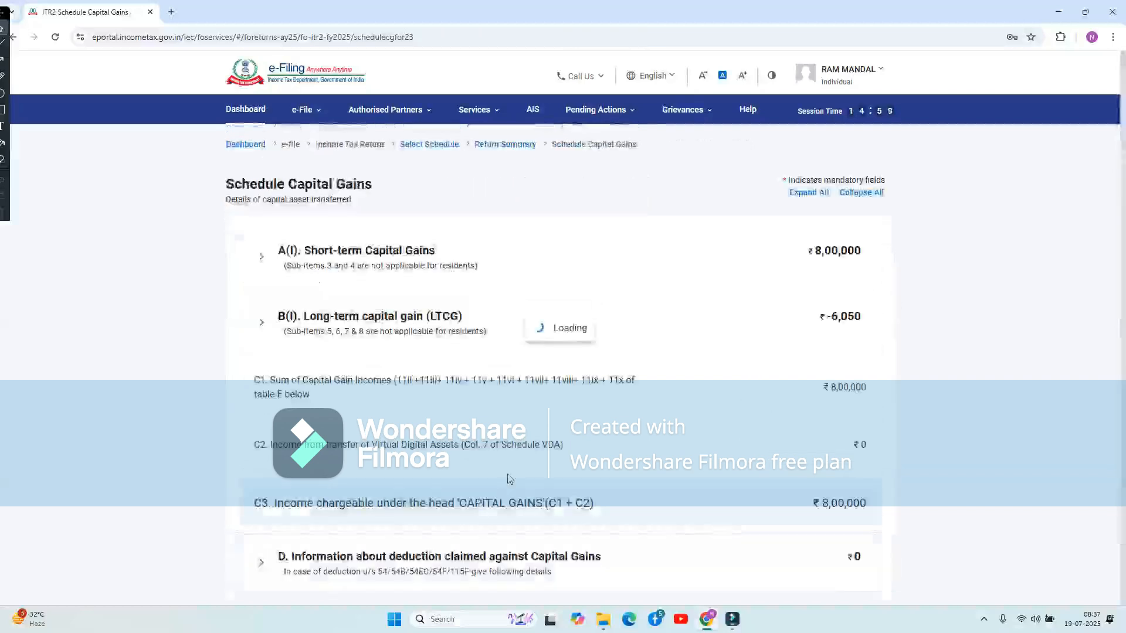
pyautogui.scroll(-5, 509, 479)
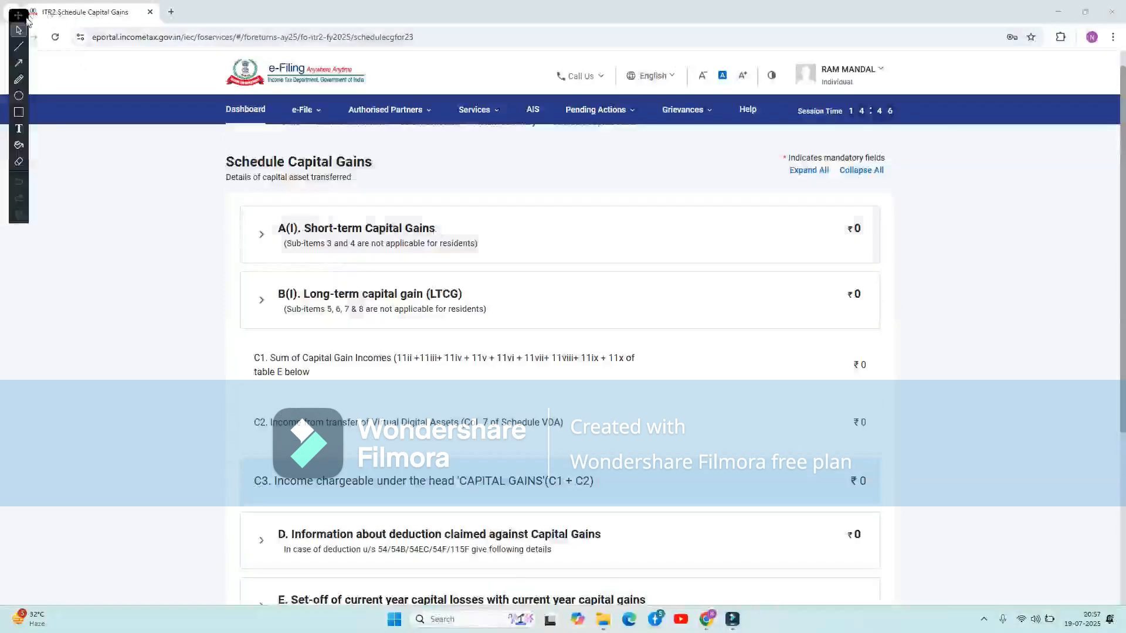
# Step: Expand the Long-term capital gain section and item 3(i) on listed securities, and look through the remaining long-term items
pyautogui.moveTo(20, 22); pyautogui.dragTo(2, 81)
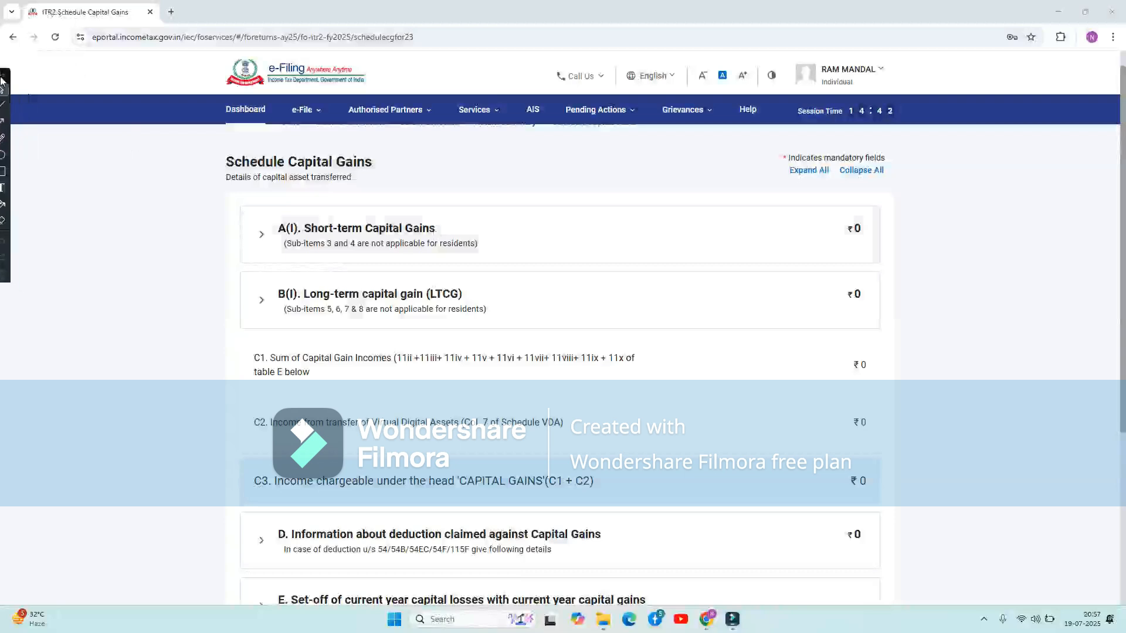
pyautogui.click(370, 294)
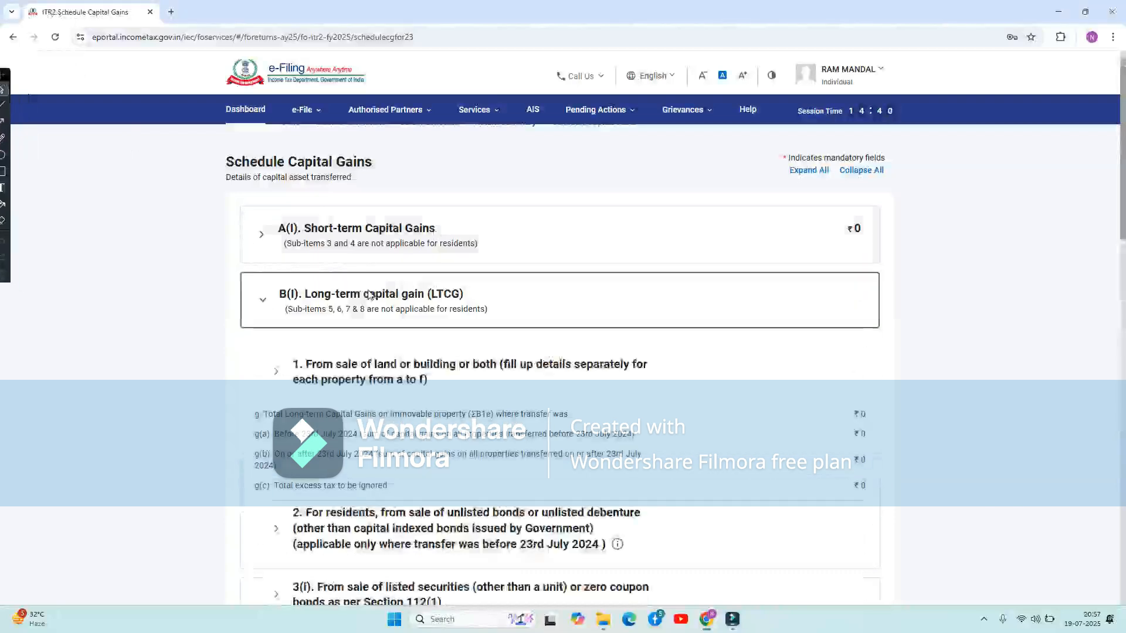
pyautogui.scroll(-6, 411, 328)
pyautogui.click(481, 230)
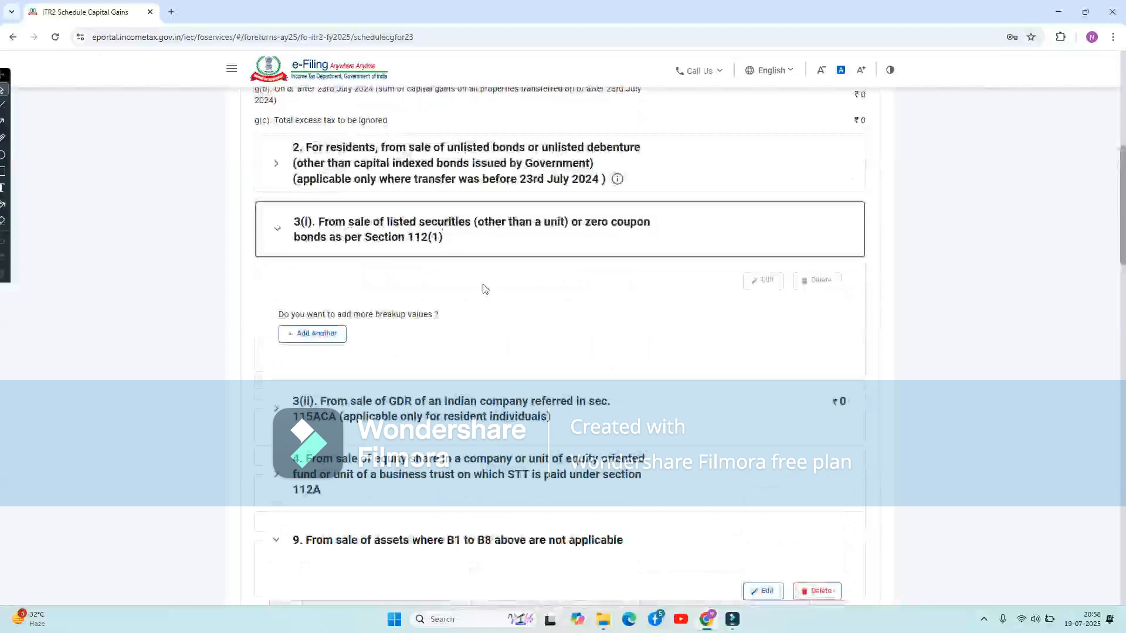
pyautogui.scroll(-4, 485, 288)
pyautogui.scroll(-15, 484, 288)
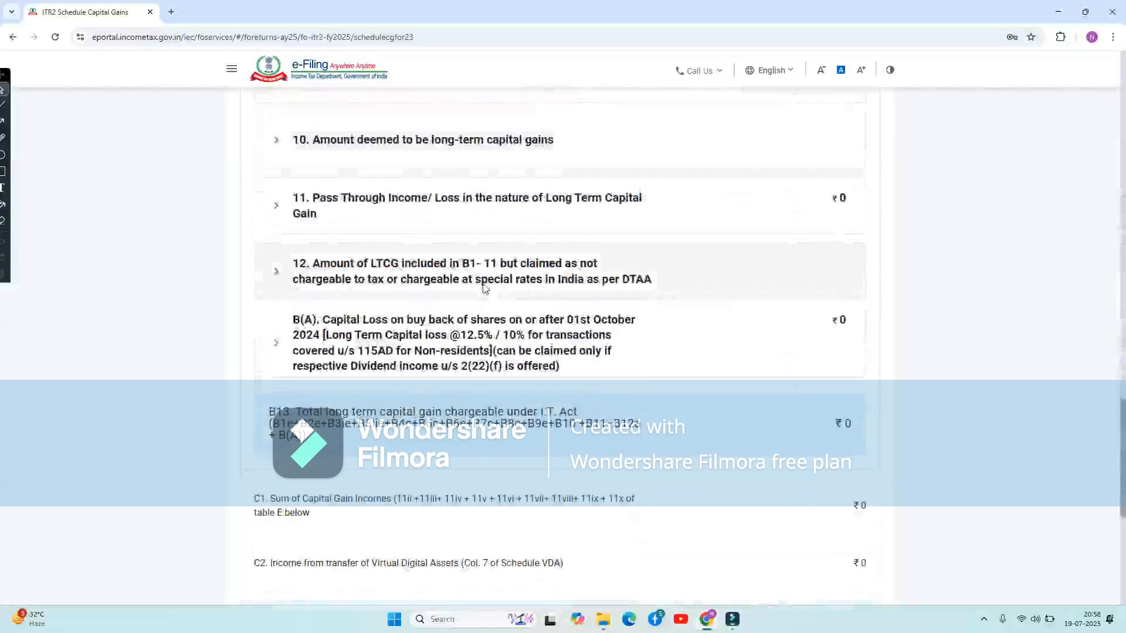
# Step: Look at item 1 on sale of land or building, and collapse it and the Long-term capital gain section
pyautogui.rightClick(484, 288)
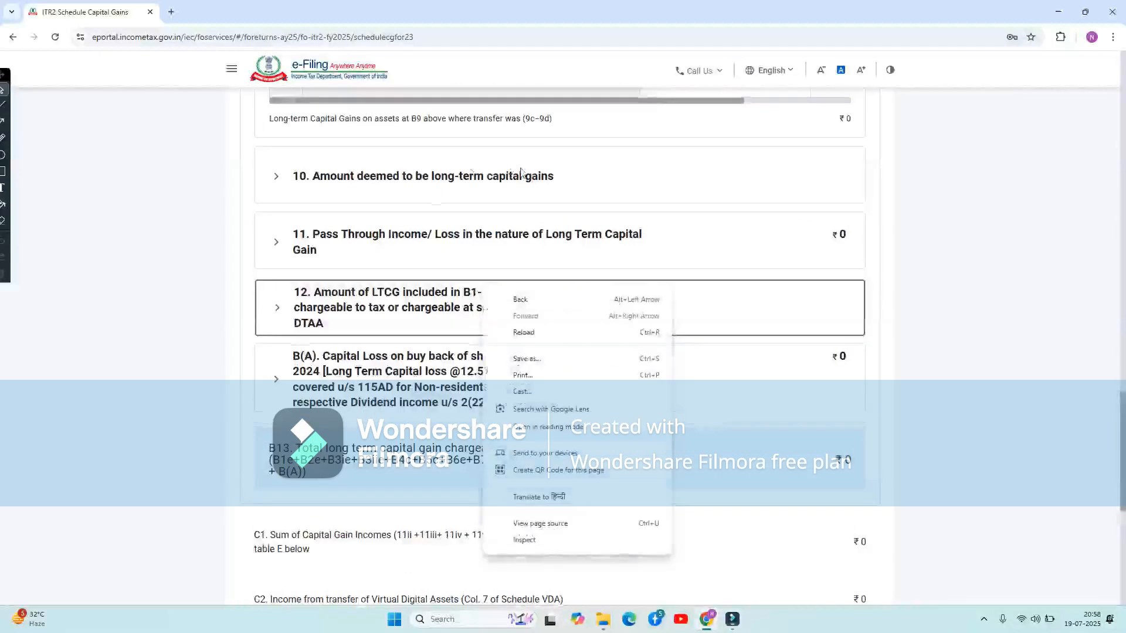
pyautogui.scroll(15, 520, 172)
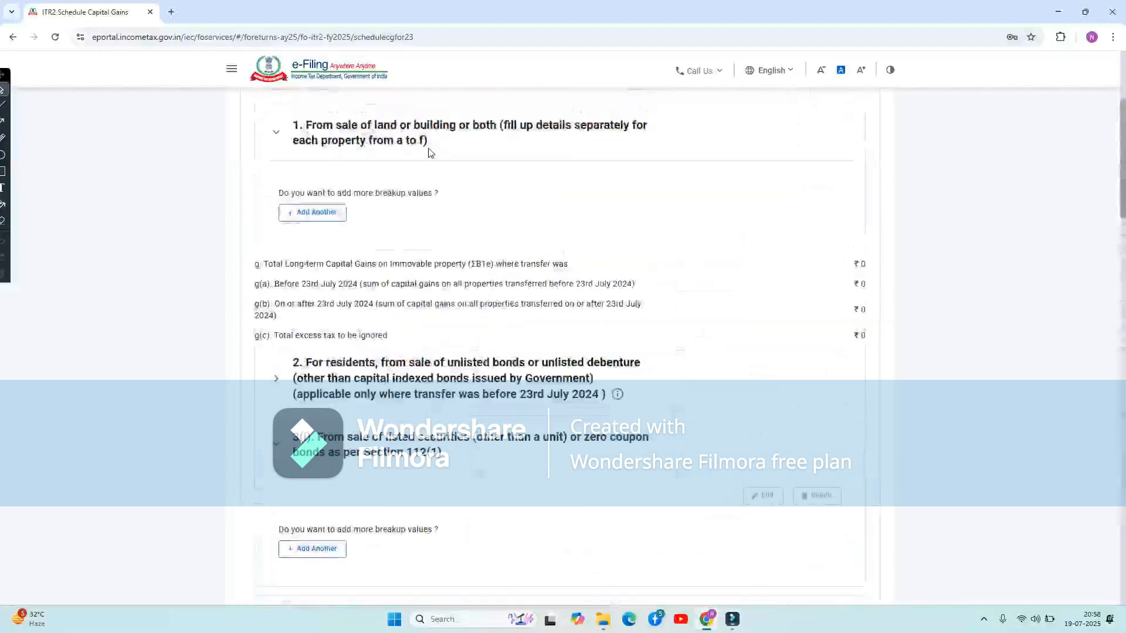
pyautogui.doubleClick(428, 151)
pyautogui.scroll(5, 428, 151)
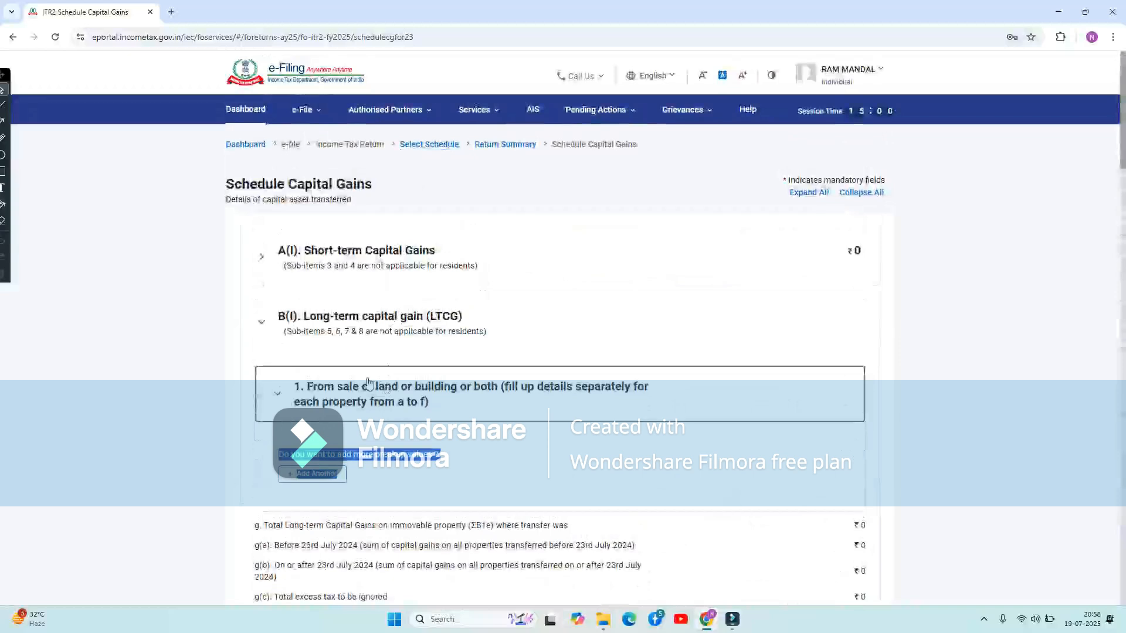
pyautogui.click(369, 384)
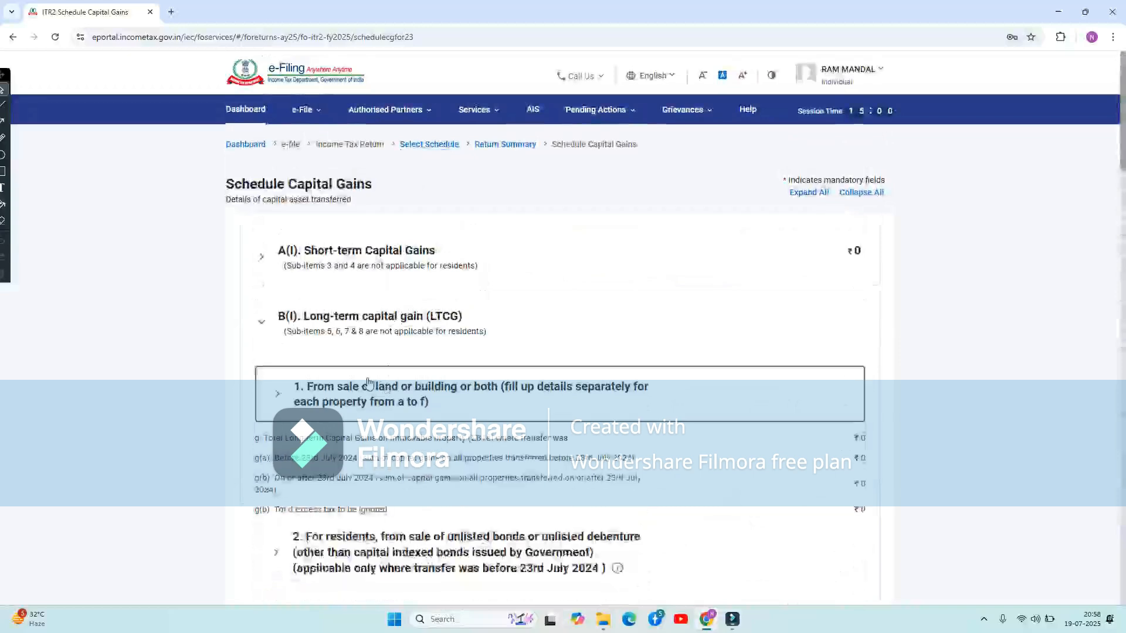
pyautogui.click(465, 329)
pyautogui.scroll(-4, 511, 427)
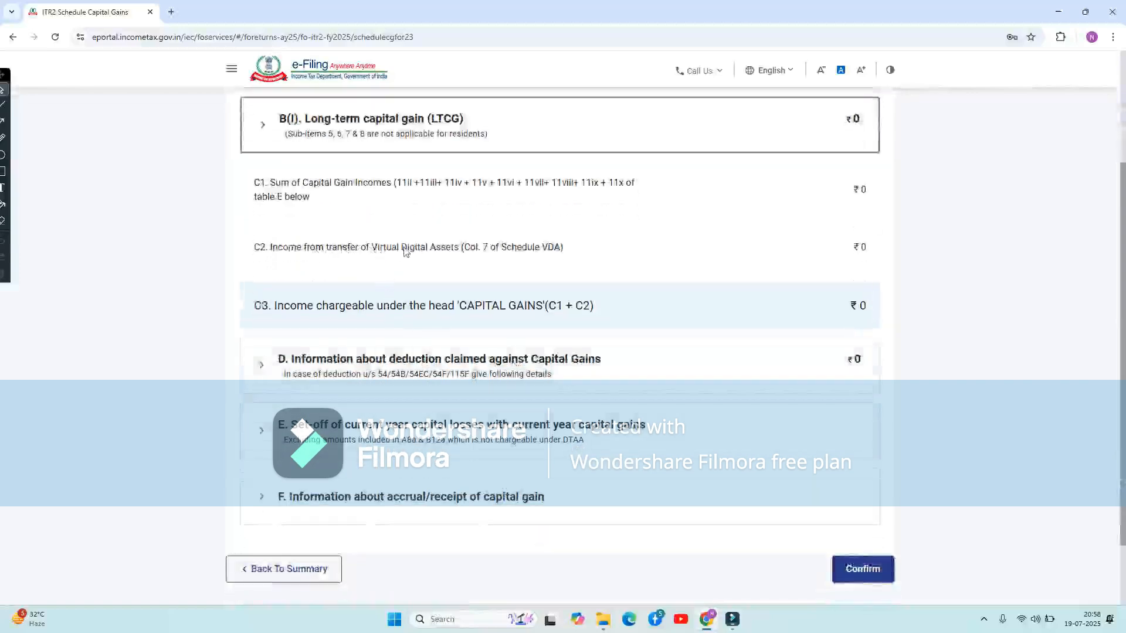
# Step: Examine the C1 sum of capital gain incomes and the C2 income from transfer of Virtual Digital Assets
pyautogui.tripleClick(473, 256)
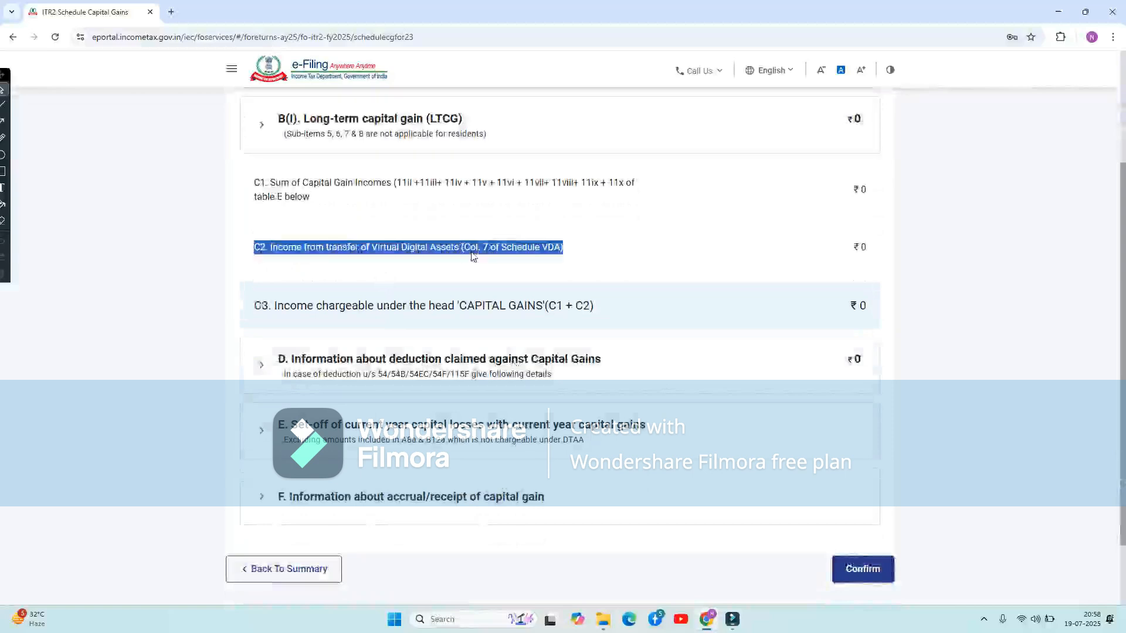
pyautogui.click(362, 261)
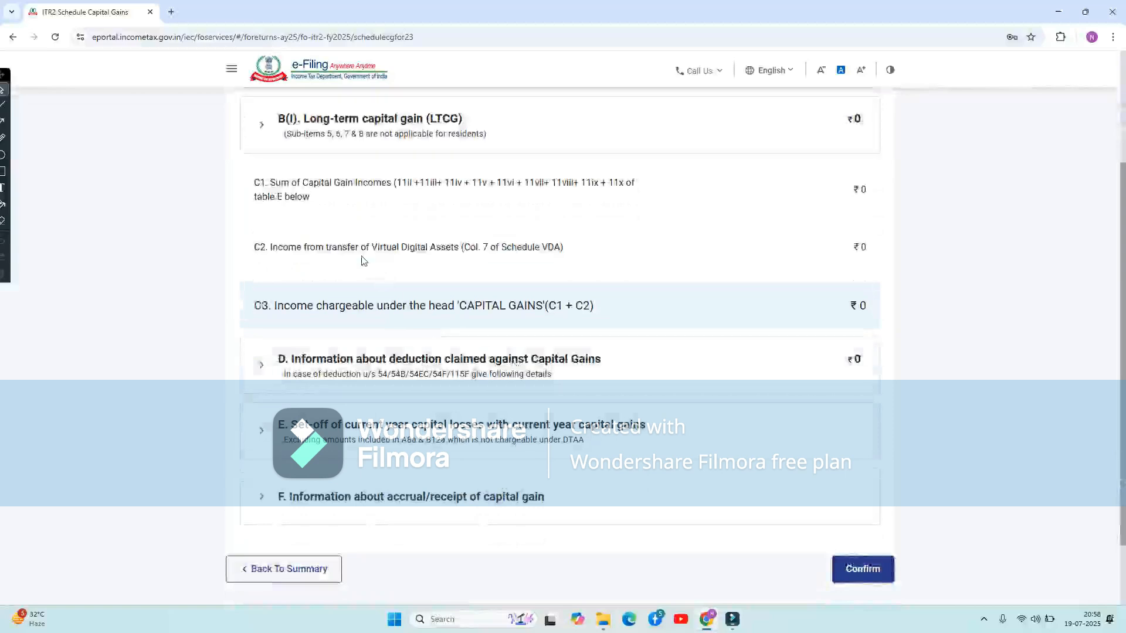
pyautogui.doubleClick(401, 178)
pyautogui.click(394, 144)
pyautogui.scroll(-5, 393, 285)
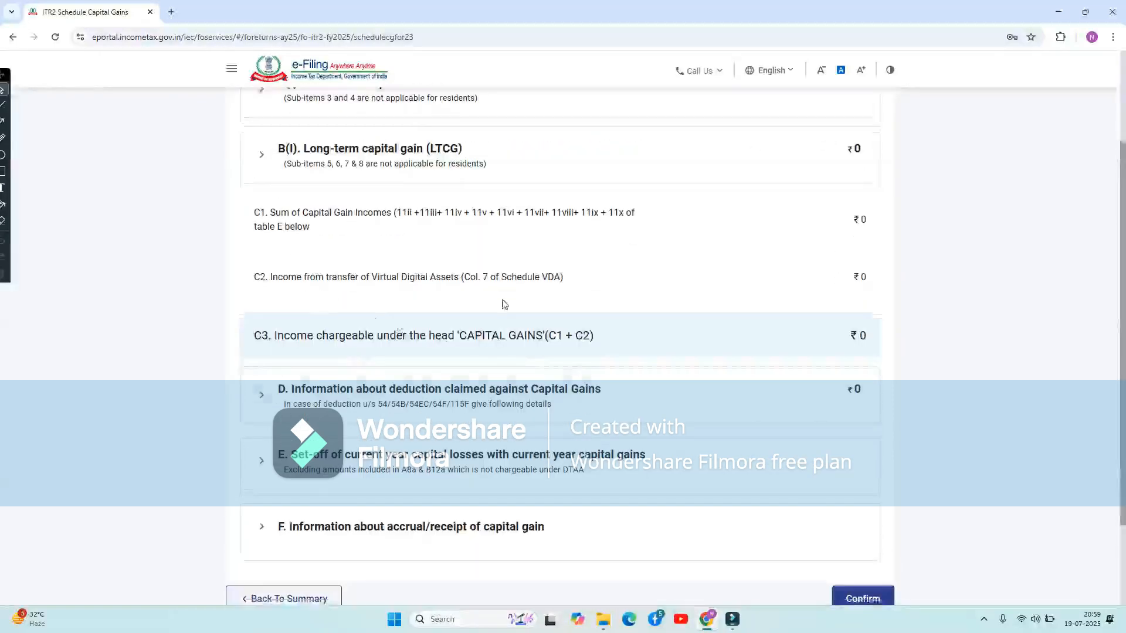
# Step: Leave Schedule Capital Gains unconfirmed, return to the Return Summary and look through its list of schedules
pyautogui.scroll(-2, 504, 304)
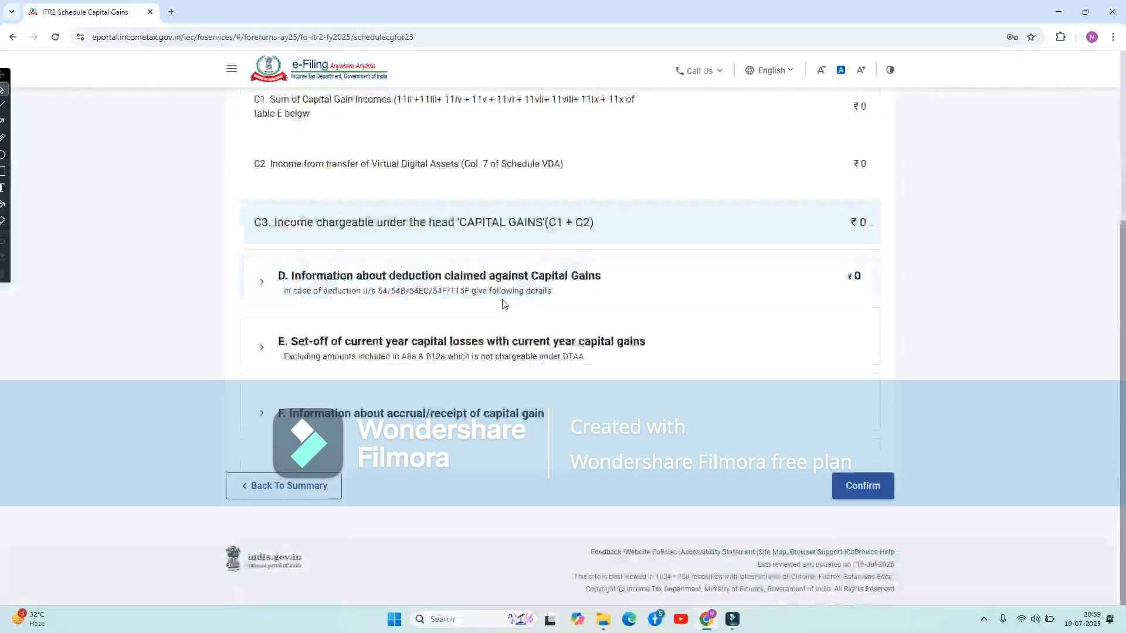
pyautogui.click(285, 486)
pyautogui.scroll(-5, 459, 447)
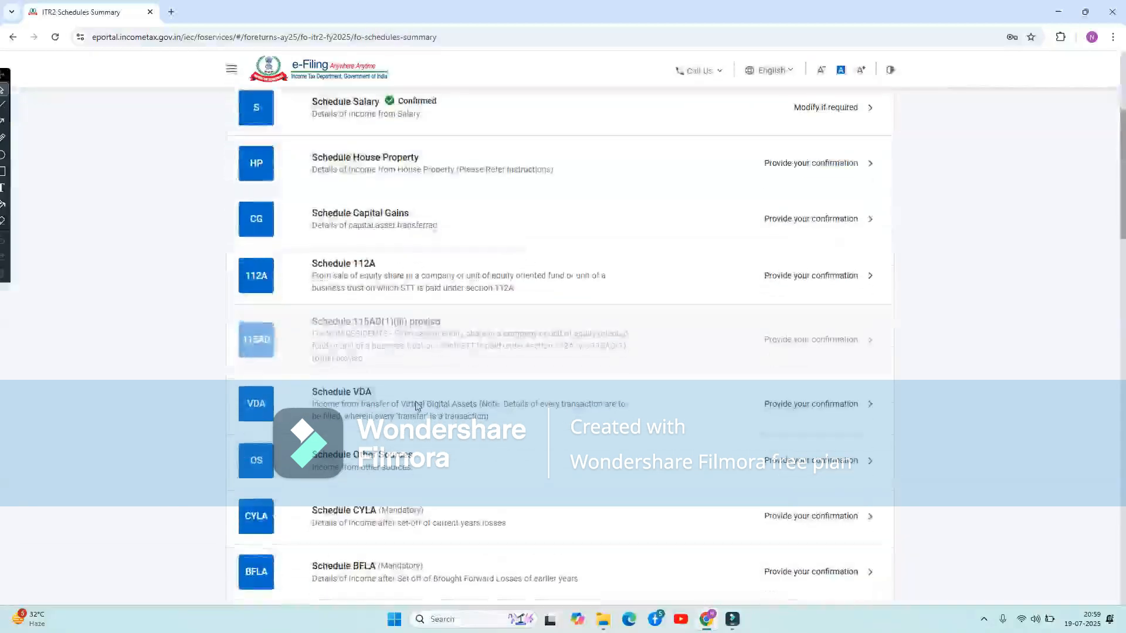
pyautogui.scroll(5, 377, 404)
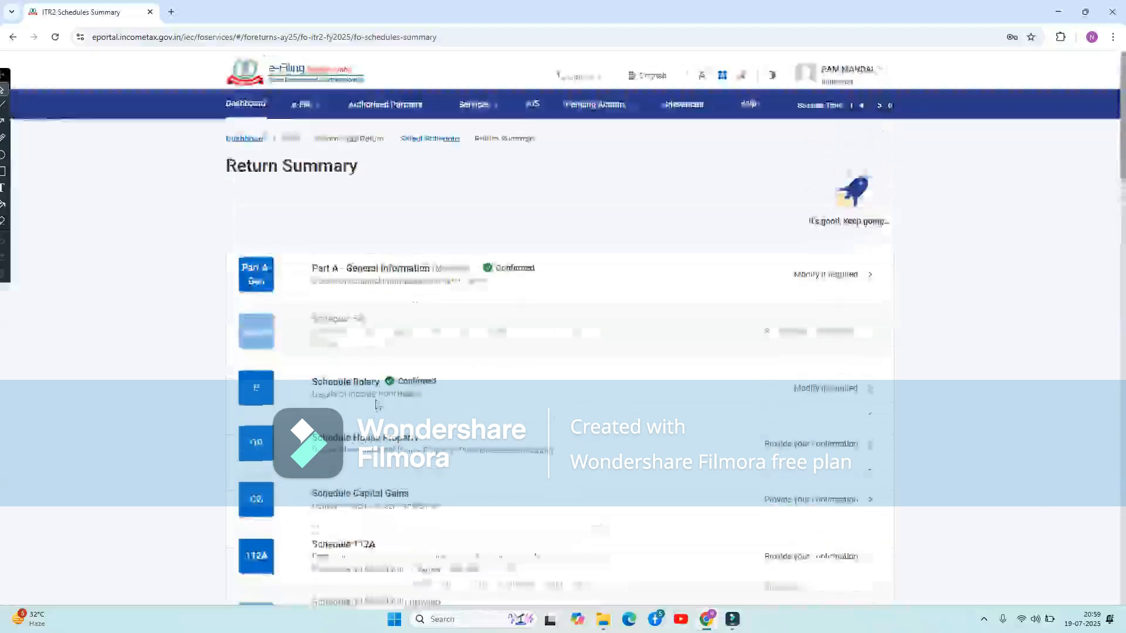
# Step: Go back to the schedule selection, review the Income category's schedules and continue with the current selection
pyautogui.moveTo(430, 116)
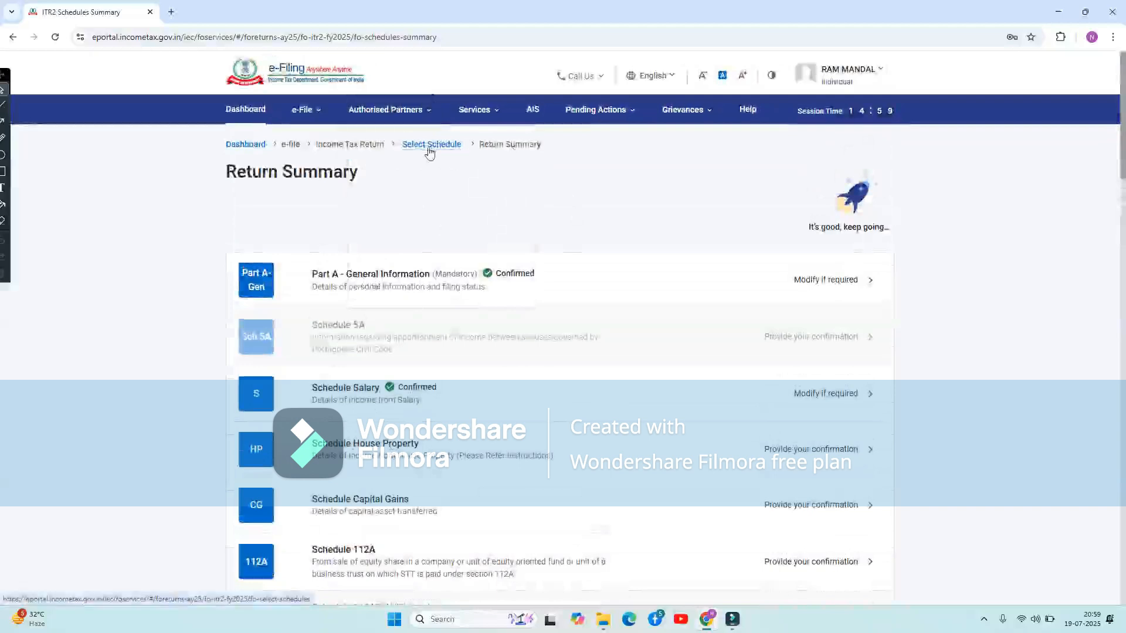
pyautogui.click(428, 146)
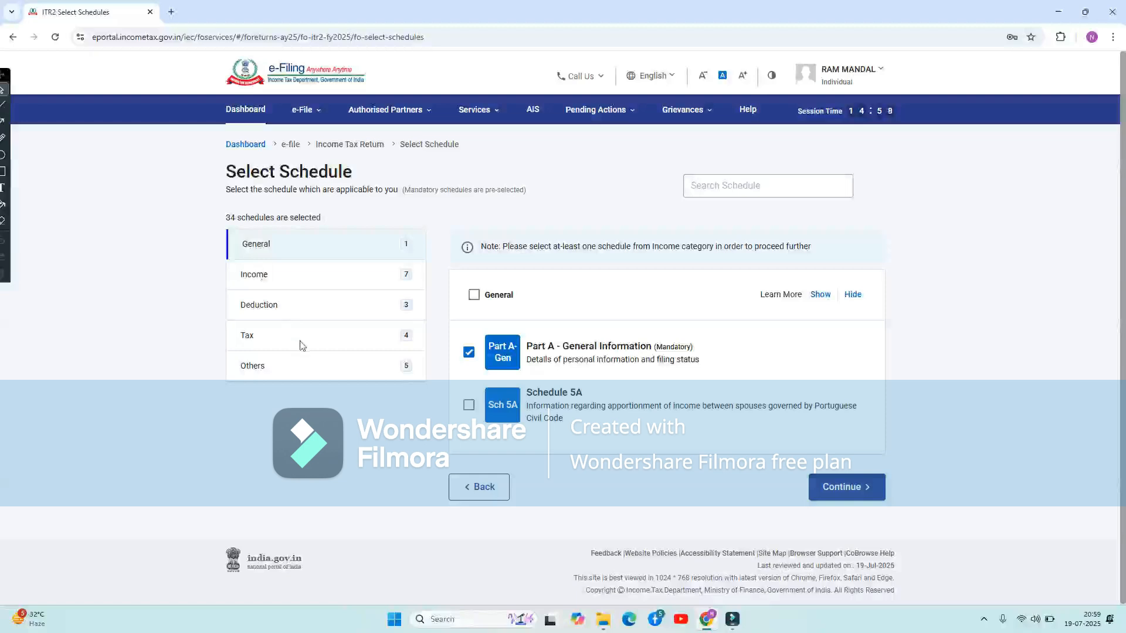
pyautogui.click(316, 274)
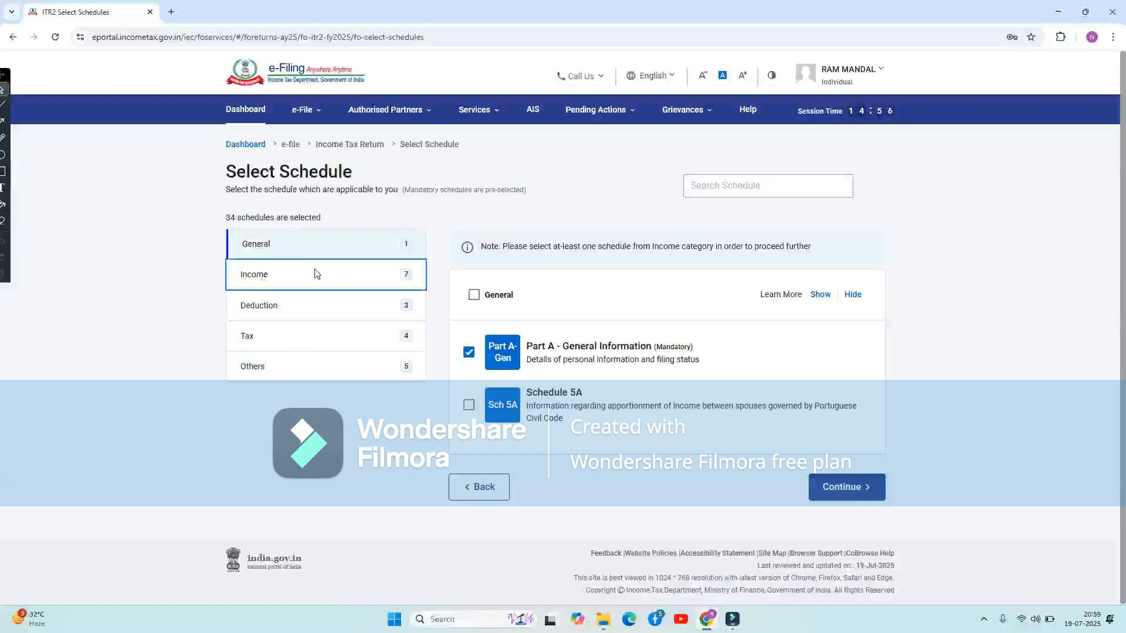
pyautogui.scroll(-5, 594, 520)
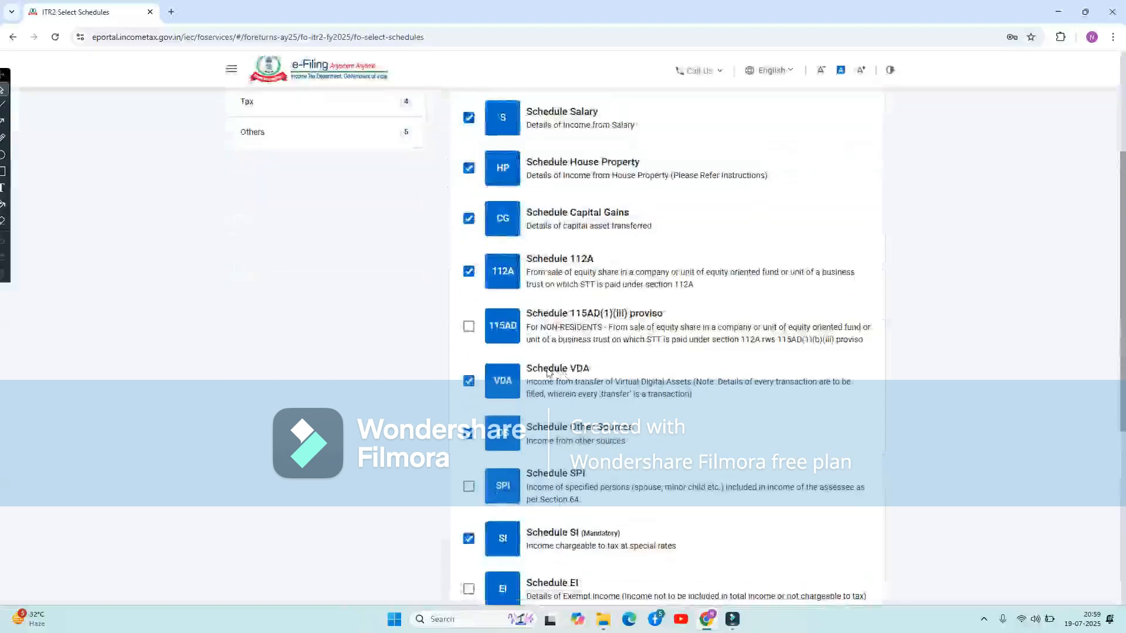
pyautogui.scroll(-5, 582, 437)
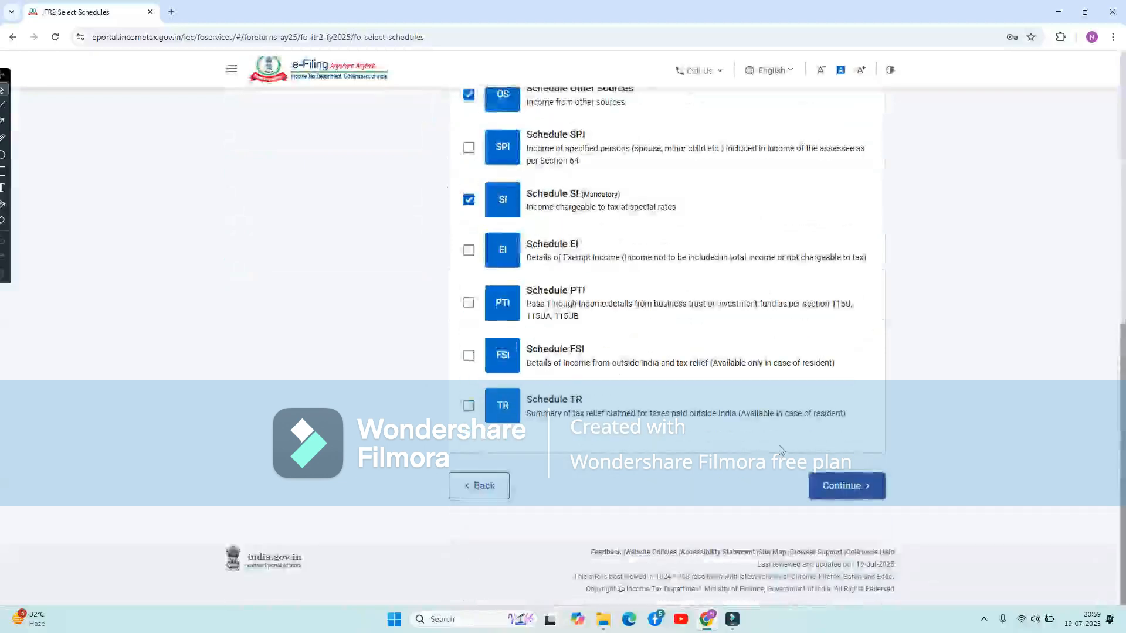
pyautogui.click(827, 487)
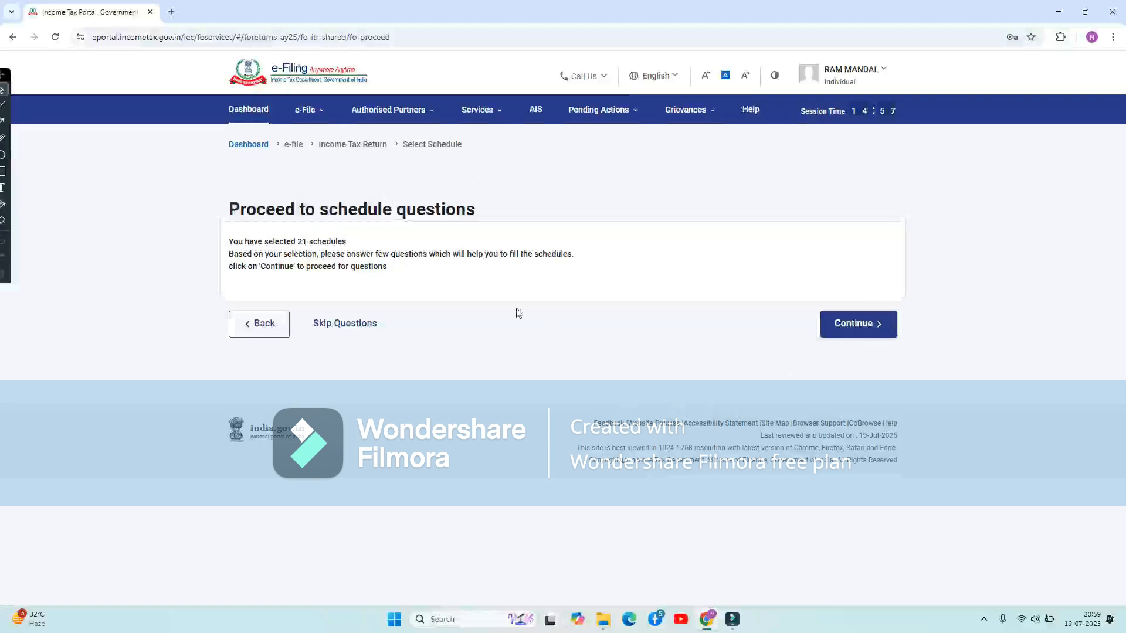
# Step: Proceed to the schedule questions and advance past General Info and Salary Exemption with their existing answers
pyautogui.click(854, 324)
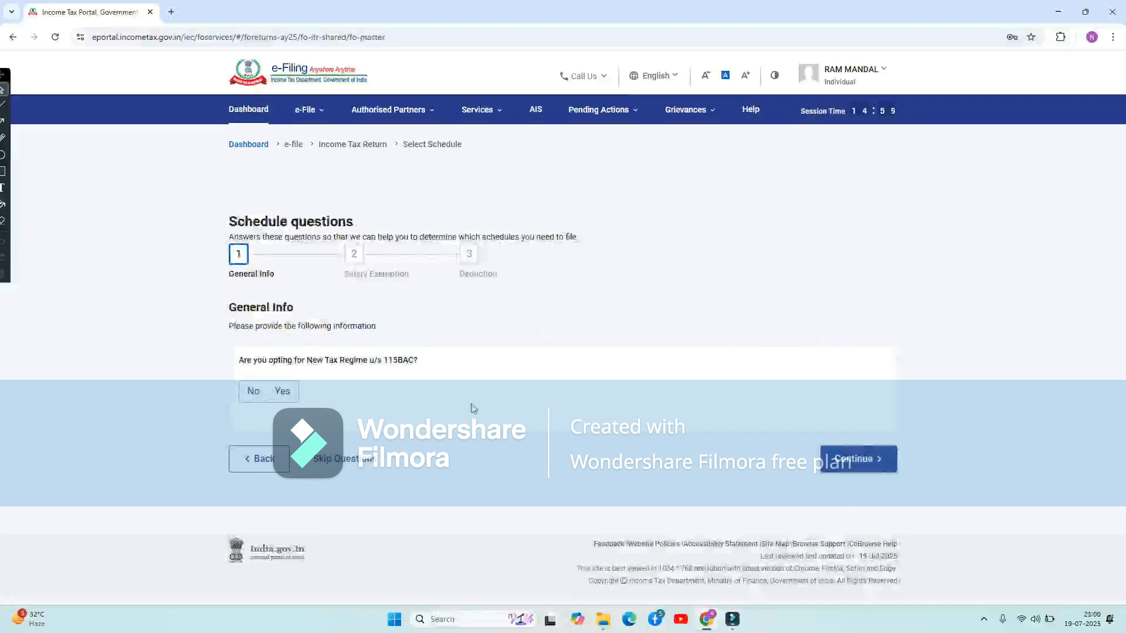
pyautogui.click(853, 462)
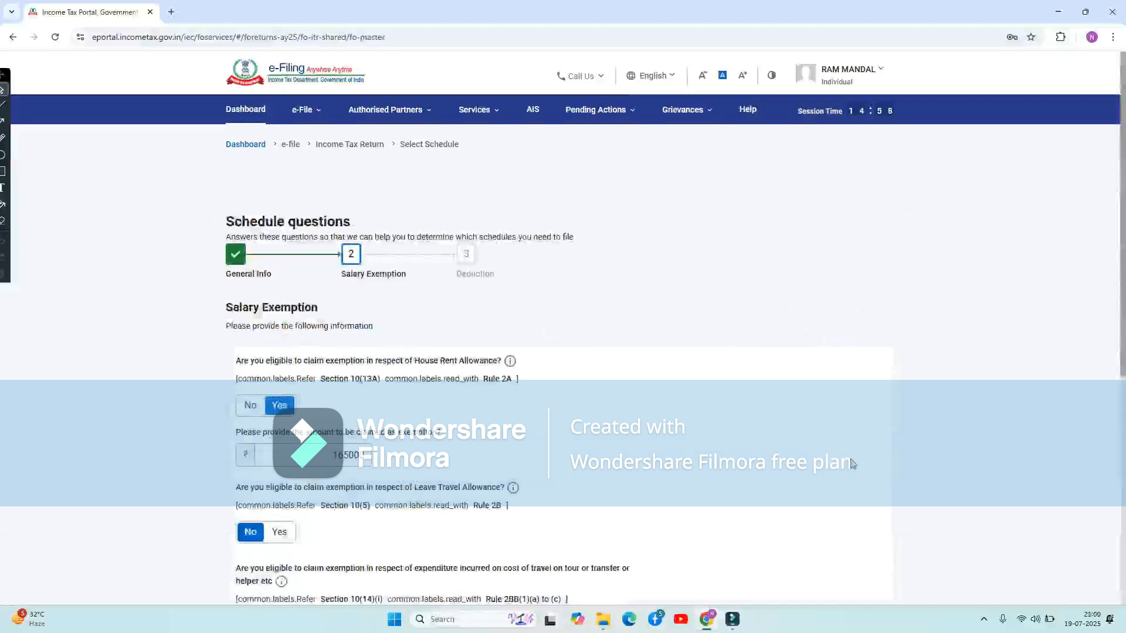
pyautogui.scroll(-5, 561, 452)
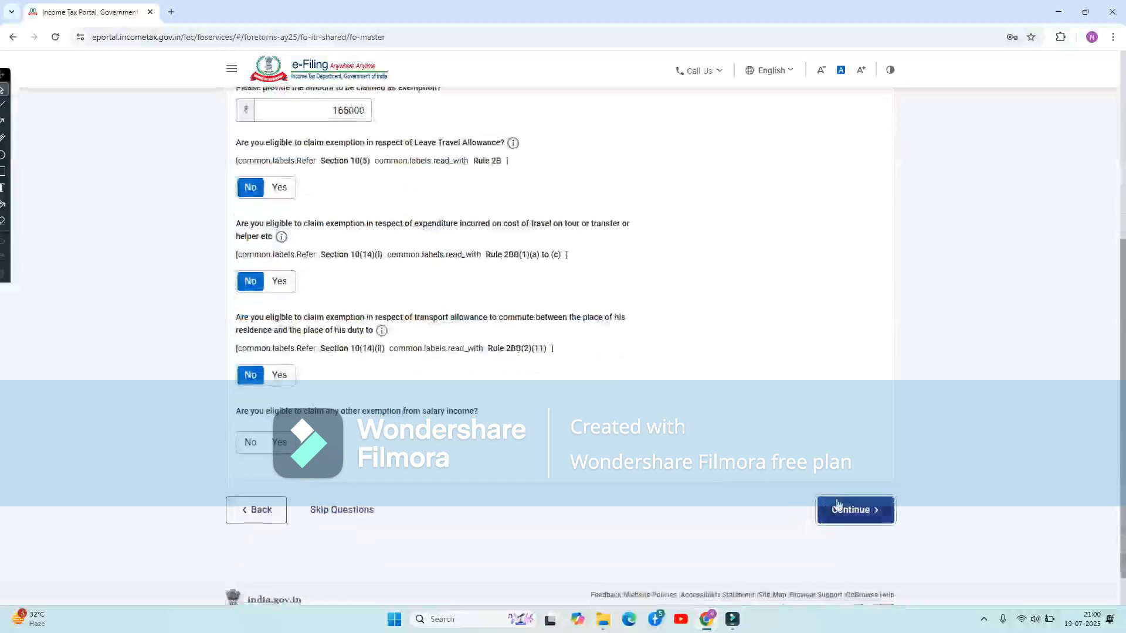
pyautogui.click(863, 510)
# Step: Try claiming the Section 80C and Section 80D deductions, then set both answers back to No
pyautogui.scroll(1, 544, 376)
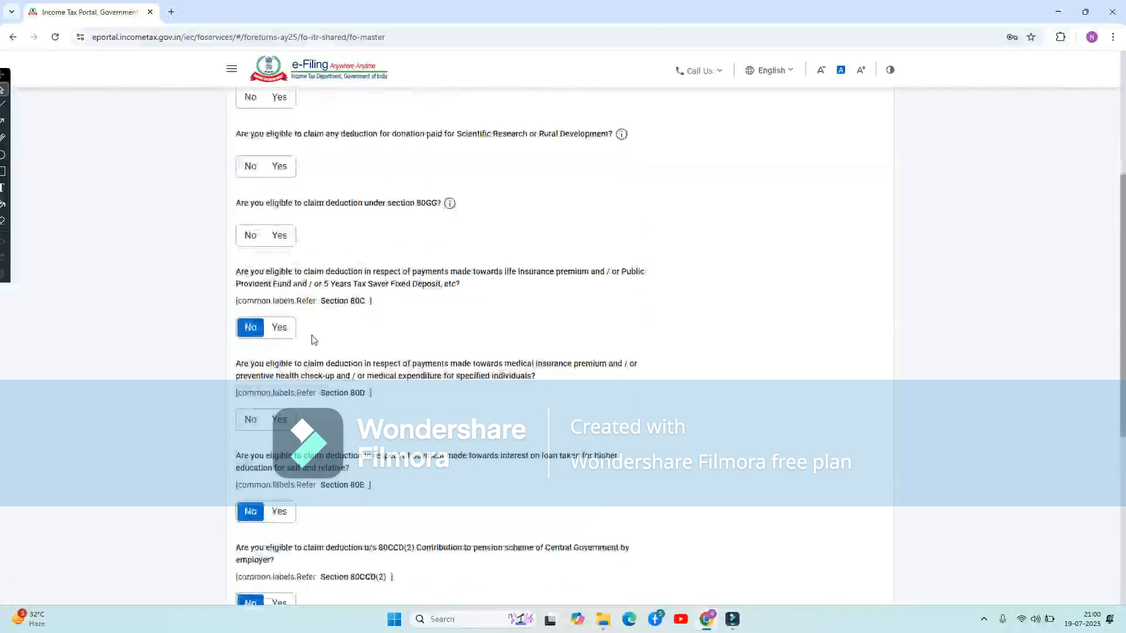
pyautogui.click(272, 332)
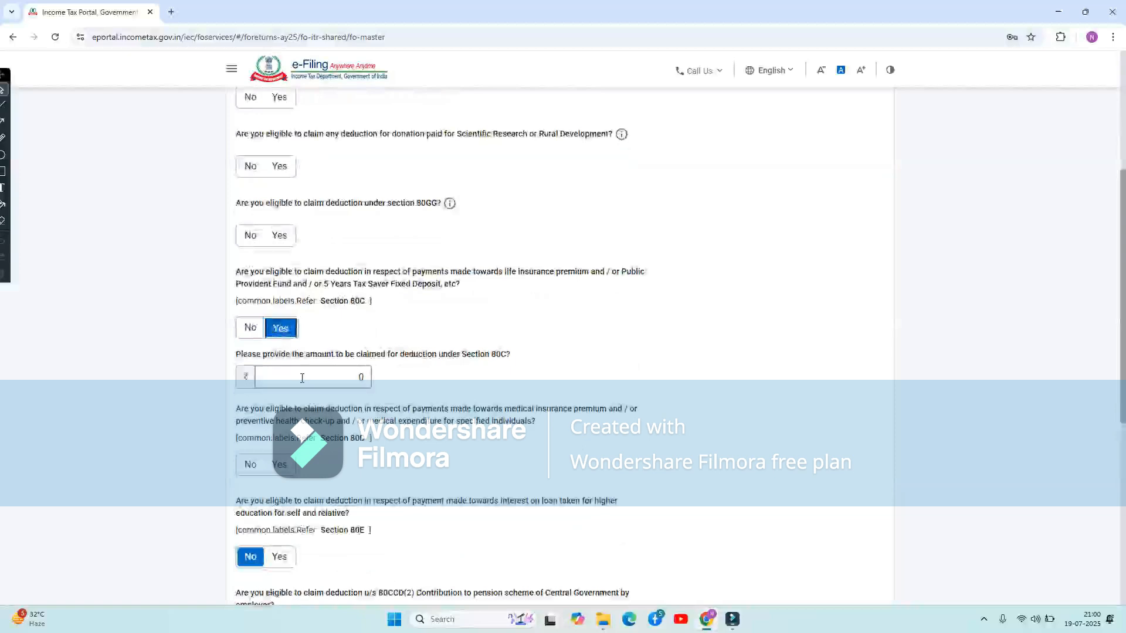
pyautogui.click(249, 329)
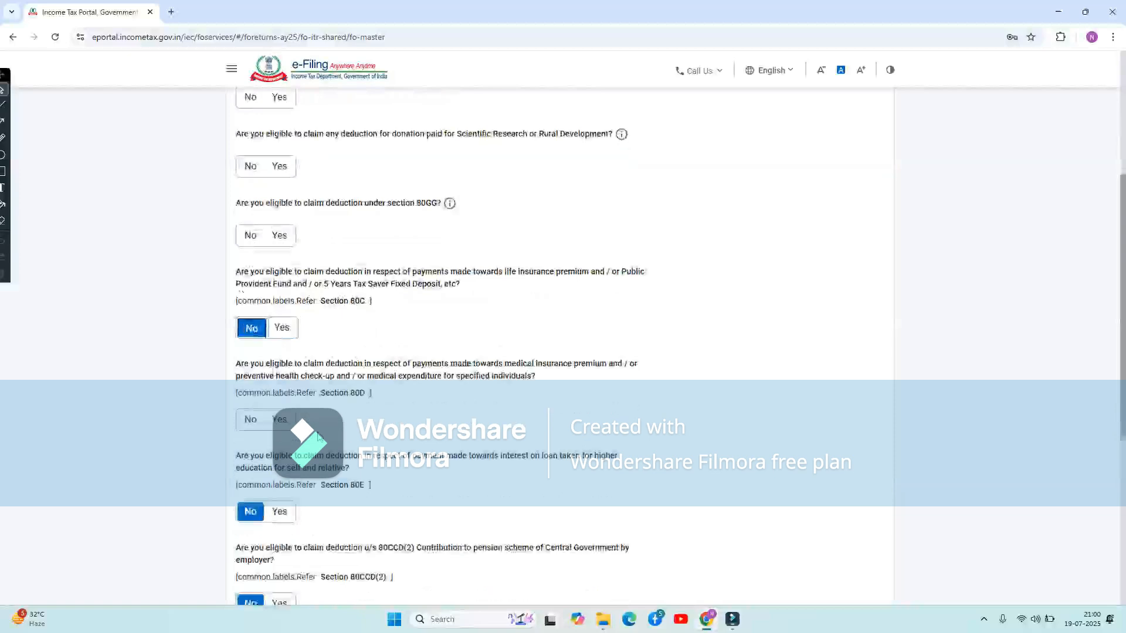
pyautogui.scroll(-1, 287, 349)
pyautogui.click(280, 349)
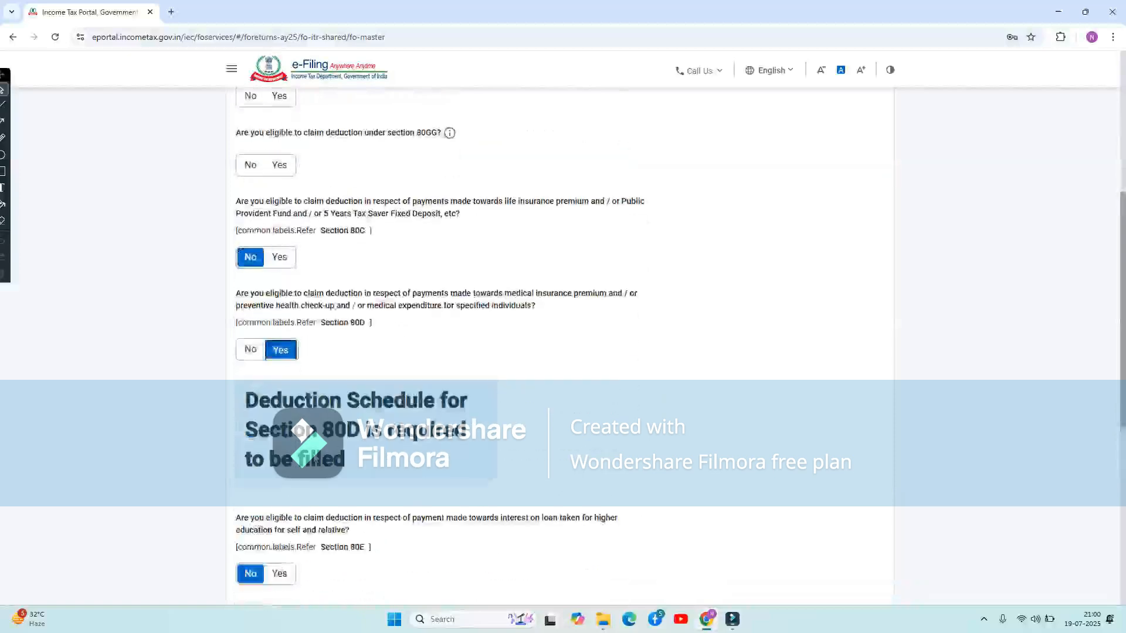
pyautogui.scroll(-2, 351, 369)
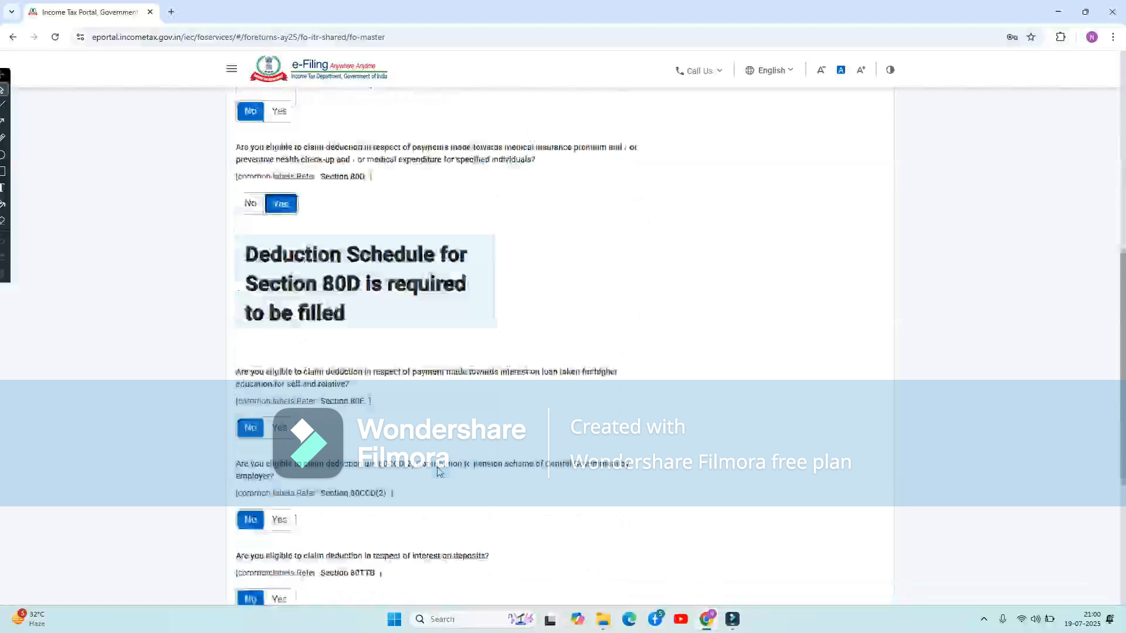
pyautogui.click(250, 195)
pyautogui.click(278, 197)
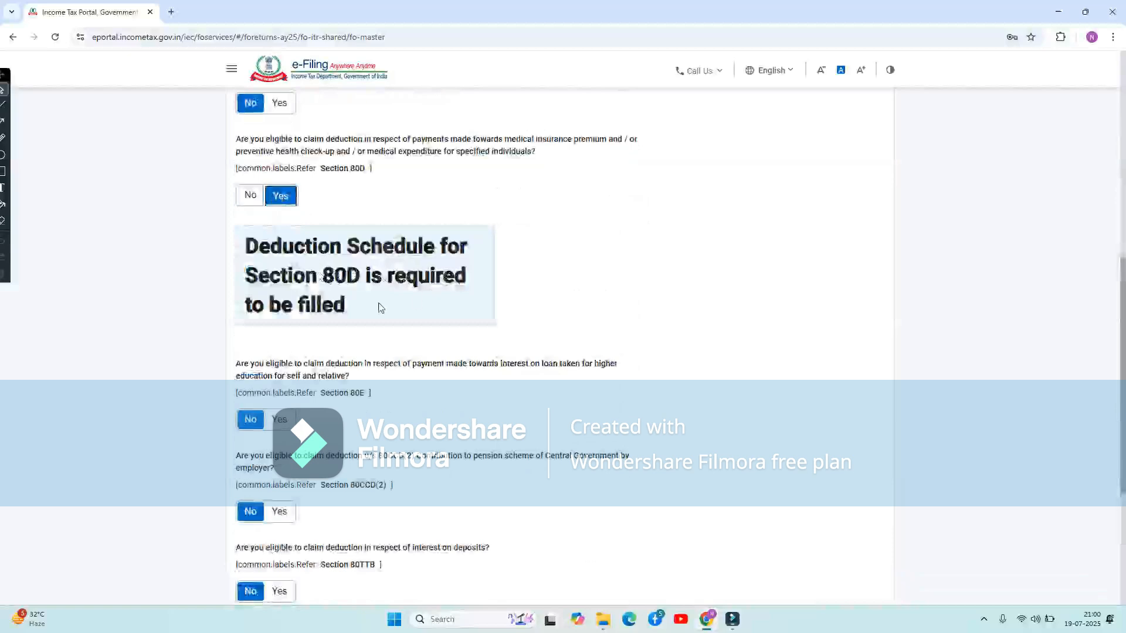
pyautogui.click(251, 196)
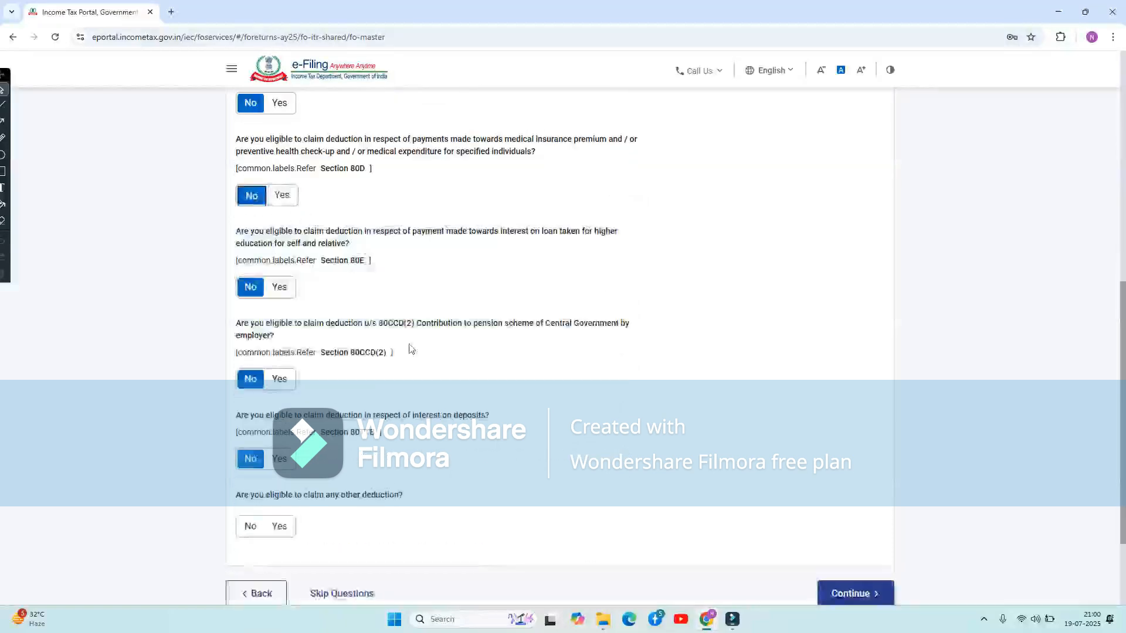
pyautogui.scroll(3, 409, 348)
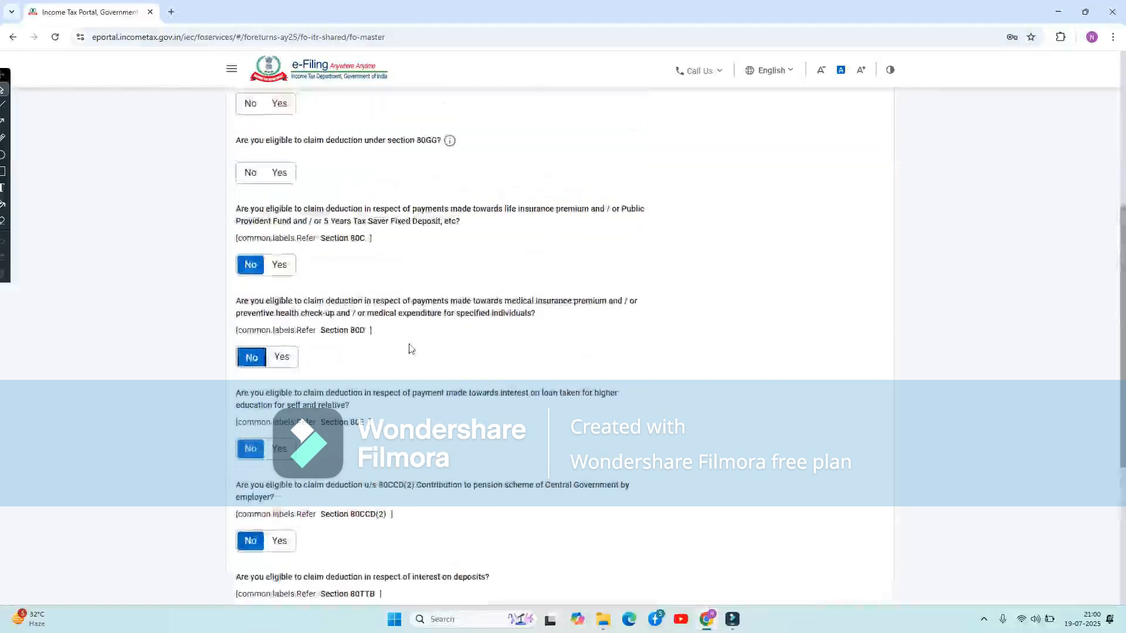
# Step: Answer Yes to the Section 80E and Section 80CCD(2) deductions without changing their amounts, and continue to the Return Summary
pyautogui.scroll(-4, 409, 348)
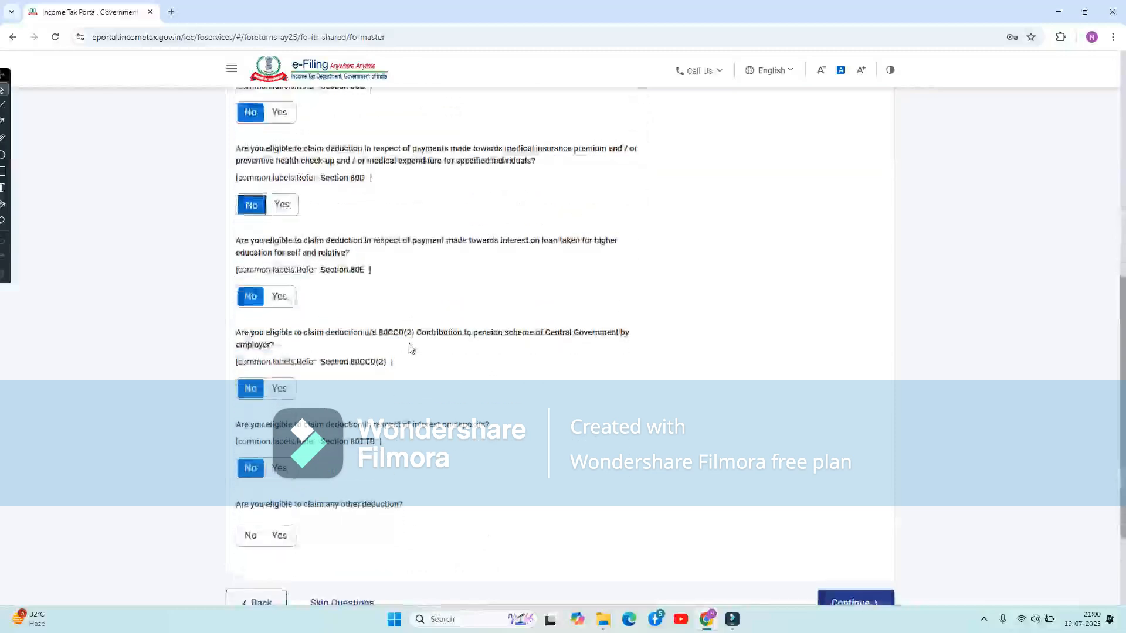
pyautogui.click(280, 223)
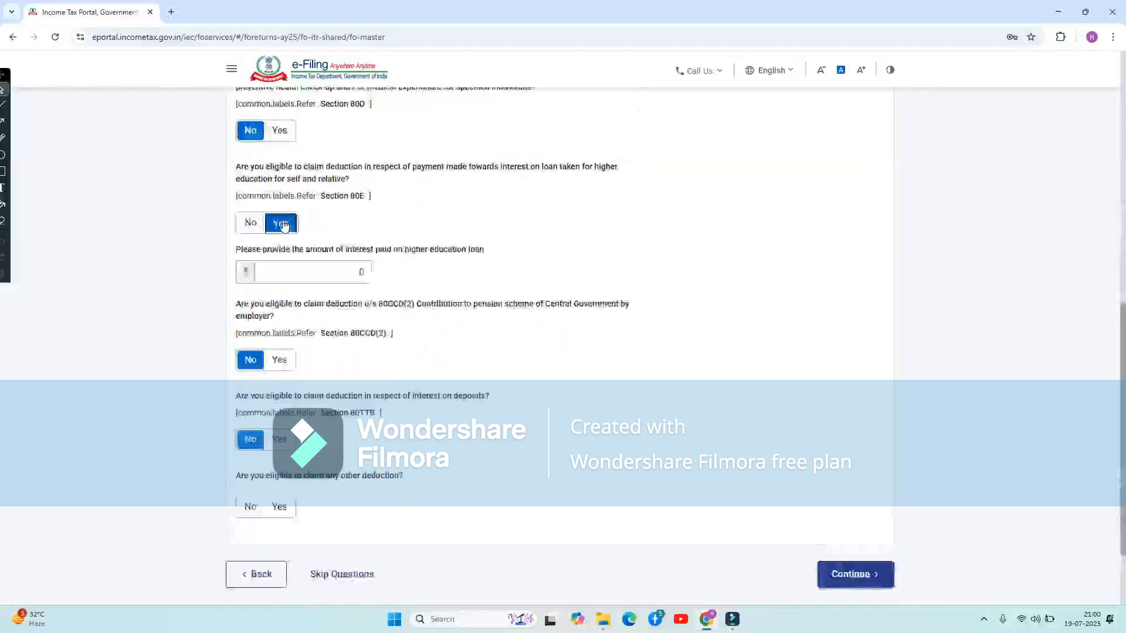
pyautogui.click(338, 281)
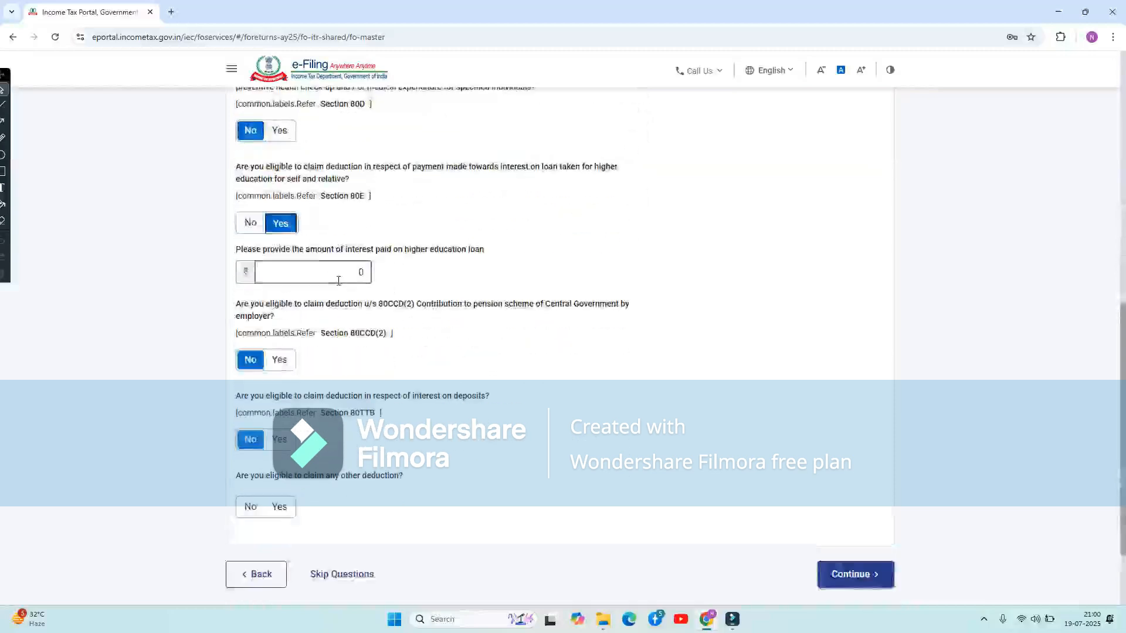
pyautogui.click(279, 360)
pyautogui.scroll(-3, 346, 401)
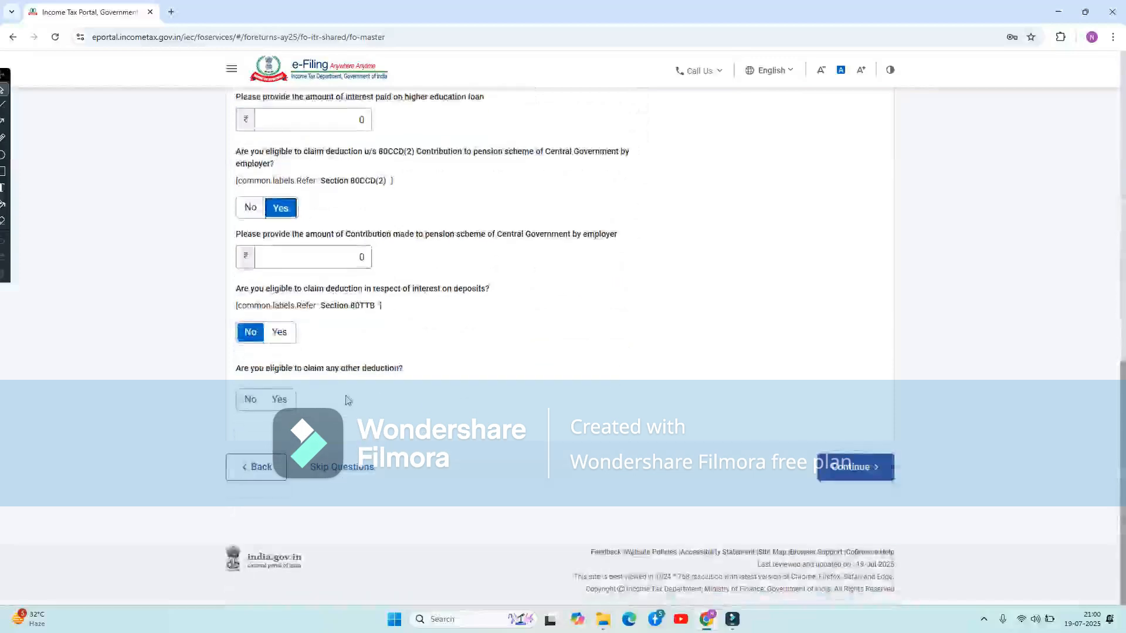
pyautogui.click(854, 468)
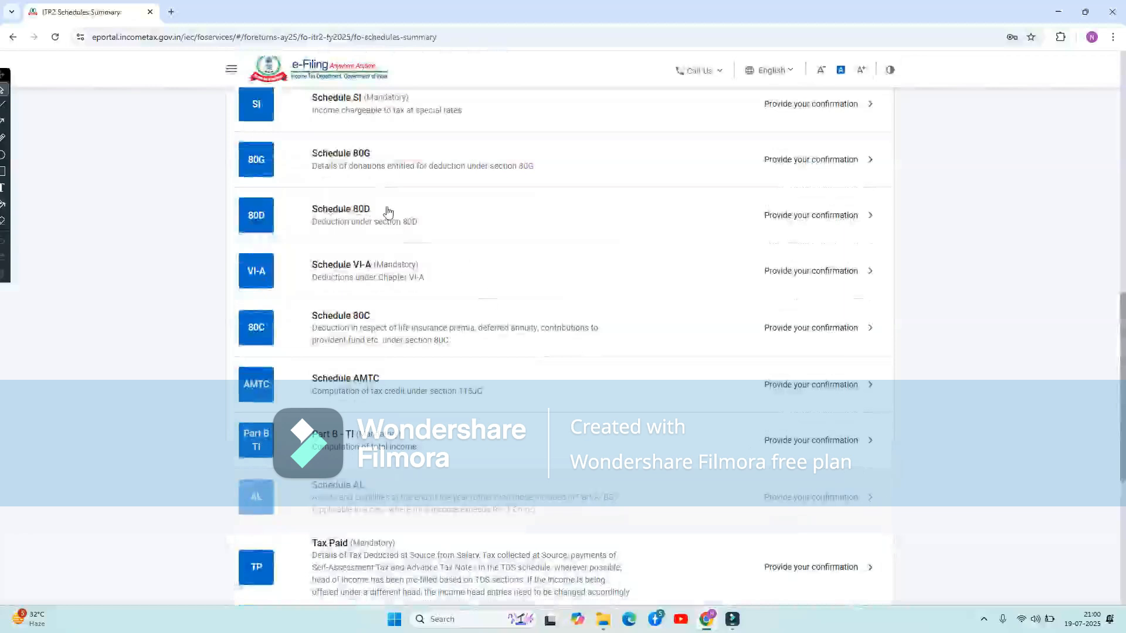
# Step: Open Schedule VDA from the list of schedules and acknowledge the notice about quarterly interest computation in Table F
pyautogui.scroll(4, 387, 214)
pyautogui.scroll(9, 427, 297)
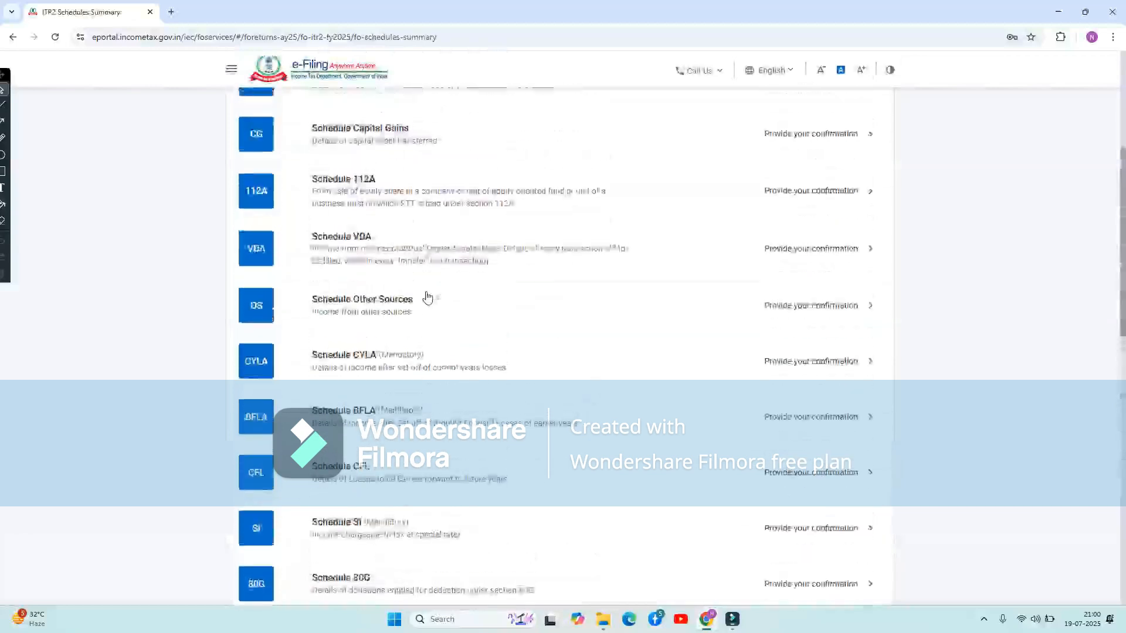
pyautogui.scroll(-5, 431, 298)
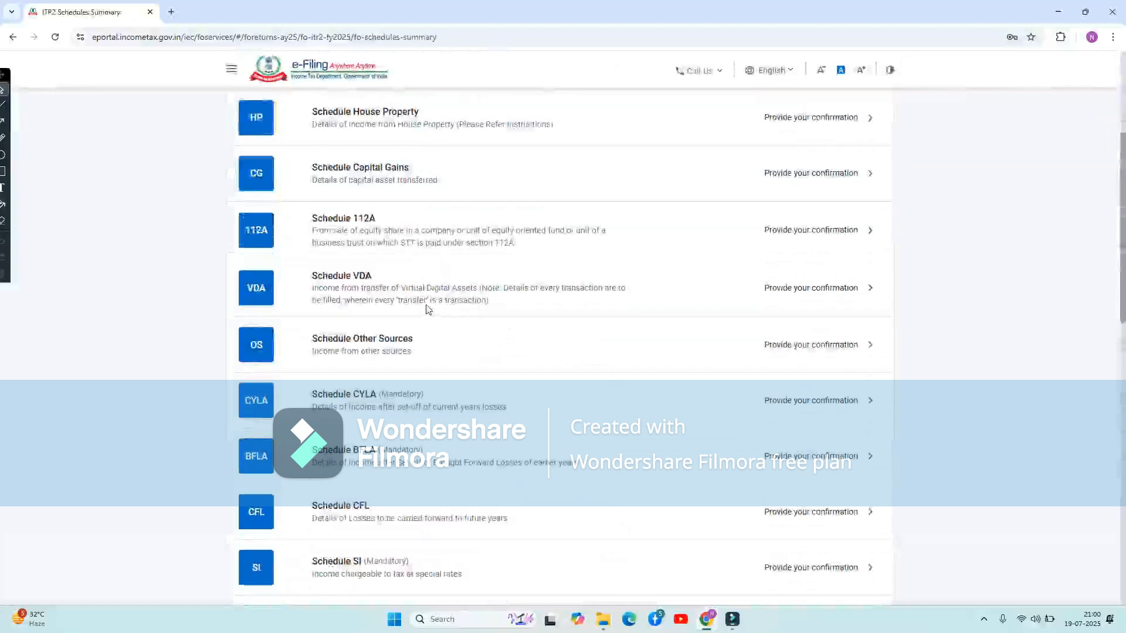
pyautogui.click(375, 288)
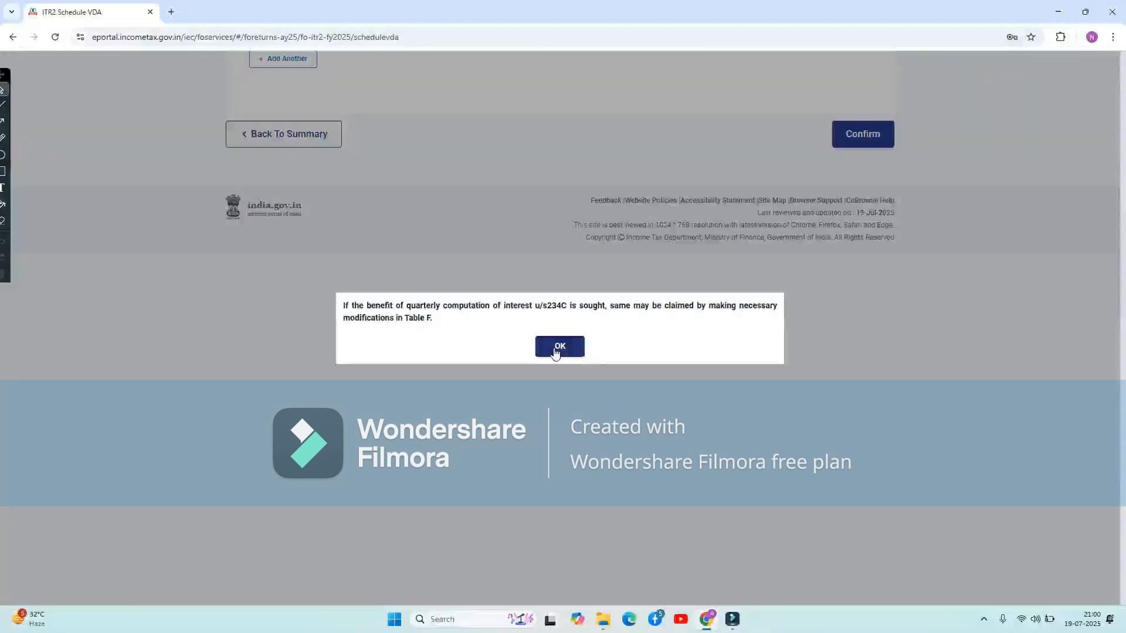
pyautogui.click(558, 347)
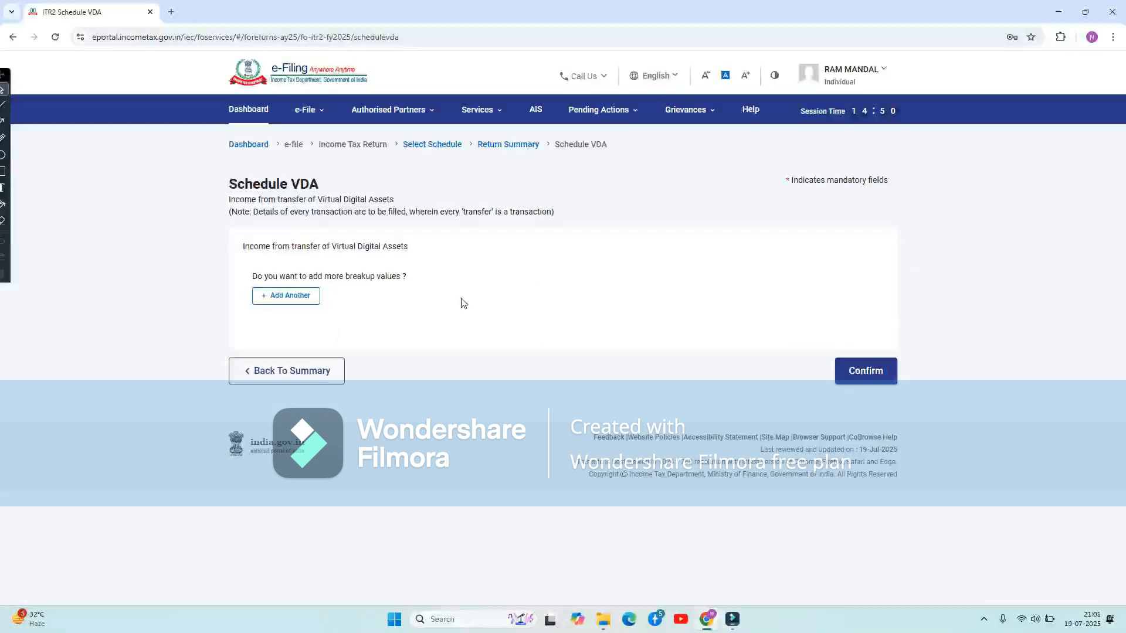
# Step: Add a Virtual Digital Assets transfer entry and set its date of acquisition to 19-Aug-2024
pyautogui.click(285, 296)
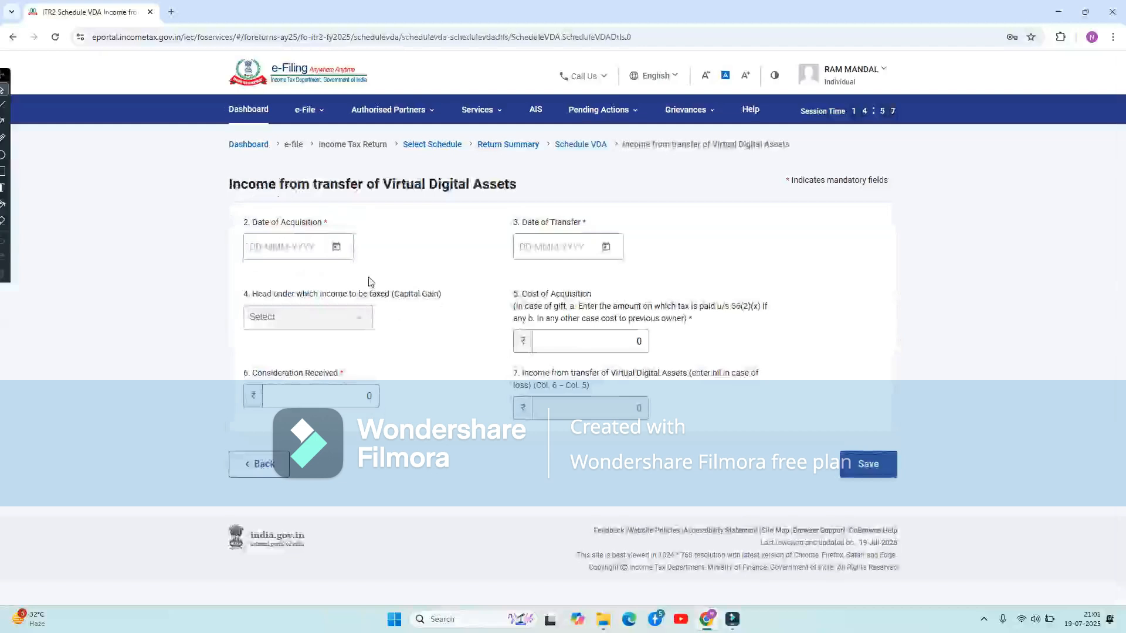
pyautogui.click(337, 249)
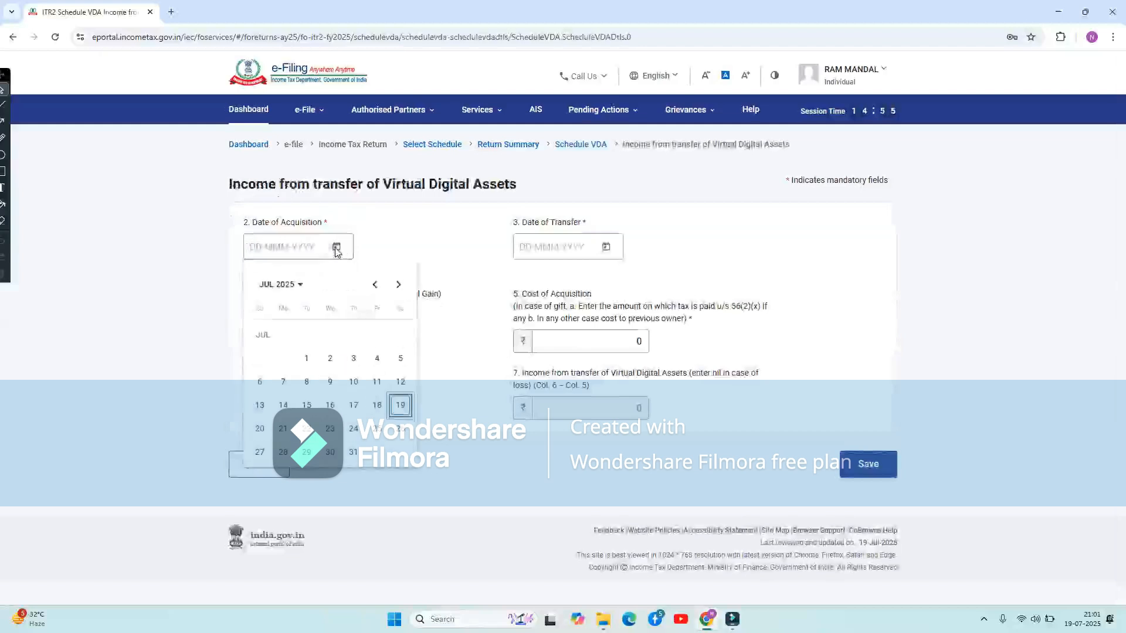
pyautogui.click(466, 374)
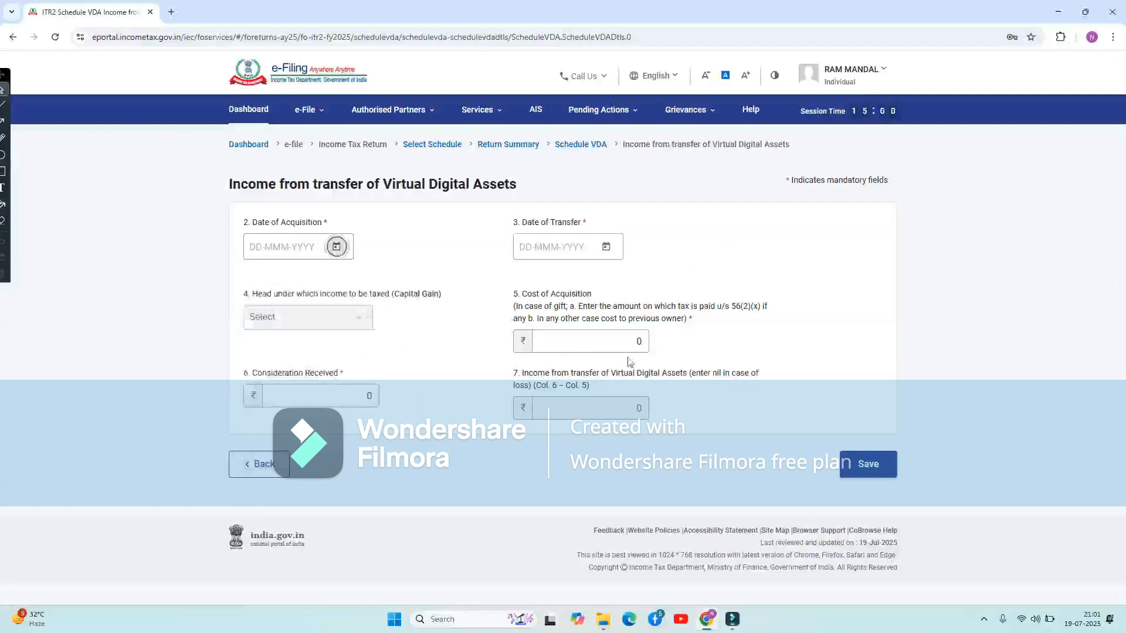
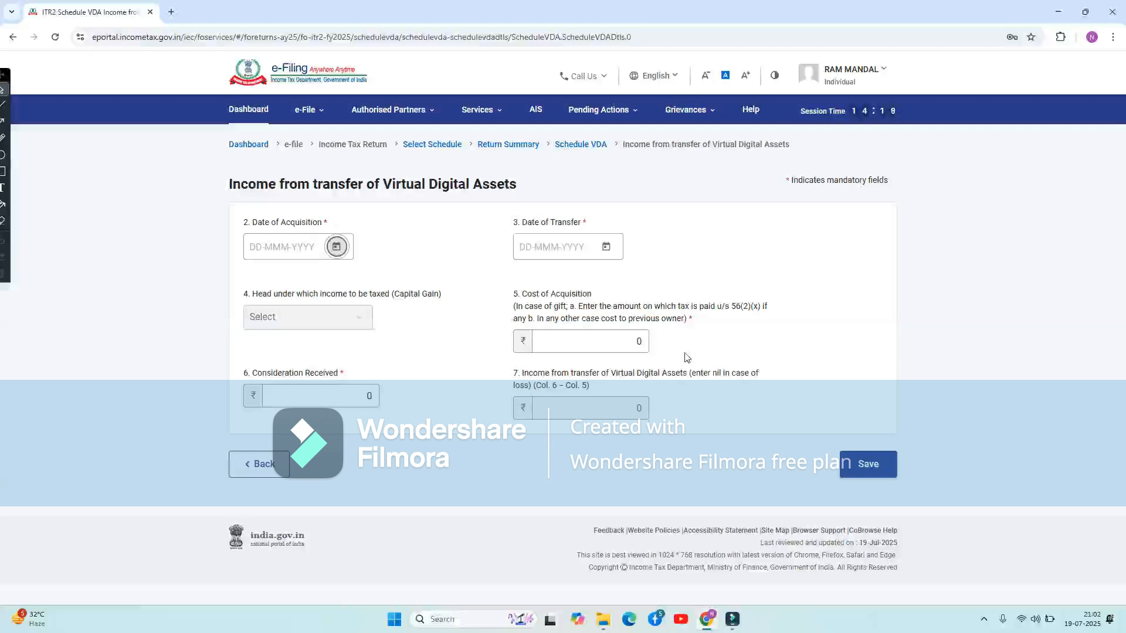
pyautogui.click(335, 248)
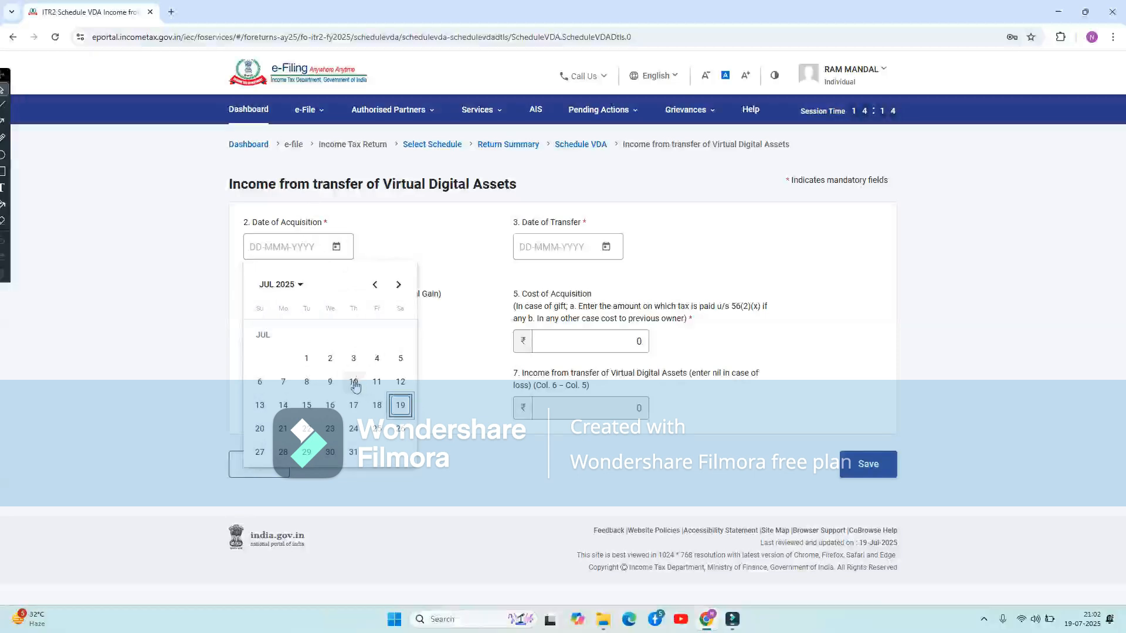
pyautogui.click(279, 284)
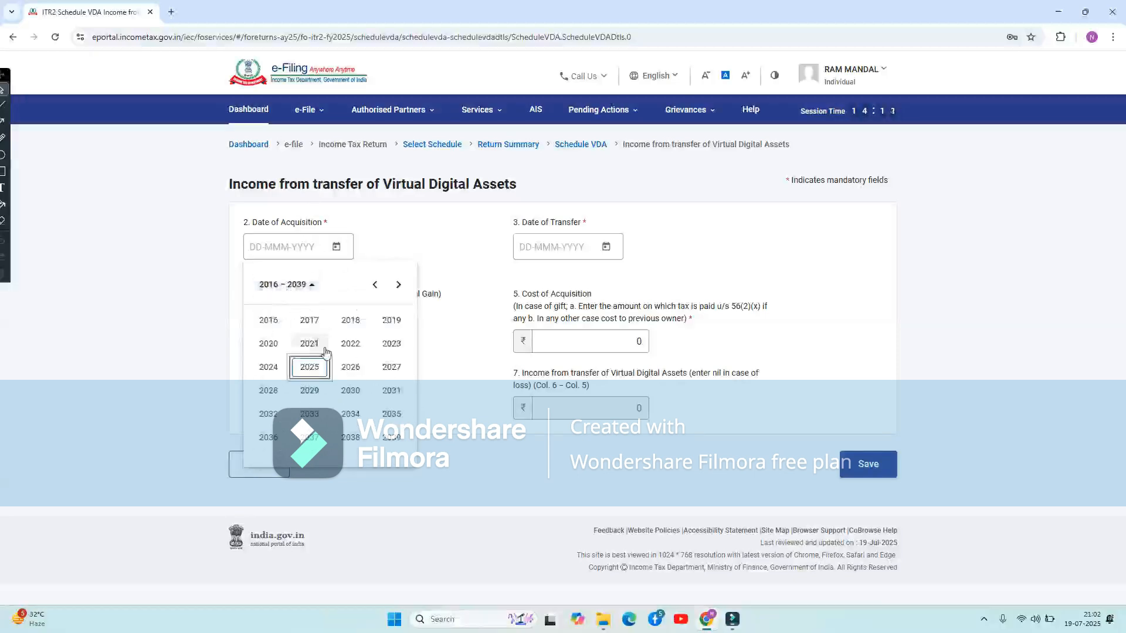
pyautogui.click(269, 369)
pyautogui.click(390, 368)
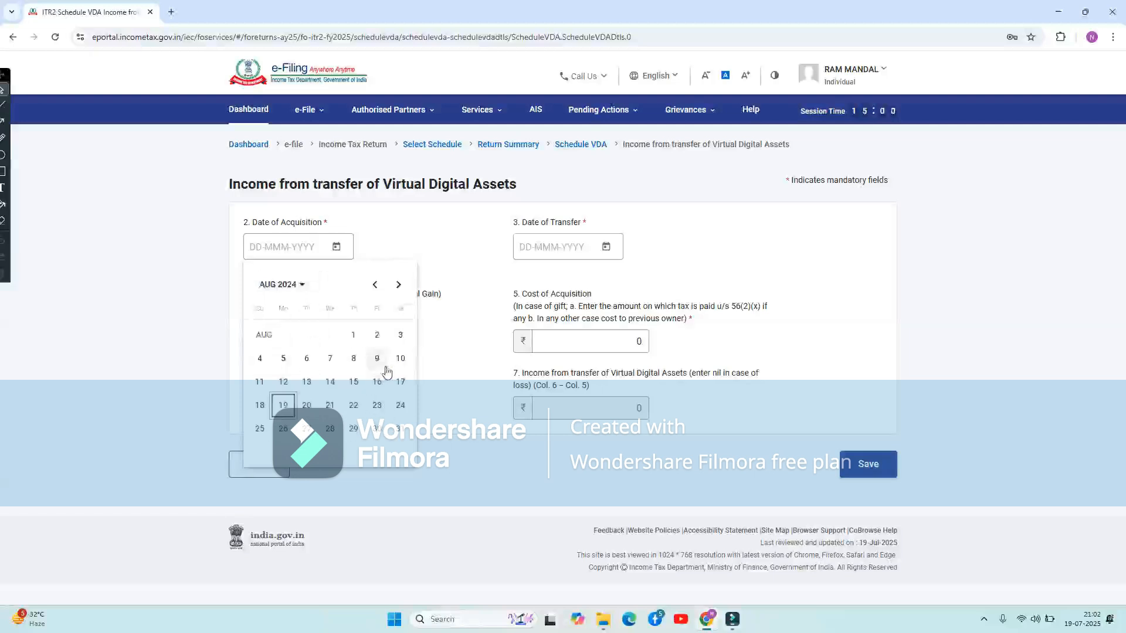
pyautogui.click(283, 405)
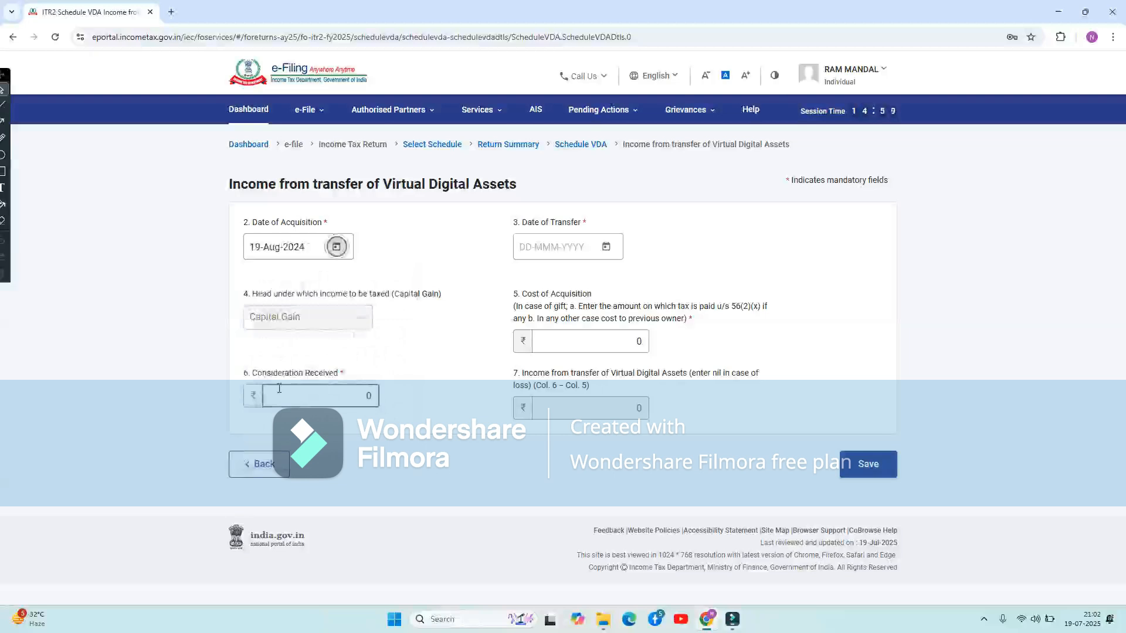
# Step: Set the date of transfer of the Virtual Digital Assets entry to 14-Jan-2025
pyautogui.click(606, 247)
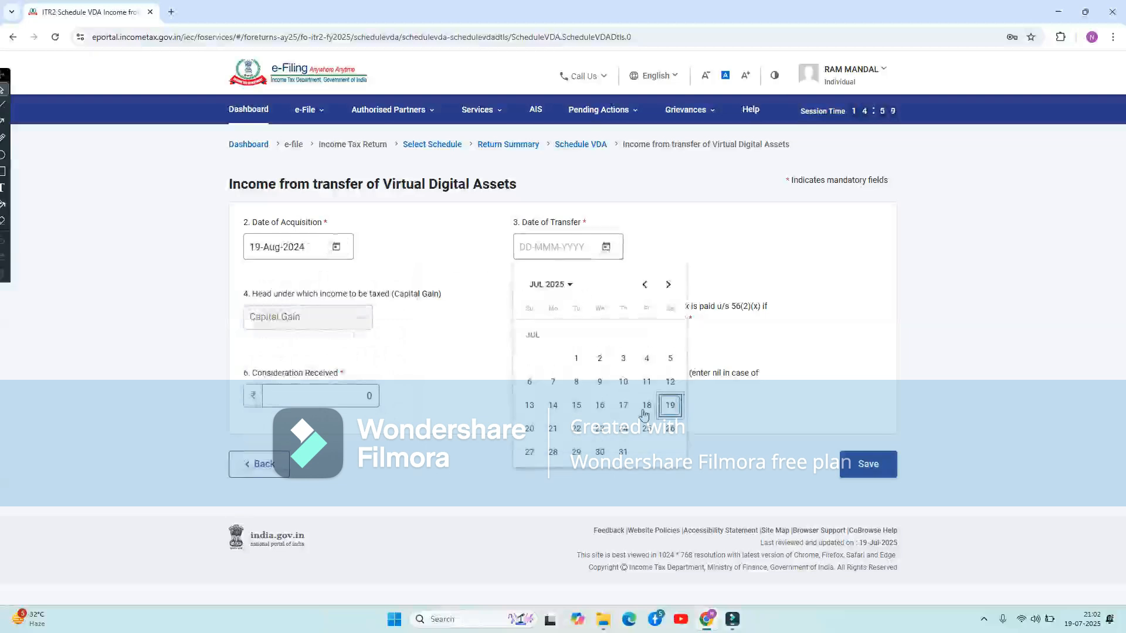
pyautogui.click(564, 284)
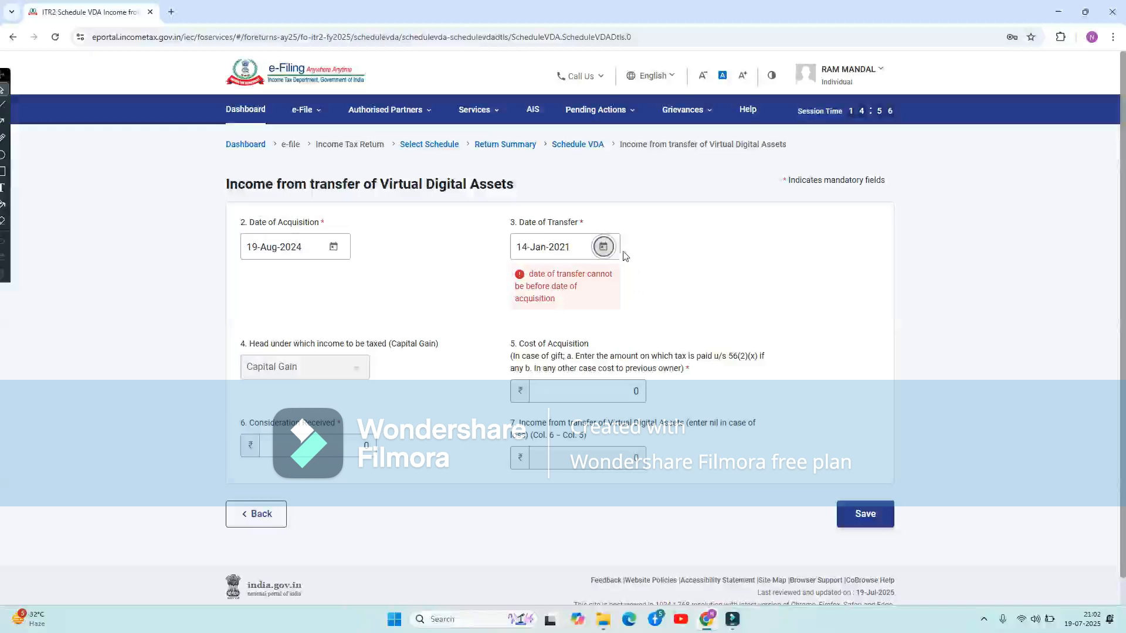
pyautogui.click(603, 246)
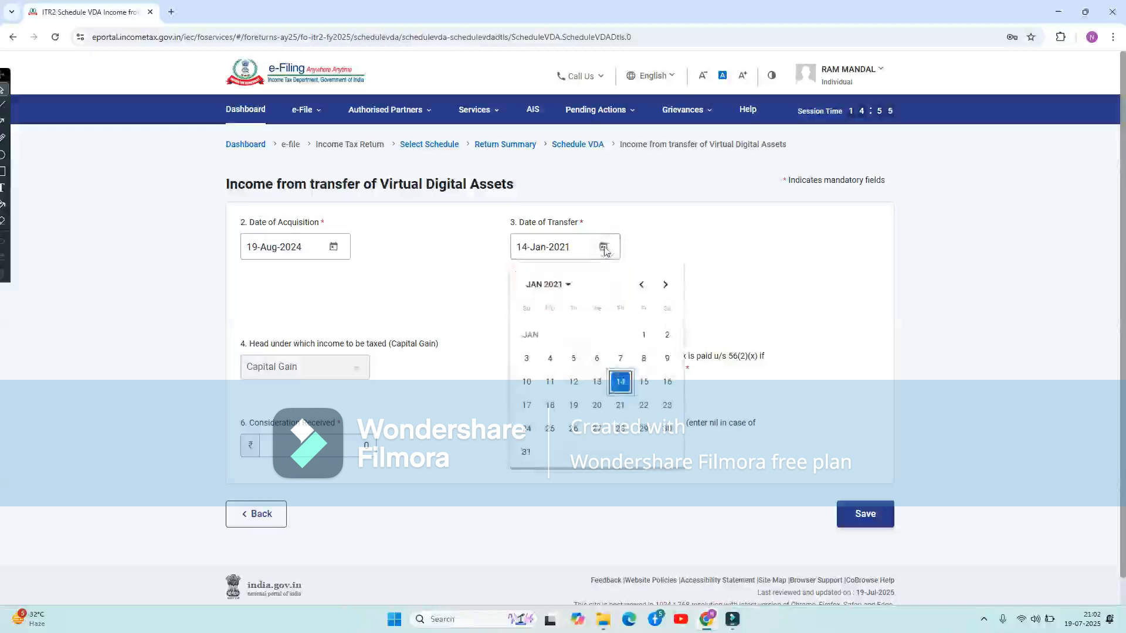
pyautogui.click(560, 285)
pyautogui.click(571, 286)
pyautogui.click(572, 286)
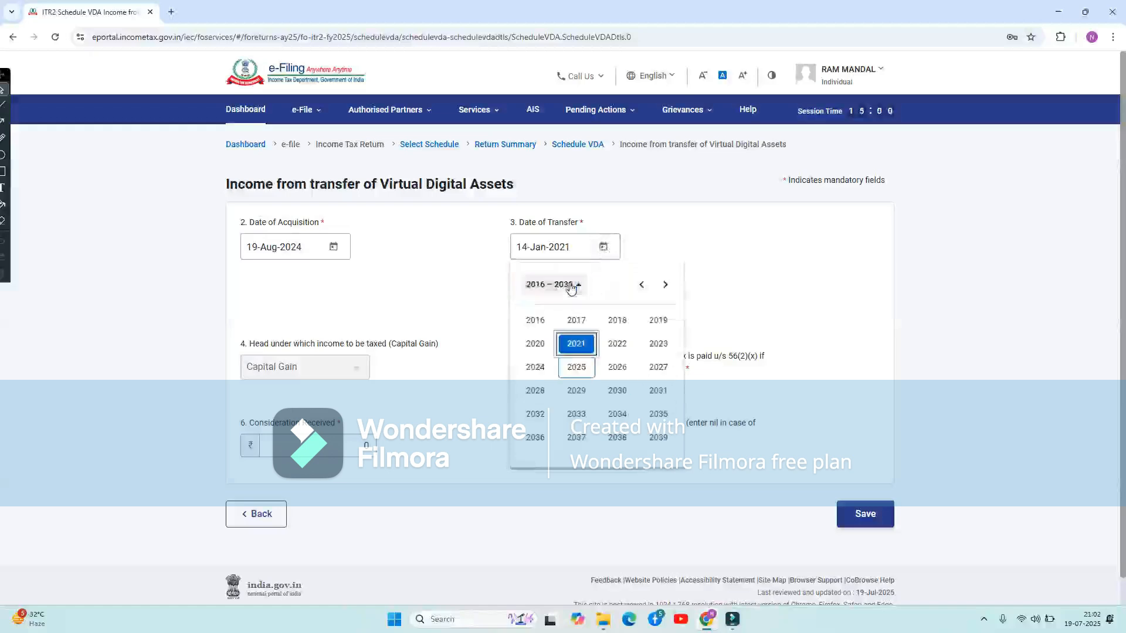
pyautogui.click(577, 367)
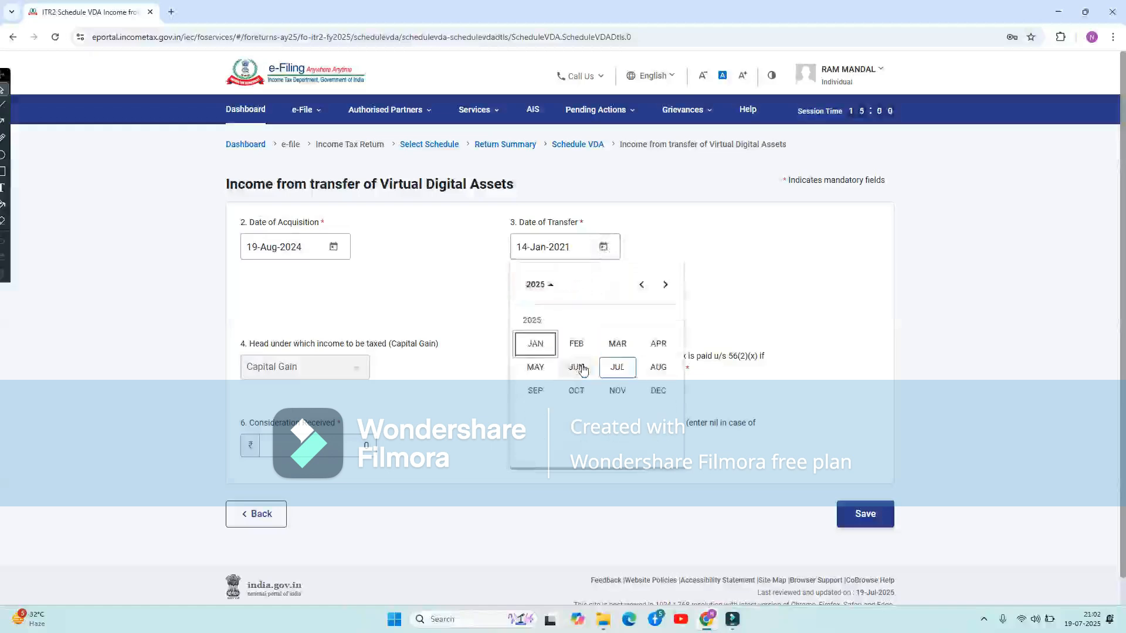
pyautogui.click(550, 347)
pyautogui.click(575, 382)
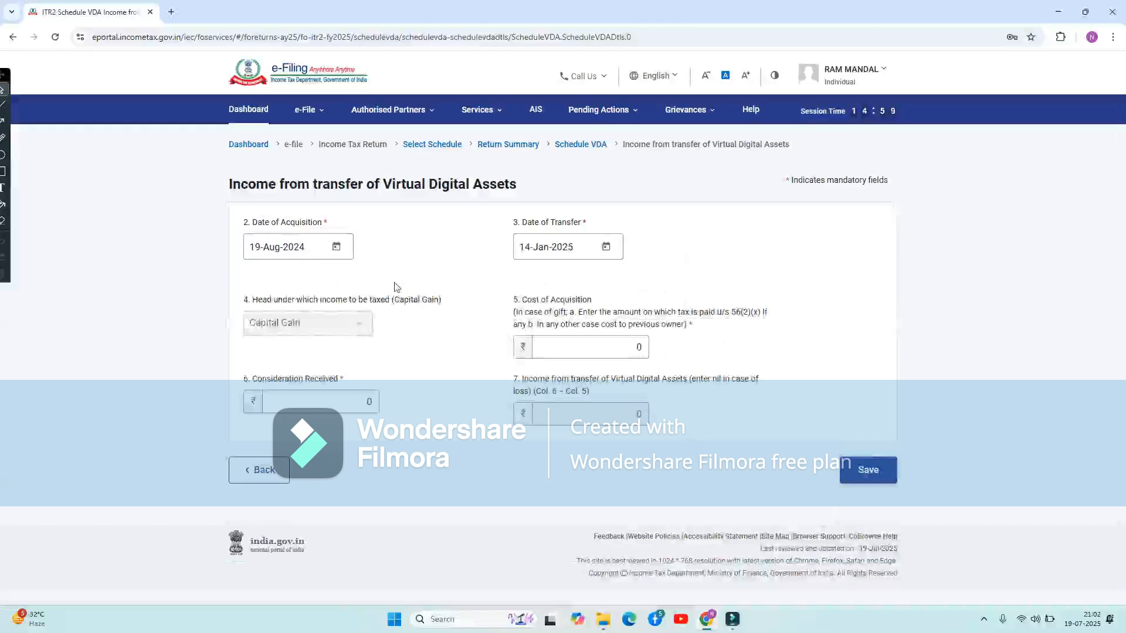
pyautogui.doubleClick(328, 327)
pyautogui.click(415, 353)
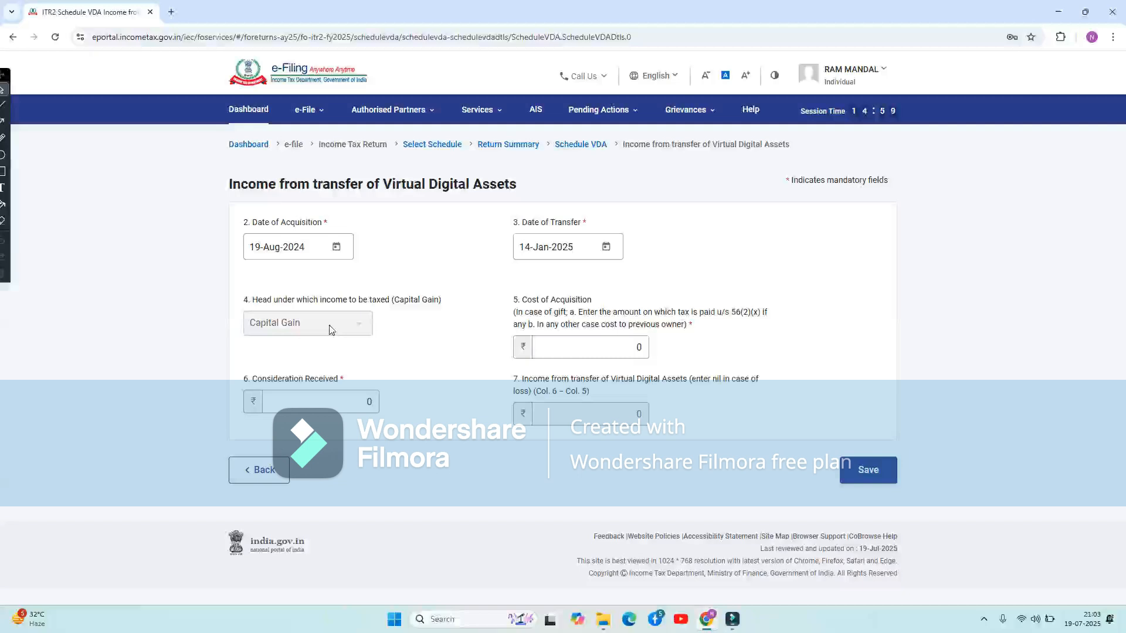
pyautogui.moveTo(513, 300); pyautogui.dragTo(593, 299)
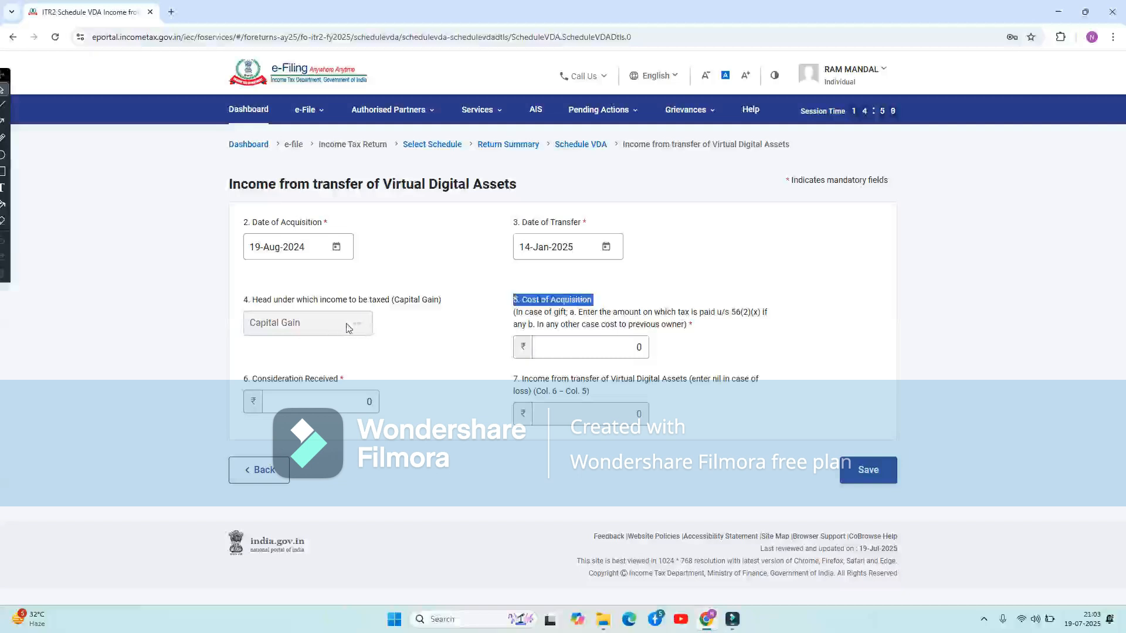
pyautogui.click(405, 345)
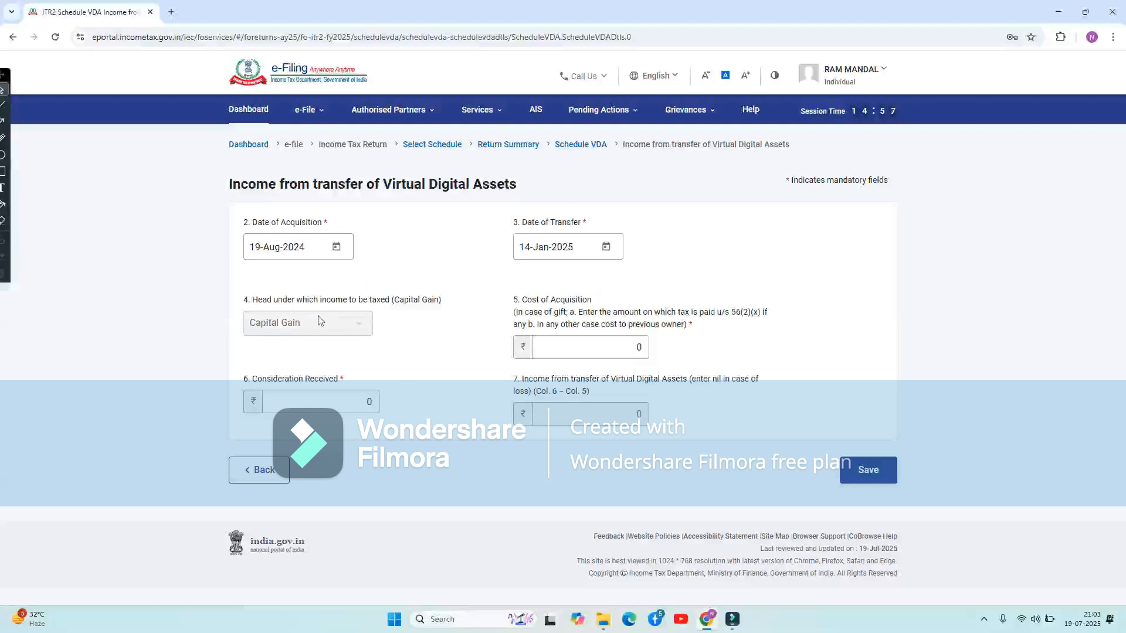
# Step: Set the cost of acquisition of the Virtual Digital Assets entry to 40000
pyautogui.click(596, 342)
pyautogui.click(596, 342)
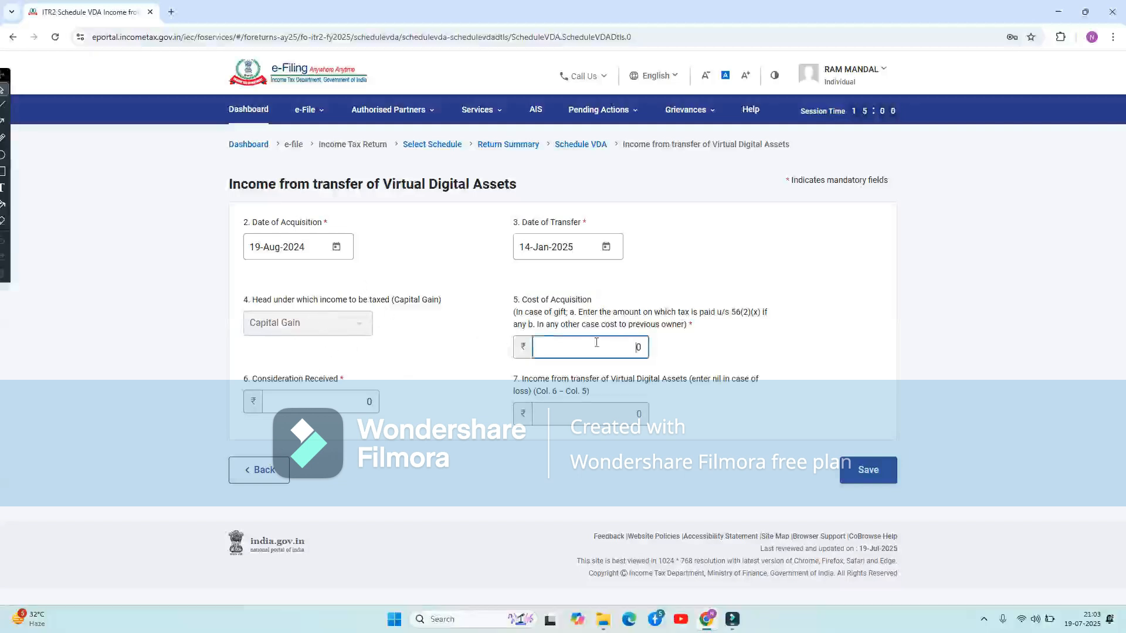
pyautogui.click(350, 341)
pyautogui.click(644, 351)
pyautogui.press('BackSpace')
pyautogui.write('40000')
pyautogui.click(755, 387)
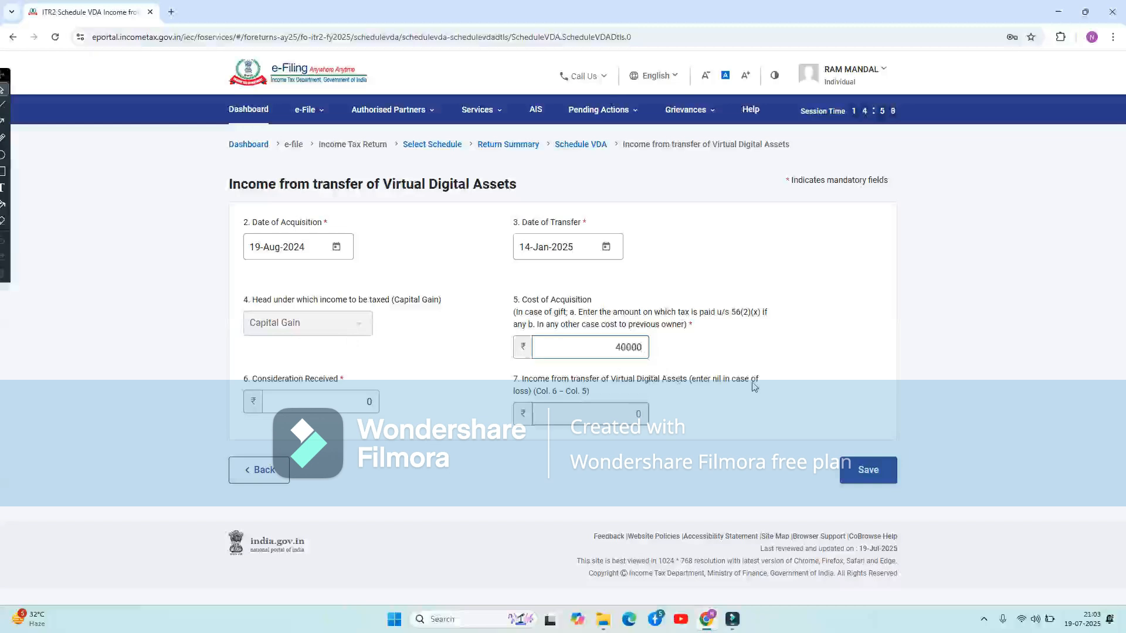
# Step: Set the consideration received for the Virtual Digital Assets transfer to 70000
pyautogui.doubleClick(370, 402)
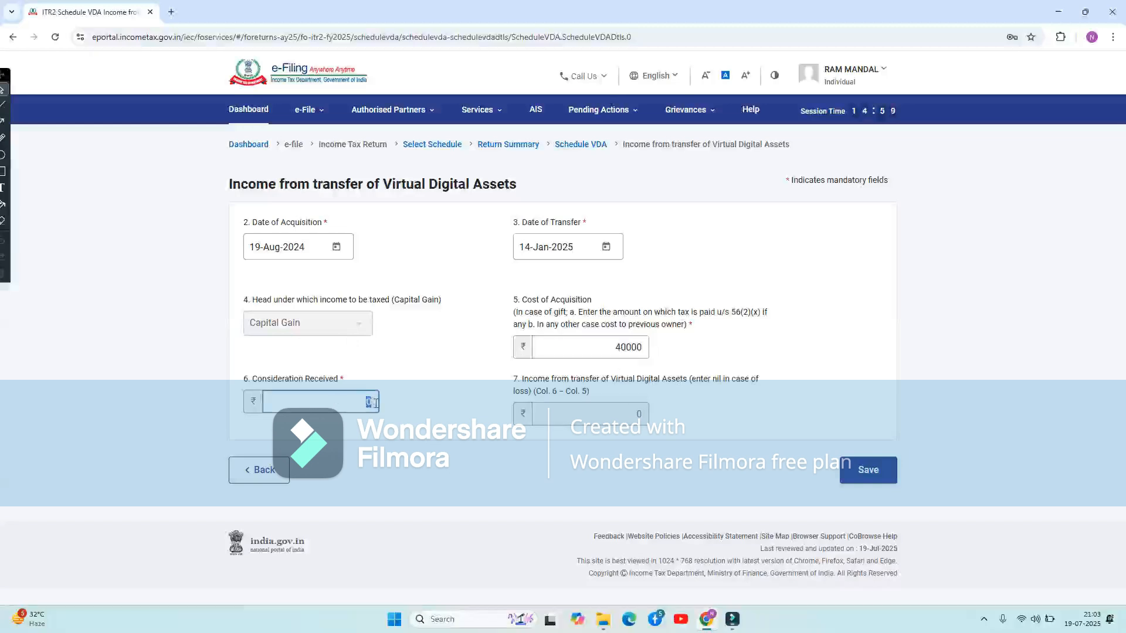
pyautogui.write('70000')
pyautogui.click(502, 457)
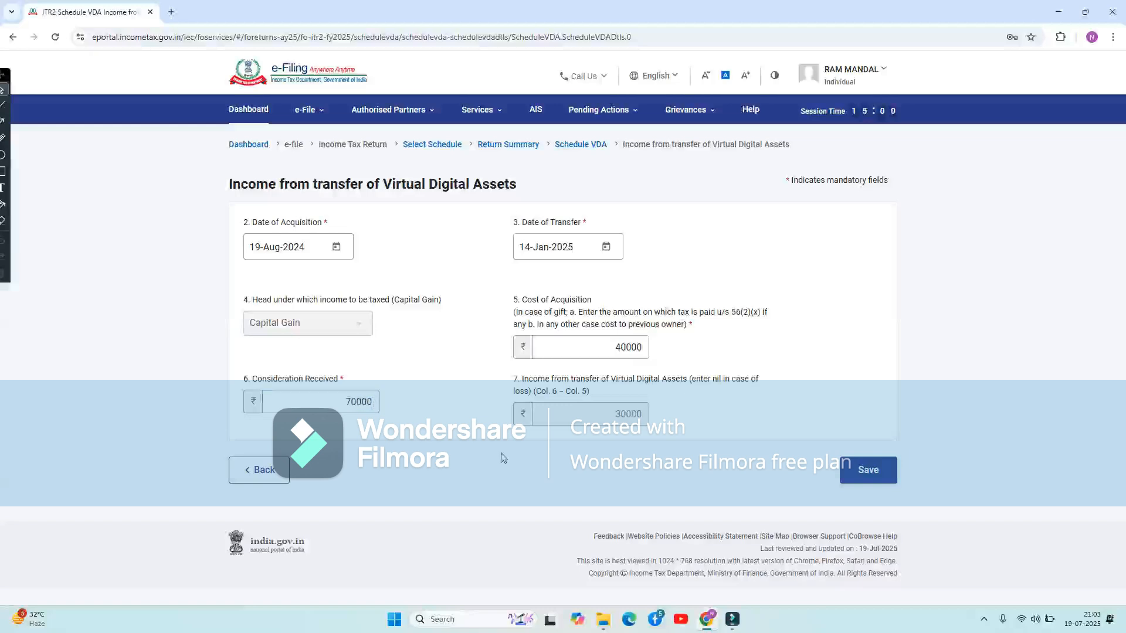
# Step: Try 20000 as the consideration received, below the cost of acquisition, and restore the amount to 70000
pyautogui.doubleClick(364, 402)
pyautogui.write('20000')
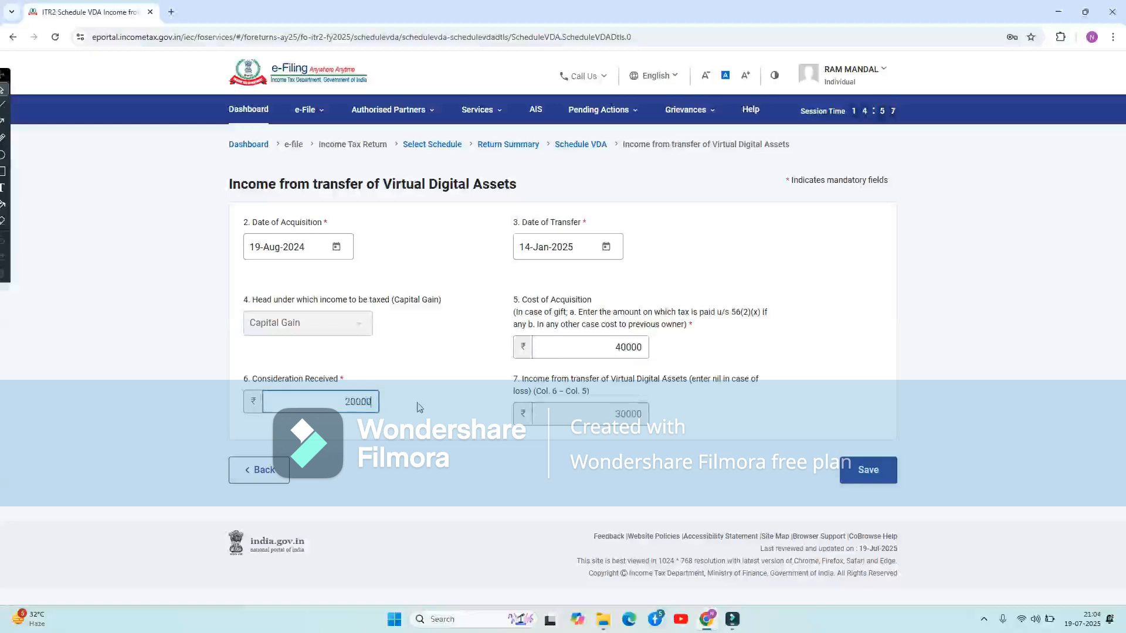
pyautogui.click(472, 408)
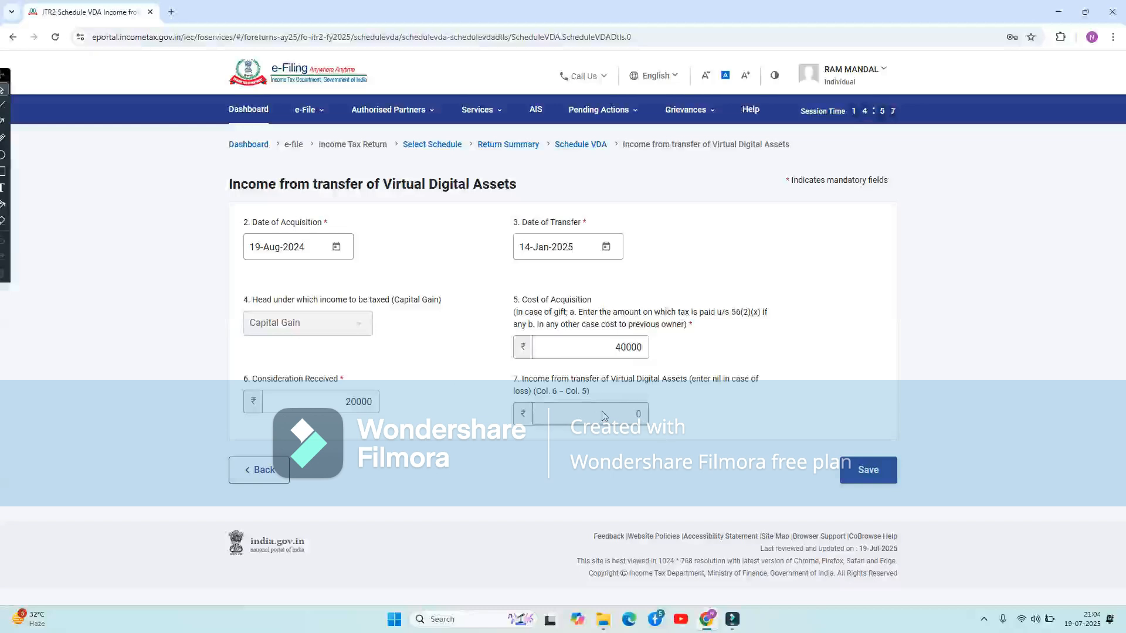
pyautogui.moveTo(341, 402); pyautogui.dragTo(392, 400)
pyautogui.write('7')
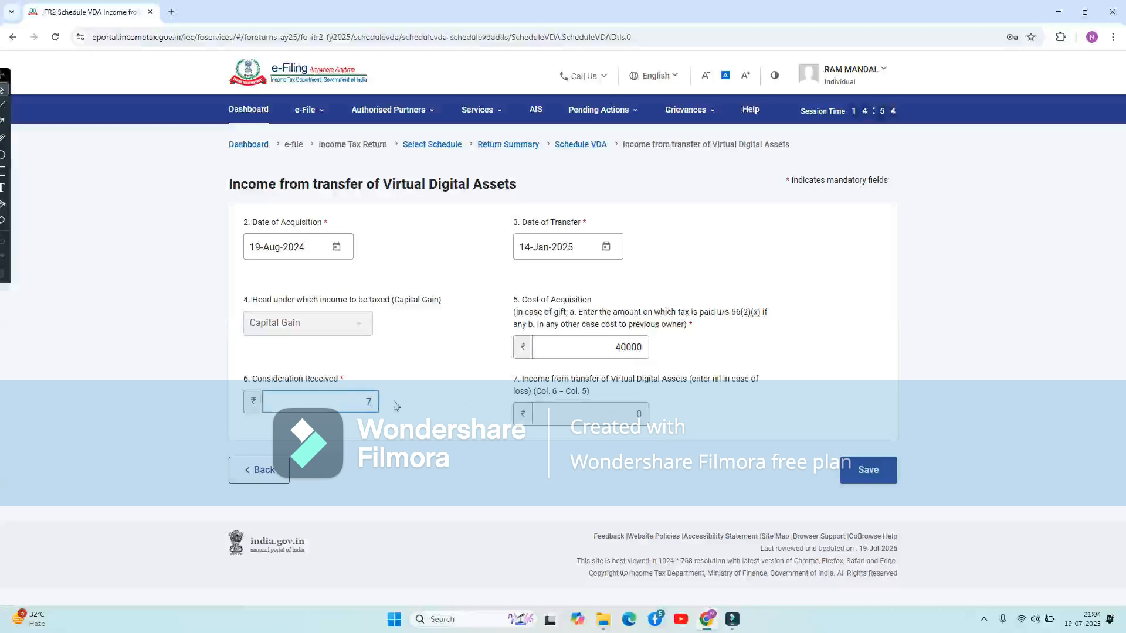
pyautogui.click(533, 467)
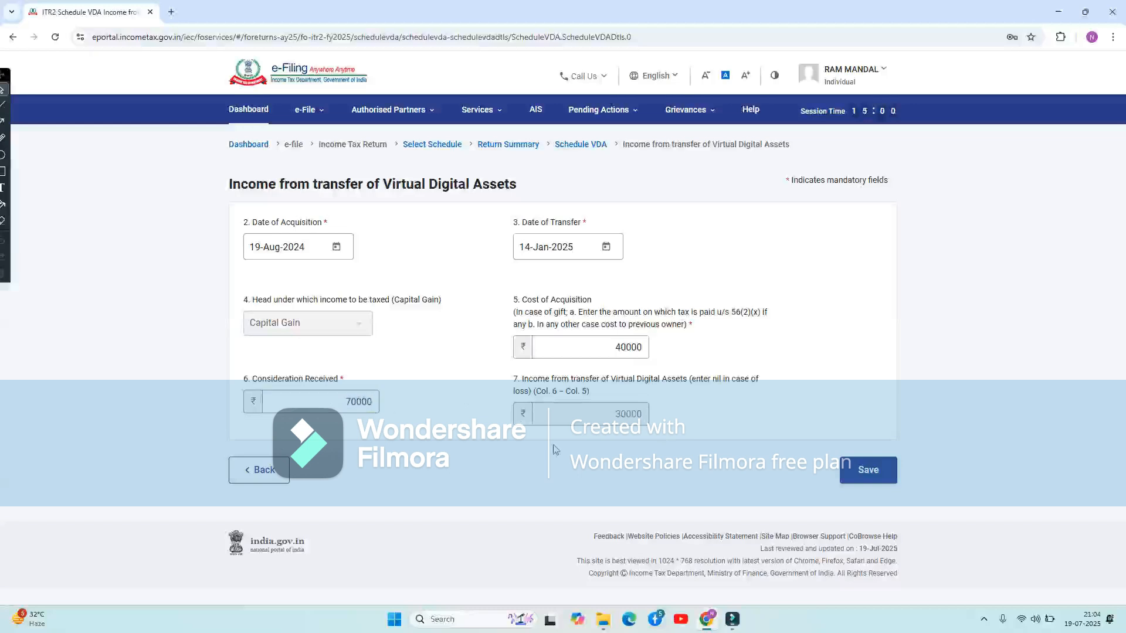
# Step: Save the Virtual Digital Assets entry and go back to the Schedule VDA table without logging out
pyautogui.click(866, 474)
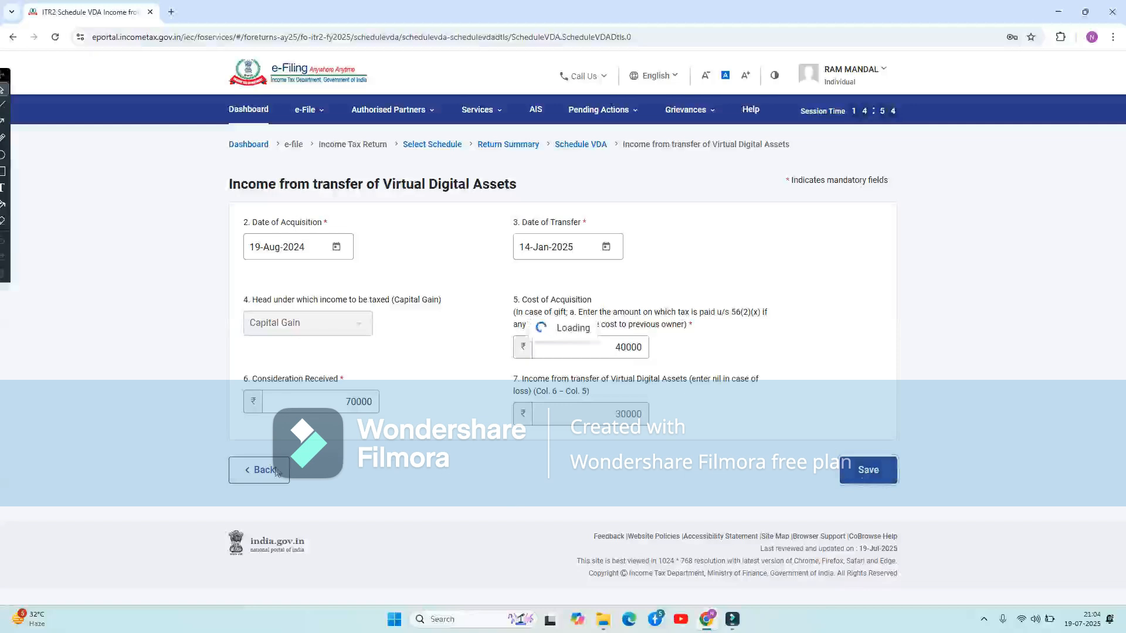
pyautogui.click(13, 39)
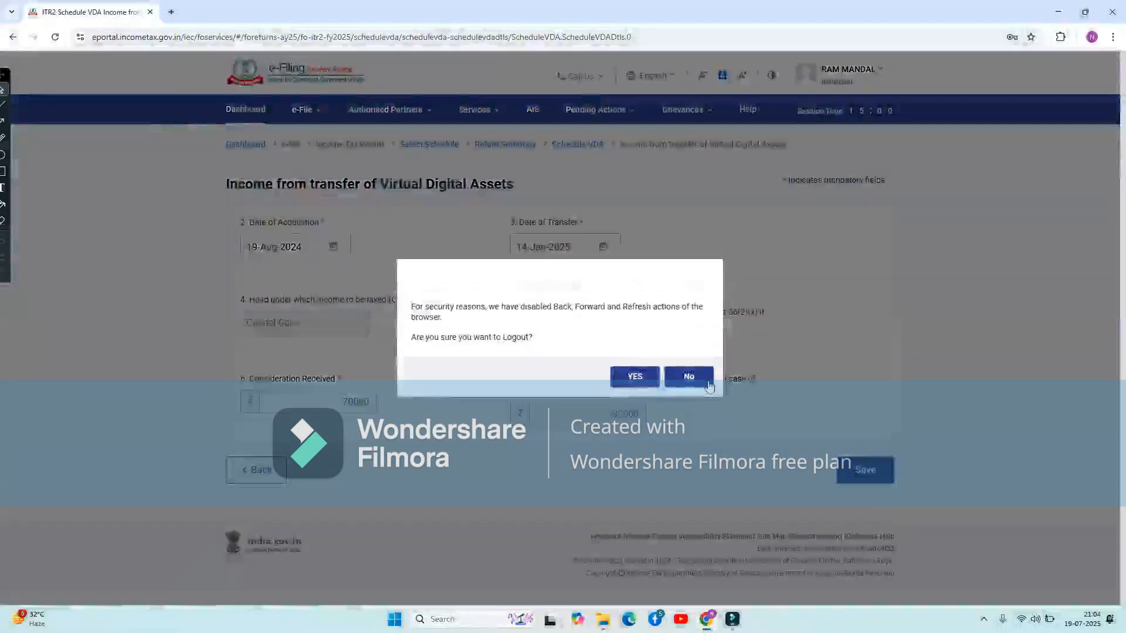
pyautogui.click(687, 377)
pyautogui.click(278, 482)
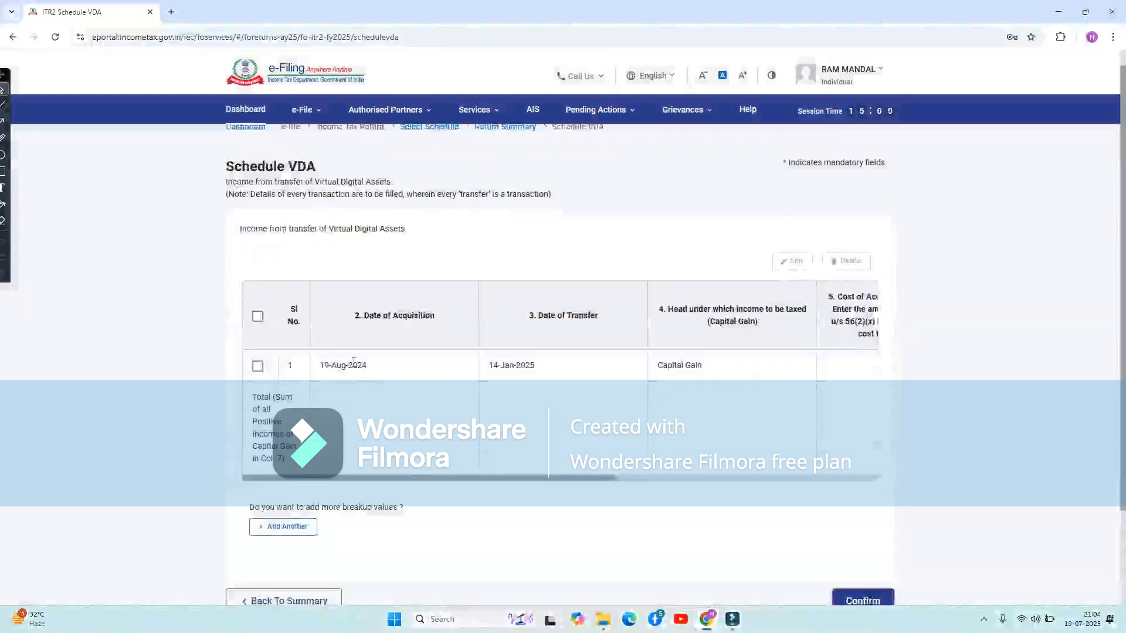
# Step: Try to confirm Schedule VDA, decline the logout, and return to the Return Summary
pyautogui.scroll(-2, 353, 362)
pyautogui.click(873, 486)
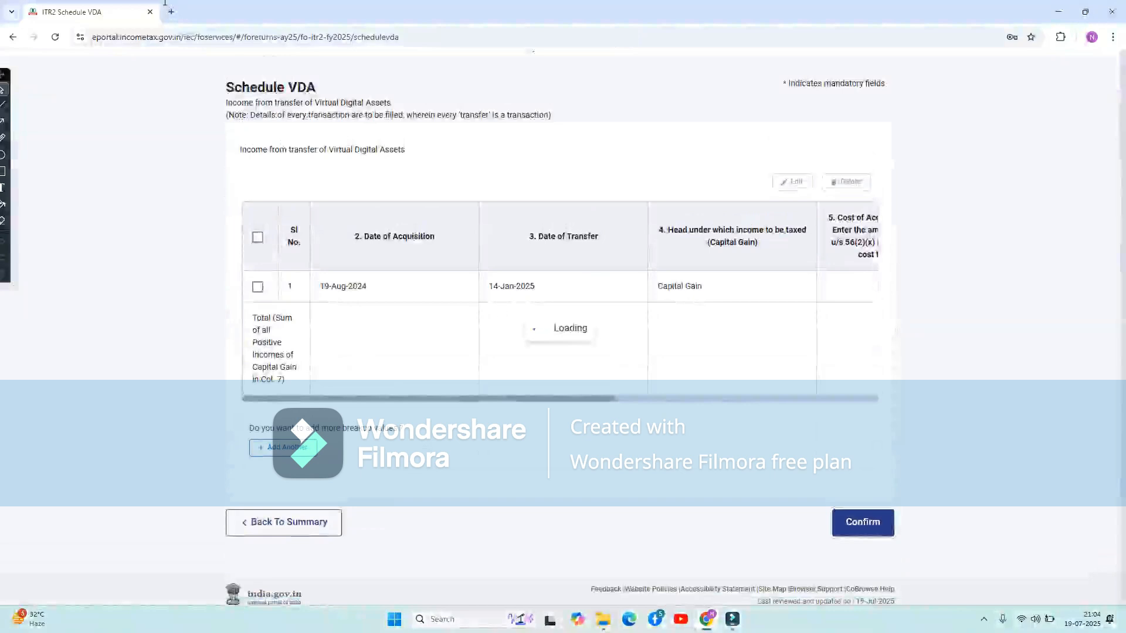
pyautogui.click(11, 40)
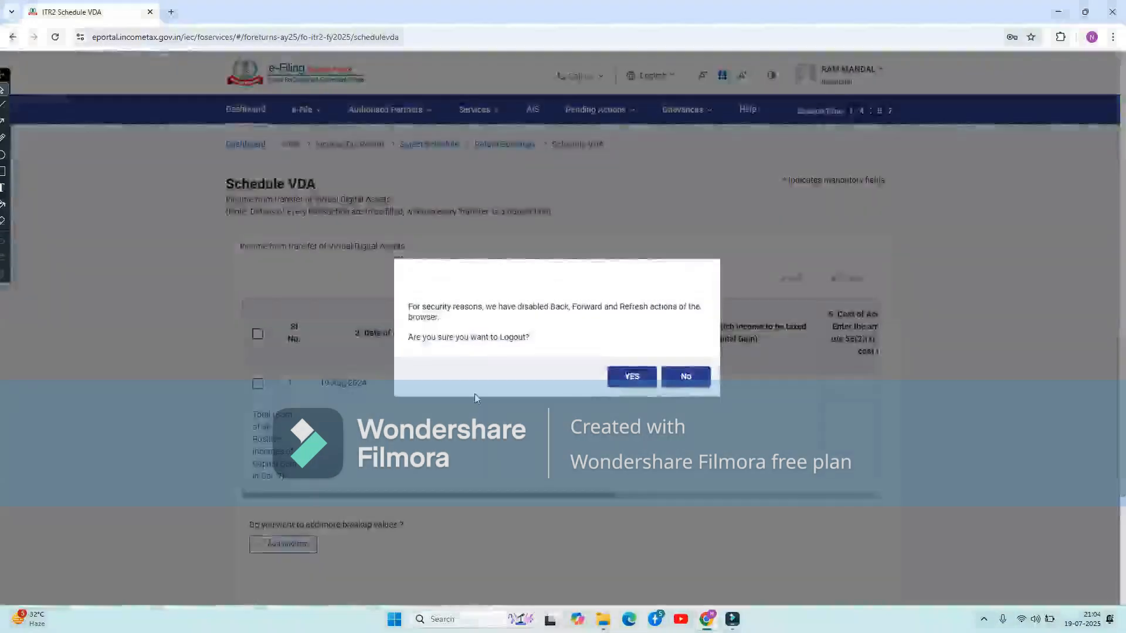
pyautogui.click(683, 377)
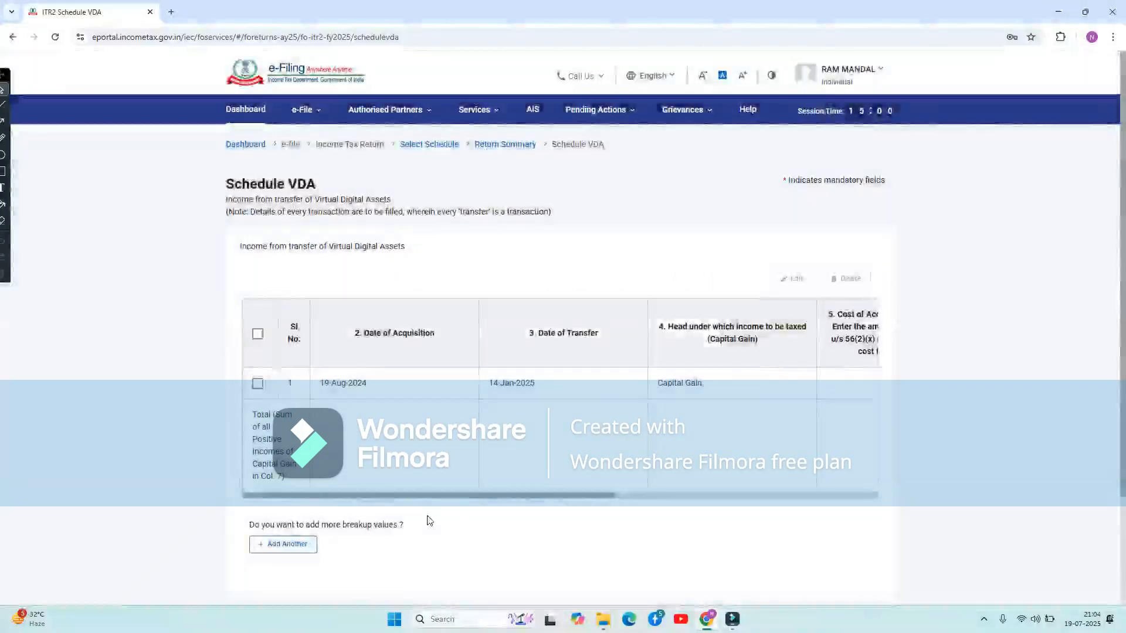
pyautogui.scroll(-3, 347, 510)
pyautogui.click(290, 489)
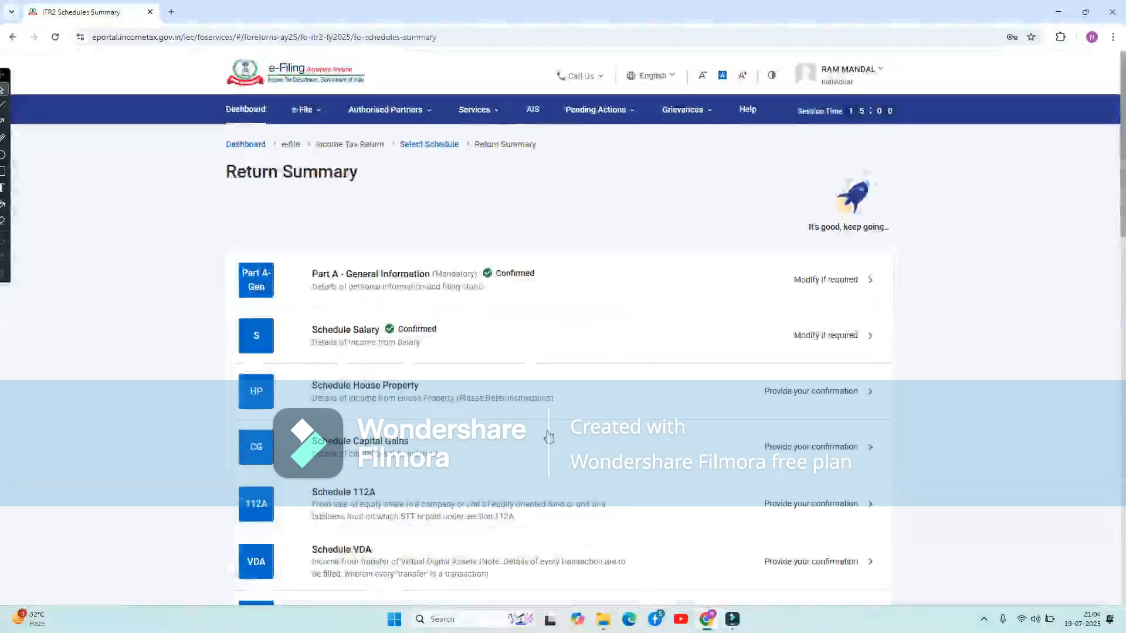
# Step: Open Schedule SI, income chargeable to tax at special rates, from the Return Summary
pyautogui.scroll(-3, 548, 434)
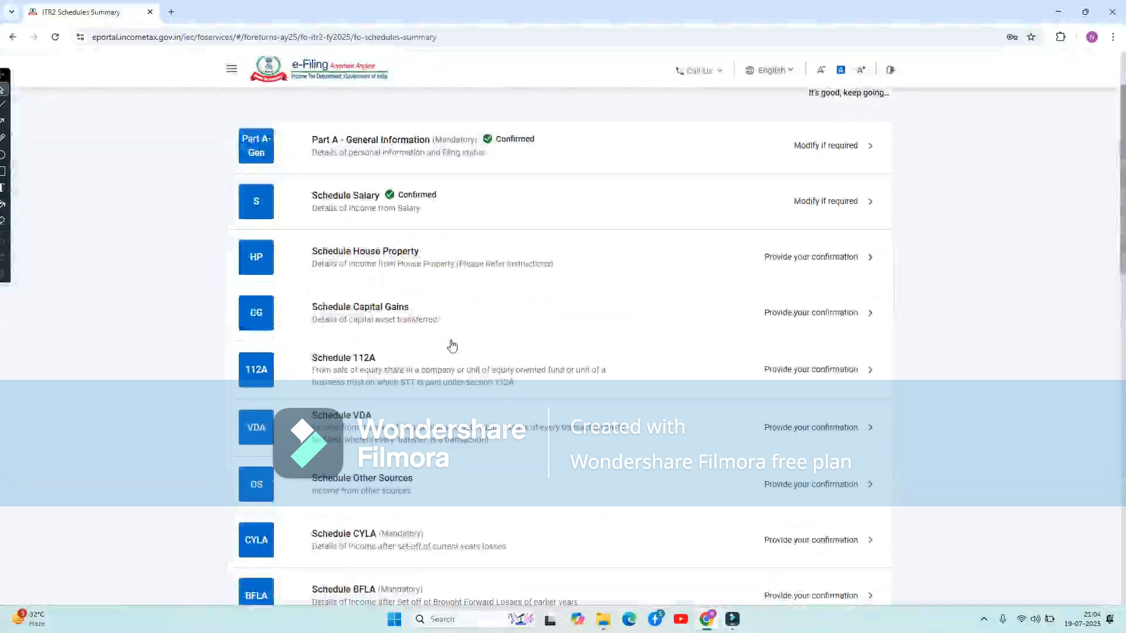
pyautogui.scroll(-3, 516, 389)
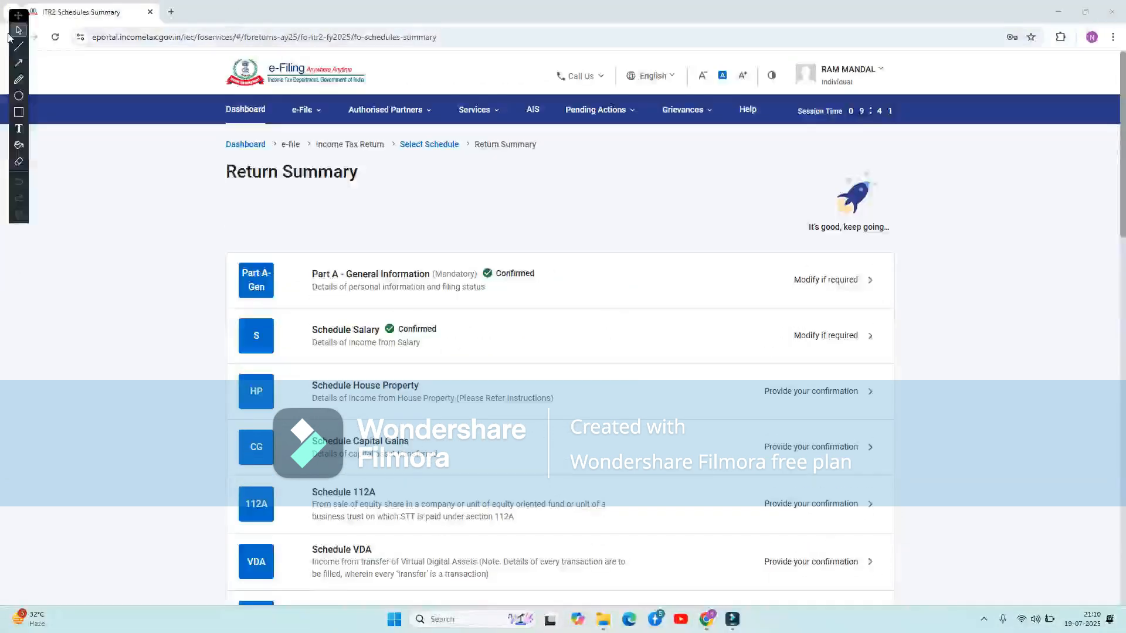
pyautogui.moveTo(17, 22)
pyautogui.mouseDown()
pyautogui.moveTo(14, 94)
pyautogui.moveTo(2, 95)
pyautogui.mouseUp()
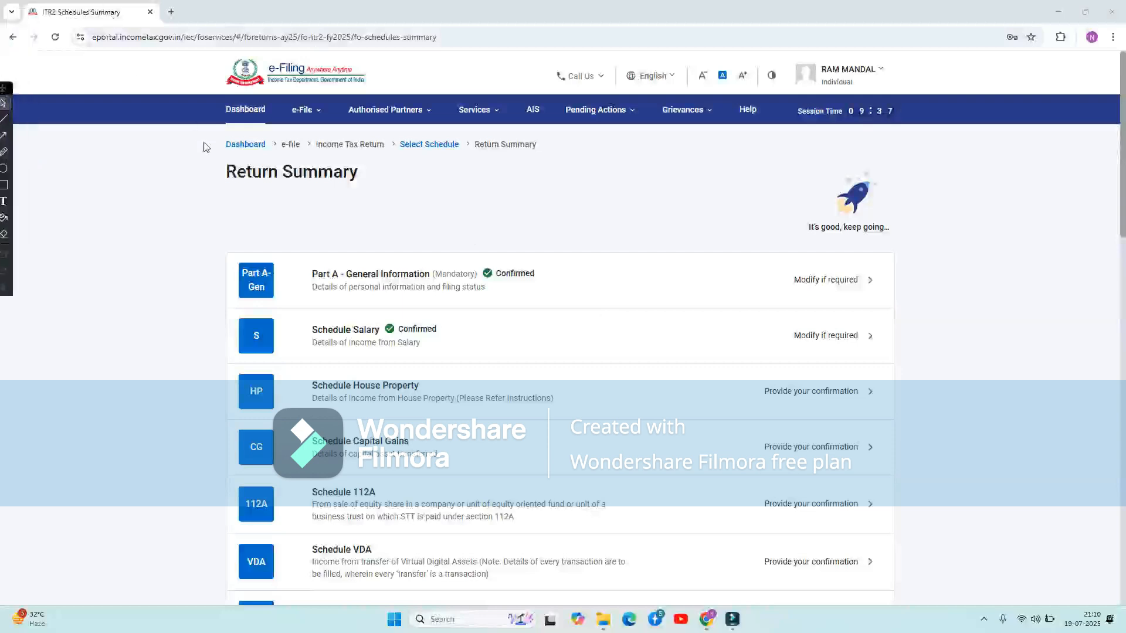
pyautogui.scroll(-5, 363, 403)
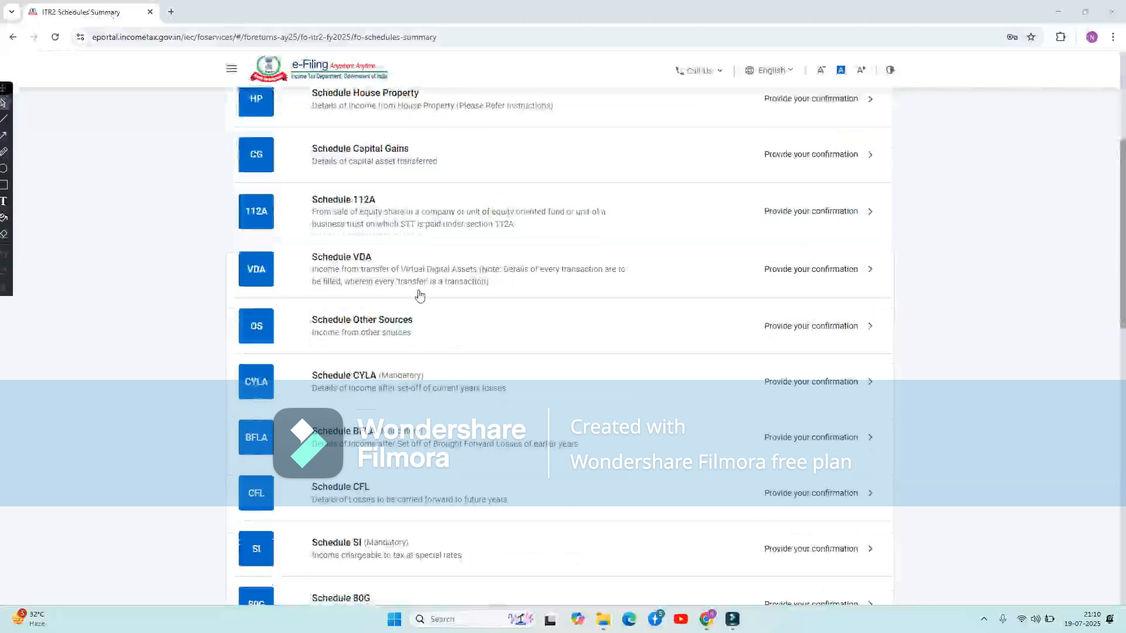
pyautogui.scroll(4, 417, 294)
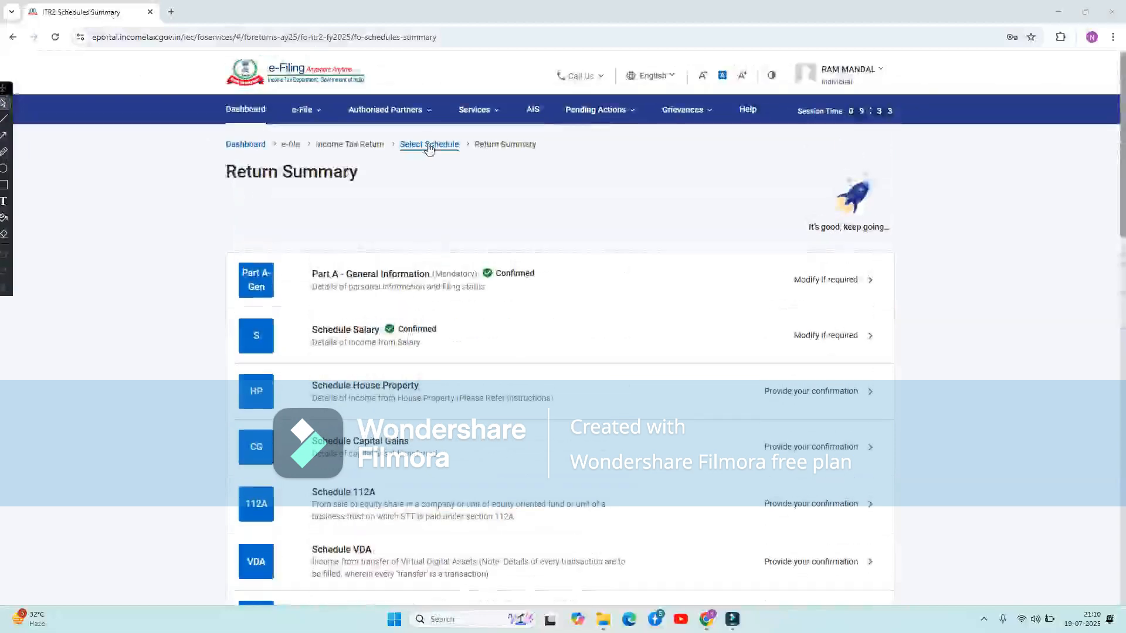
pyautogui.scroll(-8, 396, 395)
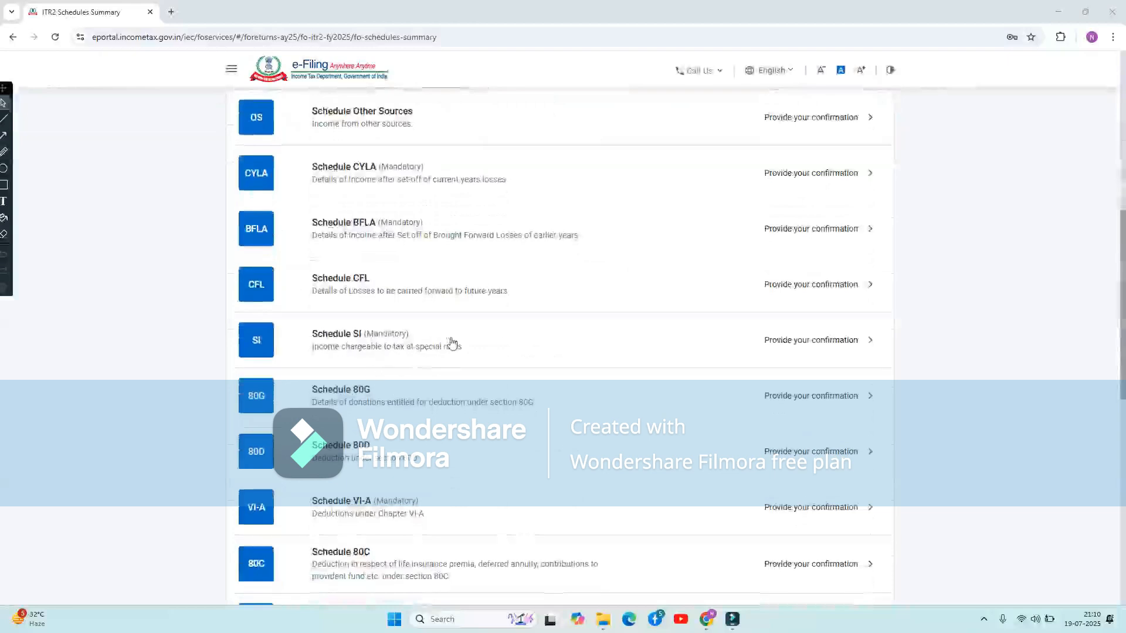
pyautogui.click(432, 338)
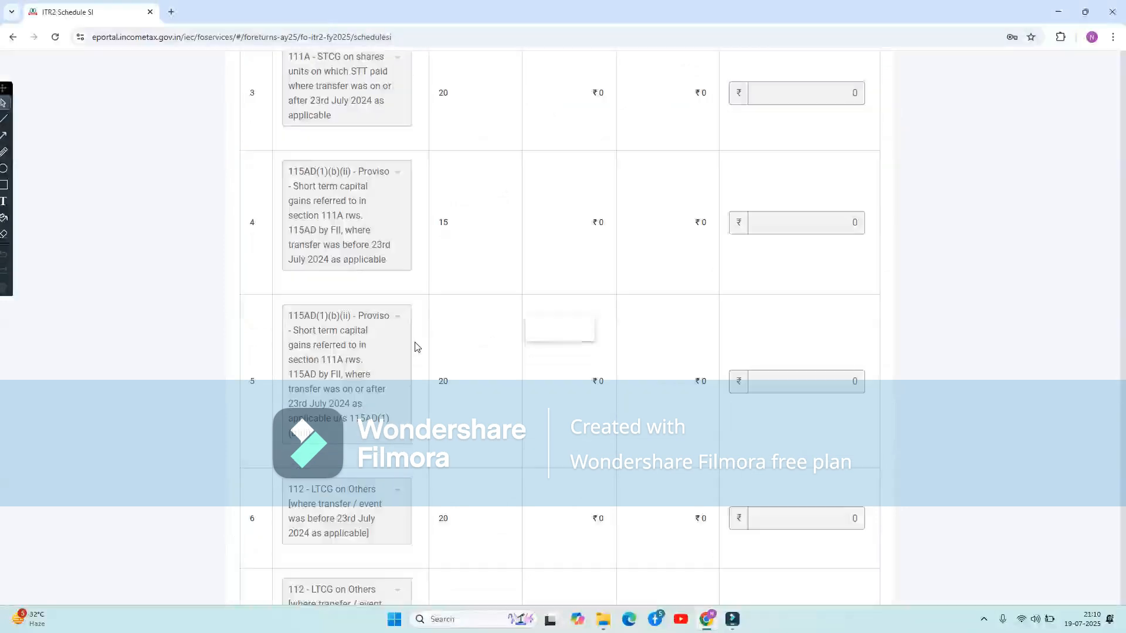
# Step: Review the 115BBH row for income from transfer of Virtual Digital Assets and try to confirm Schedule SI
pyautogui.scroll(5, 414, 347)
pyautogui.scroll(-20, 415, 346)
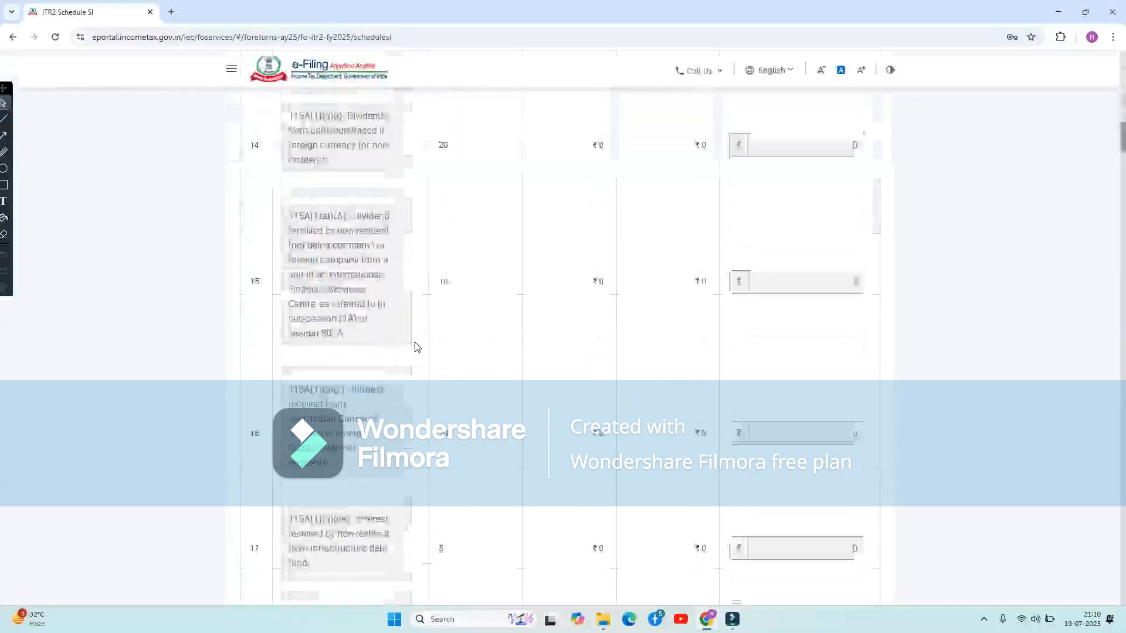
pyautogui.scroll(-20, 414, 346)
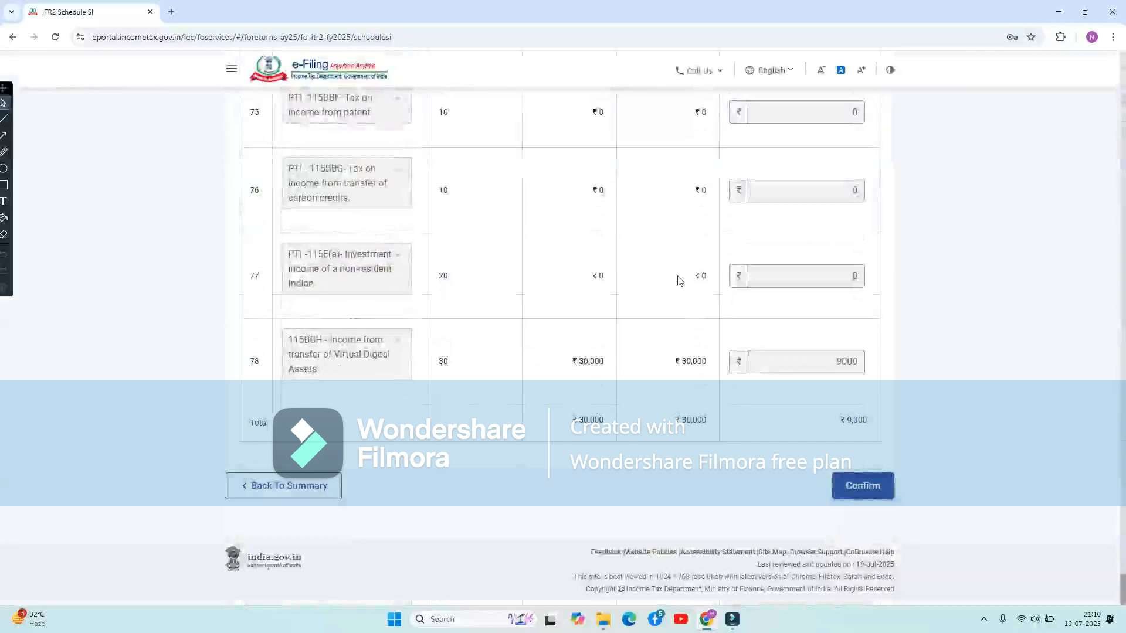
pyautogui.click(861, 487)
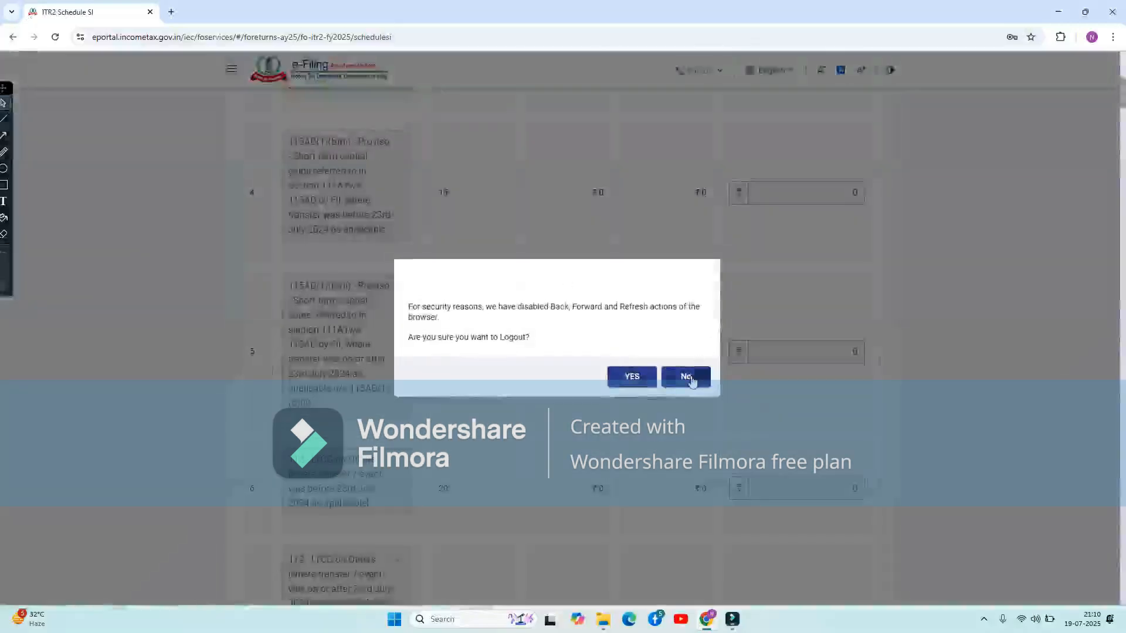
# Step: Decline the logout and return from Schedule SI to the Return Summary
pyautogui.click(686, 377)
pyautogui.scroll(-20, 447, 344)
pyautogui.scroll(-3, 448, 345)
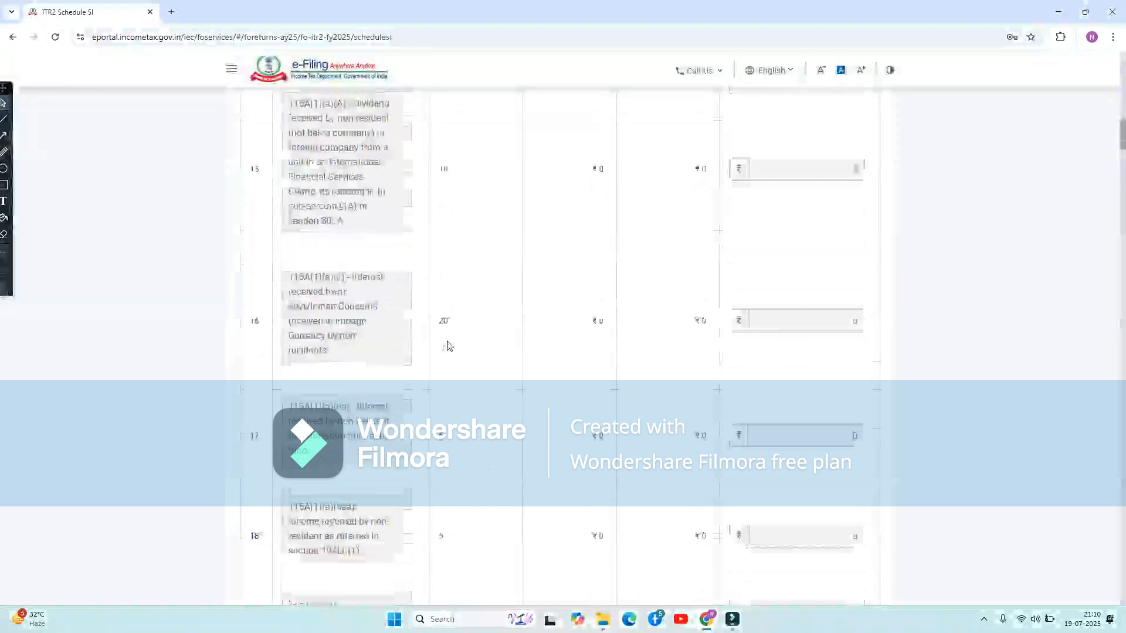
pyautogui.scroll(-20, 447, 345)
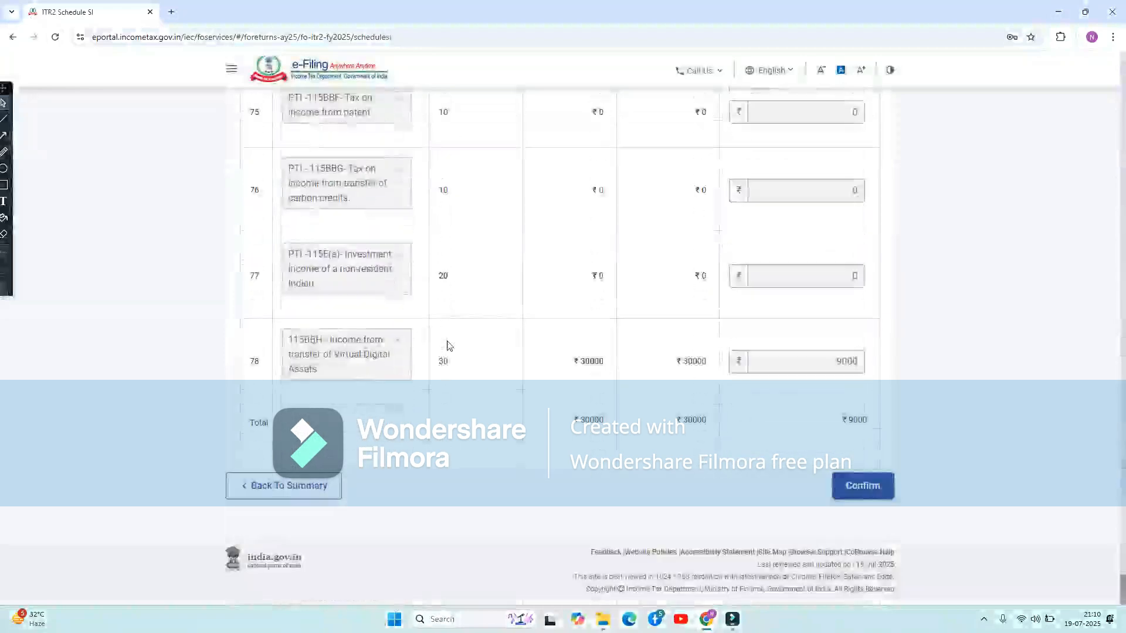
pyautogui.click(286, 485)
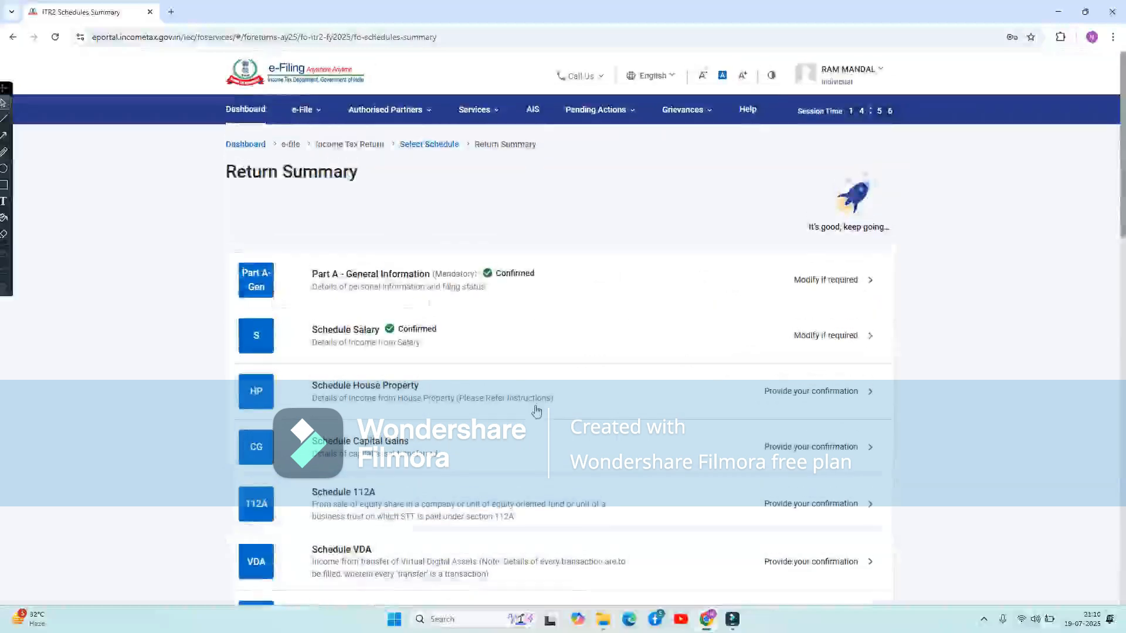
# Step: Open Schedule Capital Gains and acknowledge the notice about quarterly interest computation under section 234C
pyautogui.scroll(-10, 537, 411)
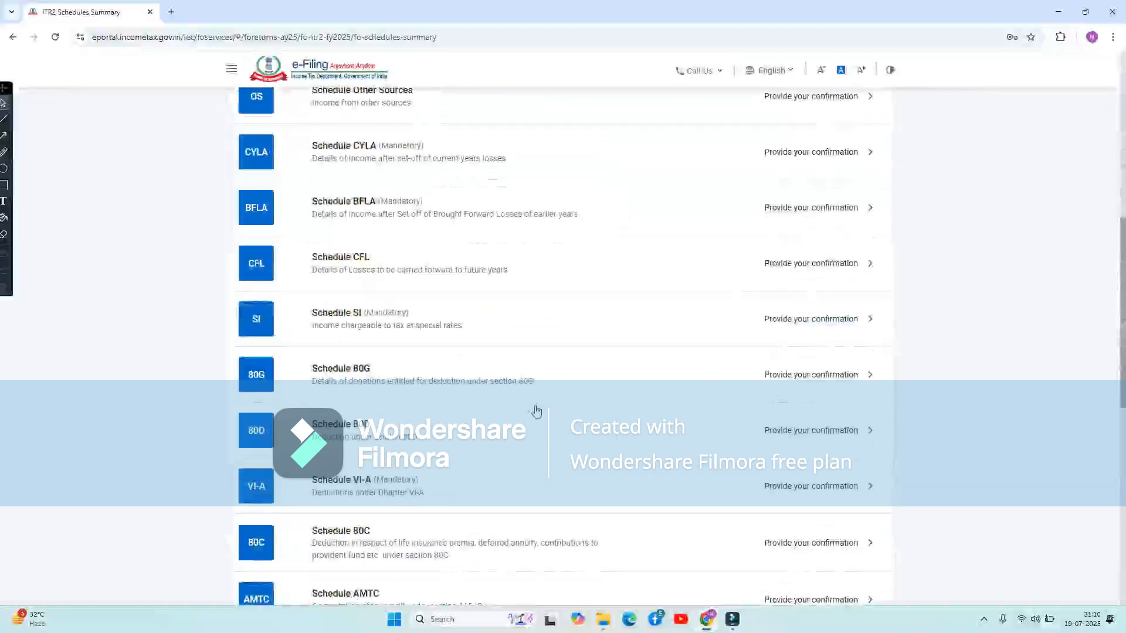
pyautogui.scroll(10, 536, 410)
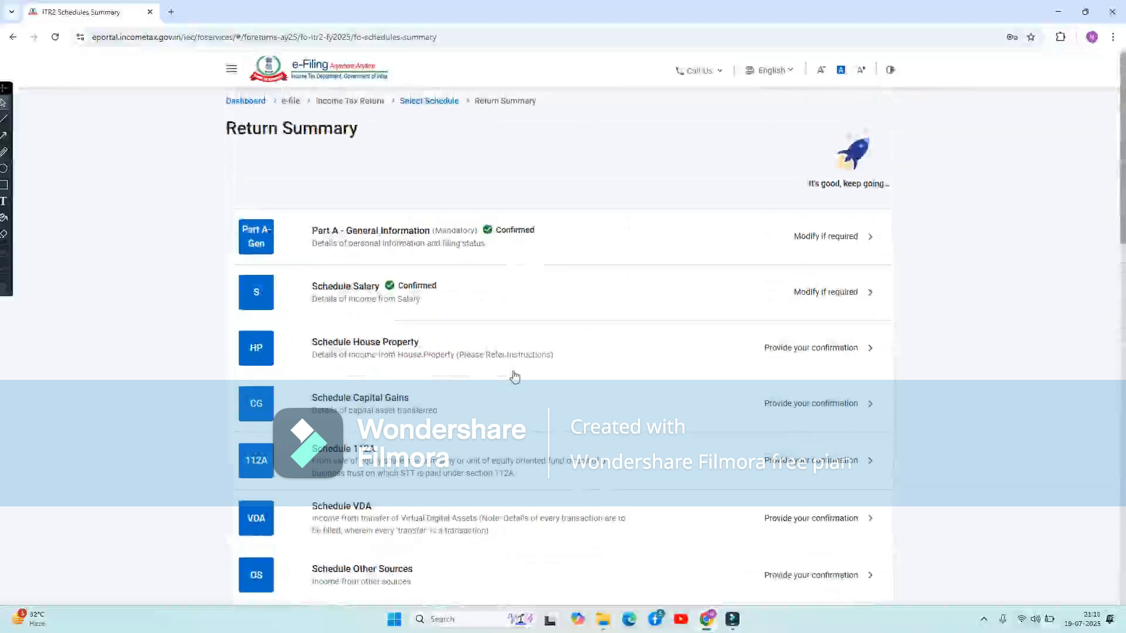
pyautogui.click(412, 397)
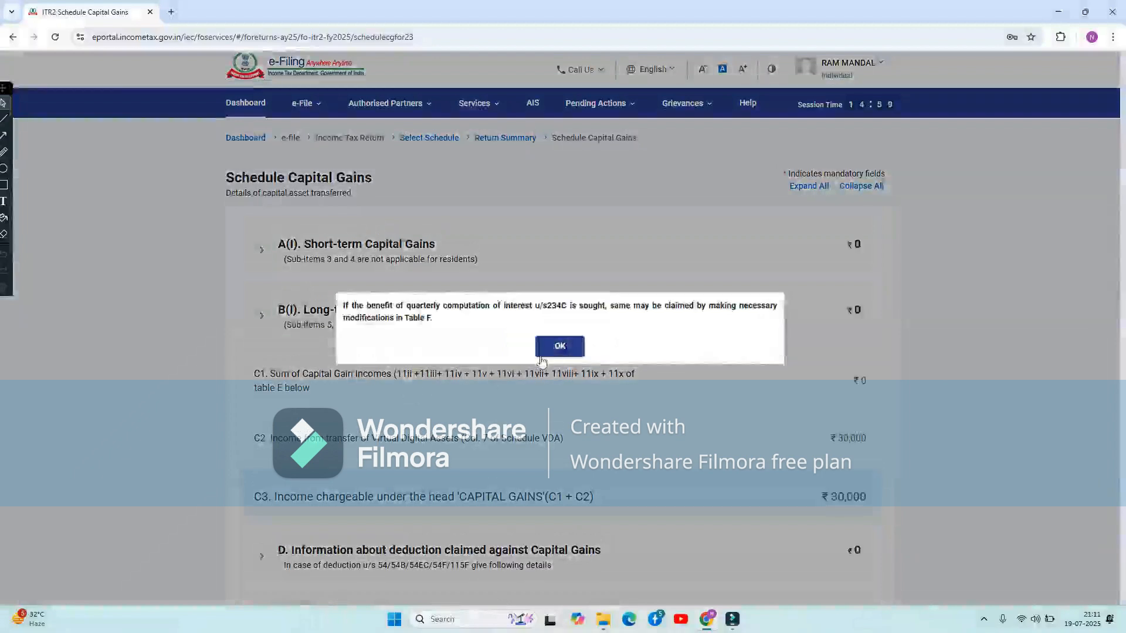
pyautogui.click(560, 346)
pyautogui.scroll(-5, 563, 342)
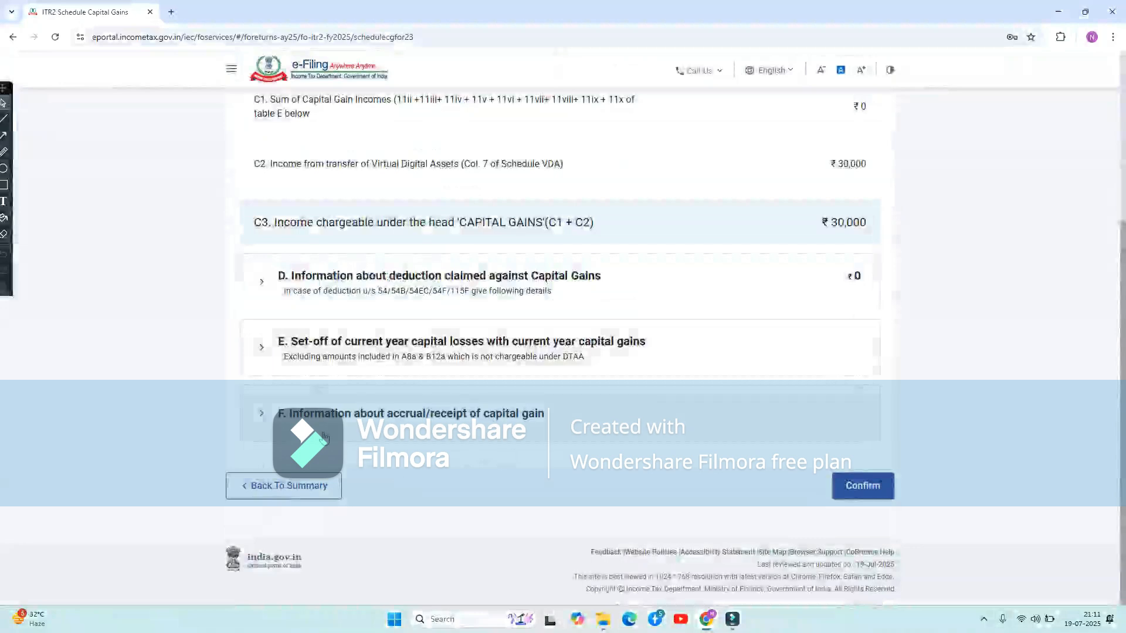
# Step: Expand section F, Information about accrual/receipt of capital gain, and examine its rows for each type of capital gain
pyautogui.click(459, 423)
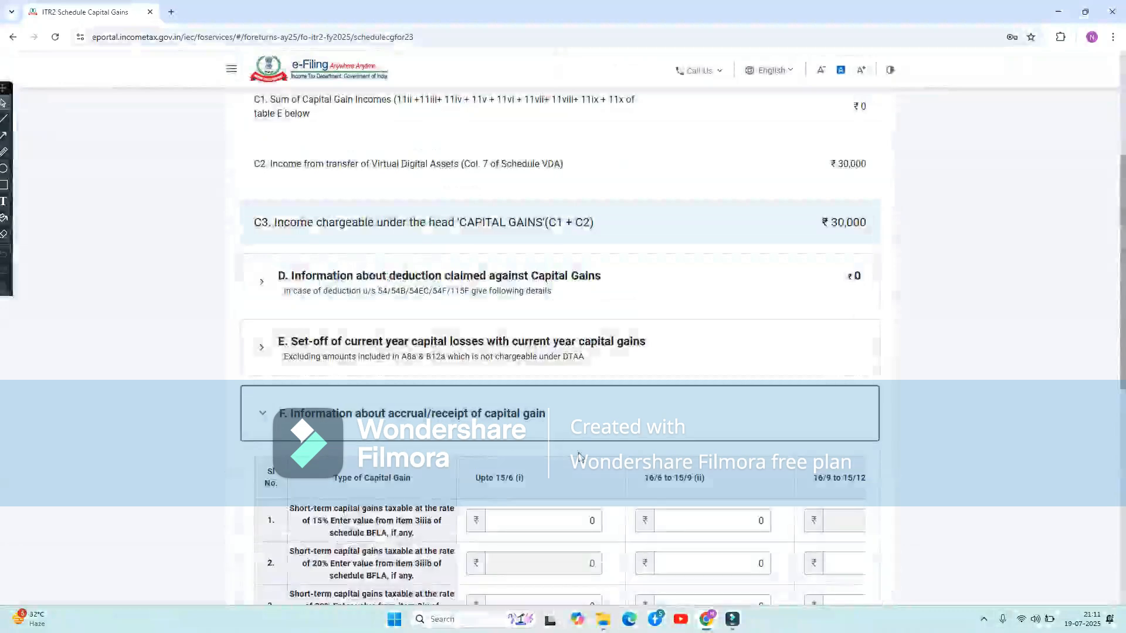
pyautogui.scroll(-5, 579, 456)
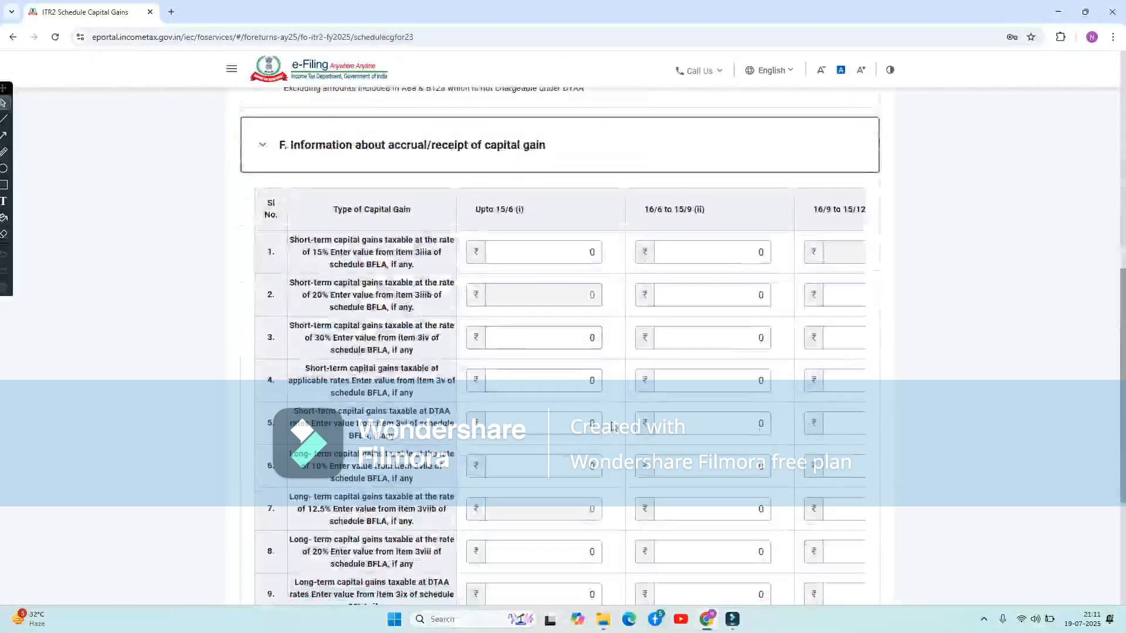
pyautogui.scroll(3, 612, 426)
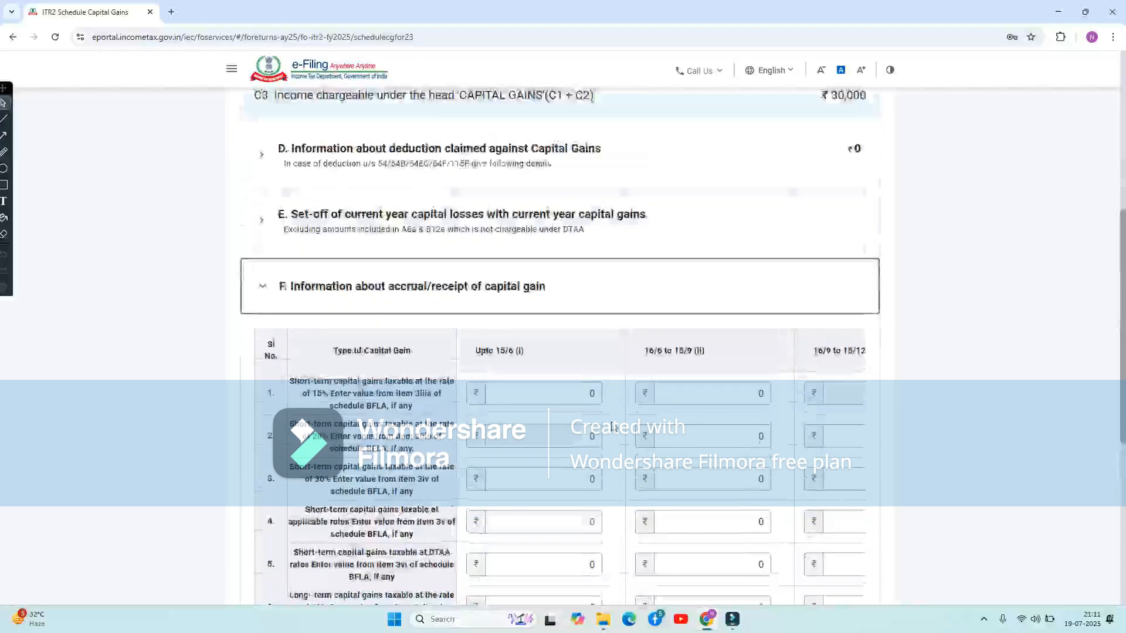
pyautogui.click(519, 289)
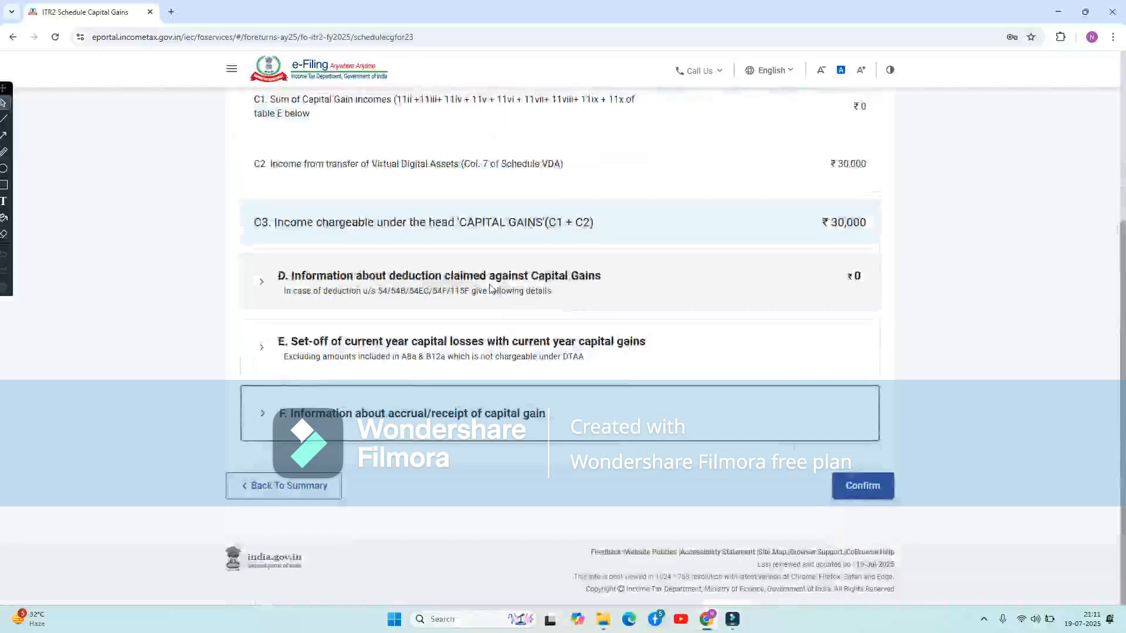
pyautogui.click(413, 409)
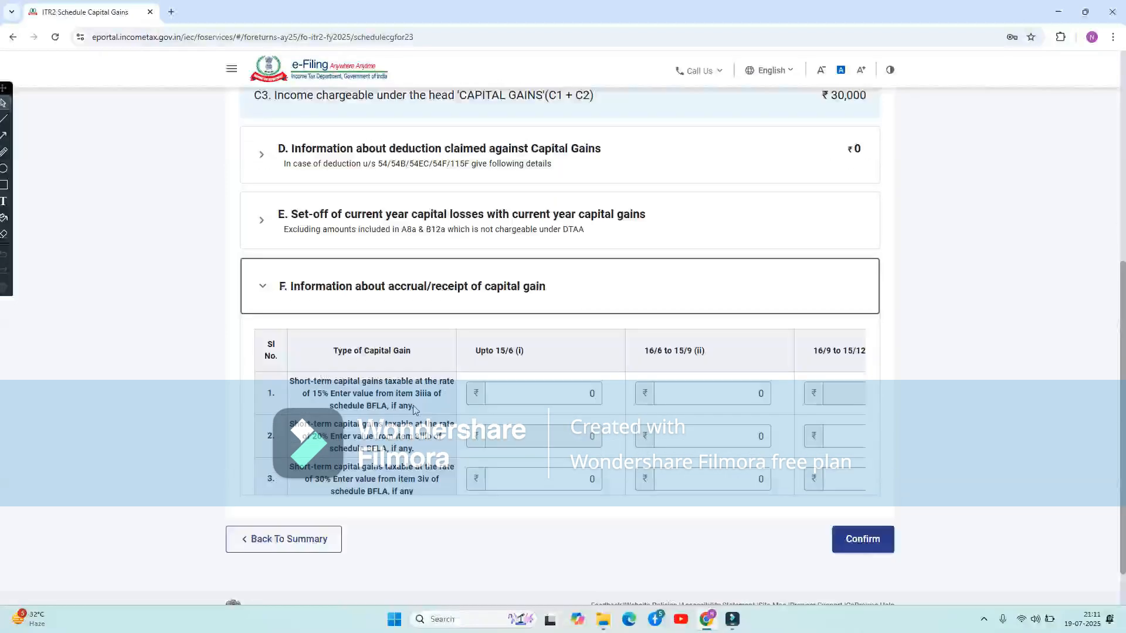
pyautogui.scroll(-5, 500, 463)
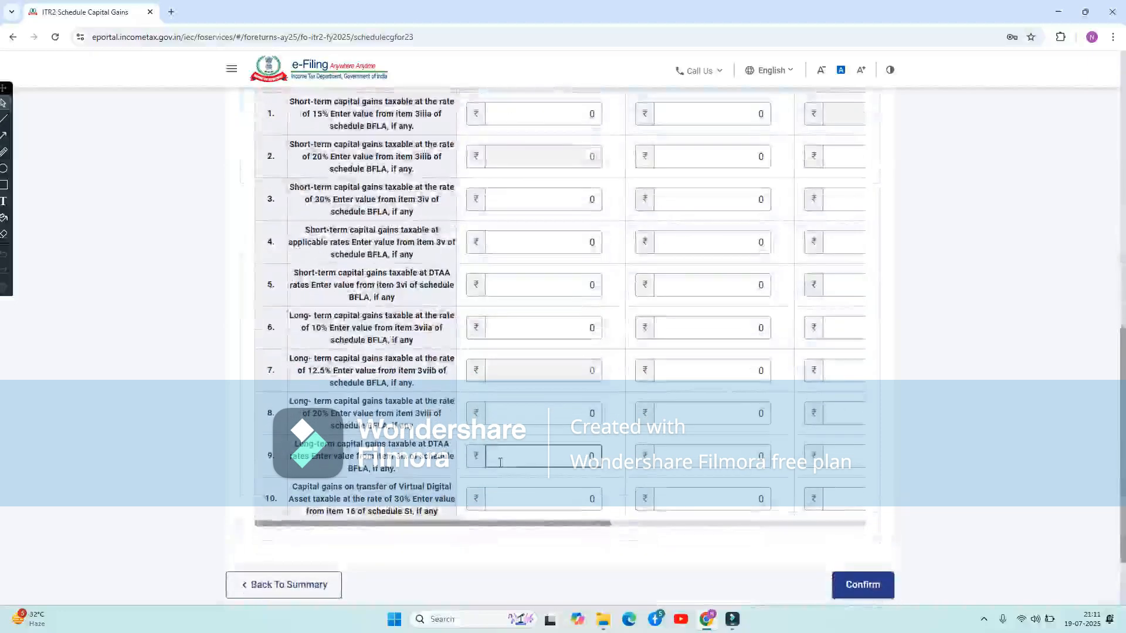
pyautogui.scroll(2, 500, 463)
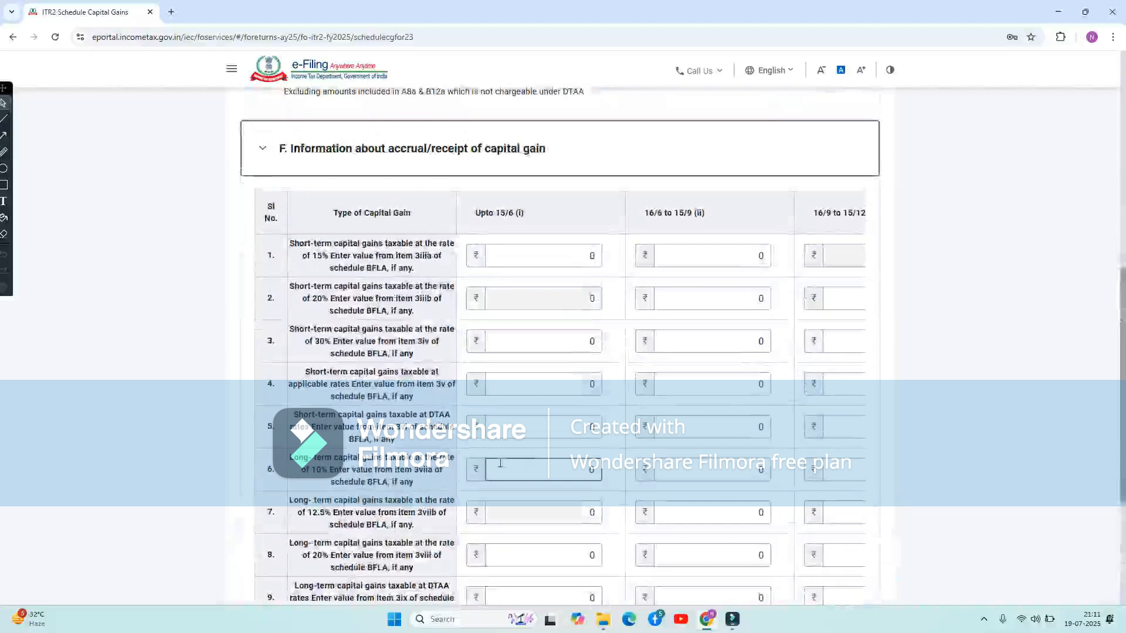
pyautogui.scroll(-4, 633, 510)
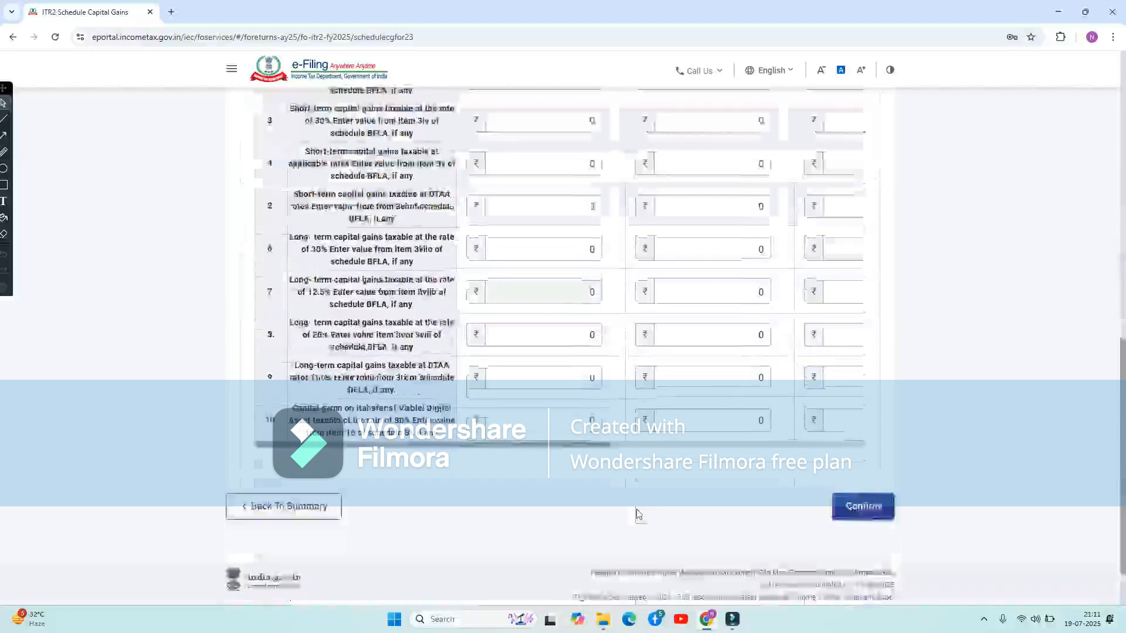
pyautogui.scroll(3, 728, 280)
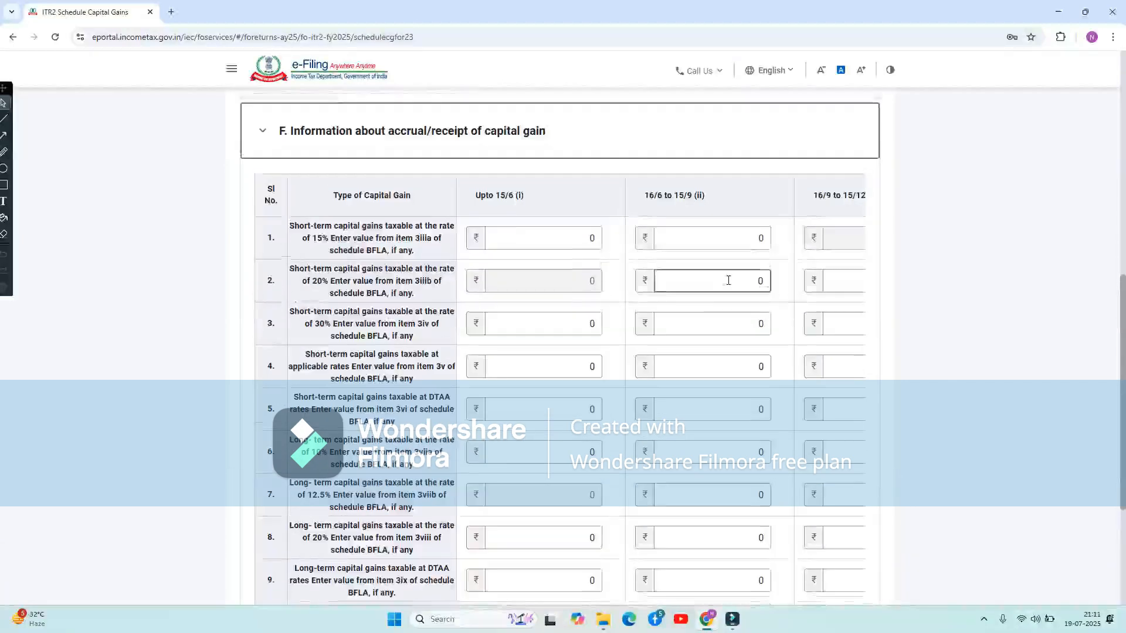
# Step: Look across the accrual table's period columns, decline the logout and return to section F
pyautogui.hscroll(6, 728, 281)
pyautogui.hscroll(-10, 728, 281)
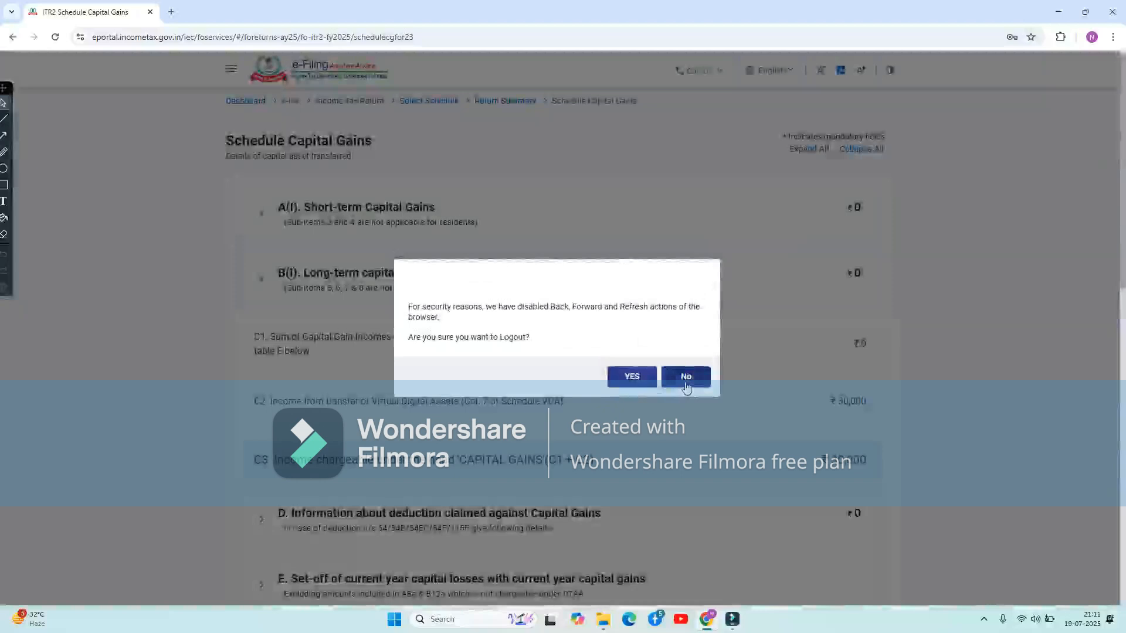
pyautogui.click(686, 376)
pyautogui.scroll(-12, 686, 384)
pyautogui.scroll(5, 507, 296)
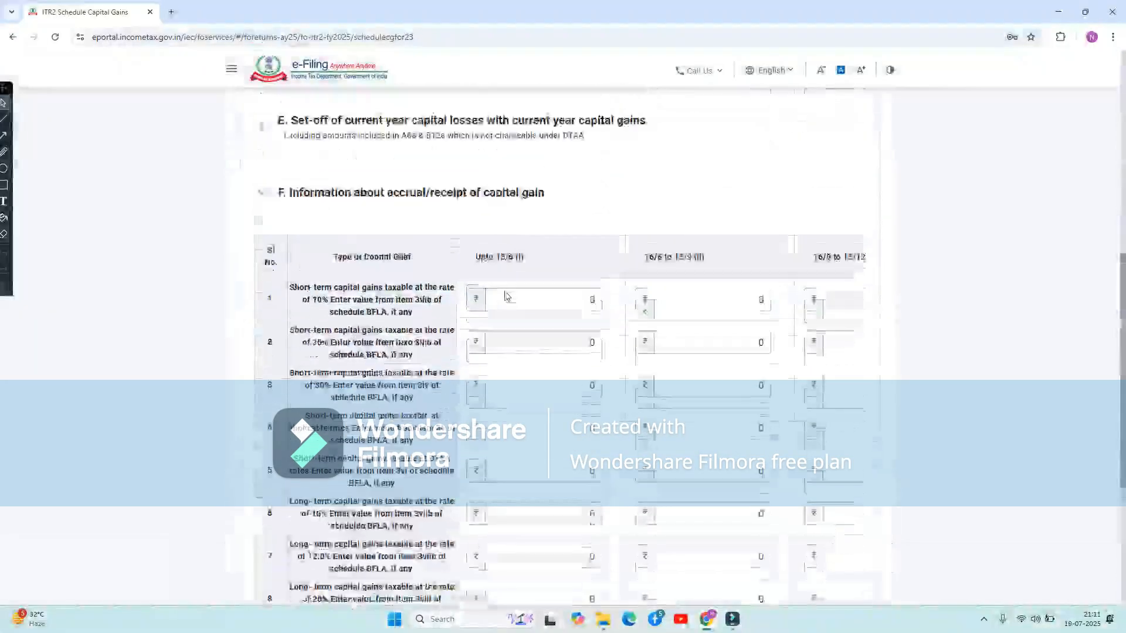
pyautogui.scroll(2, 505, 295)
pyautogui.scroll(-2, 352, 293)
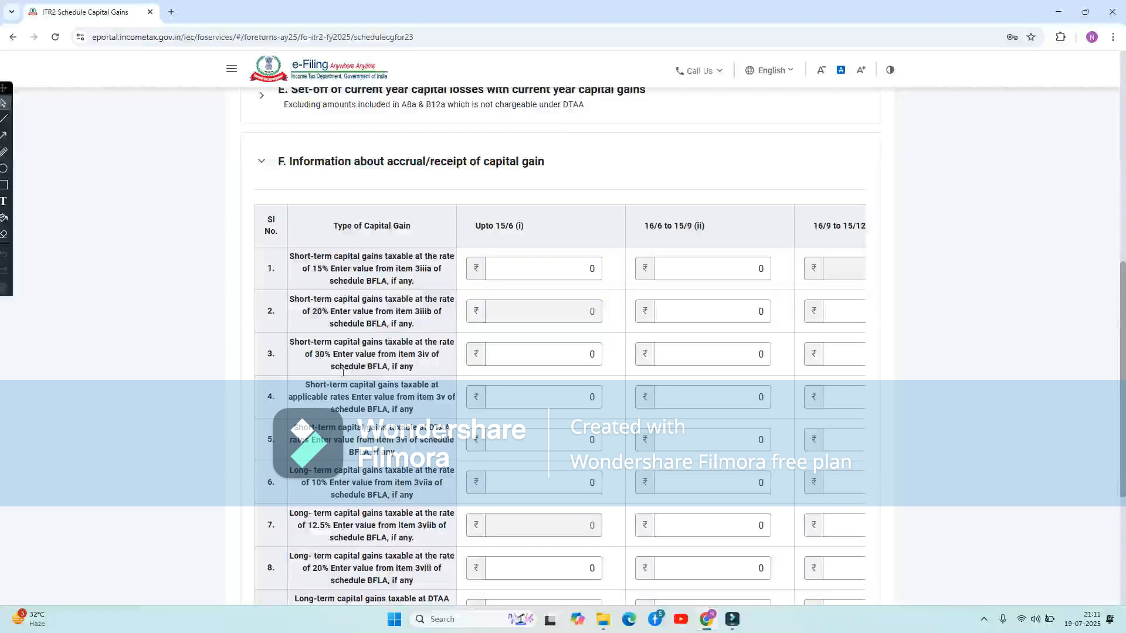
# Step: Examine section F's date-period columns and row 10 for capital gains on transfer of Virtual Digital Assets
pyautogui.scroll(-1, 343, 371)
pyautogui.click(551, 312)
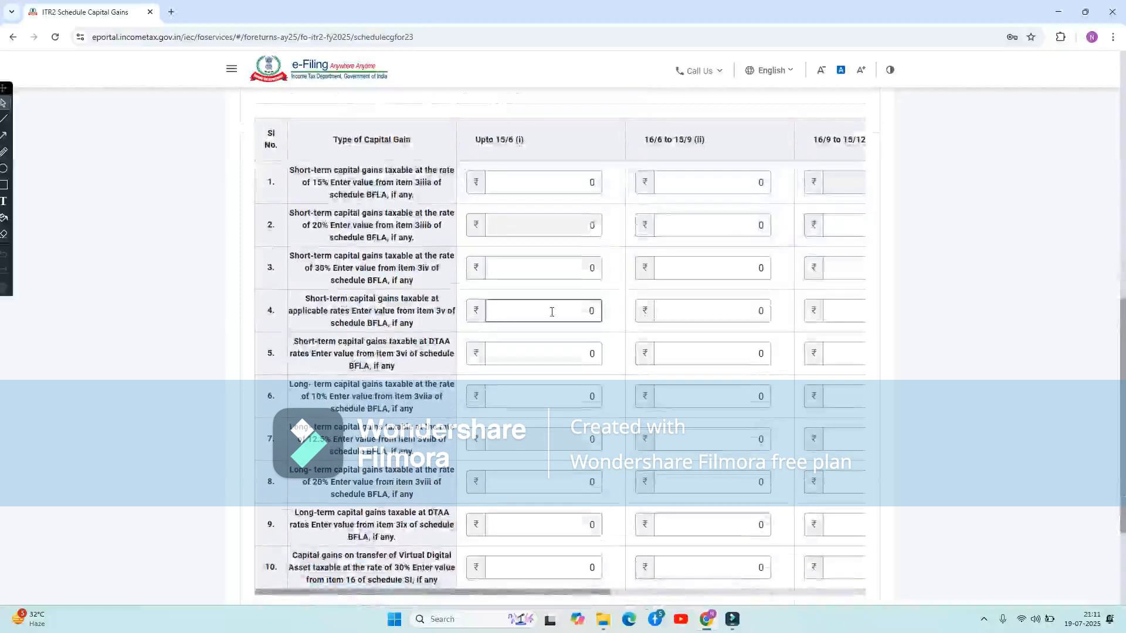
pyautogui.click(684, 312)
pyautogui.hscroll(1, 645, 312)
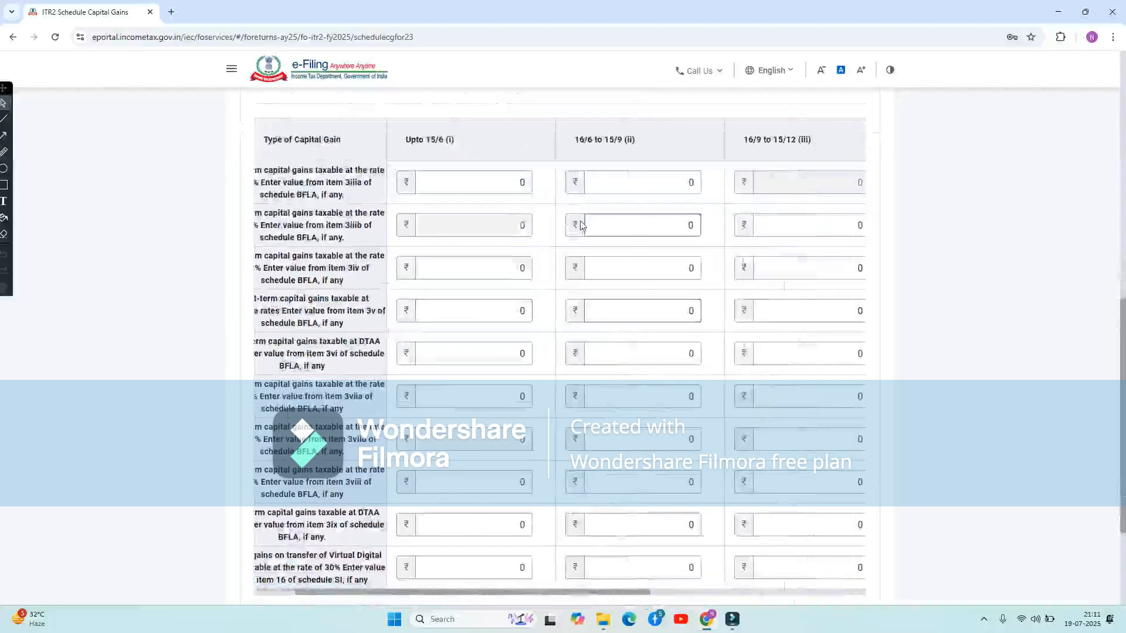
pyautogui.scroll(1, 579, 223)
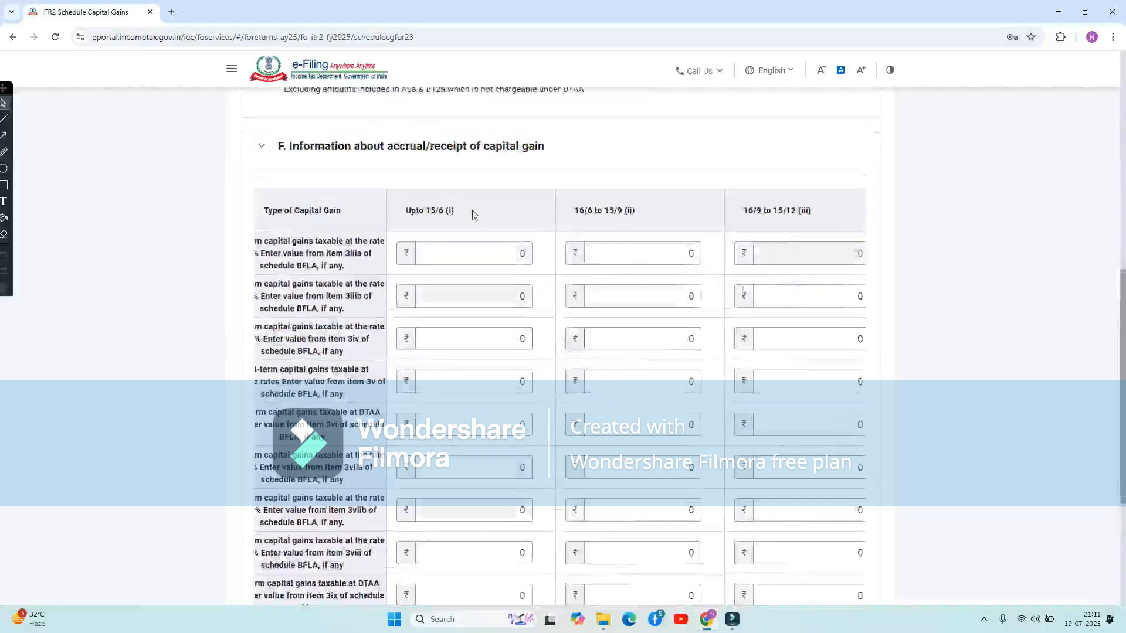
pyautogui.hscroll(2, 686, 230)
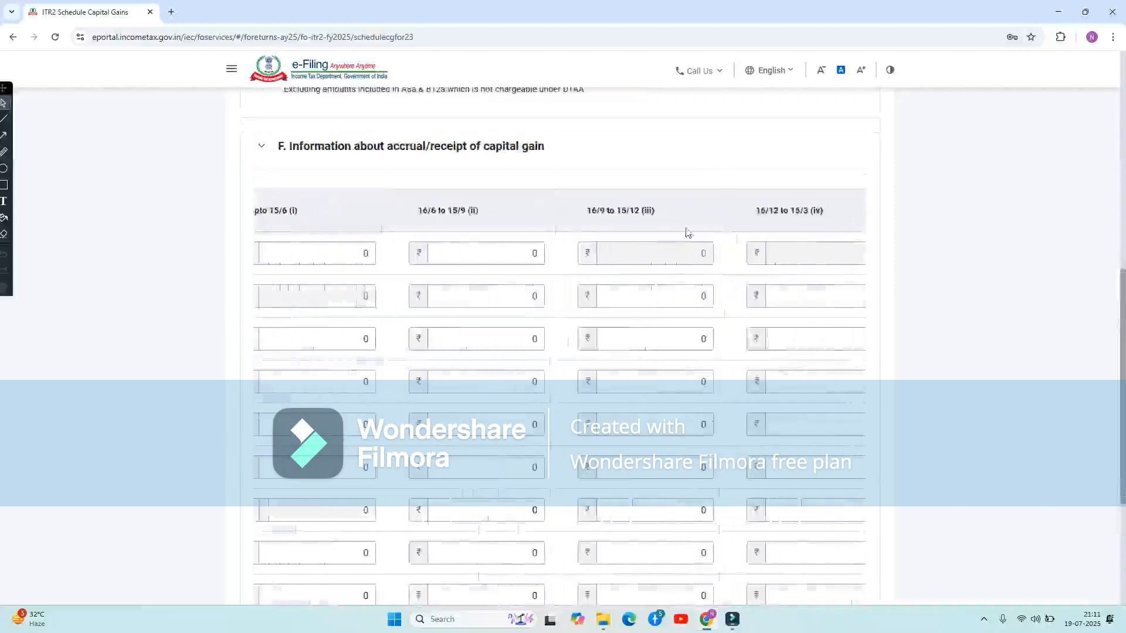
pyautogui.hscroll(-3, 677, 255)
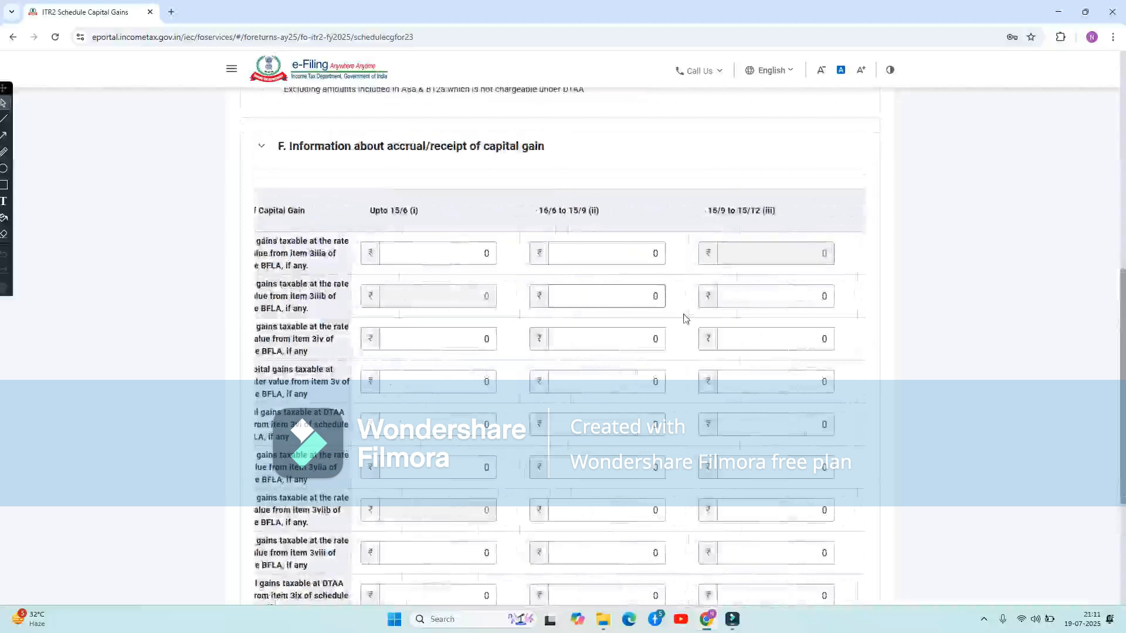
pyautogui.scroll(-3, 434, 459)
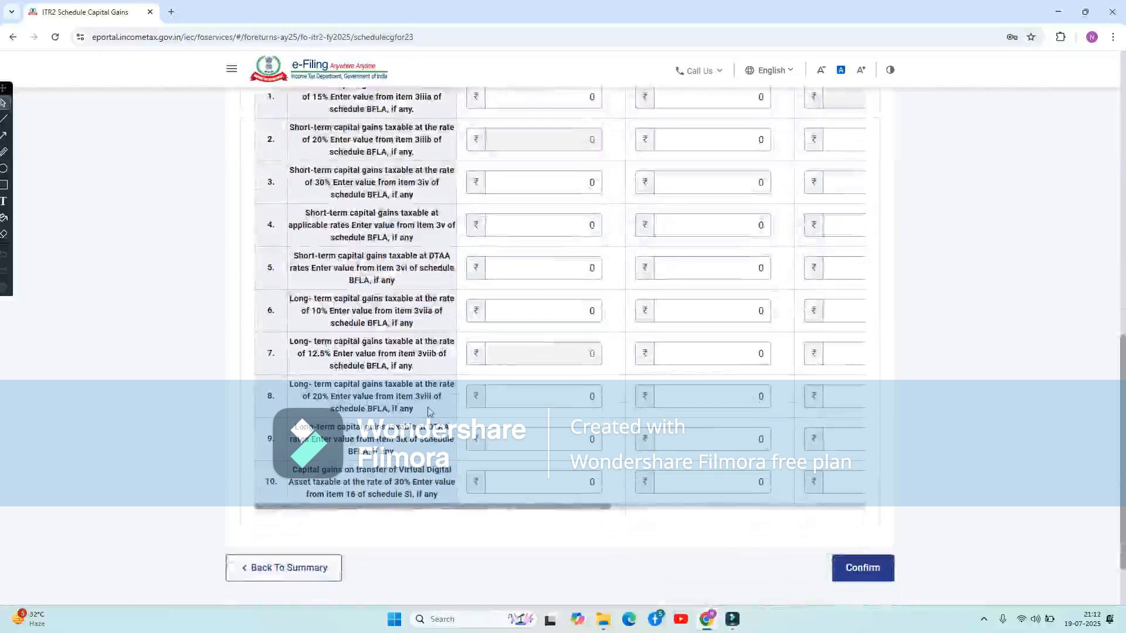
pyautogui.scroll(-2, 414, 428)
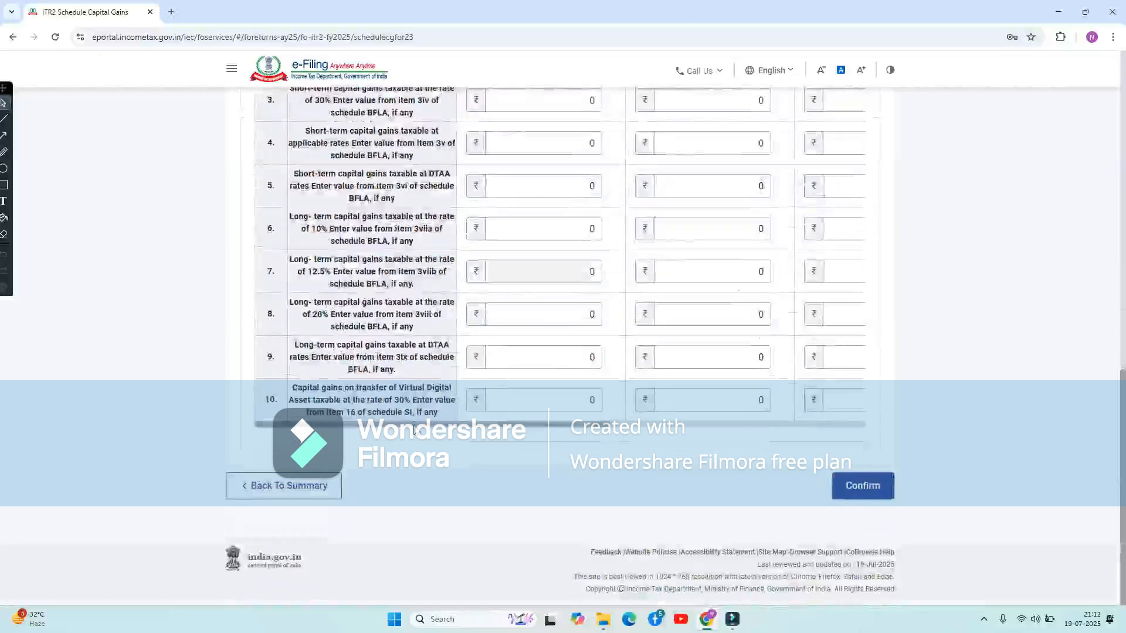
pyautogui.scroll(4, 384, 342)
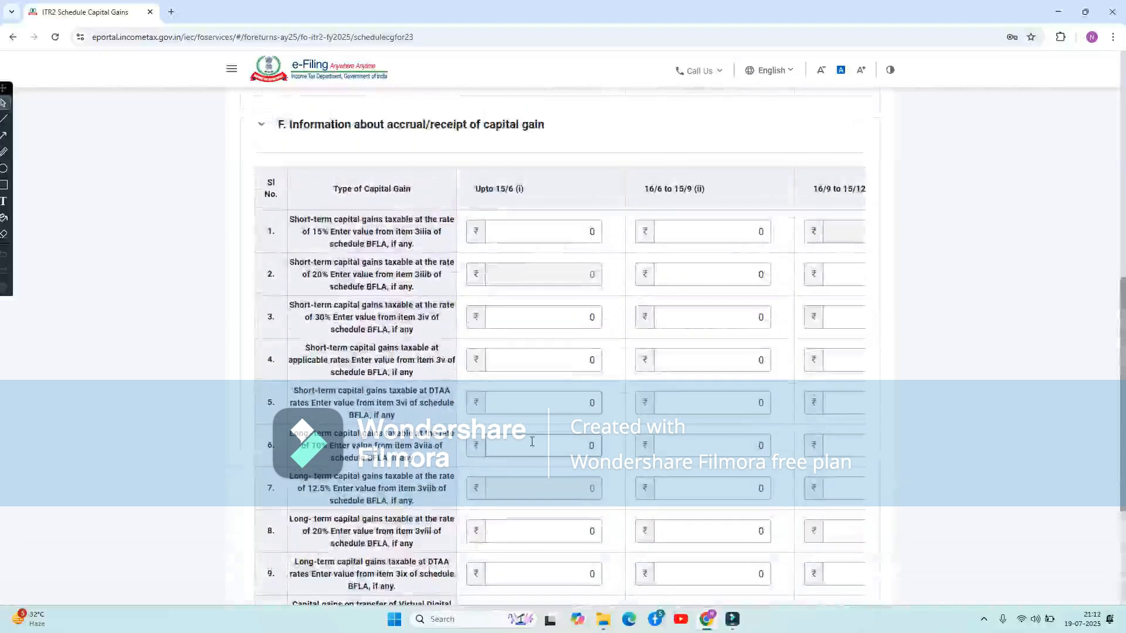
pyautogui.scroll(-4, 531, 442)
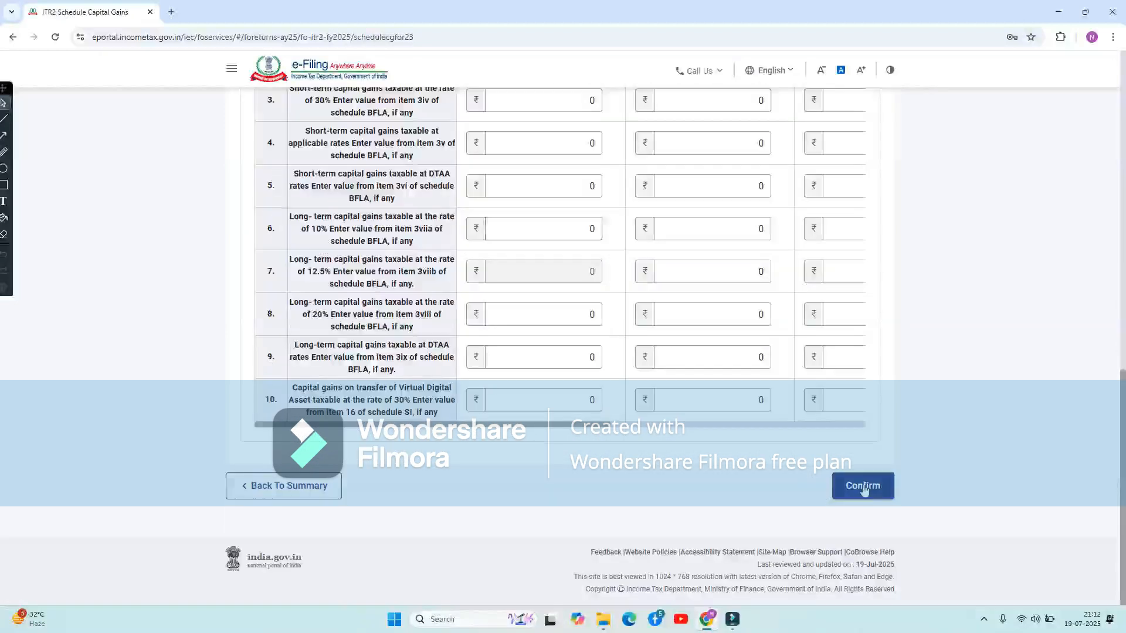
# Step: Leave Schedule Capital Gains for the Return Summary and open Schedule CYLA
pyautogui.click(286, 487)
pyautogui.scroll(-5, 530, 513)
pyautogui.scroll(2, 532, 517)
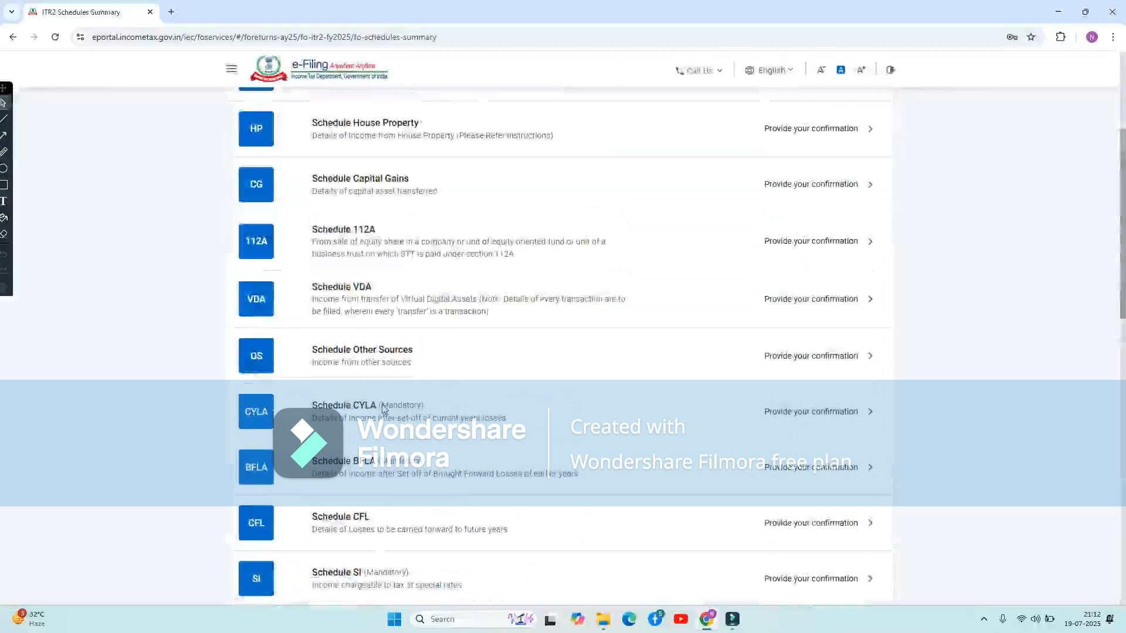
pyautogui.click(383, 409)
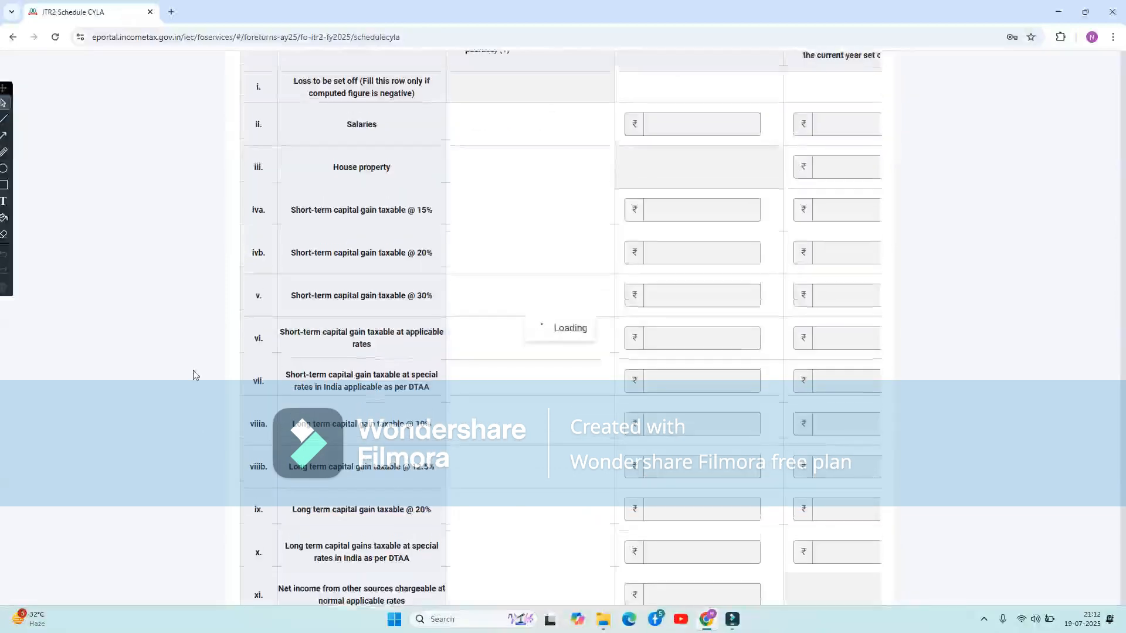
# Step: Decline the logout and look across Schedule CYLA's columns for current-year loss set-off and remaining income
pyautogui.click(12, 37)
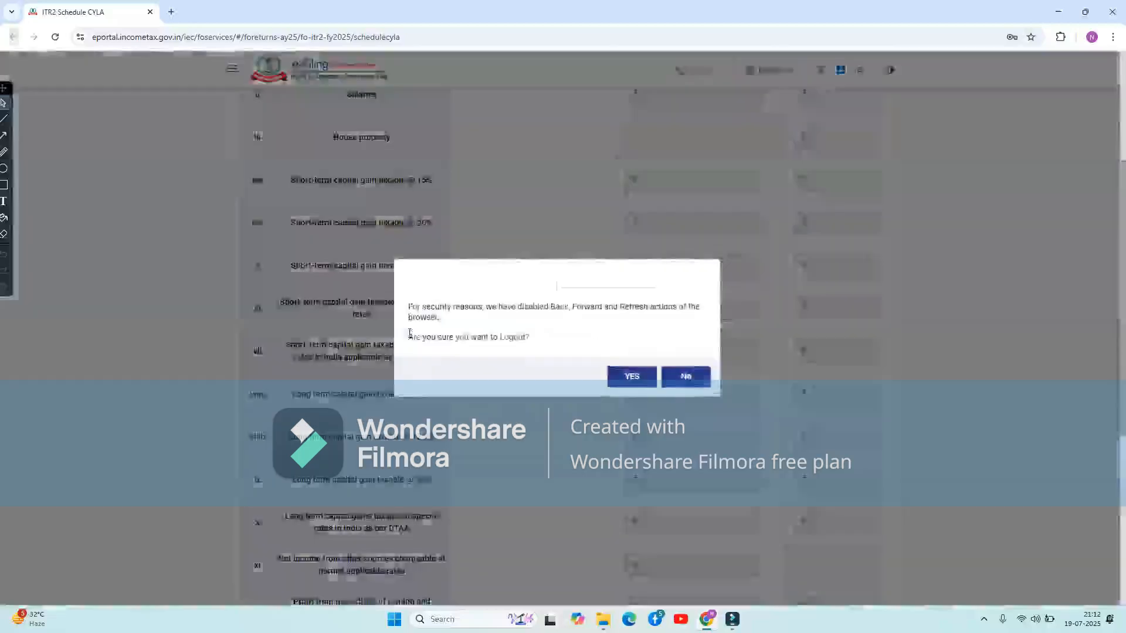
pyautogui.click(686, 377)
pyautogui.scroll(8, 807, 394)
pyautogui.hscroll(4, 807, 395)
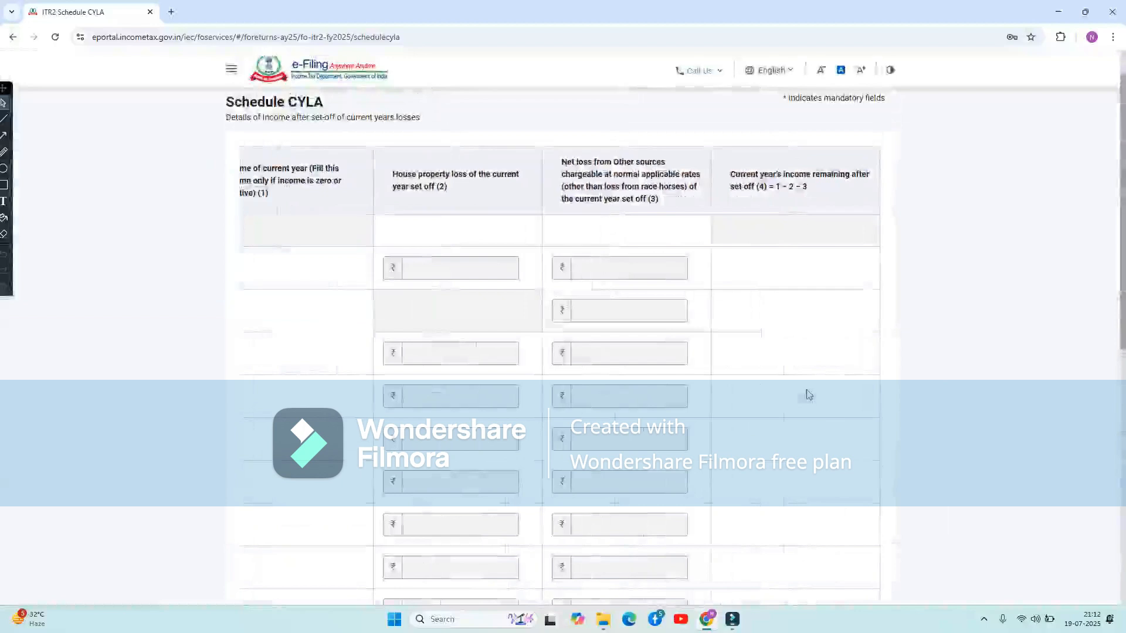
# Step: Try to confirm Schedule CYLA and go back to the Return Summary
pyautogui.scroll(-10, 807, 395)
pyautogui.click(875, 494)
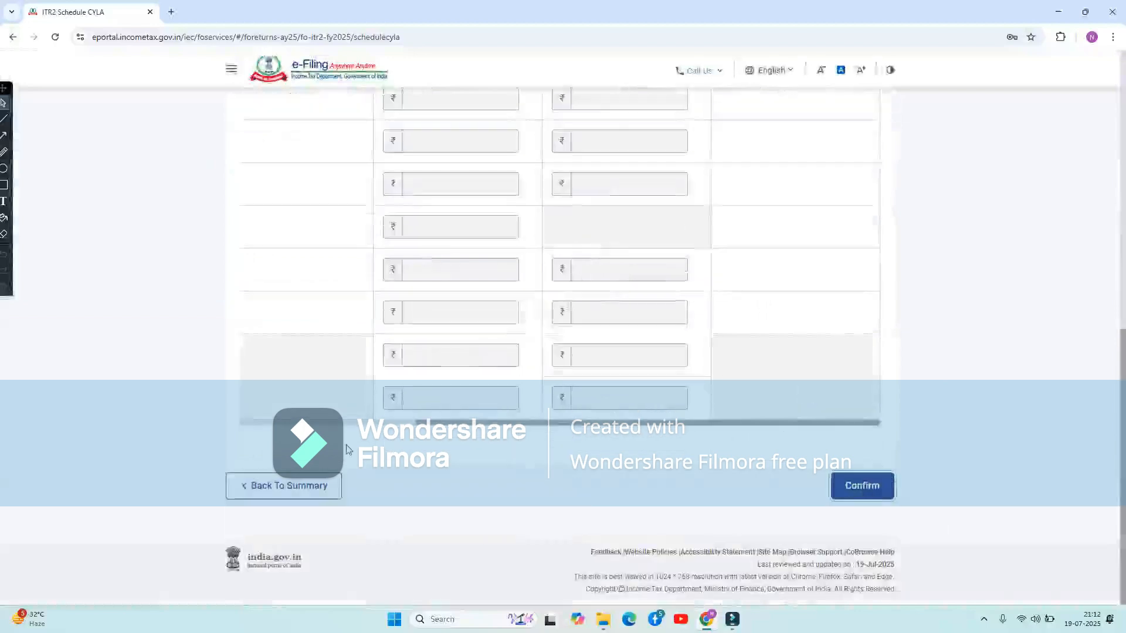
pyautogui.scroll(5, 741, 287)
pyautogui.scroll(-5, 740, 285)
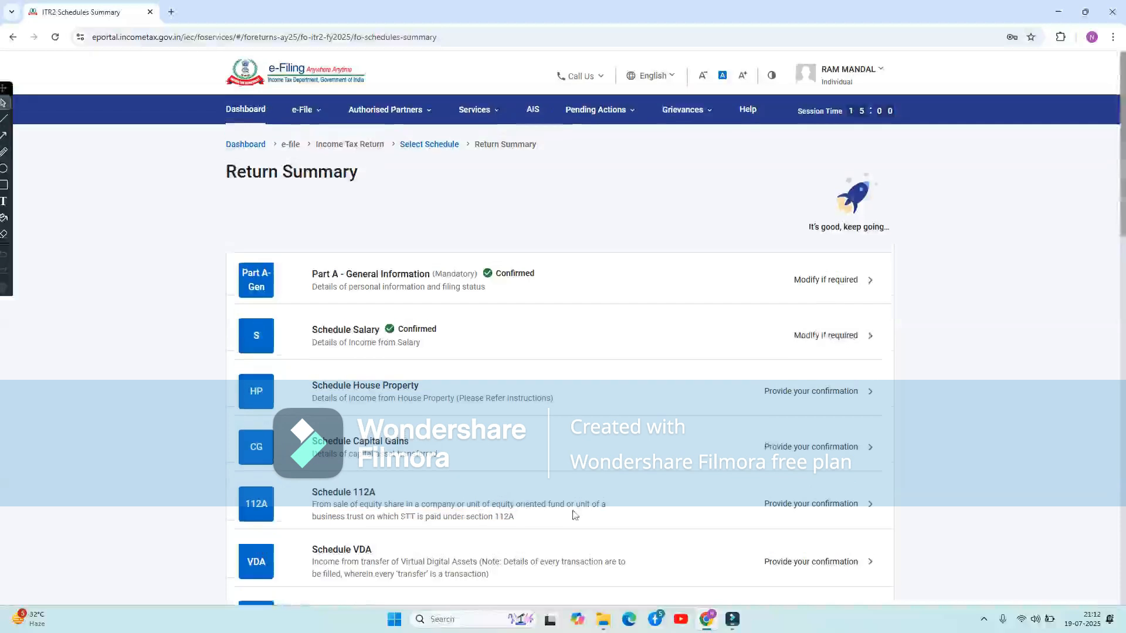
# Step: Open Schedule BFLA from the Return Summary and decline the logout
pyautogui.scroll(-8, 573, 515)
pyautogui.click(423, 274)
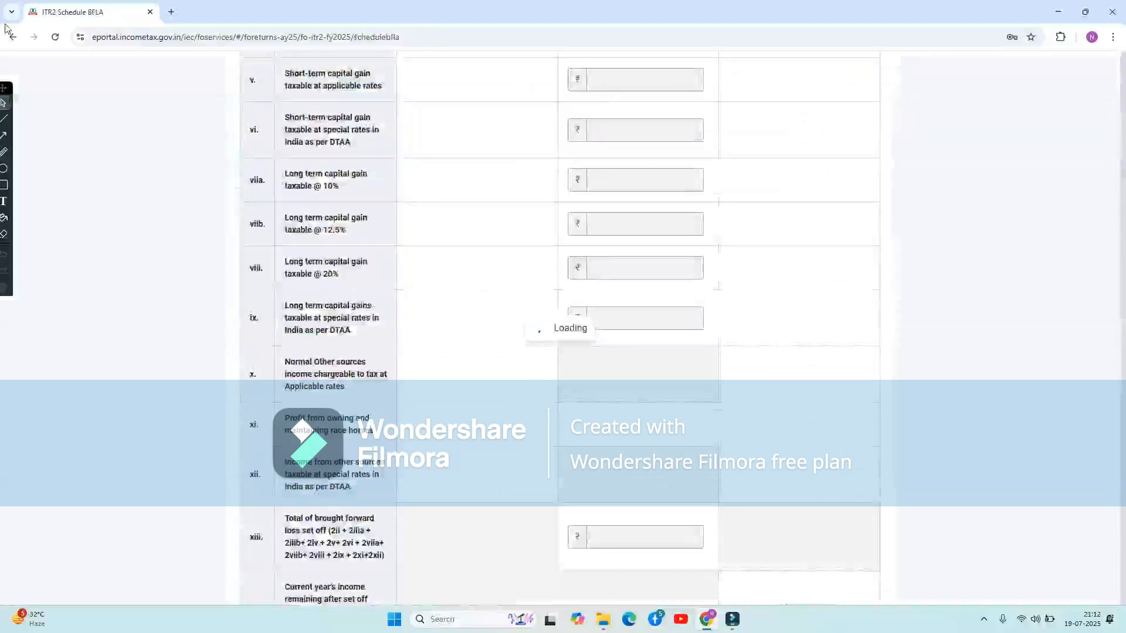
pyautogui.click(12, 37)
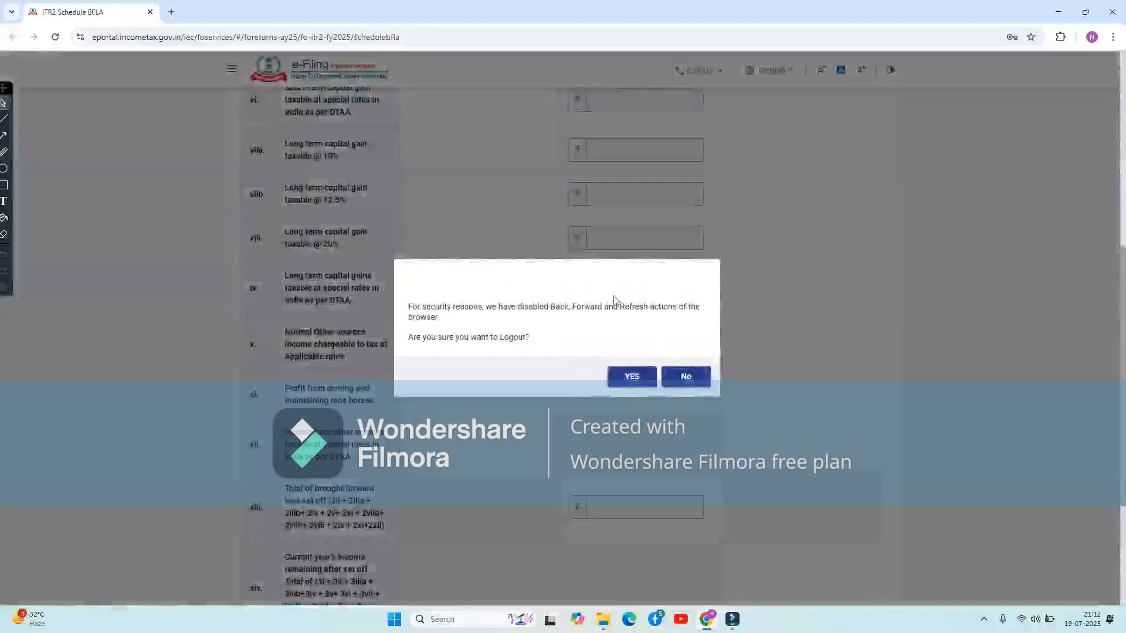
pyautogui.click(685, 377)
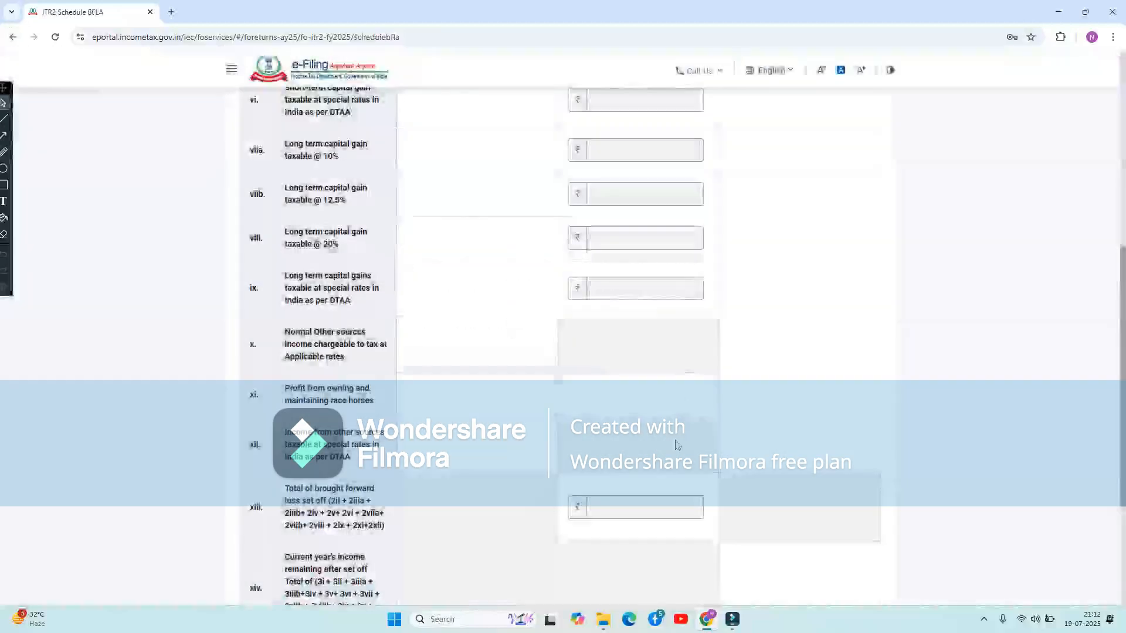
# Step: Review Schedule BFLA's table of income after brought forward loss set-off and go back to the Return Summary
pyautogui.scroll(-3, 645, 293)
pyautogui.scroll(3, 616, 233)
pyautogui.scroll(8, 615, 233)
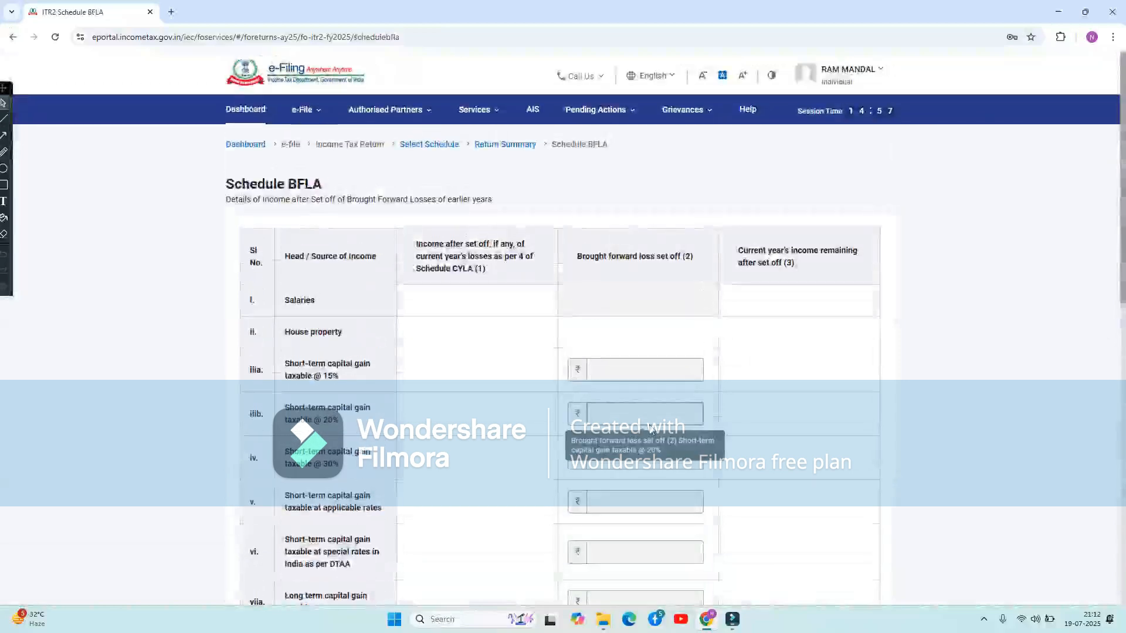
pyautogui.scroll(-10, 639, 429)
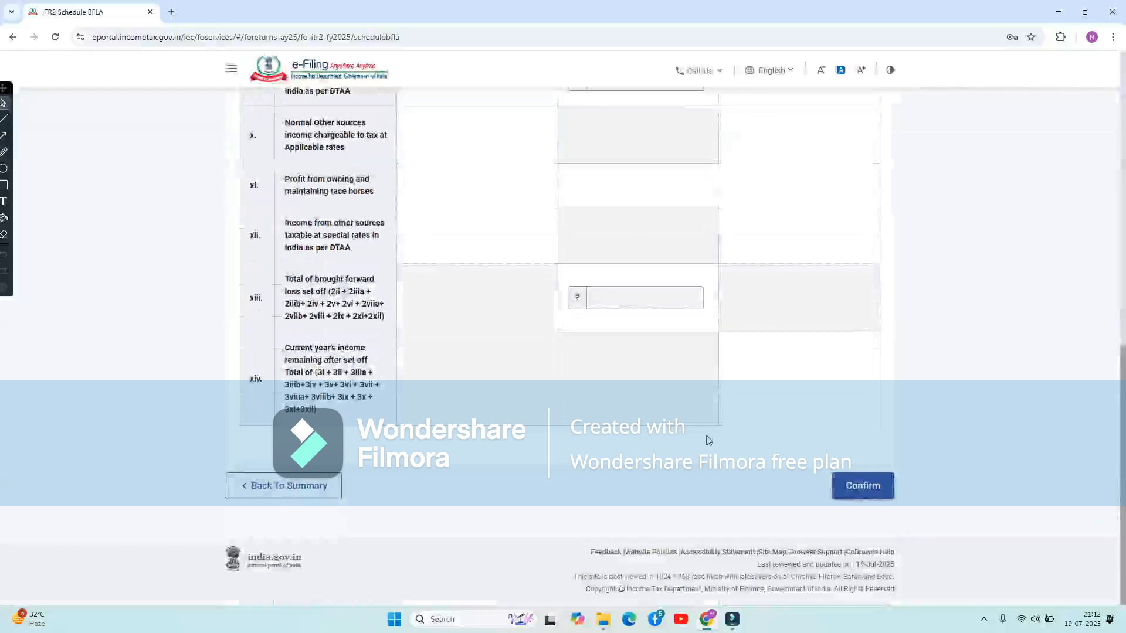
pyautogui.click(253, 491)
# Step: Look through the list of schedules in the Return Summary and their confirmation status
pyautogui.scroll(-15, 575, 508)
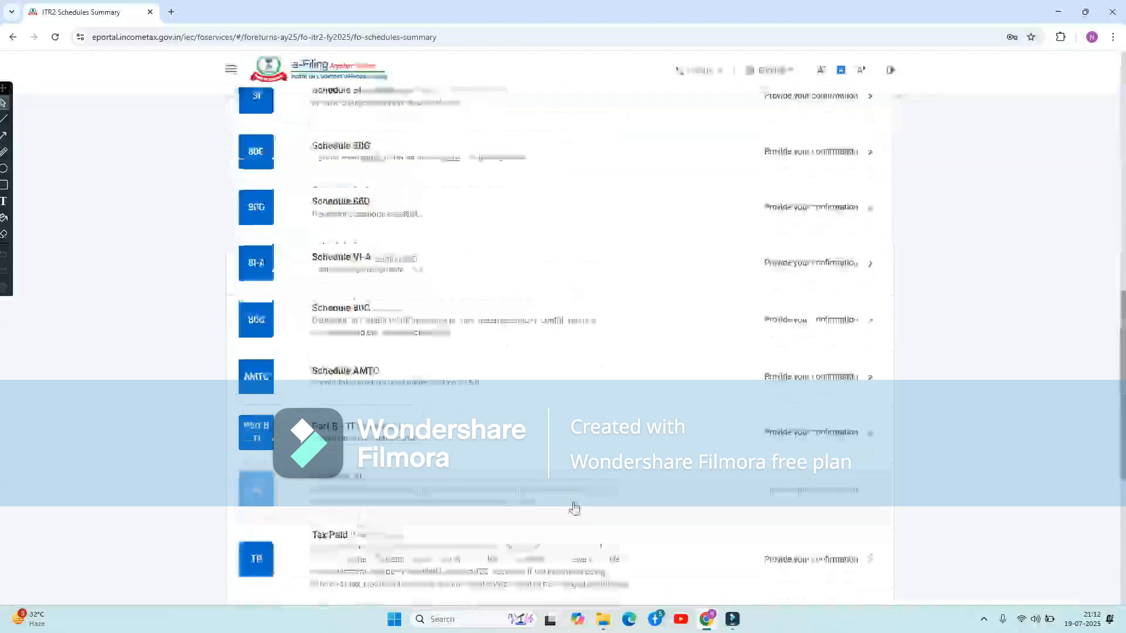
pyautogui.scroll(7, 454, 357)
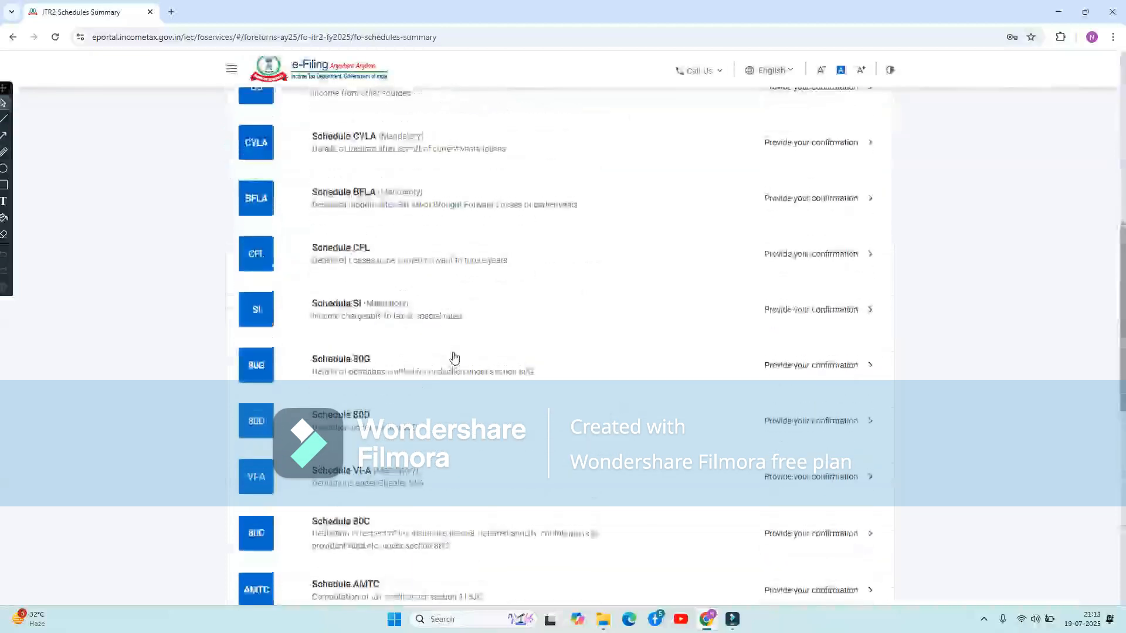
pyautogui.scroll(6, 454, 358)
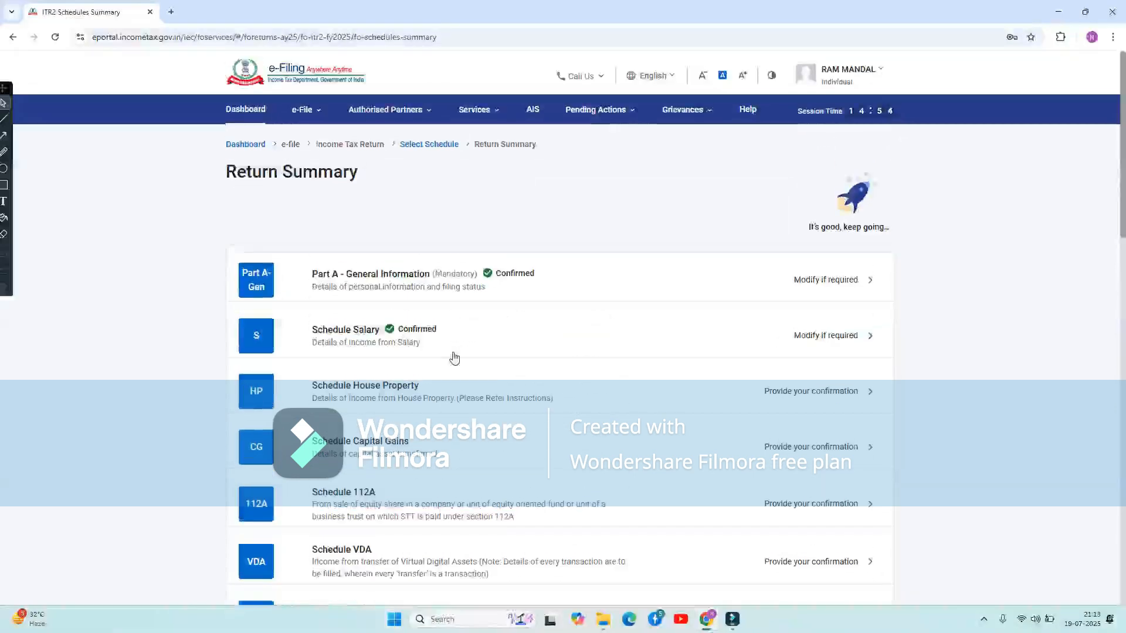
# Step: Open Schedule 80G from the Return Summary and decline the logout
pyautogui.scroll(-7, 454, 358)
pyautogui.scroll(-3, 455, 357)
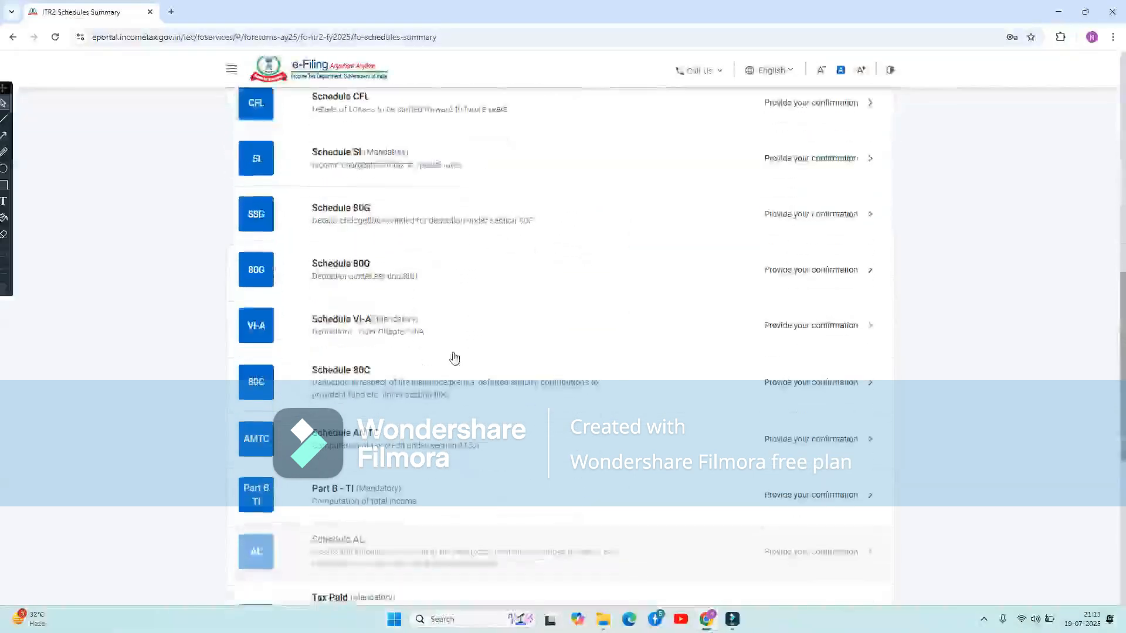
pyautogui.click(455, 217)
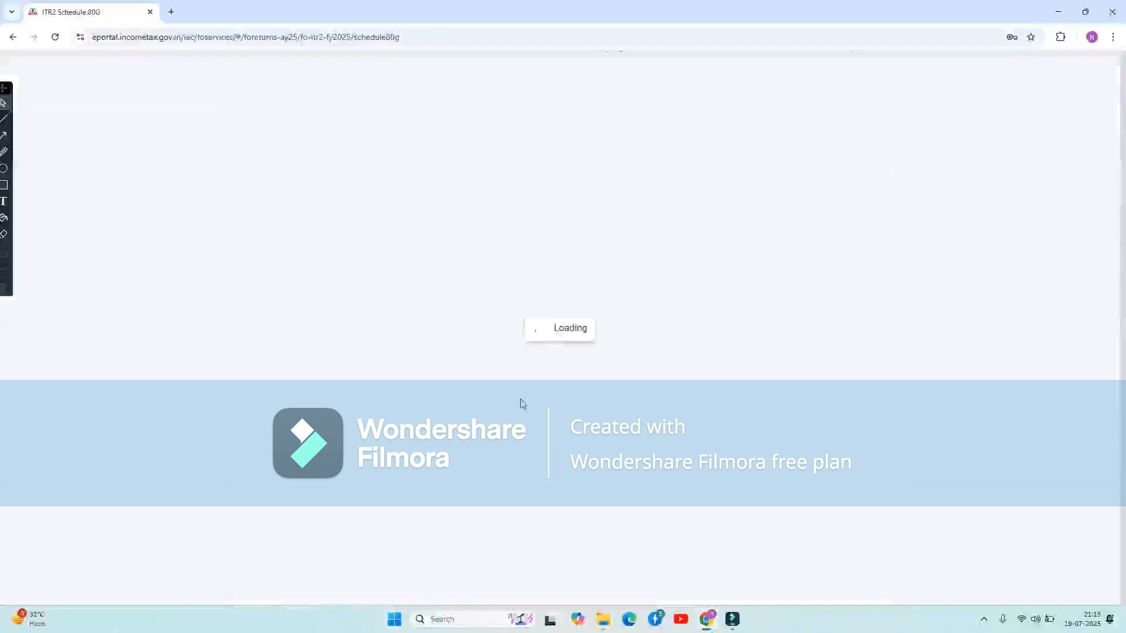
pyautogui.click(11, 38)
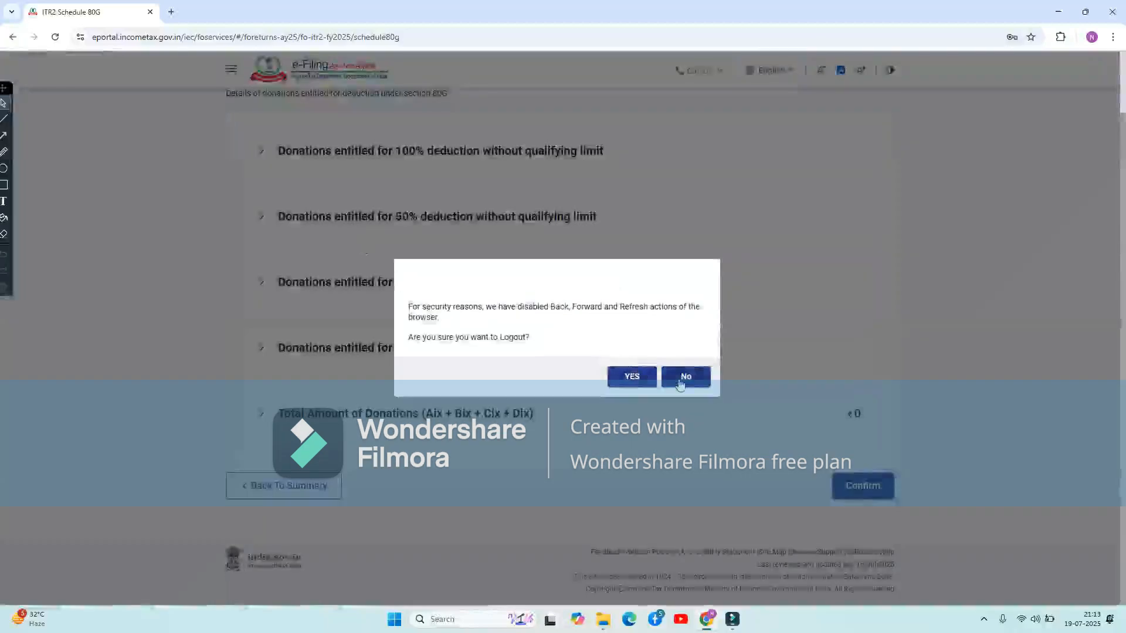
pyautogui.click(685, 377)
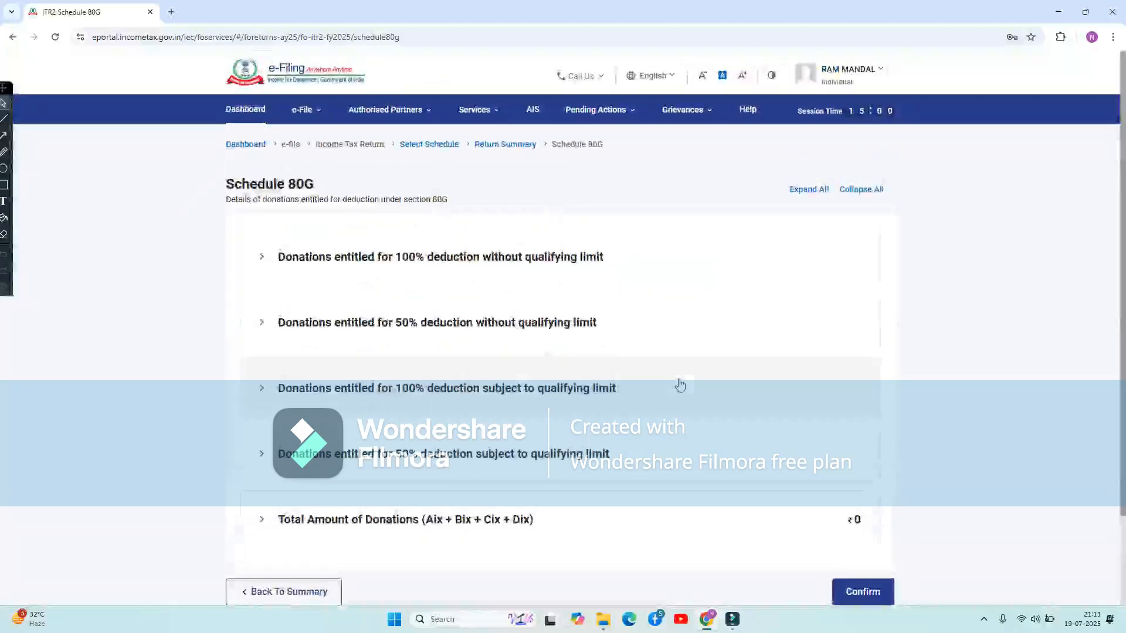
# Step: Expand the 100% and 50% donation sections without qualifying limit in Schedule 80G and add an entry to the 50% section
pyautogui.click(394, 274)
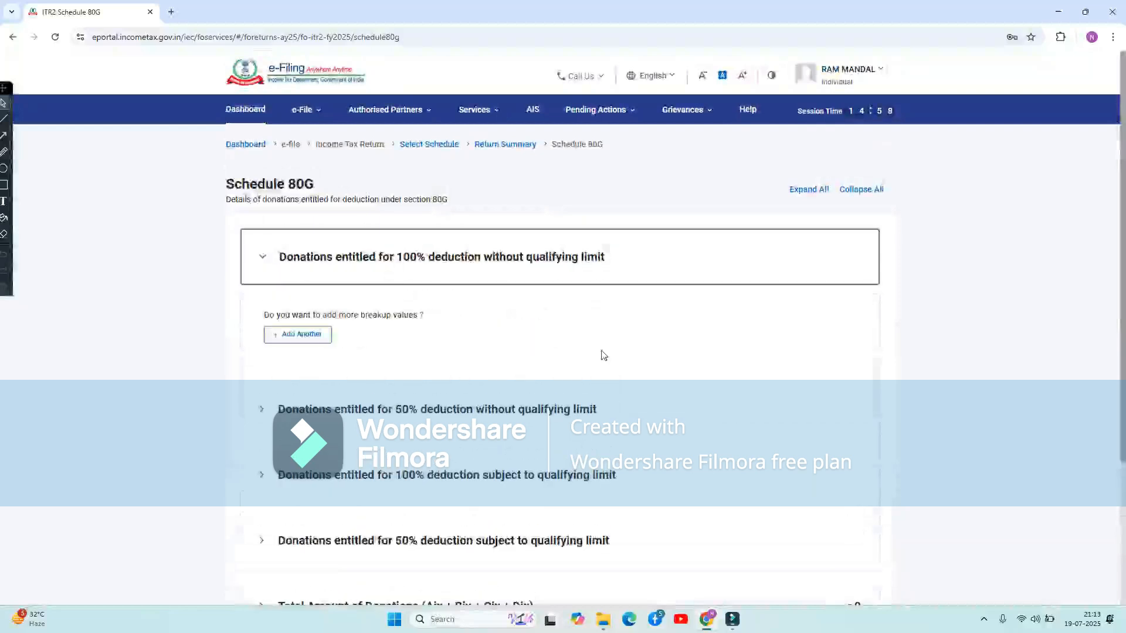
pyautogui.scroll(-2, 603, 355)
pyautogui.click(460, 252)
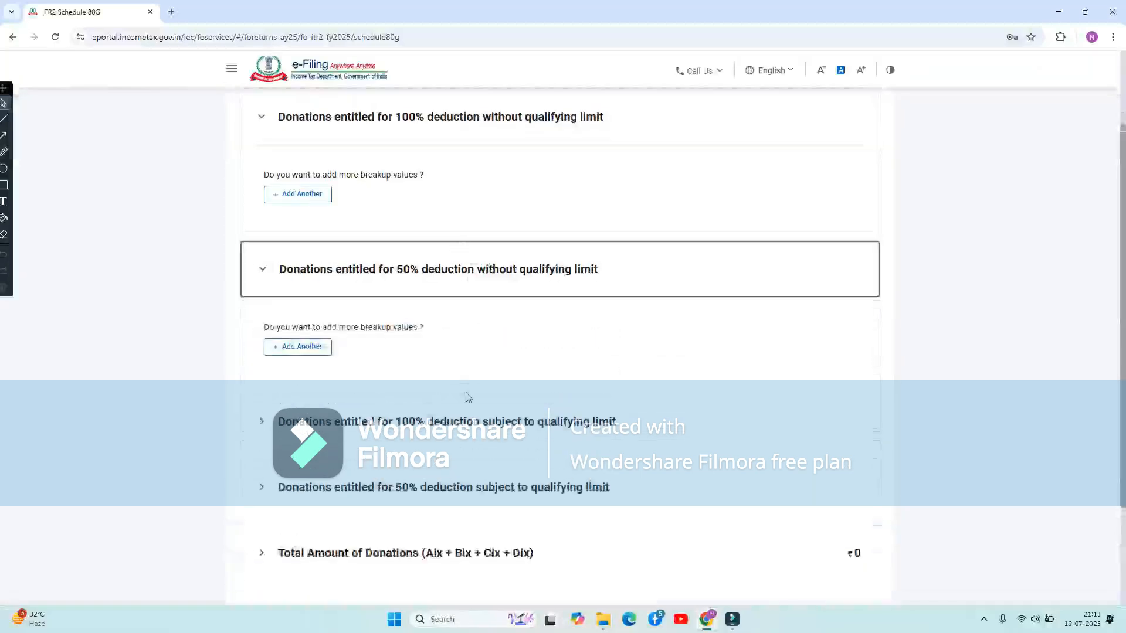
pyautogui.scroll(-2, 467, 397)
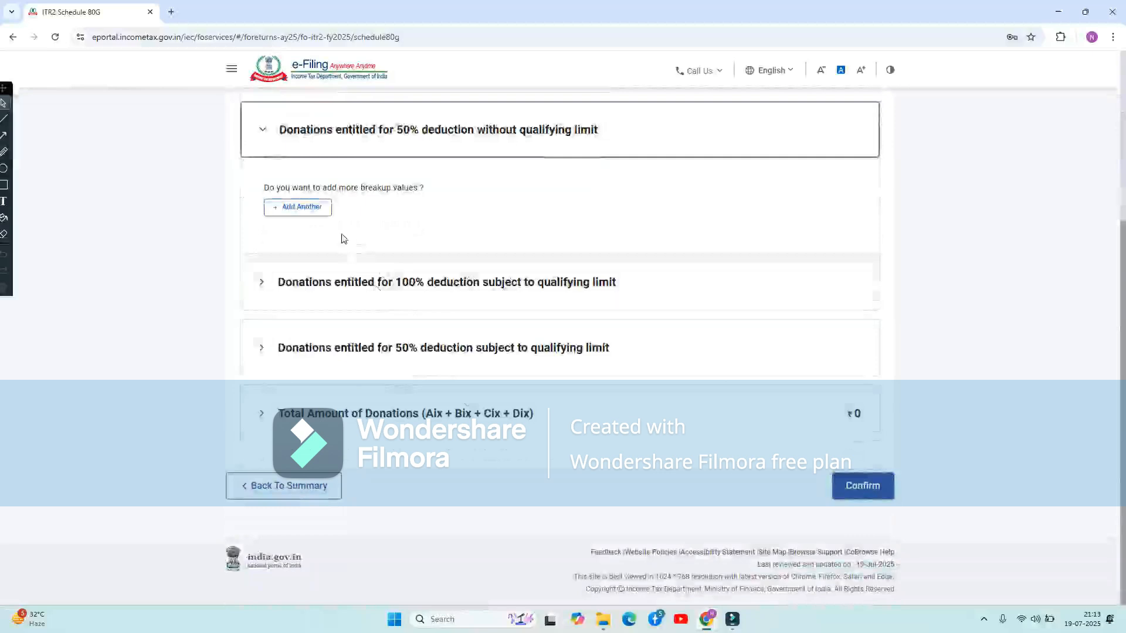
pyautogui.click(302, 208)
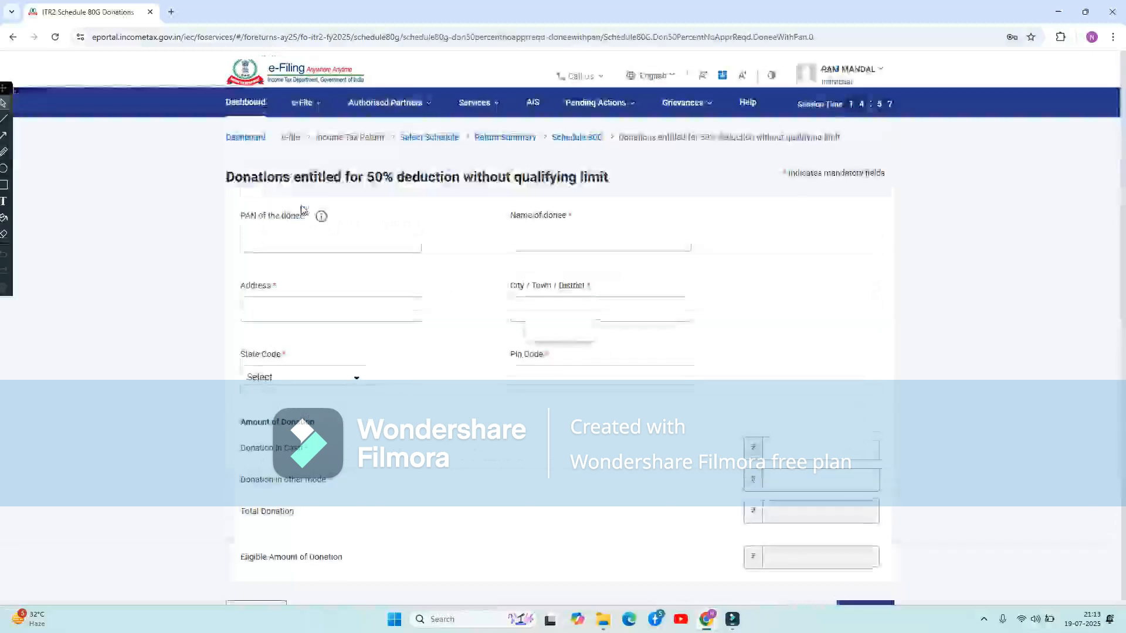
# Step: Go through the donee fields for PAN, name, address, city, state code and pin code, down to the donation amounts
pyautogui.click(330, 231)
pyautogui.click(568, 221)
pyautogui.click(375, 291)
pyautogui.click(562, 294)
pyautogui.click(360, 364)
pyautogui.click(583, 372)
pyautogui.scroll(-2, 428, 459)
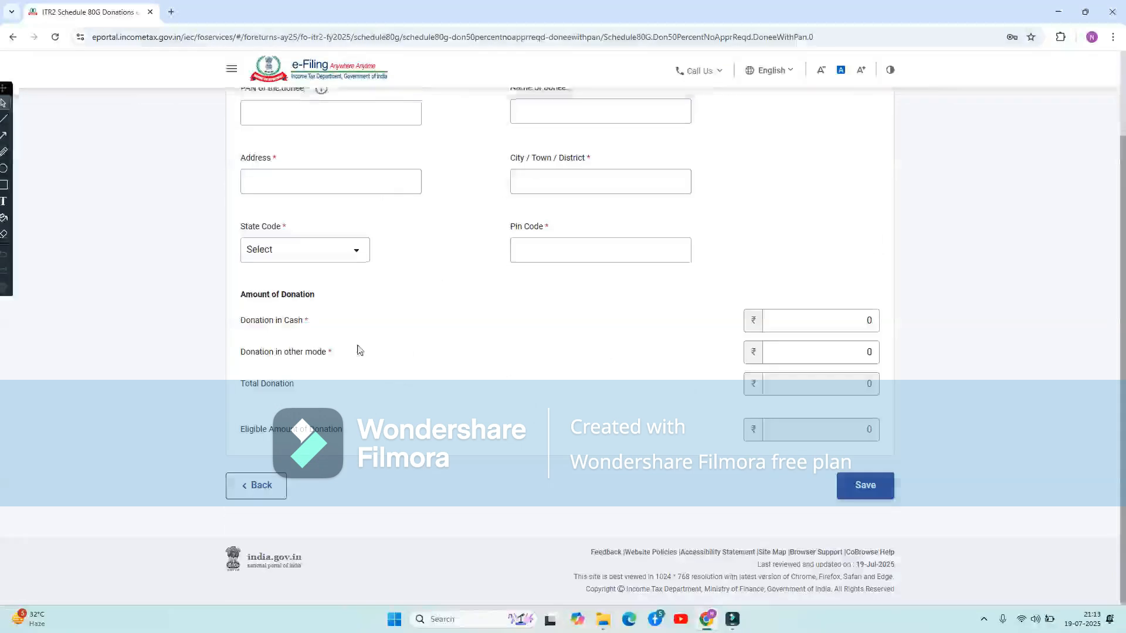
# Step: Set the donation in cash to 2000 and the donation in other mode to 50000
pyautogui.click(844, 315)
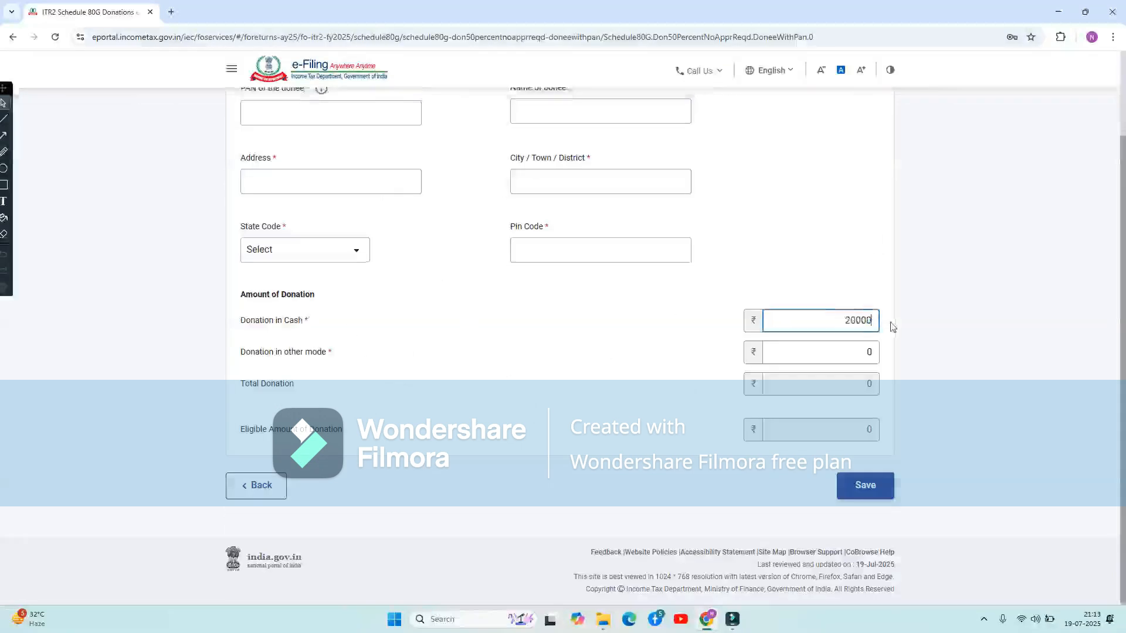
pyautogui.click(837, 250)
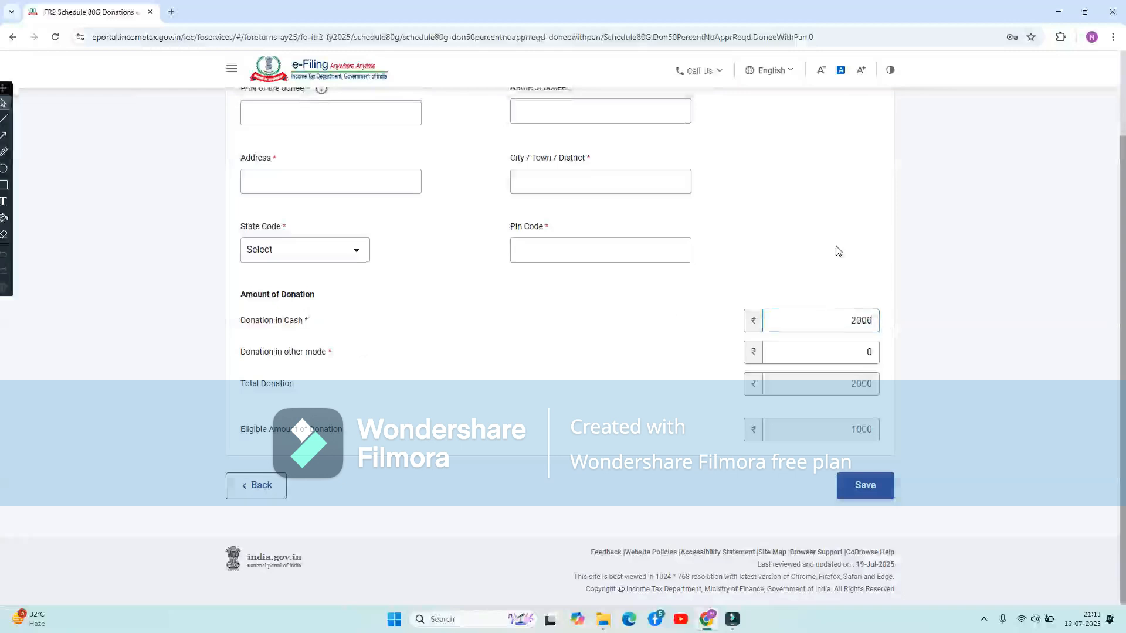
pyautogui.click(846, 352)
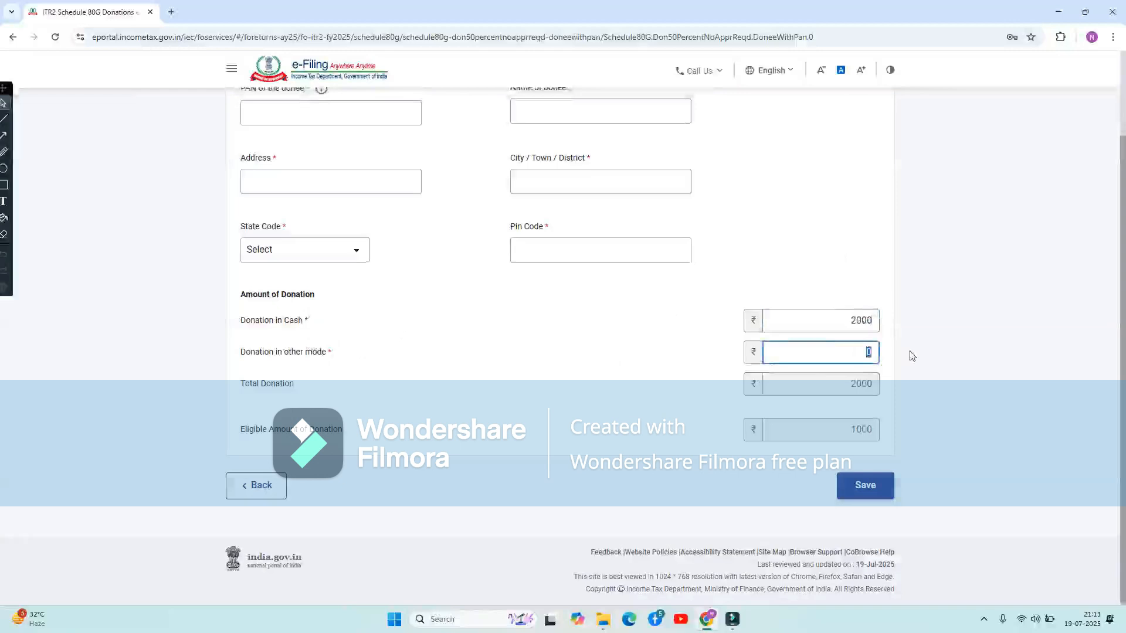
pyautogui.click(943, 371)
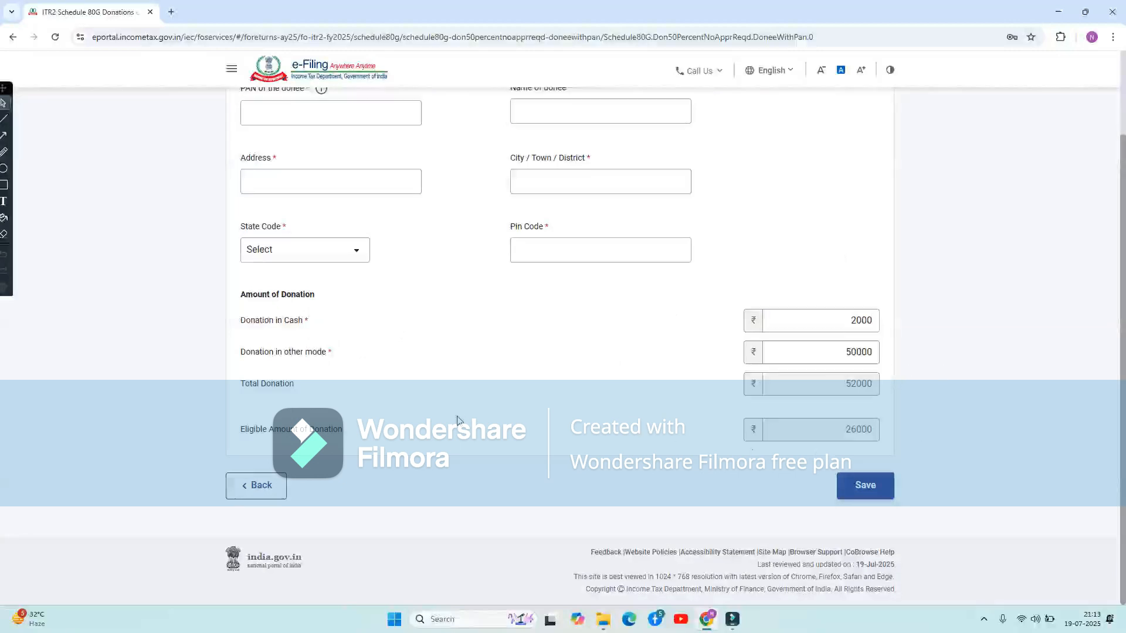
# Step: Leave the donation entry without saving and return from Schedule 80G to the Return Summary, declining the logout
pyautogui.scroll(3, 888, 404)
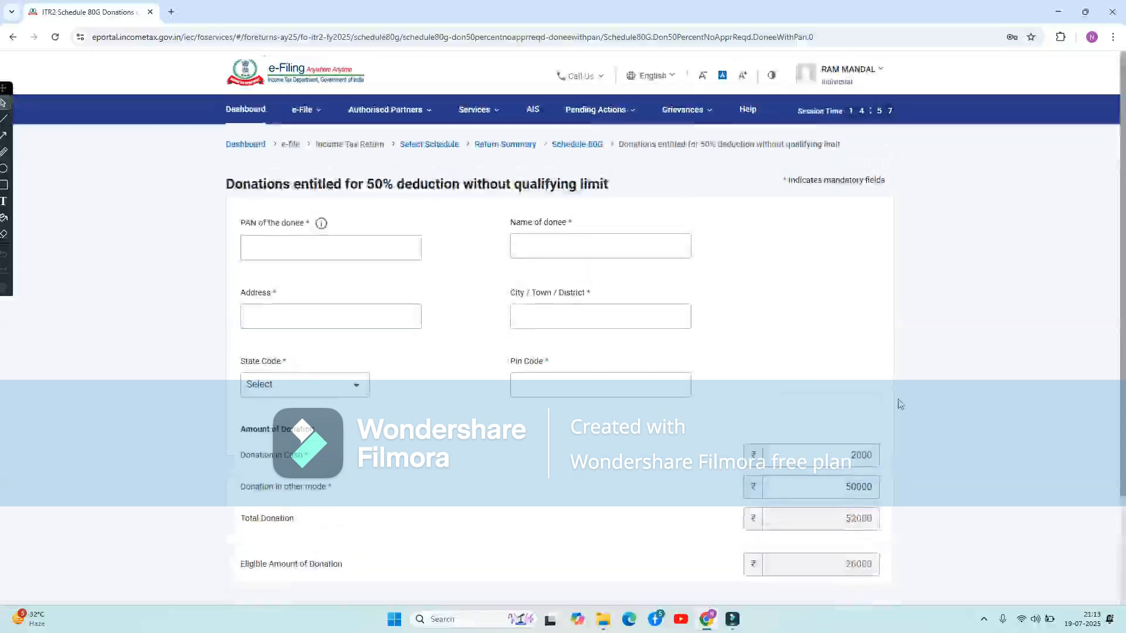
pyautogui.scroll(-5, 724, 241)
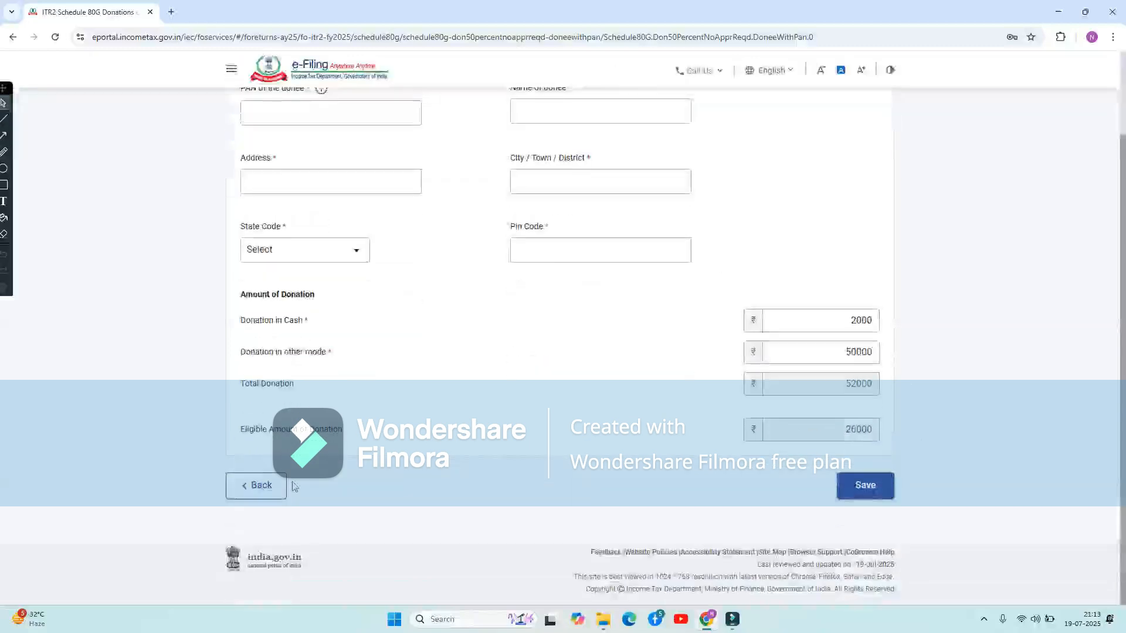
pyautogui.click(253, 485)
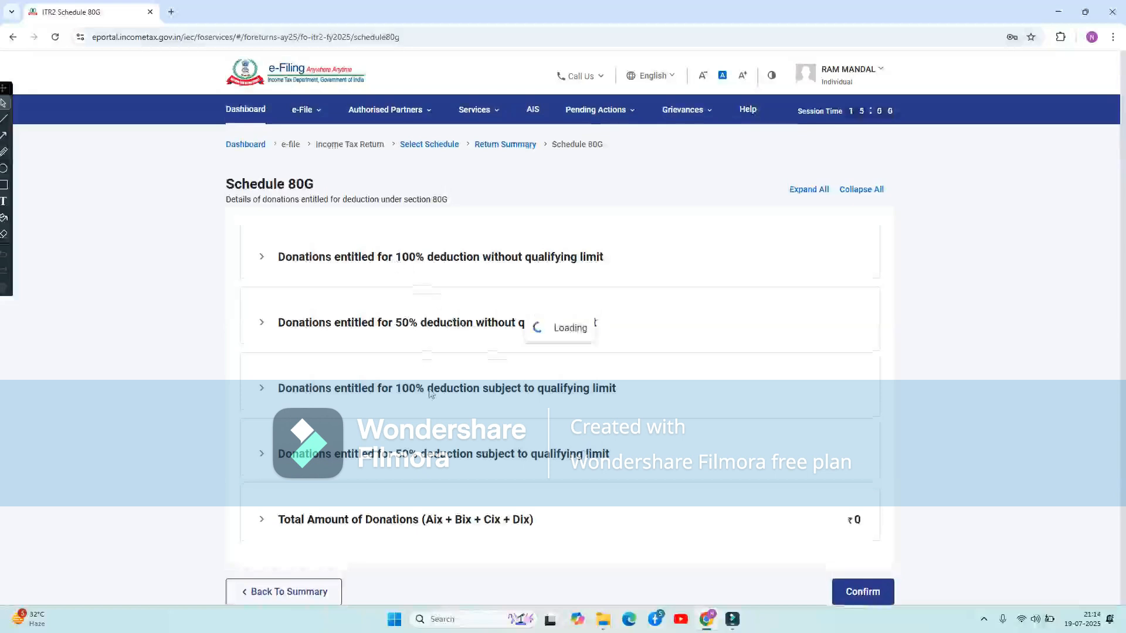
pyautogui.click(13, 37)
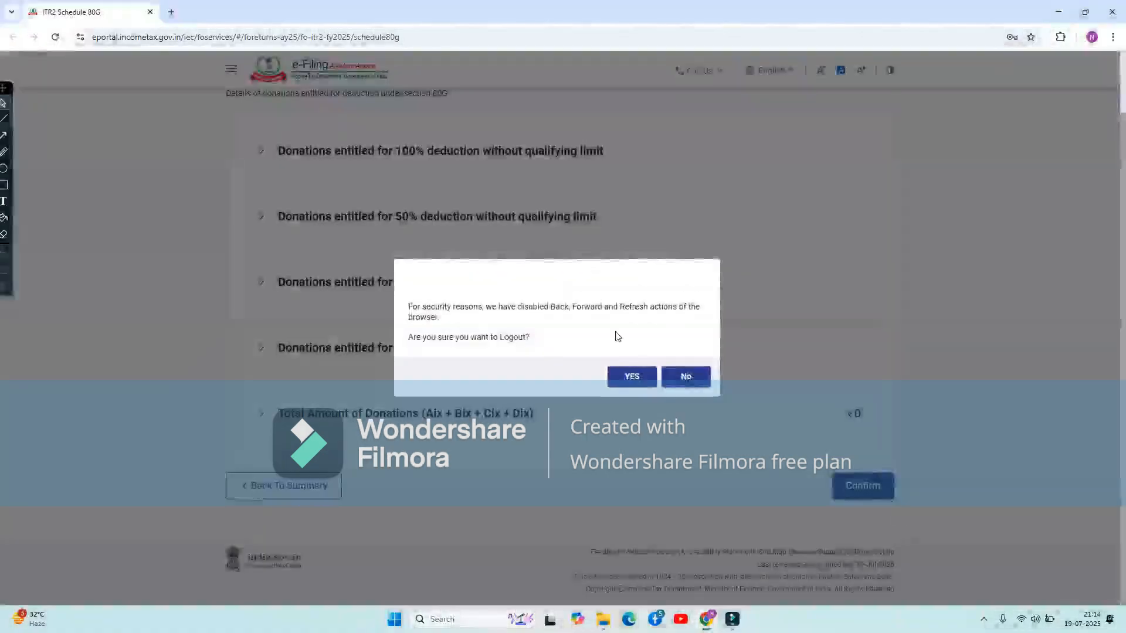
pyautogui.click(677, 384)
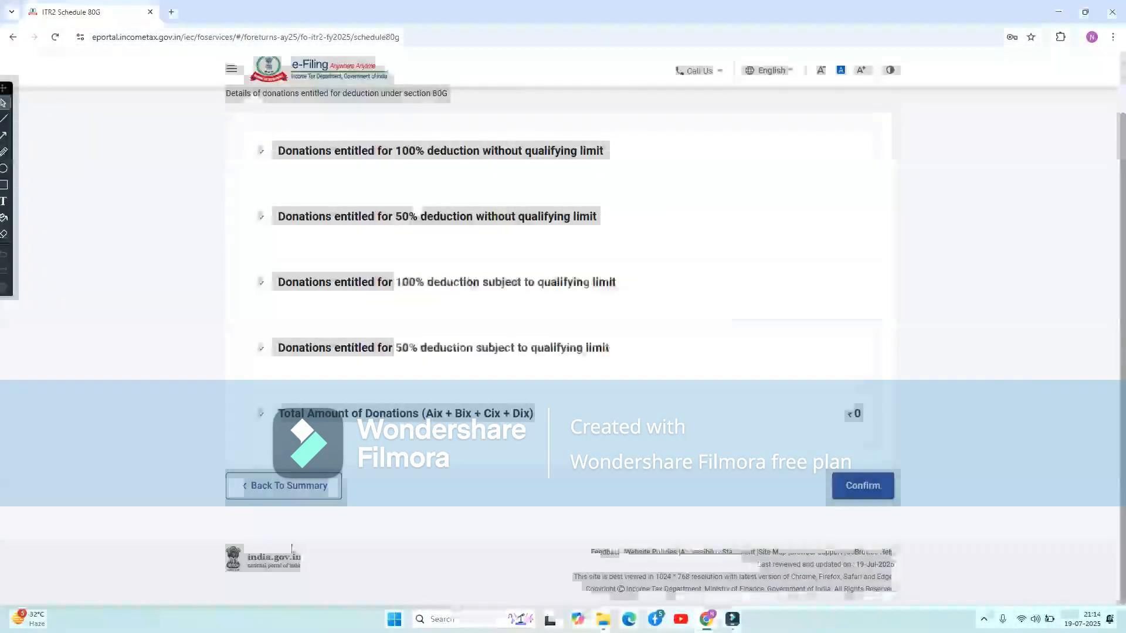
pyautogui.click(255, 484)
# Step: Open Schedule 80C from the Return Summary and add a deduction entry
pyautogui.scroll(-10, 463, 469)
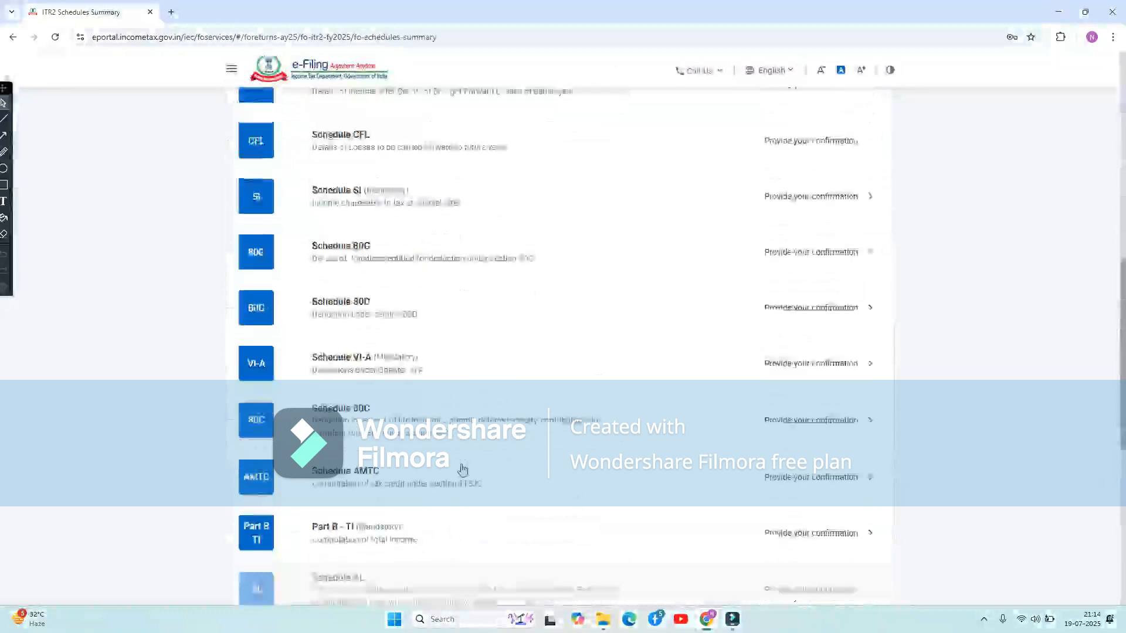
pyautogui.scroll(-3, 432, 422)
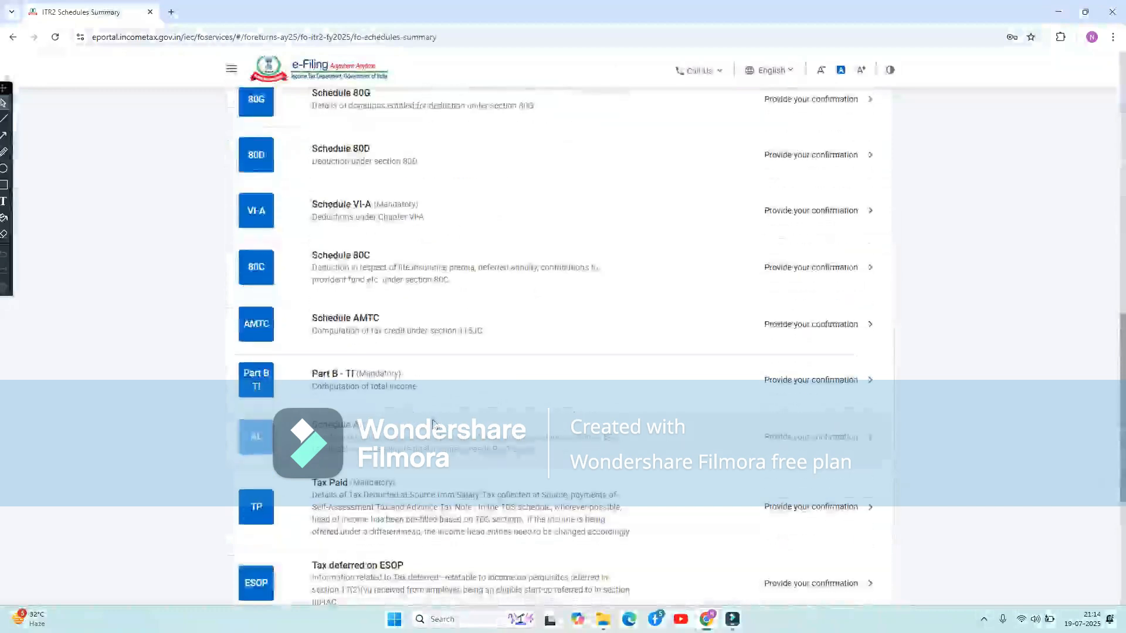
pyautogui.click(398, 270)
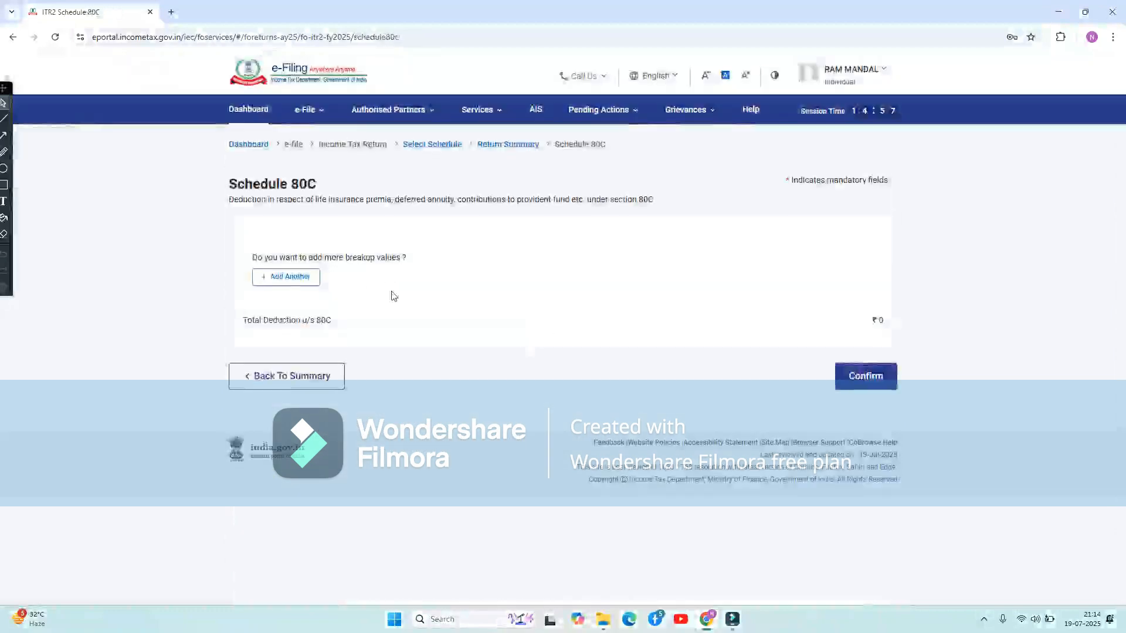
pyautogui.click(293, 278)
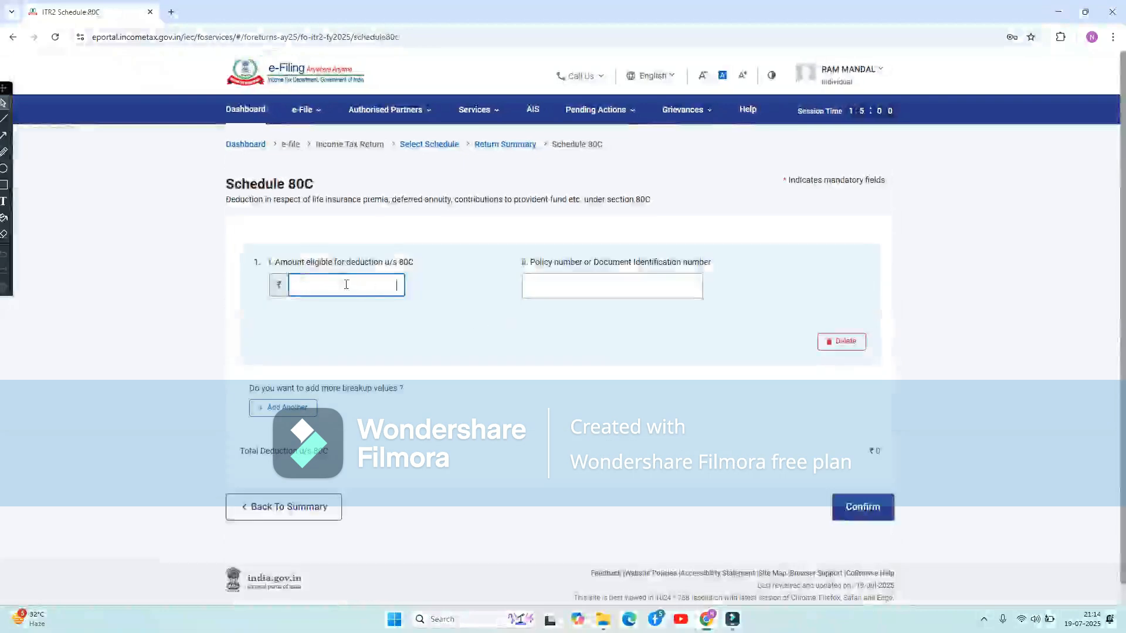
pyautogui.click(616, 283)
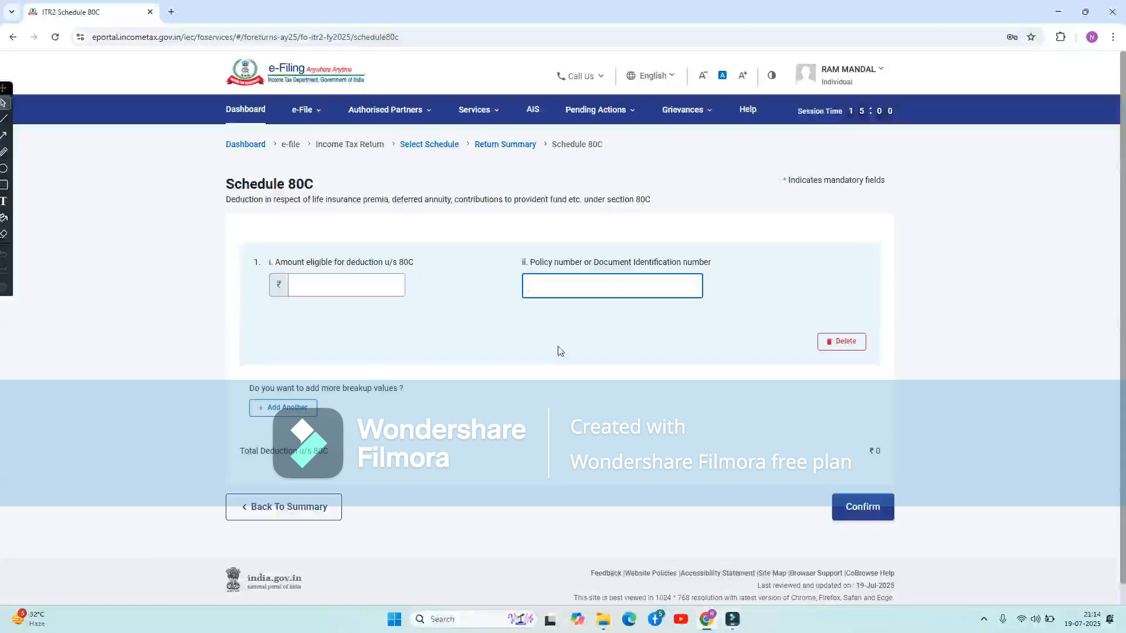
# Step: Try to confirm Schedule 80C with an eligible amount of 50000 and no policy number, and go back to the Return Summary
pyautogui.click(335, 283)
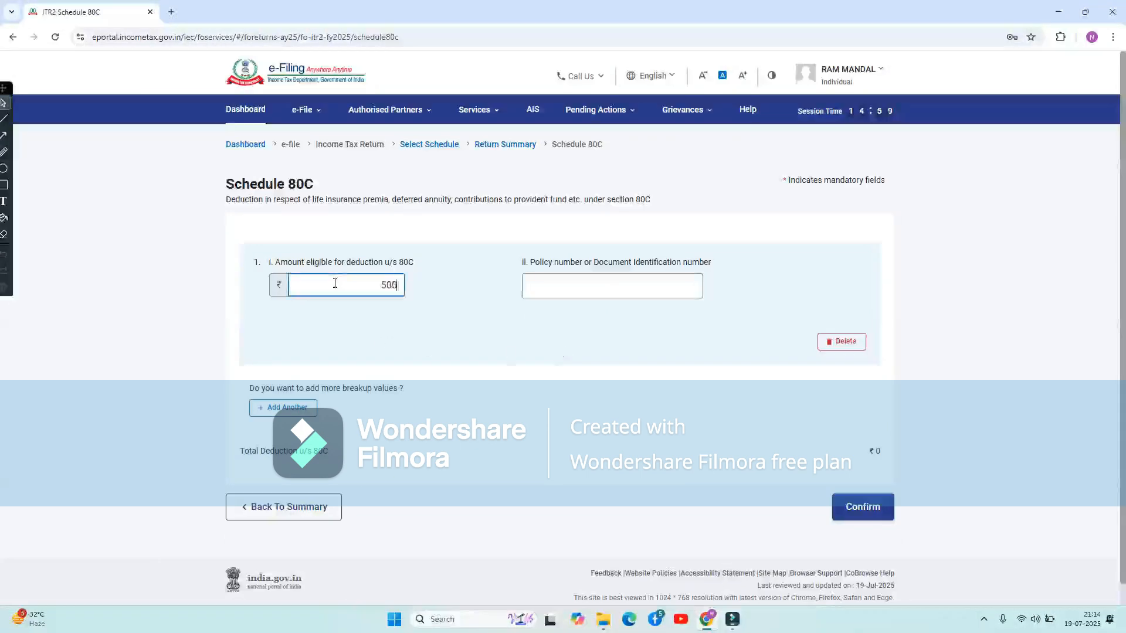
pyautogui.write('50000')
pyautogui.click(651, 381)
pyautogui.click(842, 508)
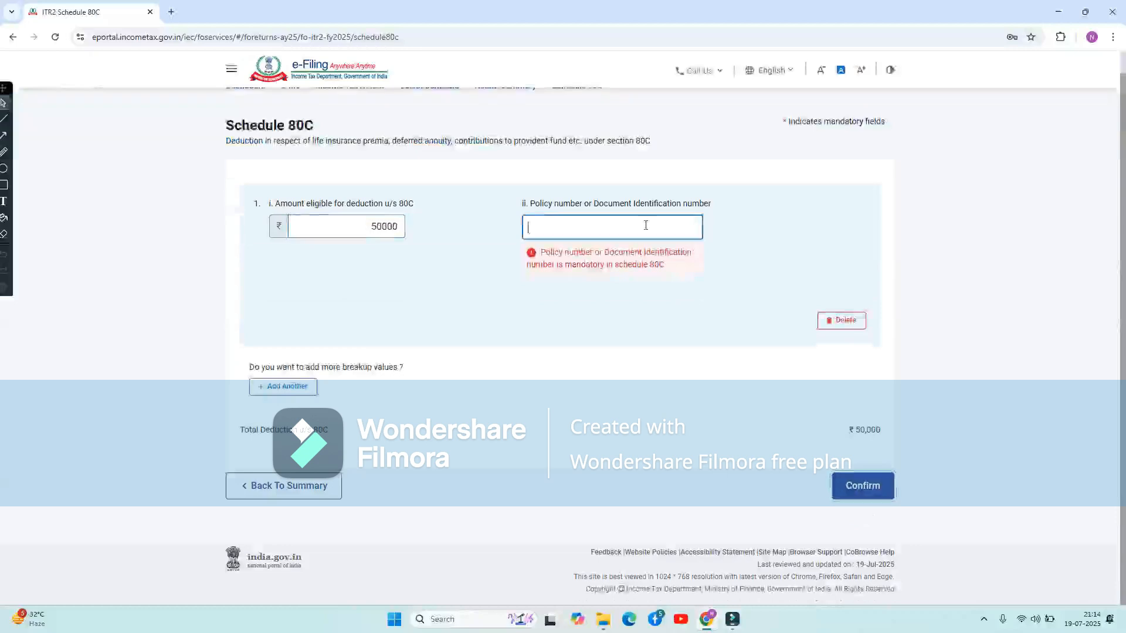
pyautogui.click(287, 485)
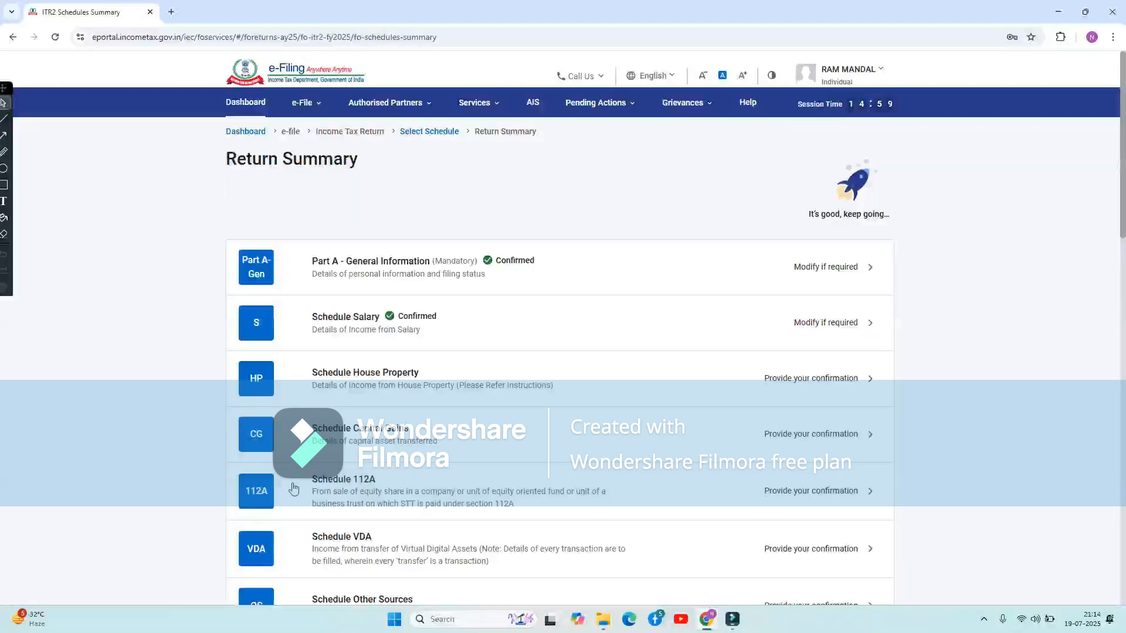
# Step: Open Schedule VI-A from the Return Summary and expand Part B, deduction in respect of certain payments
pyautogui.scroll(-3, 496, 474)
pyautogui.scroll(-13, 495, 474)
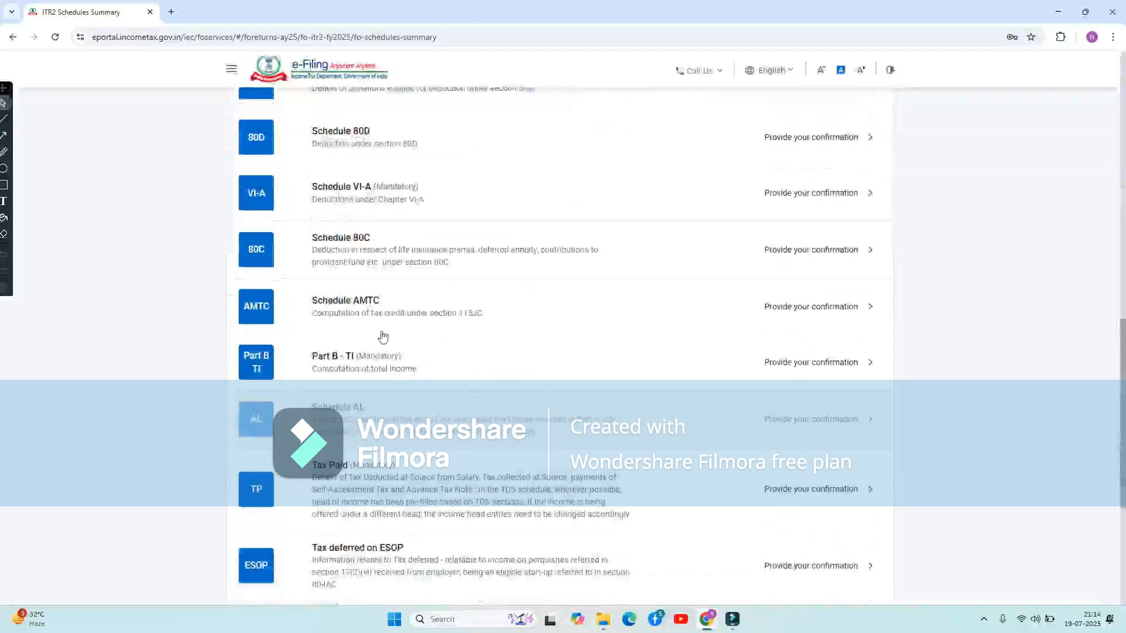
pyautogui.click(422, 198)
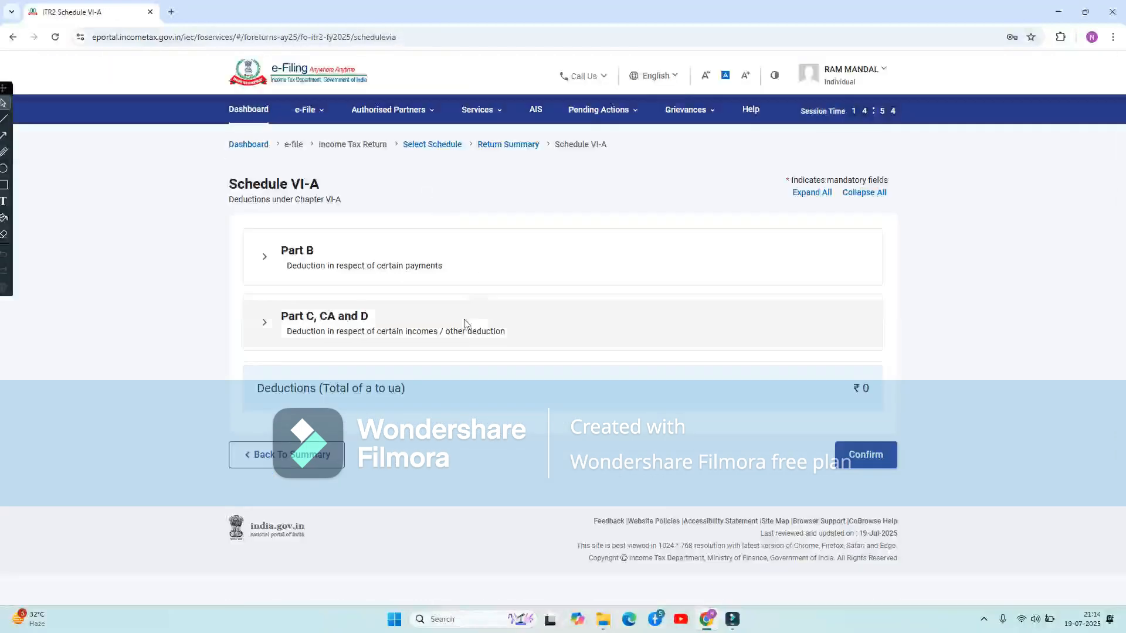
pyautogui.click(352, 262)
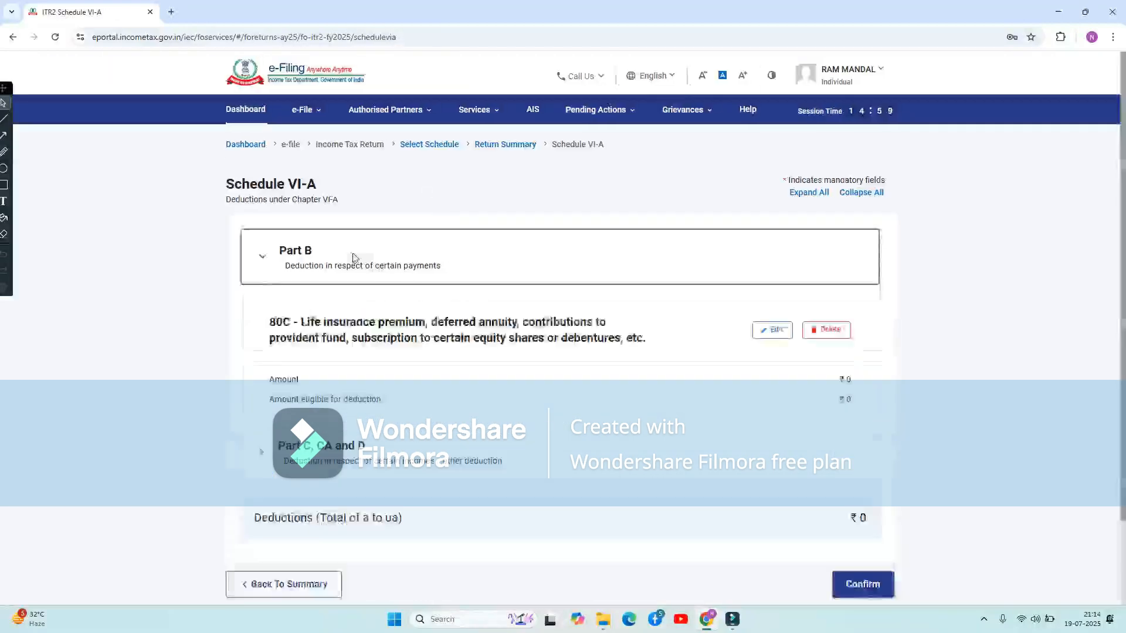
# Step: Review the Part B deductions of Schedule VI-A from 80C to 80GGC and go back to the Return Summary
pyautogui.scroll(-2, 487, 385)
pyautogui.scroll(-18, 489, 385)
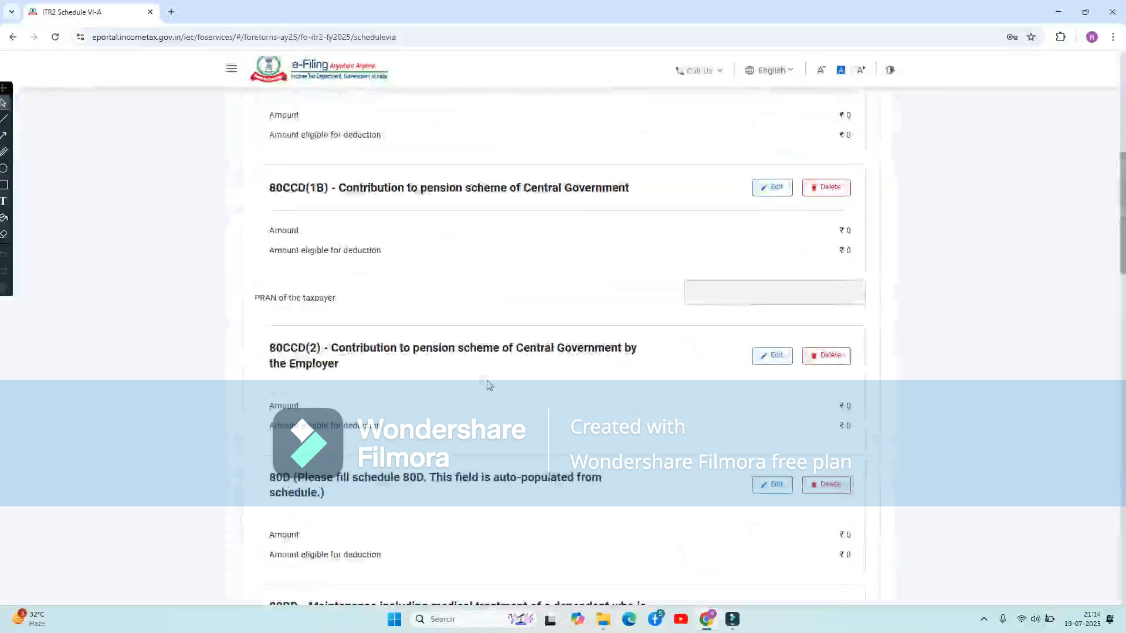
pyautogui.scroll(-15, 489, 384)
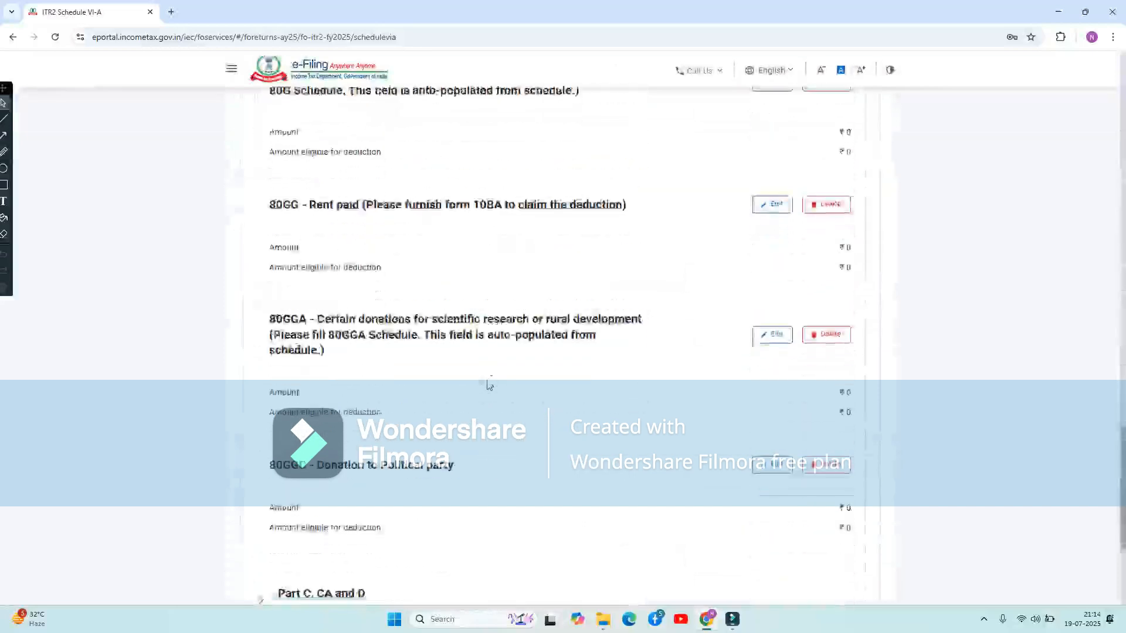
pyautogui.scroll(20, 489, 385)
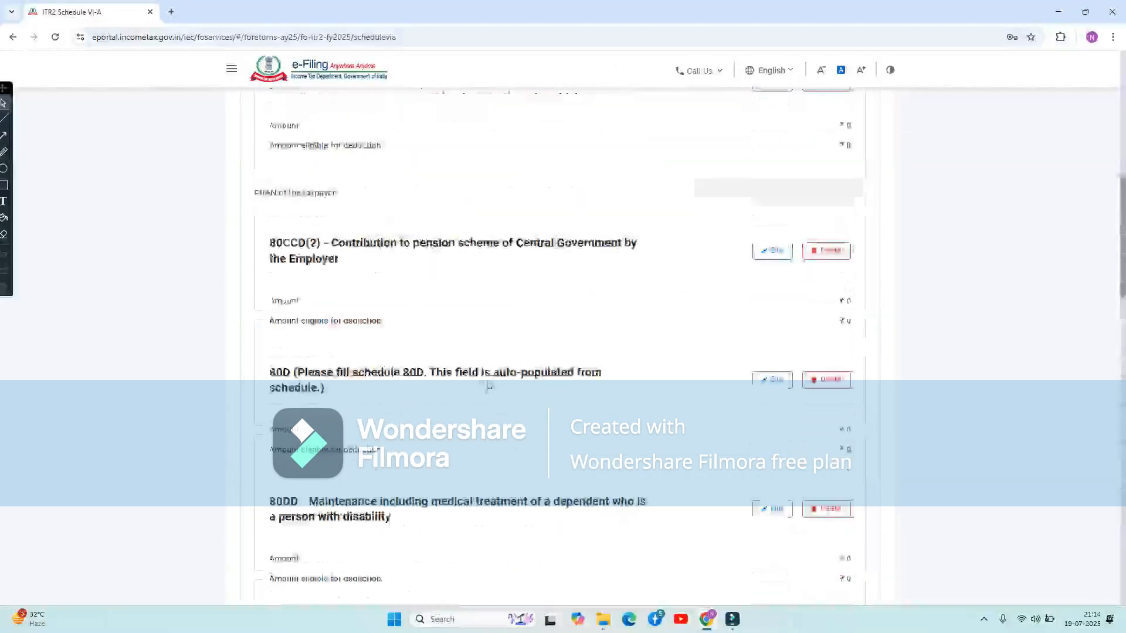
pyautogui.scroll(-15, 488, 386)
pyautogui.scroll(-3, 489, 387)
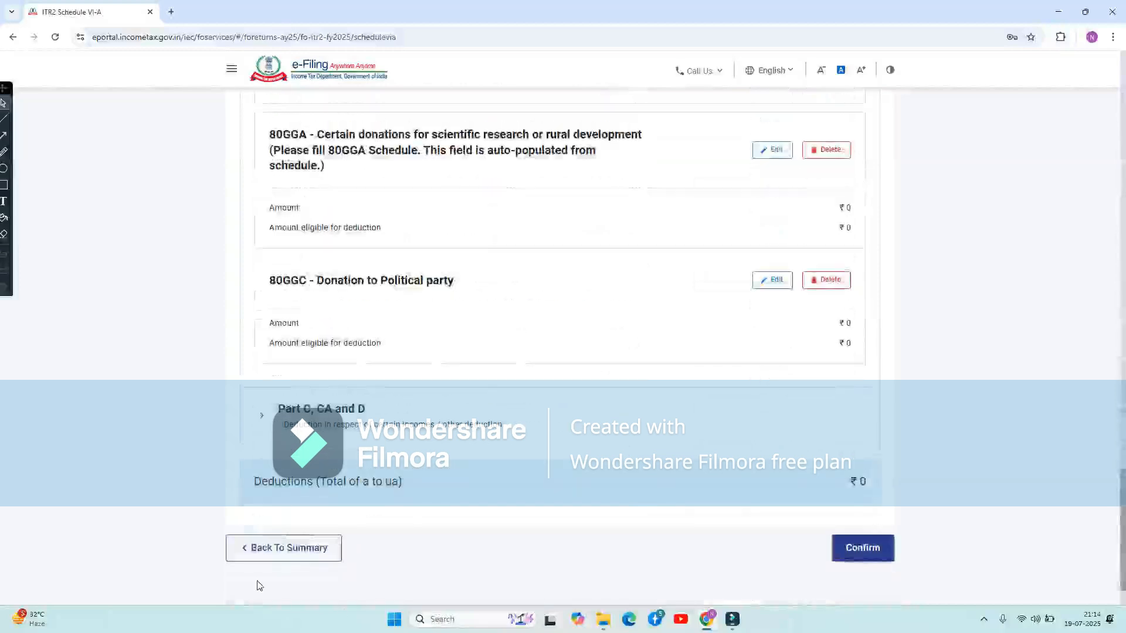
pyautogui.click(265, 546)
# Step: Look through the Return Summary's list of schedules, from Part A - General Information down to Part B - TTI
pyautogui.scroll(-2, 432, 559)
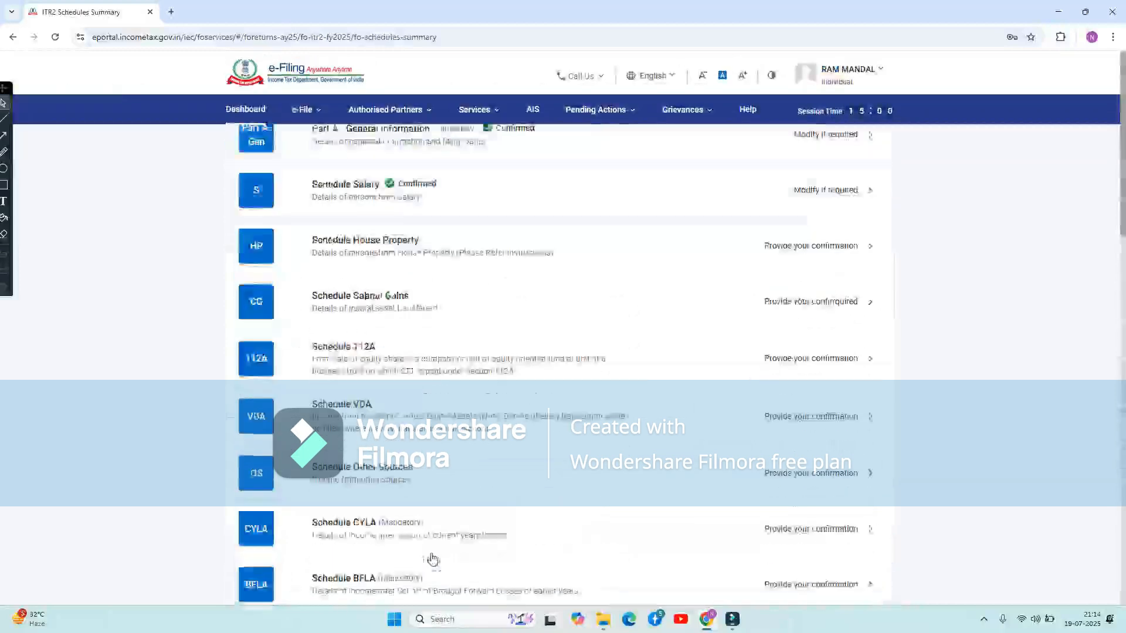
pyautogui.scroll(-3, 432, 527)
pyautogui.scroll(-3, 432, 472)
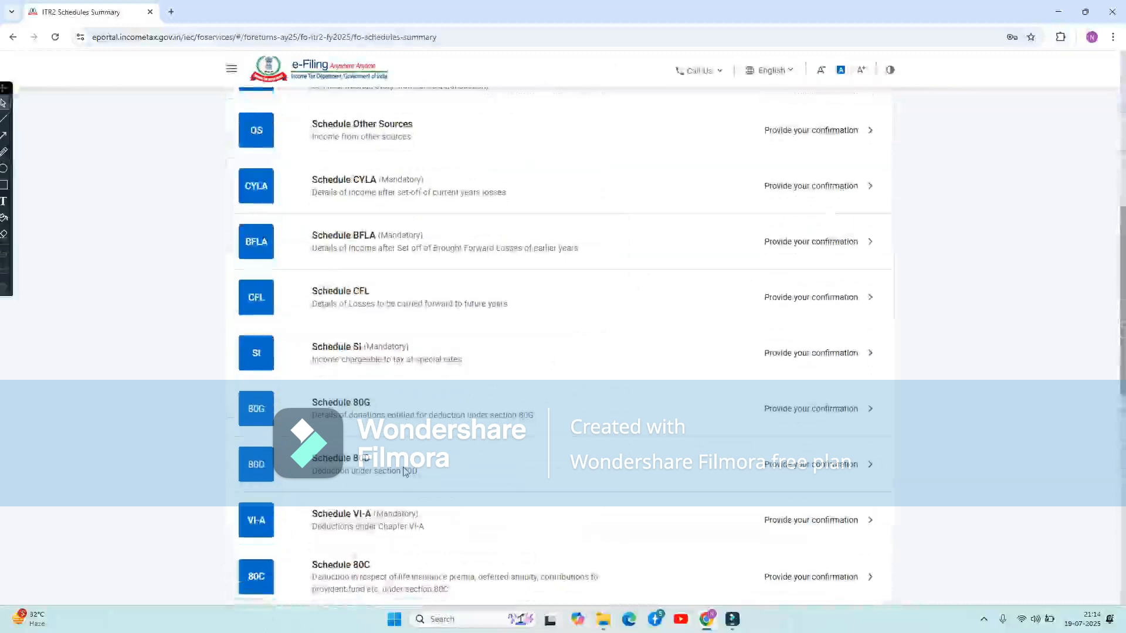
pyautogui.scroll(-10, 439, 515)
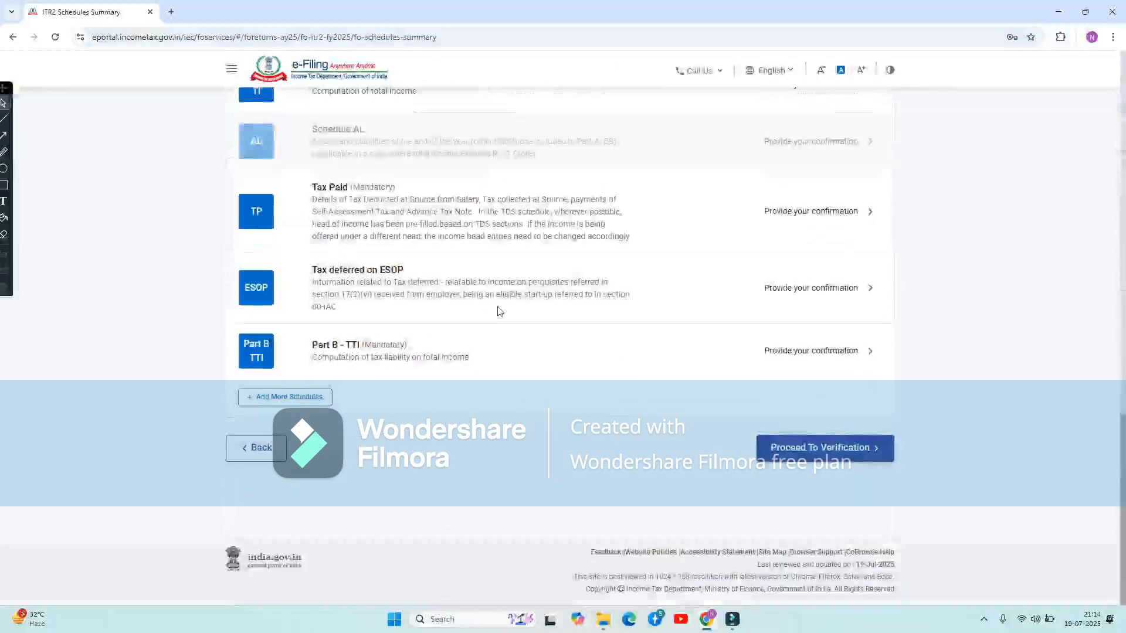
pyautogui.scroll(5, 499, 311)
pyautogui.scroll(-4, 499, 312)
pyautogui.scroll(6, 499, 312)
pyautogui.scroll(-6, 498, 309)
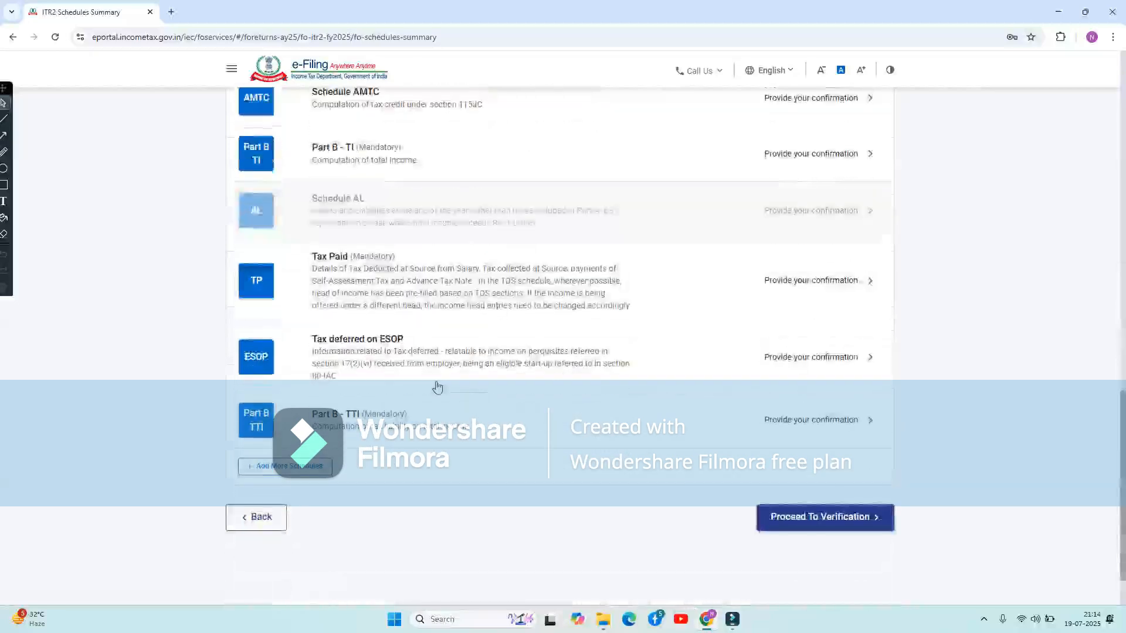
pyautogui.scroll(-1, 455, 366)
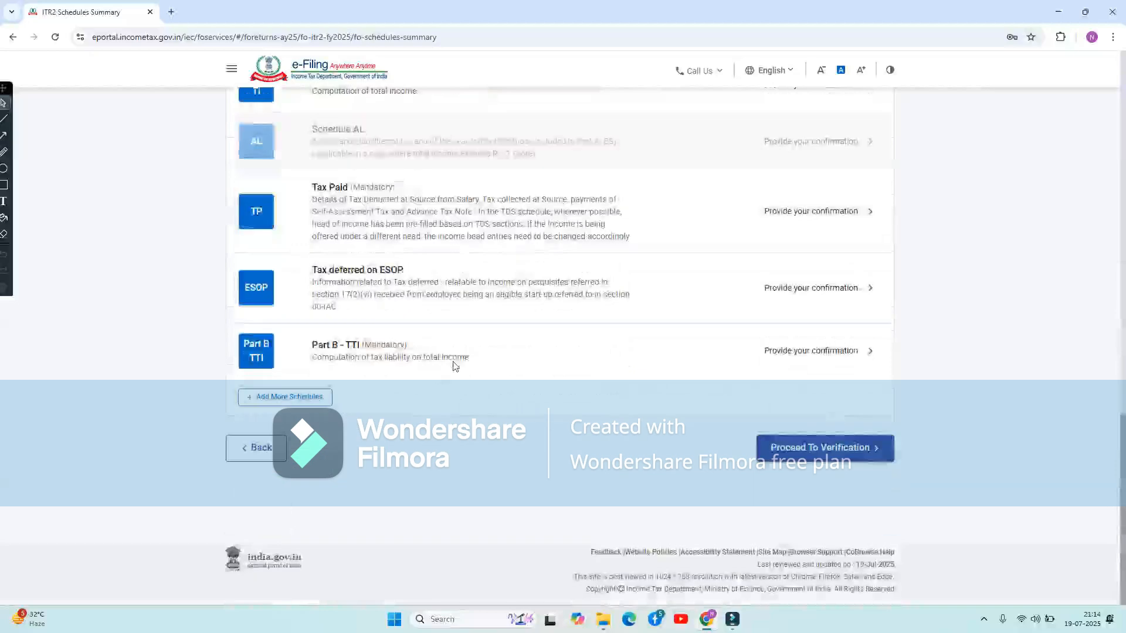
pyautogui.scroll(16, 454, 367)
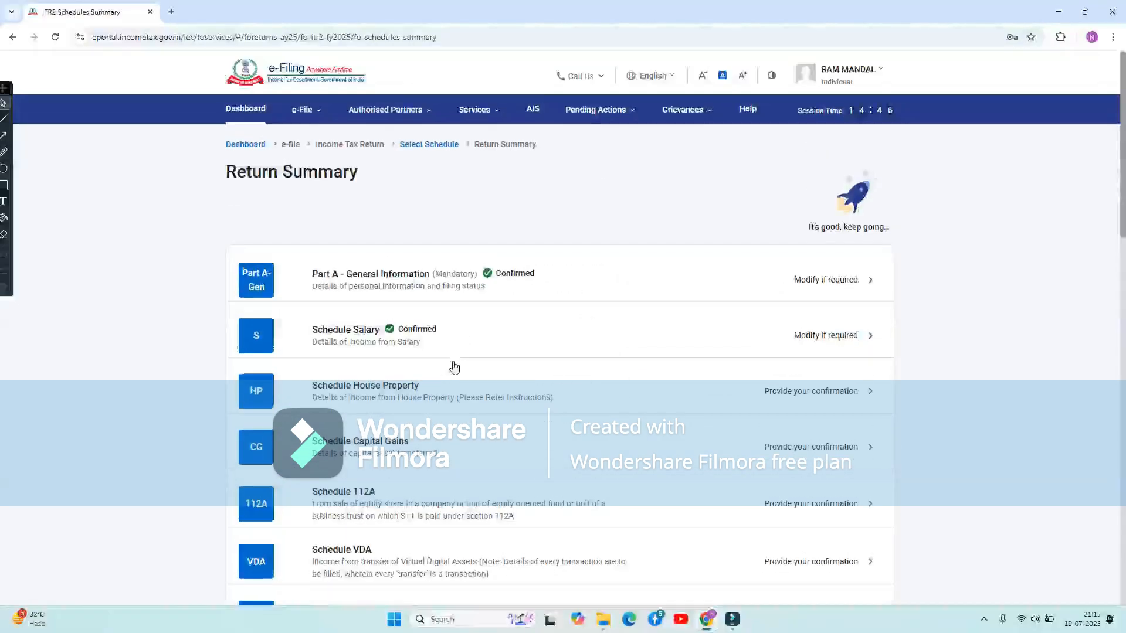
pyautogui.scroll(-15, 455, 366)
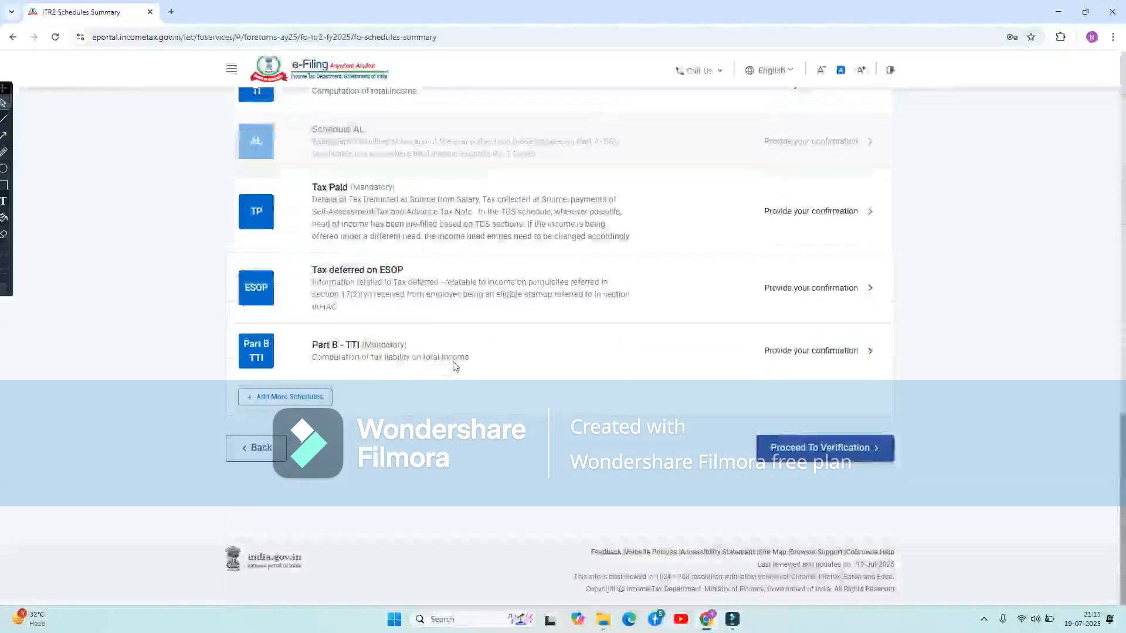
# Step: Open Part B - TTI from the Return Summary, decline the logout, and go back to the summary
pyautogui.click(431, 350)
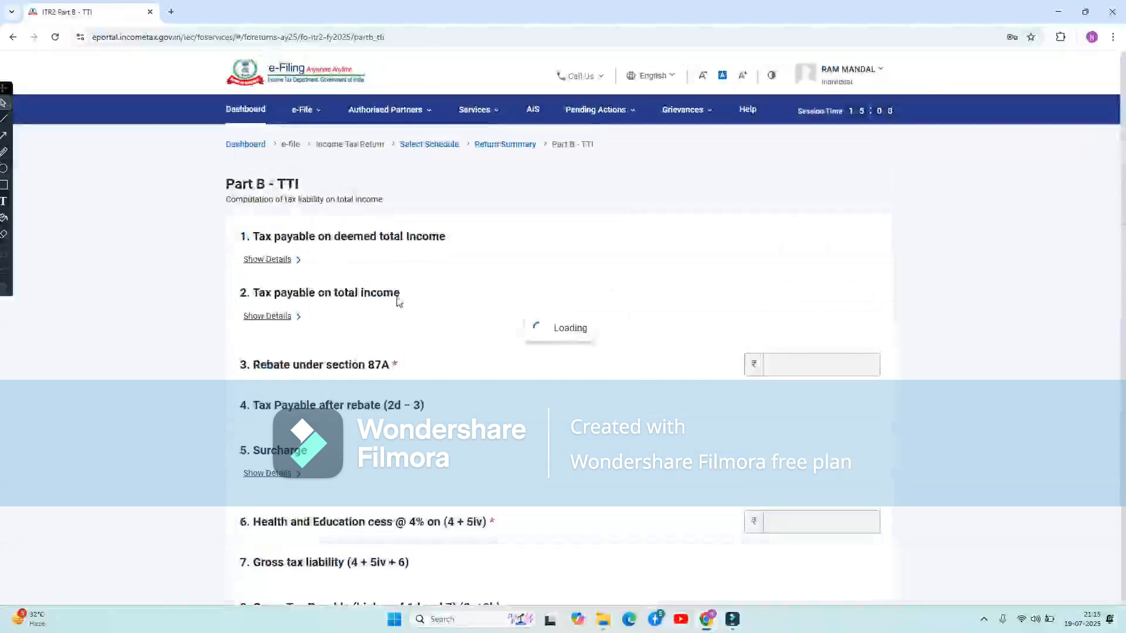
pyautogui.click(12, 41)
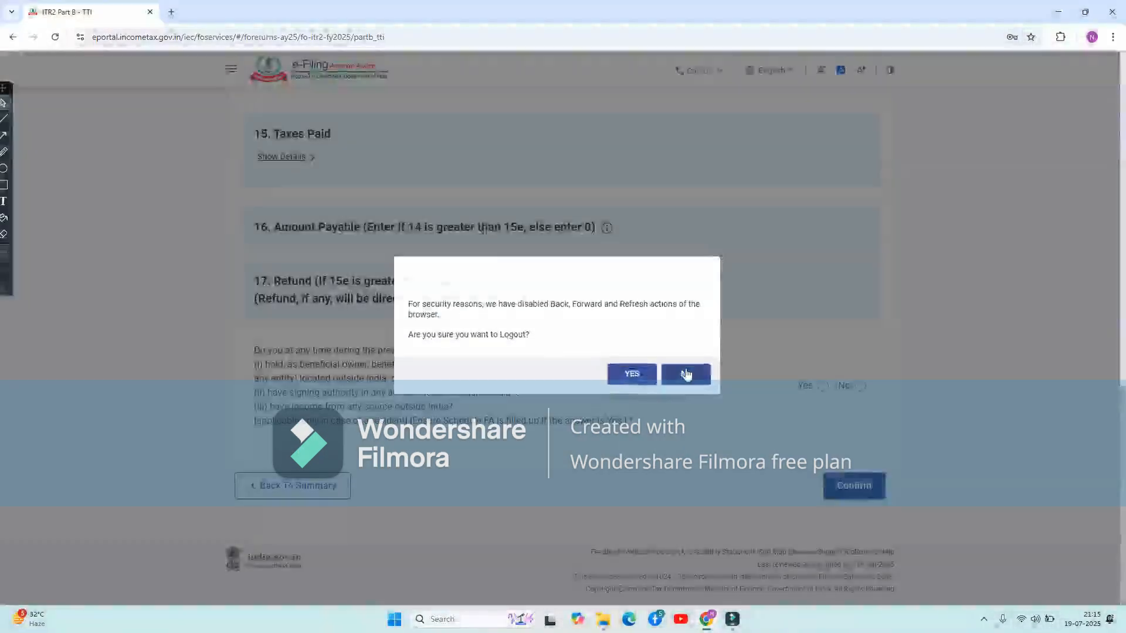
pyautogui.click(686, 374)
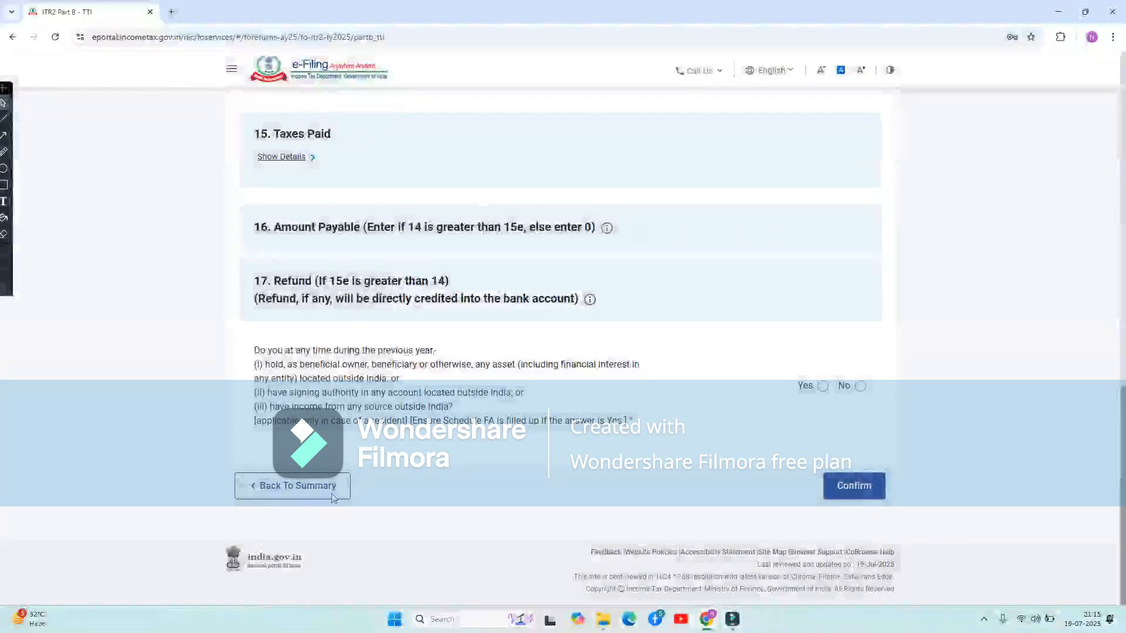
pyautogui.click(293, 485)
pyautogui.scroll(-5, 475, 502)
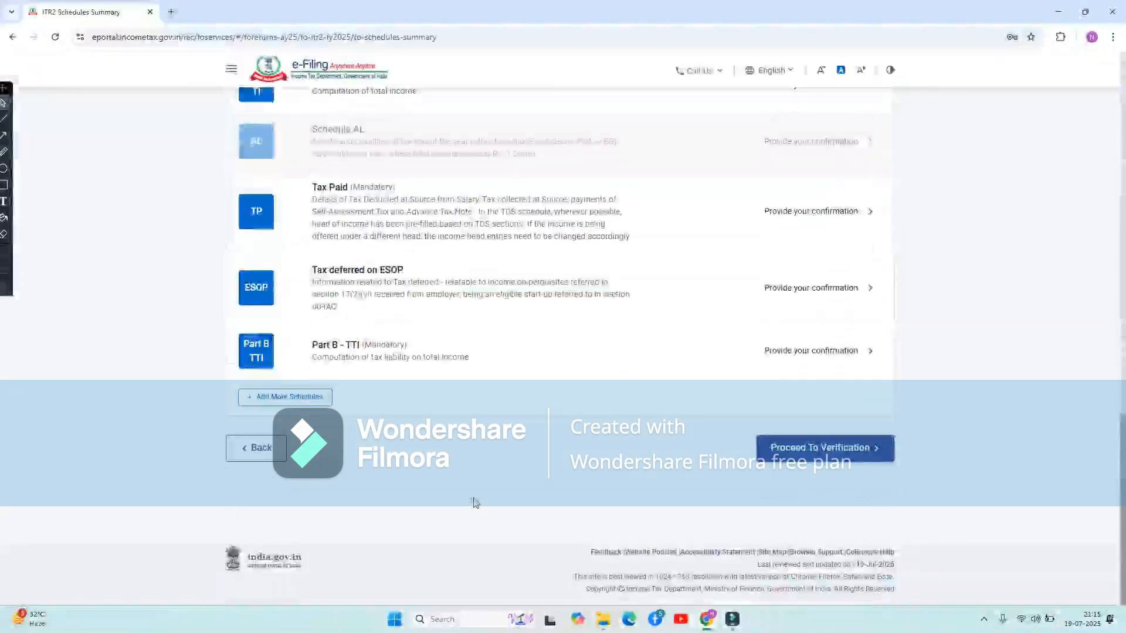
# Step: Review the computation of total income in Part B - TI, staying logged in, and go back to the Return Summary
pyautogui.scroll(3, 525, 269)
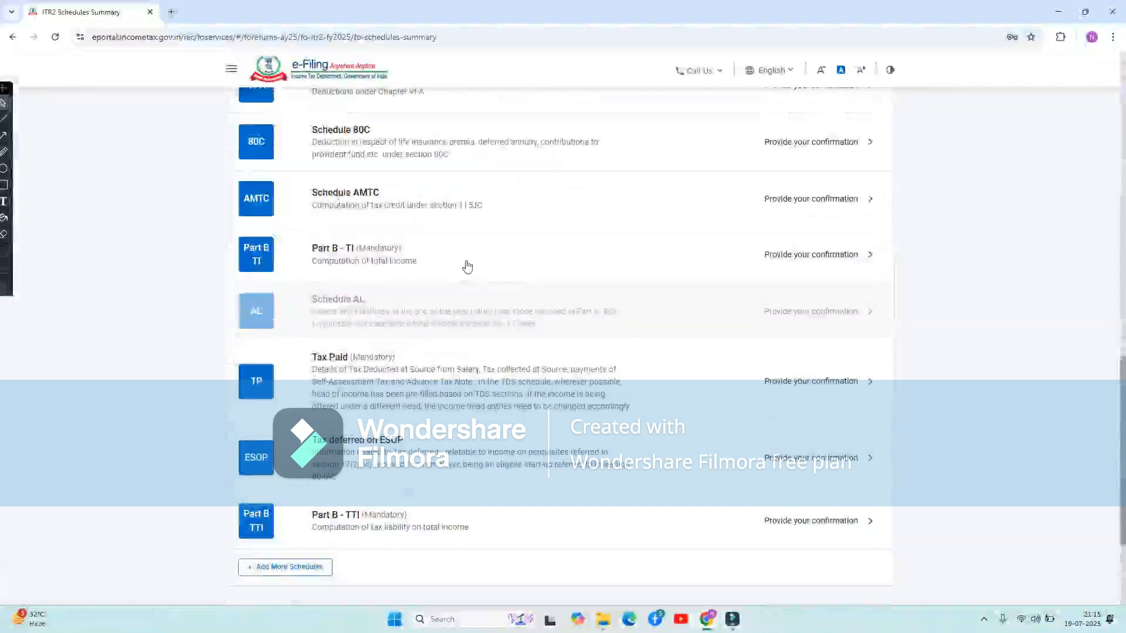
pyautogui.click(437, 259)
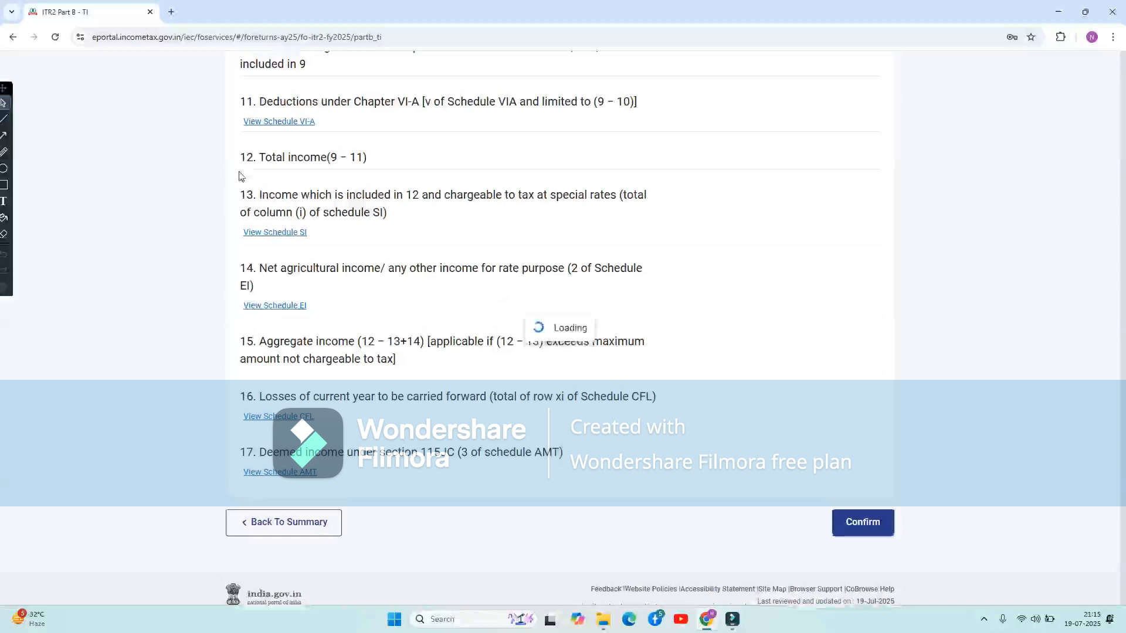
pyautogui.click(13, 37)
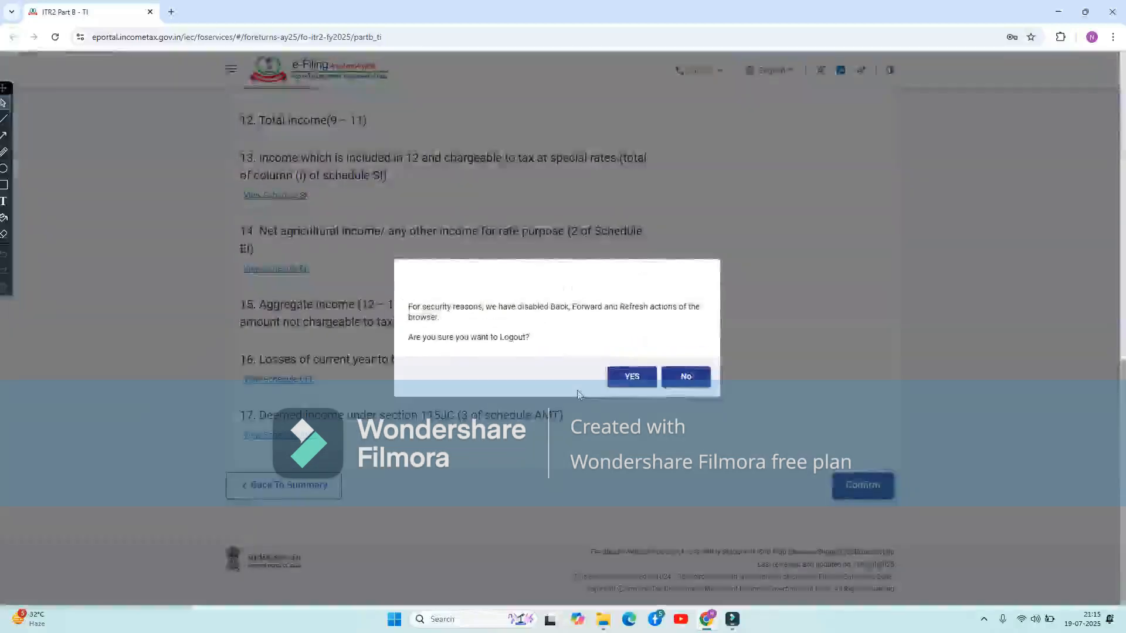
pyautogui.click(688, 378)
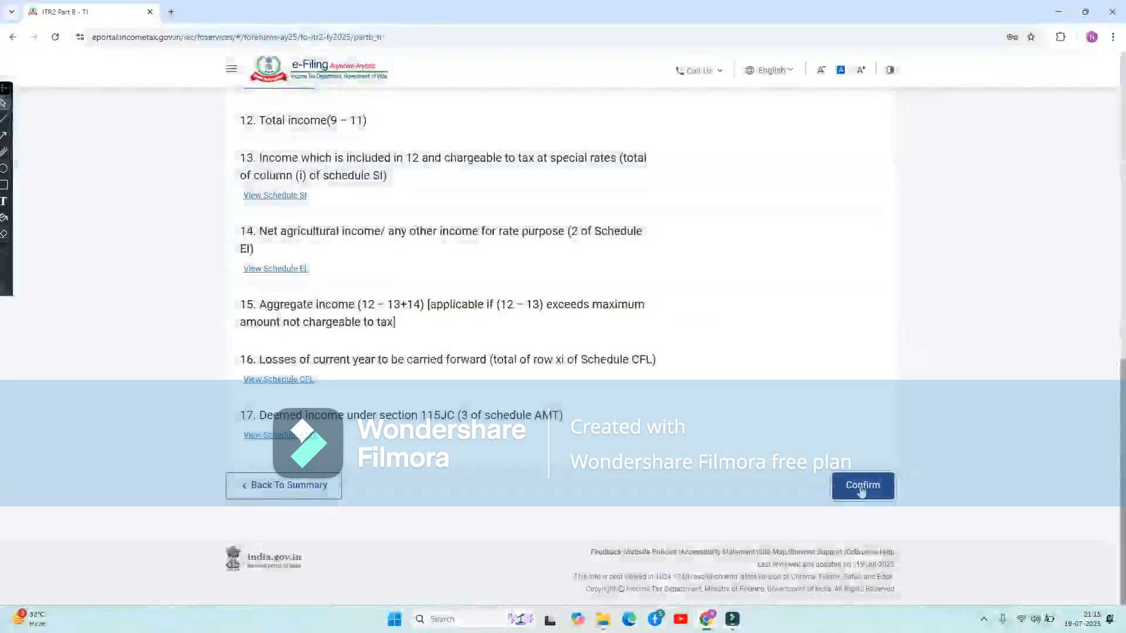
pyautogui.scroll(8, 671, 276)
pyautogui.scroll(3, 672, 275)
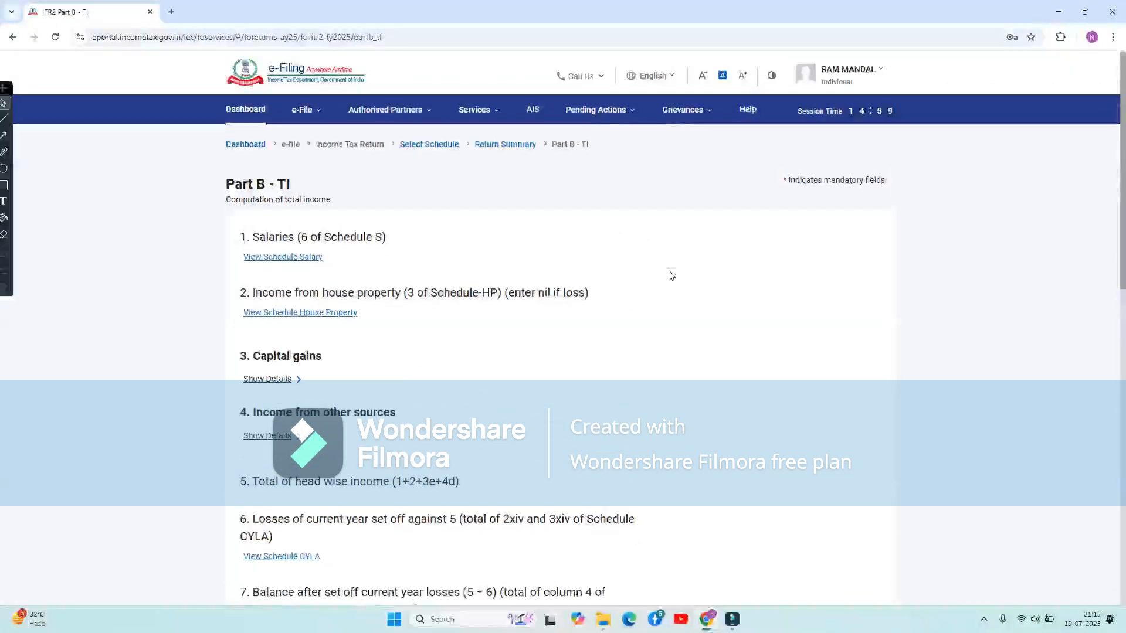
pyautogui.scroll(-10, 668, 273)
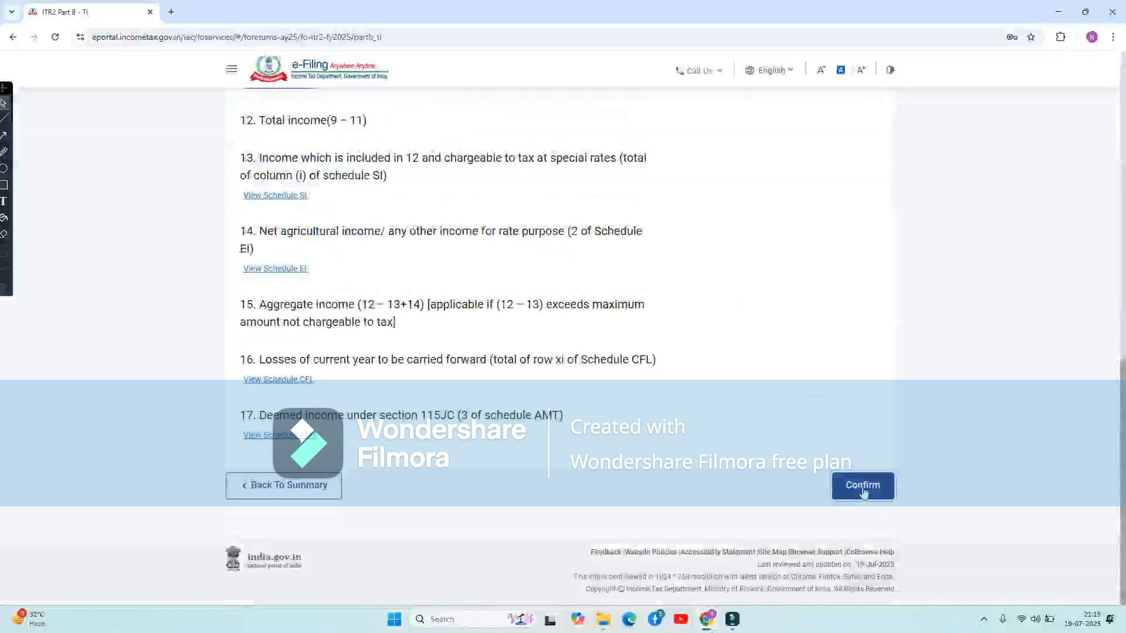
pyautogui.click(14, 37)
pyautogui.click(688, 376)
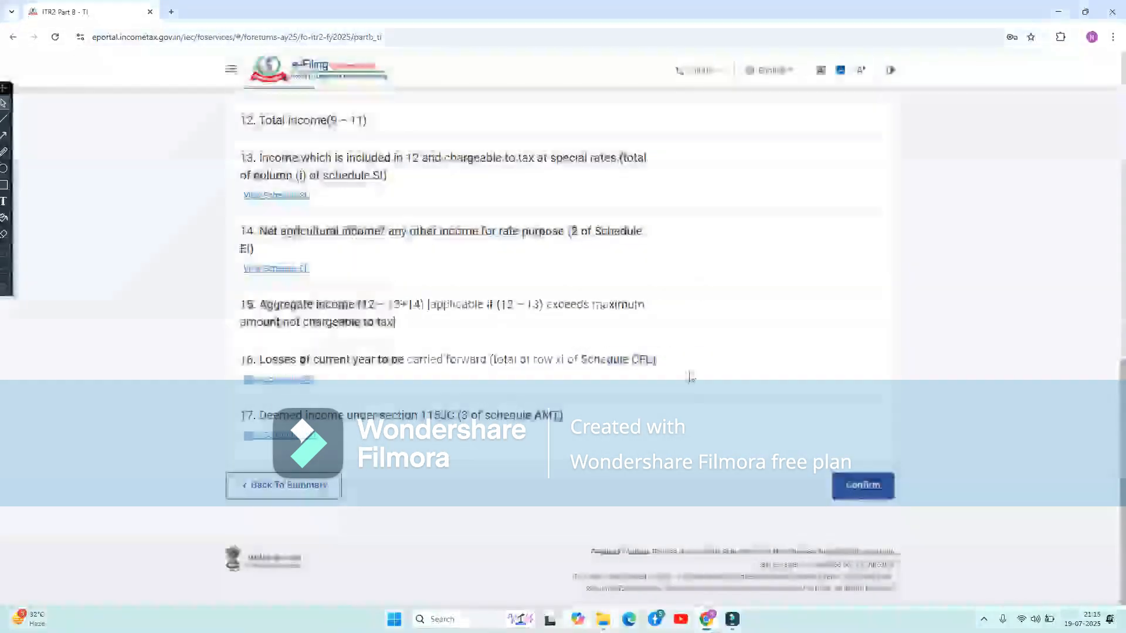
pyautogui.click(285, 485)
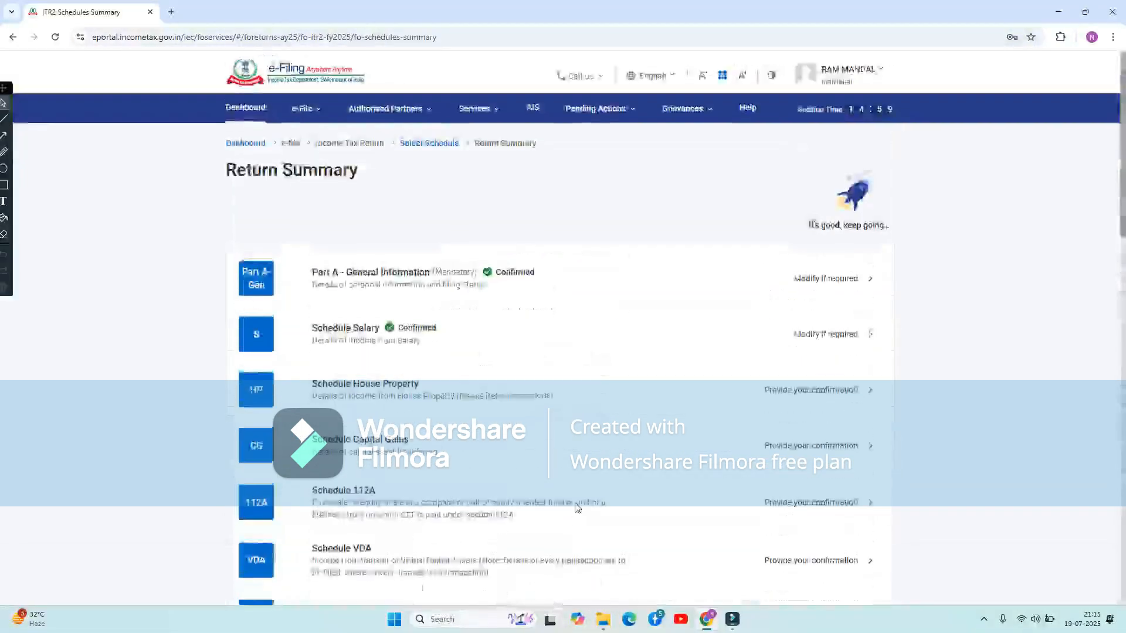
# Step: Open Schedule House Property from the Return Summary and confirm it, declining the logout
pyautogui.scroll(-15, 577, 508)
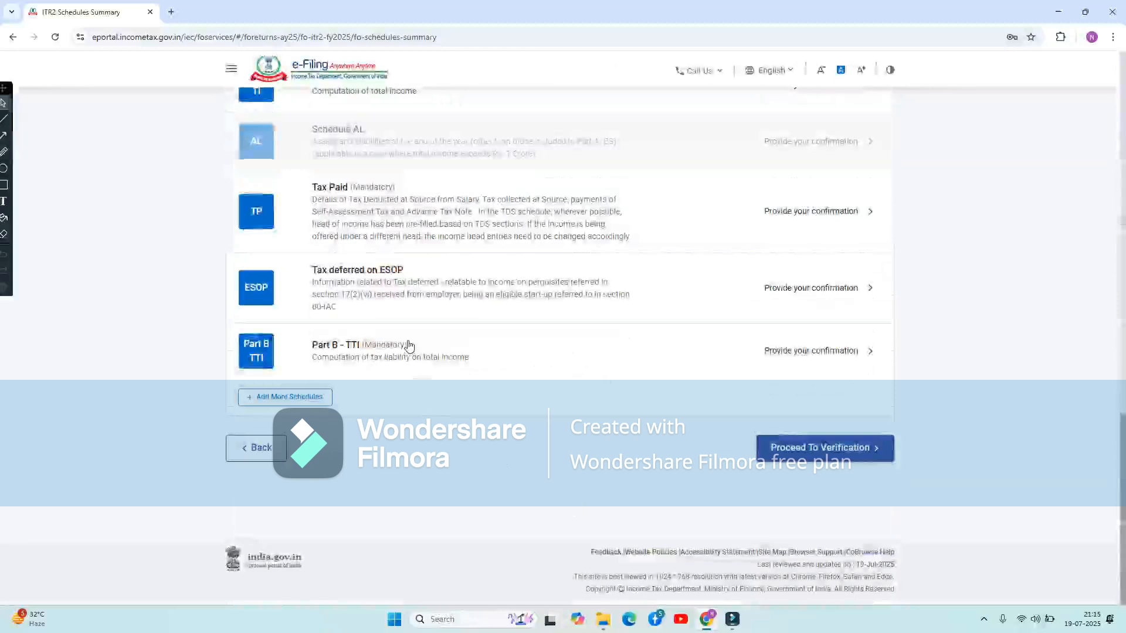
pyautogui.scroll(15, 409, 343)
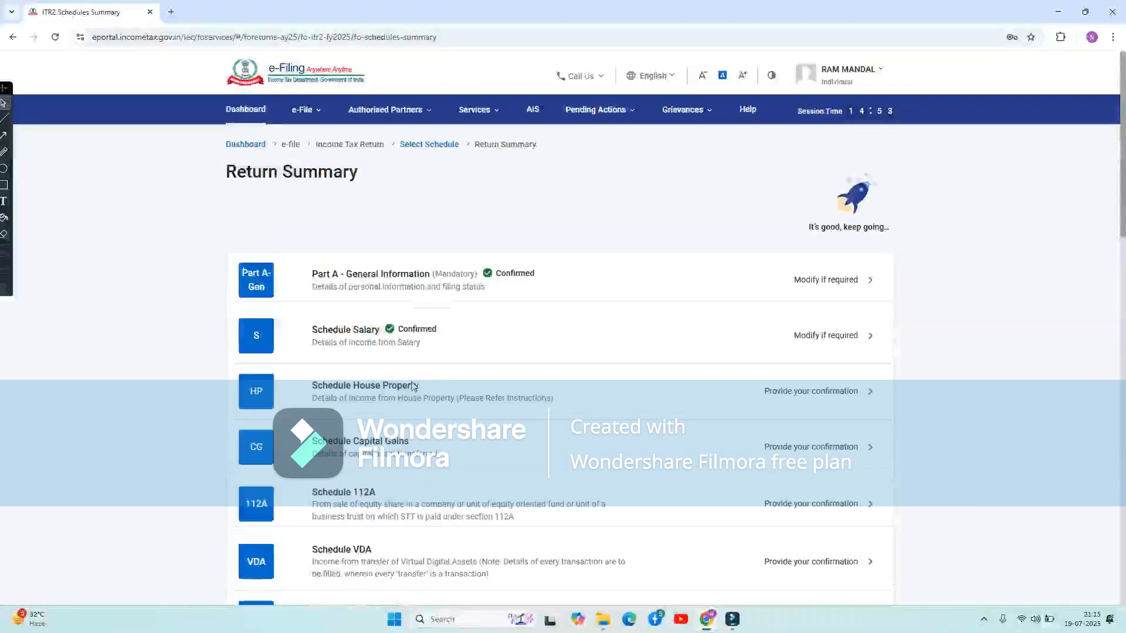
pyautogui.click(412, 387)
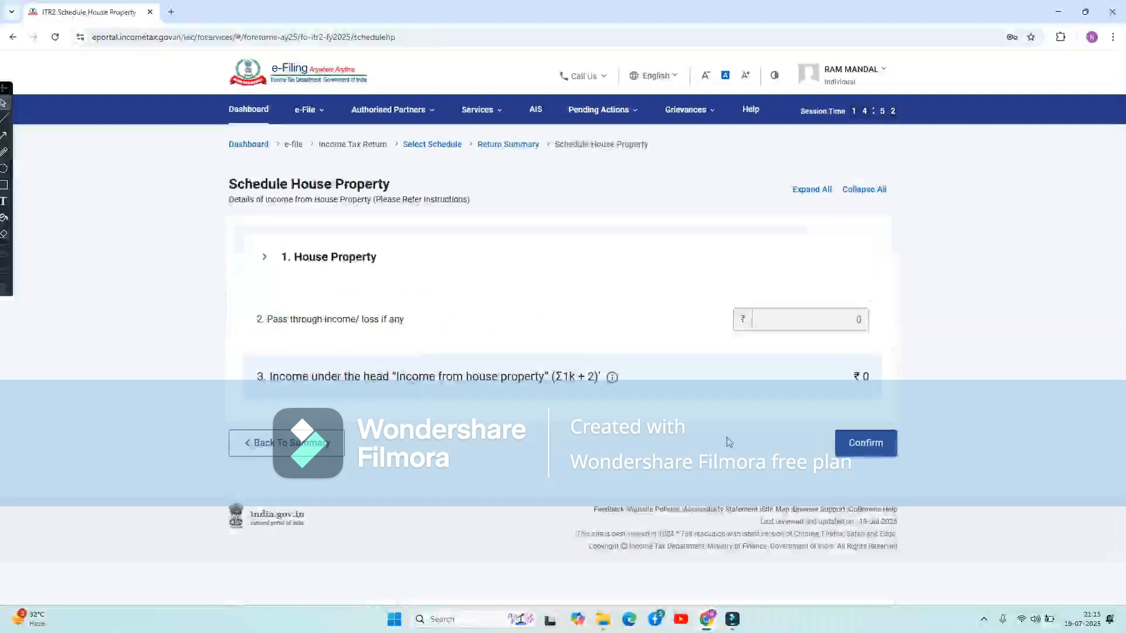
pyautogui.click(865, 444)
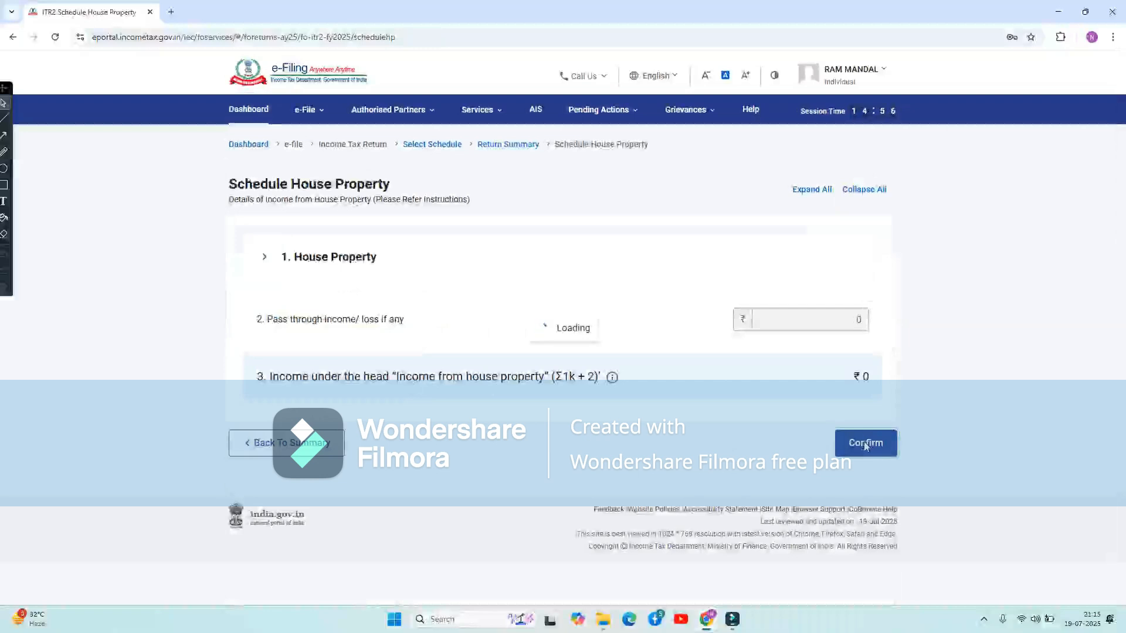
pyautogui.click(7, 40)
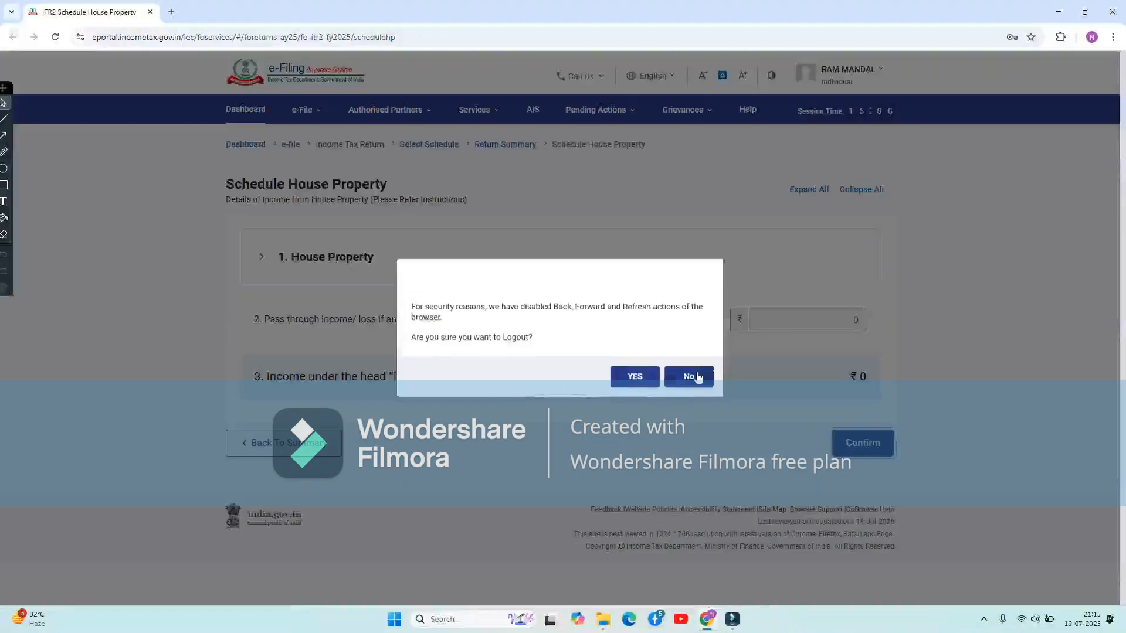
pyautogui.click(690, 376)
# Step: Open Part B - TTI, computation of tax liability on total income, again and stay logged in
pyautogui.scroll(-6, 598, 487)
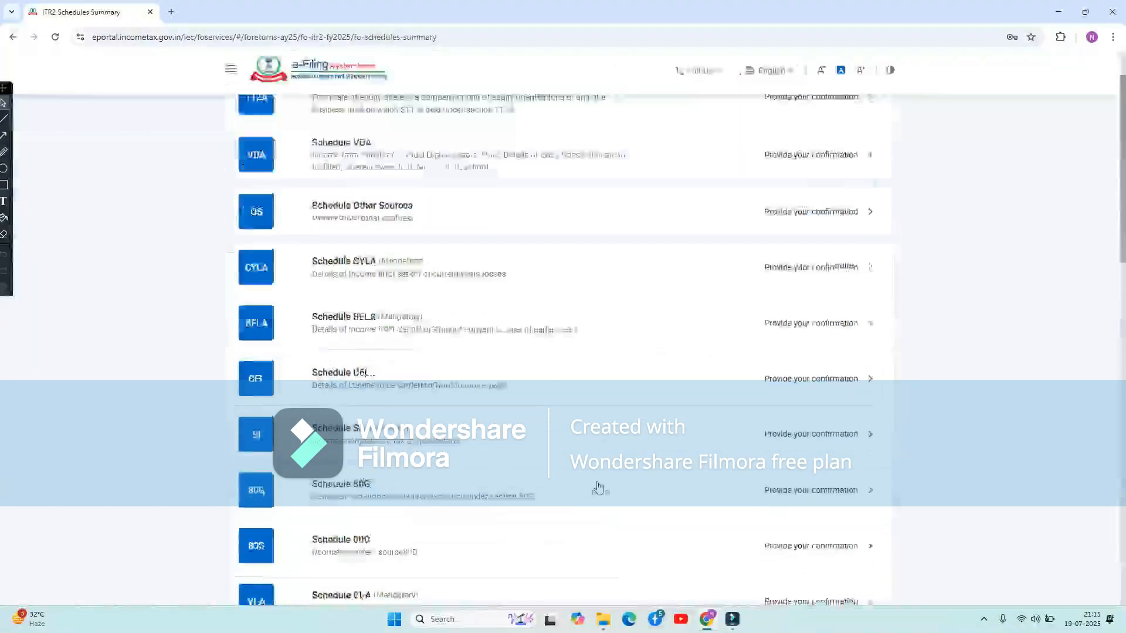
pyautogui.scroll(-10, 598, 486)
pyautogui.click(481, 353)
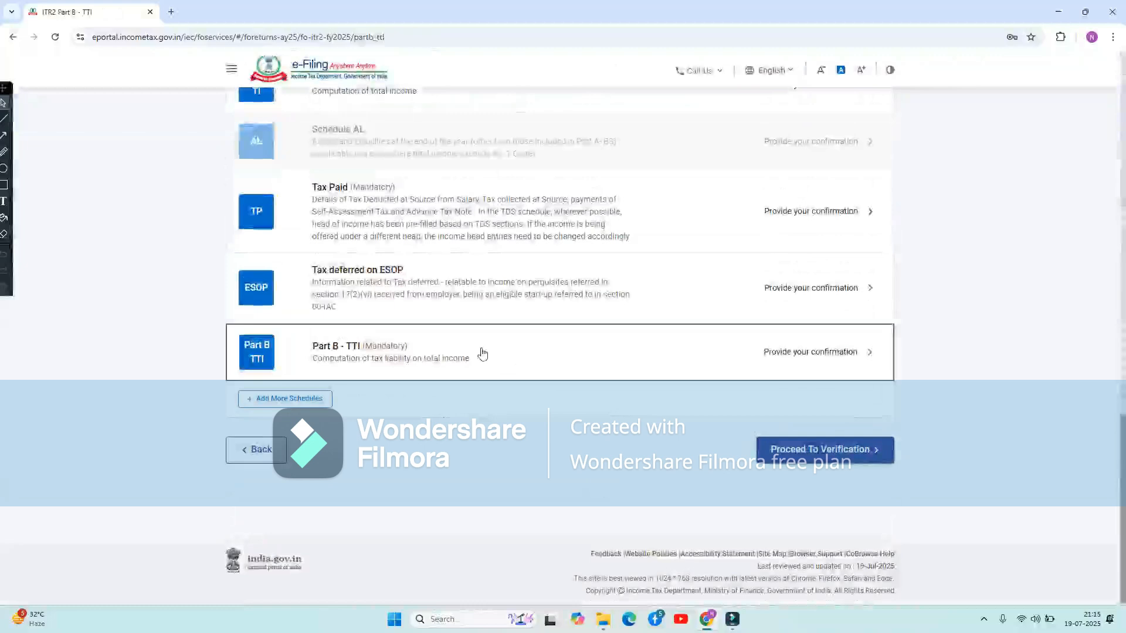
pyautogui.click(13, 36)
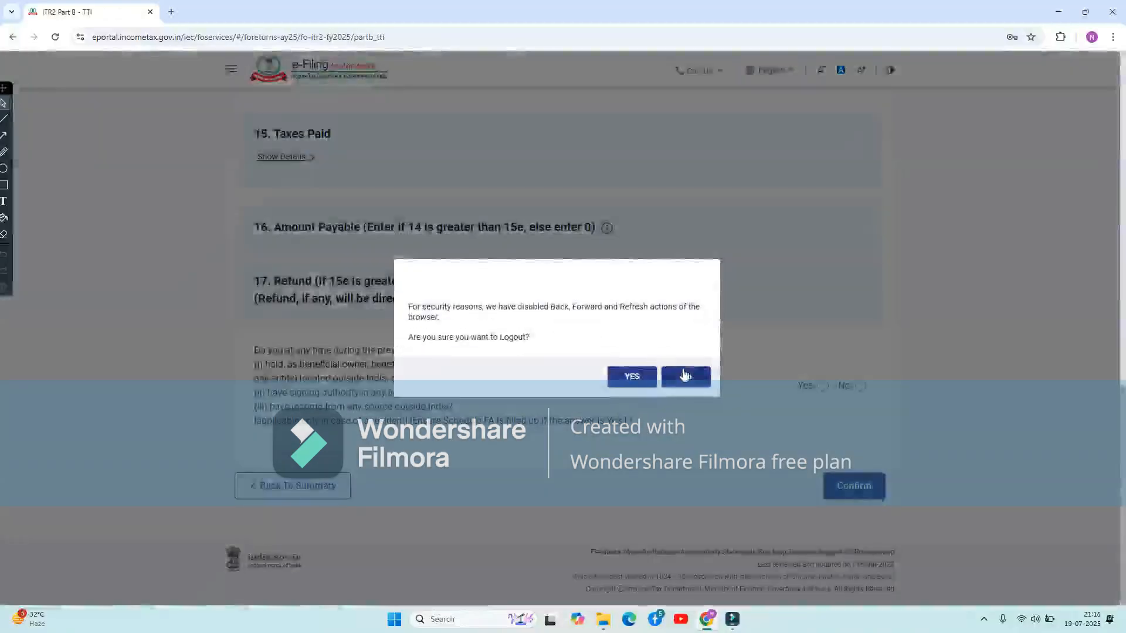
pyautogui.click(682, 376)
pyautogui.scroll(-5, 683, 374)
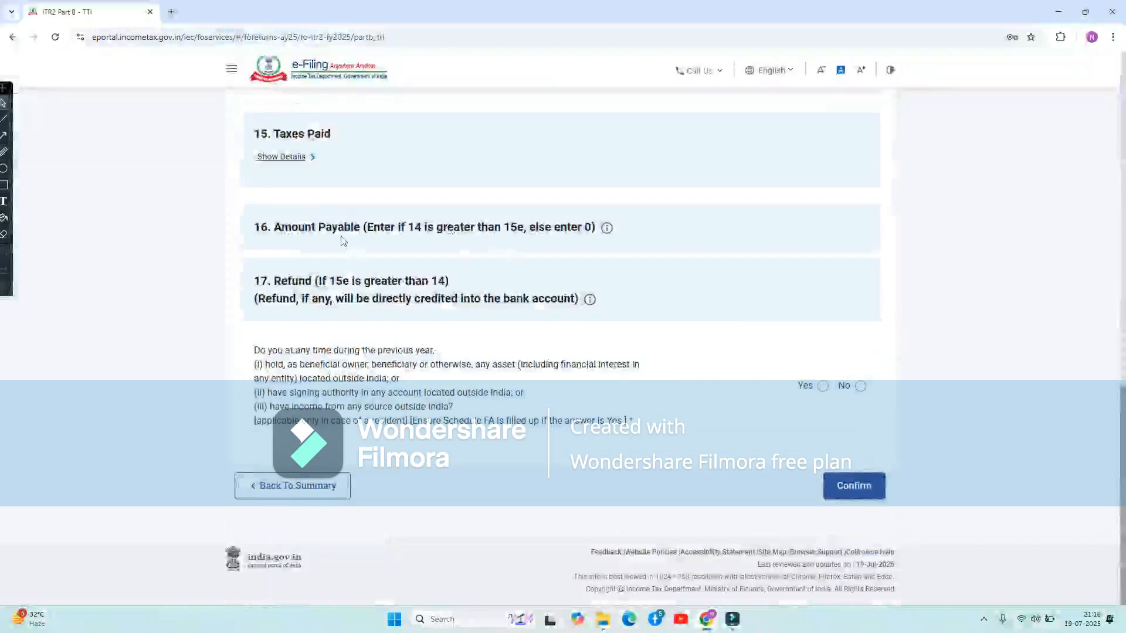
# Step: Review the tax liability, amount payable and refund rows of Part B - TTI and go back to the Return Summary
pyautogui.doubleClick(437, 289)
pyautogui.click(836, 337)
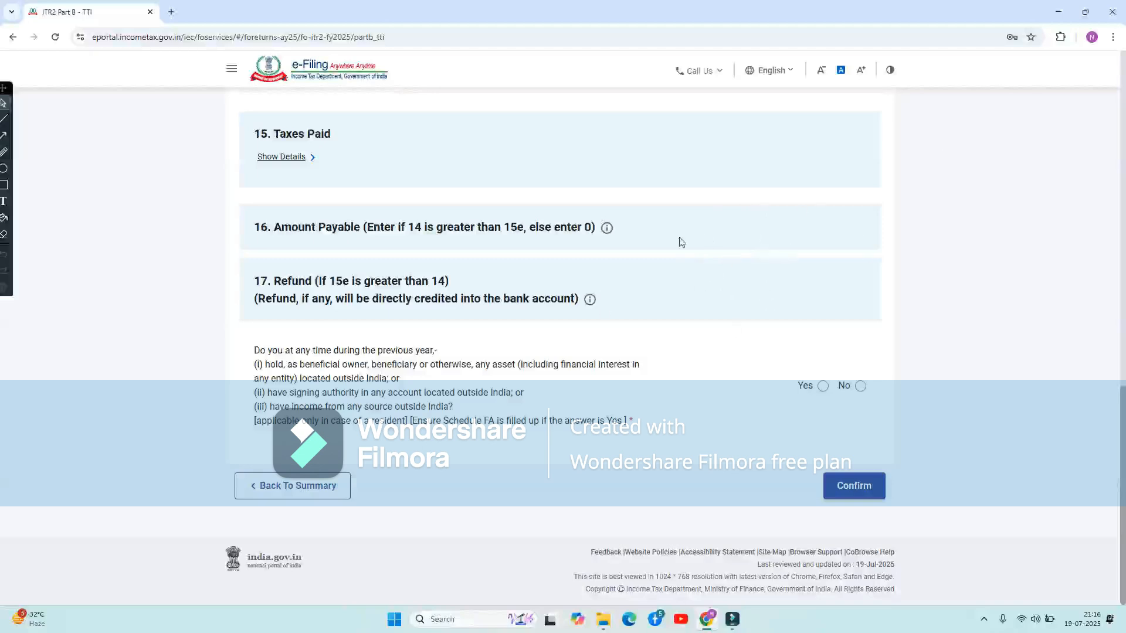
pyautogui.scroll(15, 784, 299)
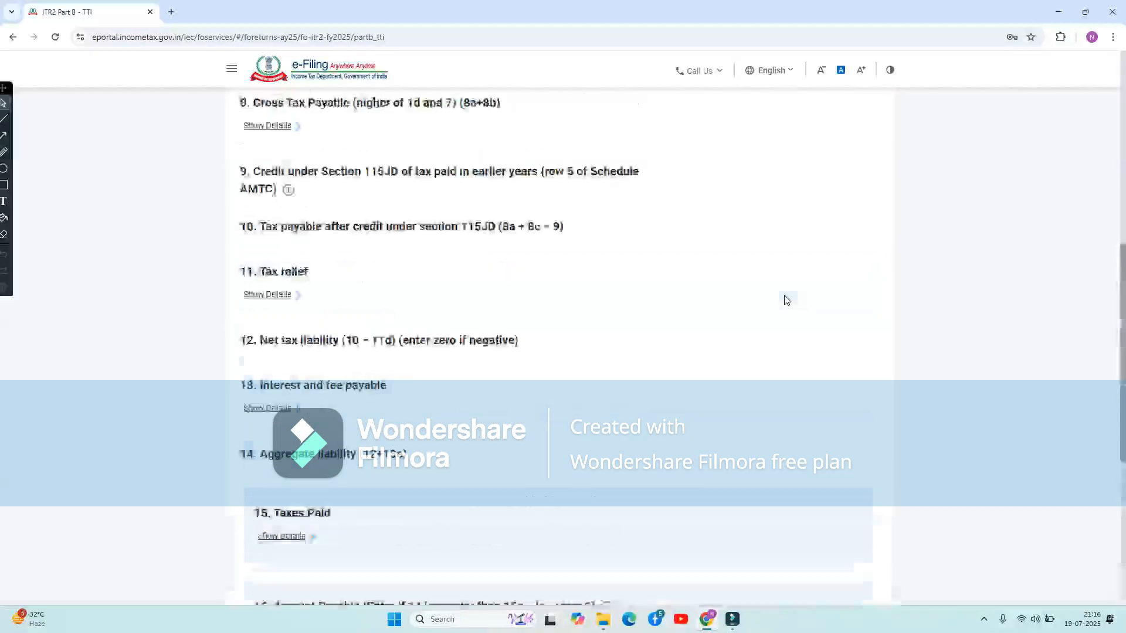
pyautogui.scroll(-15, 649, 316)
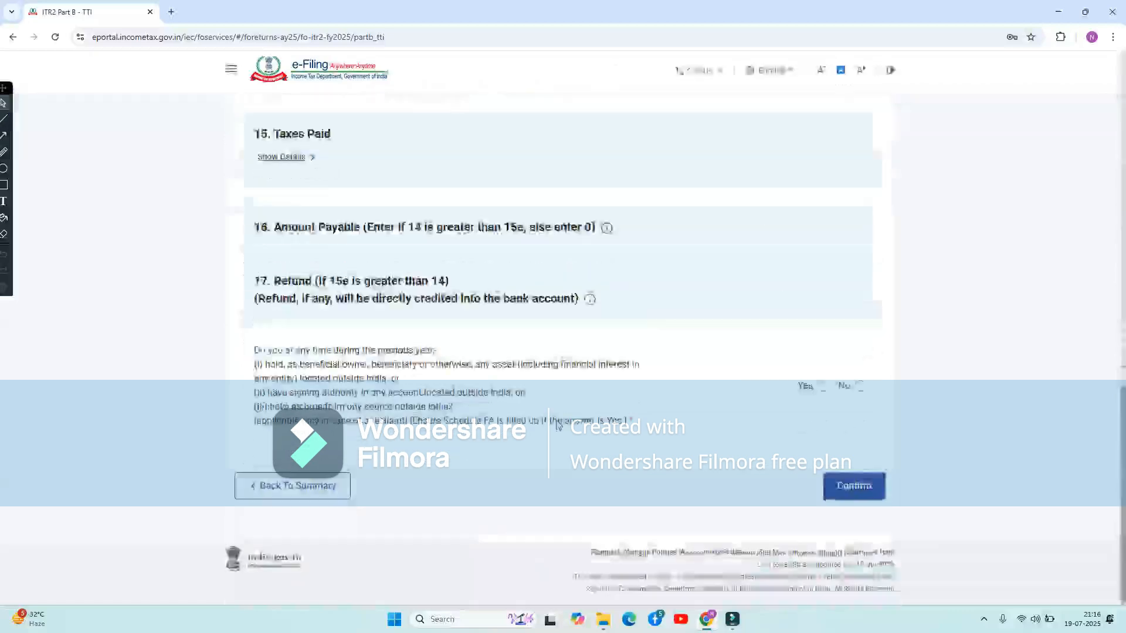
pyautogui.click(283, 485)
# Step: Open the Tax Paid schedule from the Return Summary and expand Advance Tax and Self Assessment Tax
pyautogui.scroll(-10, 458, 496)
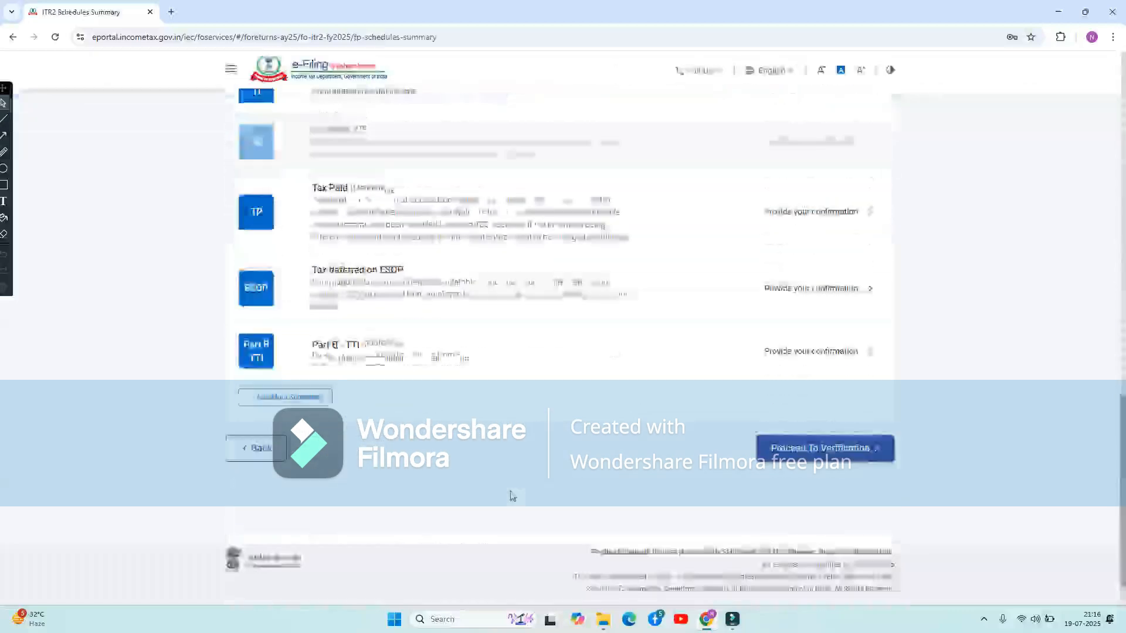
pyautogui.click(418, 218)
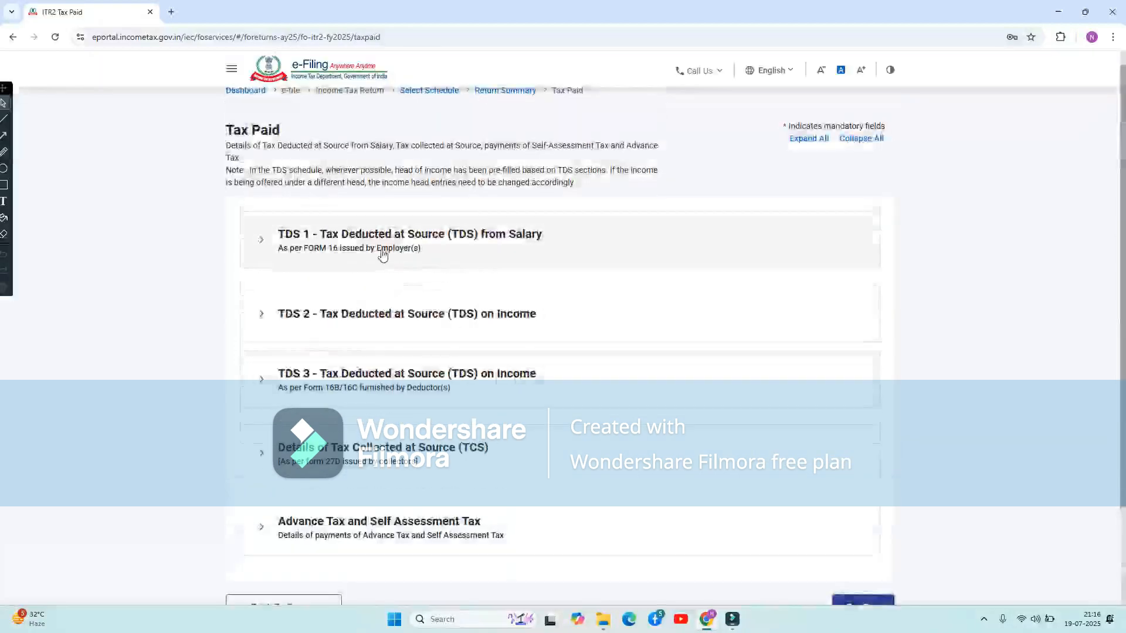
pyautogui.scroll(-1, 515, 262)
pyautogui.scroll(-2, 516, 262)
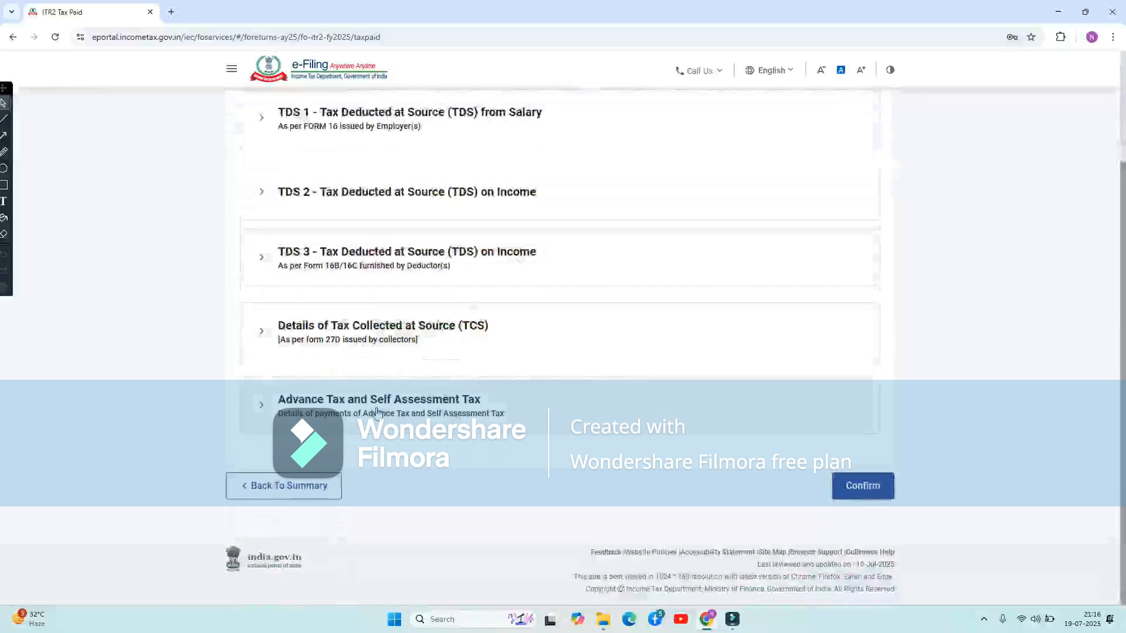
pyautogui.click(424, 423)
pyautogui.scroll(-1, 445, 440)
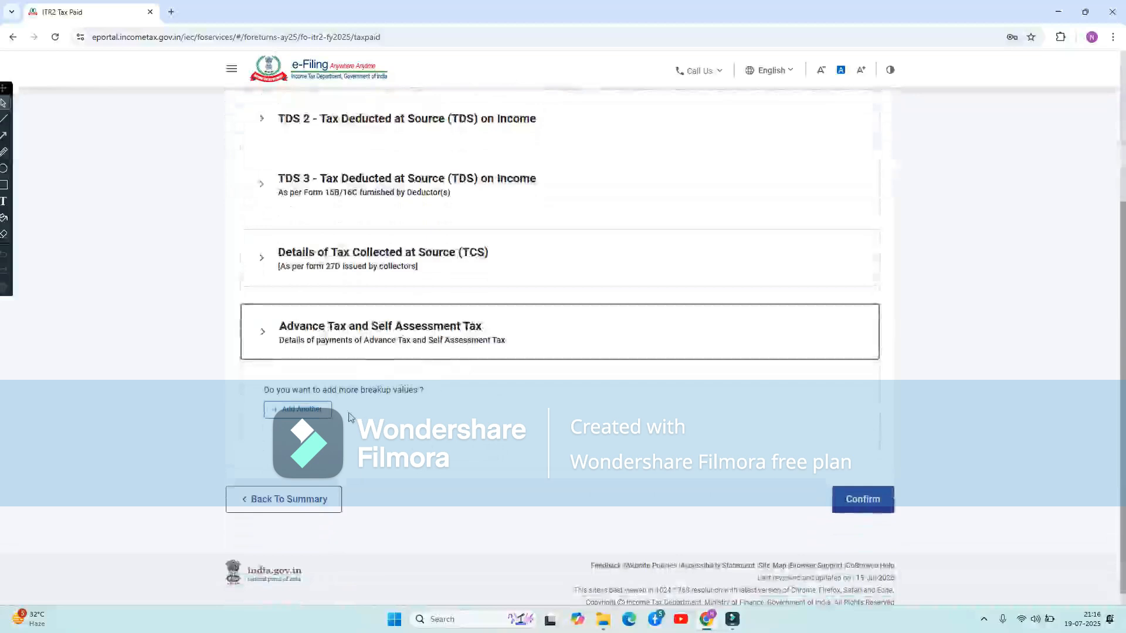
# Step: Start an Advance Tax and Self Assessment Tax entry, examine its BSR code, deposit date, challan and amount fields, and go back without saving
pyautogui.click(294, 406)
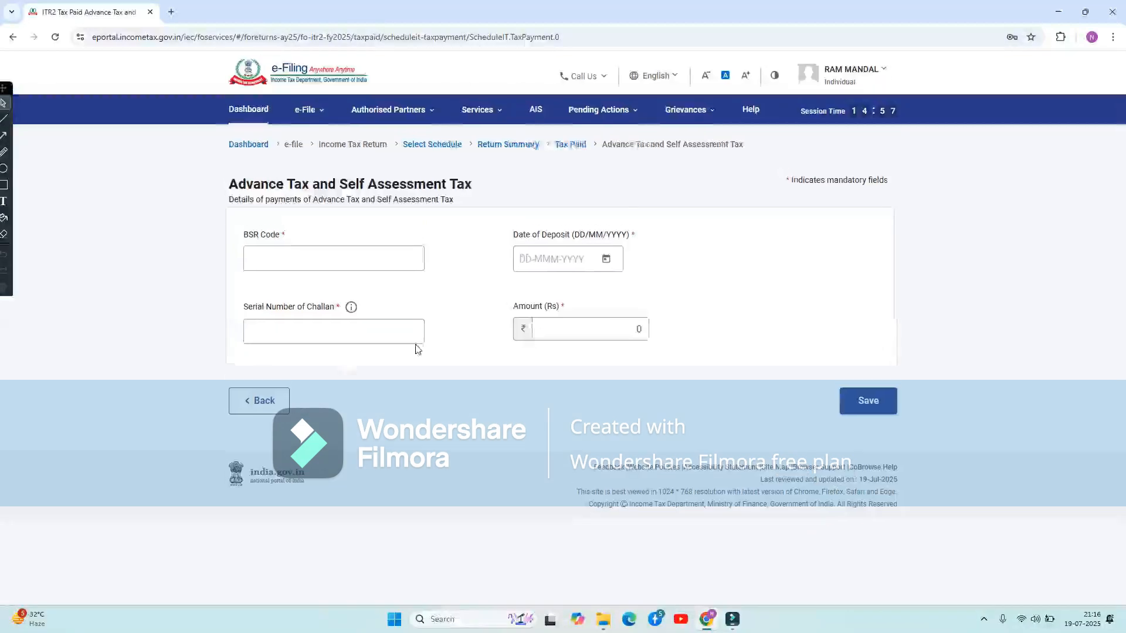
pyautogui.click(315, 258)
pyautogui.click(546, 259)
pyautogui.click(367, 330)
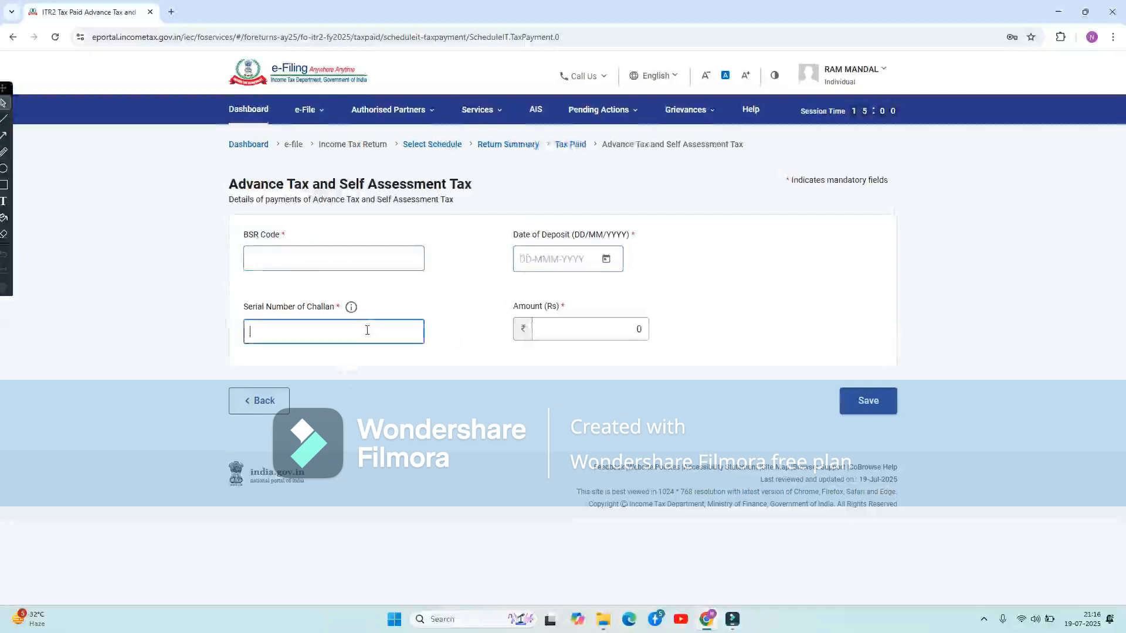
pyautogui.click(573, 328)
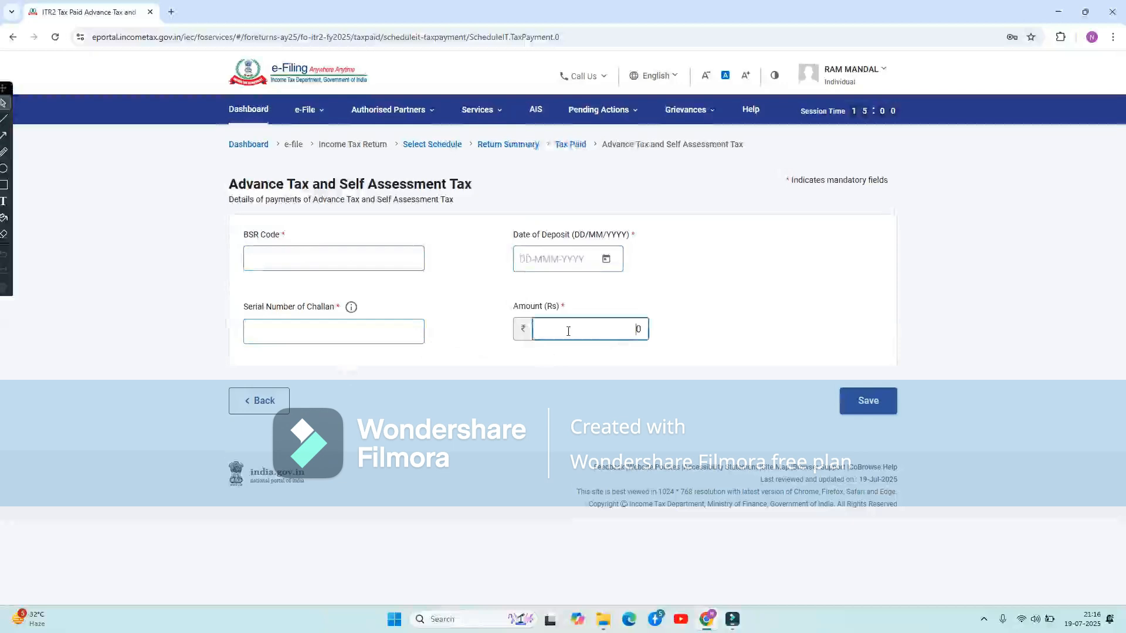
pyautogui.click(867, 398)
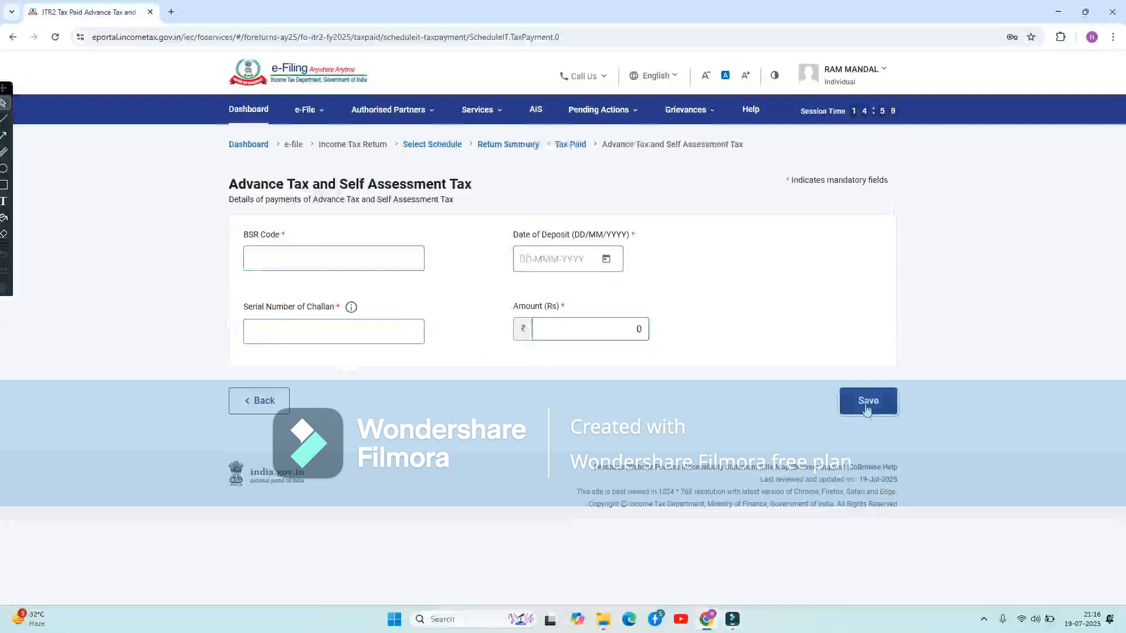
pyautogui.click(262, 475)
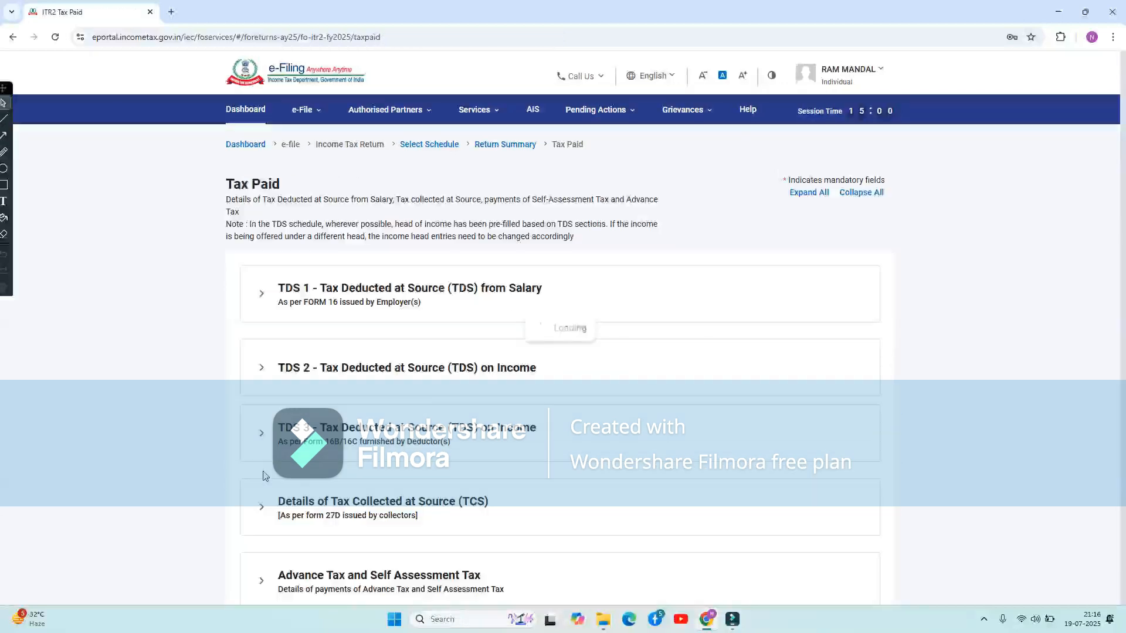
# Step: Expand TDS 2 and TDS 1 in the Tax Paid schedule and review the employer's salary TDS entry
pyautogui.scroll(-3, 604, 430)
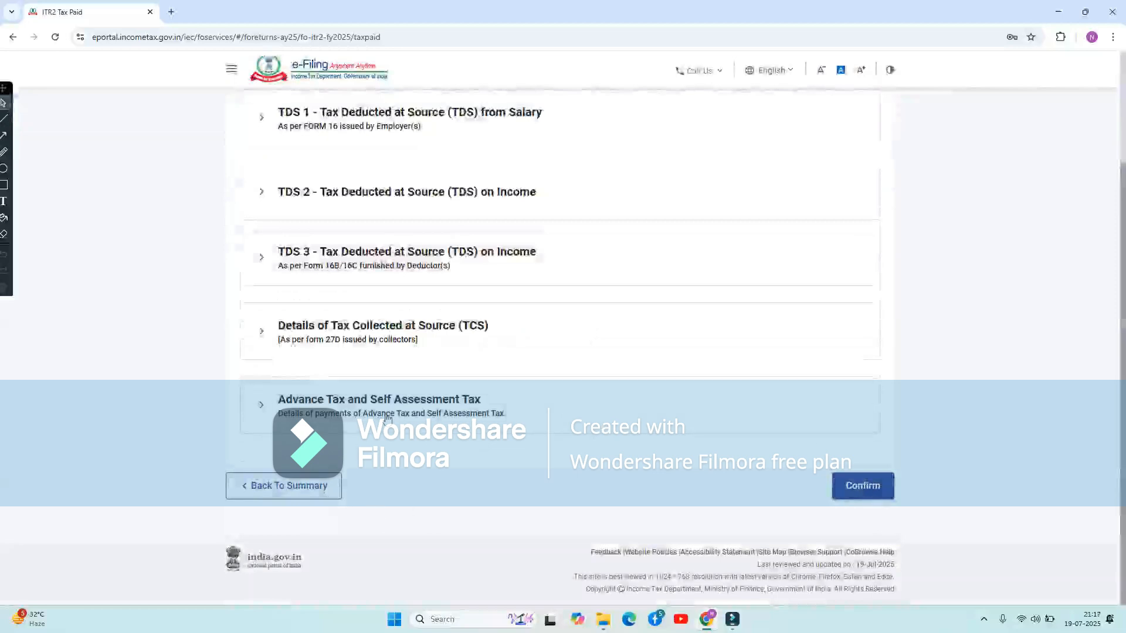
pyautogui.click(443, 214)
pyautogui.scroll(1, 411, 284)
pyautogui.scroll(1, 389, 346)
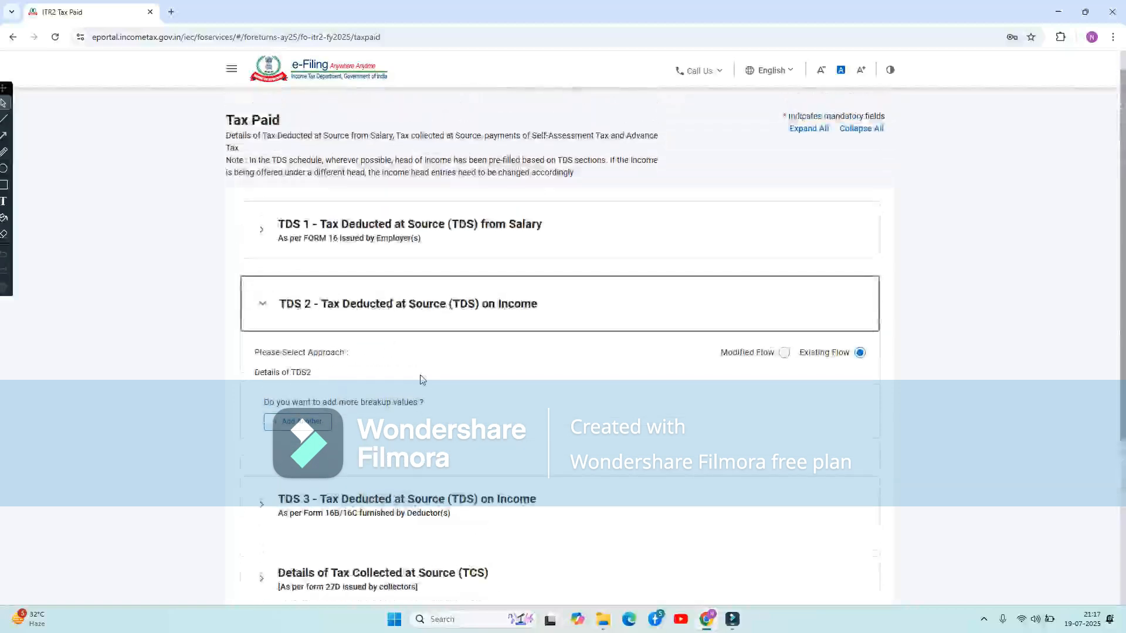
pyautogui.click(423, 243)
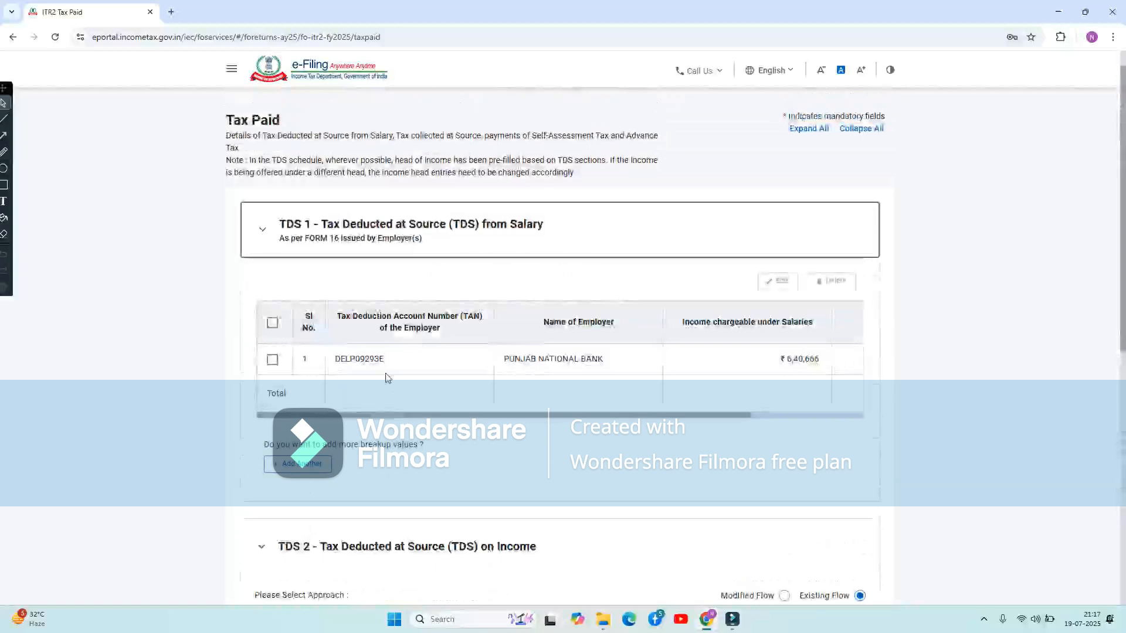
pyautogui.scroll(-3, 491, 393)
pyautogui.scroll(3, 520, 218)
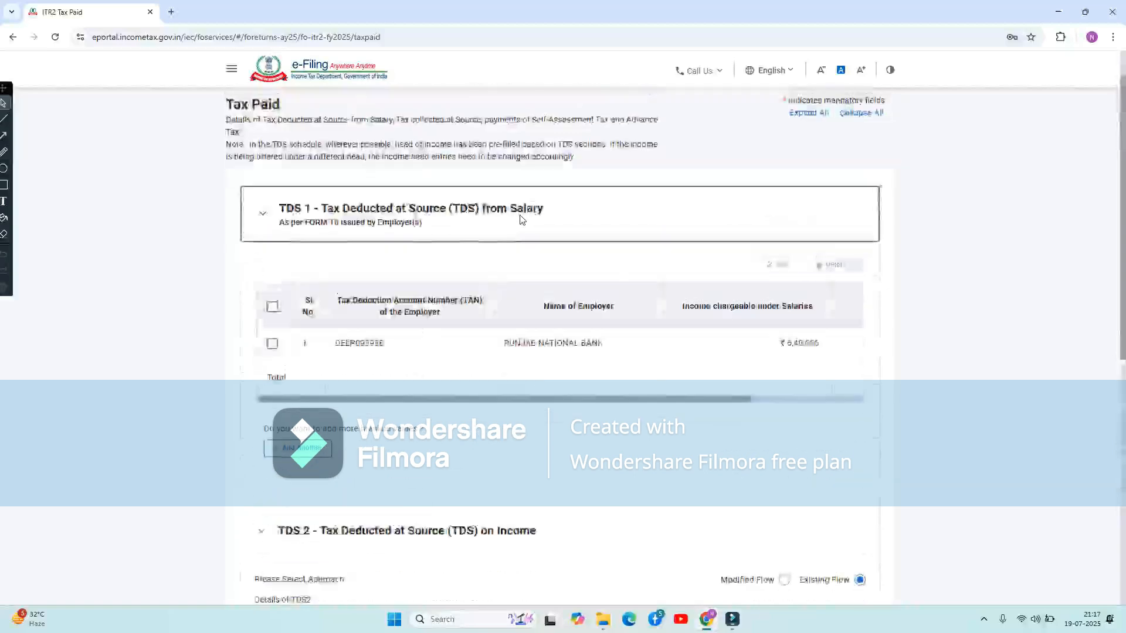
pyautogui.hscroll(3, 668, 352)
pyautogui.hscroll(-3, 667, 348)
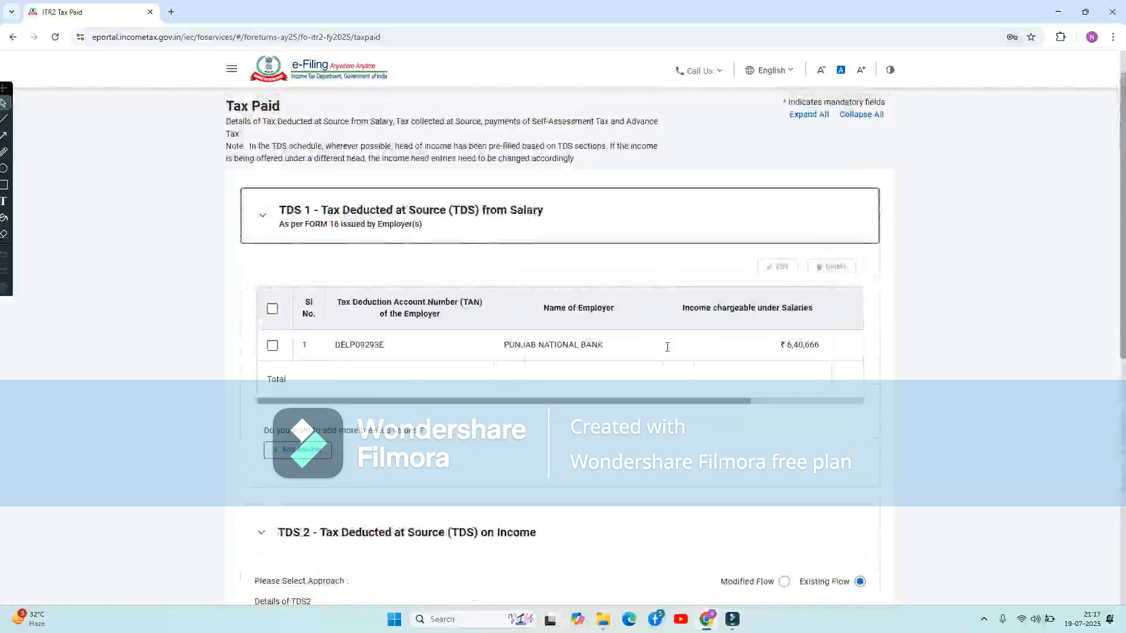
# Step: Start a new TDS 2 entry on income and look through the whole Details of TDS2 form
pyautogui.scroll(-4, 666, 349)
pyautogui.scroll(-1, 489, 352)
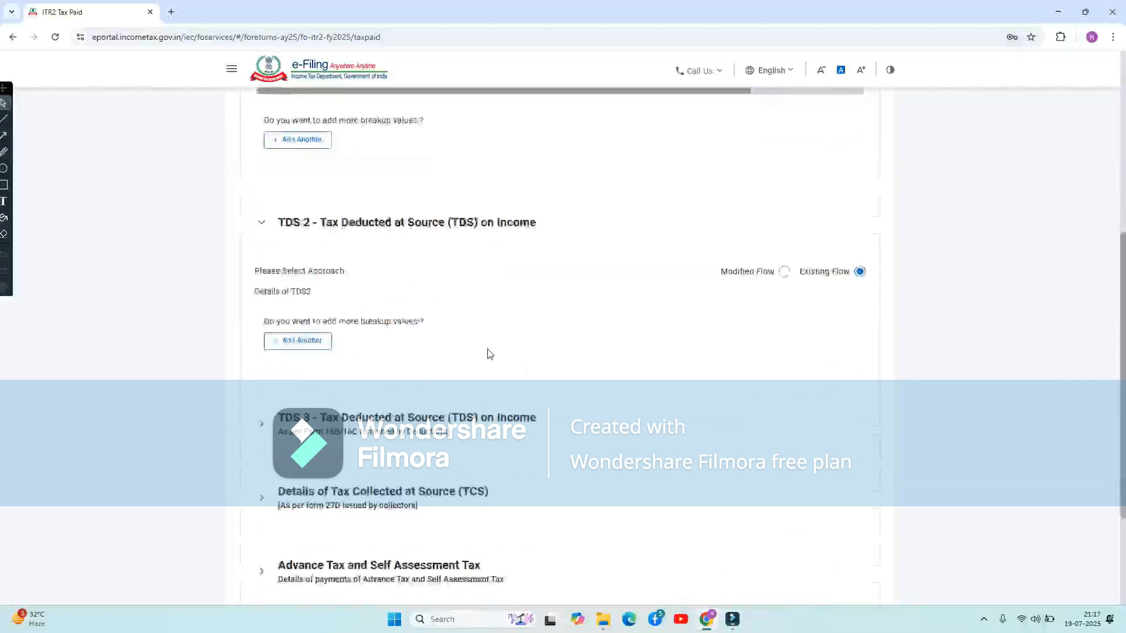
pyautogui.click(292, 343)
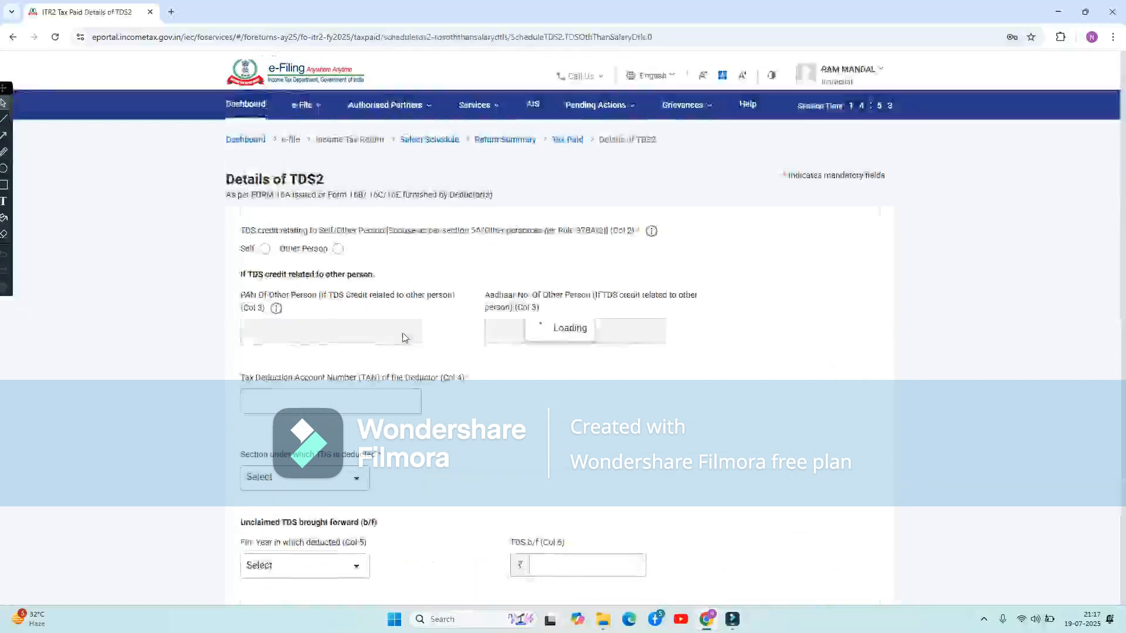
pyautogui.scroll(-10, 473, 392)
pyautogui.scroll(10, 472, 390)
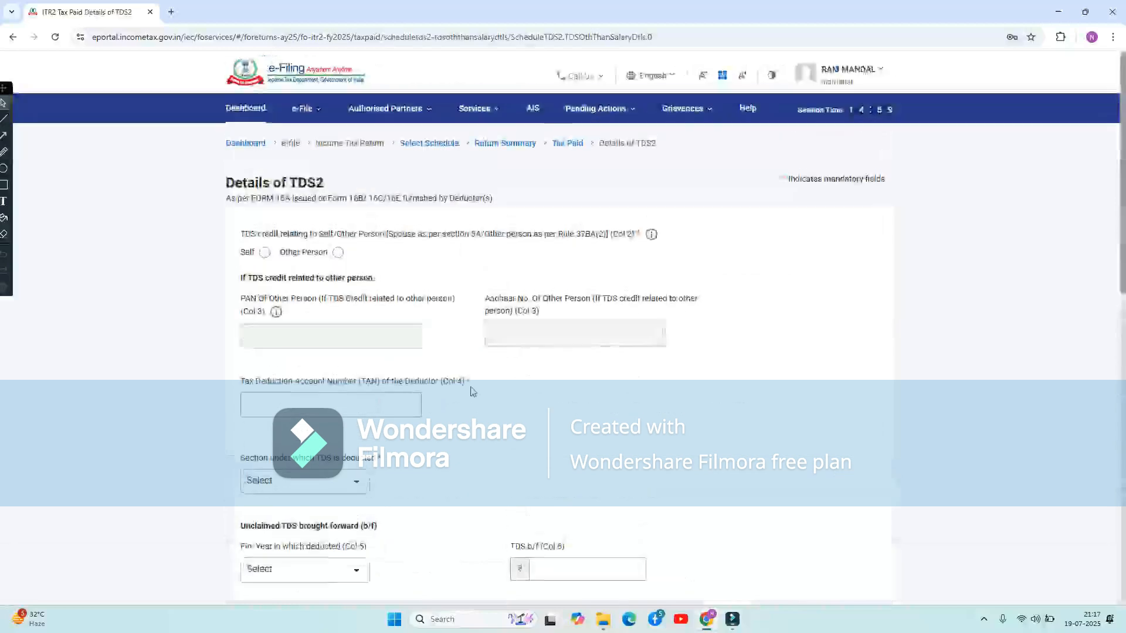
pyautogui.scroll(-10, 472, 390)
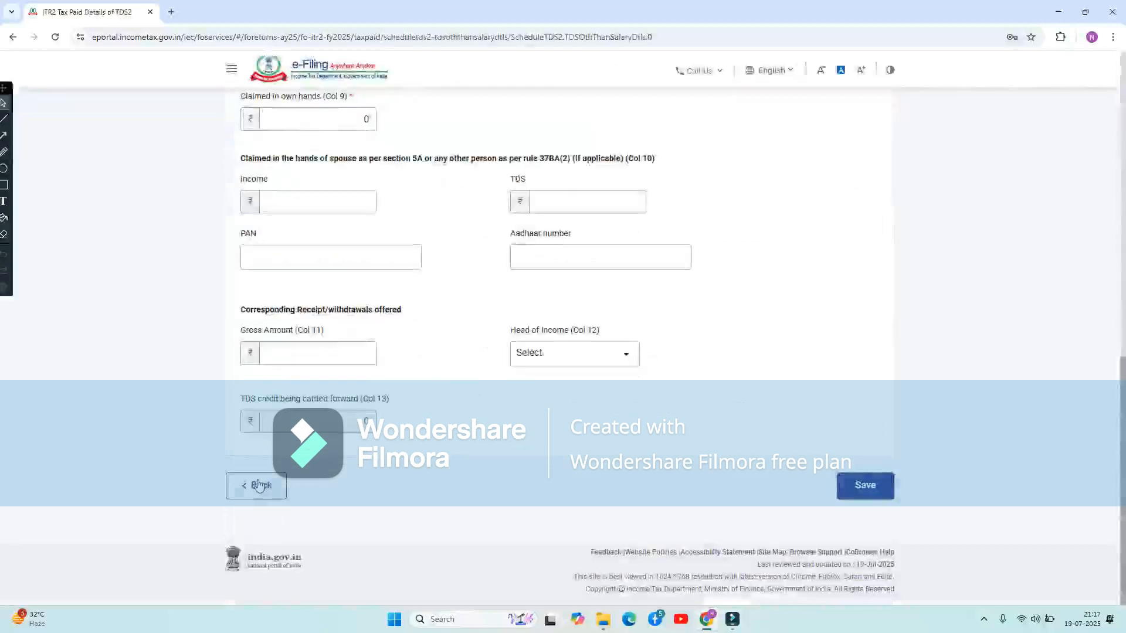
pyautogui.scroll(10, 491, 342)
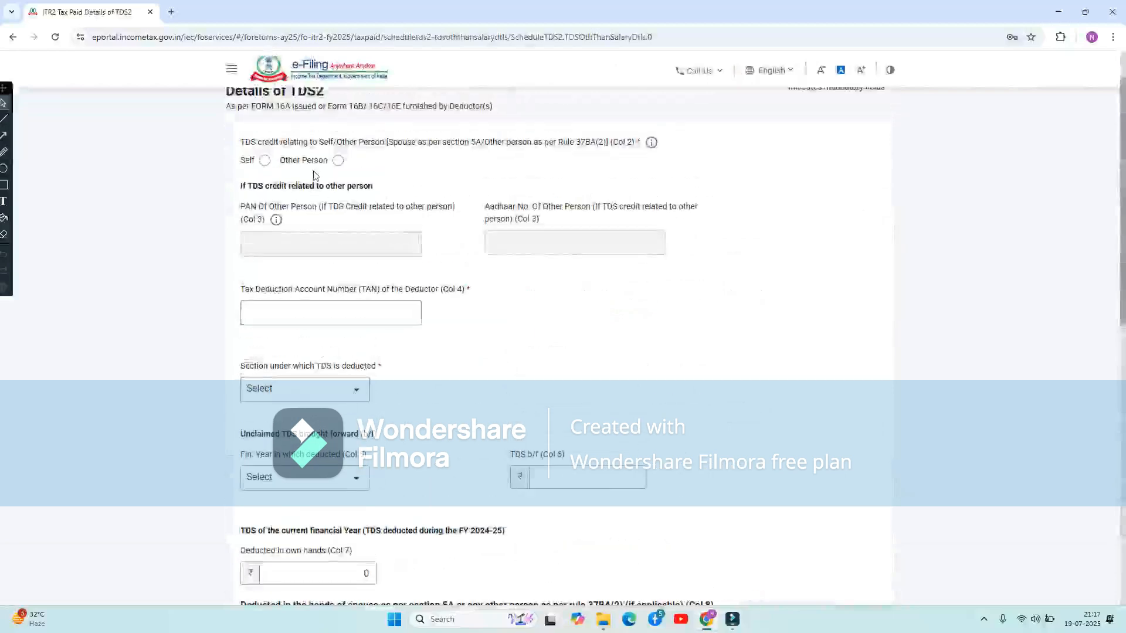
# Step: Examine the deductor's TAN field and the list of sections under which TDS is deducted, leaving both unset
pyautogui.click(312, 306)
pyautogui.scroll(-2, 312, 307)
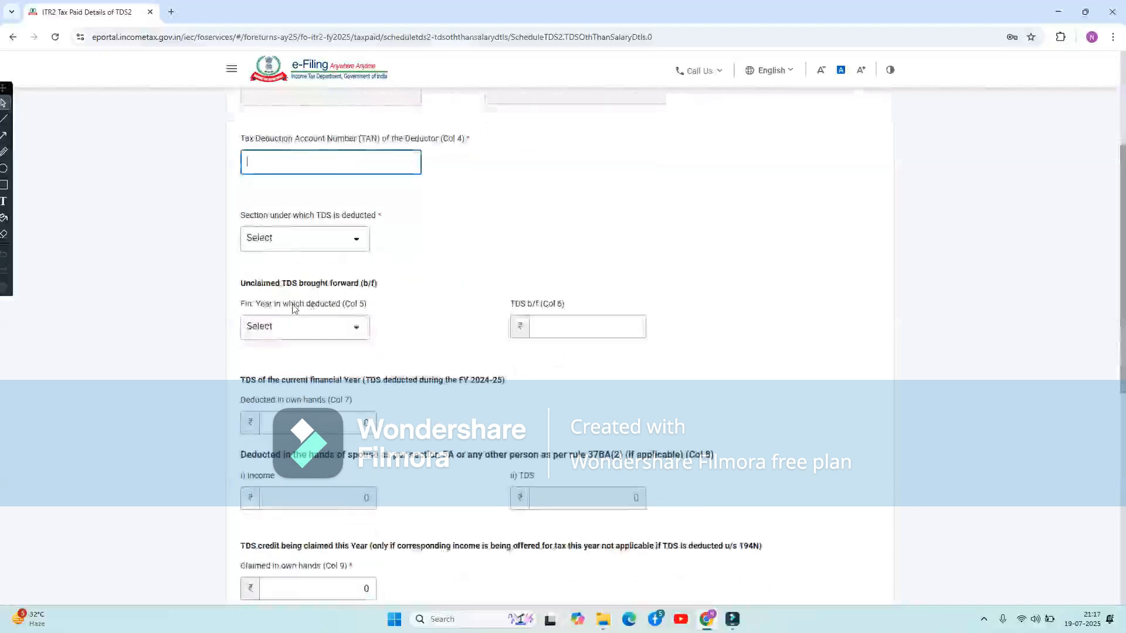
pyautogui.click(316, 245)
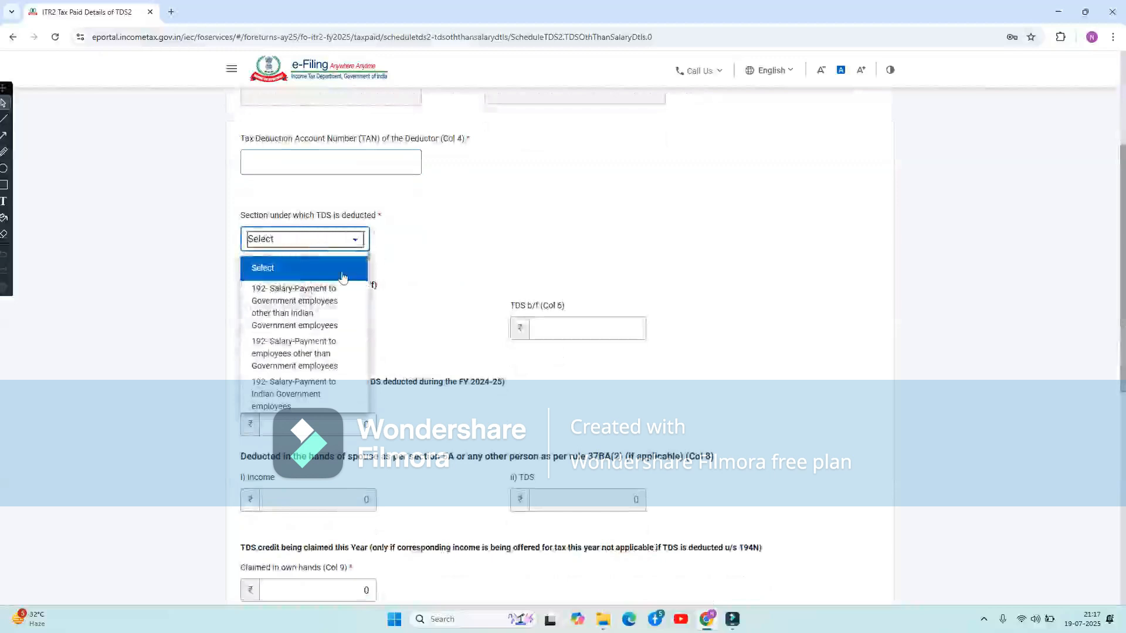
pyautogui.scroll(-5, 322, 339)
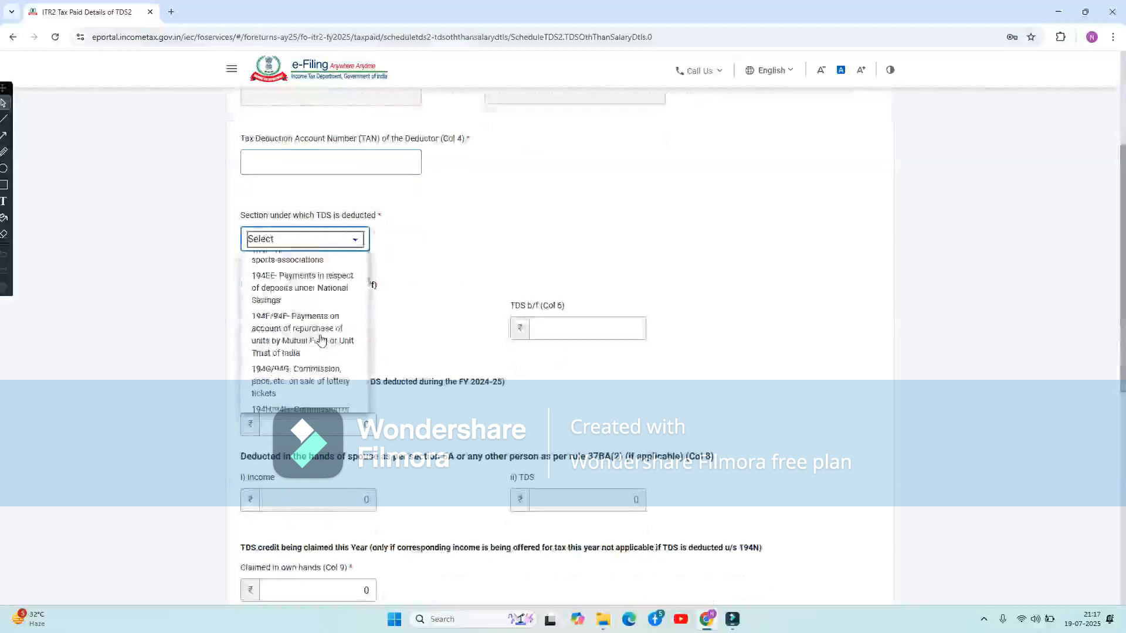
pyautogui.click(465, 259)
pyautogui.scroll(-1, 464, 258)
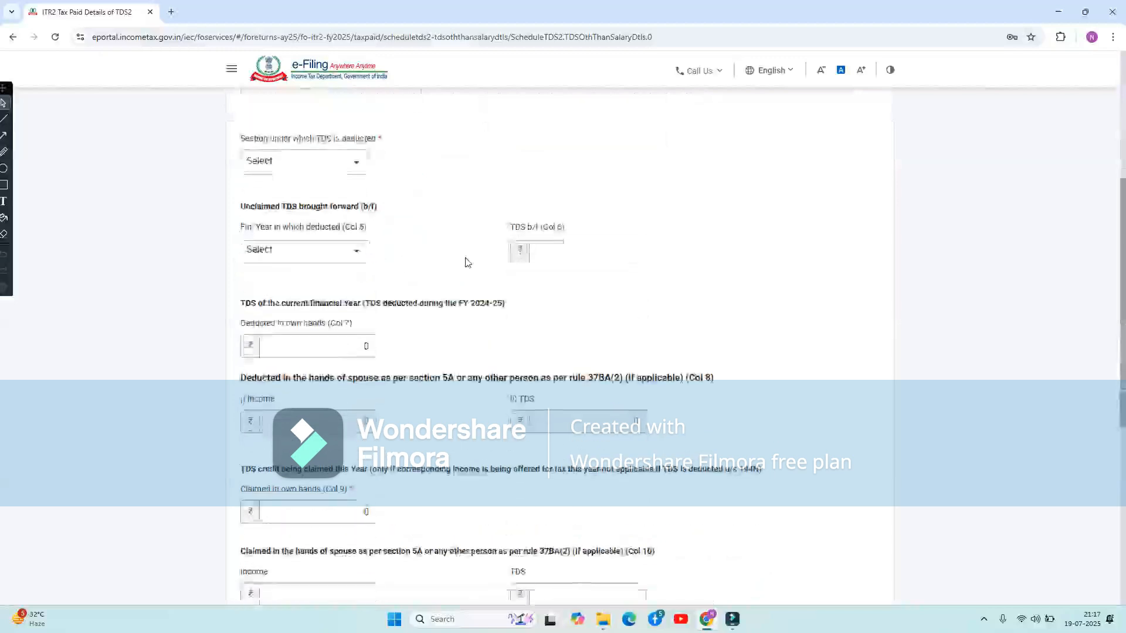
# Step: Examine the unclaimed TDS brought forward, current-year TDS deducted and TDS credit claimed in own hands fields
pyautogui.click(340, 247)
pyautogui.scroll(-1, 425, 271)
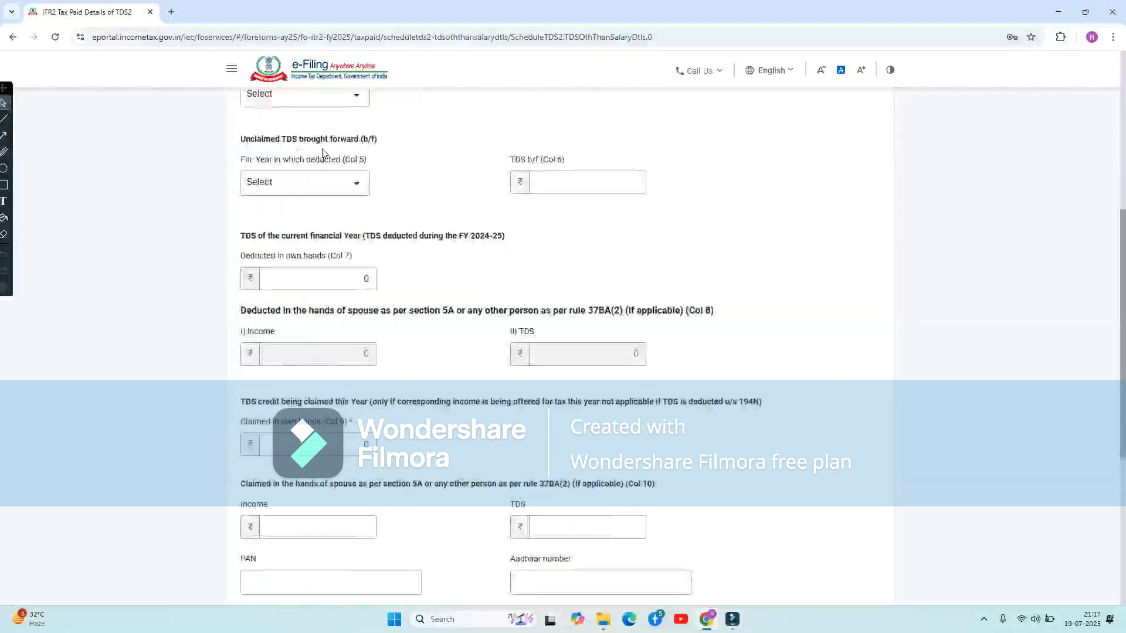
pyautogui.click(586, 183)
pyautogui.click(361, 278)
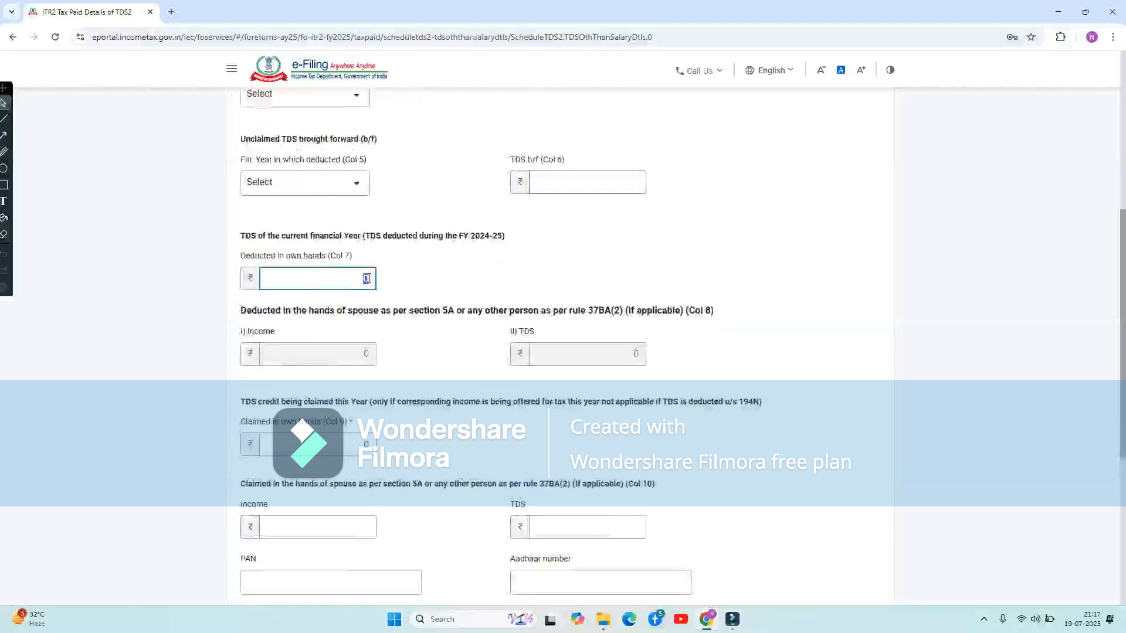
pyautogui.scroll(-1, 368, 278)
pyautogui.click(319, 358)
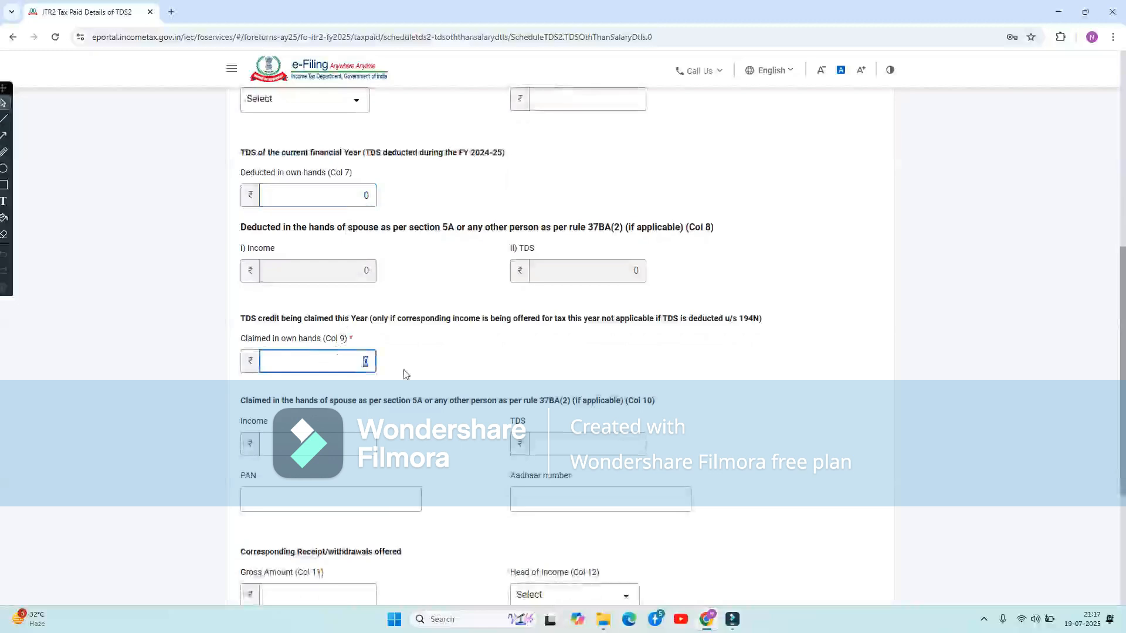
# Step: Examine the gross amount and head of income fields, and leave the TDS2 form without saving an entry
pyautogui.scroll(-3, 403, 373)
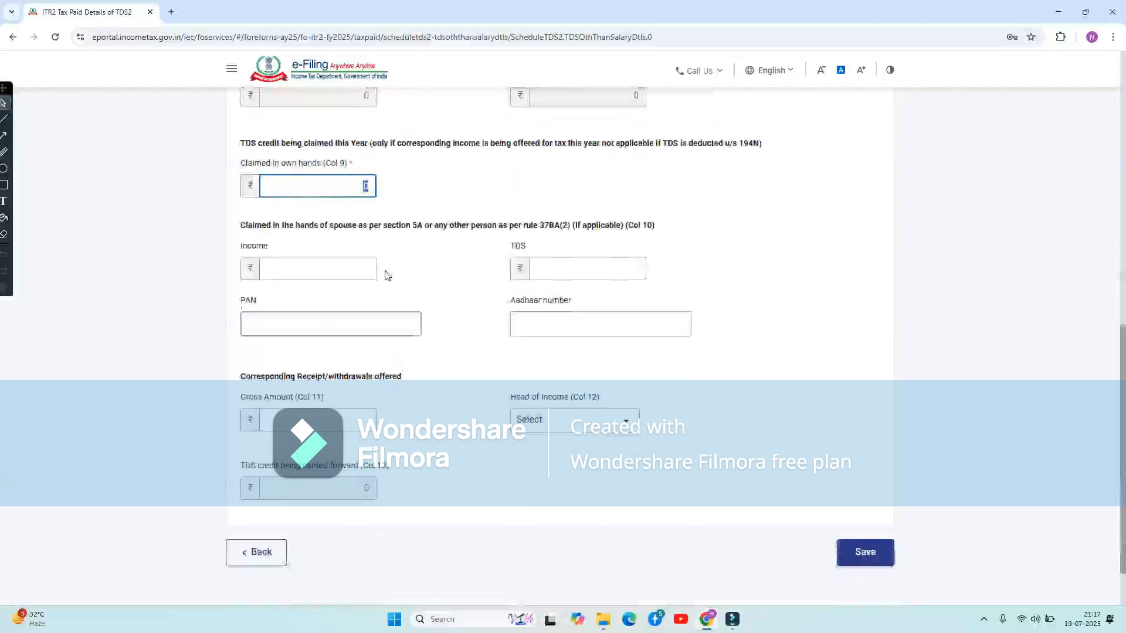
pyautogui.click(308, 418)
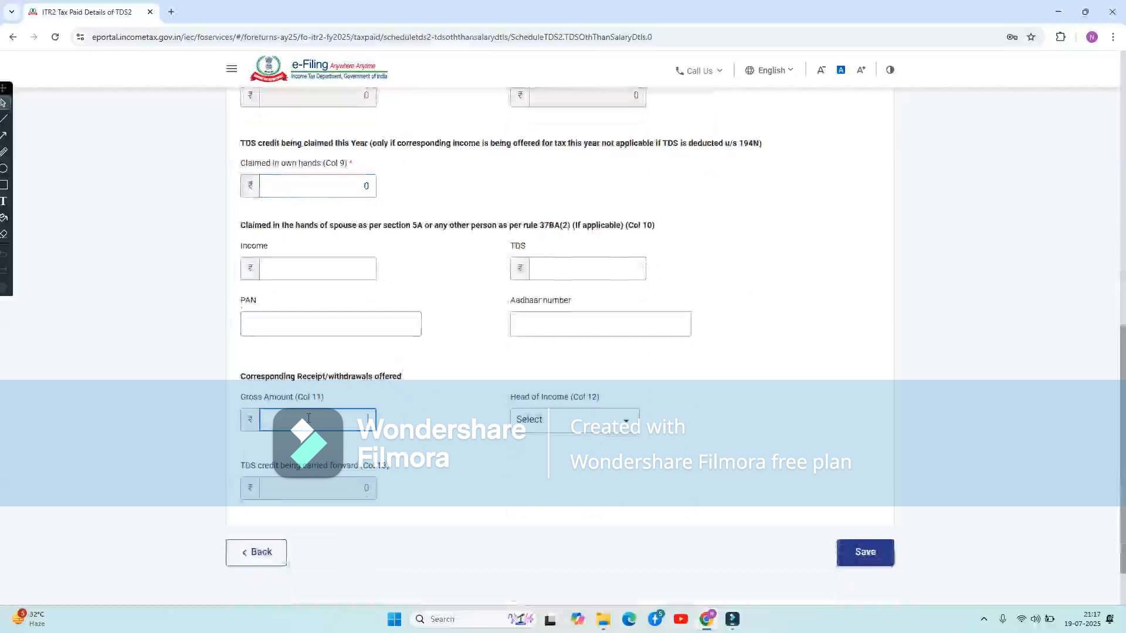
pyautogui.click(586, 420)
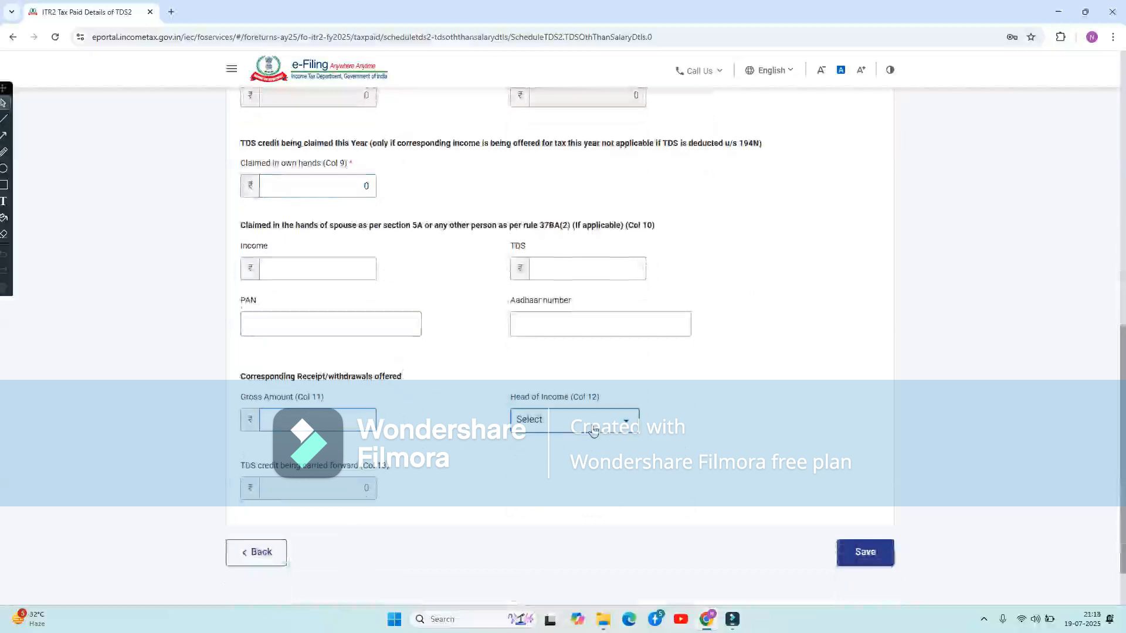
pyautogui.click(709, 463)
pyautogui.scroll(-2, 733, 426)
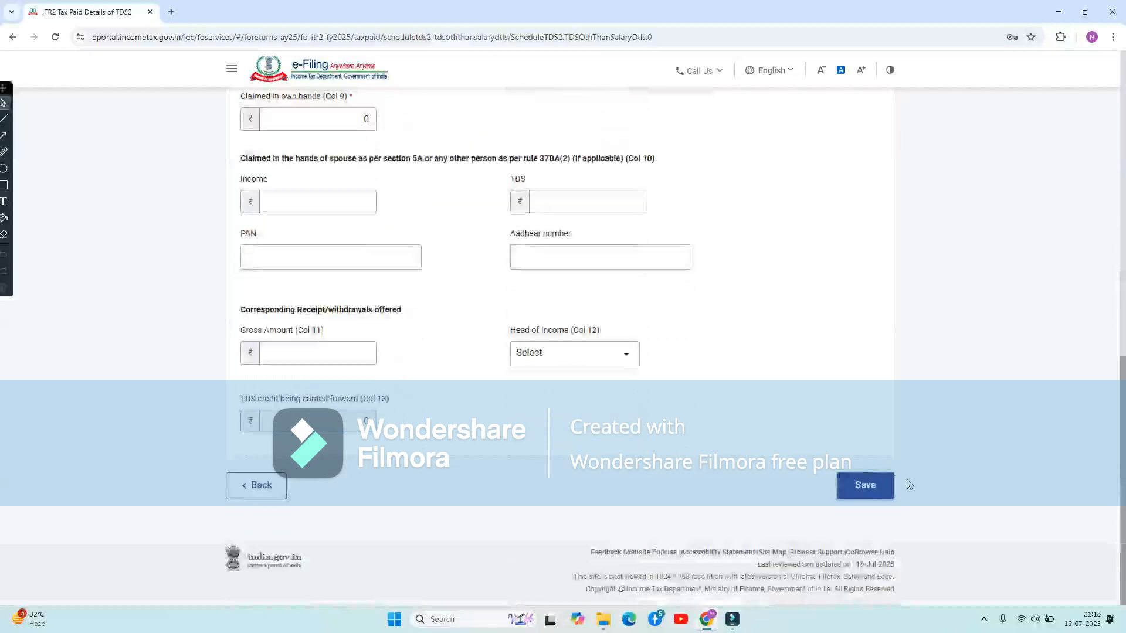
pyautogui.click(867, 497)
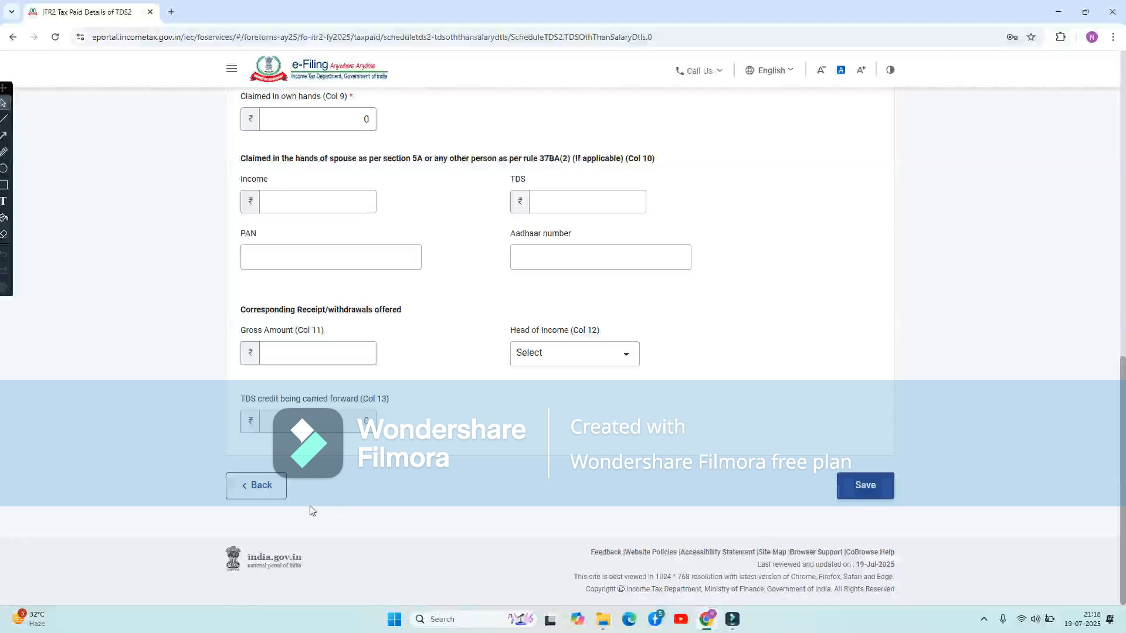
pyautogui.click(261, 490)
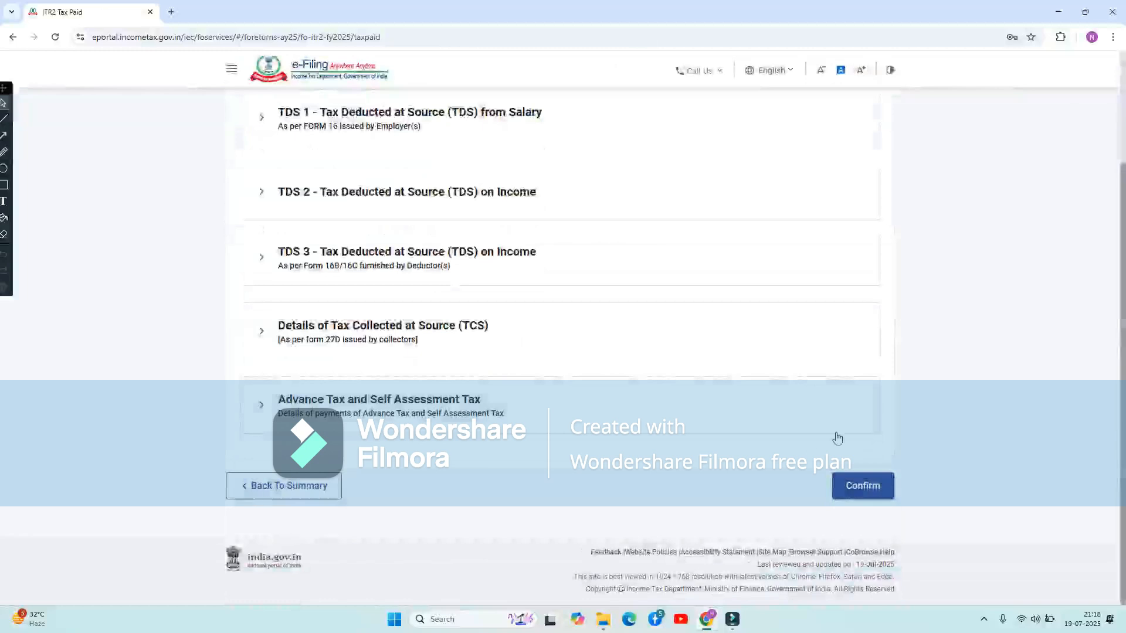
# Step: Go back to the Return Summary, view Part B - TTI while declining the logout, and return to the summary
pyautogui.click(303, 494)
pyautogui.scroll(-10, 642, 419)
pyautogui.click(679, 341)
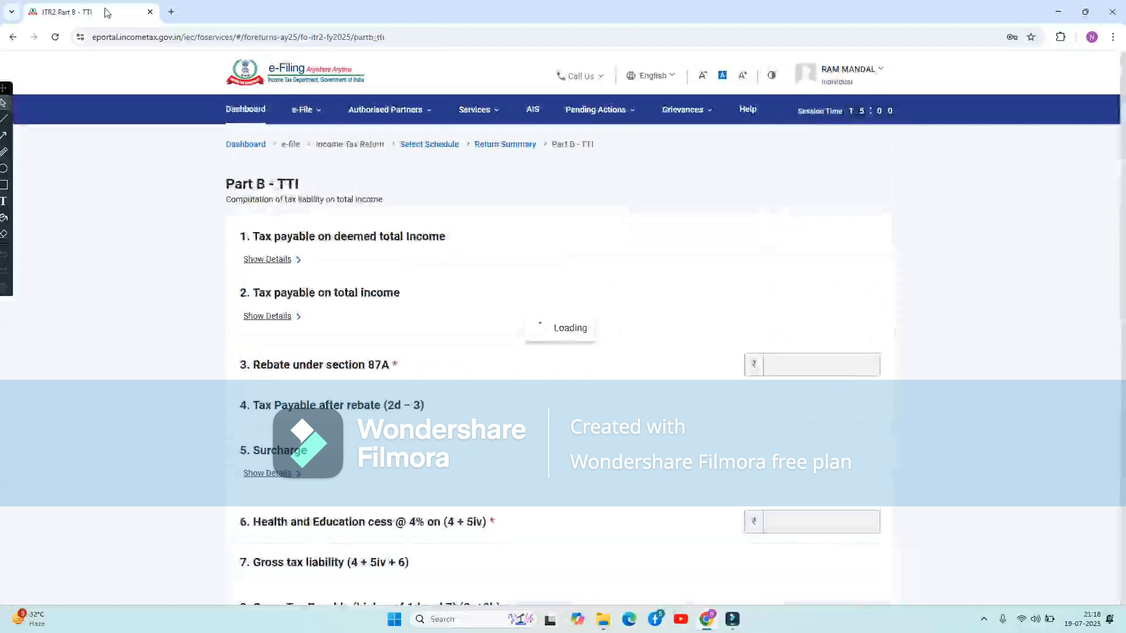
pyautogui.click(13, 36)
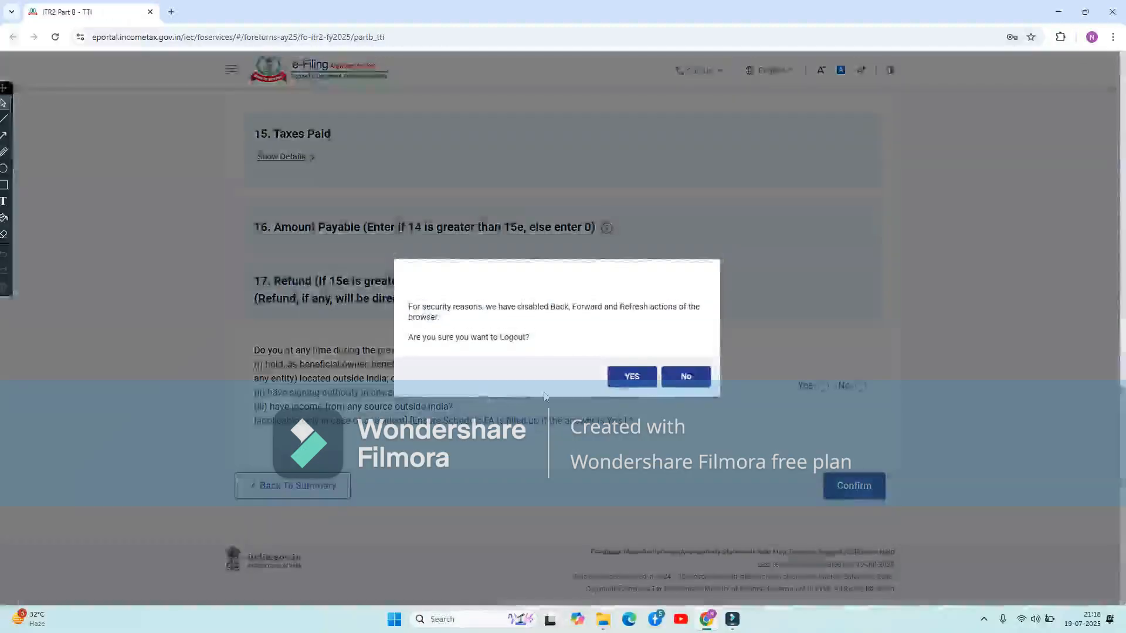
pyautogui.click(685, 361)
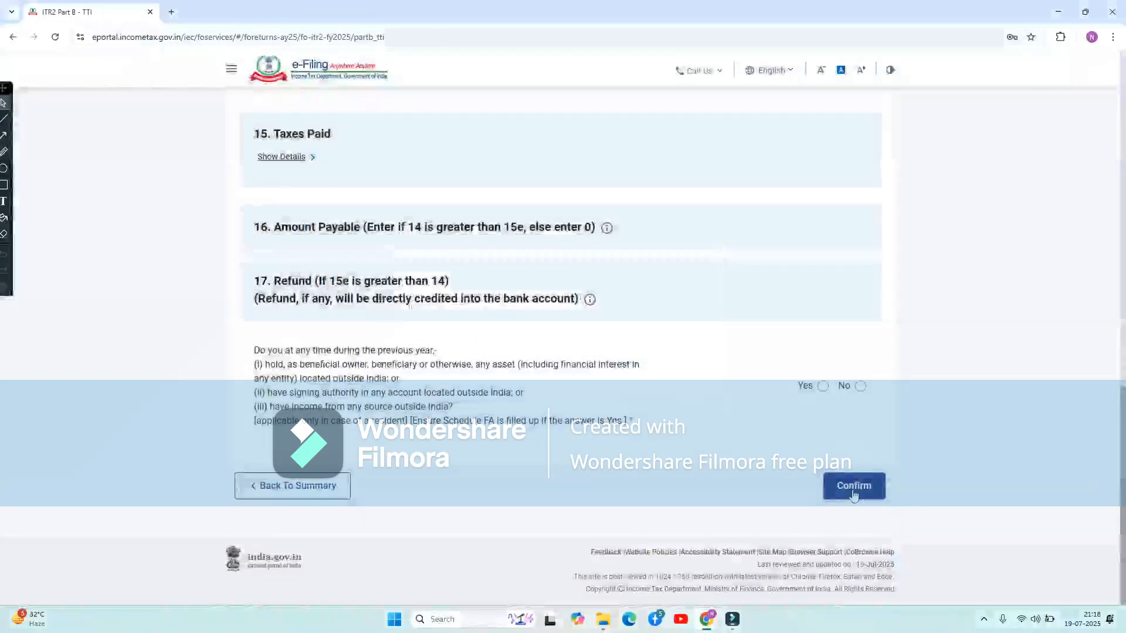
pyautogui.click(308, 490)
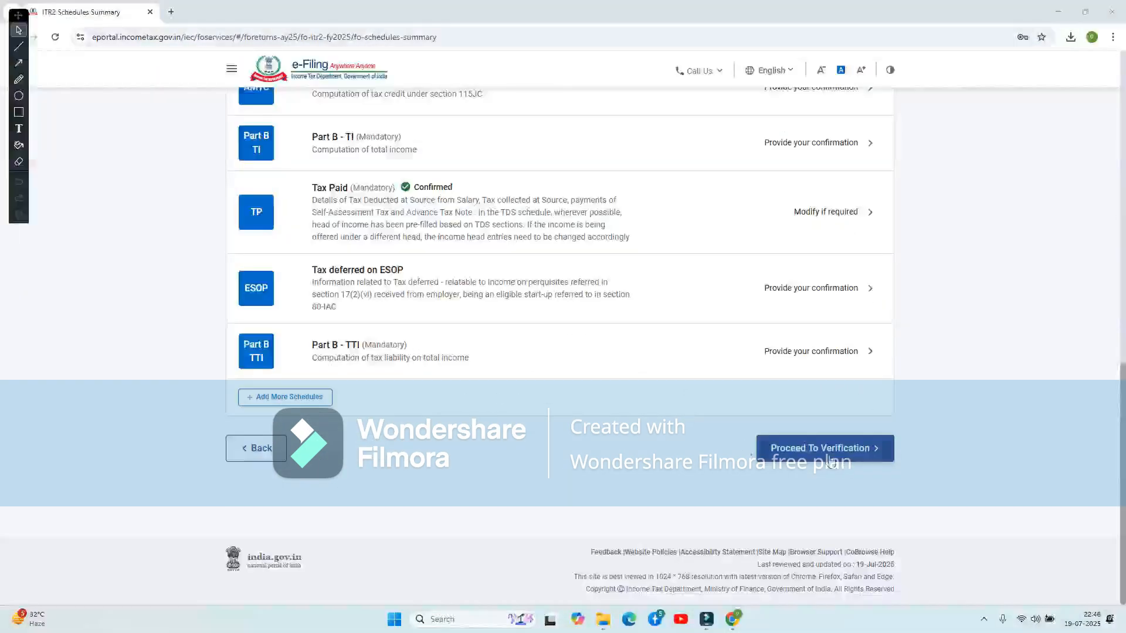
# Step: Proceed to verification from the Return Summary, accept the declaration and run the internal validation of the return
pyautogui.click(825, 455)
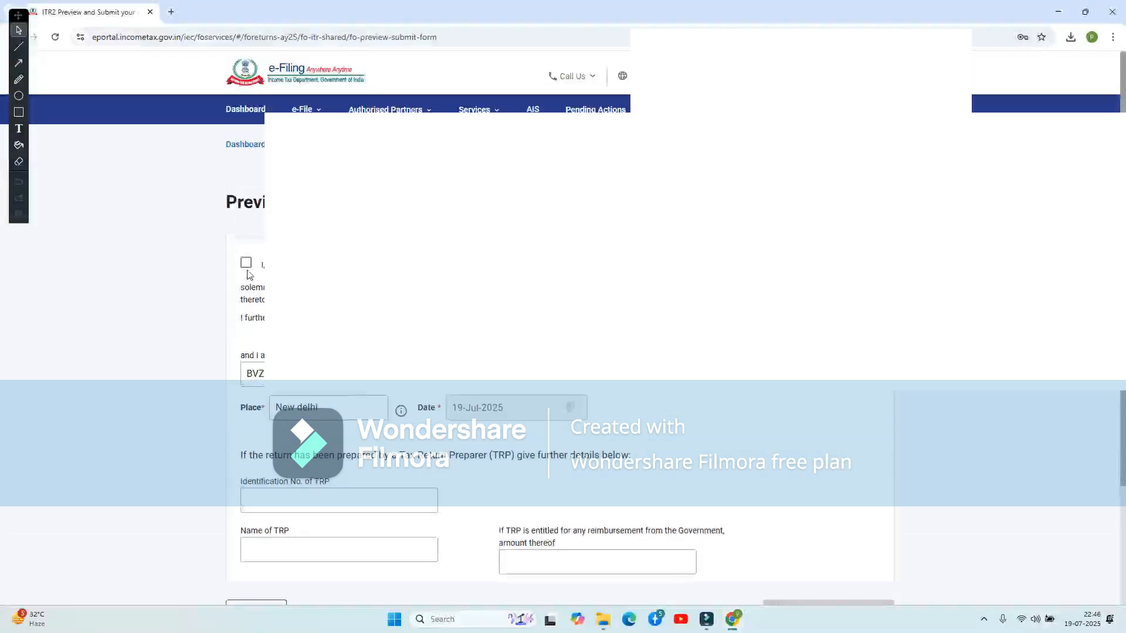
pyautogui.click(246, 264)
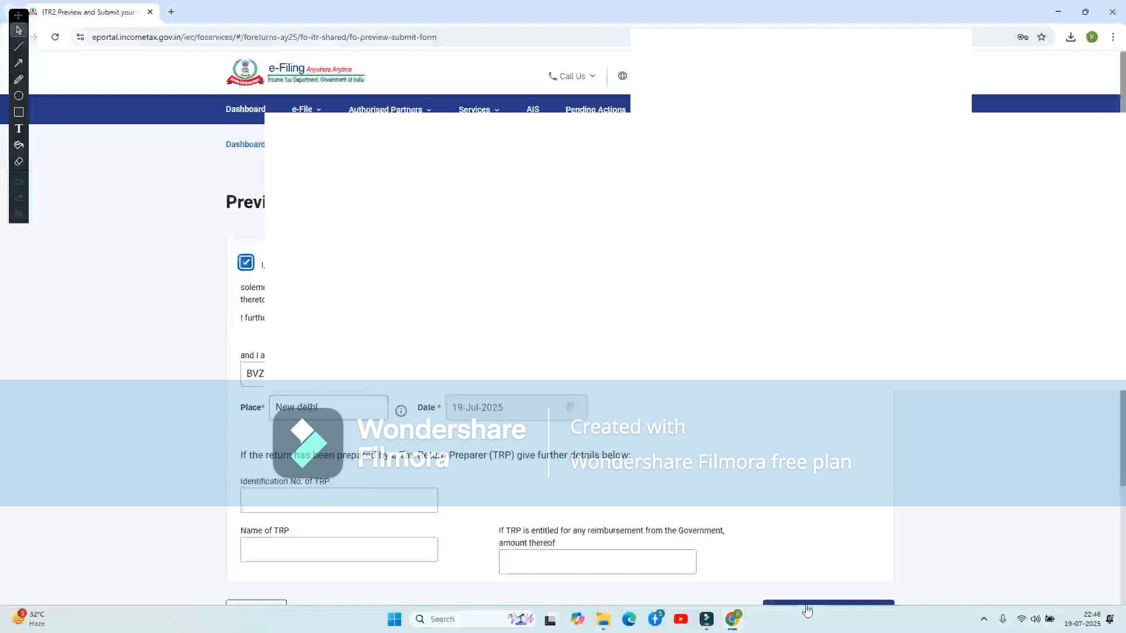
pyautogui.scroll(-1, 802, 610)
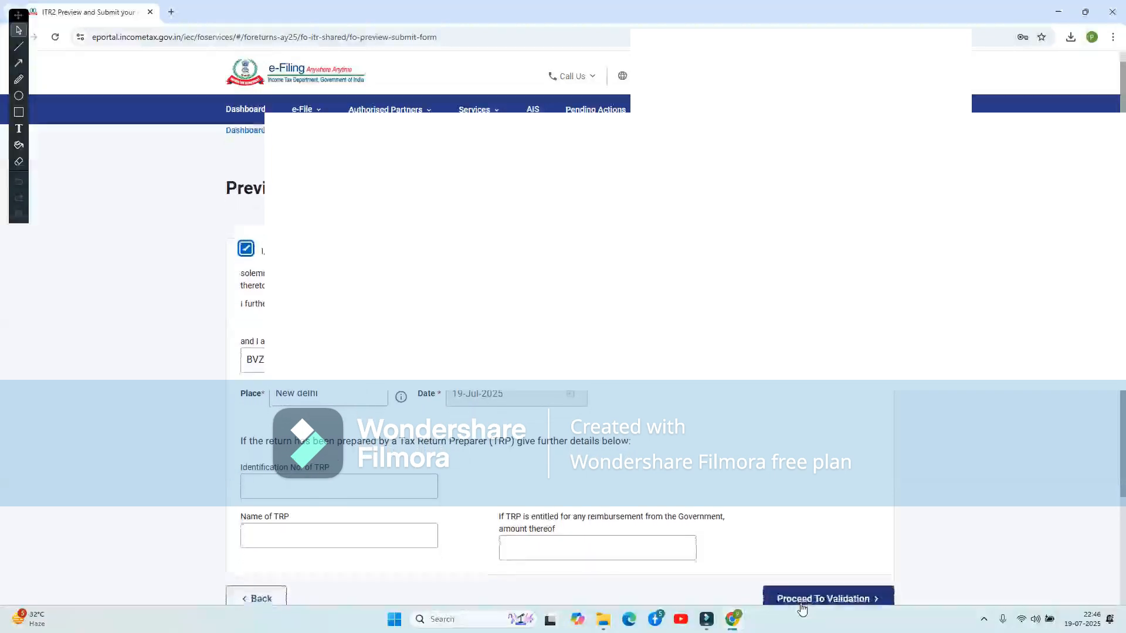
pyautogui.click(806, 598)
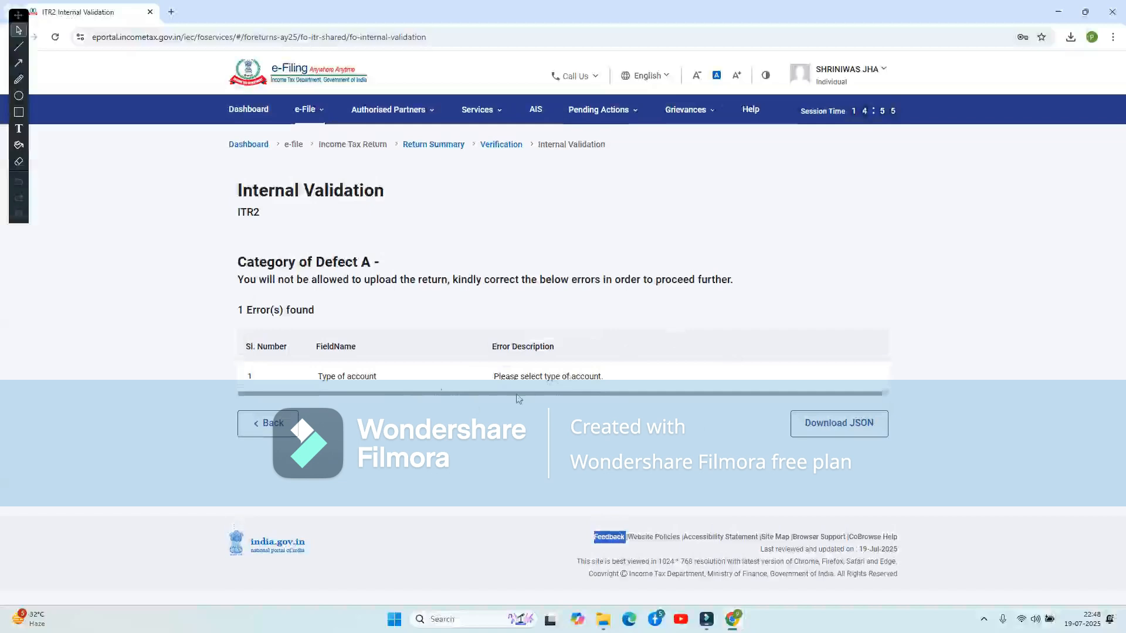
pyautogui.click(569, 438)
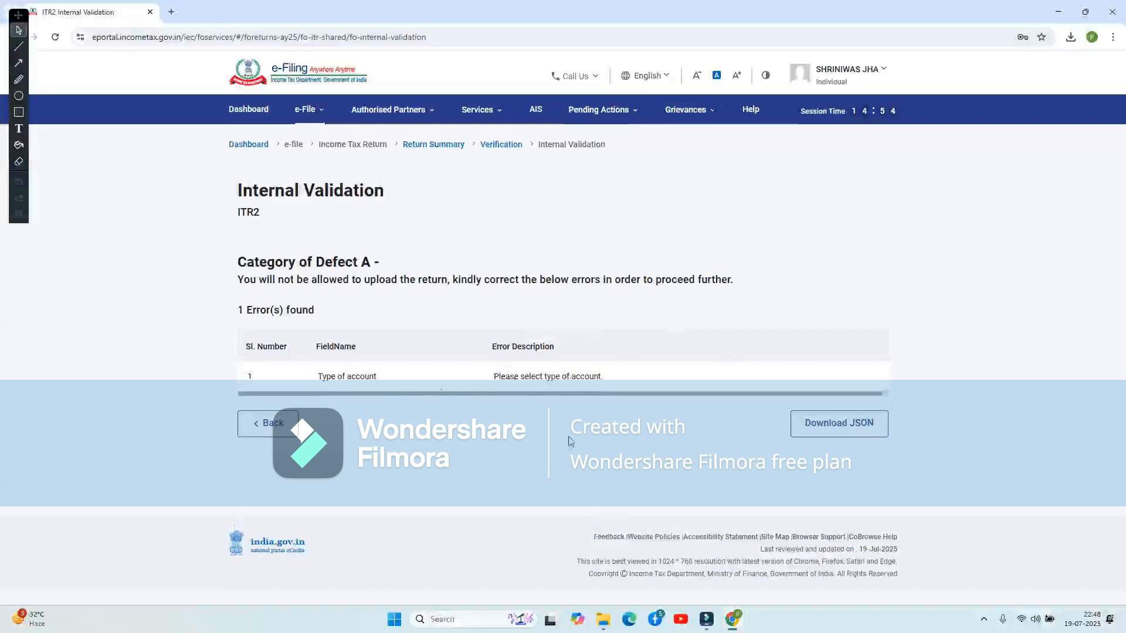